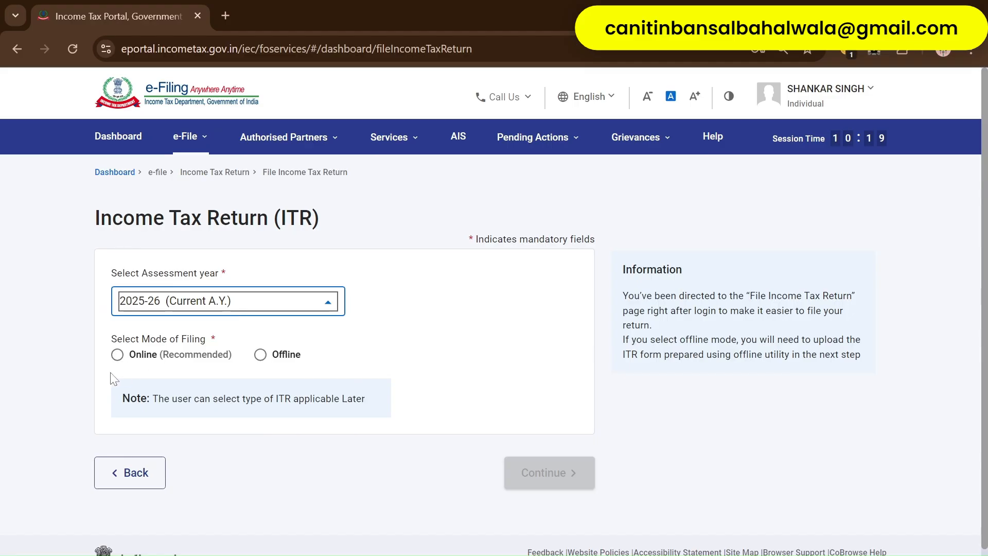
- Choose Online mode for AY 2025-26 and start a new filing instead of resuming the draft
left_click(118, 354)
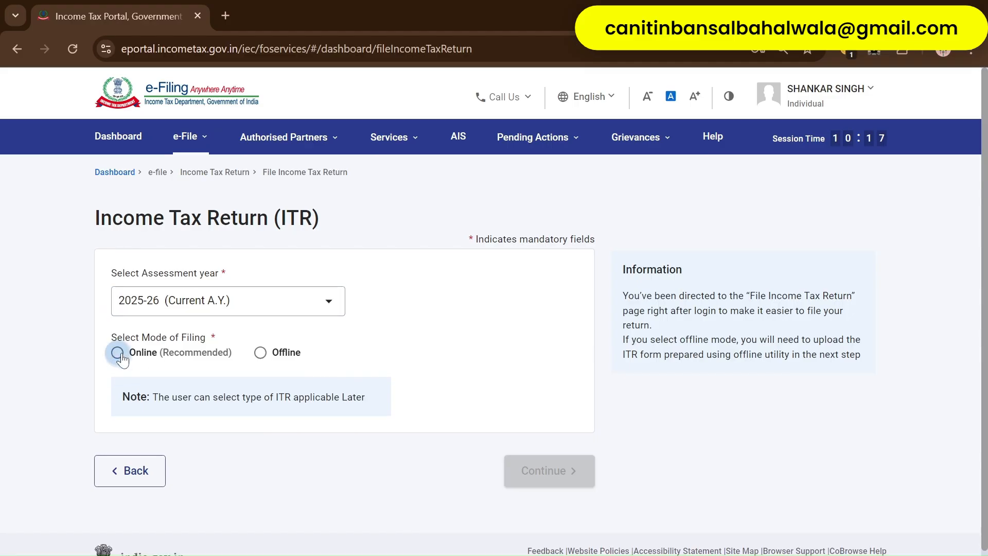
left_click(572, 470)
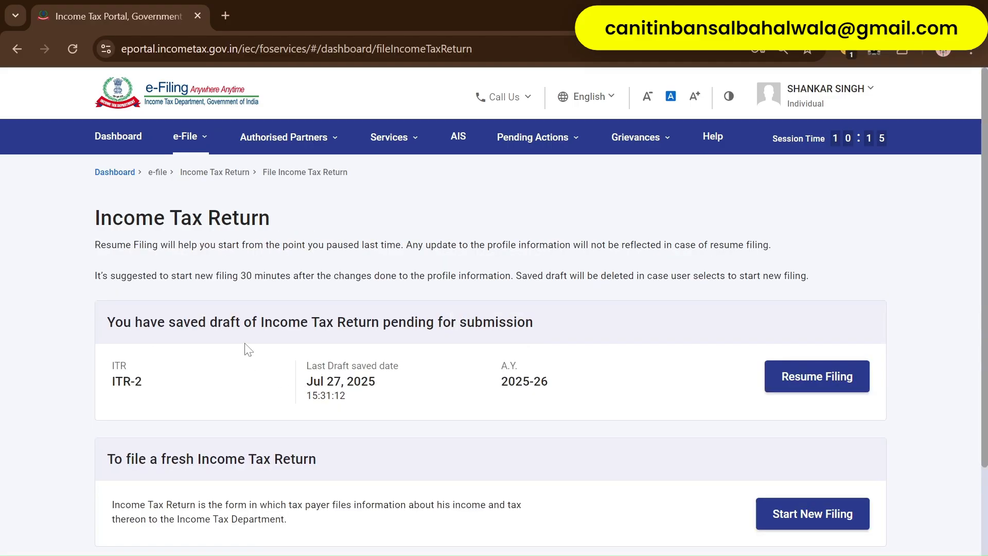
scroll(189, 233, "down", 2)
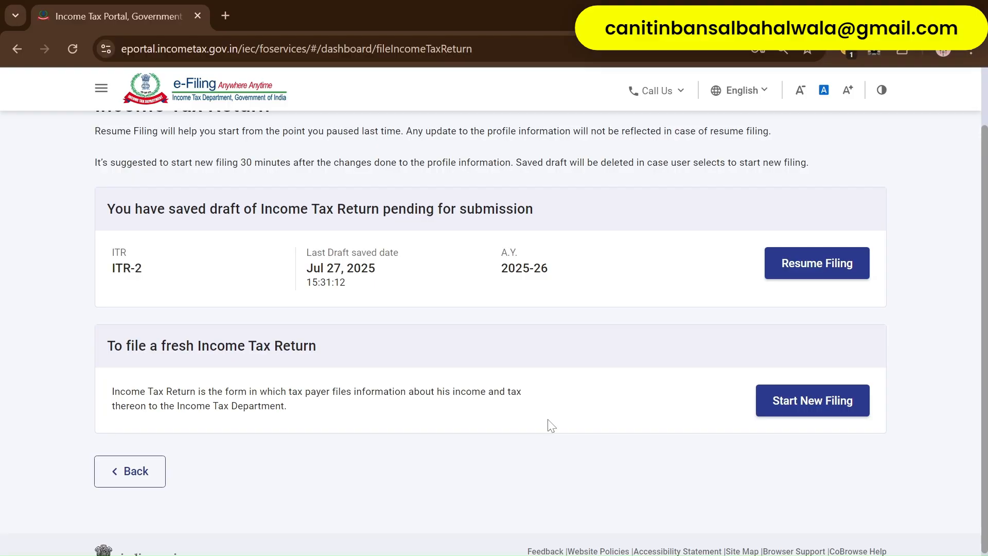
left_click(840, 400)
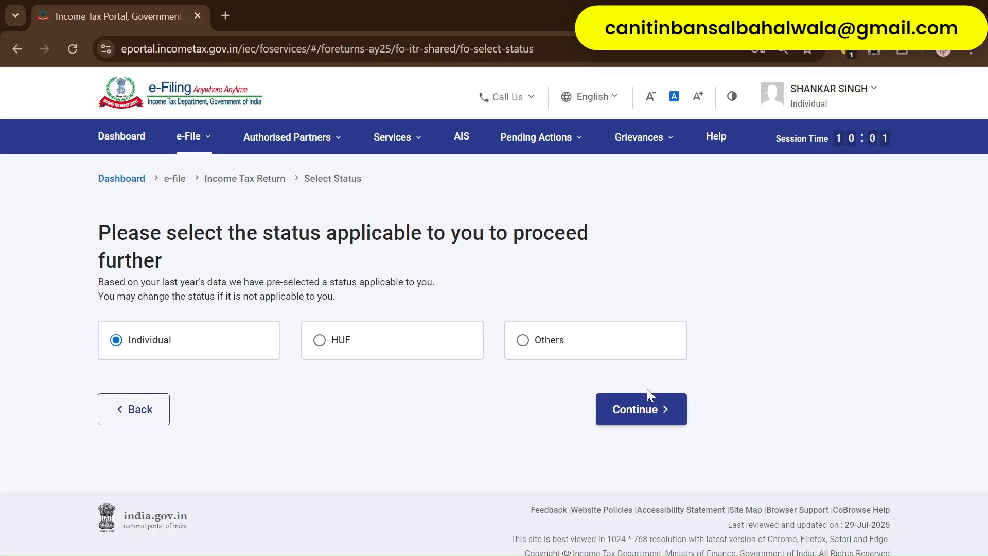
- Continue with Individual status, select ITR-2 from the form list and proceed with ITR-2
left_click(654, 411)
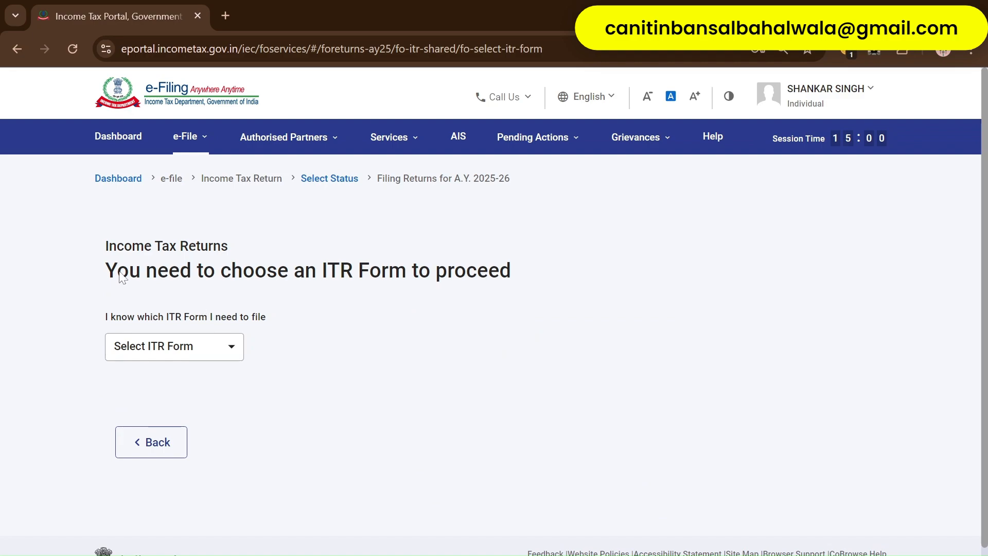
triple_click(219, 272)
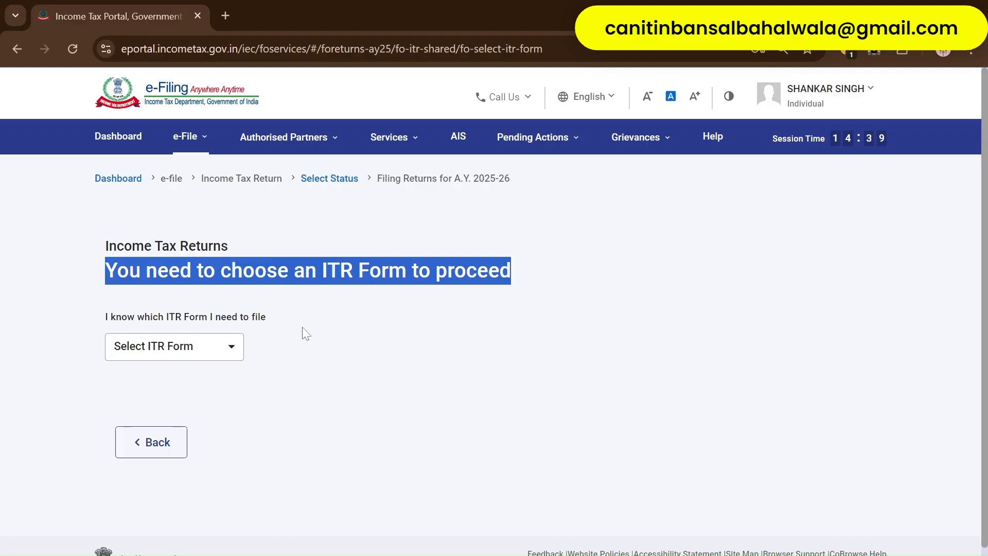
left_click(175, 345)
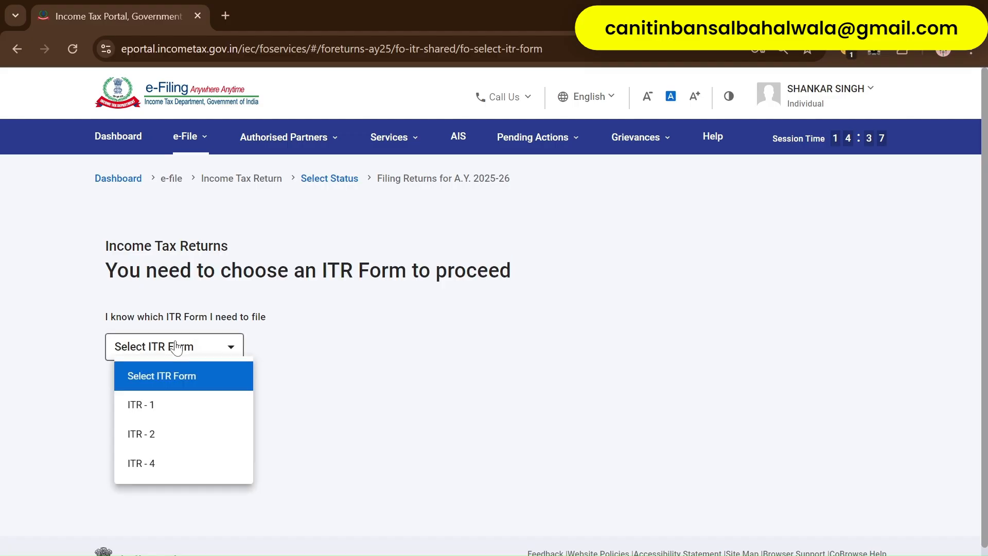
left_click(188, 433)
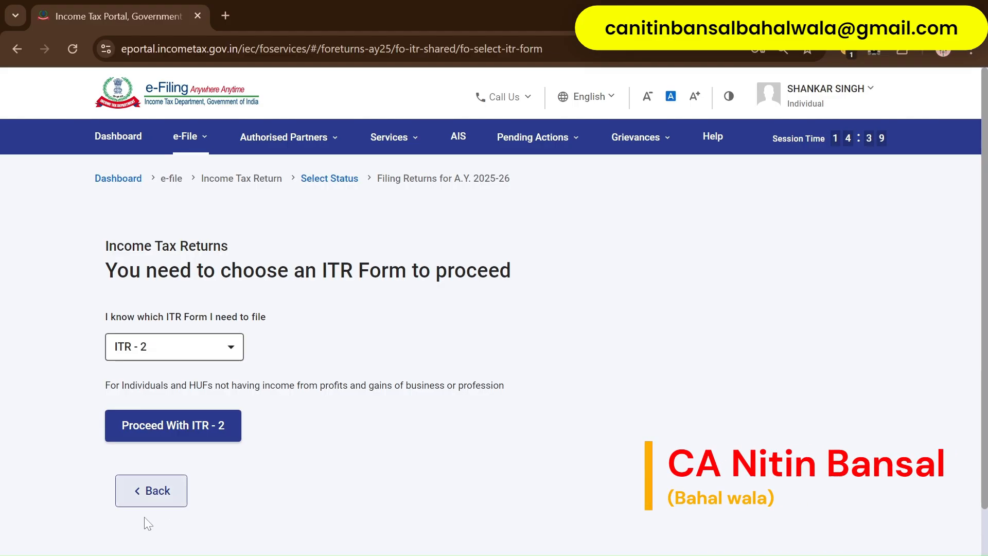
left_click(200, 424)
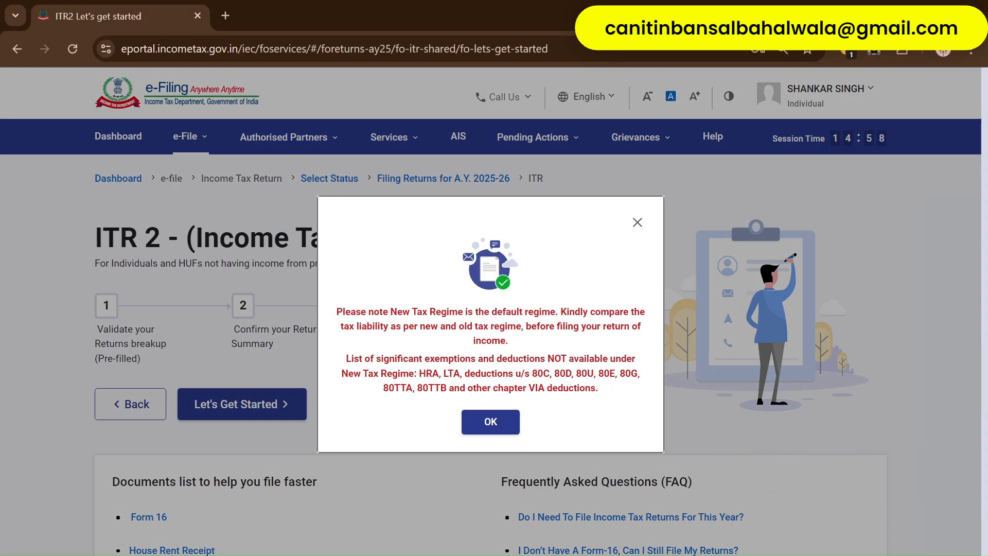
- Dismiss the New Tax Regime notice and begin the ITR-2 filing questionnaire
left_click(493, 428)
left_click(267, 401)
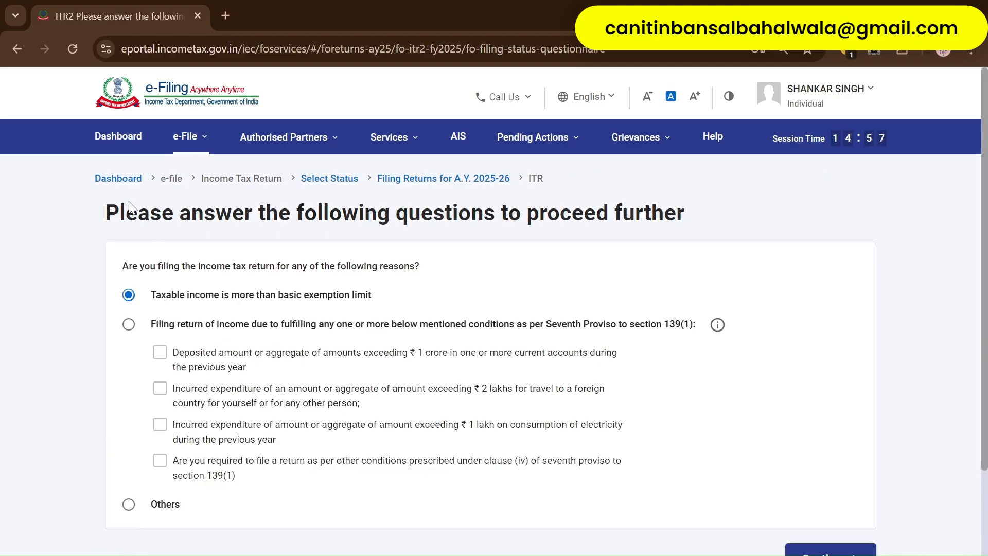
left_click_drag(109, 208, 576, 301)
left_click(427, 303)
left_click_drag(123, 265, 320, 266)
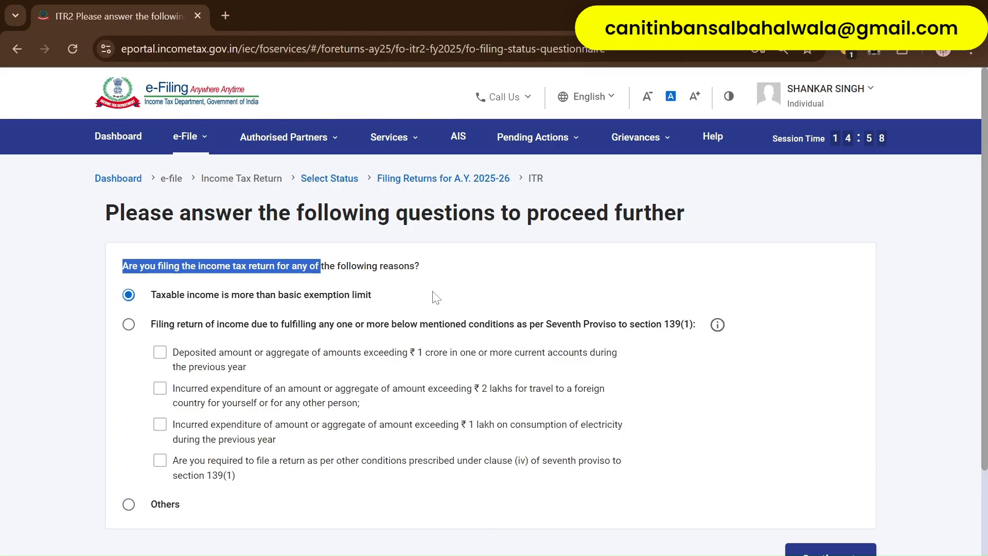
scroll(223, 295, "down", 2)
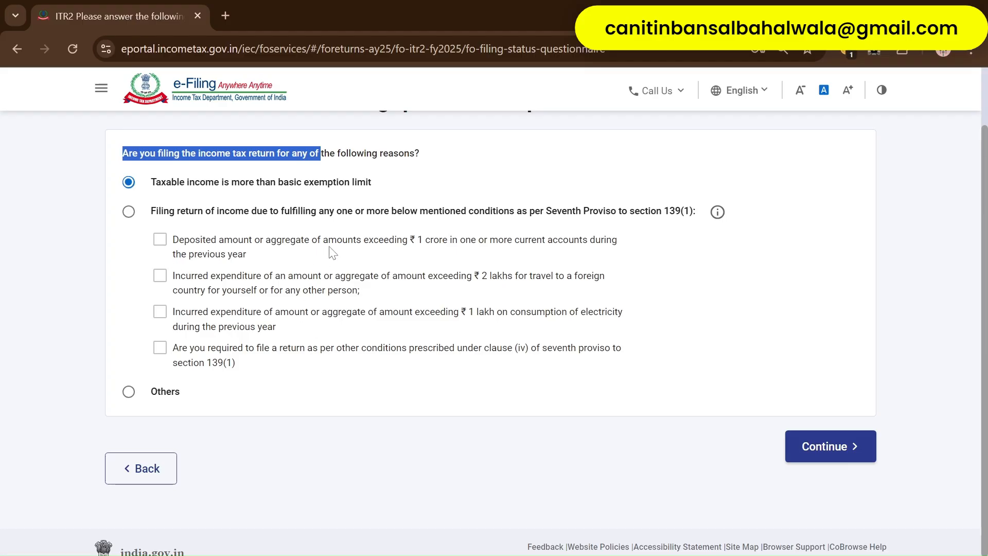
- Select Others as the reason for filing and continue to schedule selection
left_click(126, 395)
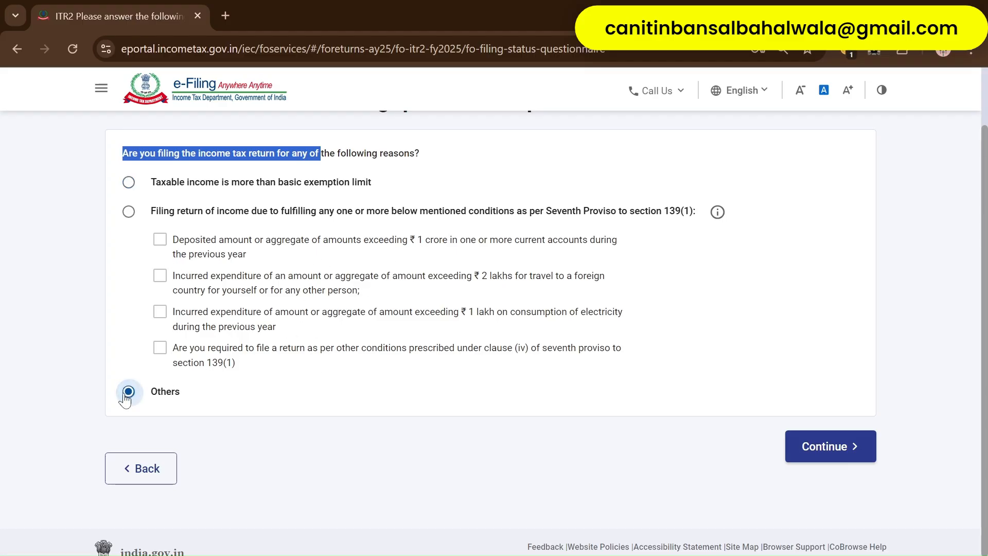
left_click(394, 397)
left_click(829, 446)
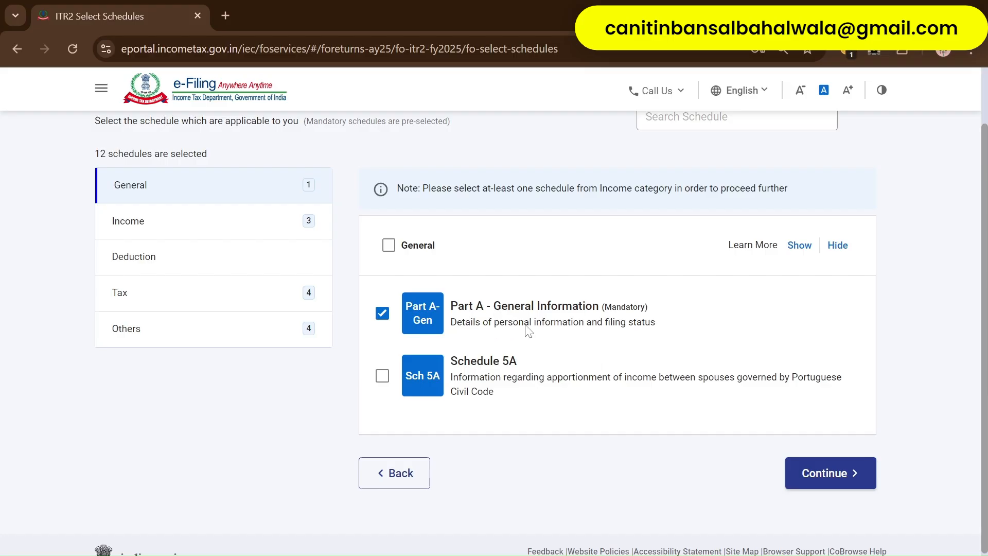
- Show the Income schedules and tick Capital Gains and Schedule 112A
left_click(227, 226)
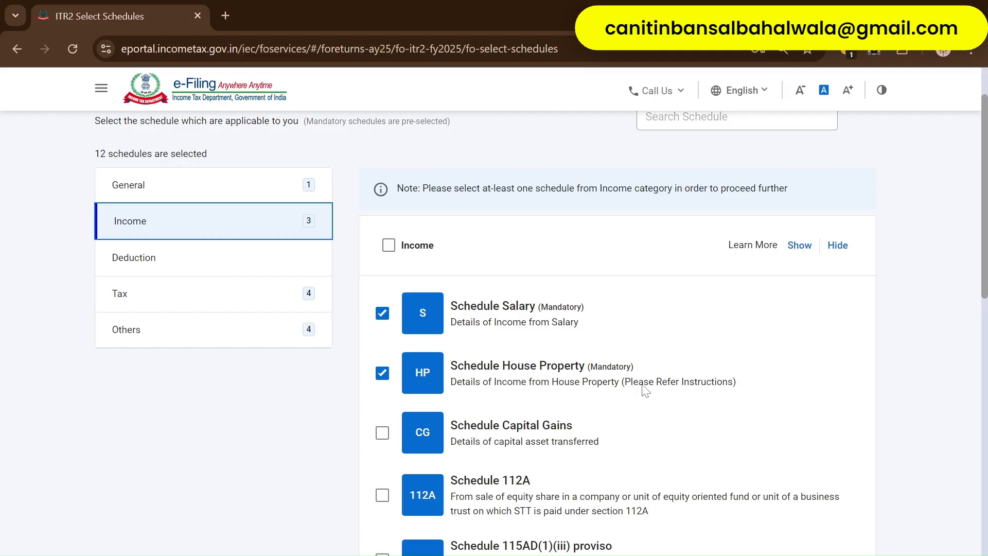
scroll(645, 391, "down", 1)
double_click(539, 229)
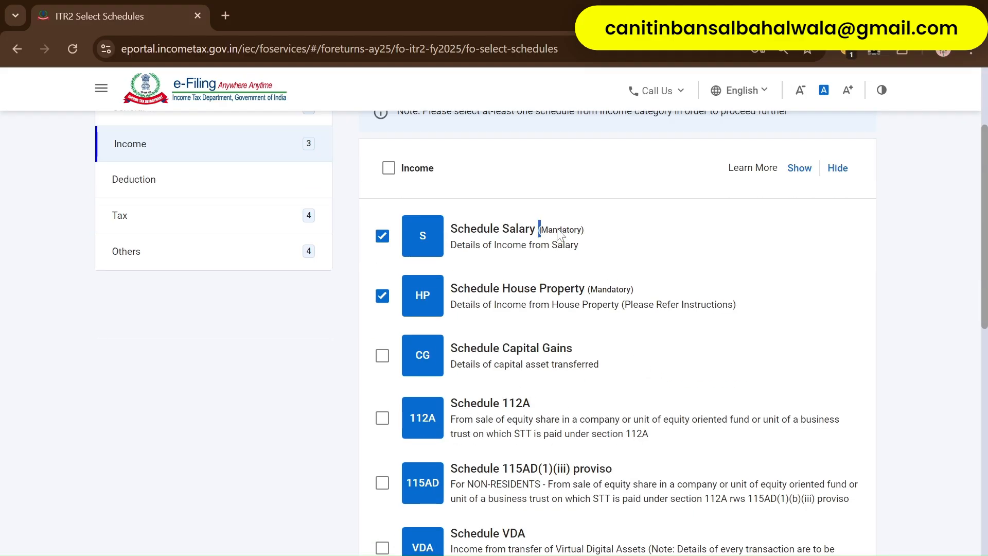
left_click_drag(547, 230, 577, 230)
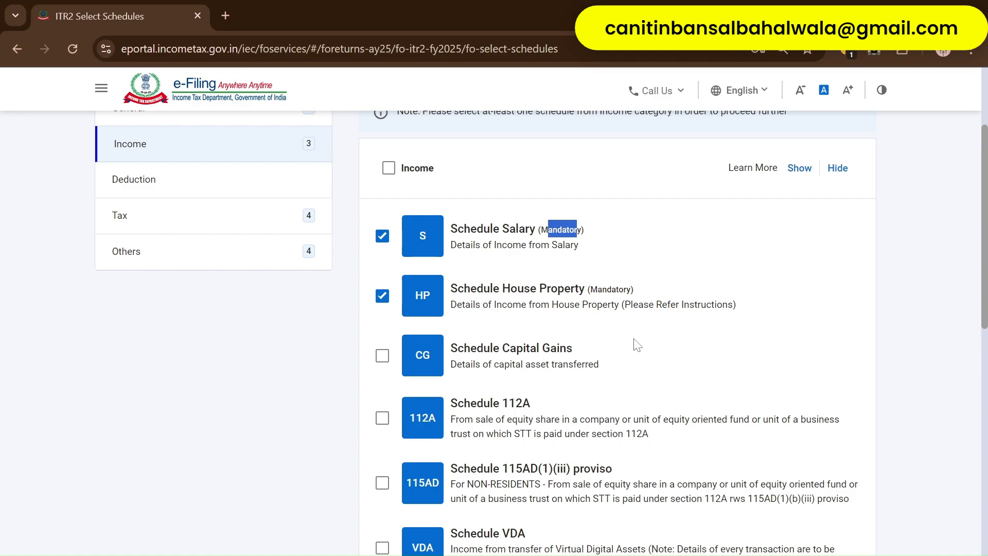
scroll(637, 344, "down", 1)
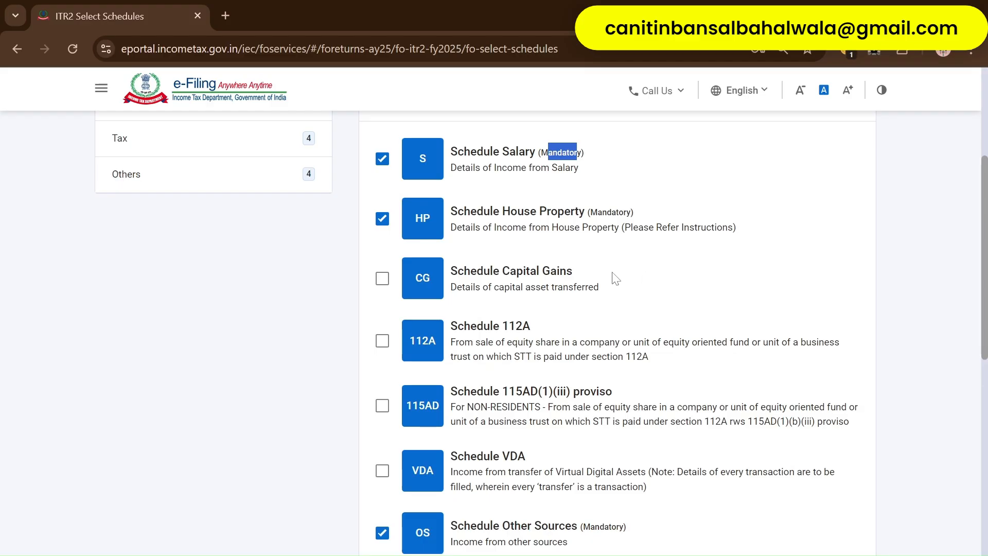
left_click(382, 279)
left_click(381, 341)
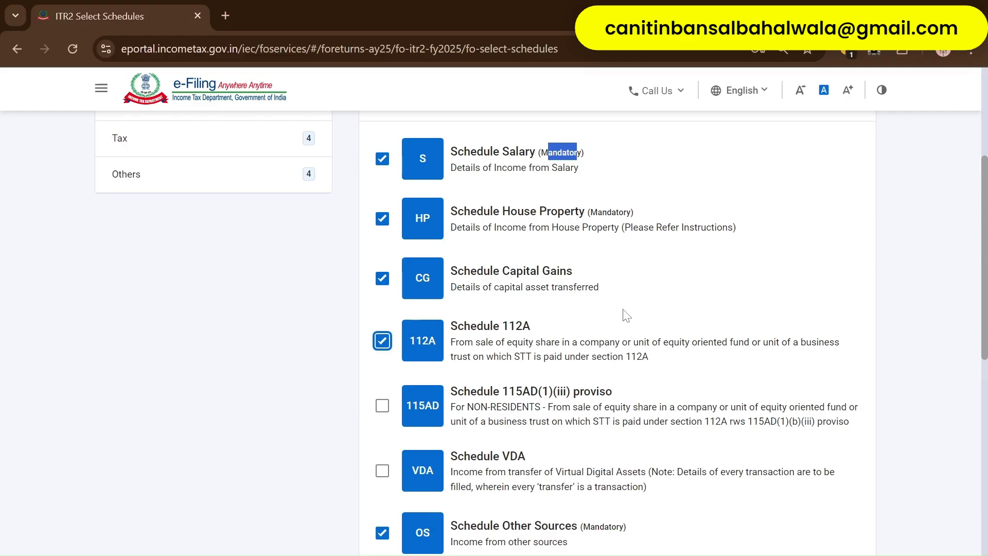
left_click_drag(511, 273, 566, 272)
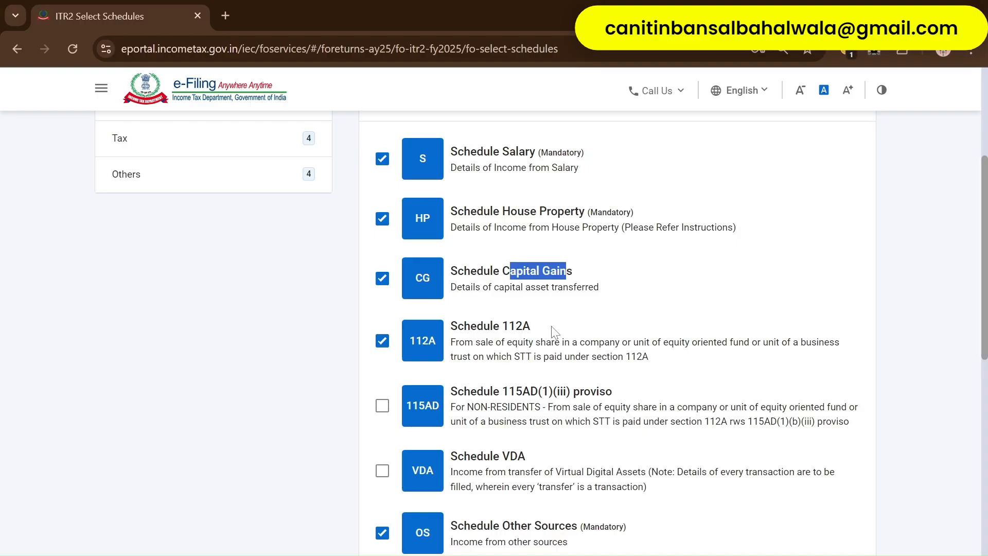
- Tick Schedule VDA and review the remaining income schedule descriptions
scroll(553, 331, "down", 1)
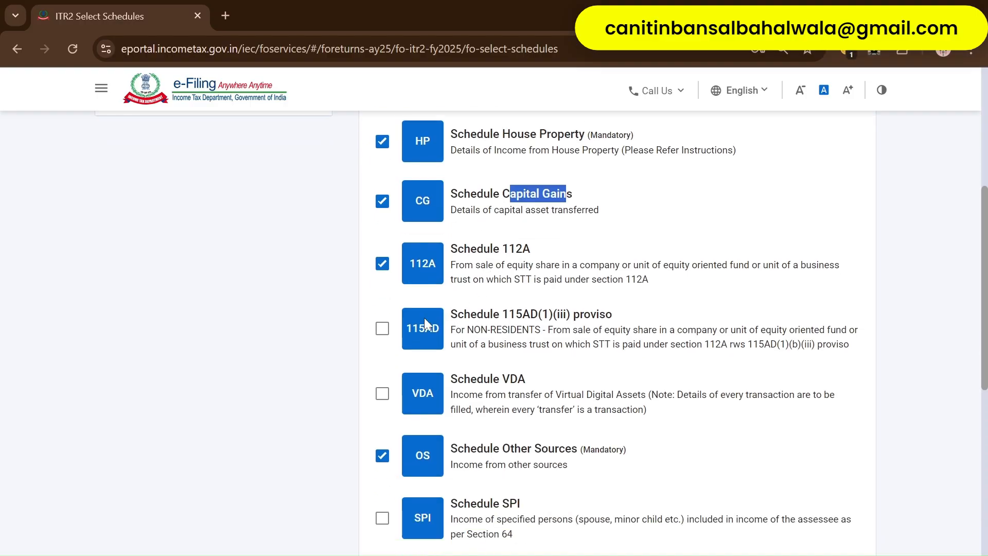
left_click(382, 393)
scroll(543, 399, "down", 1)
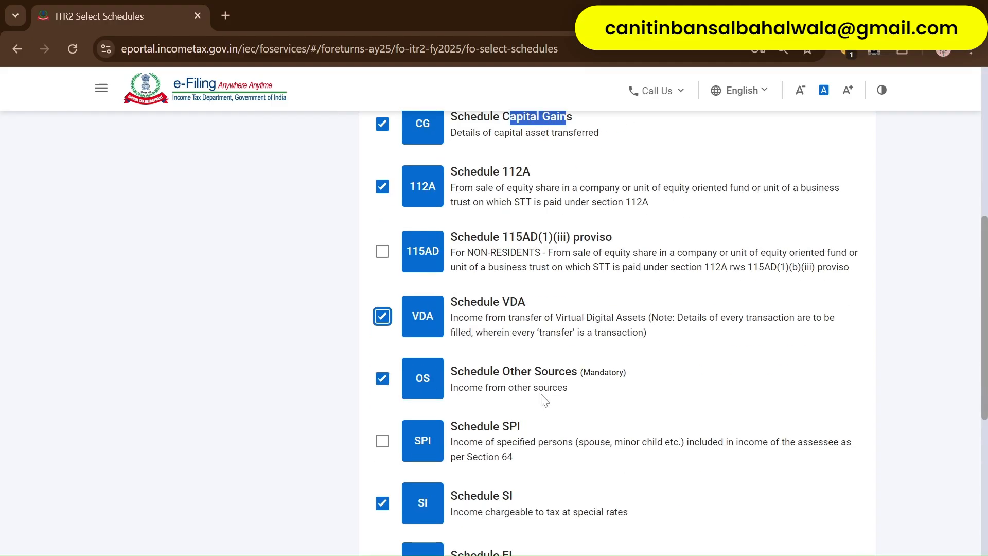
scroll(587, 396, "down", 1)
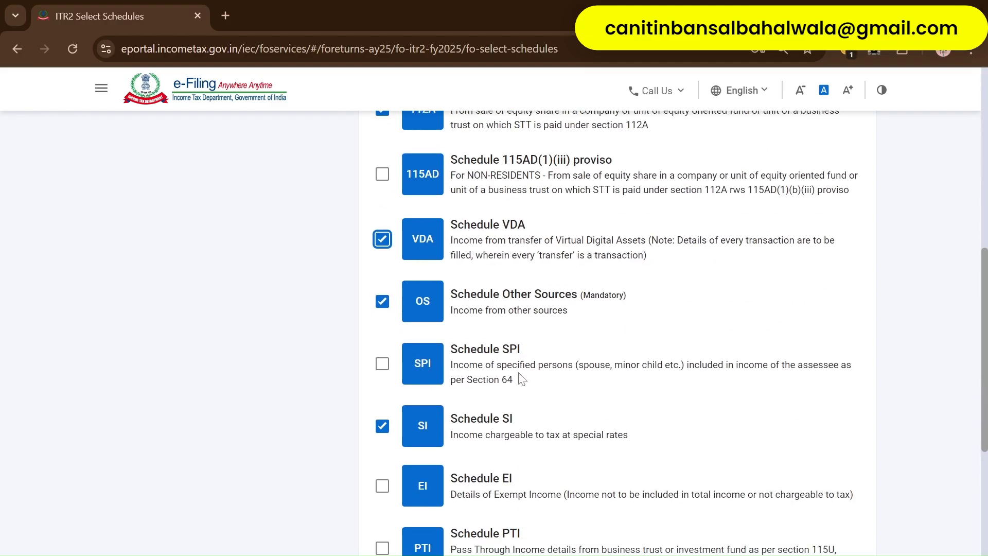
scroll(570, 380, "down", 1)
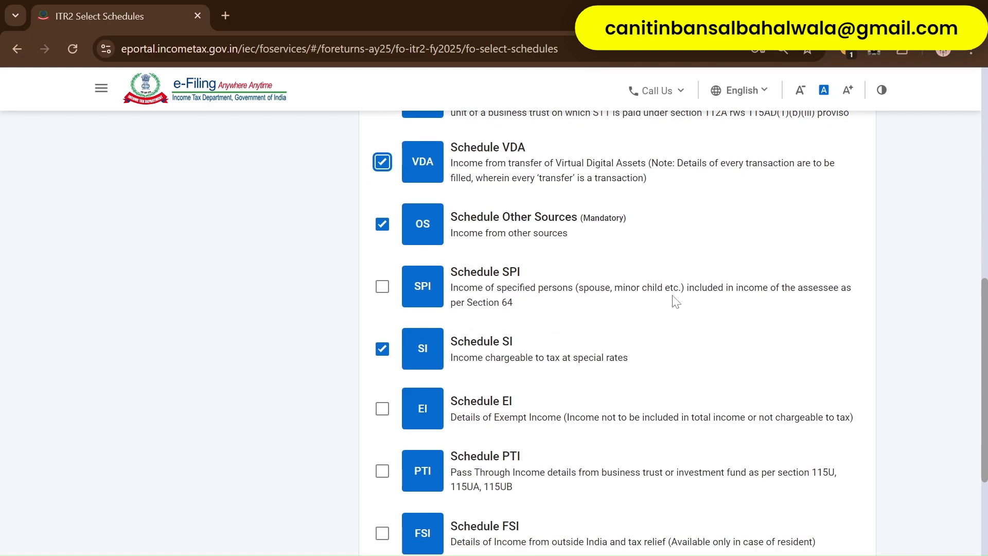
scroll(517, 388, "down", 1)
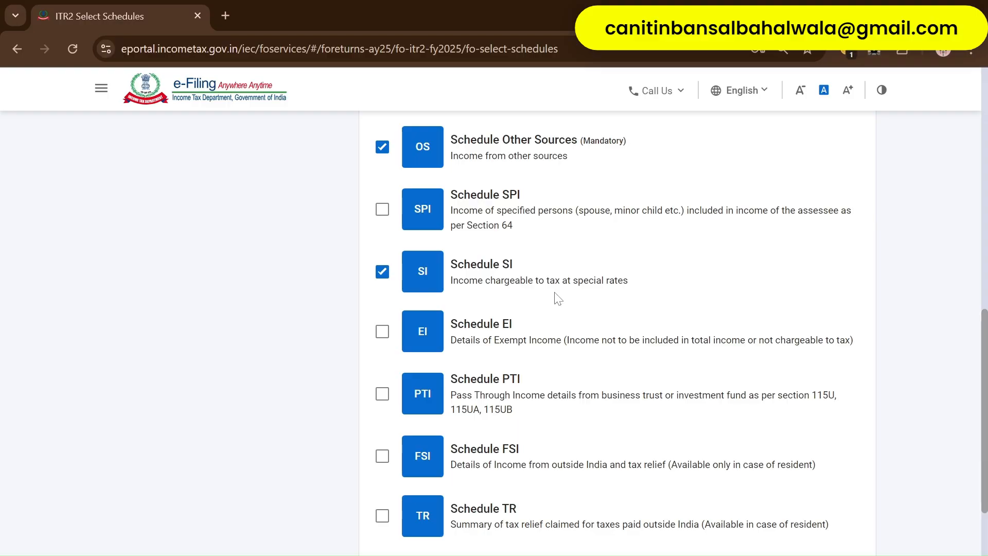
scroll(546, 346, "down", 1)
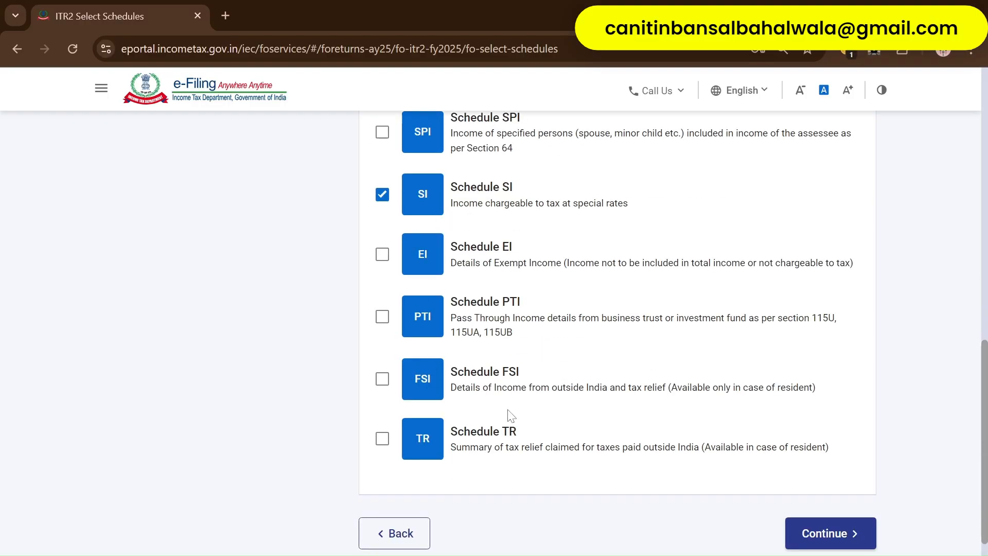
left_click_drag(486, 265, 561, 268)
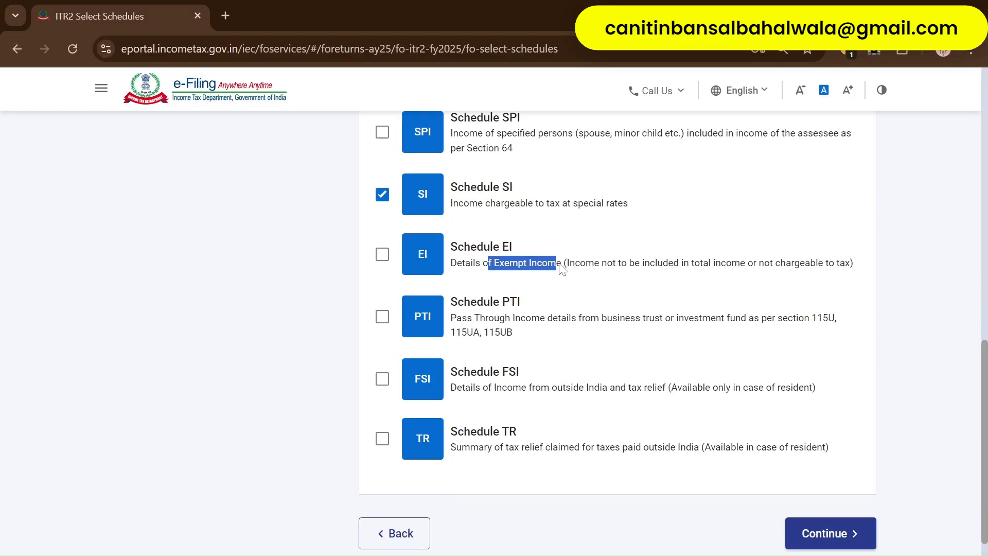
left_click_drag(467, 320, 607, 320)
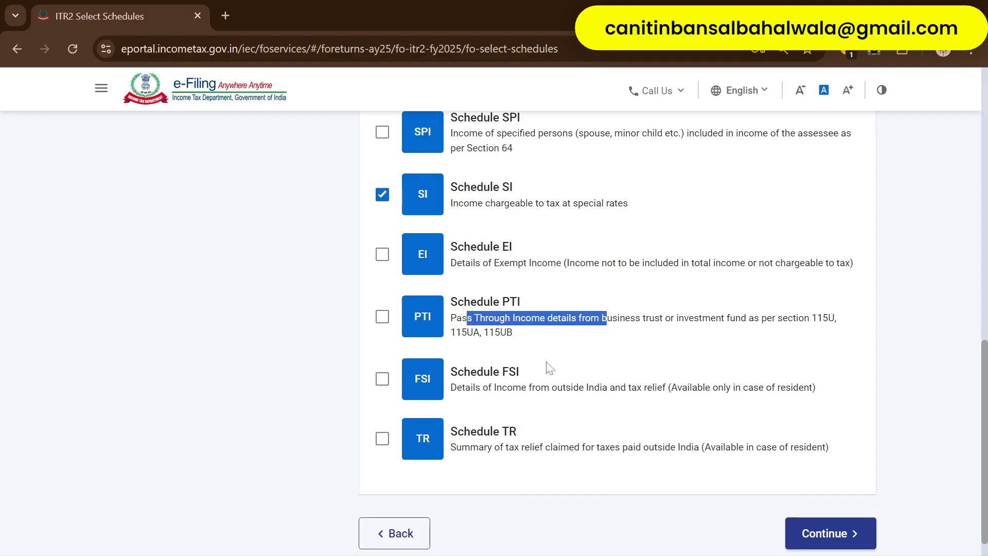
left_click_drag(481, 390, 637, 391)
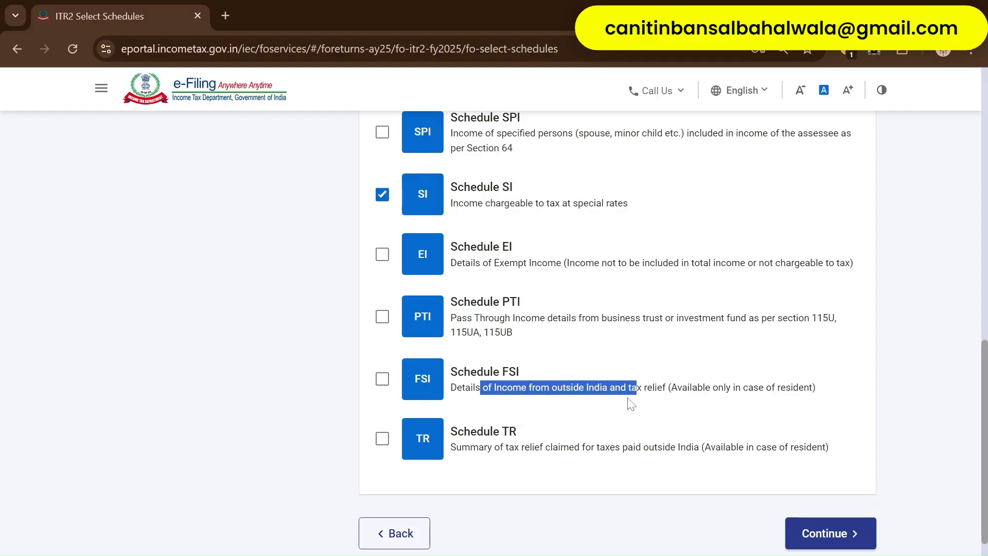
left_click_drag(462, 448, 624, 454)
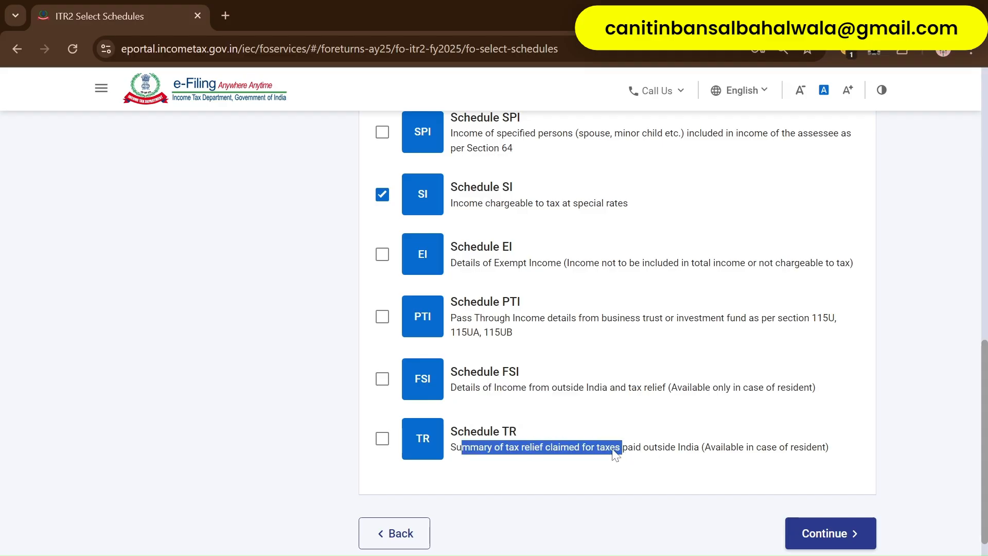
scroll(584, 297, "up", 6)
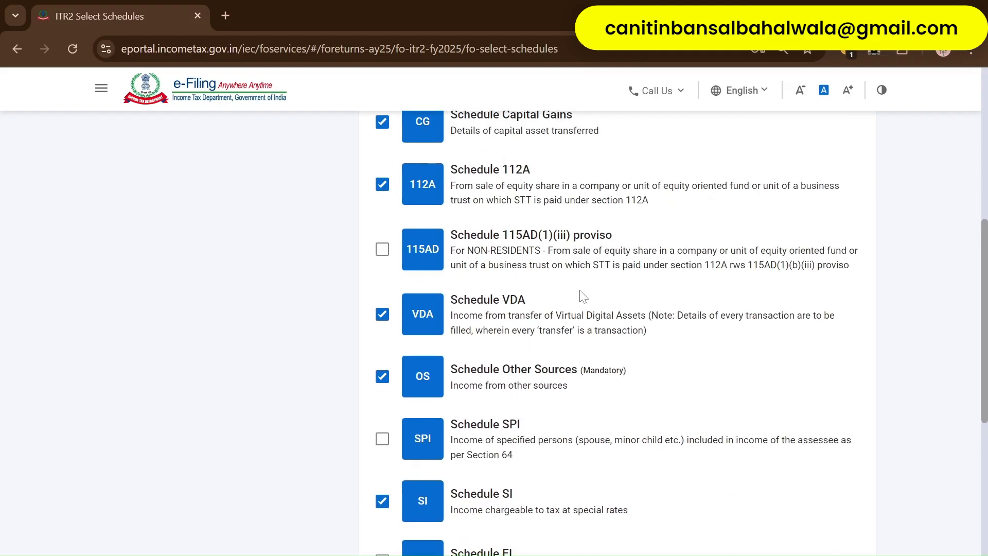
scroll(583, 297, "up", 8)
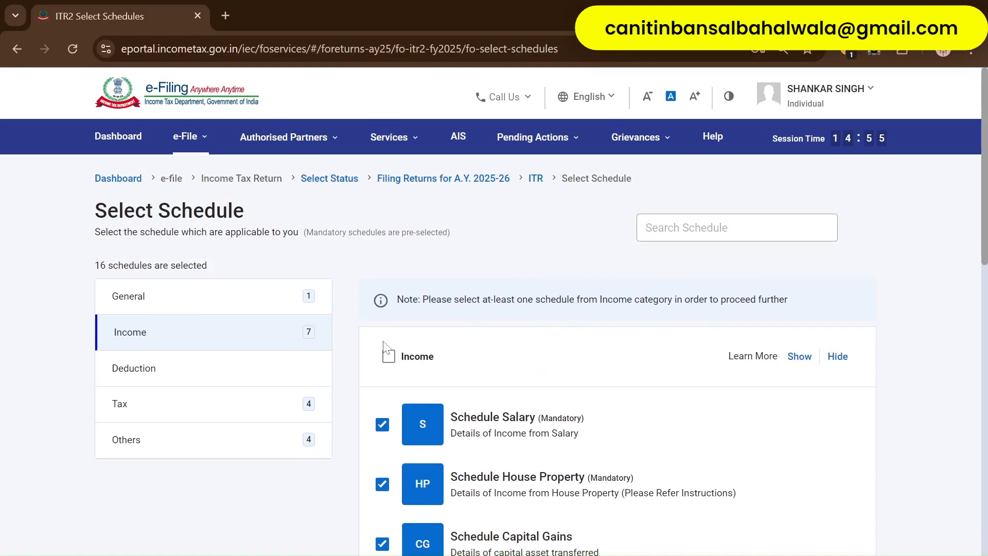
- Add the Schedule VI-A, 80D and 80C deduction schedules
left_click(195, 374)
scroll(580, 396, "down", 3)
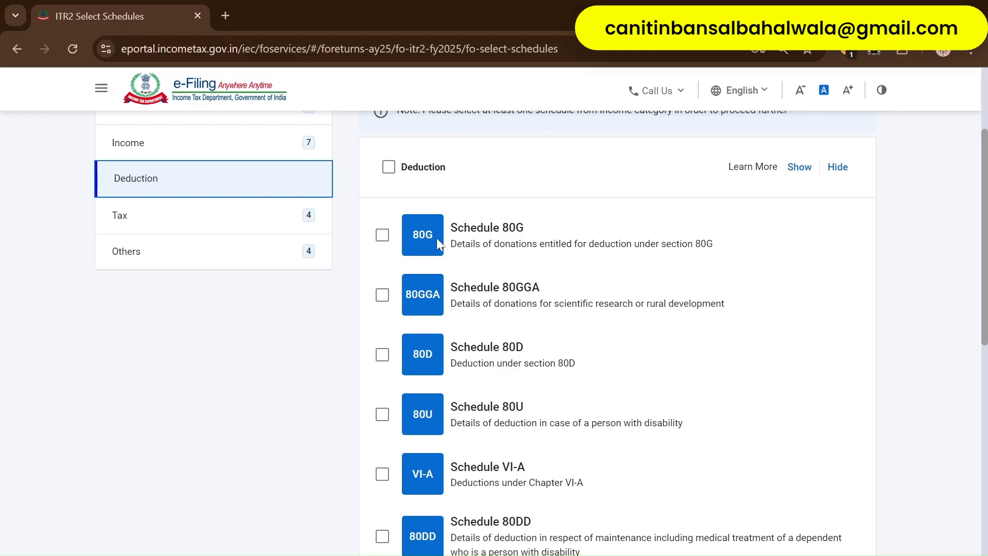
scroll(425, 401, "down", 1)
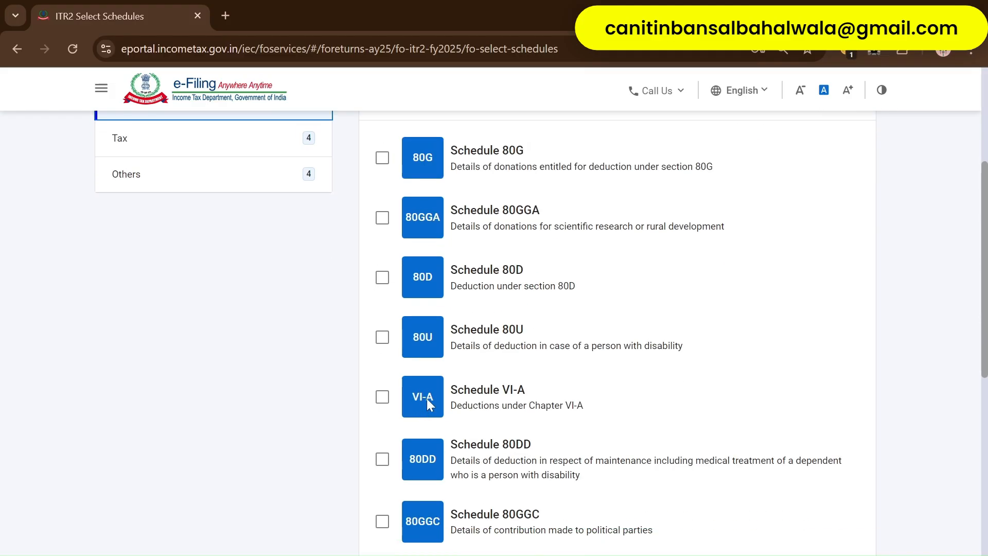
left_click(382, 402)
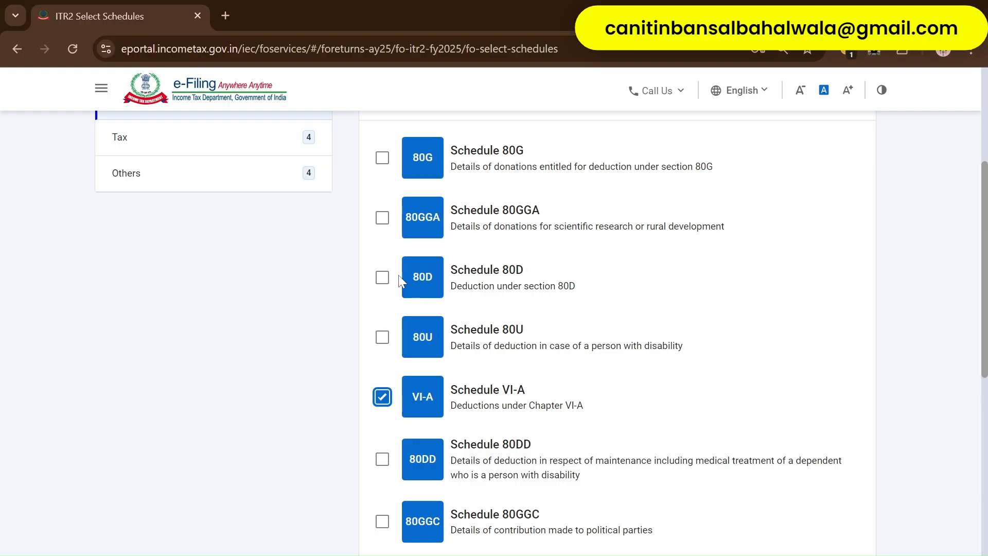
left_click(383, 279)
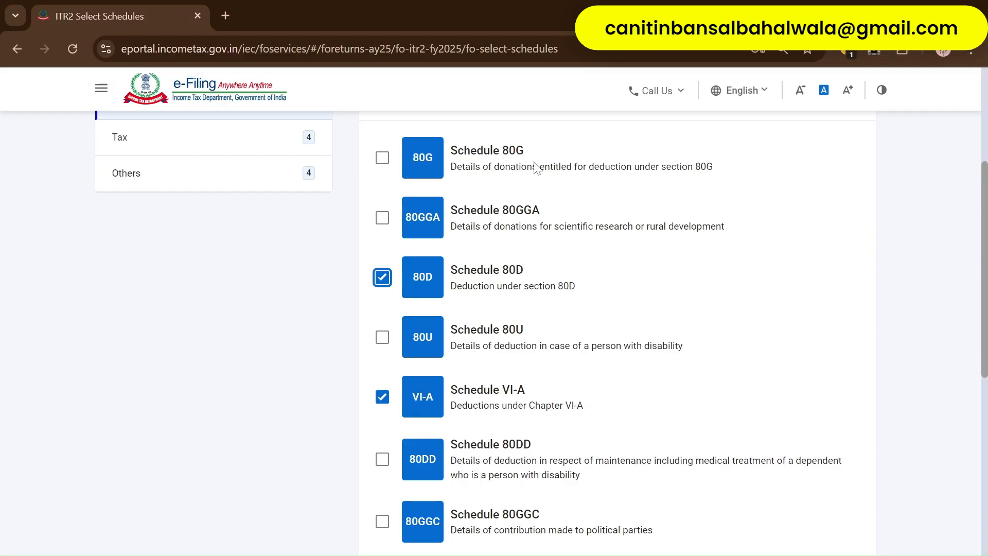
scroll(571, 375, "down", 5)
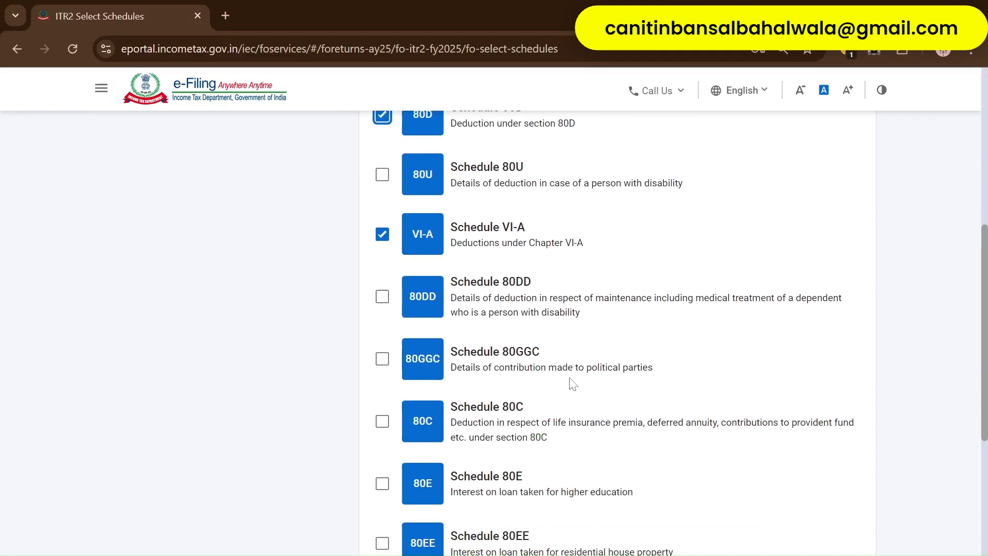
scroll(538, 246, "down", 2)
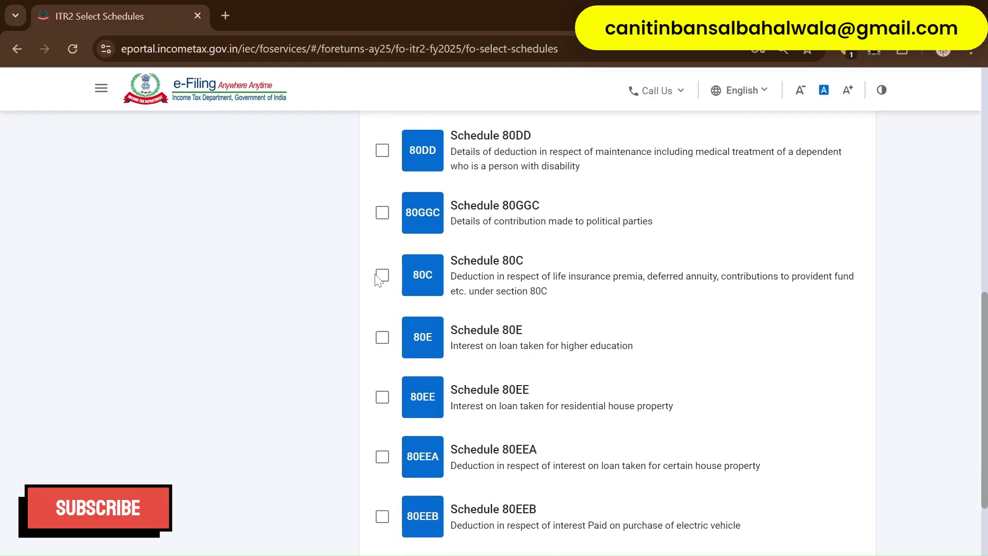
left_click(382, 275)
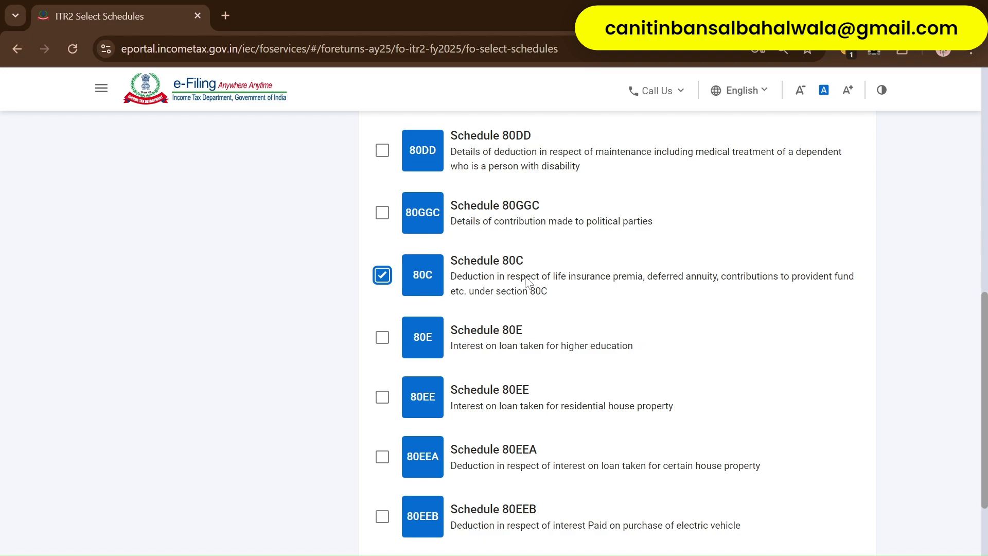
scroll(373, 377, "up", 8)
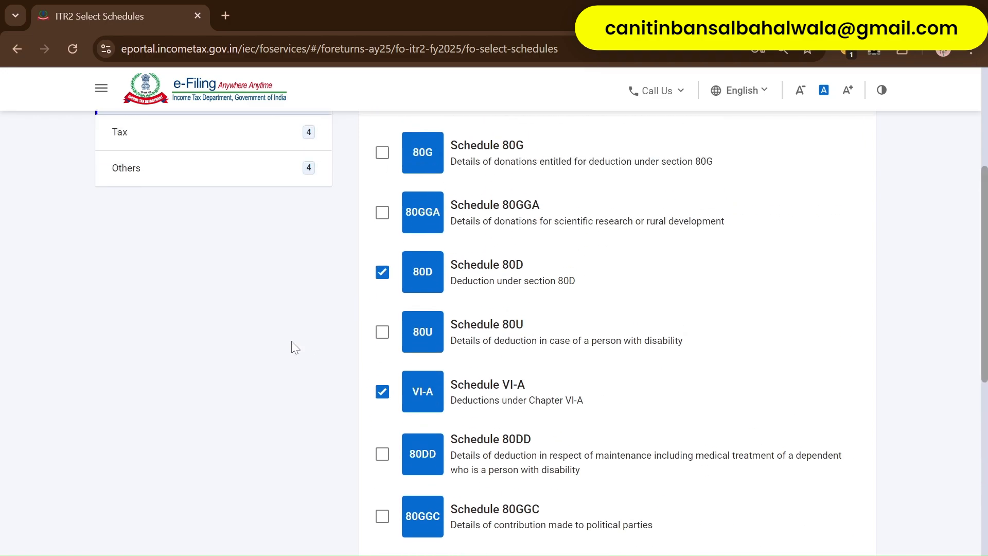
- Review the Tax and Others schedules, including mandatory CYLA, BFLA, CFL and AMTC
left_click(196, 307)
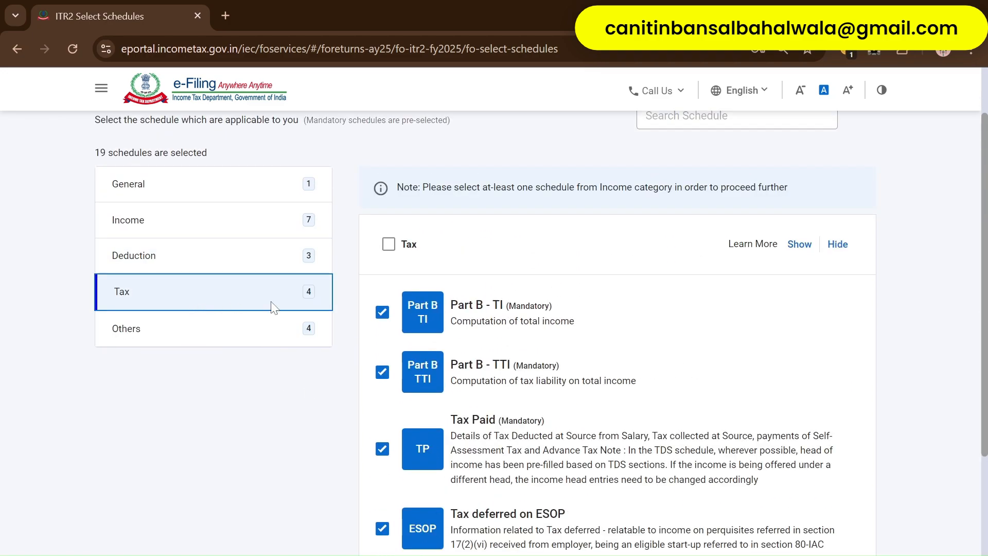
scroll(544, 494, "down", 2)
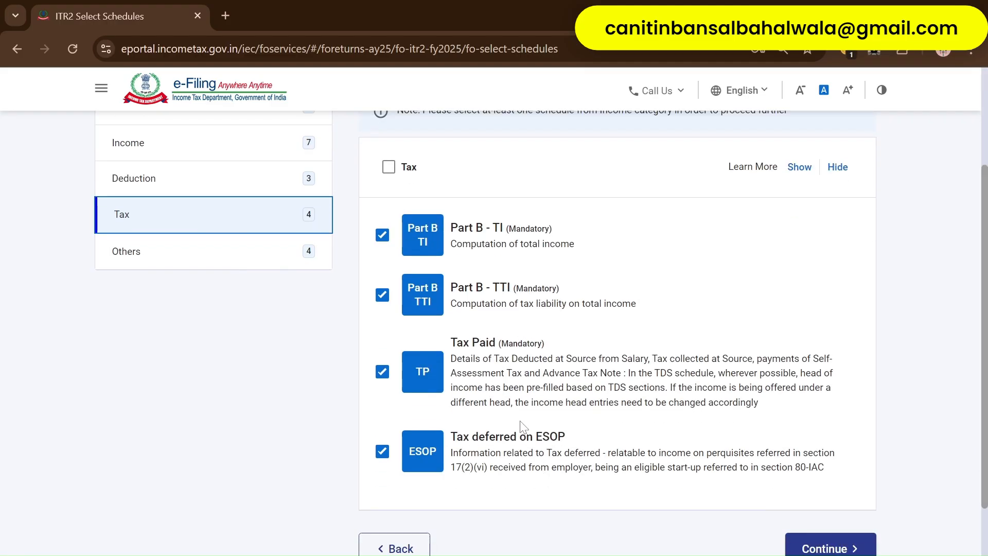
left_click(164, 253)
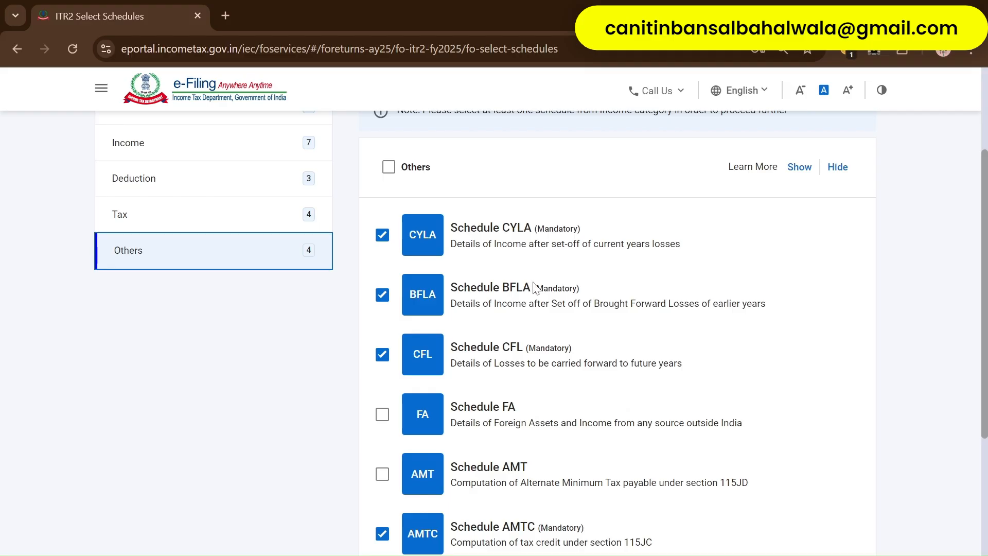
scroll(559, 424, "down", 1)
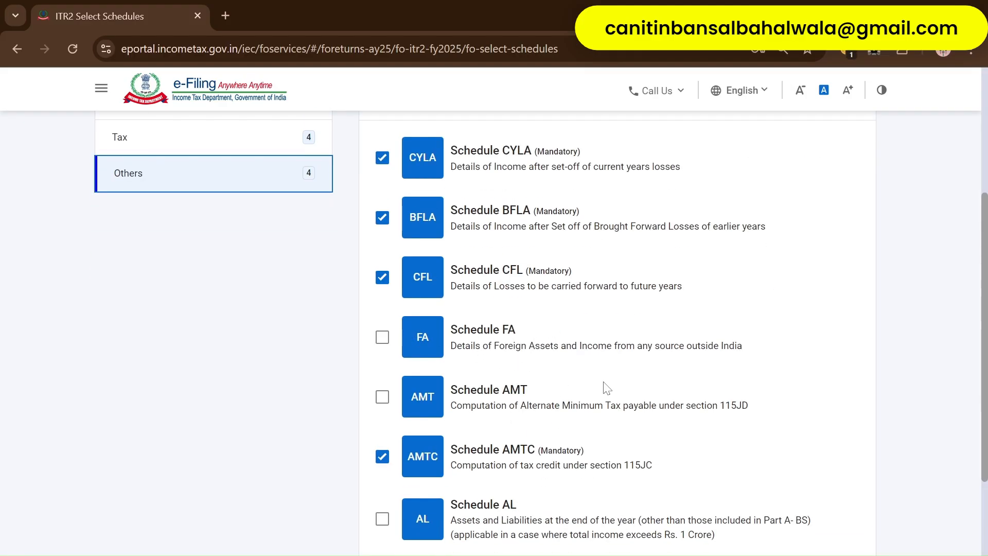
scroll(606, 387, "down", 2)
scroll(653, 405, "up", 6)
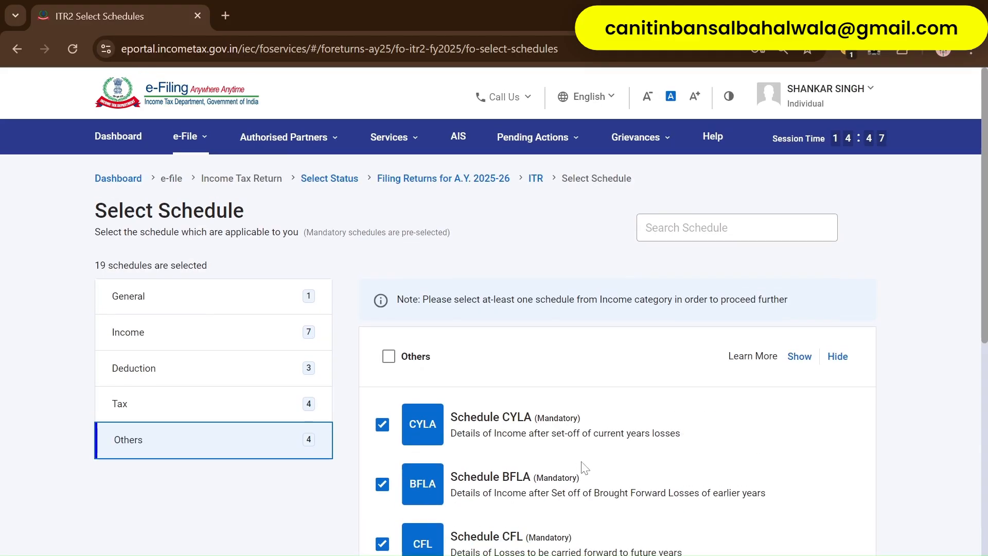
scroll(580, 466, "down", 7)
scroll(600, 409, "up", 8)
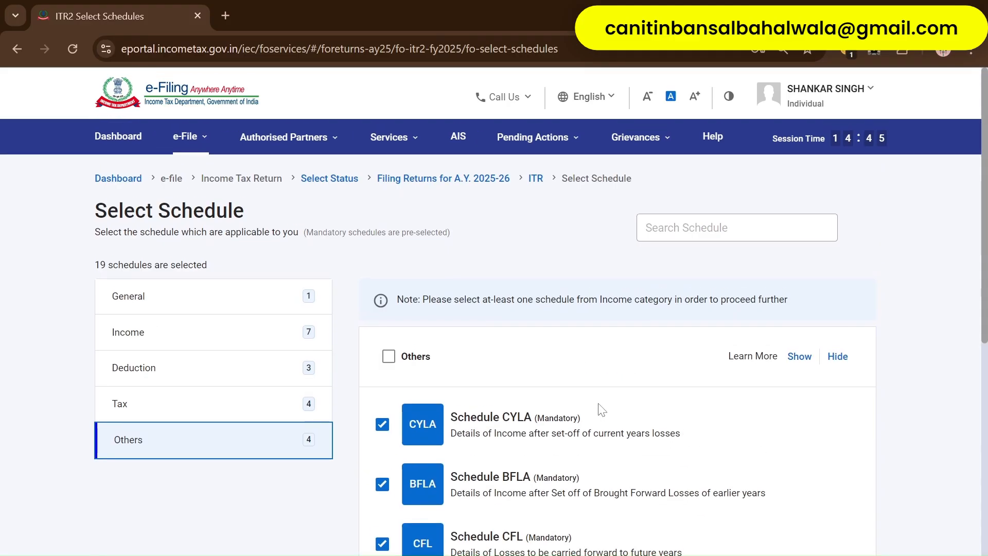
scroll(600, 410, "down", 7)
- Continue to the Return Summary, dismiss the pre-fill notice and open Part A - General Information
left_click(830, 461)
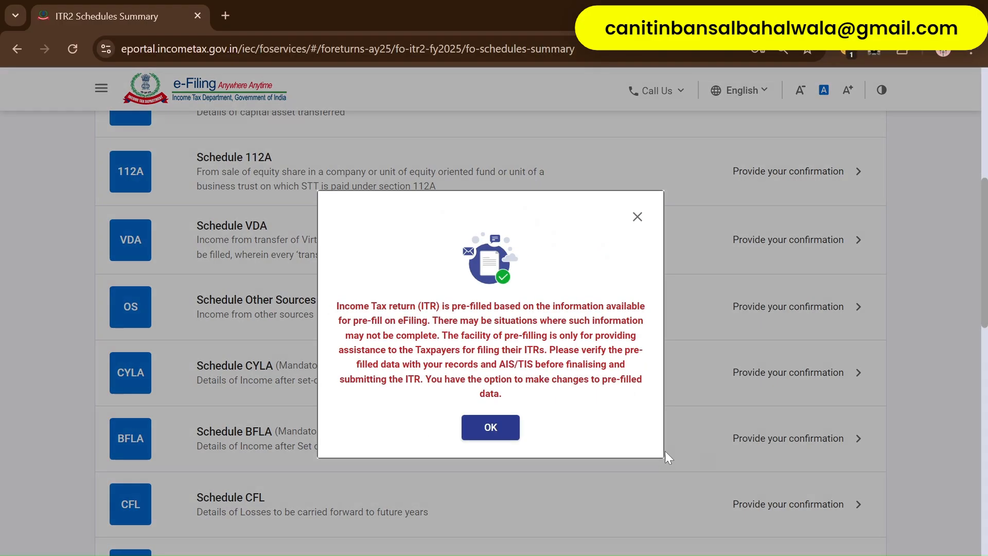
left_click(480, 429)
scroll(411, 376, "up", 8)
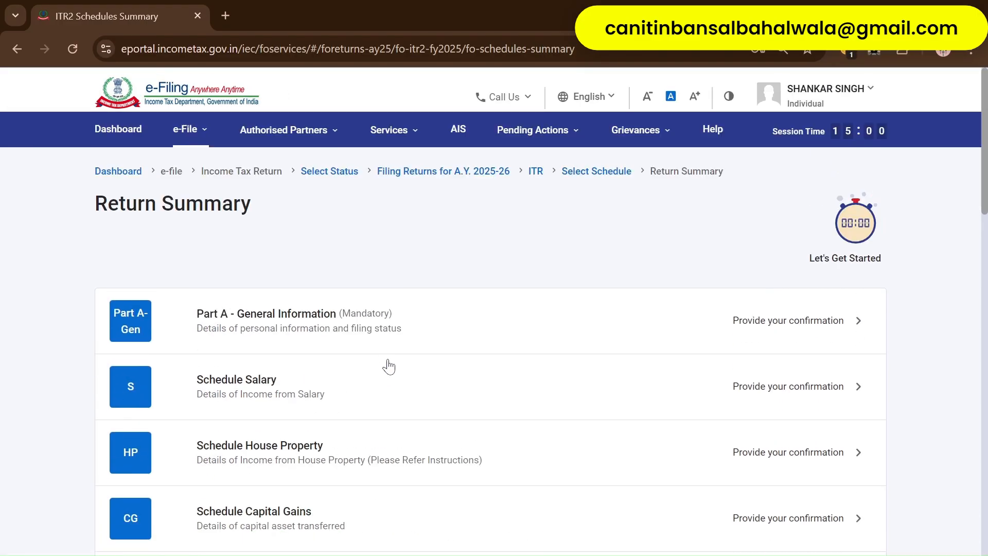
scroll(407, 339, "down", 10)
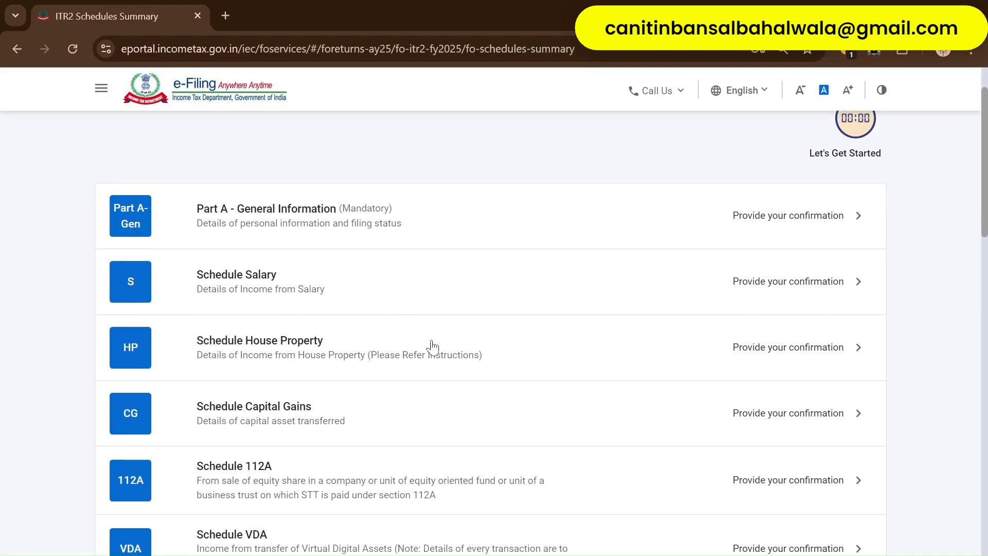
scroll(432, 347, "down", 12)
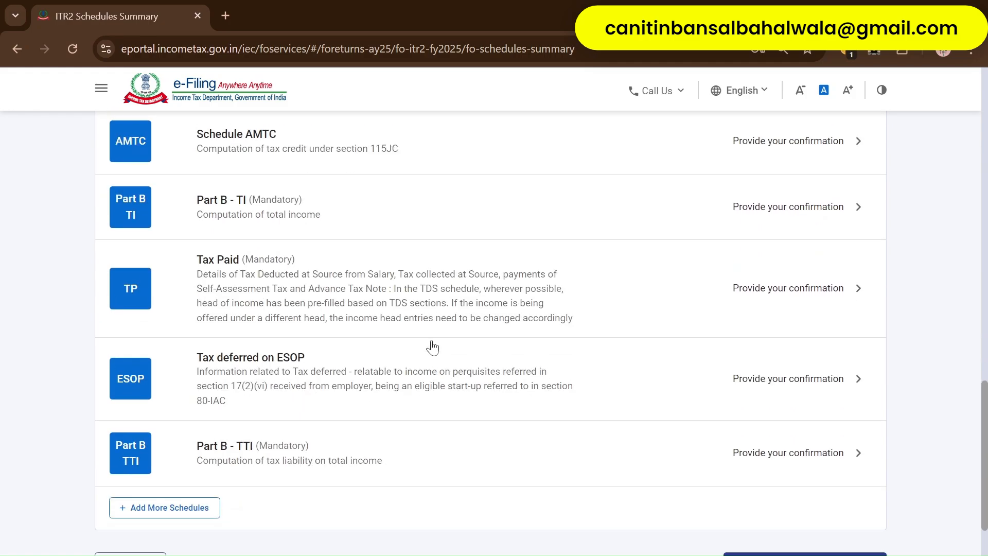
scroll(790, 474, "up", 2)
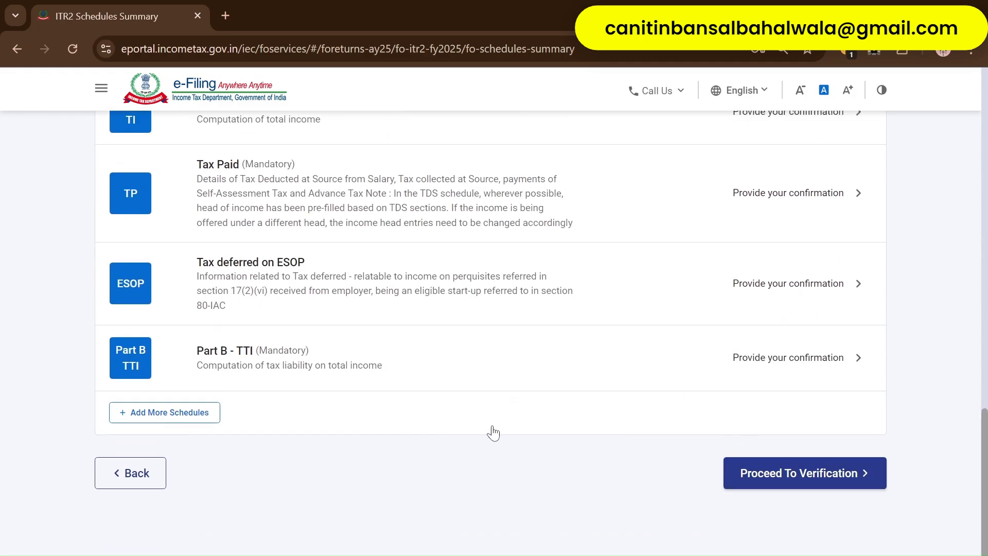
scroll(494, 432, "up", 20)
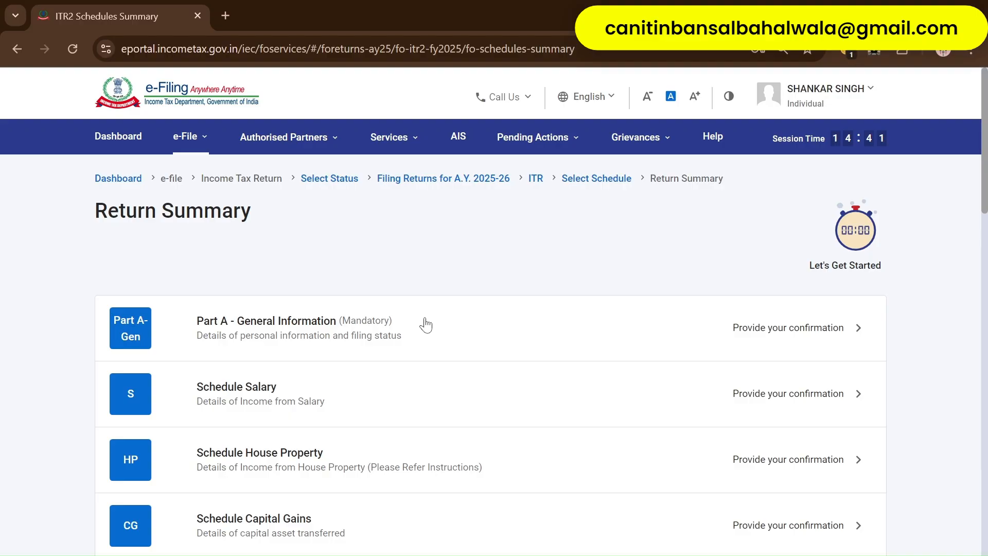
scroll(426, 325, "down", 2)
left_click(416, 216)
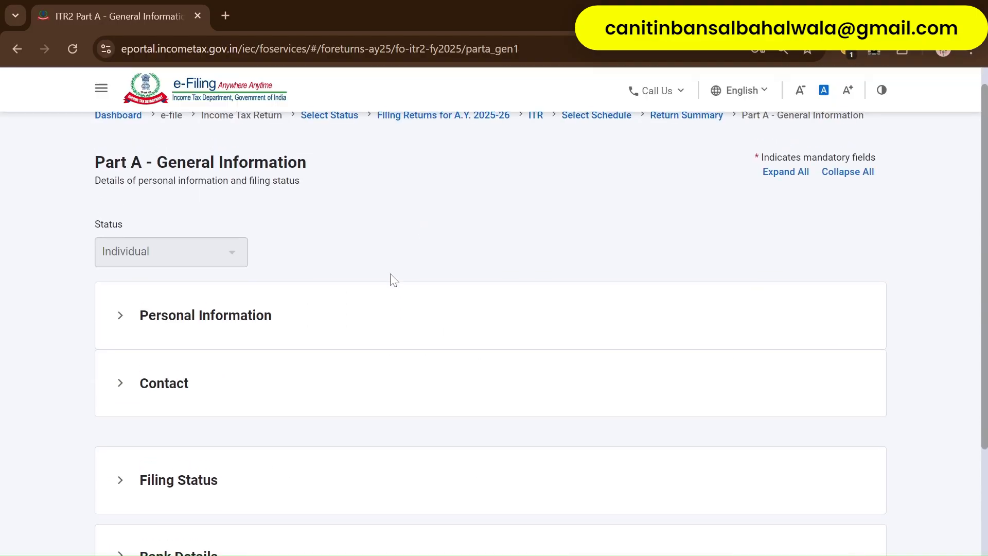
- Expand Filing Status and answer Yes to opting out of the new regime under 115BAC(6)
scroll(359, 232, "down", 2)
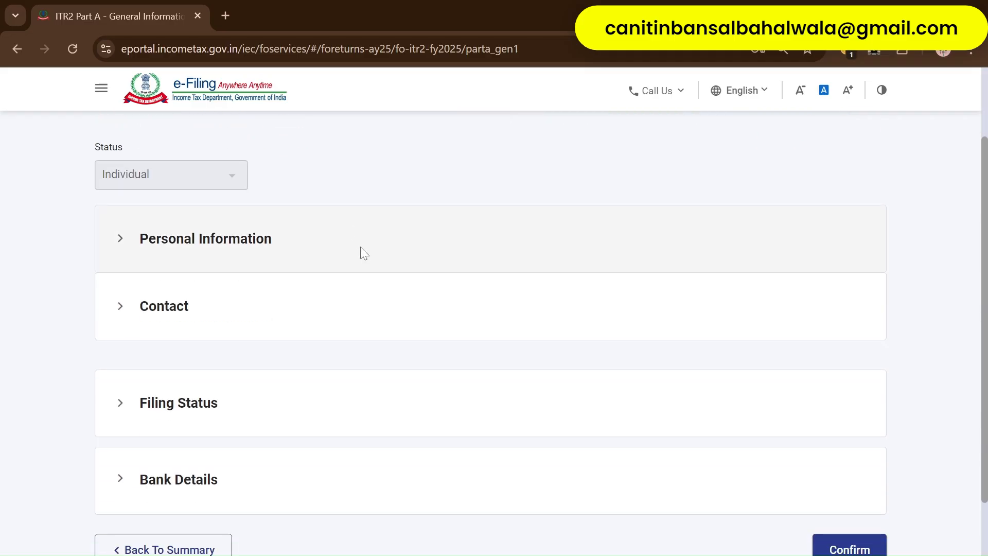
scroll(361, 246, "down", 2)
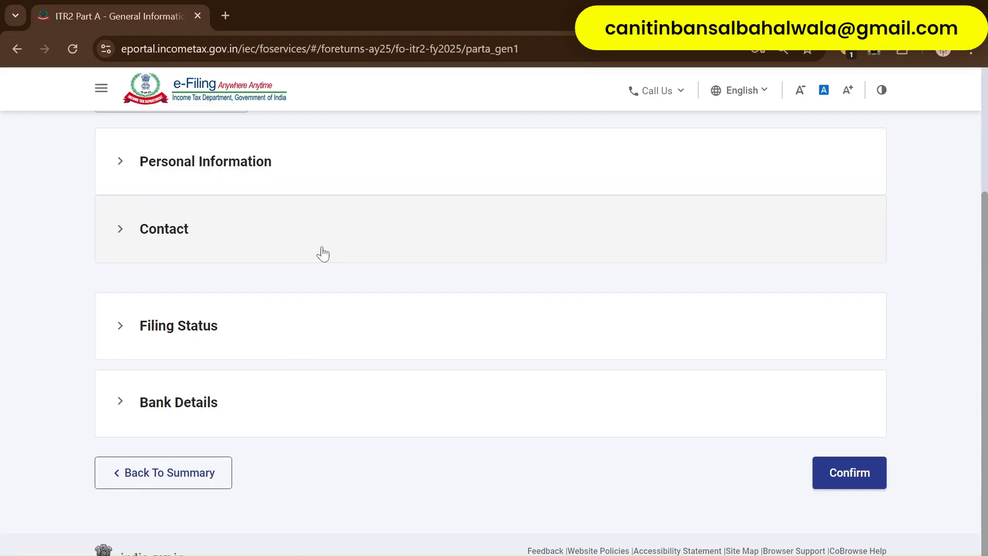
scroll(320, 255, "down", 1)
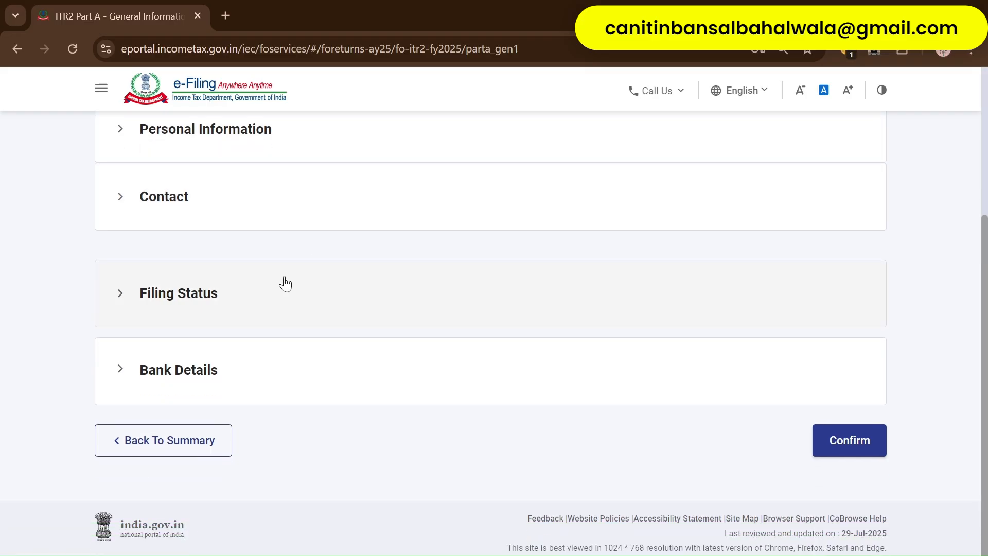
left_click(337, 300)
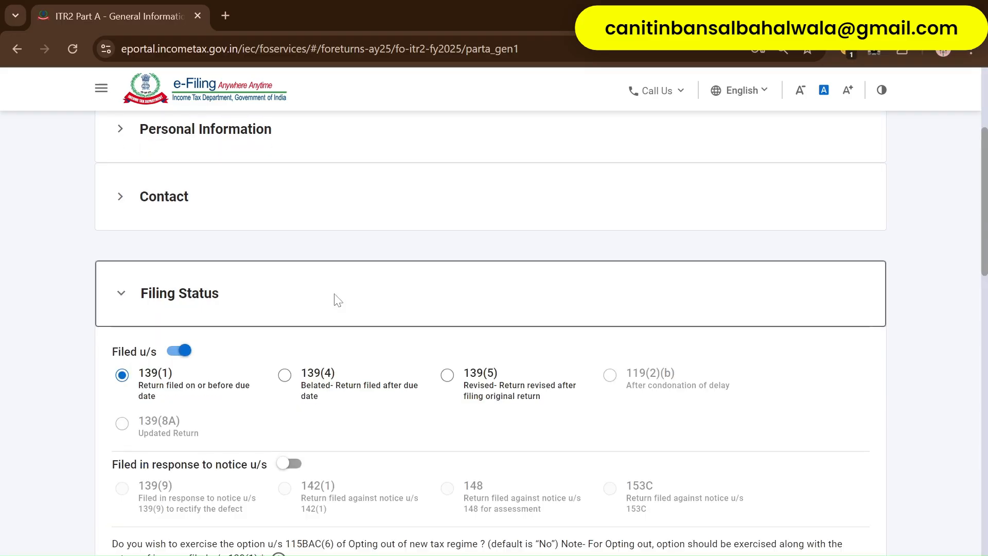
scroll(337, 299, "down", 4)
scroll(337, 300, "up", 3)
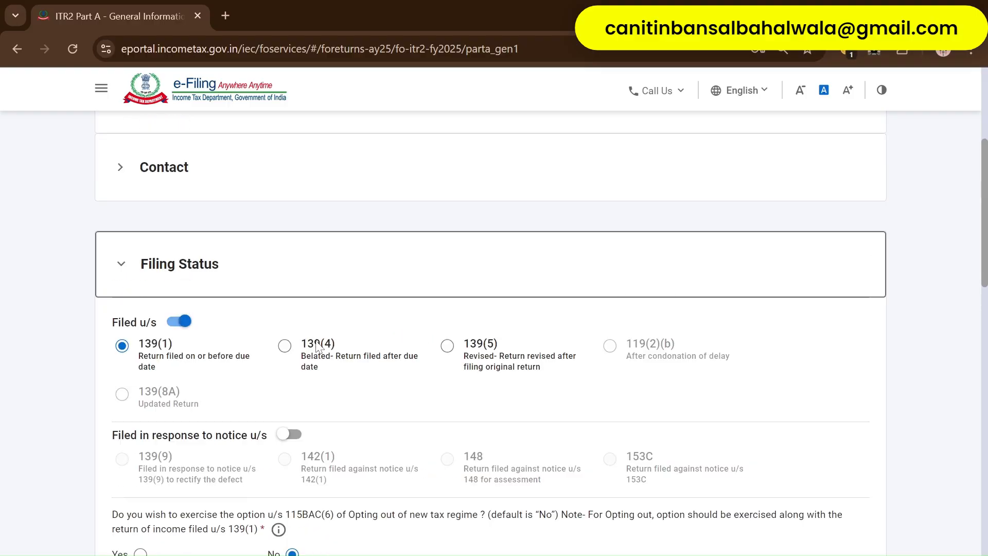
scroll(319, 347, "down", 3)
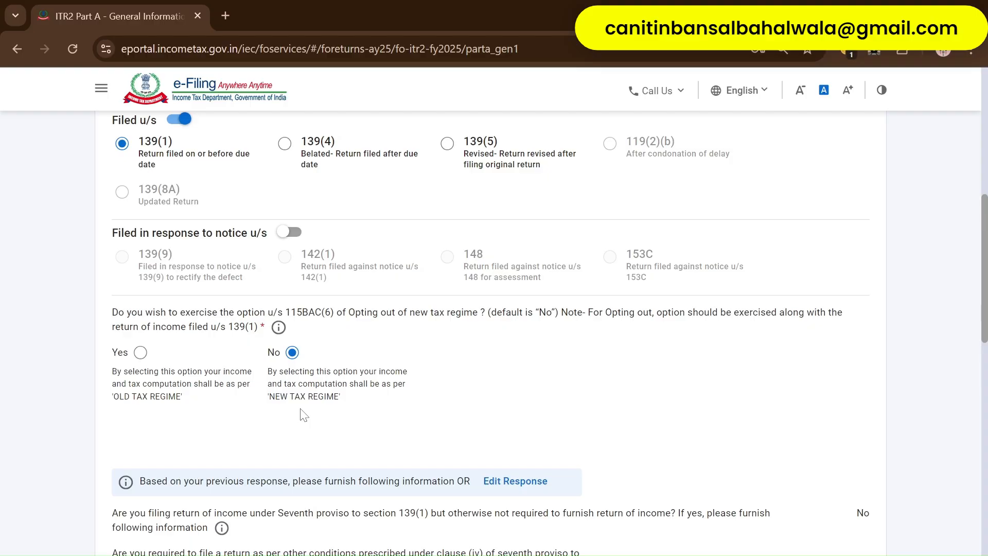
left_click(140, 353)
- Open the Conditions for Residential Status list
scroll(246, 346, "down", 2)
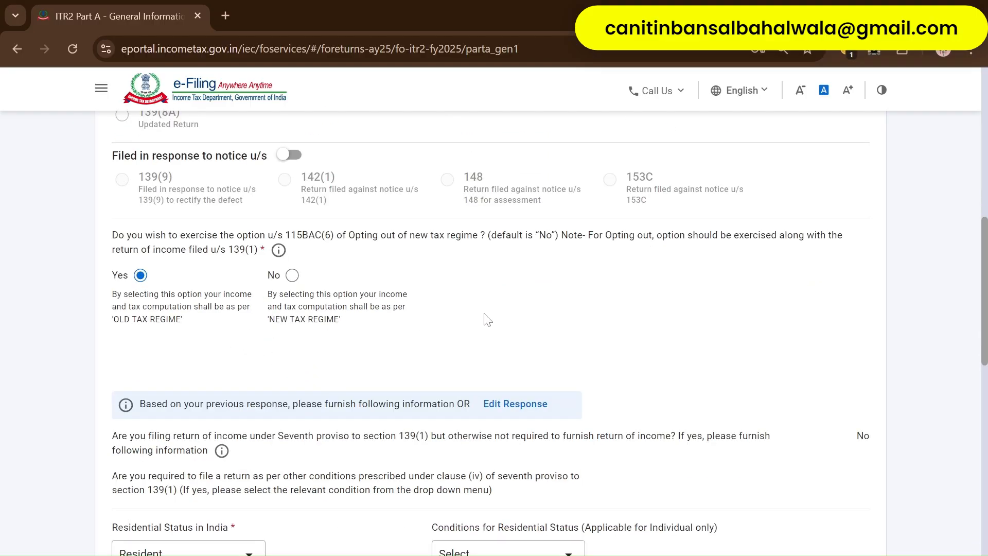
scroll(487, 320, "up", 2)
scroll(438, 331, "down", 2)
scroll(351, 315, "down", 4)
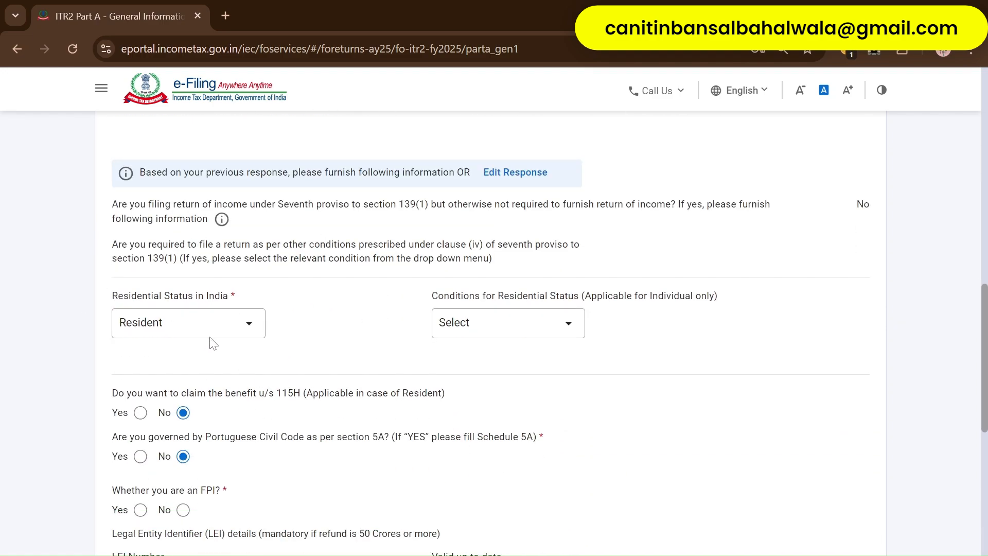
left_click(515, 332)
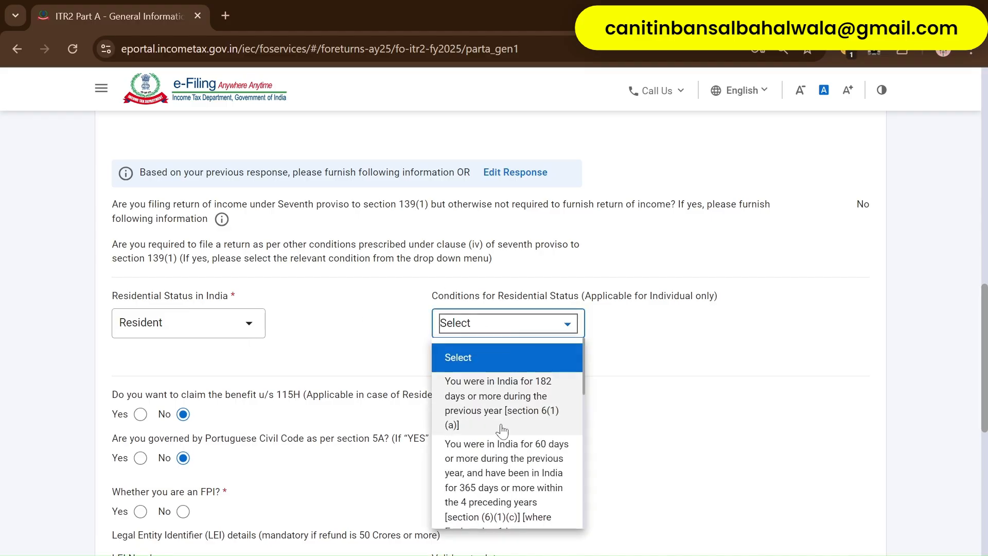
- Set the residential condition to 182 days or more in India [section 6(1)(a)]
scroll(502, 432, "down", 5)
scroll(501, 432, "down", 3)
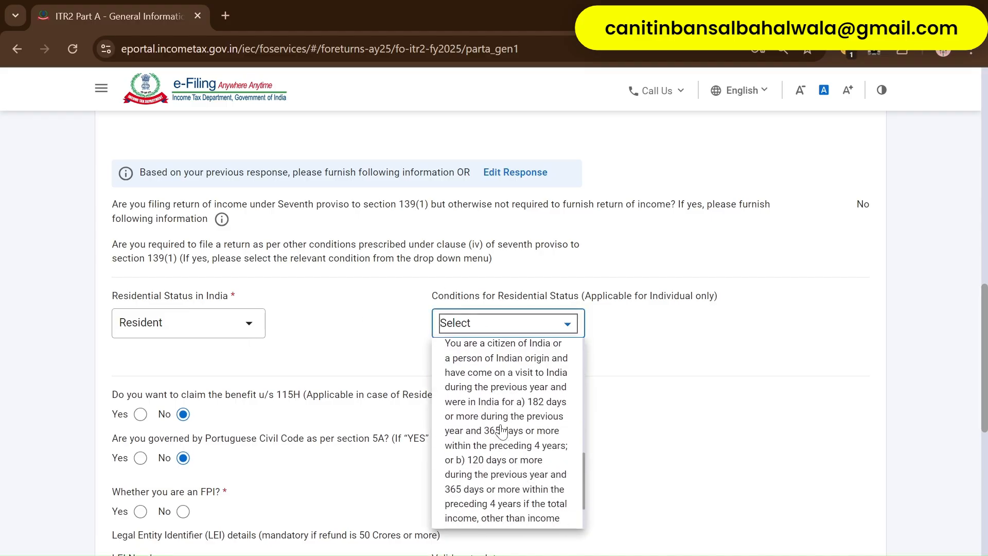
scroll(502, 431, "up", 10)
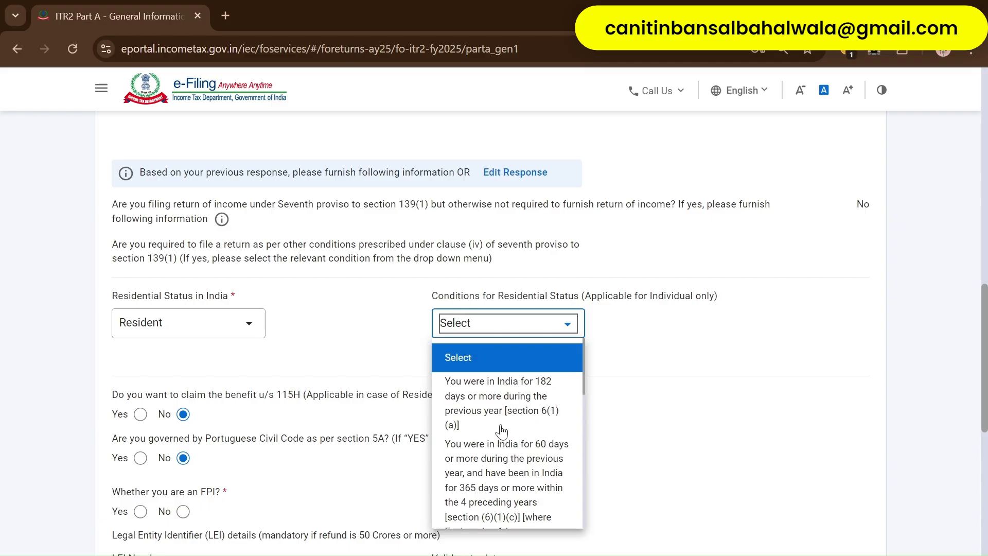
scroll(501, 452, "down", 3)
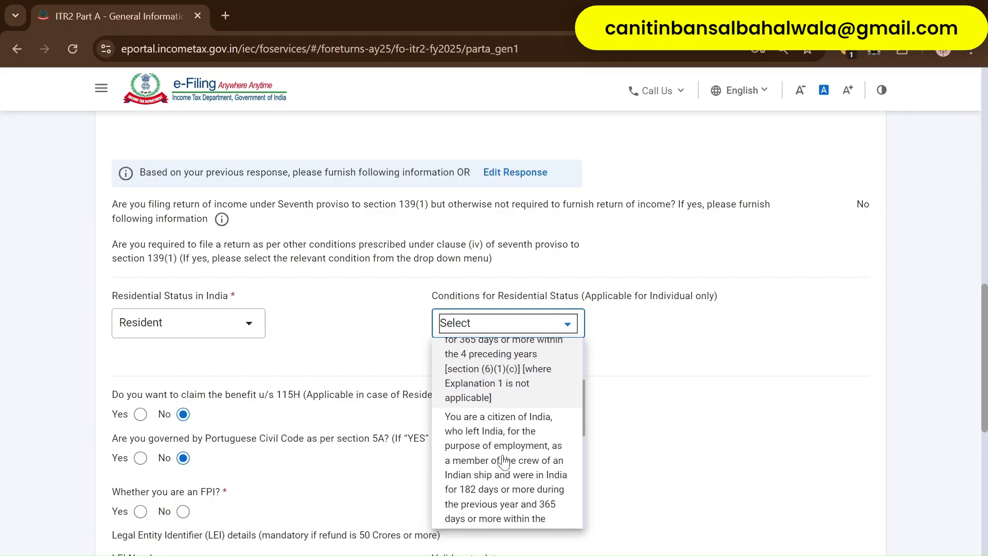
scroll(503, 453, "up", 5)
scroll(503, 432, "down", 2)
scroll(503, 411, "up", 2)
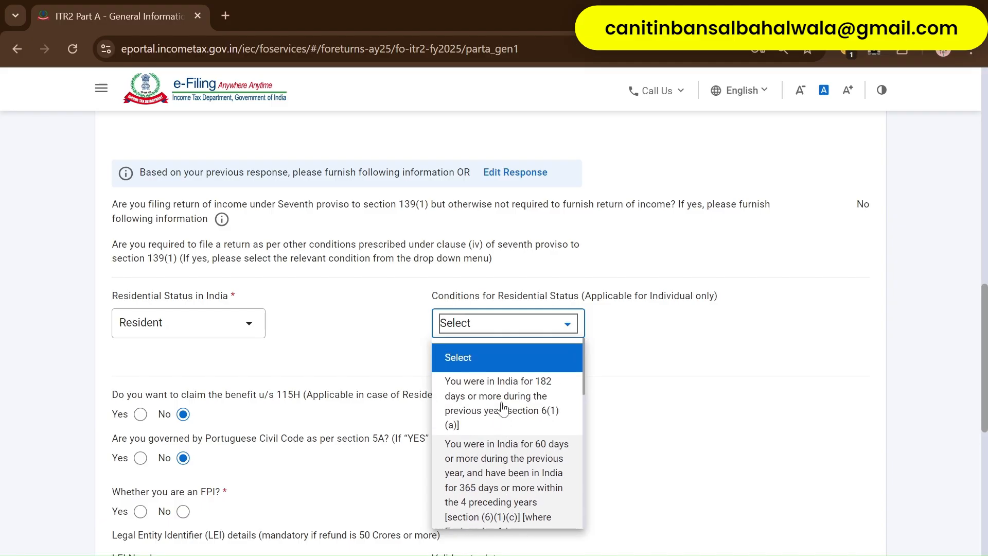
left_click(502, 407)
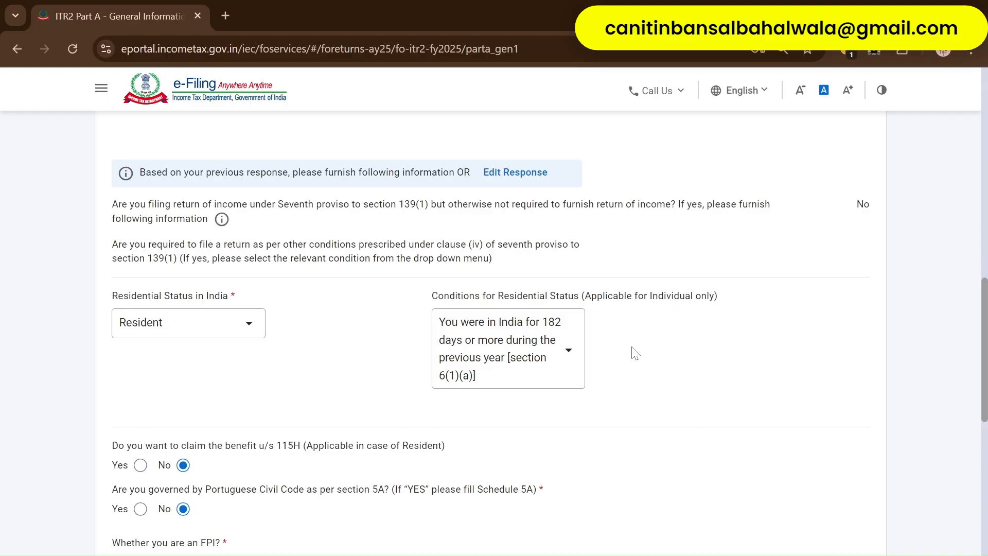
- Answer No to 'Whether you are an FPI?'
scroll(635, 353, "down", 3)
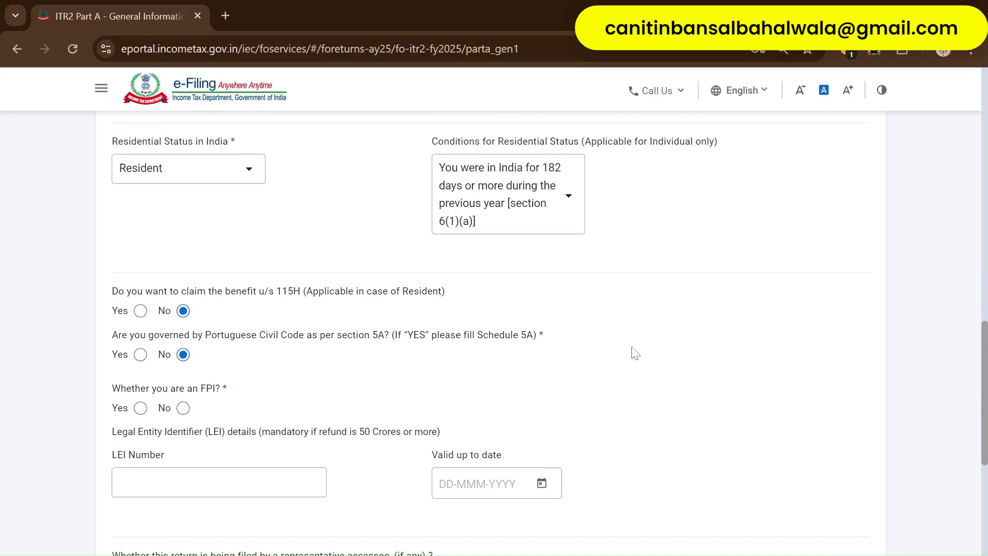
scroll(635, 353, "down", 2)
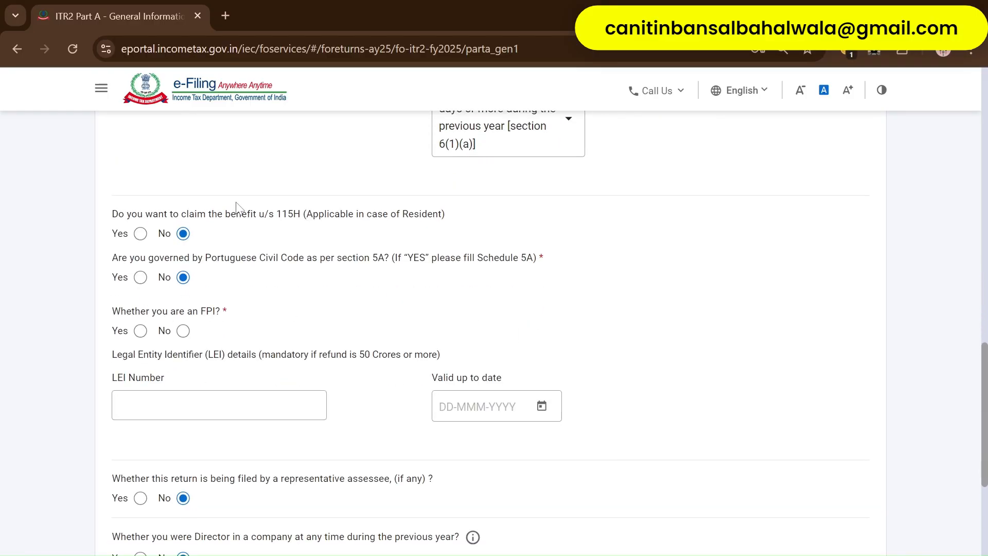
scroll(324, 296, "down", 3)
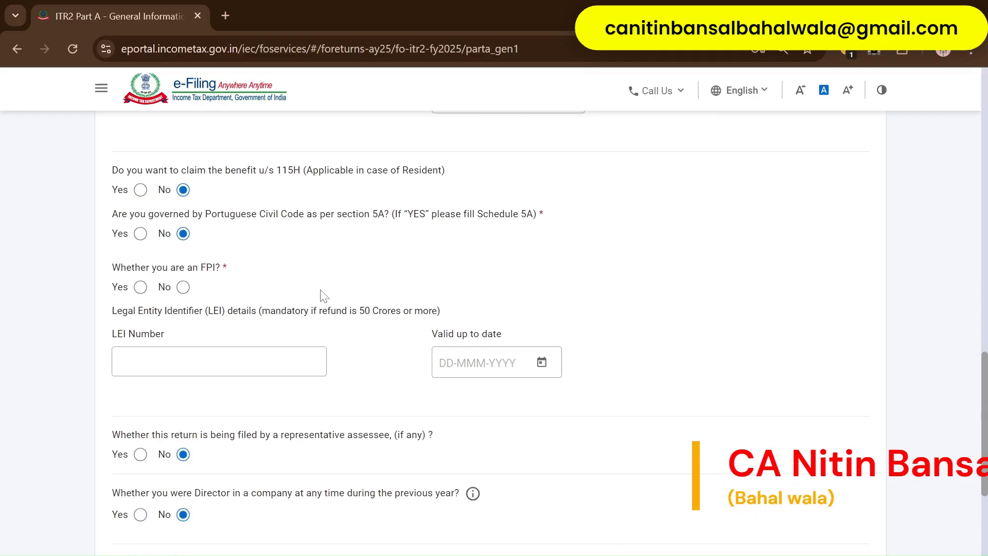
scroll(215, 201, "up", 3)
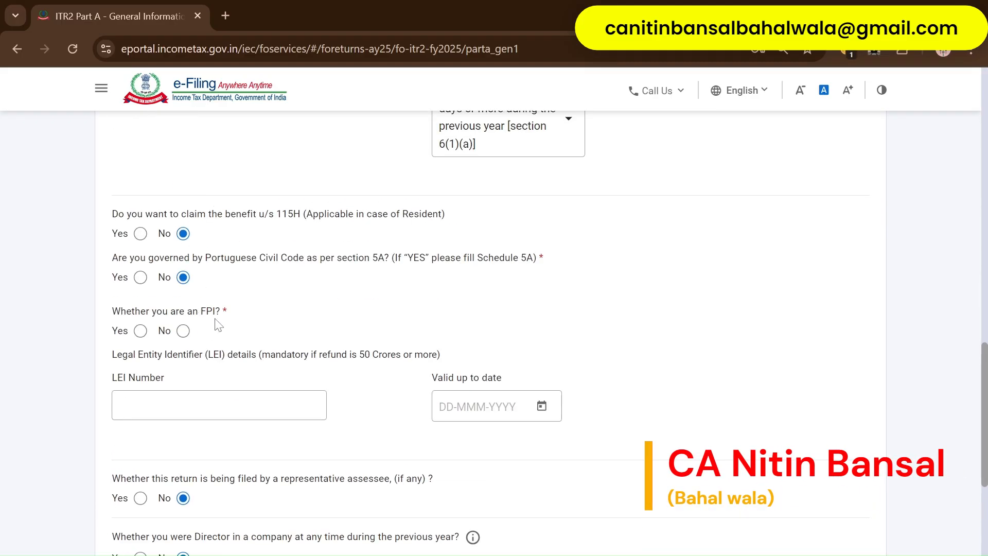
left_click(182, 332)
scroll(238, 343, "down", 3)
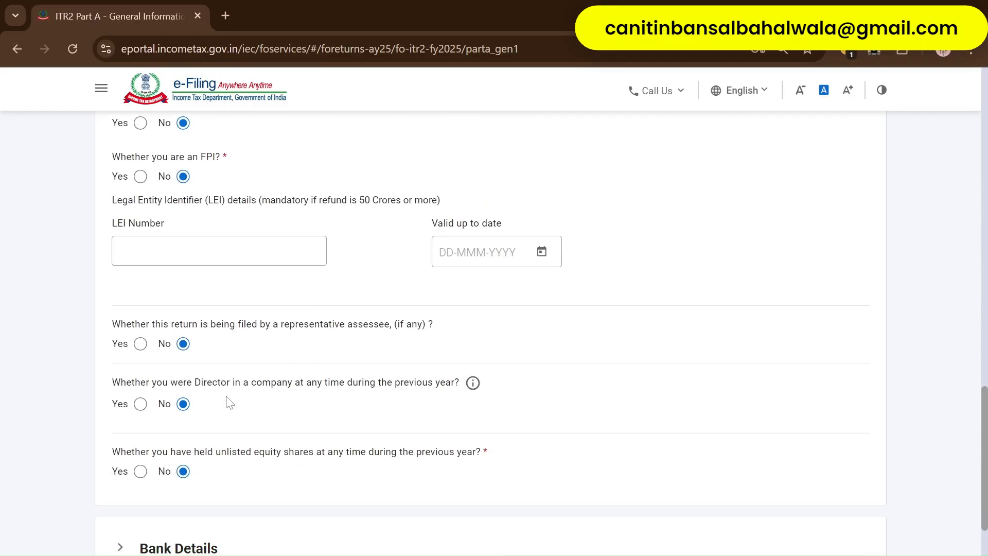
scroll(281, 421, "down", 2)
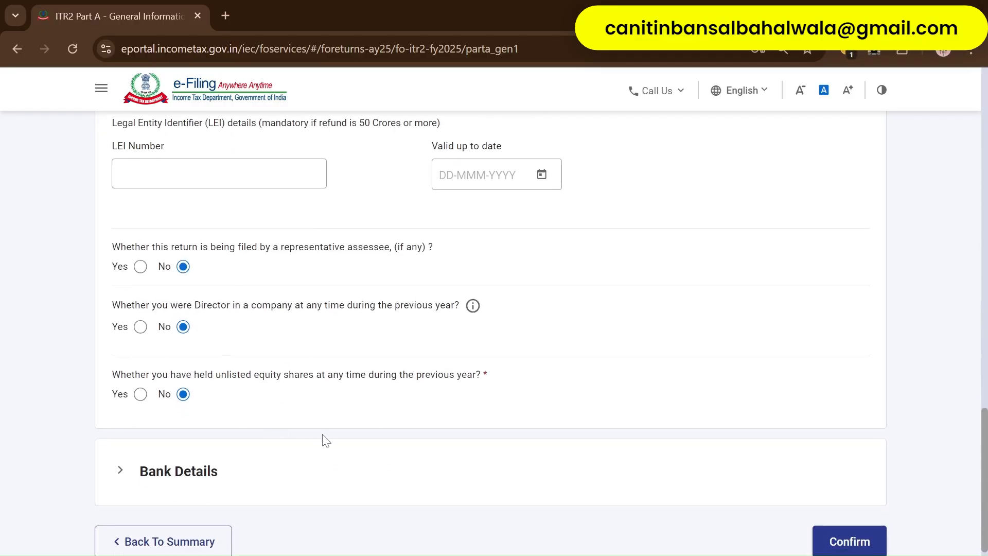
scroll(247, 409, "down", 2)
scroll(277, 399, "down", 1)
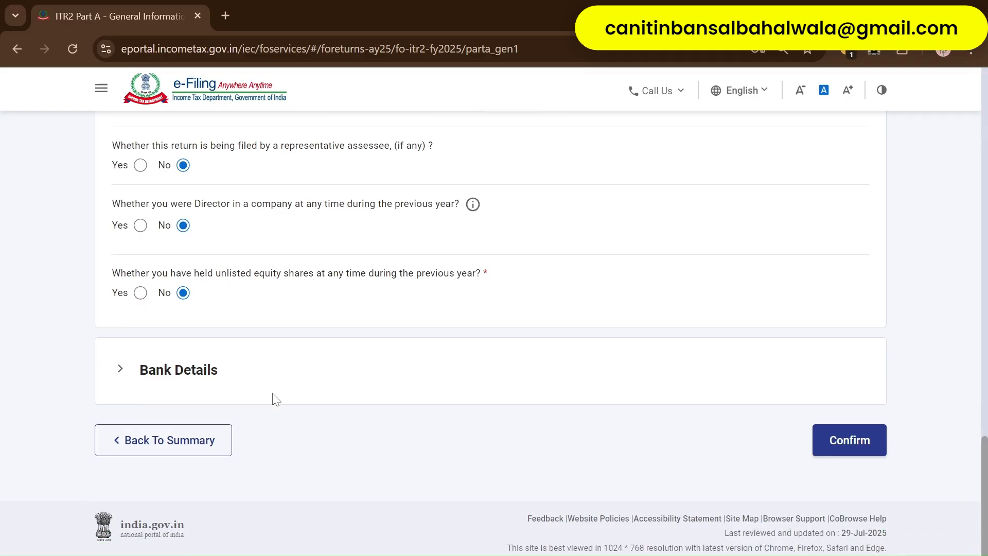
- Expand Bank Details, check the nominated refund account and confirm Part A
left_click(277, 385)
scroll(354, 420, "down", 2)
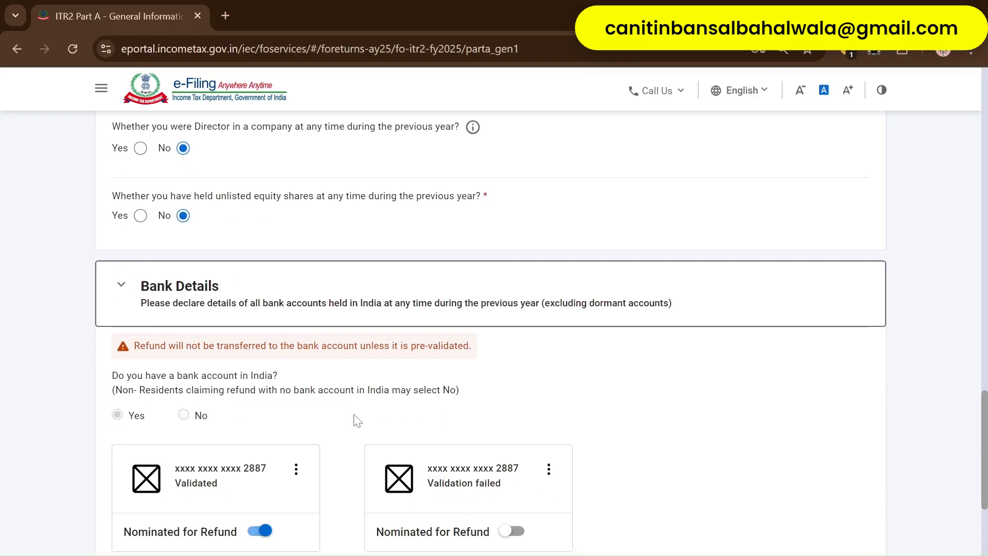
scroll(354, 419, "down", 4)
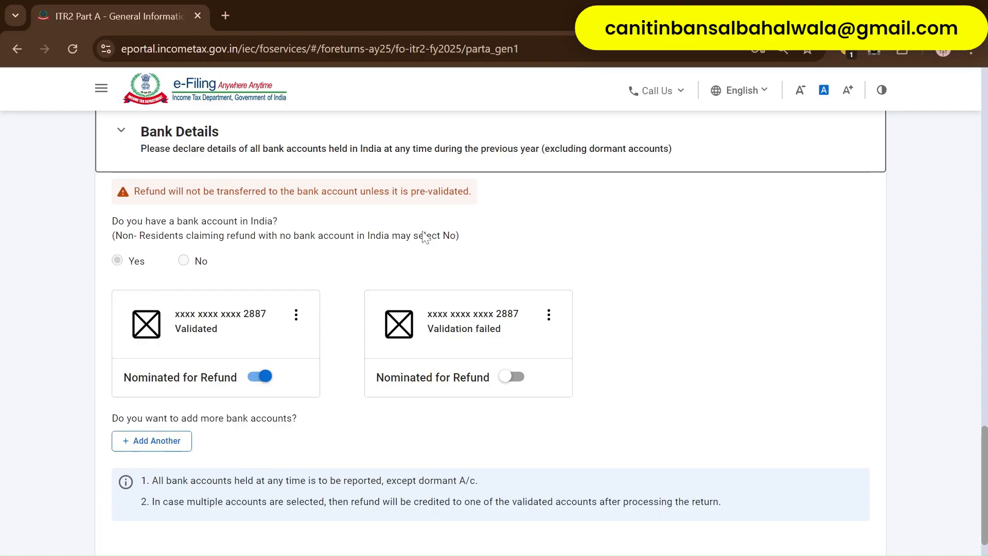
scroll(324, 445, "down", 2)
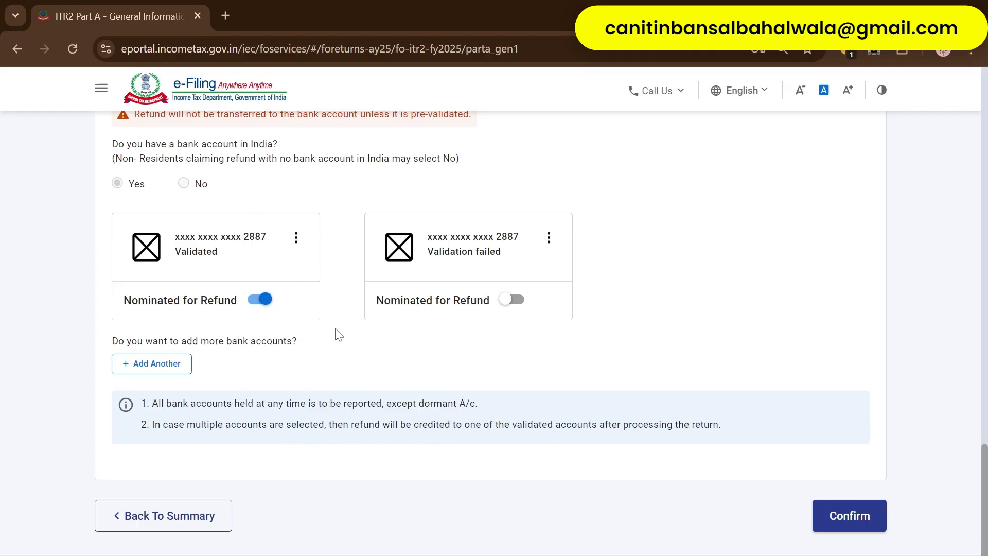
scroll(339, 335, "up", 2)
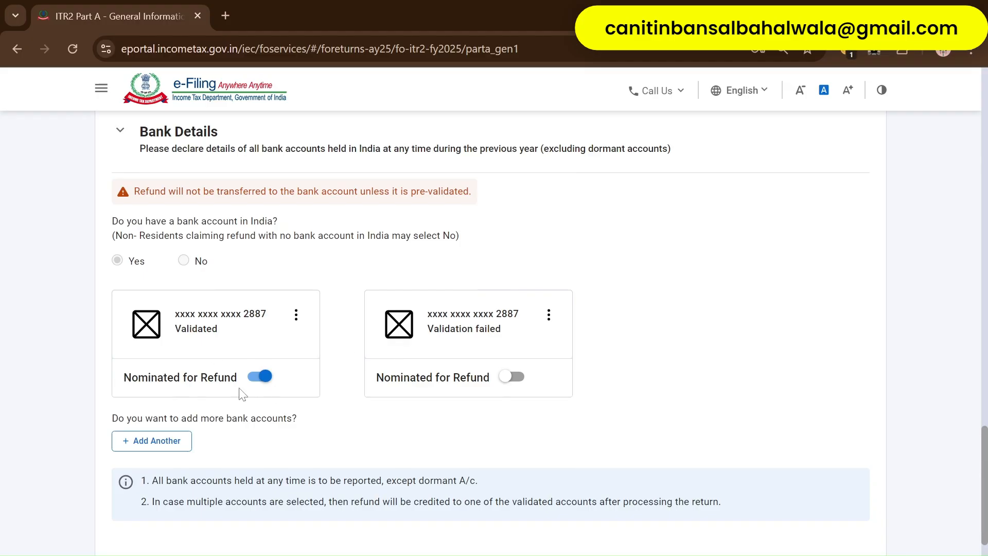
scroll(940, 486, "down", 3)
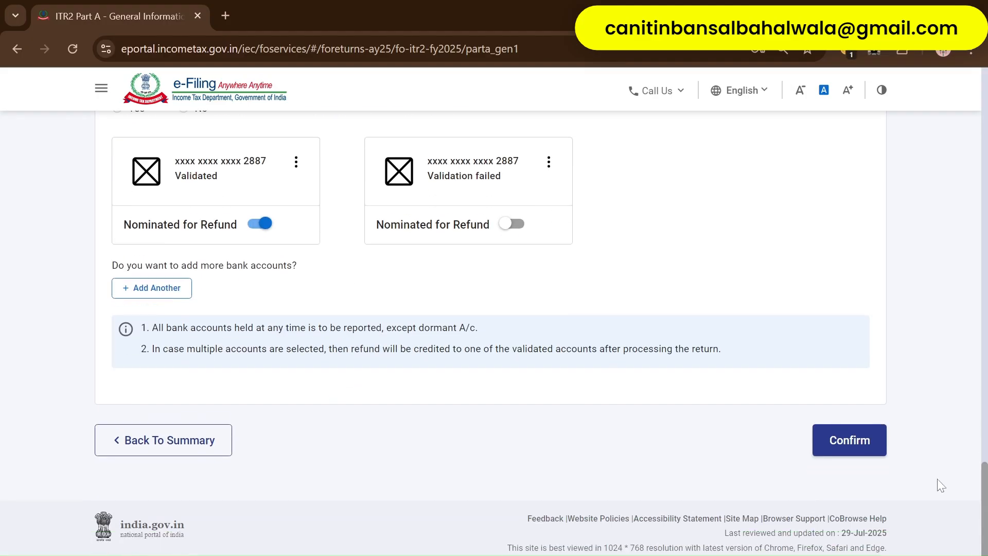
left_click(816, 450)
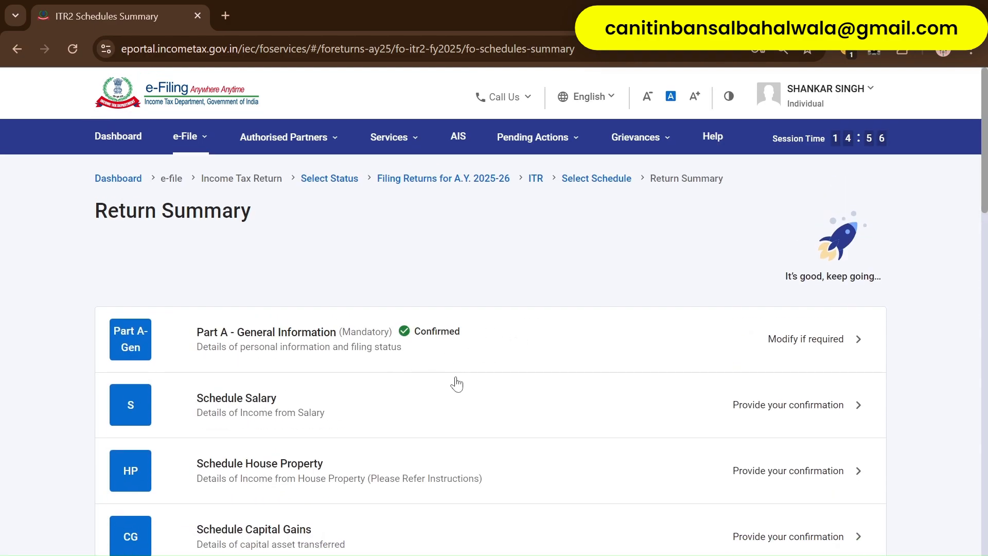
scroll(459, 481, "down", 12)
scroll(460, 483, "down", 9)
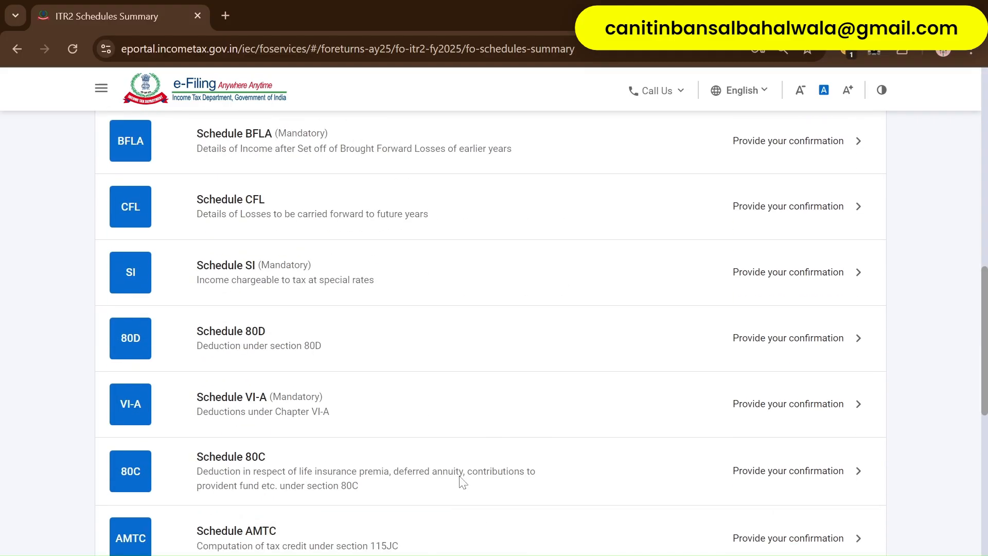
- Open Schedule Salary showing ₹13,07,306 gross salary and ₹25,704 exempt allowances
scroll(459, 483, "up", 20)
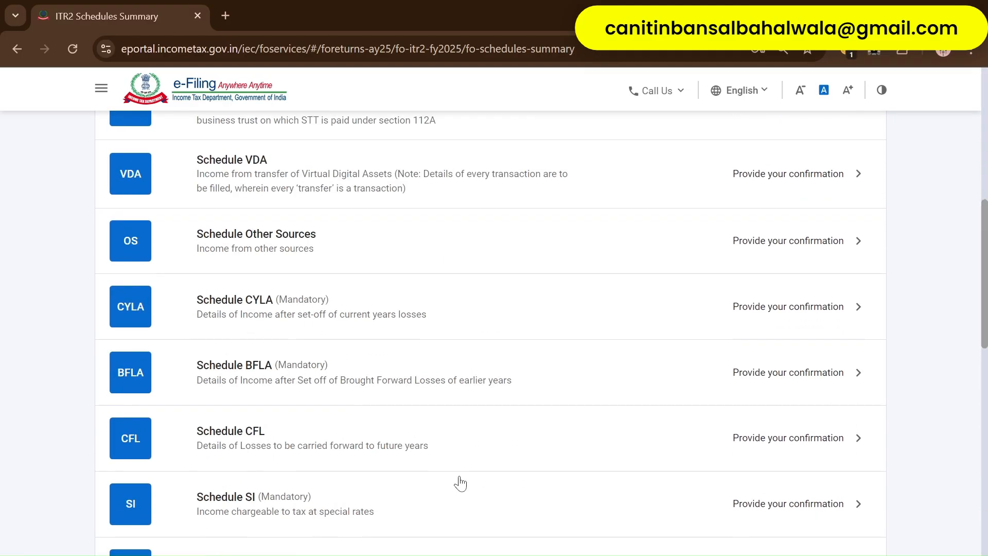
left_click(374, 415)
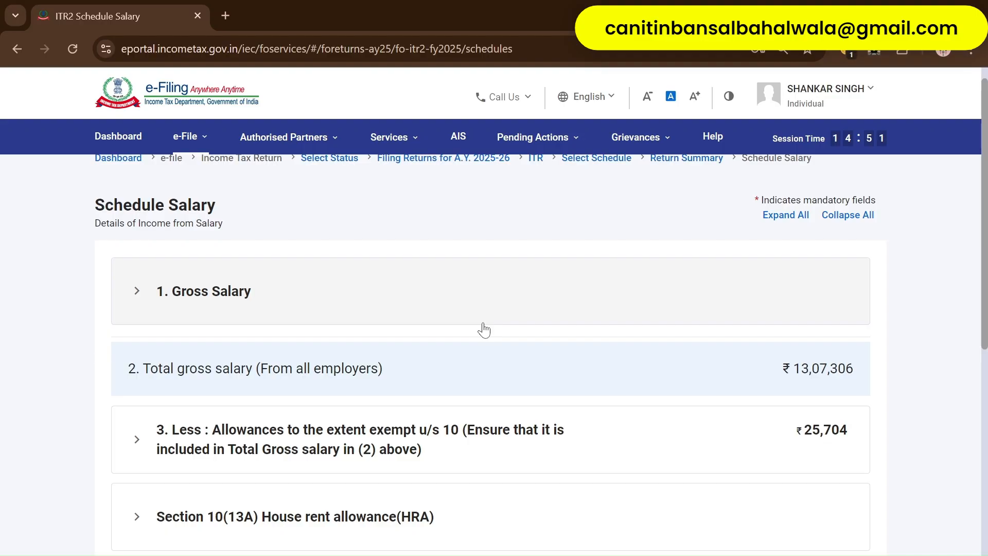
- Expand the Gross Salary employer details and review the salary entries
left_click(379, 294)
scroll(480, 389, "down", 5)
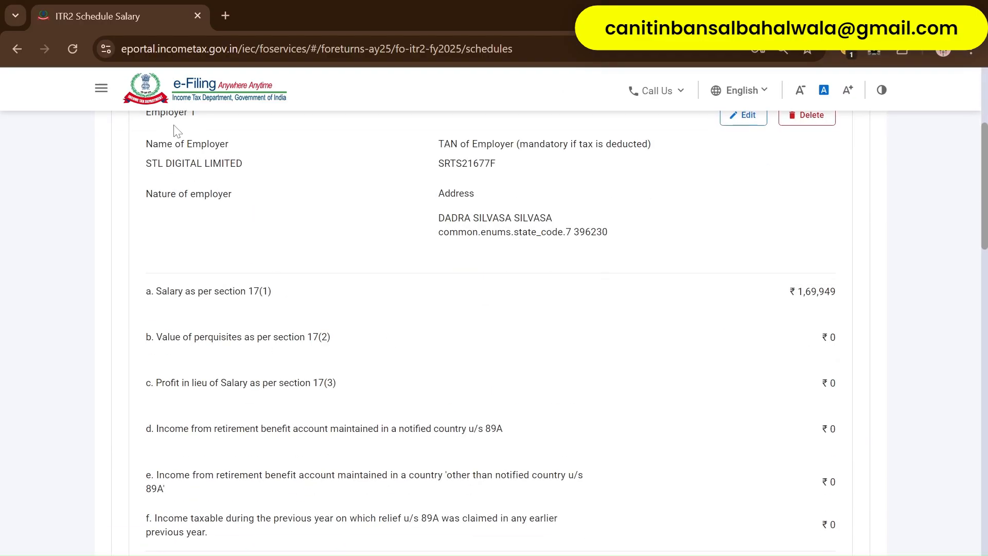
scroll(288, 209, "up", 2)
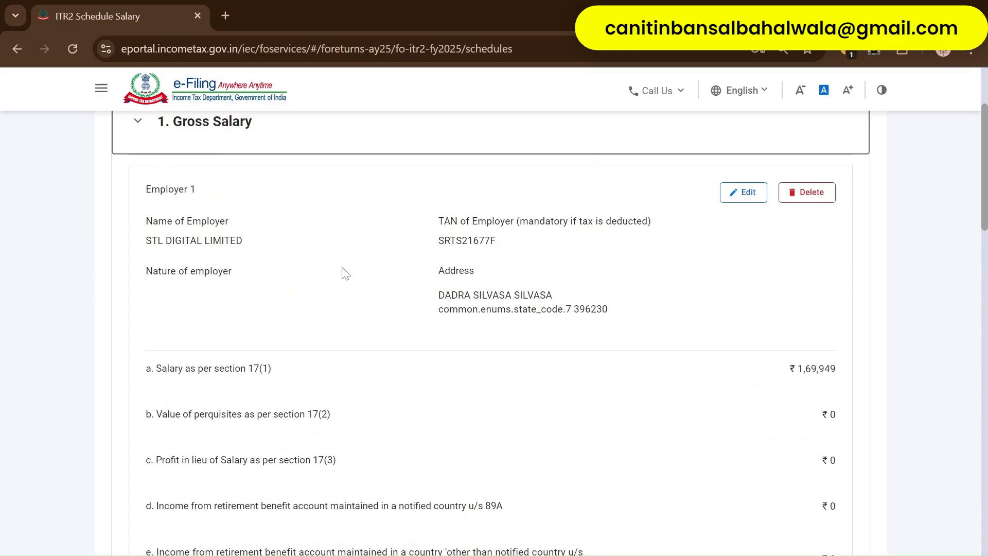
scroll(342, 273, "down", 3)
scroll(520, 360, "down", 7)
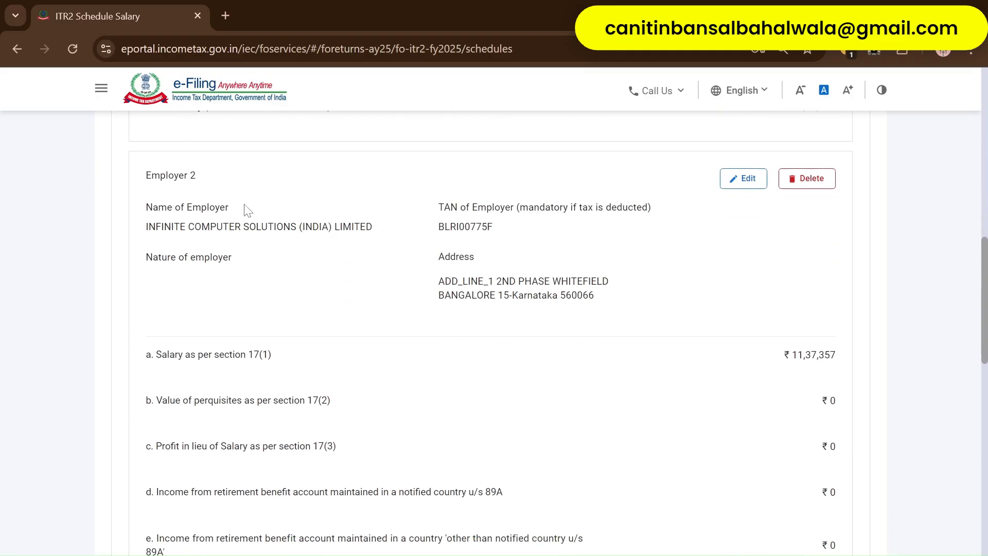
scroll(408, 273, "up", 5)
scroll(404, 274, "down", 7)
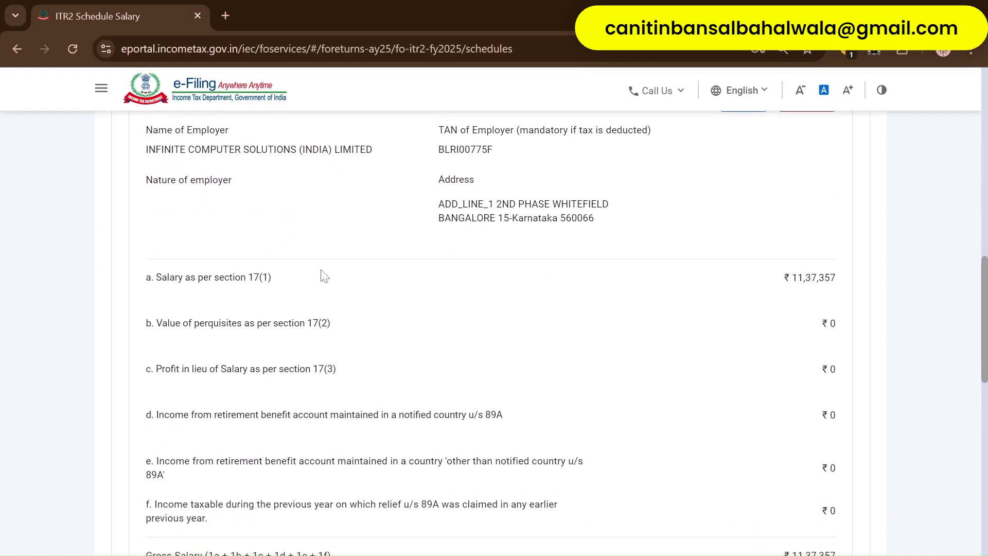
scroll(323, 277, "down", 3)
scroll(410, 276, "down", 3)
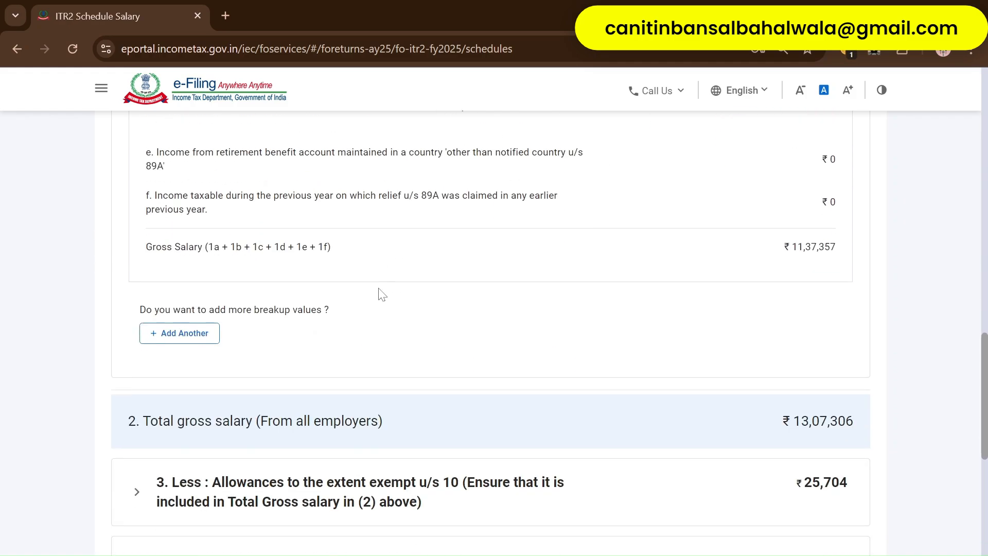
scroll(381, 294, "up", 20)
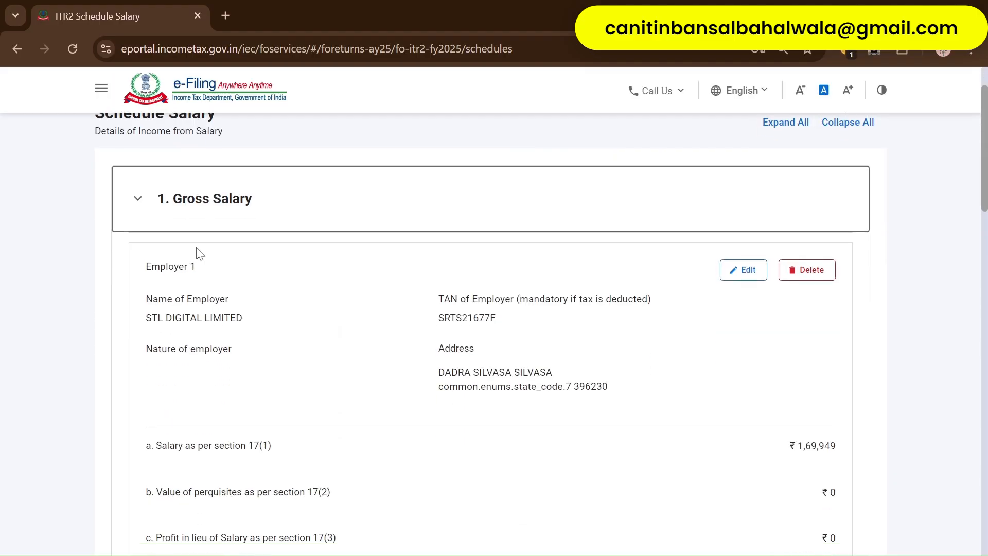
- Highlight the section 17(1) salary label, then open the infinite Form 16 PDF from ITR-25-26
left_click(138, 200)
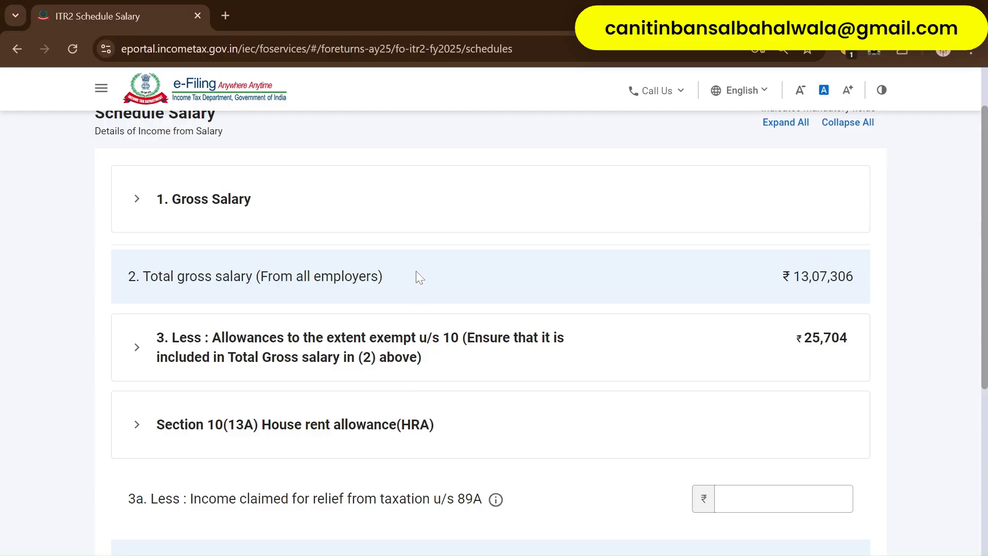
left_click(200, 210)
scroll(261, 378, "down", 3)
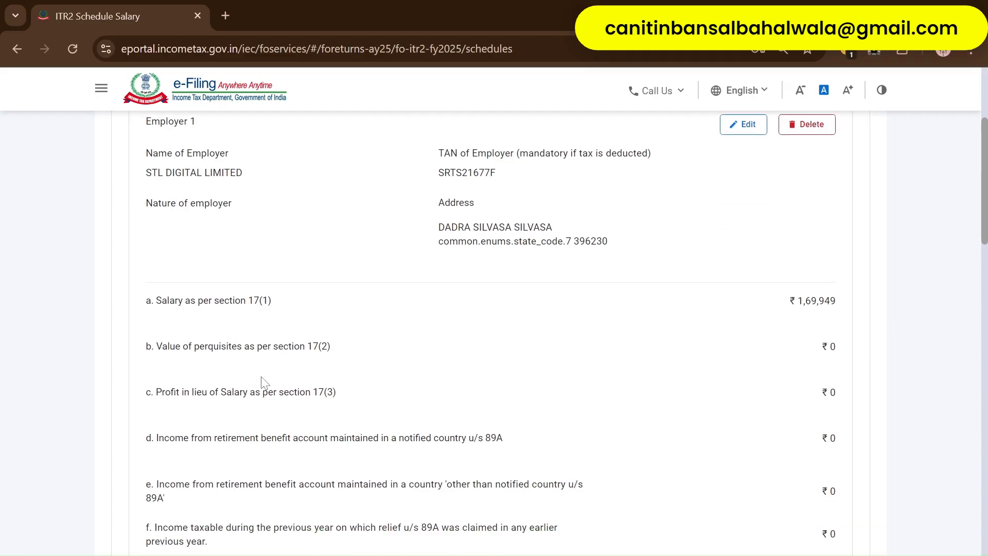
left_click_drag(157, 292, 292, 294)
scroll(427, 353, "down", 10)
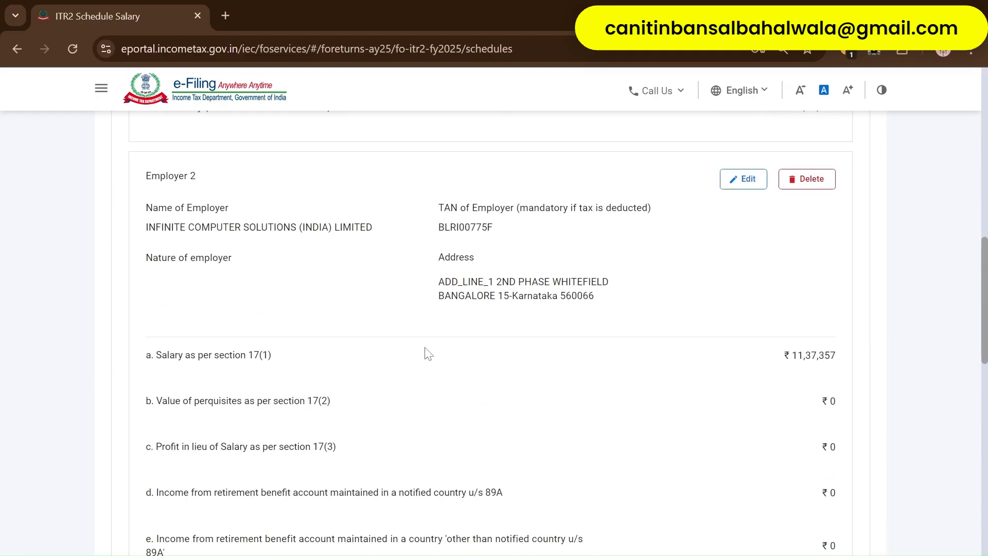
left_click_drag(159, 281, 285, 286)
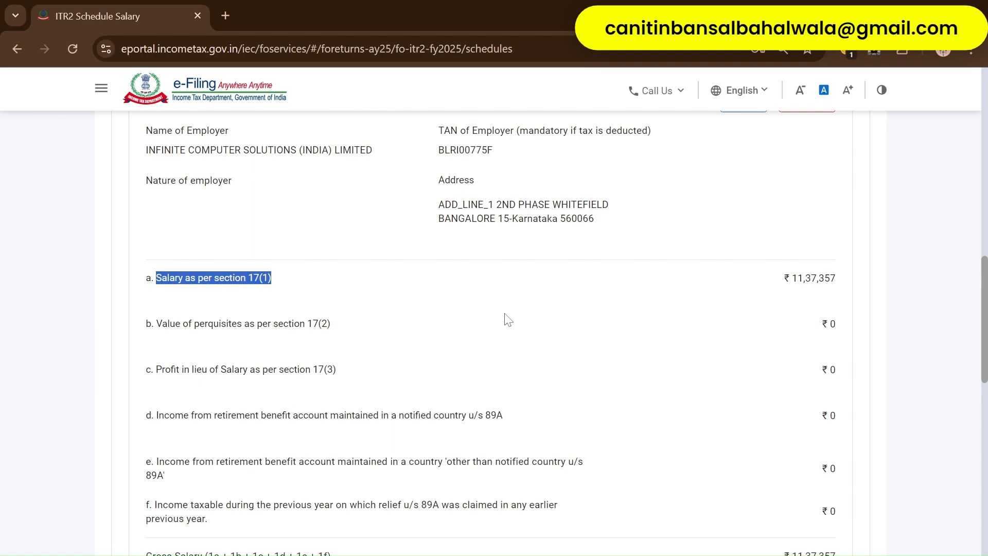
key("alt+Tab")
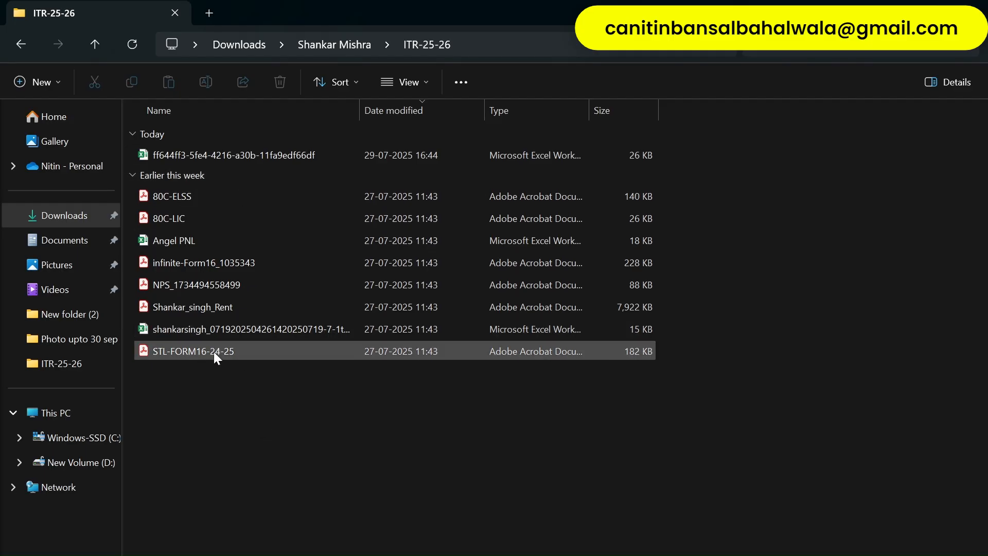
double_click(218, 262)
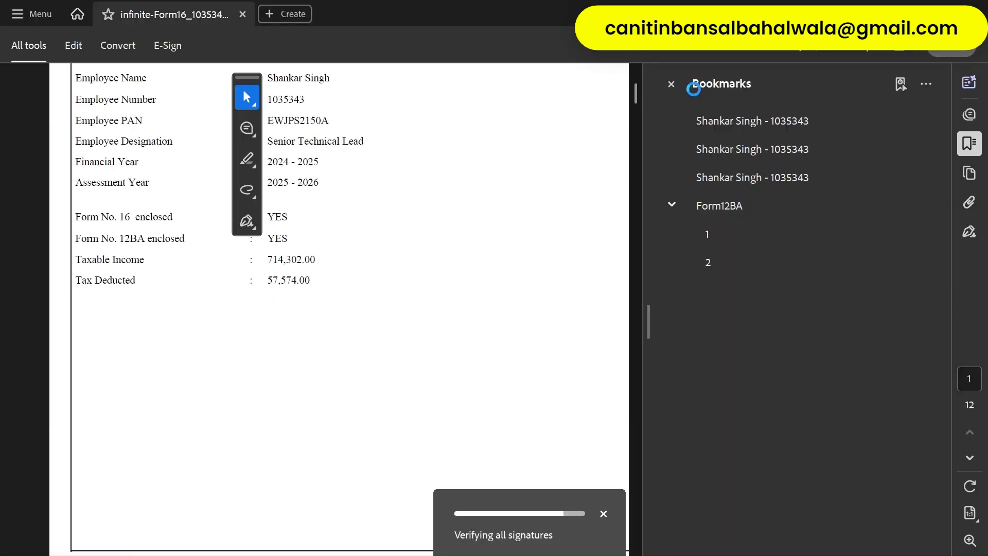
- Close the Bookmarks pane and scroll to the Form 16 Part B salary breakup on page 9
left_click(671, 83)
scroll(610, 328, "down", 10)
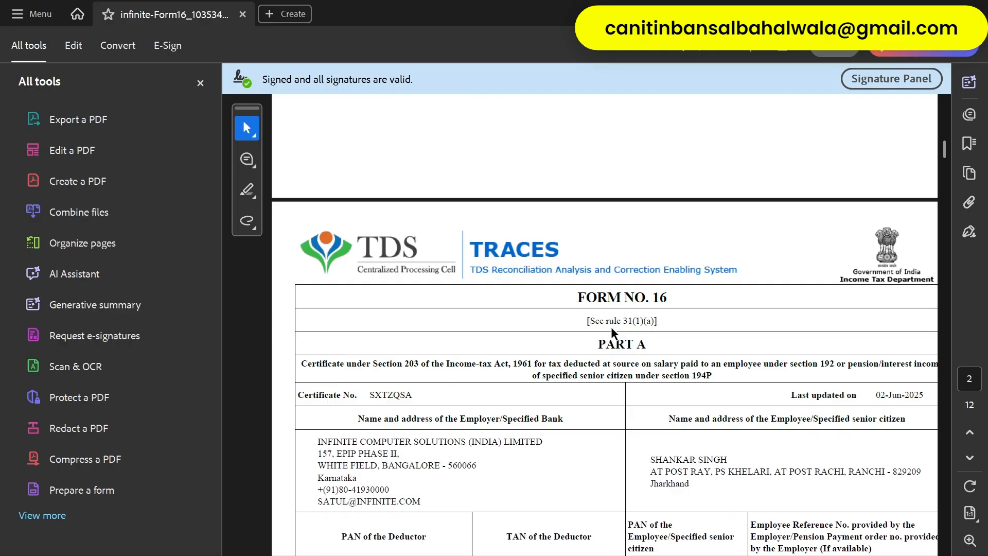
scroll(611, 329, "down", 10)
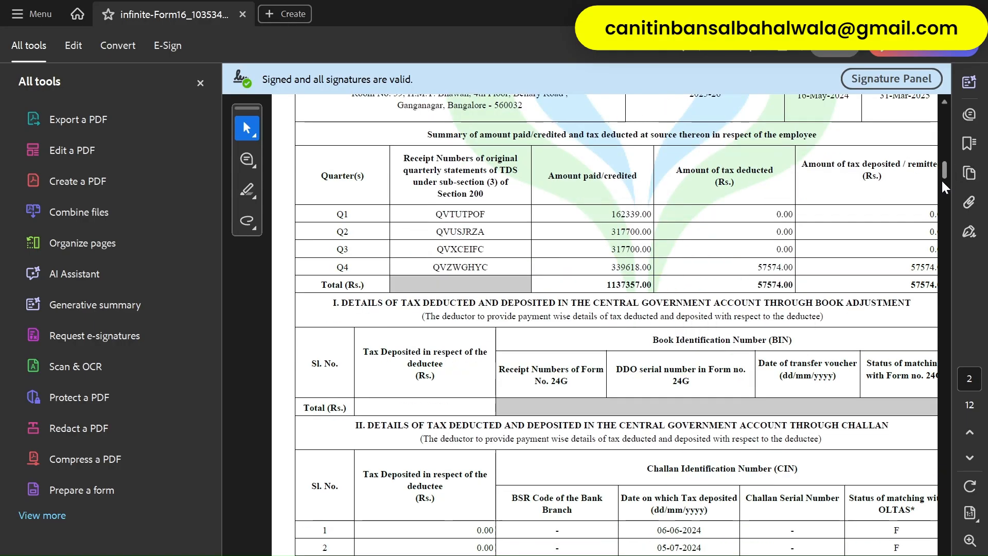
left_click_drag(943, 181, 908, 440)
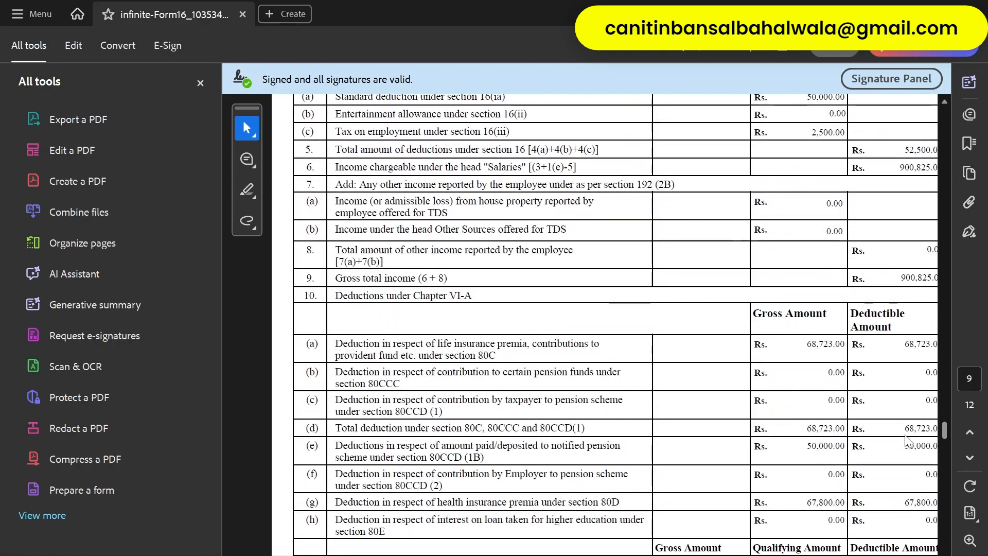
scroll(478, 294, "up", 8)
scroll(513, 242, "up", 3)
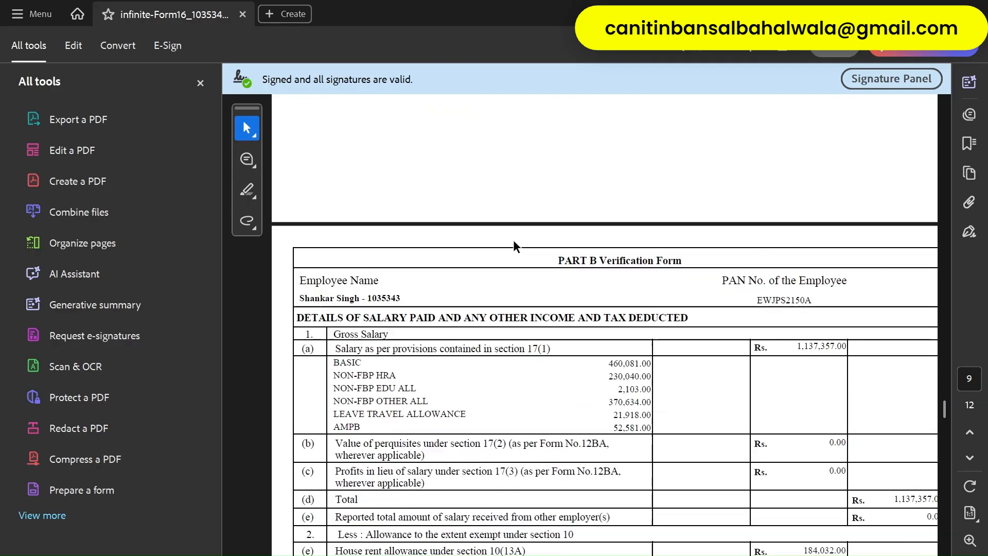
scroll(654, 253, "down", 3)
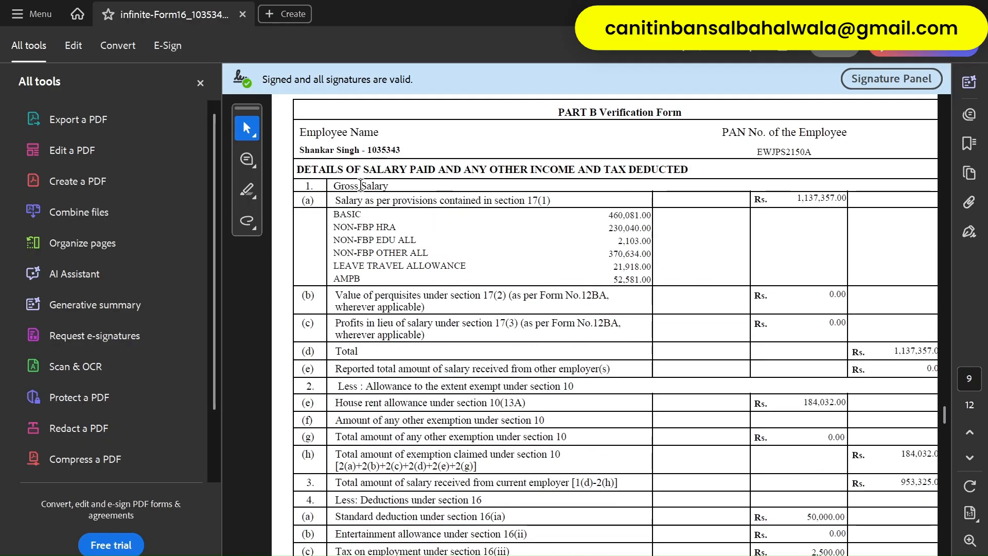
- Select the BASIC, other allowance and LTA-to-AMPB lines, then return to the e-filing salary schedule
left_click_drag(334, 212, 374, 229)
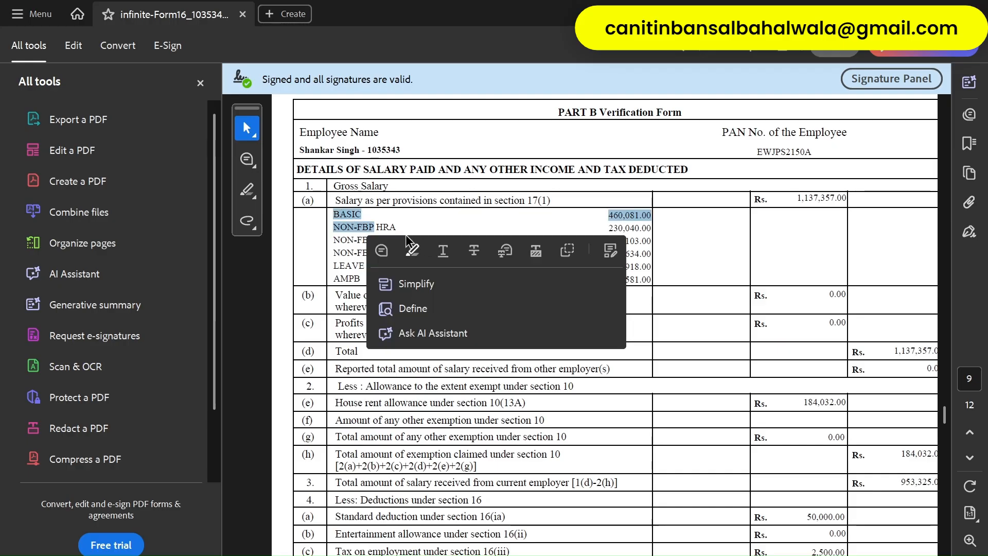
left_click(382, 220)
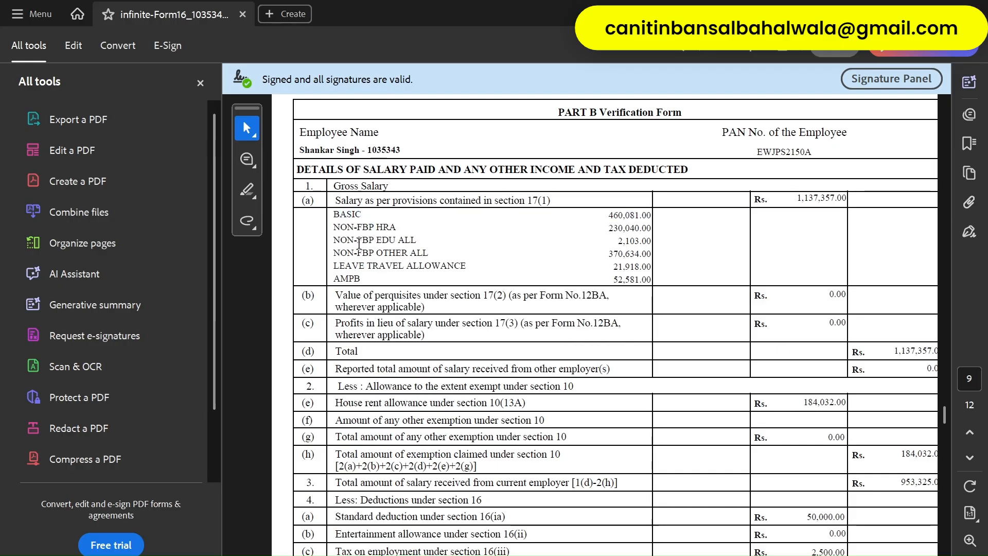
left_click_drag(359, 243, 421, 248)
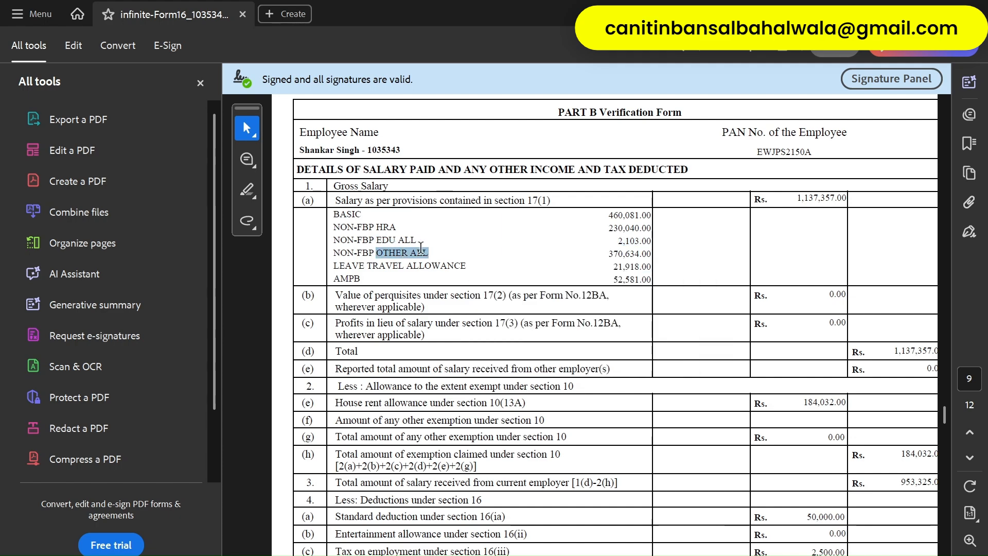
left_click_drag(361, 278, 424, 268)
left_click(558, 247)
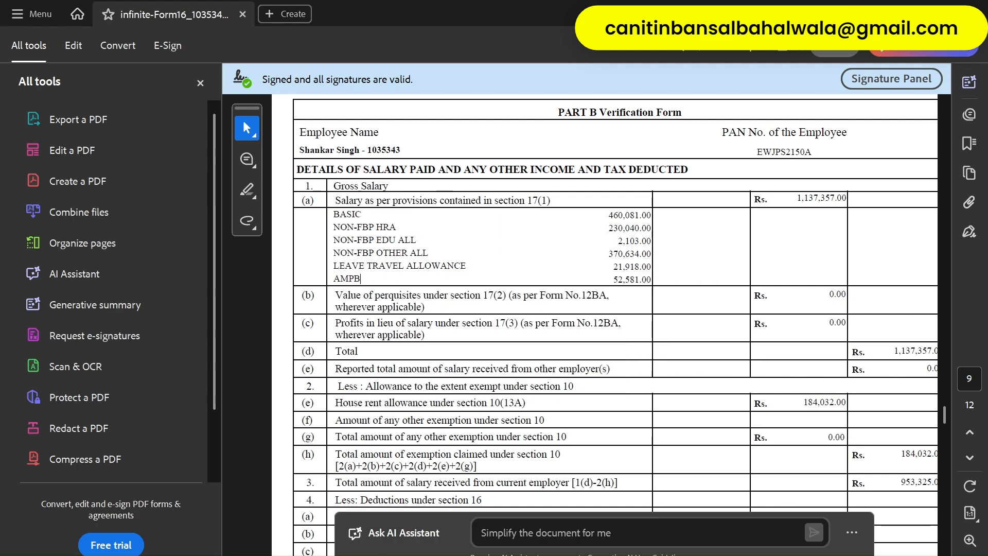
key("alt+Tab")
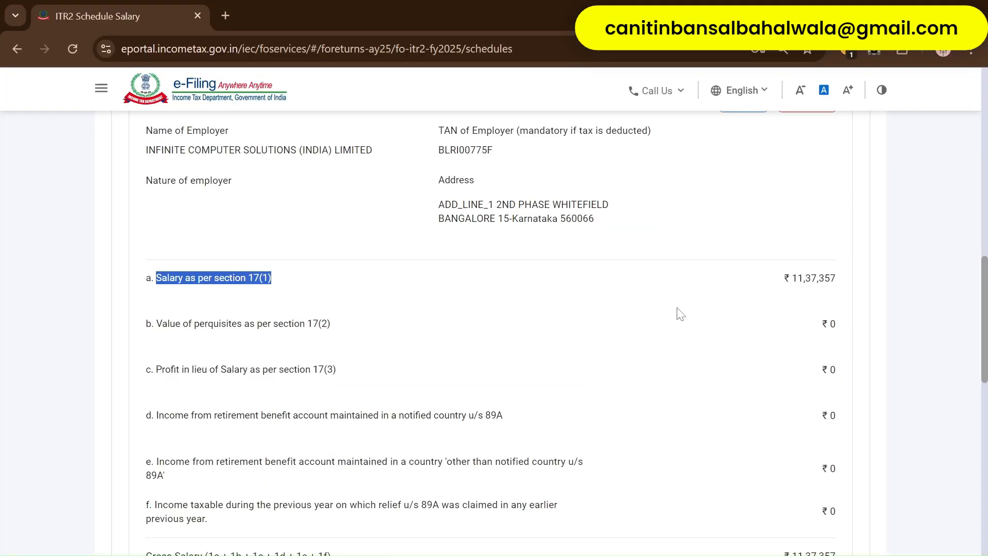
- Edit Employer 2's salary details and change the nature of employer to Others
scroll(664, 311, "up", 4)
scroll(712, 315, "down", 1)
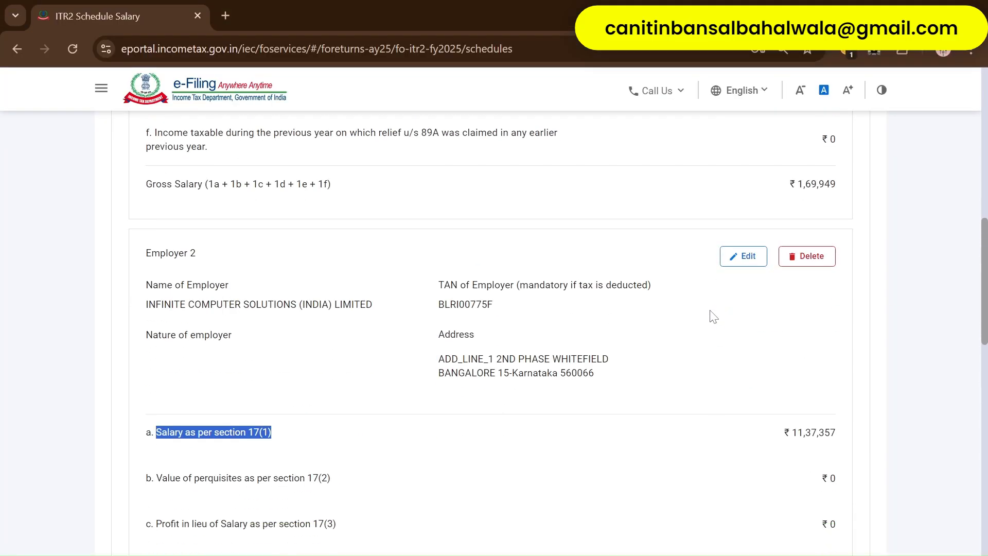
left_click(744, 261)
scroll(607, 308, "down", 5)
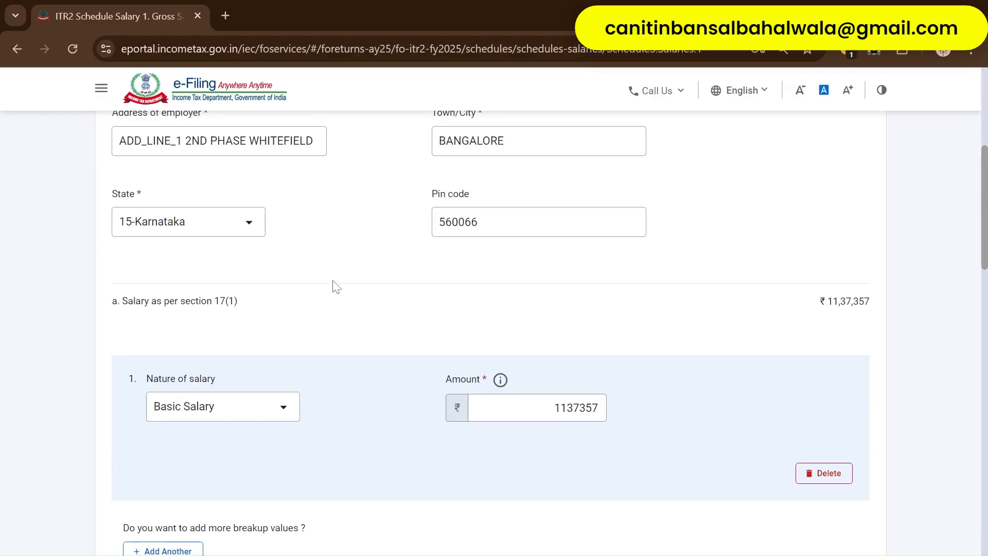
scroll(336, 286, "up", 3)
left_click(252, 191)
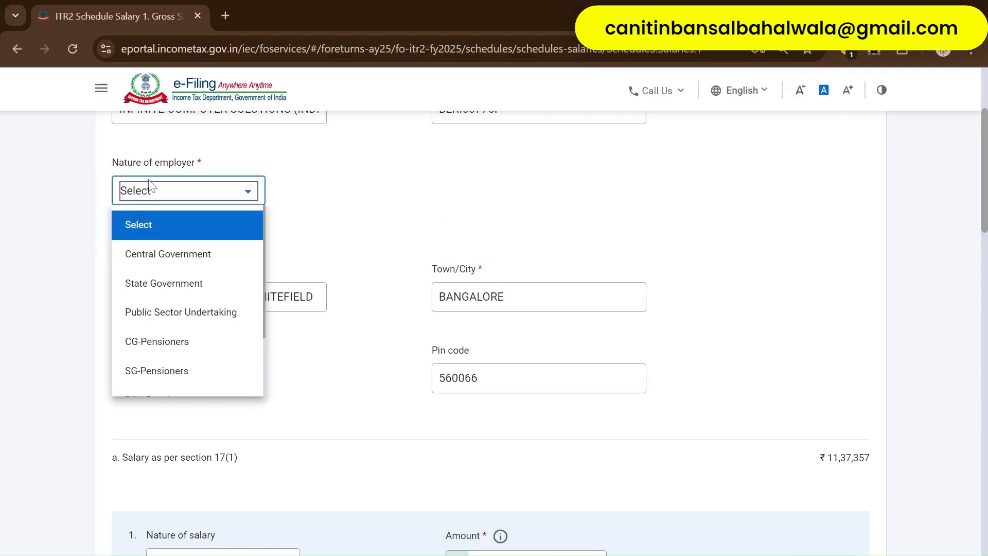
scroll(175, 360, "down", 2)
left_click(169, 381)
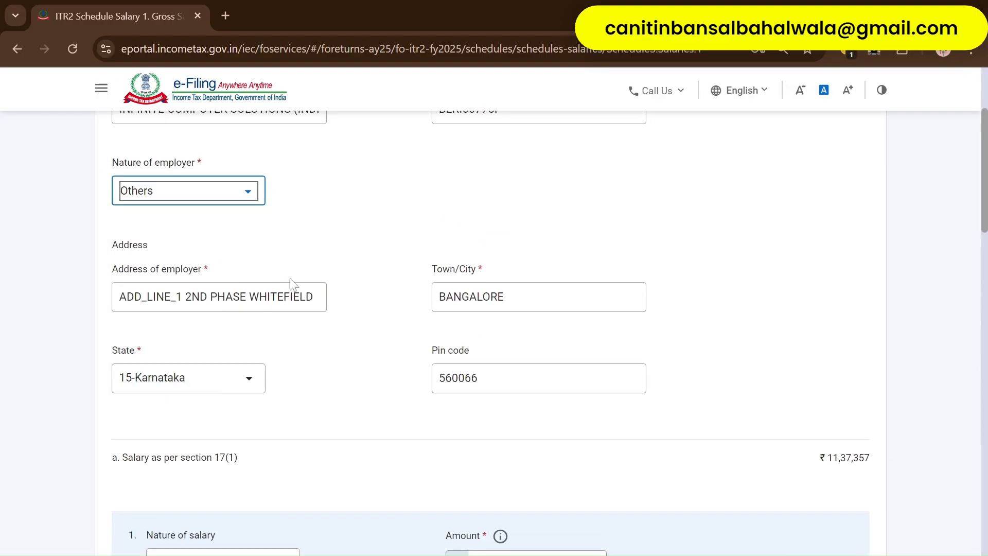
scroll(366, 269, "down", 2)
scroll(366, 268, "down", 6)
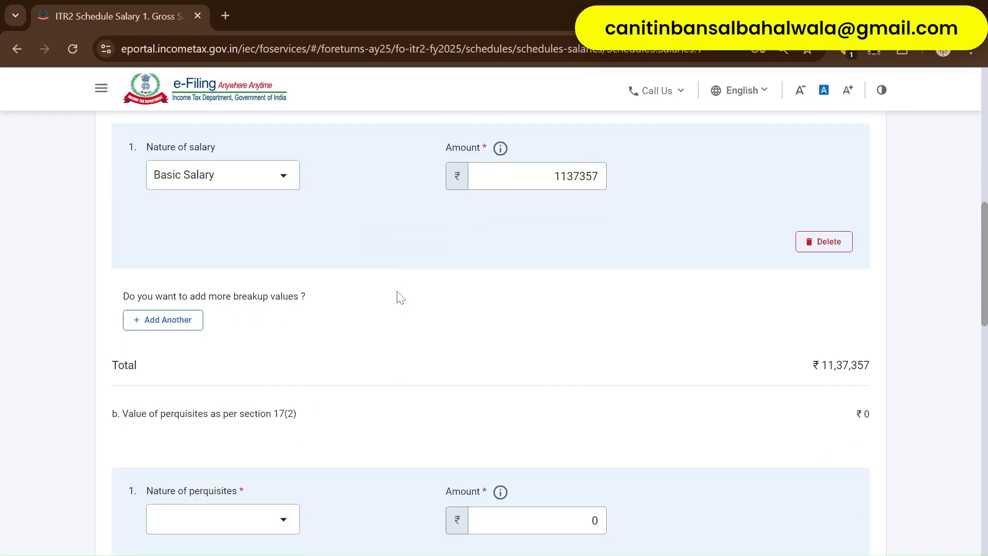
- Add a second breakup row for House Rent Allowance (HRA) of 230040
left_click(175, 322)
left_click(249, 331)
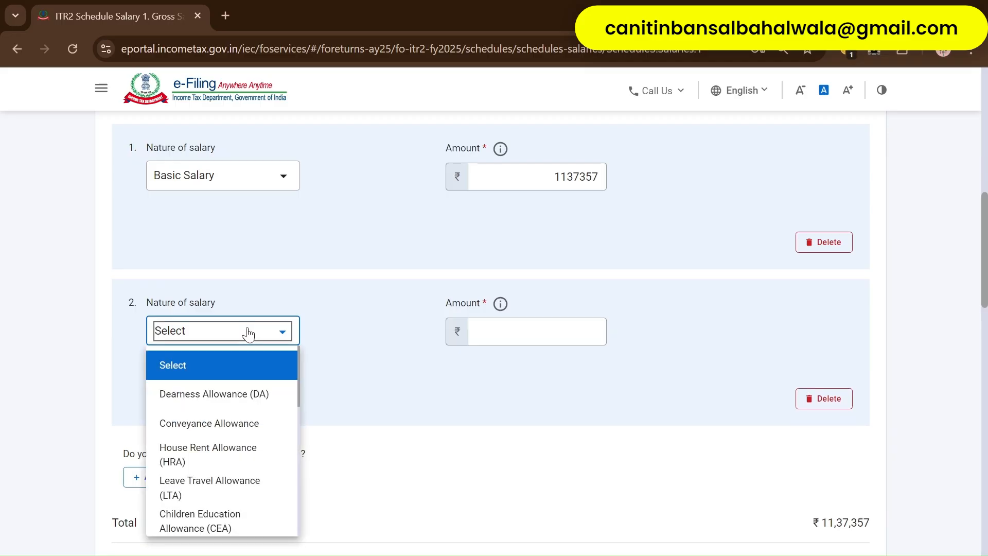
left_click(226, 455)
left_click(535, 332)
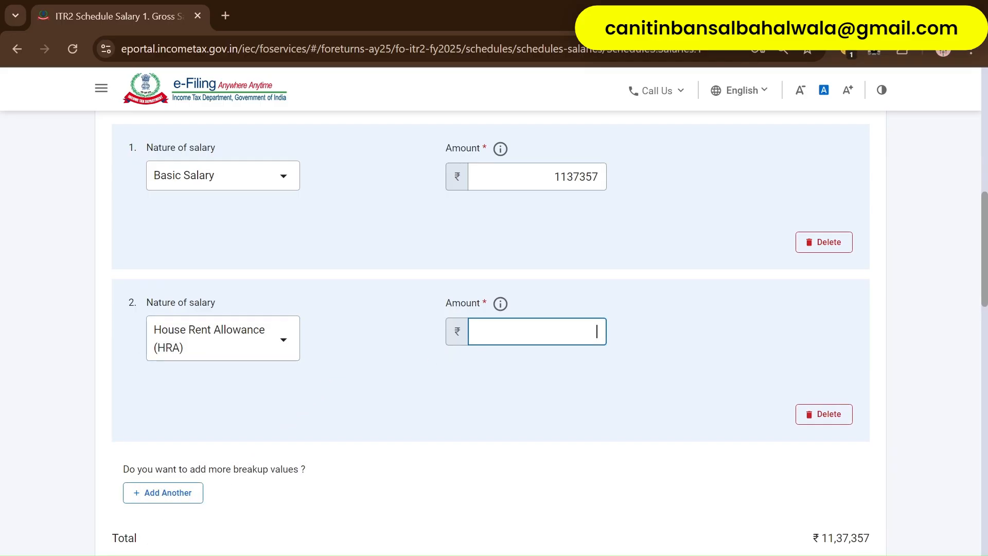
key("alt+Tab")
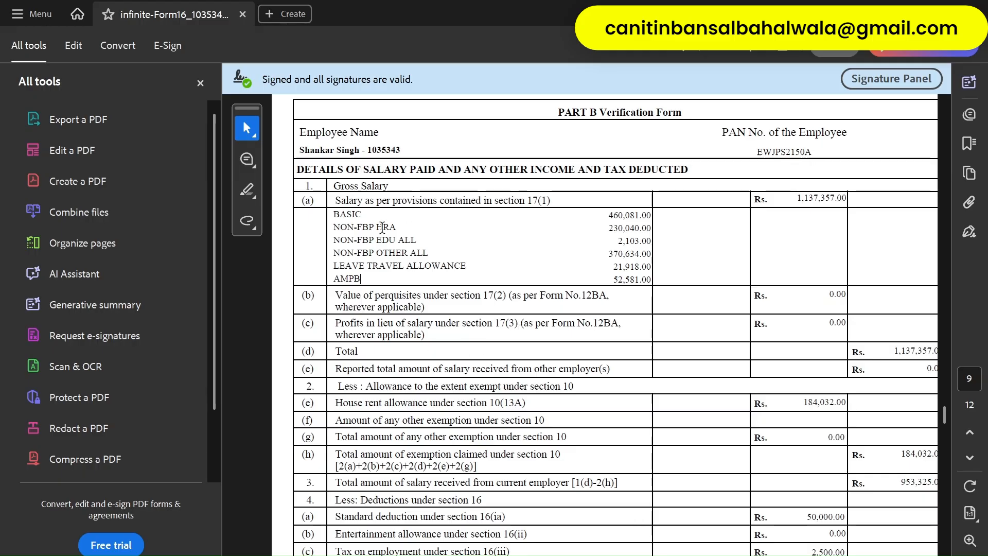
key("alt+Tab")
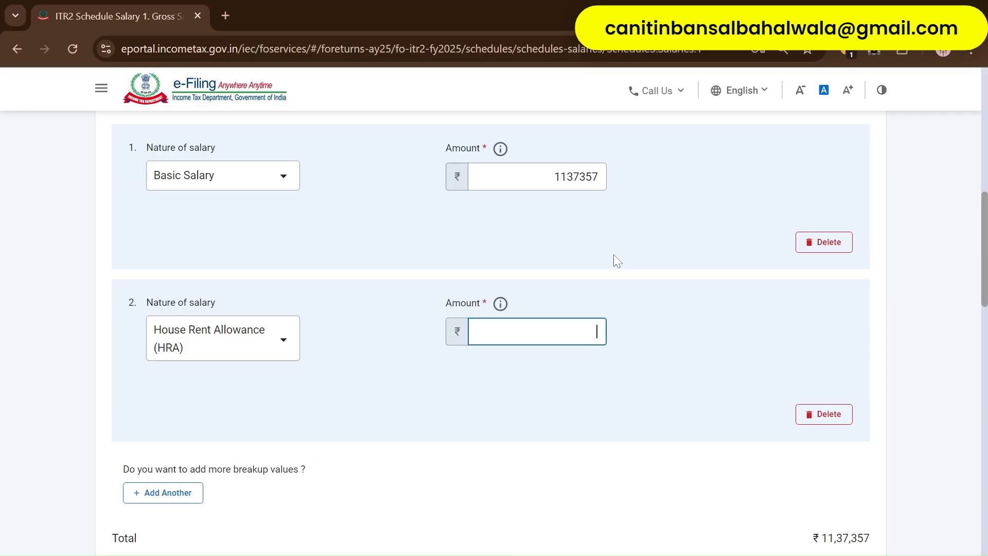
type("230040")
left_click(676, 304)
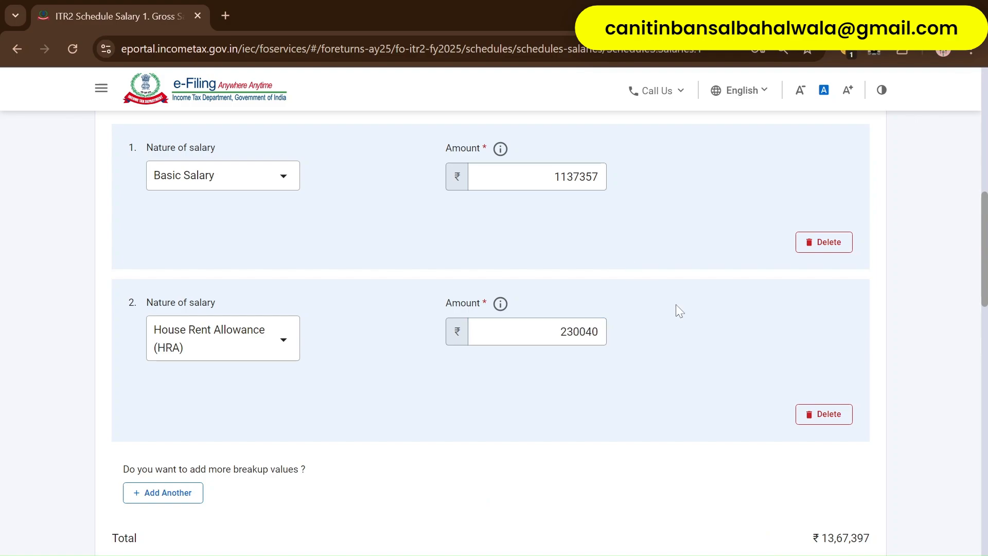
- Add a third row and correct the Basic Salary amount to 460081
scroll(675, 304, "up", 2)
key("alt+Tab")
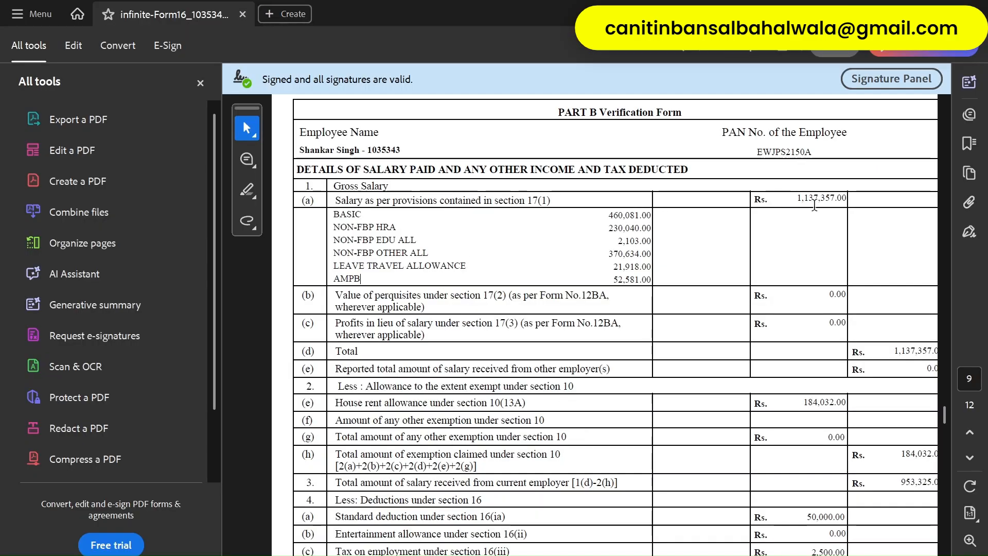
key("alt+Tab")
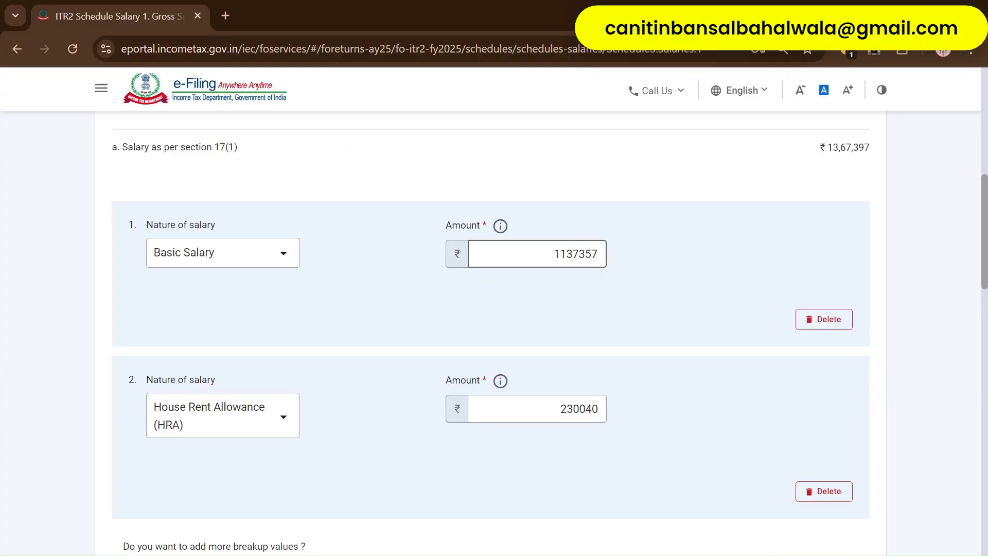
scroll(360, 419, "down", 1)
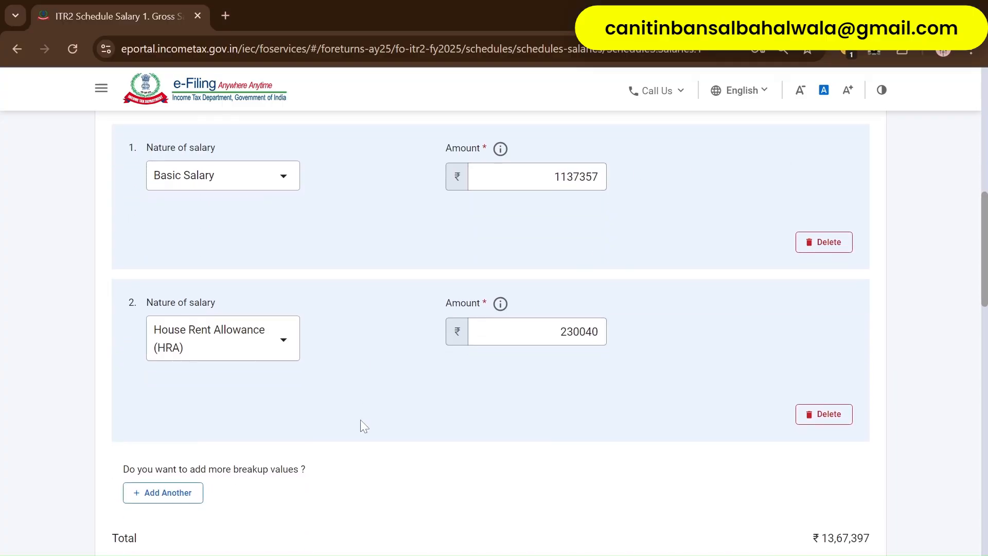
left_click(185, 497)
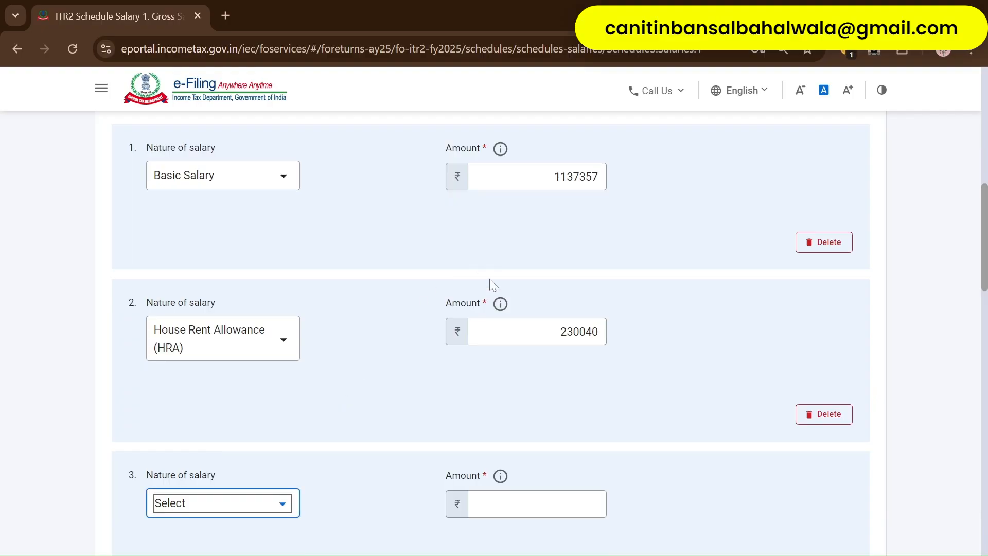
key("alt+Tab")
key("alt+Tab")
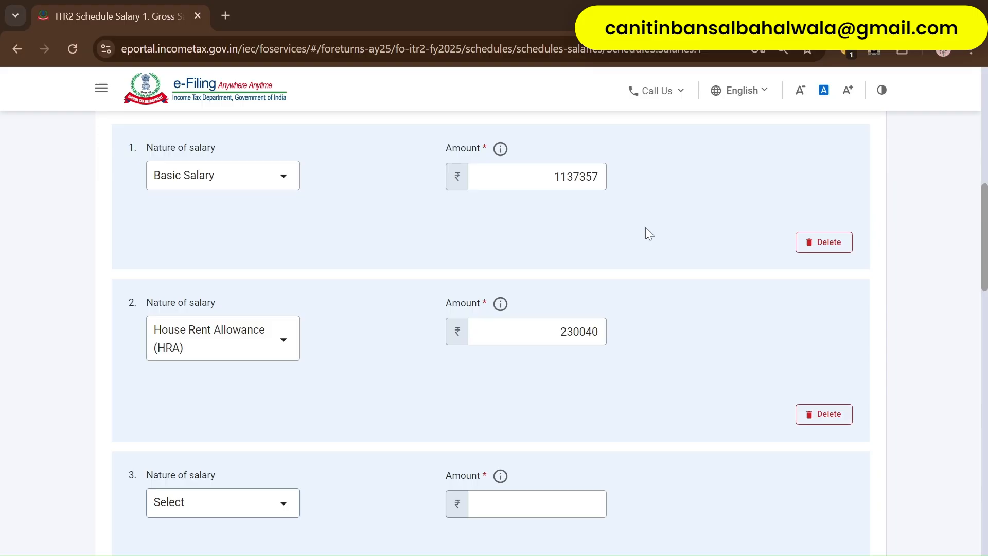
double_click(575, 176)
type("4")
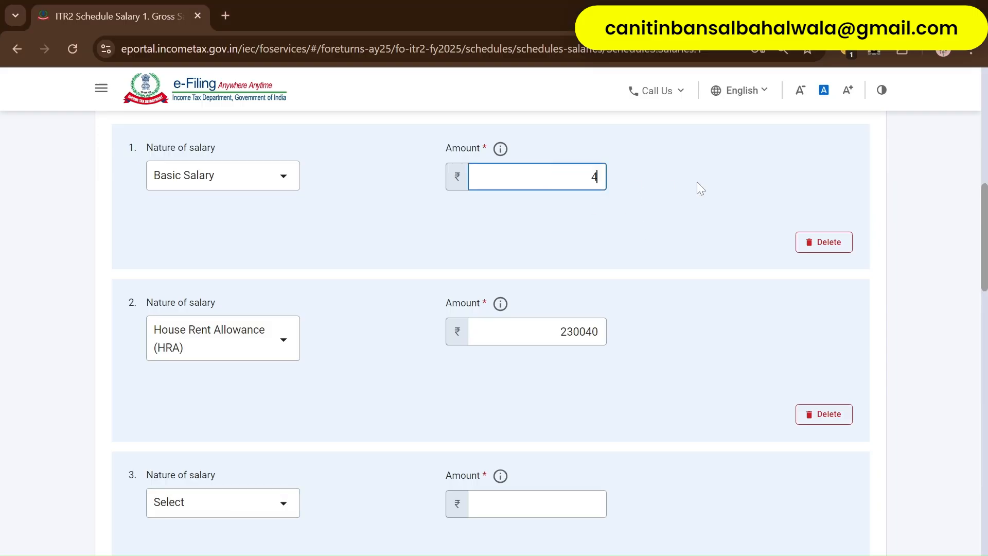
type("60081")
left_click(671, 200)
- Set row 3 to Children Education Allowance (CEA) with amount 2103
key("alt+Tab")
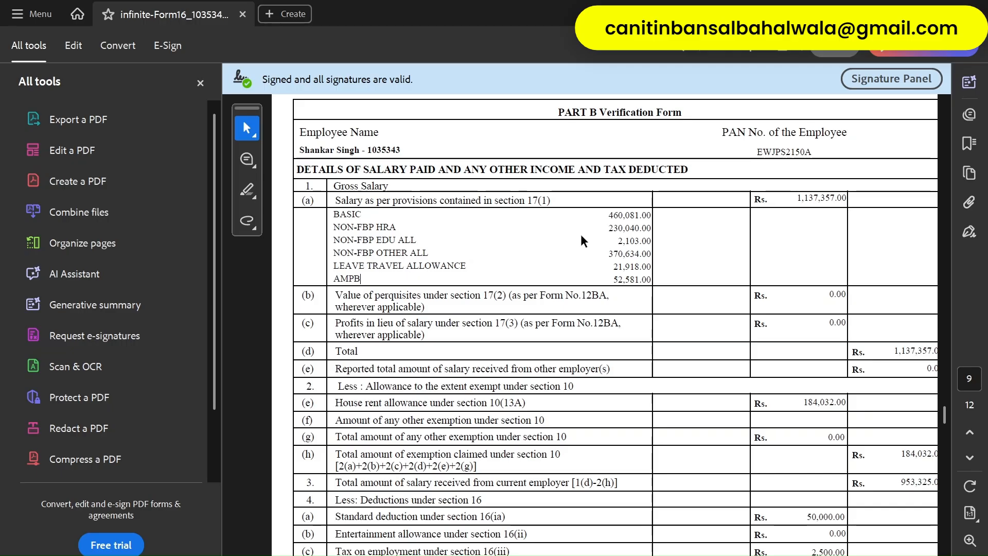
key("alt+Tab")
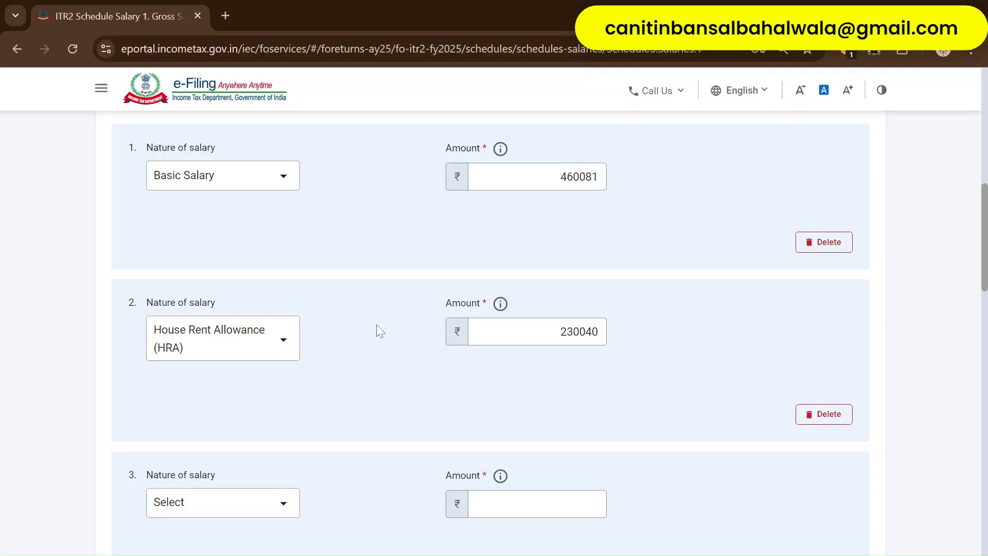
scroll(376, 324, "down", 3)
left_click(265, 350)
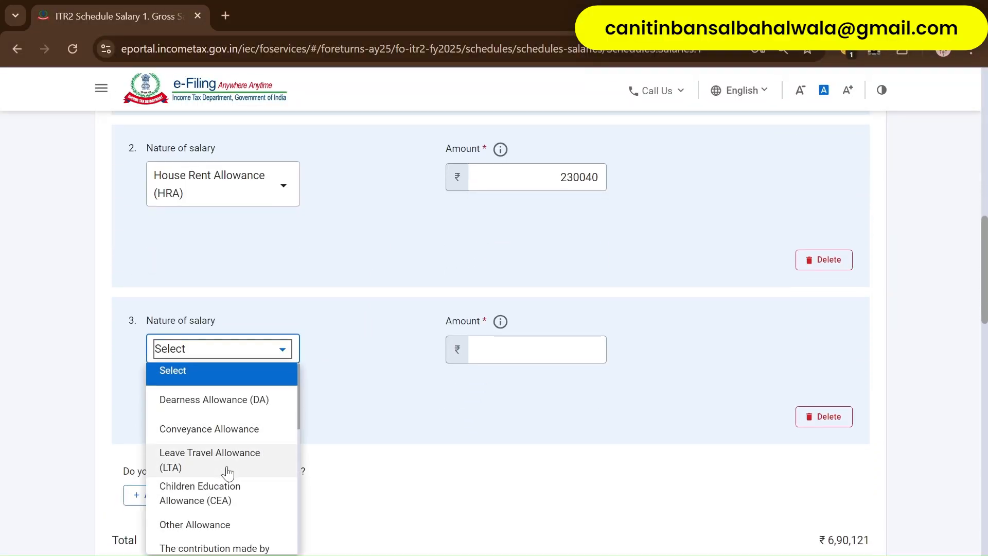
scroll(227, 468, "down", 2)
left_click(239, 435)
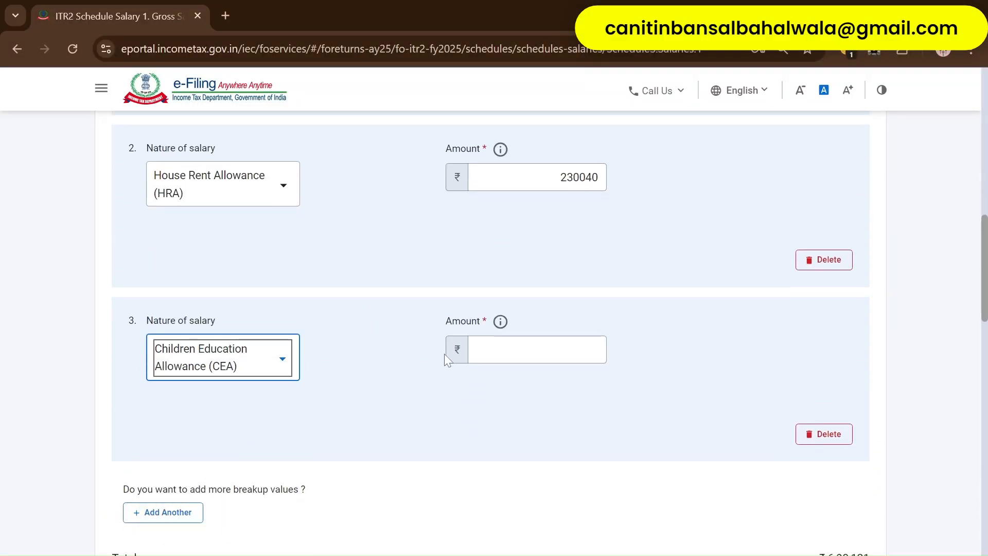
left_click(494, 350)
key("alt+Tab")
key("alt+Tab")
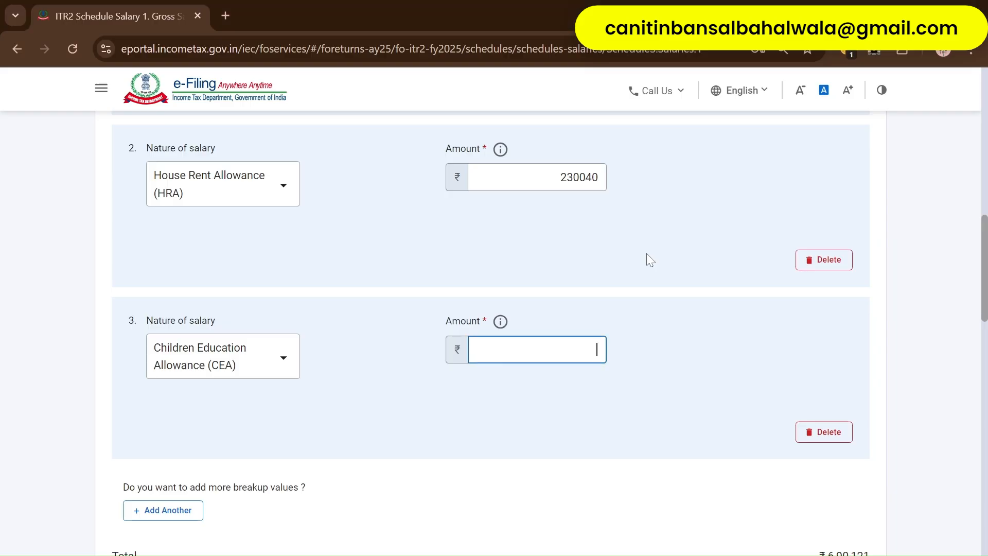
type("2103")
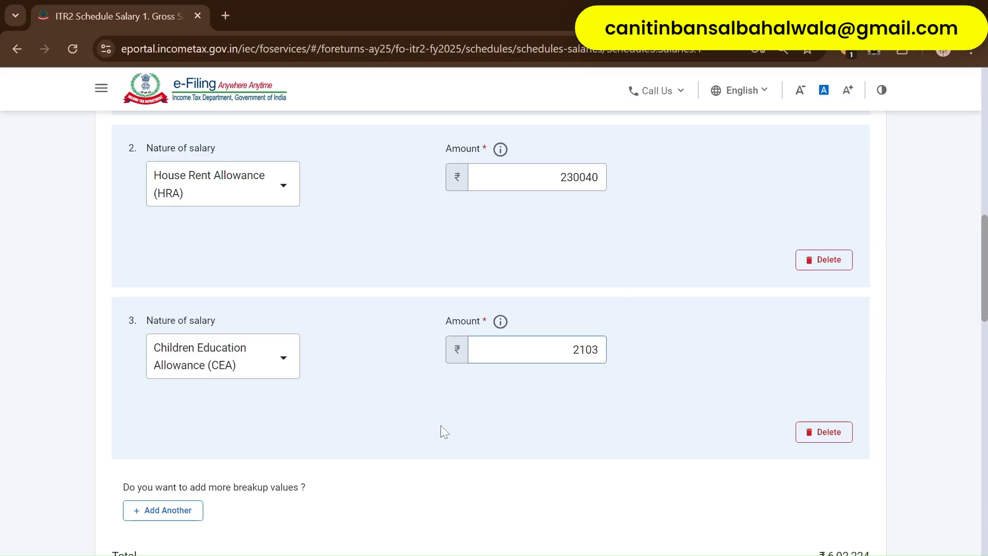
- Add a fourth row for Other Allowance of 370634, checking it against the Form 16
left_click(198, 509)
key("alt+Tab")
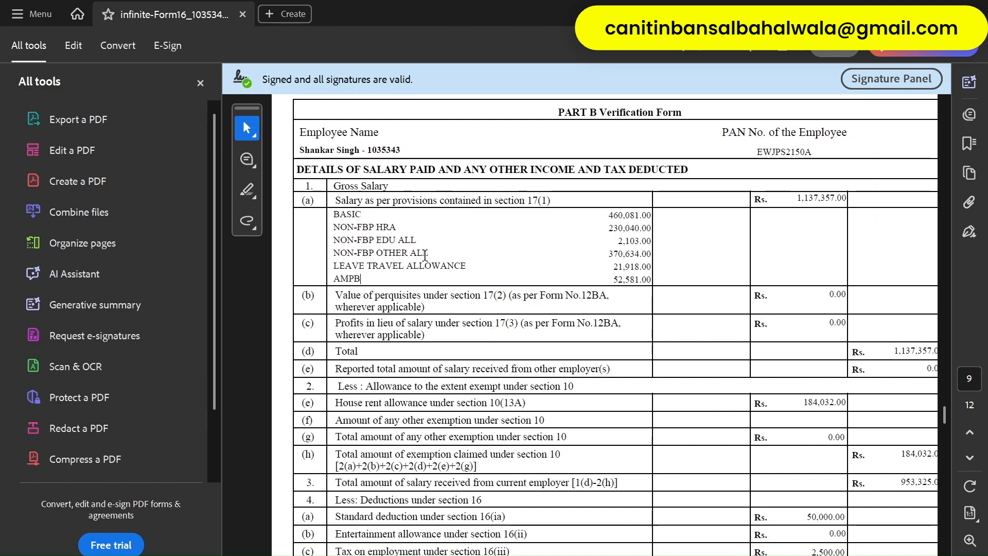
key("alt+Tab")
left_click(225, 528)
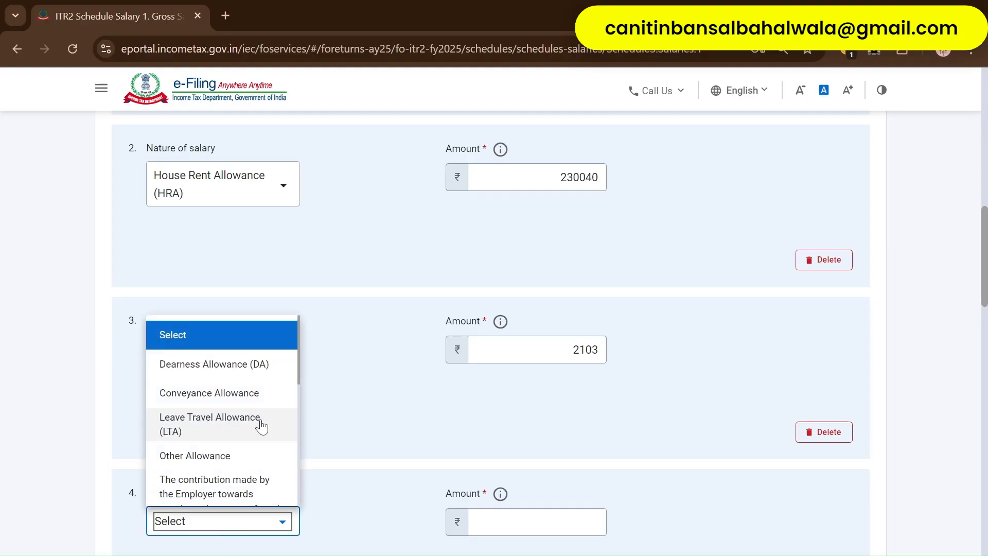
left_click(225, 461)
key("alt+Tab")
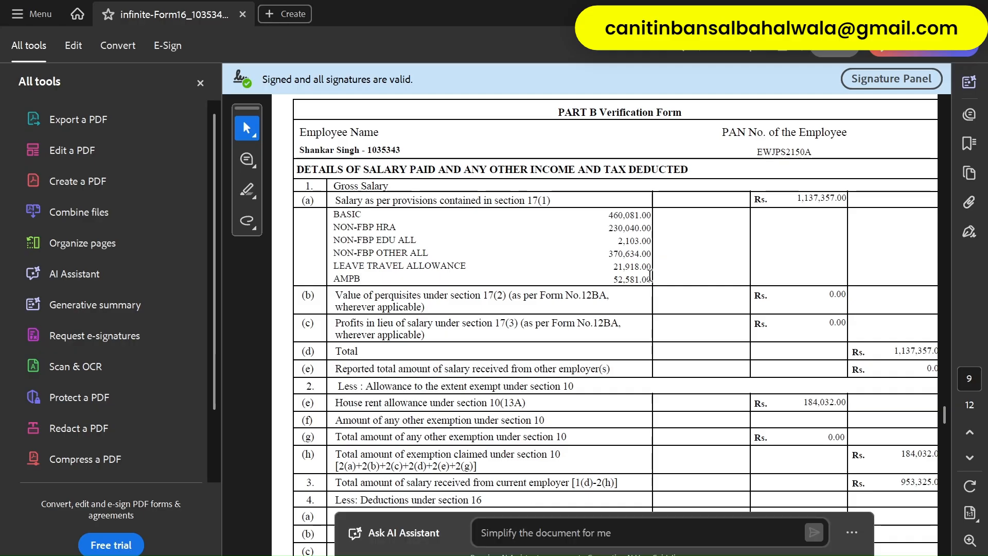
key("alt+Tab")
type("37")
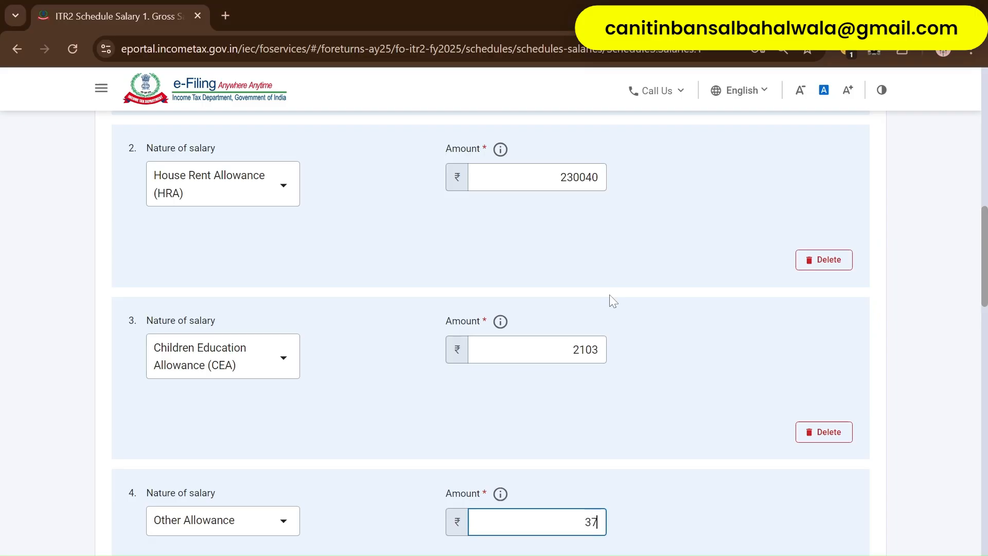
type("0634")
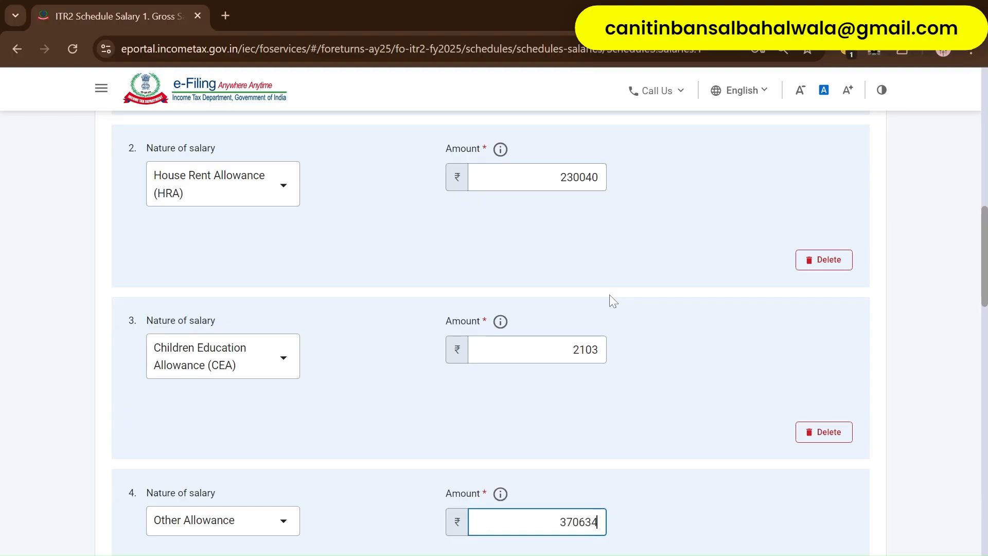
scroll(693, 387, "down", 3)
left_click(349, 416)
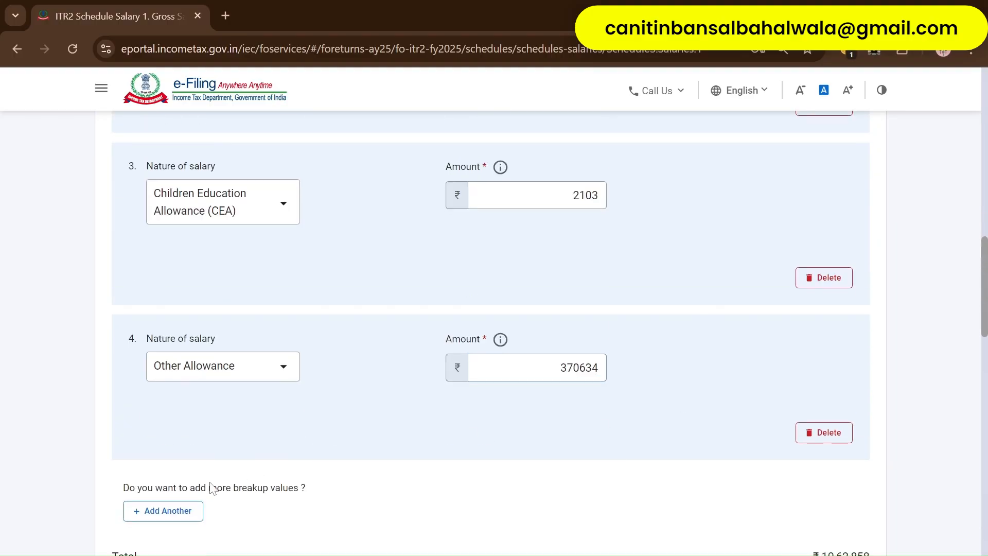
key("alt+Tab")
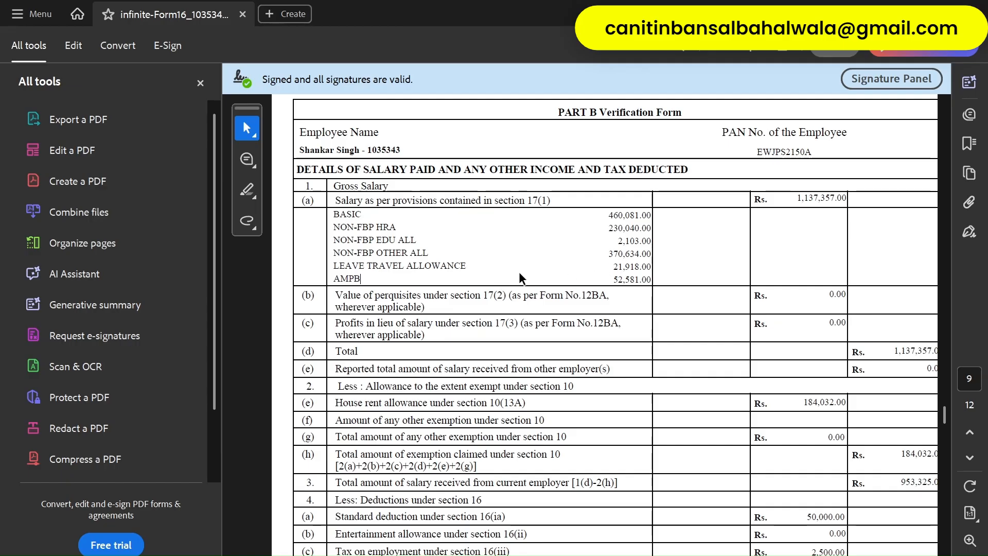
key("alt+Tab")
scroll(236, 465, "down", 3)
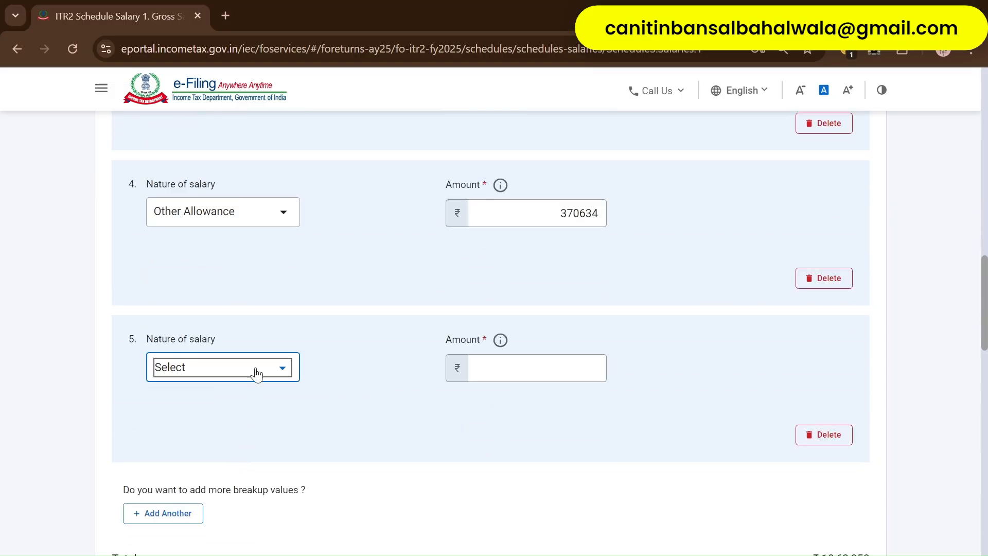
- Set row 5 to Leave Travel Allowance (LTA) with amount 21918
left_click(252, 371)
scroll(216, 456, "down", 2)
left_click(216, 409)
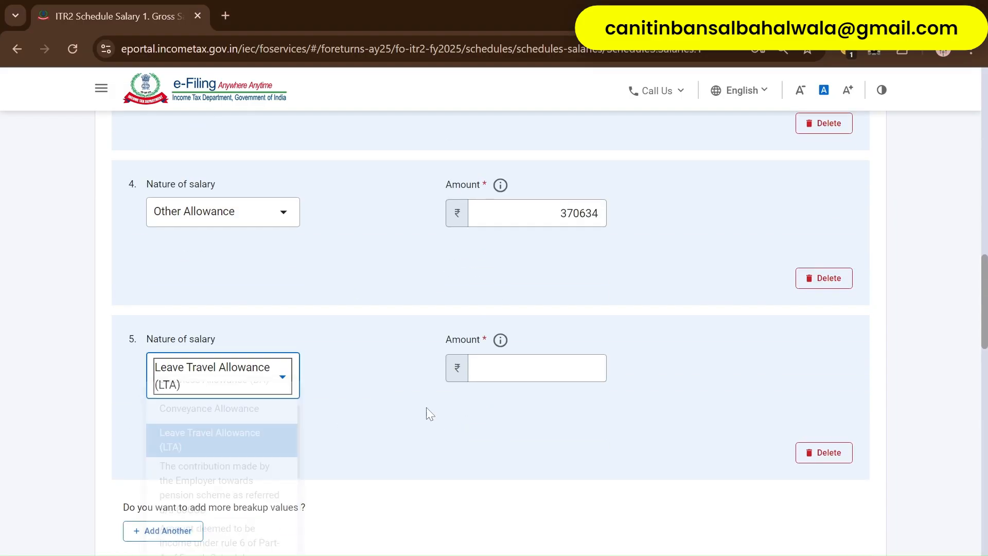
key("alt+Tab")
key("alt+Tab")
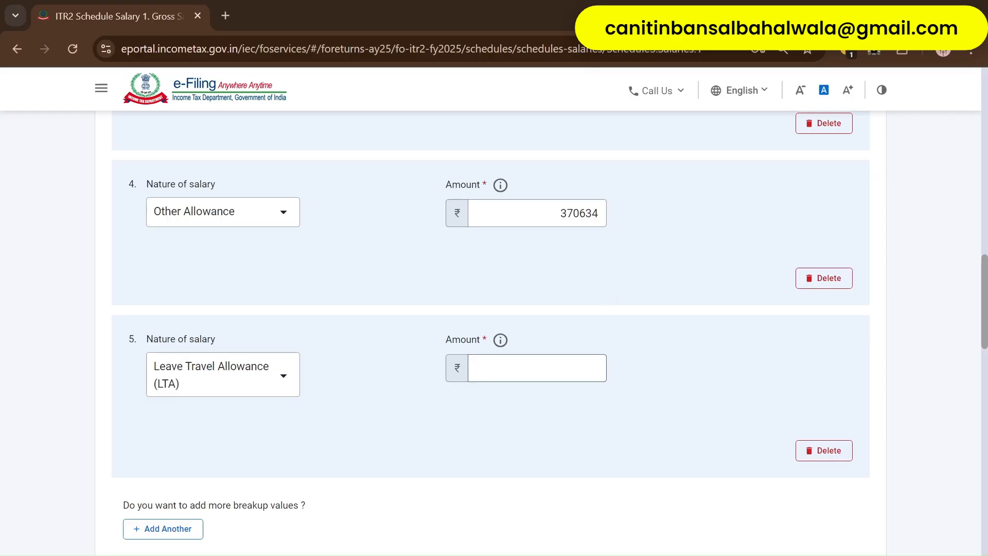
key("Tab")
type("21918")
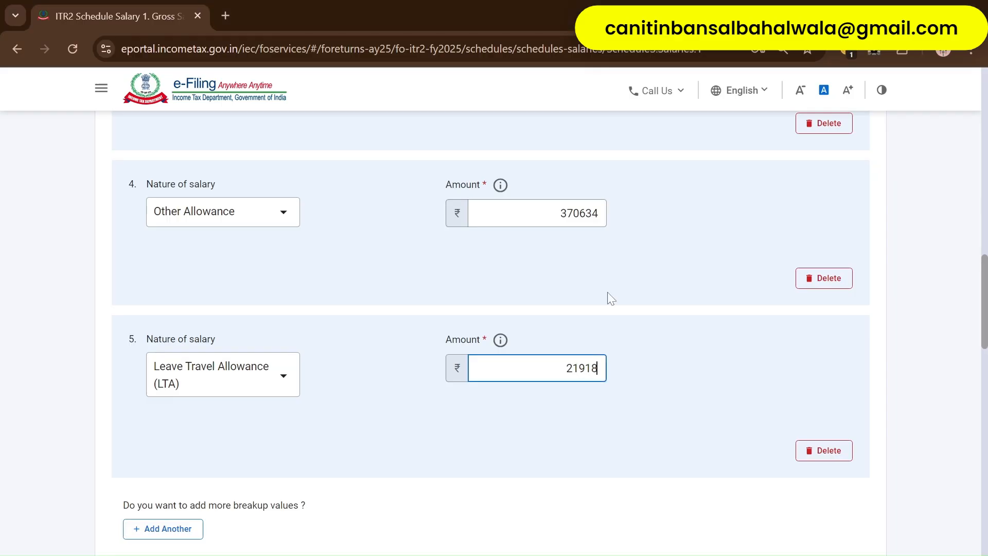
key("Tab")
scroll(656, 316, "down", 4)
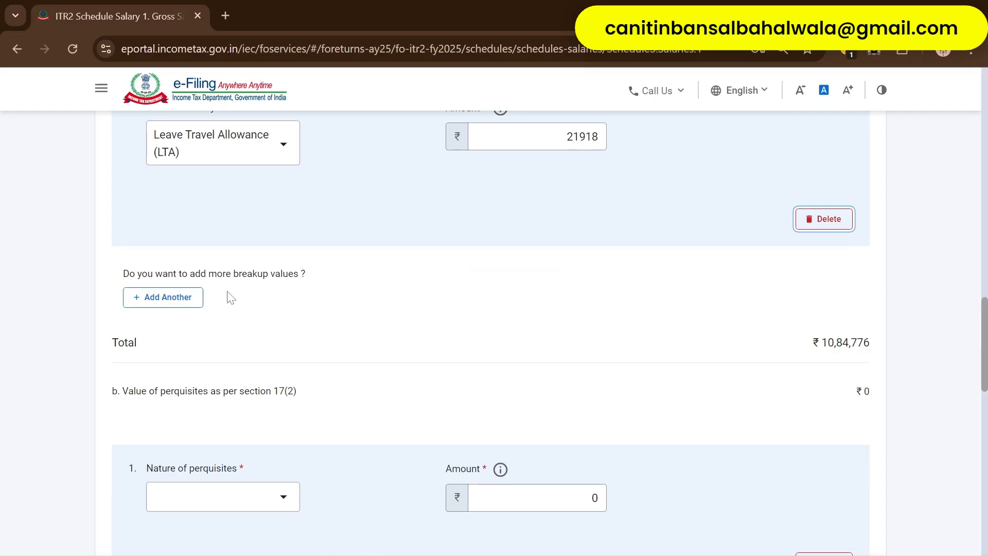
- Add a sixth row of type Others with the description AMPB
left_click(161, 299)
key("alt+Tab")
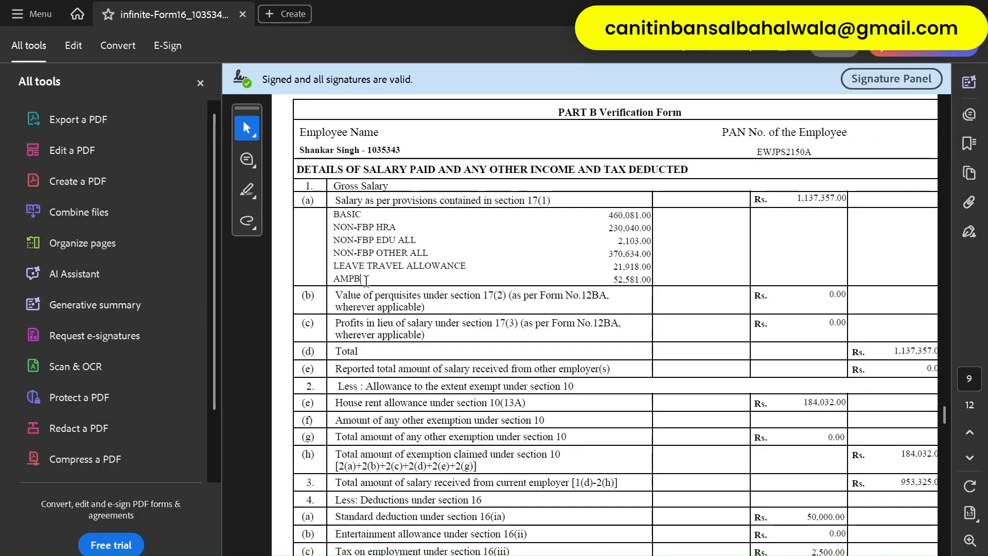
key("alt+Tab")
key("alt+Tab")
key("alt+Tab")
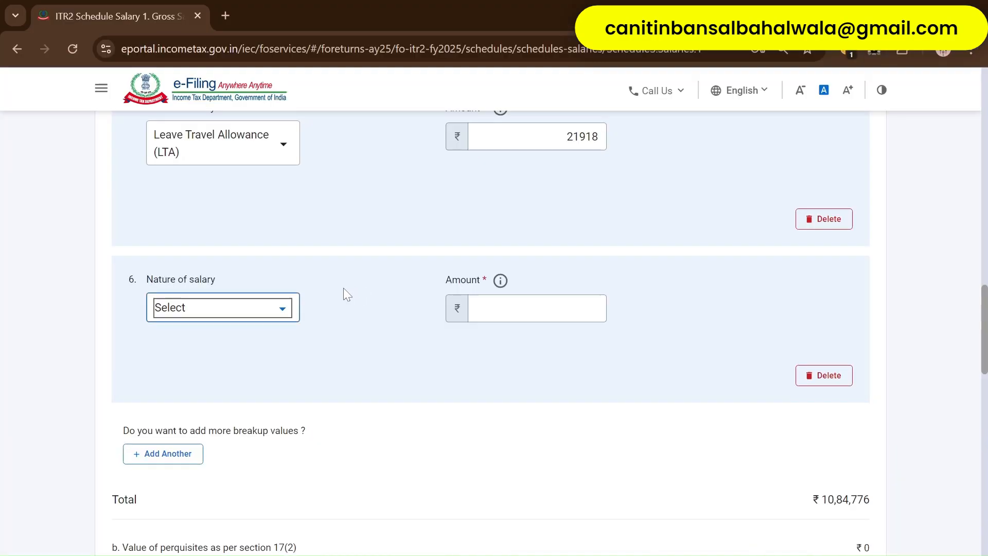
left_click(239, 308)
scroll(239, 360, "down", 4)
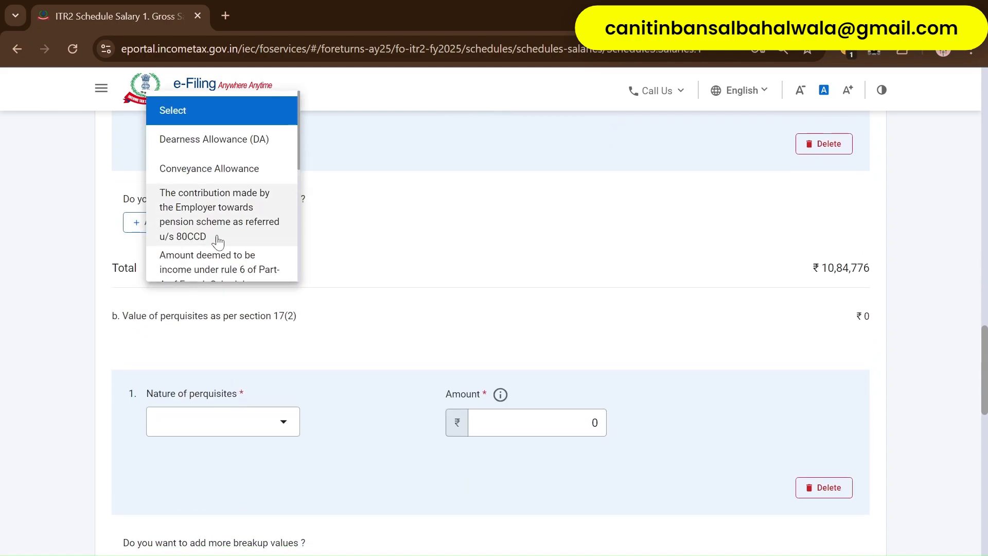
scroll(218, 240, "down", 8)
left_click(264, 188)
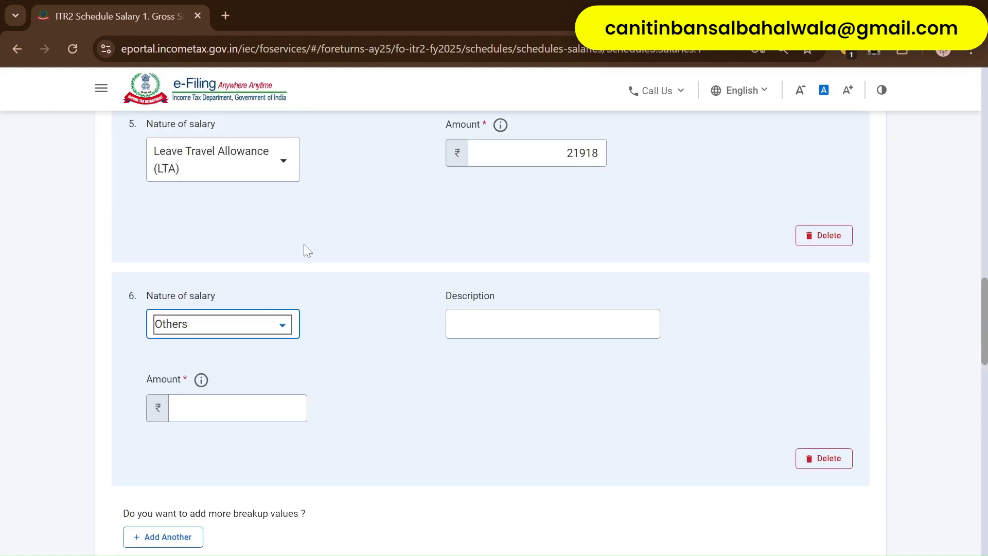
scroll(304, 243, "up", 3)
left_click(476, 477)
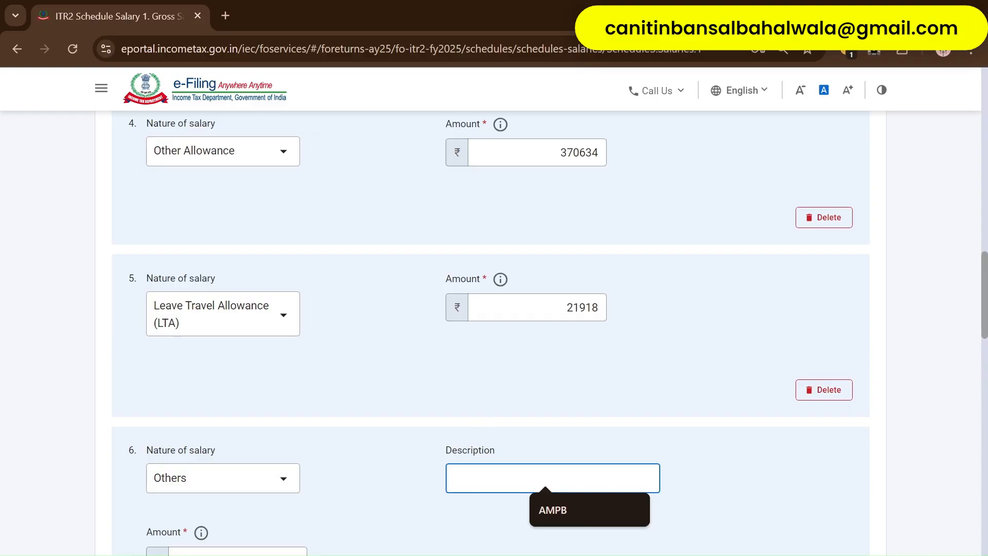
left_click(588, 505)
left_click(613, 501)
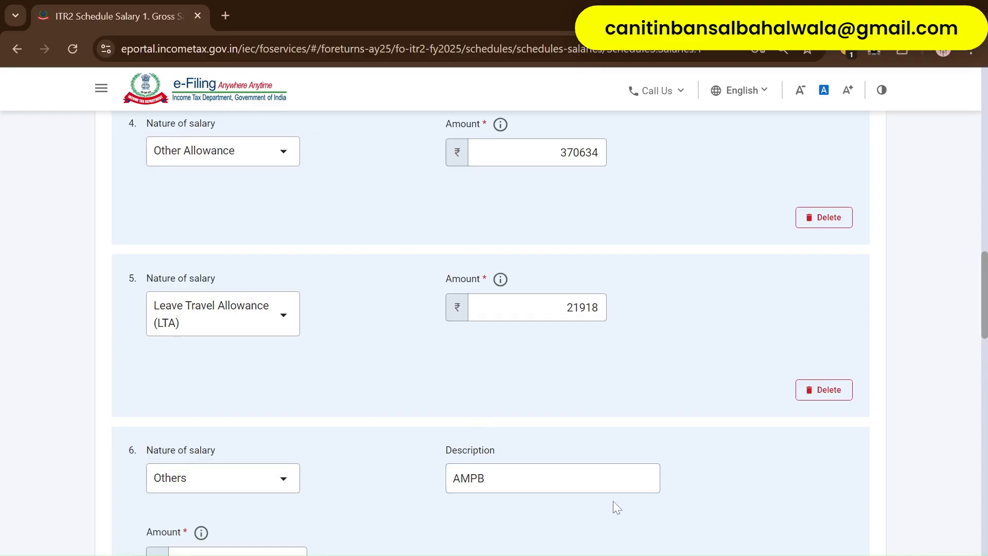
scroll(258, 458, "up", 3)
scroll(257, 458, "down", 6)
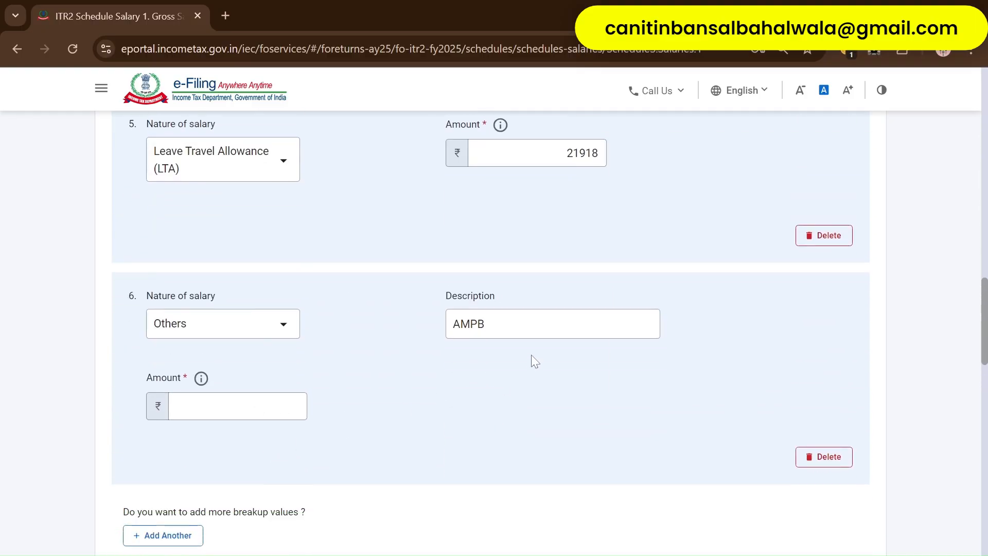
- Enter 52581 as the AMPB amount and check the ₹11,37,357 total against the Form 16
left_click(259, 406)
key("alt+Tab")
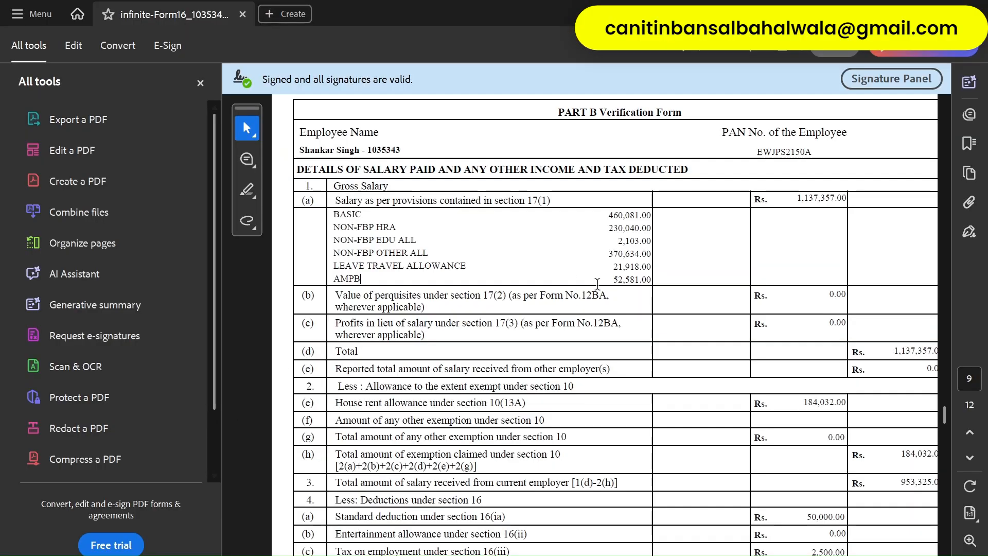
key("alt+Tab")
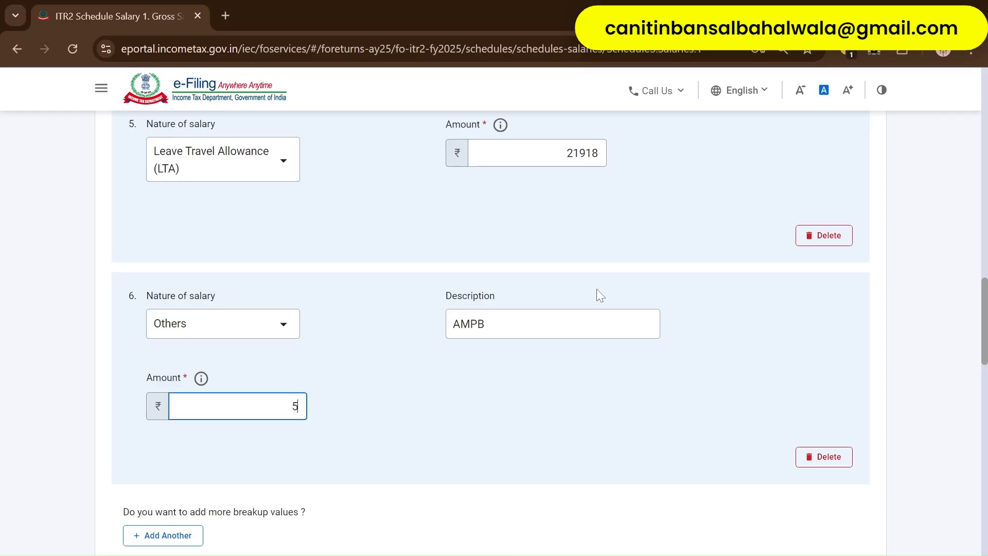
type("52581")
left_click(534, 445)
scroll(534, 446, "down", 3)
key("alt+Tab")
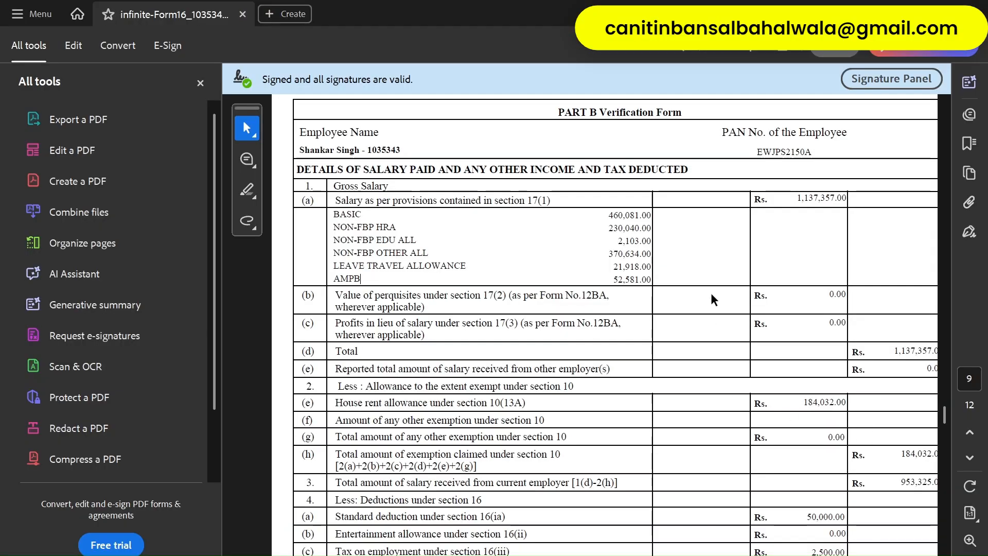
key("alt+Tab")
scroll(833, 396, "down", 3)
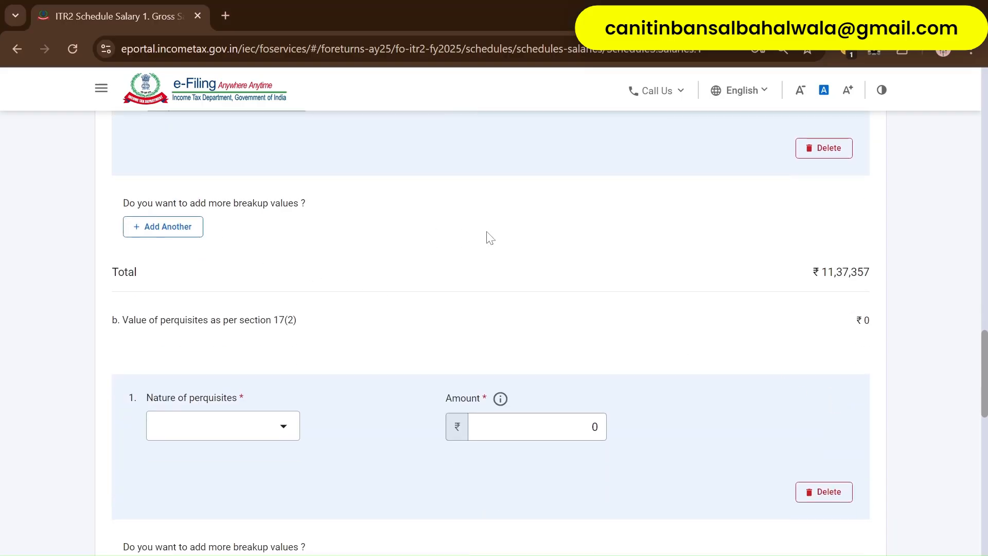
- Delete the empty perquisite row
scroll(490, 238, "up", 20)
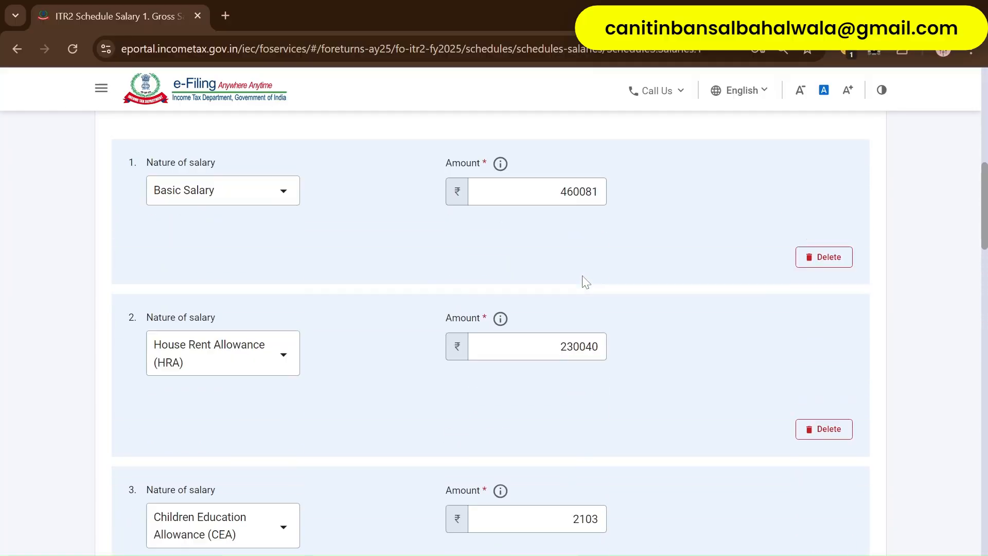
scroll(582, 276, "up", 2)
scroll(582, 276, "down", 20)
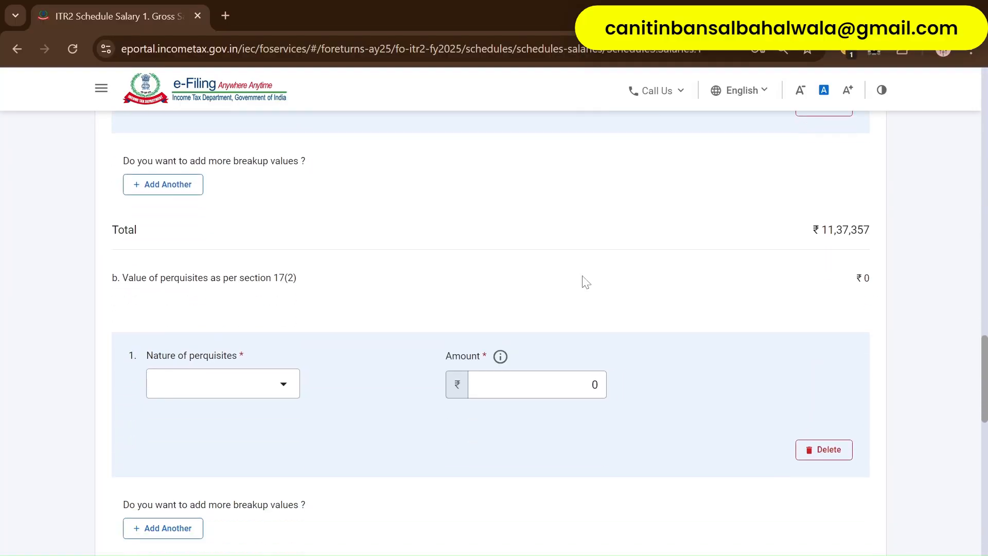
scroll(586, 282, "down", 2)
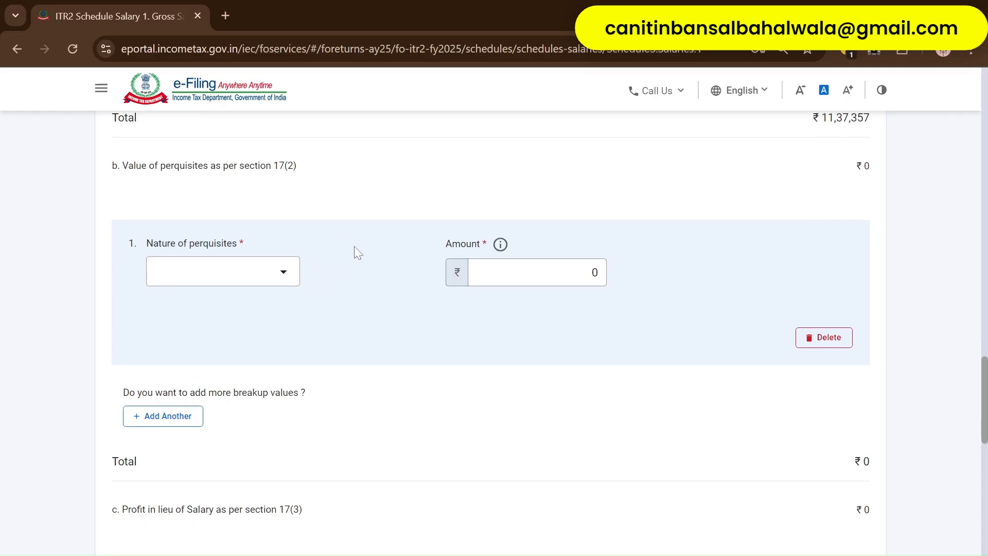
left_click(829, 337)
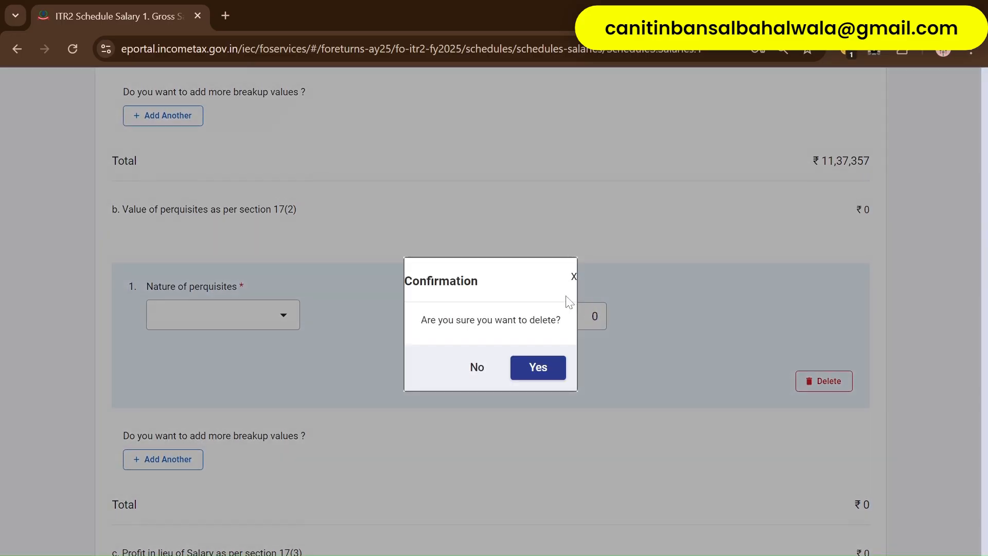
left_click(533, 367)
- Delete the empty profit in lieu of salary entry and save the ₹11,37,357 Gross Salary
scroll(465, 264, "down", 3)
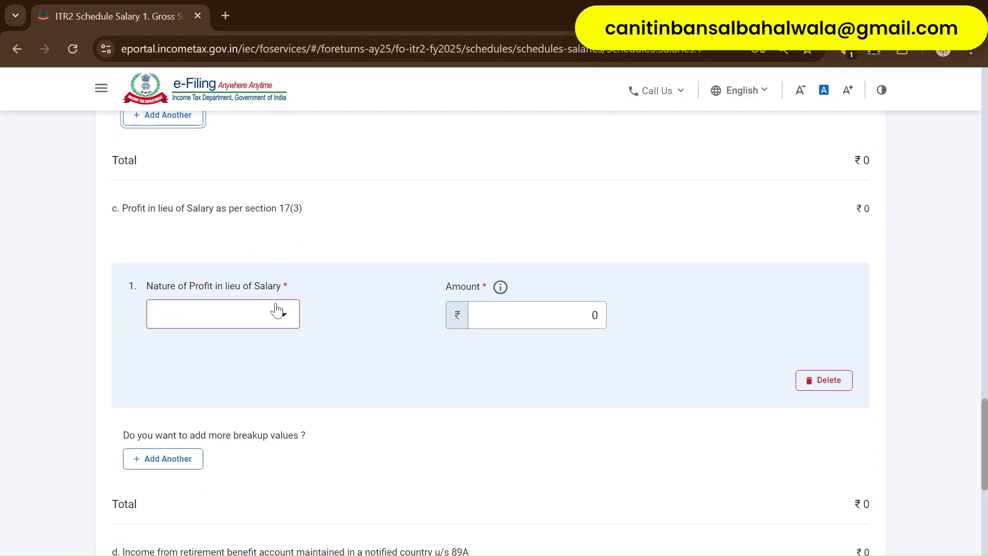
left_click(826, 381)
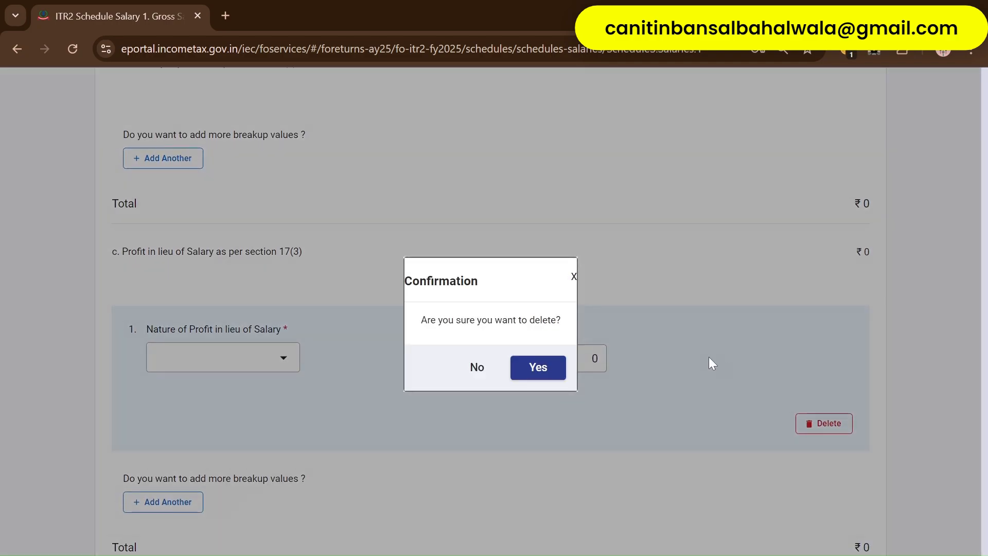
left_click(548, 369)
scroll(707, 353, "down", 7)
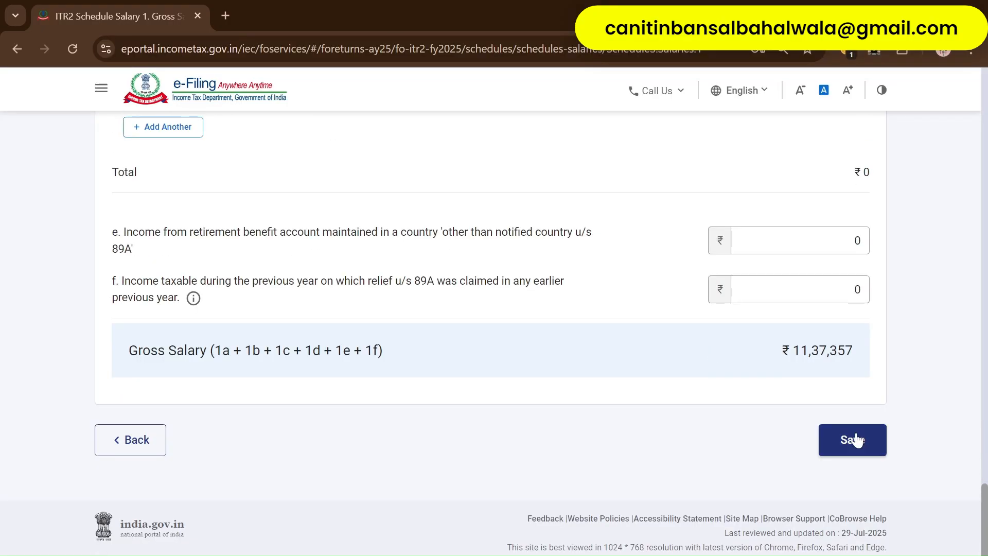
left_click(852, 441)
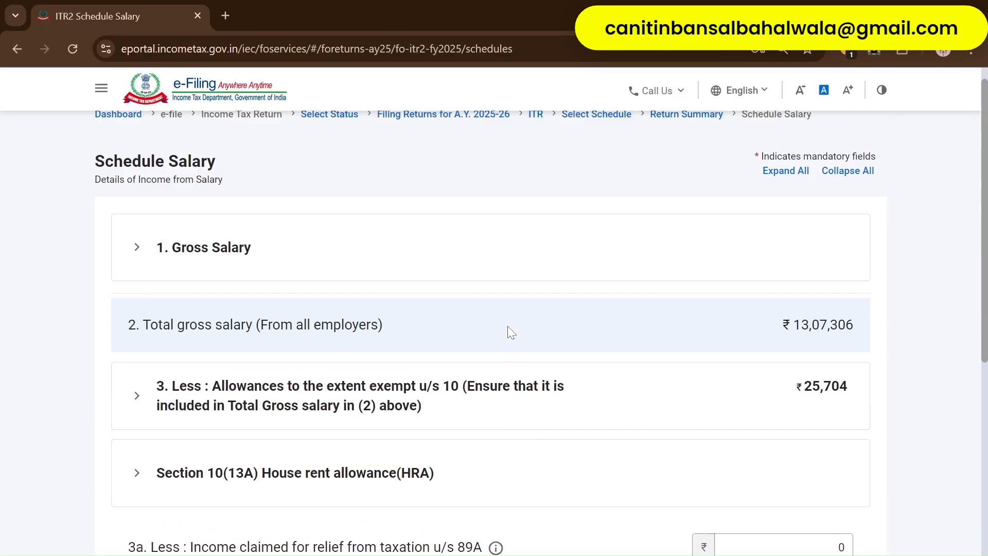
- Expand the section 10 exempt allowances and compare the ₹25,704 leave encashment with the Form 16
left_click(484, 397)
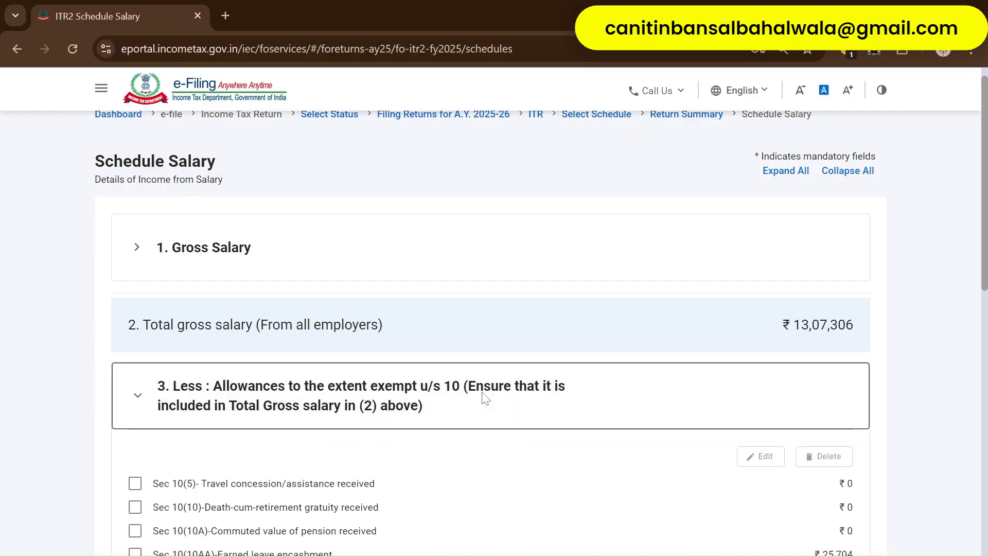
scroll(490, 396, "down", 3)
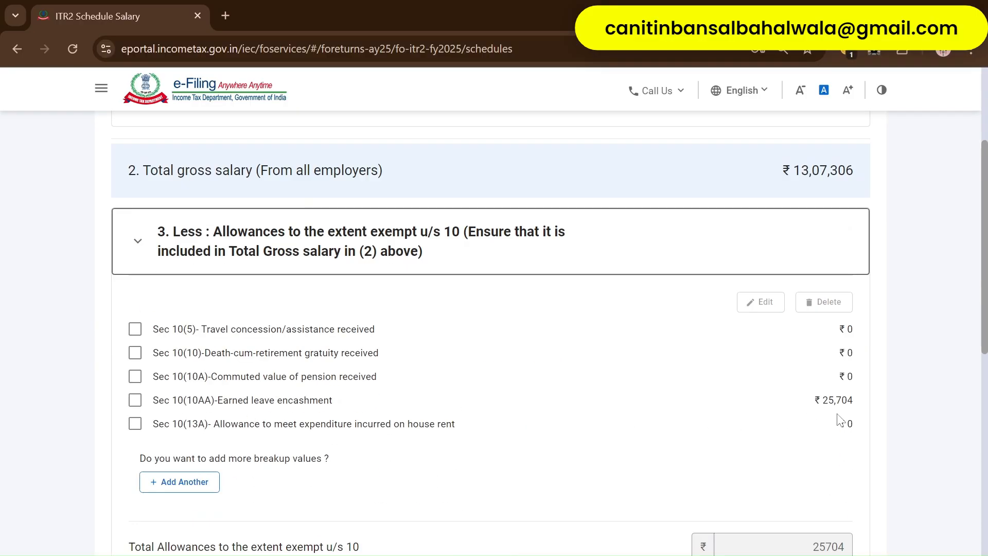
key("alt+Tab")
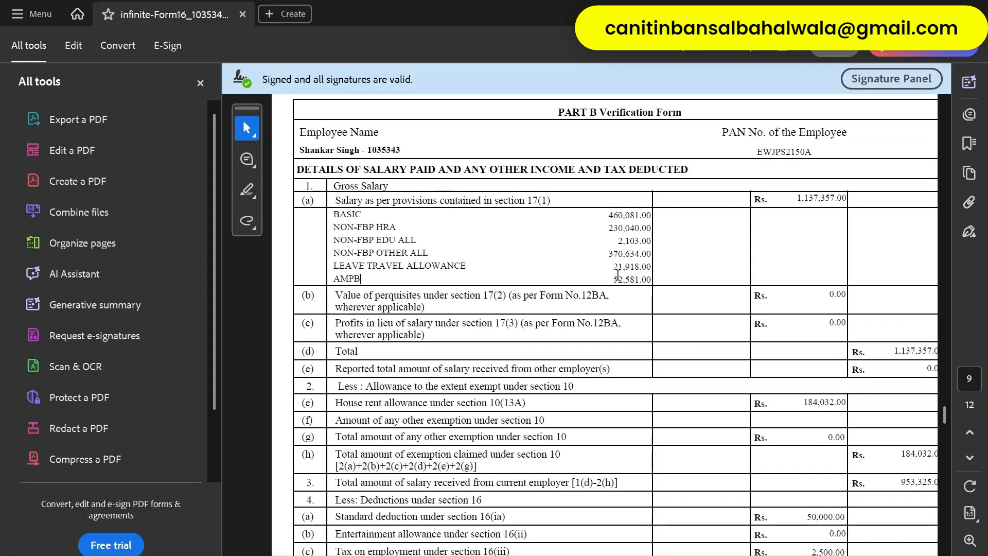
key("alt+Tab")
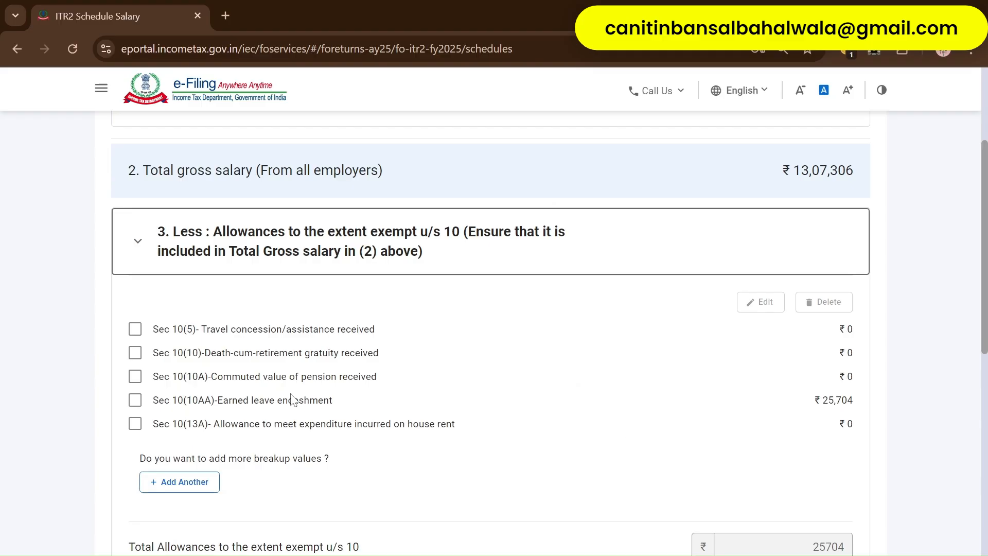
scroll(291, 398, "up", 3)
scroll(292, 399, "down", 3)
scroll(407, 390, "down", 2)
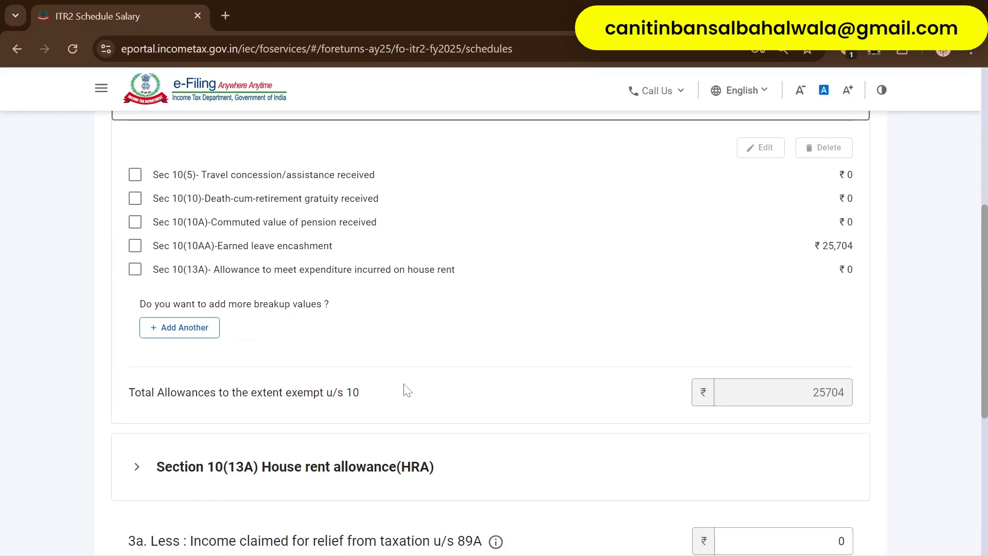
scroll(407, 389, "up", 6)
scroll(407, 390, "down", 4)
scroll(406, 389, "down", 5)
- Expand the Section 10(13A) HRA details, showing actual HRA received of 230040
scroll(443, 327, "down", 2)
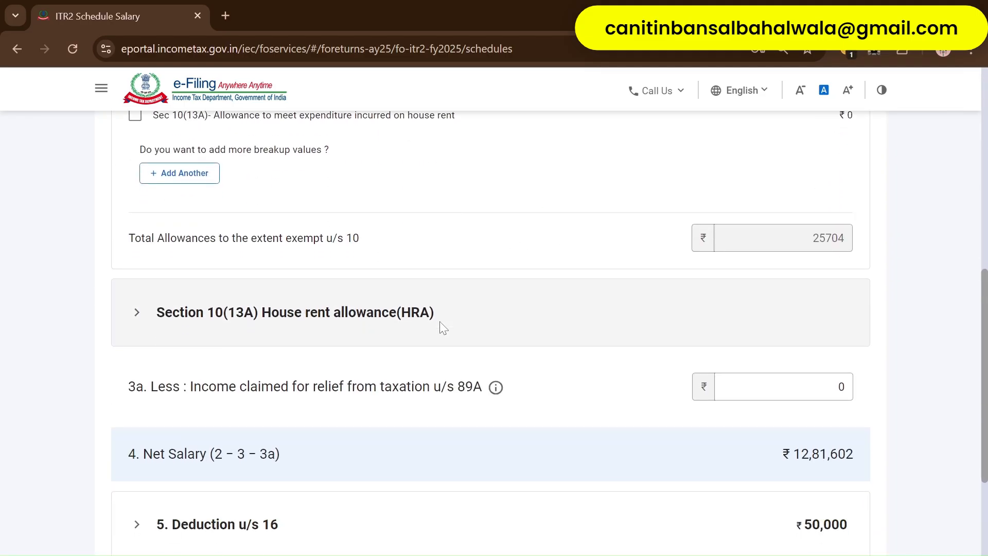
left_click(367, 326)
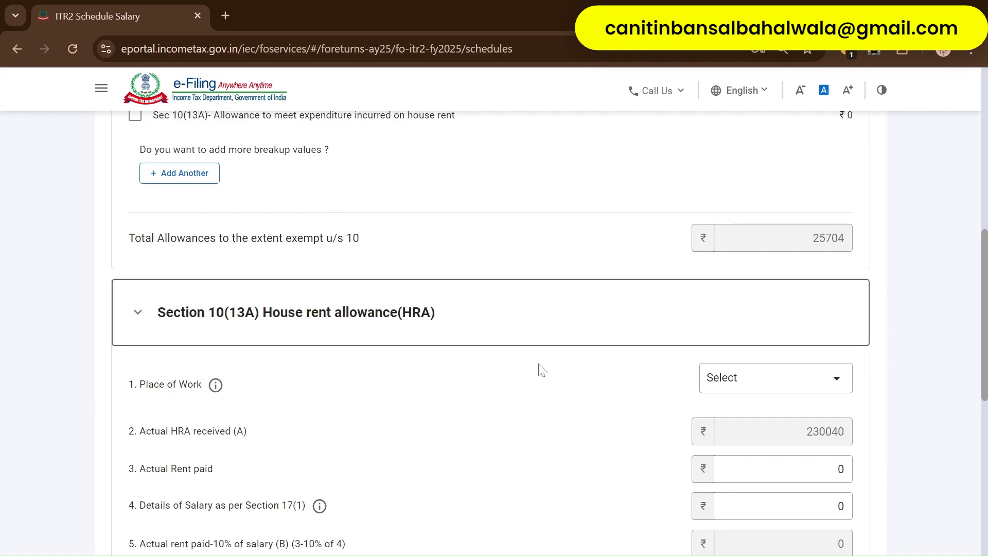
scroll(793, 443, "down", 1)
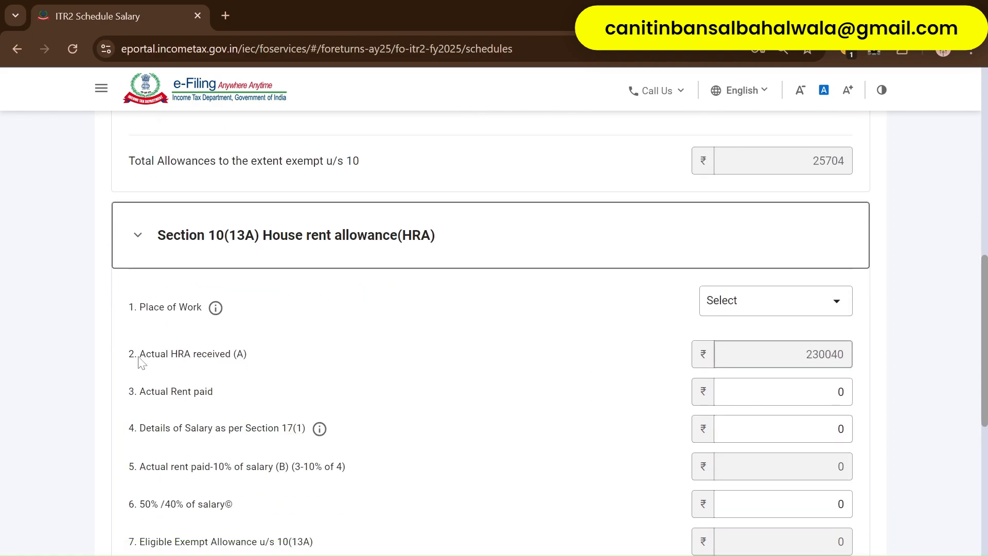
left_click_drag(138, 354, 250, 355)
left_click(823, 355)
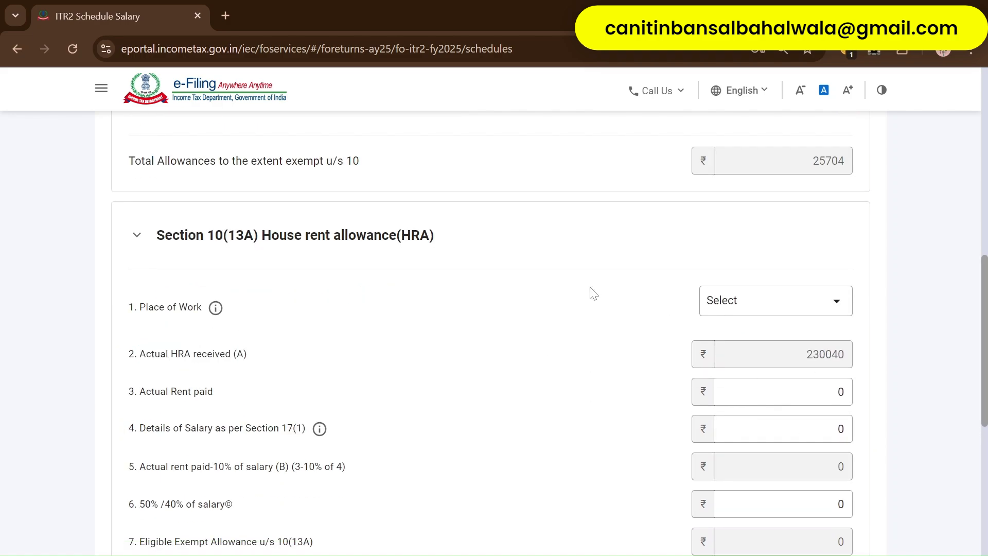
scroll(463, 319, "up", 1)
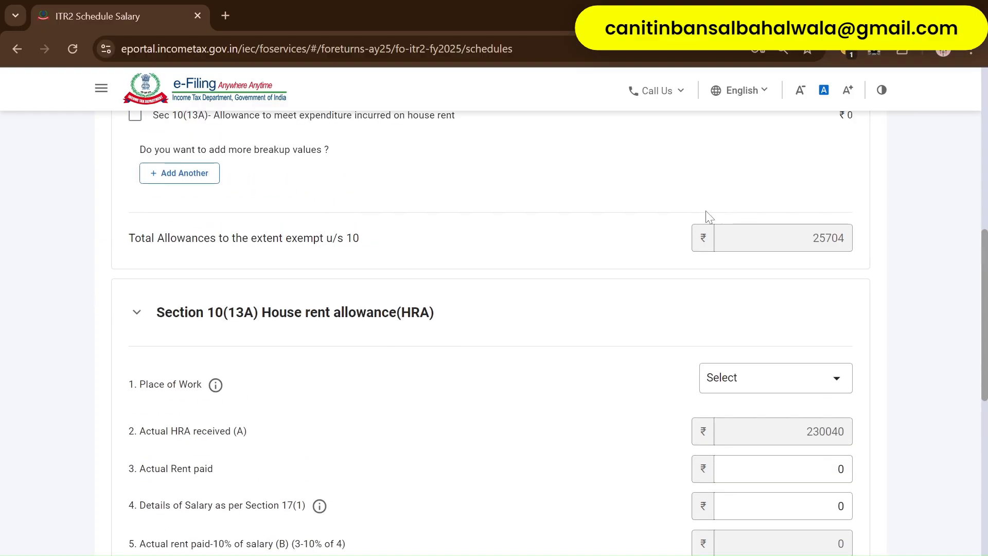
scroll(540, 262, "up", 2)
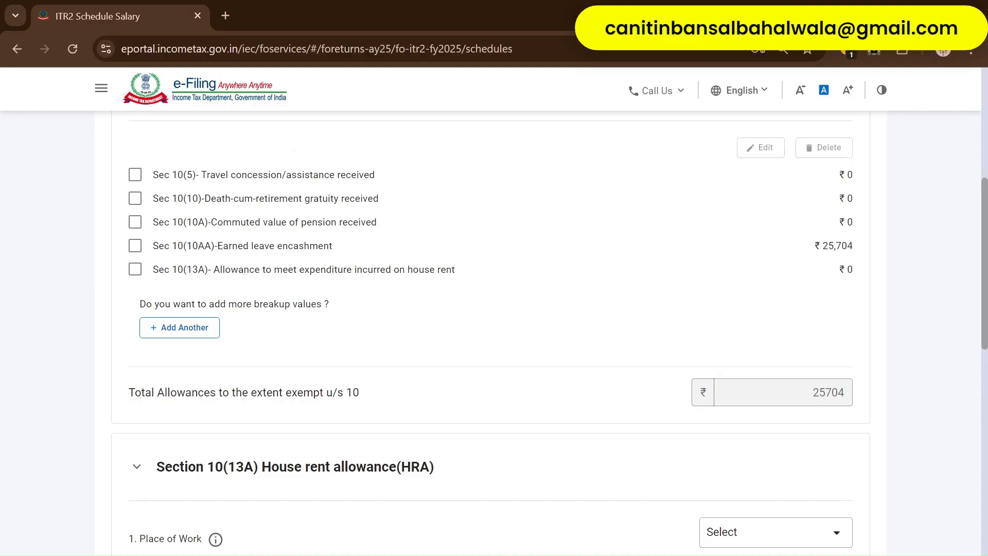
scroll(576, 390, "down", 3)
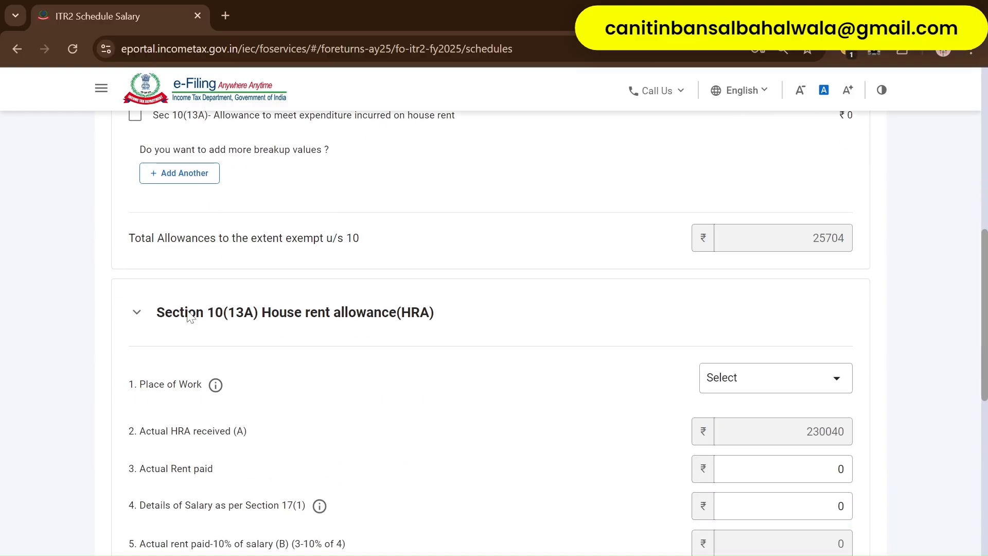
left_click_drag(150, 312, 535, 342)
left_click(533, 339)
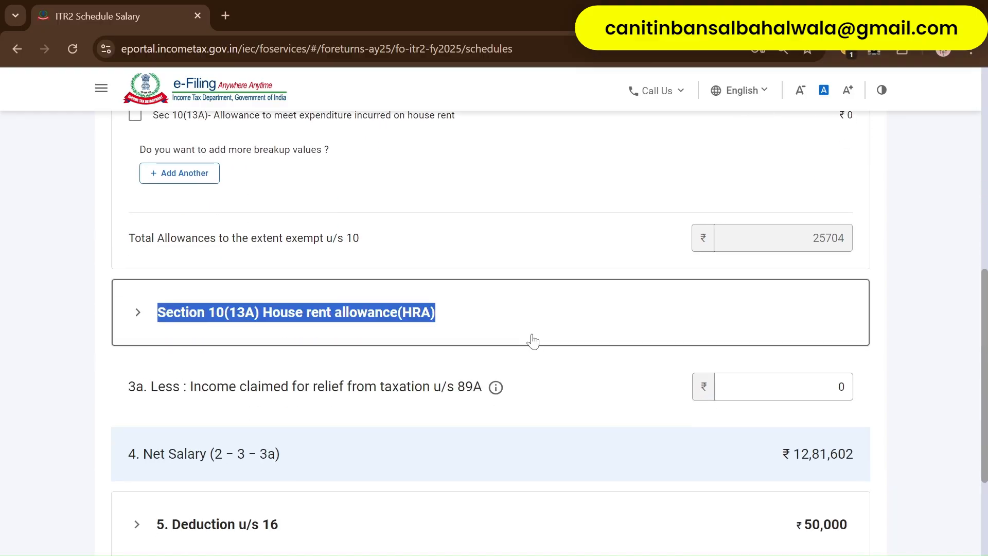
left_click(558, 328)
scroll(560, 329, "down", 2)
scroll(561, 329, "down", 1)
- Set the HRA place of work to Non Metro and actual rent paid to 240000
left_click(717, 230)
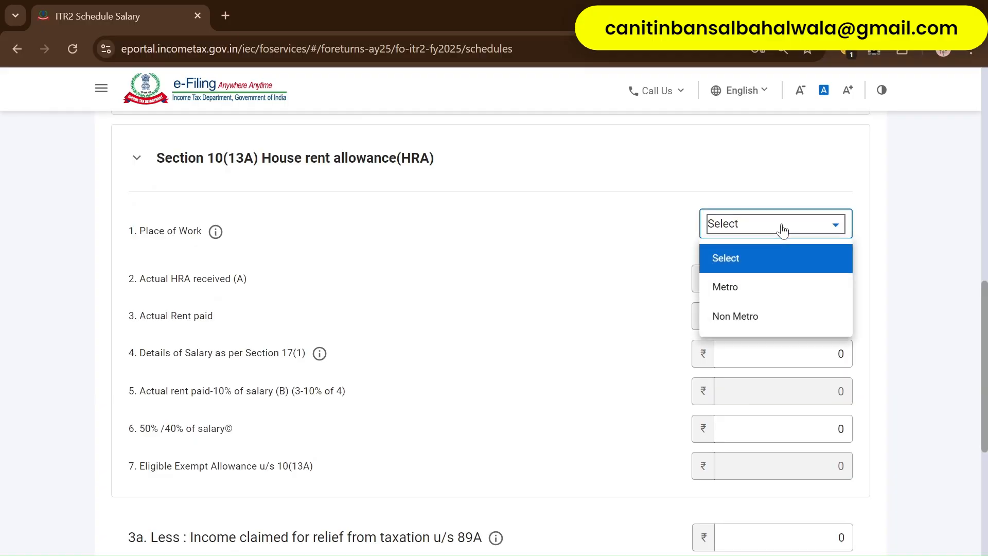
left_click(749, 315)
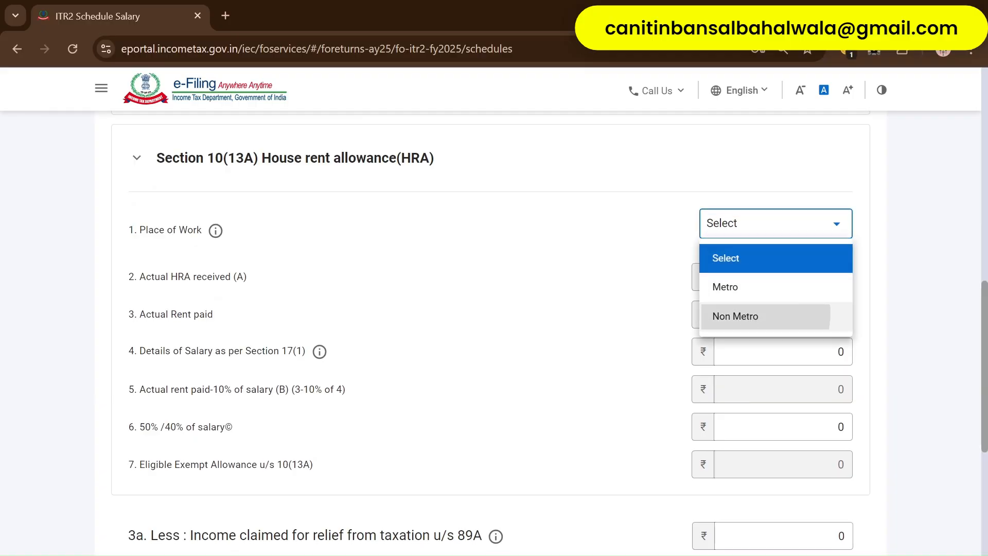
key("ctrl+a")
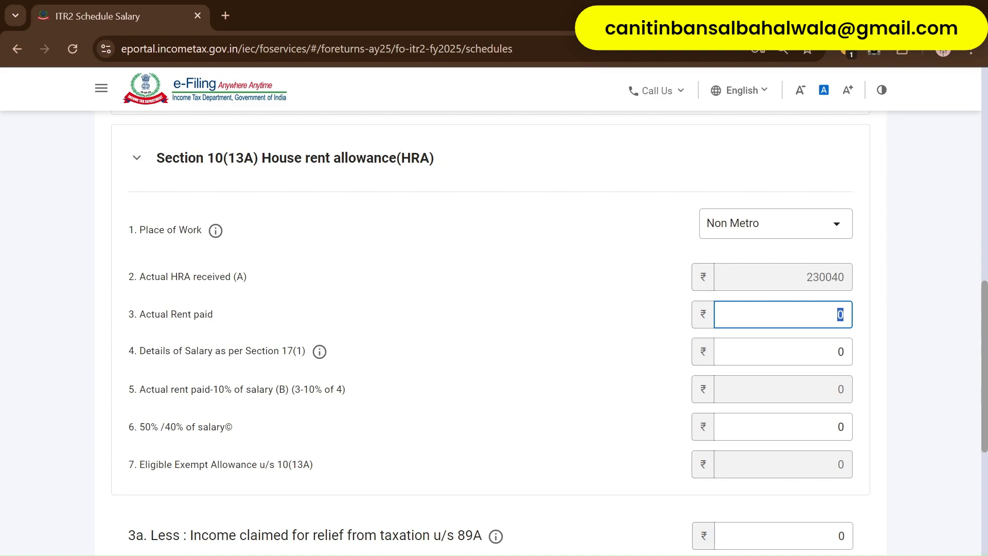
type("240000")
left_click(884, 343)
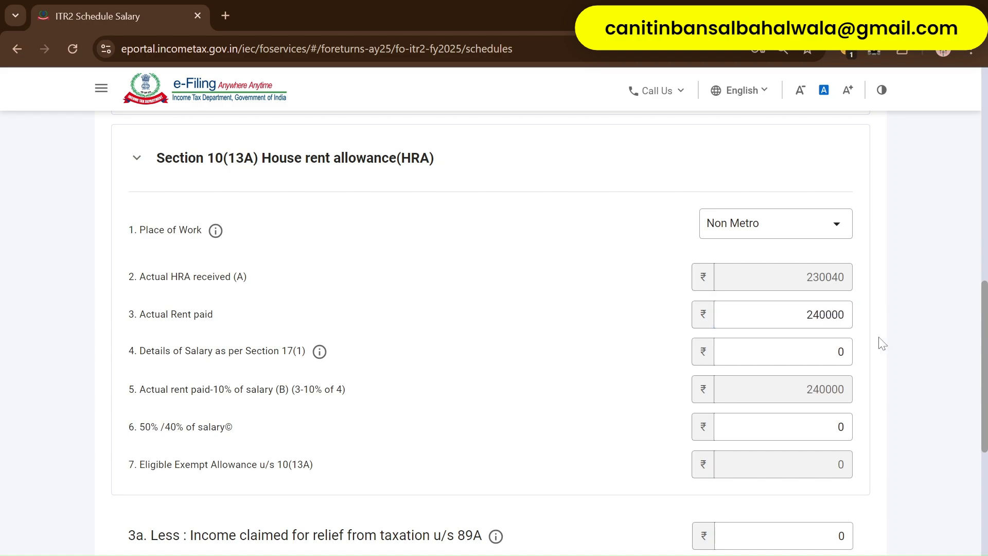
- Enter 460081 as salary under Section 17(1), checked against the Form 16 PDF
scroll(882, 343, "down", 1)
mouse_move(320, 279)
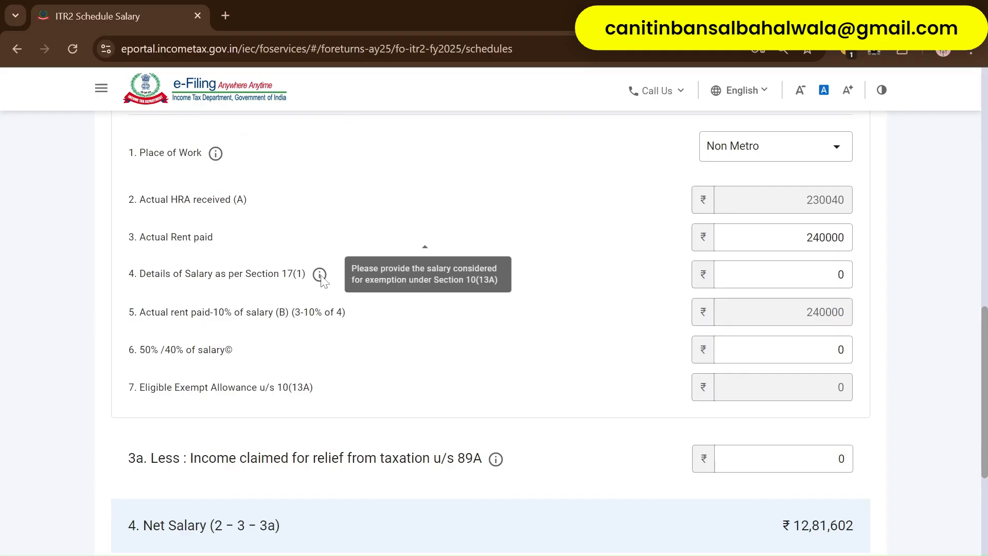
left_click(837, 274)
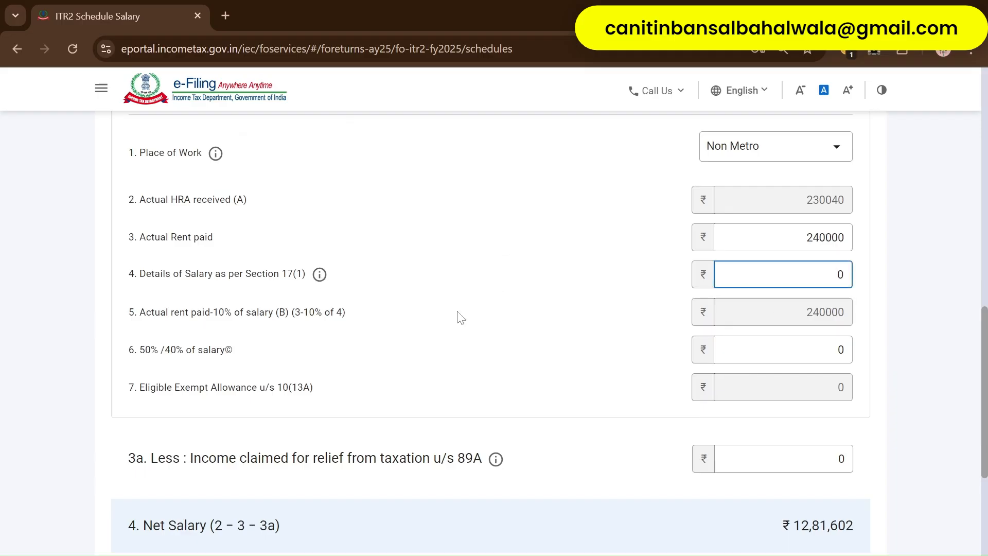
scroll(508, 303, "up", 10)
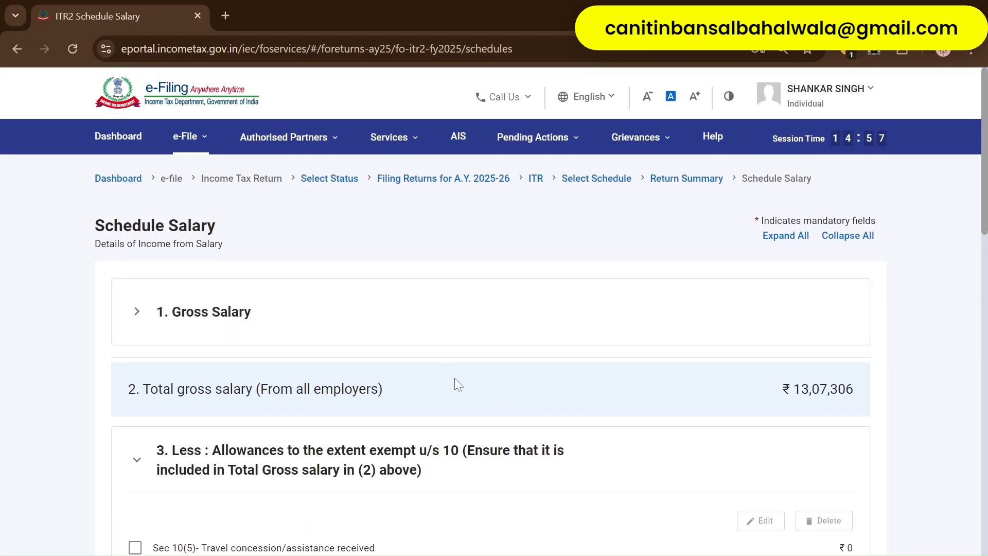
scroll(433, 358, "down", 2)
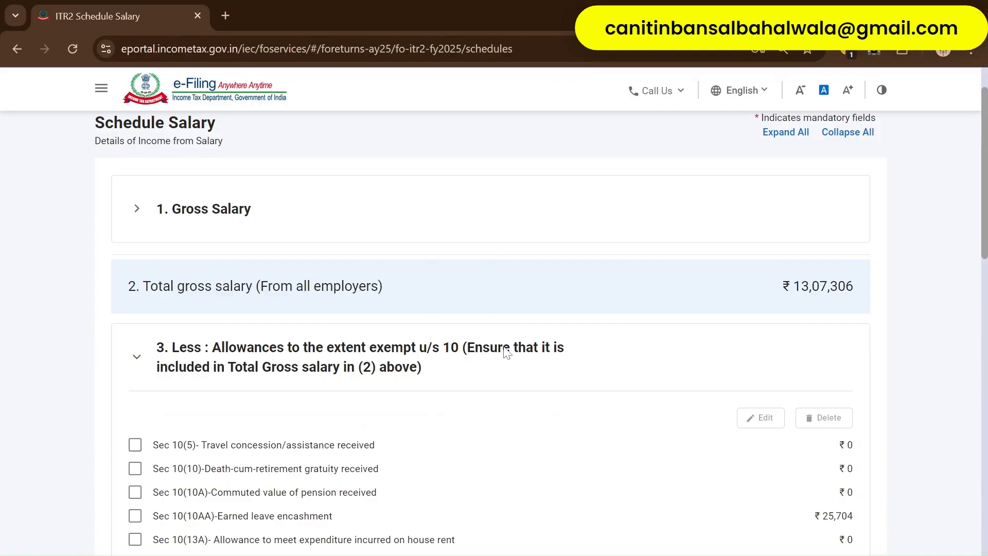
key("alt+Tab")
key("alt+Tab")
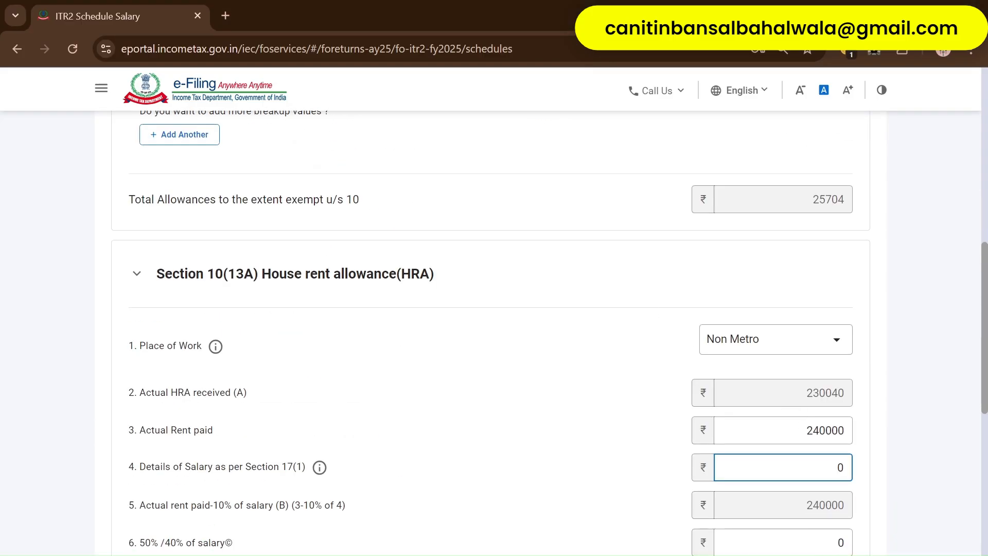
type("5")
type("600")
type("81")
left_click(869, 480)
scroll(865, 479, "down", 3)
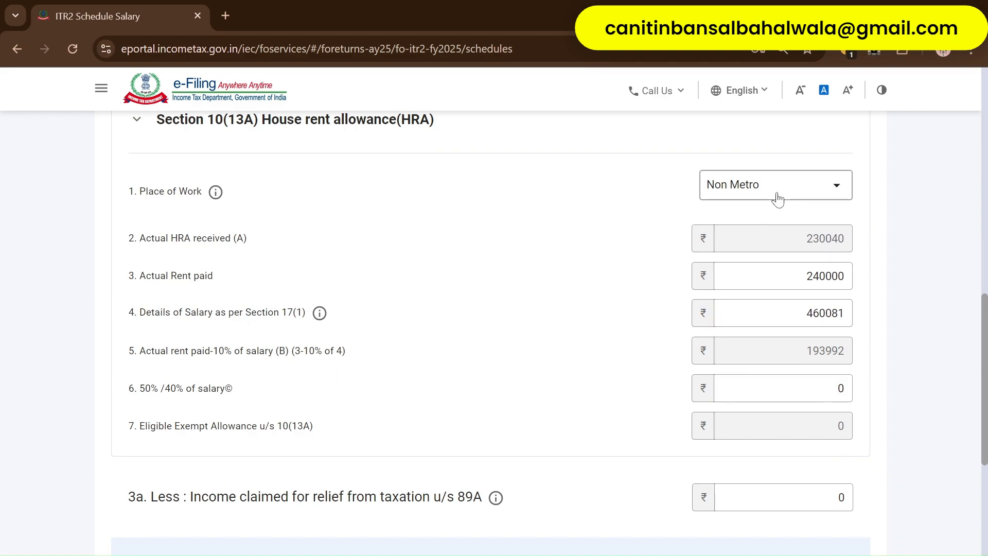
left_click(715, 398)
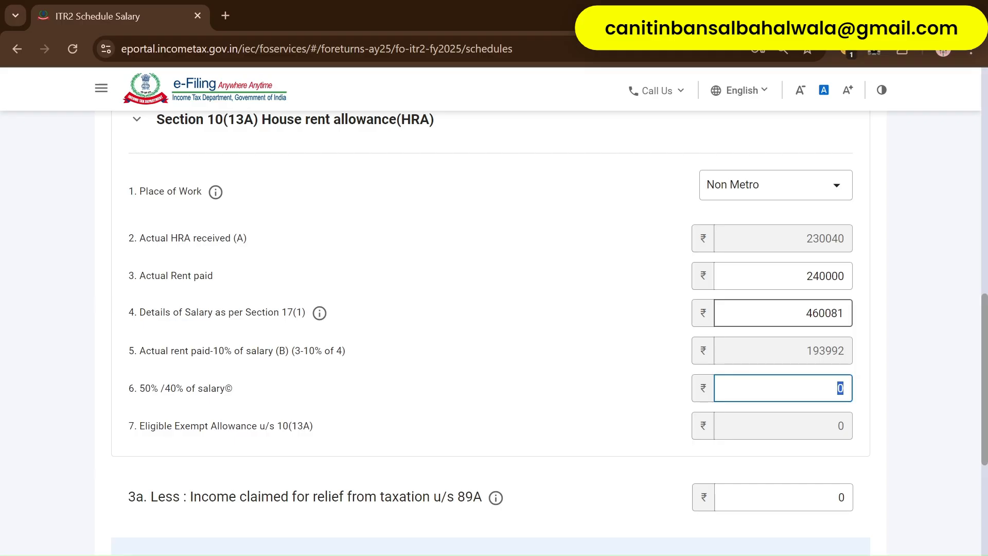
- Enter 184032 as the 50%/40% of salary amount
type("184032")
key("Tab")
left_click(782, 477)
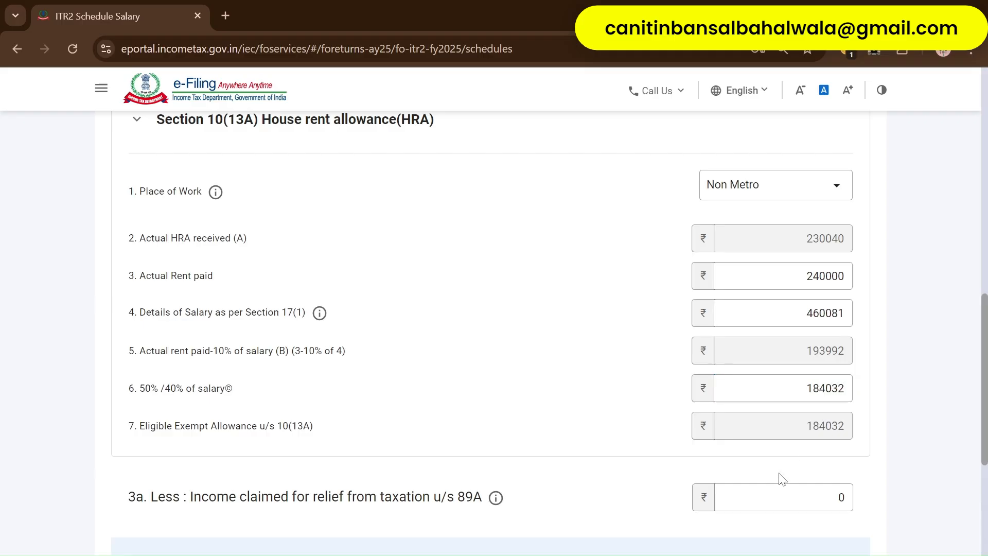
scroll(717, 447, "up", 7)
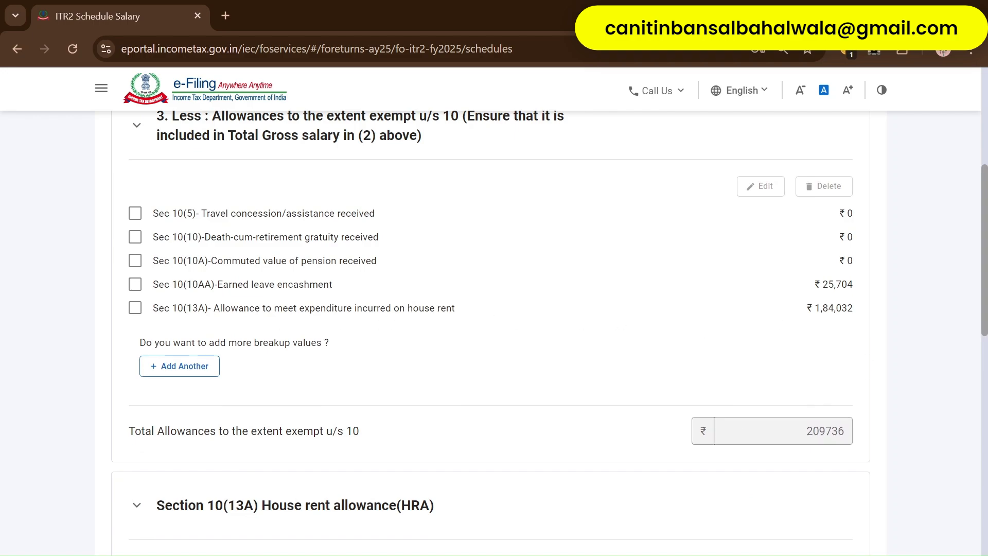
- Save the Sec 10(13A) house rent allowance exemption entry
left_click(134, 309)
left_click(759, 186)
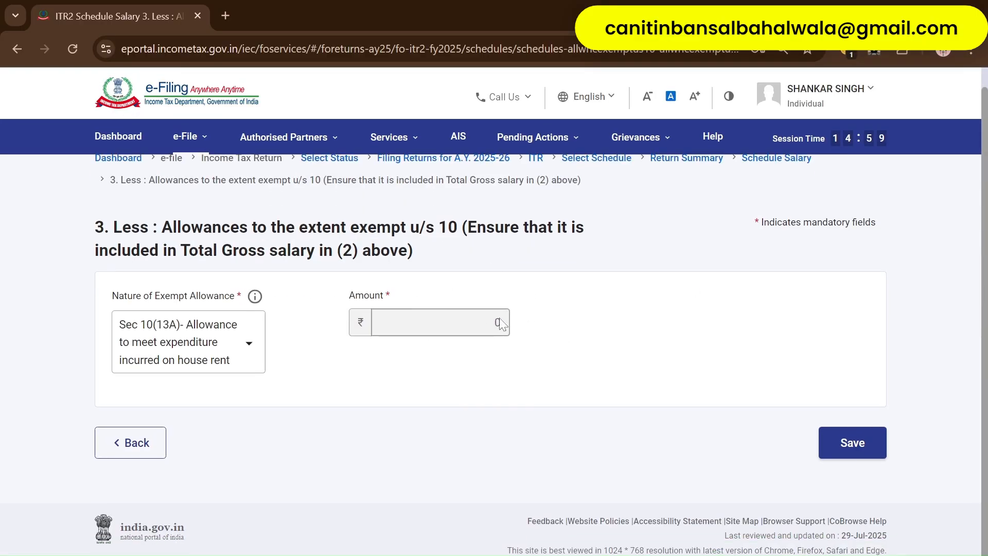
left_click(850, 446)
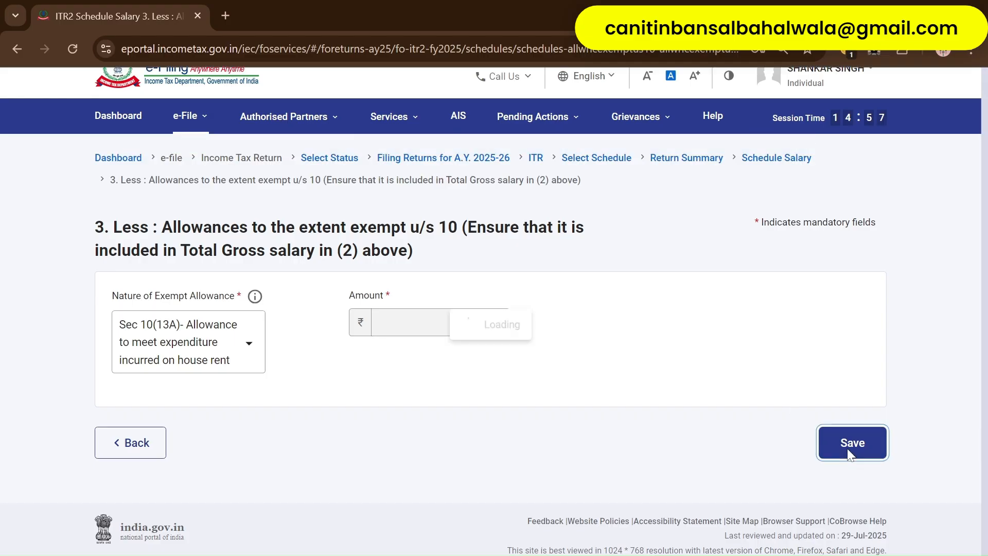
- Review the house rent allowance calculation details in Schedule Salary
scroll(695, 395, "down", 5)
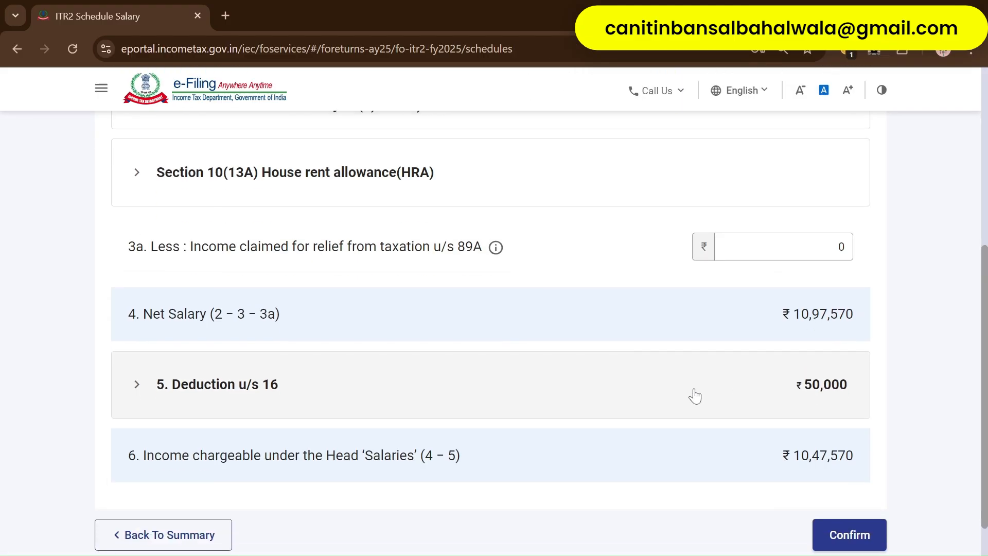
scroll(661, 293, "down", 2)
scroll(486, 308, "up", 2)
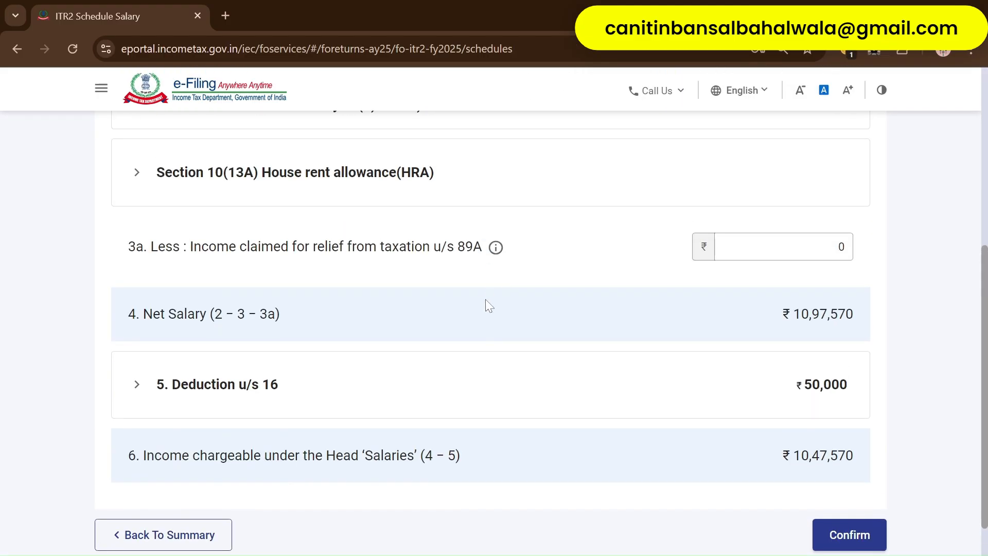
scroll(486, 300, "up", 3)
left_click(522, 344)
scroll(763, 403, "down", 3)
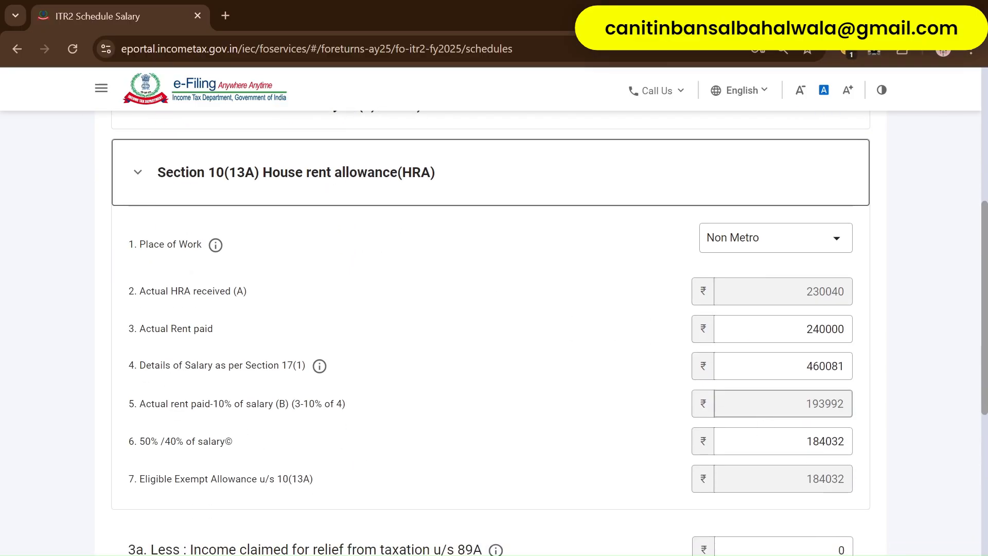
scroll(724, 386, "down", 4)
scroll(639, 239, "up", 9)
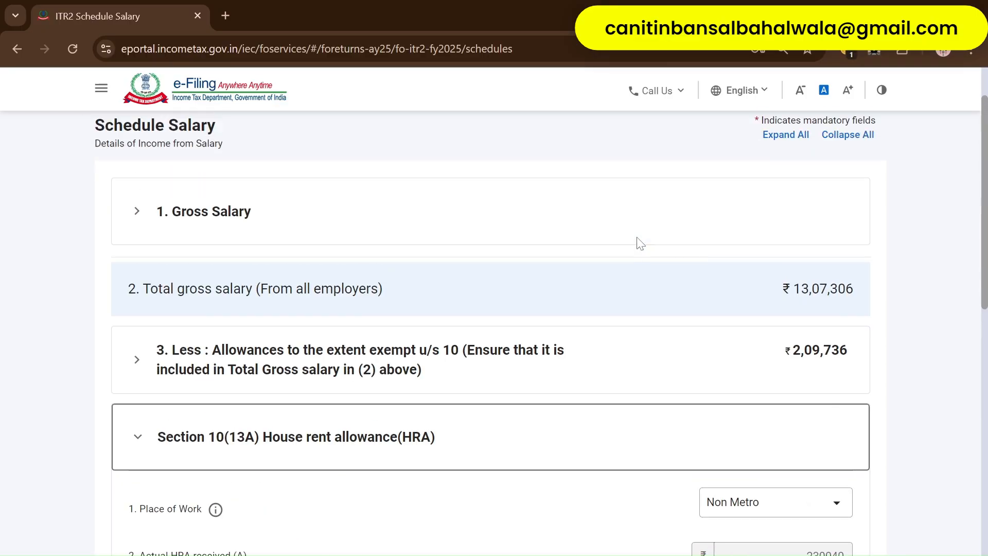
scroll(547, 366, "up", 3)
scroll(545, 347, "down", 4)
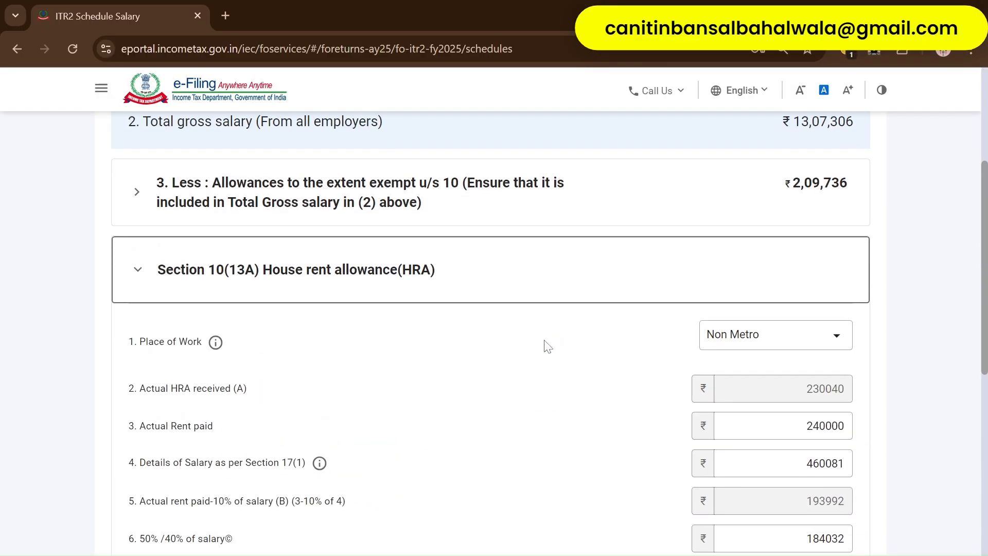
- Check the ₹2,09,736 exempt allowances breakdown and Section 89A relief, then confirm Schedule Salary
left_click(400, 197)
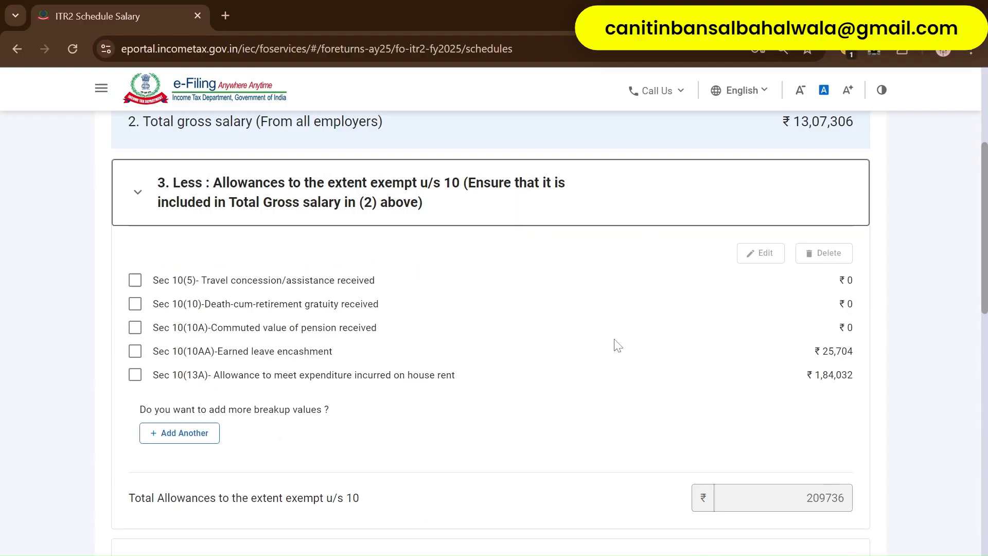
scroll(617, 345, "down", 15)
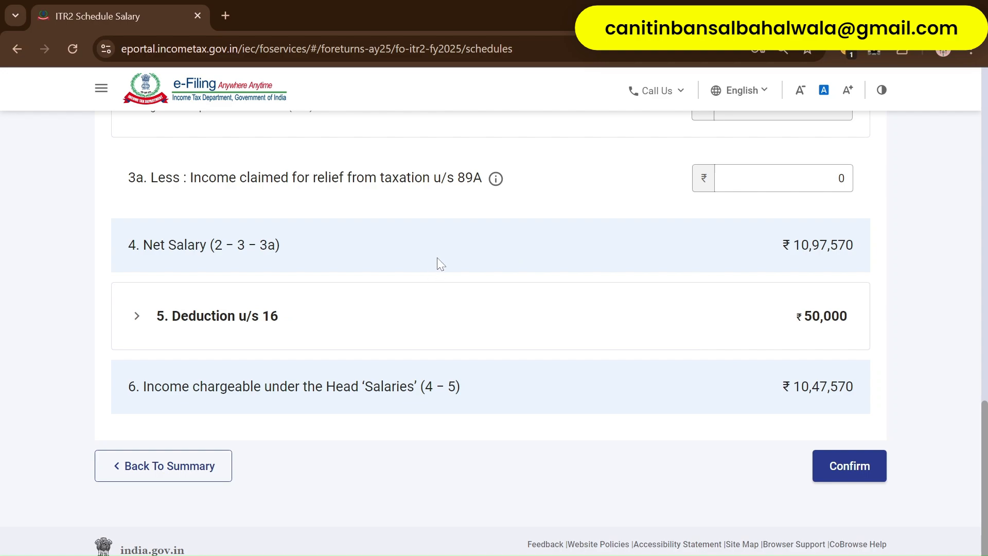
scroll(440, 263, "up", 1)
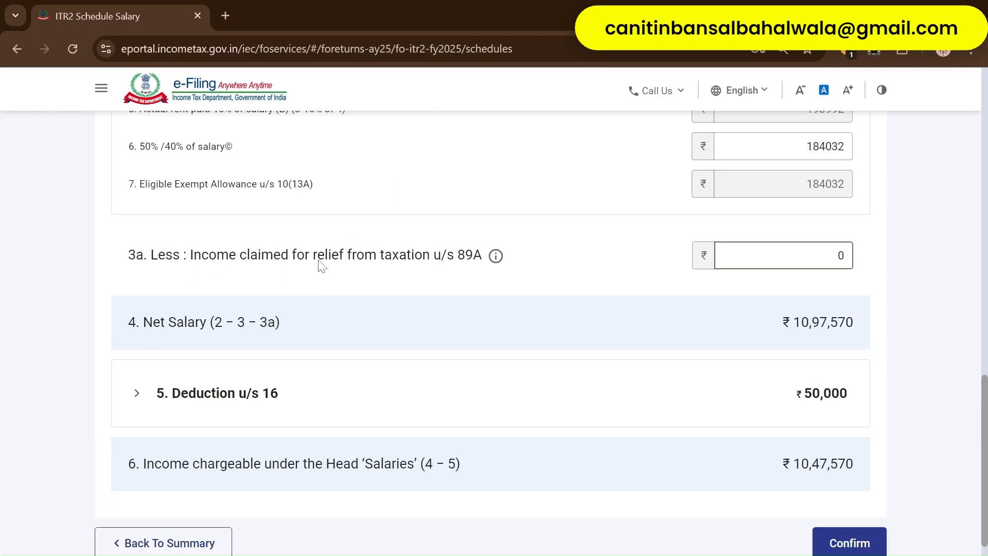
left_click_drag(318, 260, 457, 260)
mouse_move(495, 260)
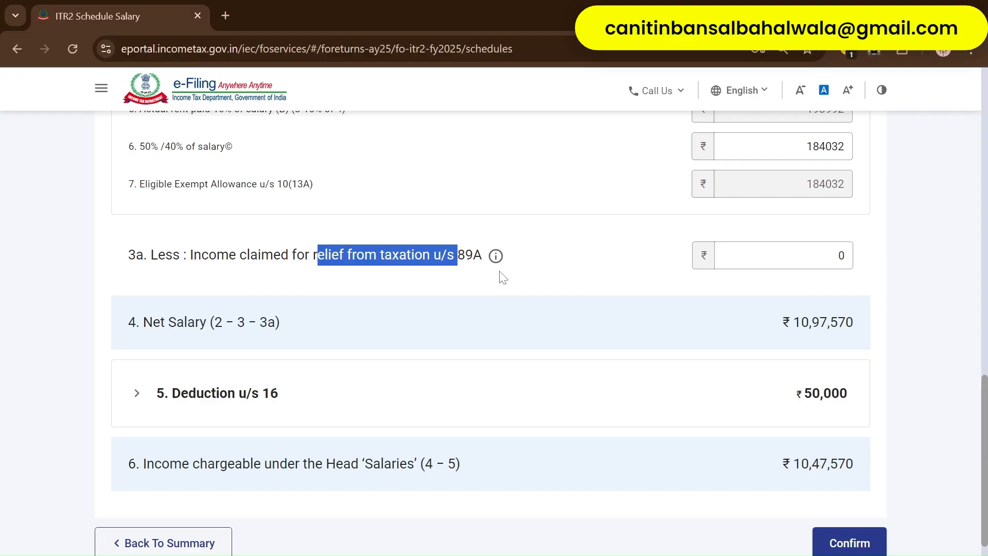
left_click(720, 260)
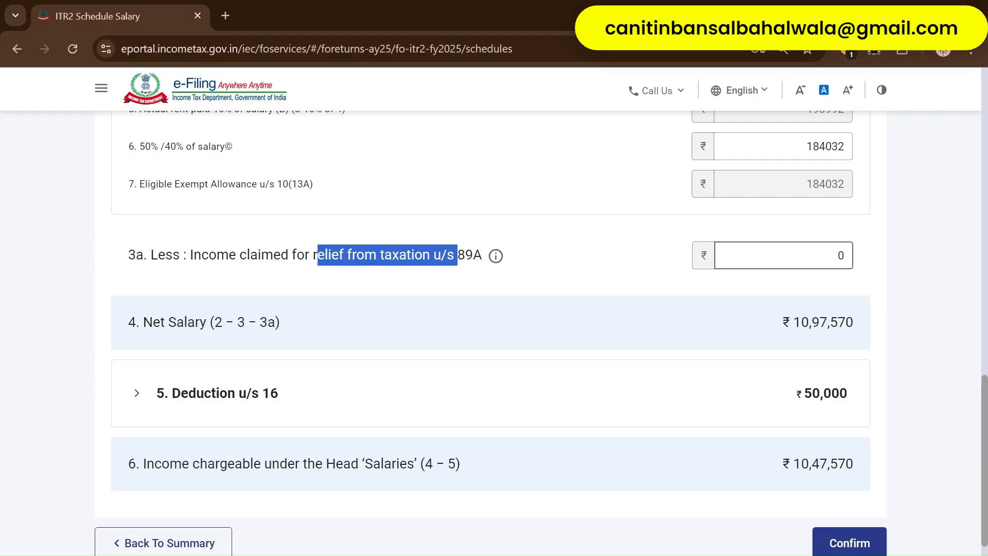
mouse_move(496, 262)
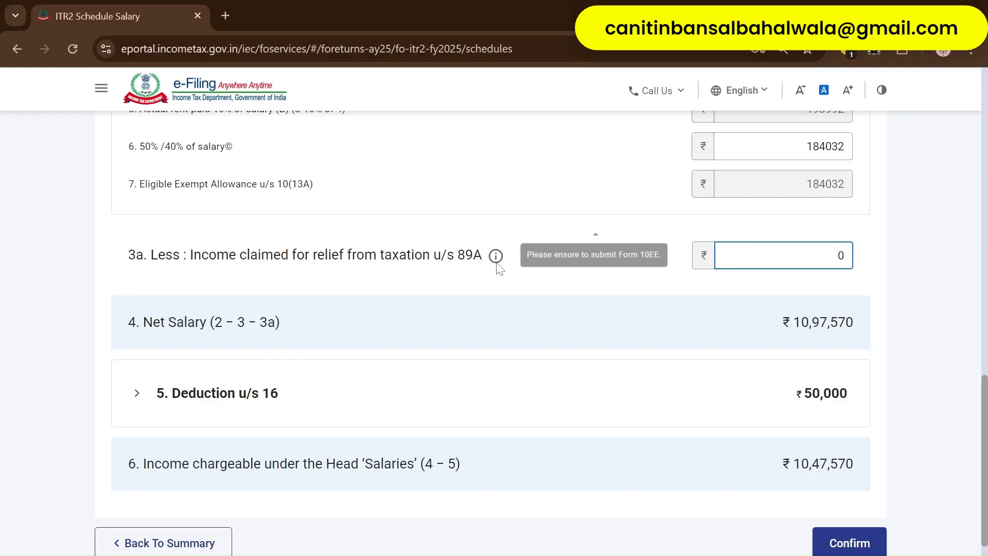
left_click(535, 280)
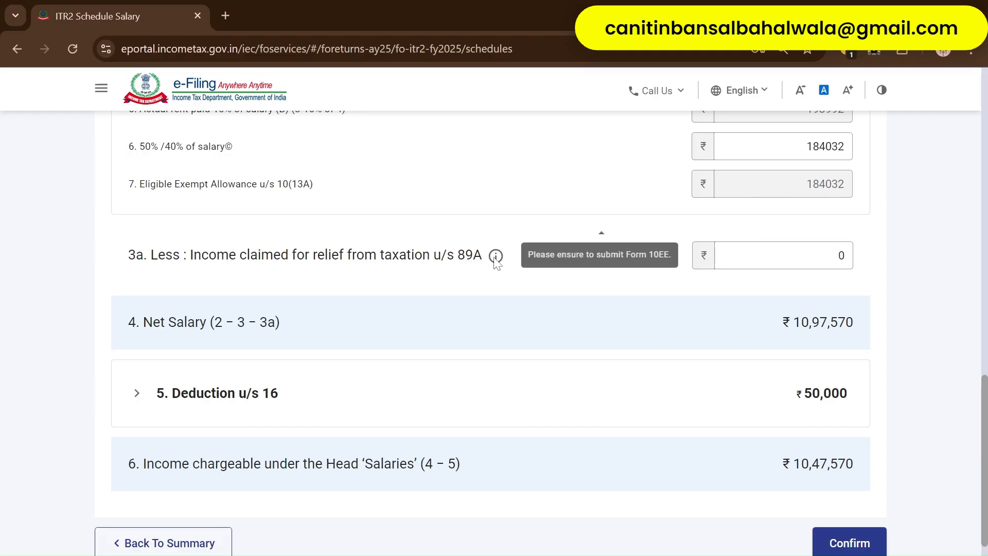
scroll(668, 353, "down", 2)
left_click(846, 454)
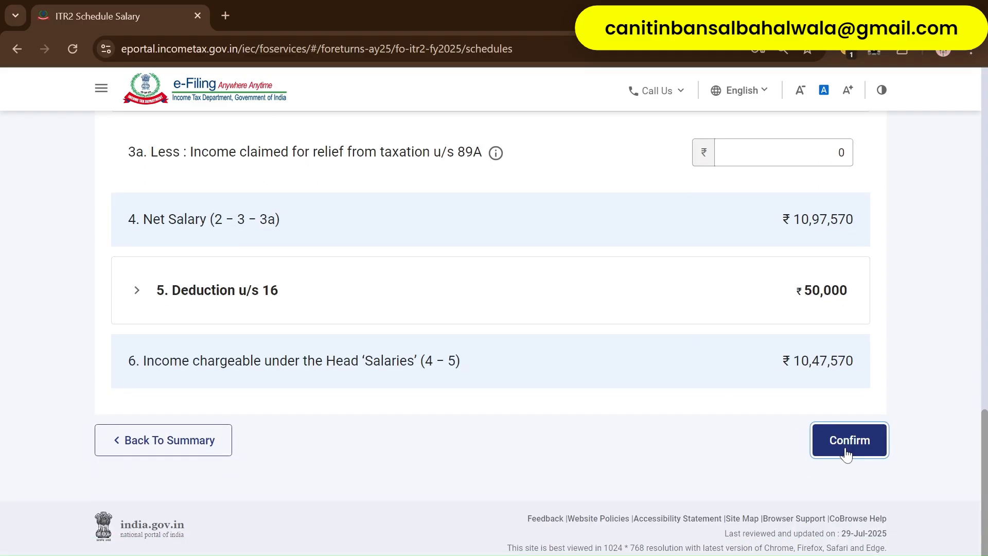
- Scroll through the Return Summary to see Schedule Salary marked Confirmed
scroll(517, 386, "up", 5)
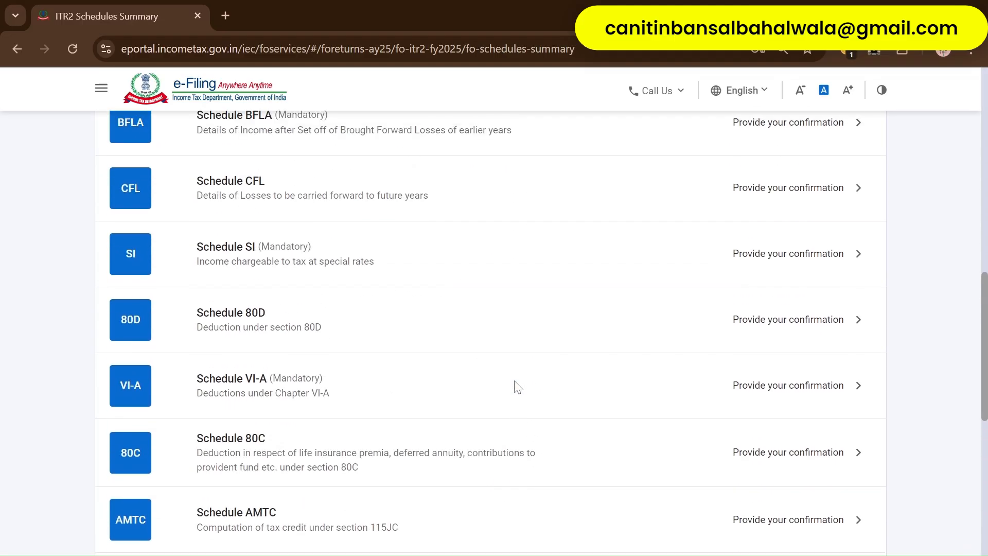
scroll(517, 386, "up", 8)
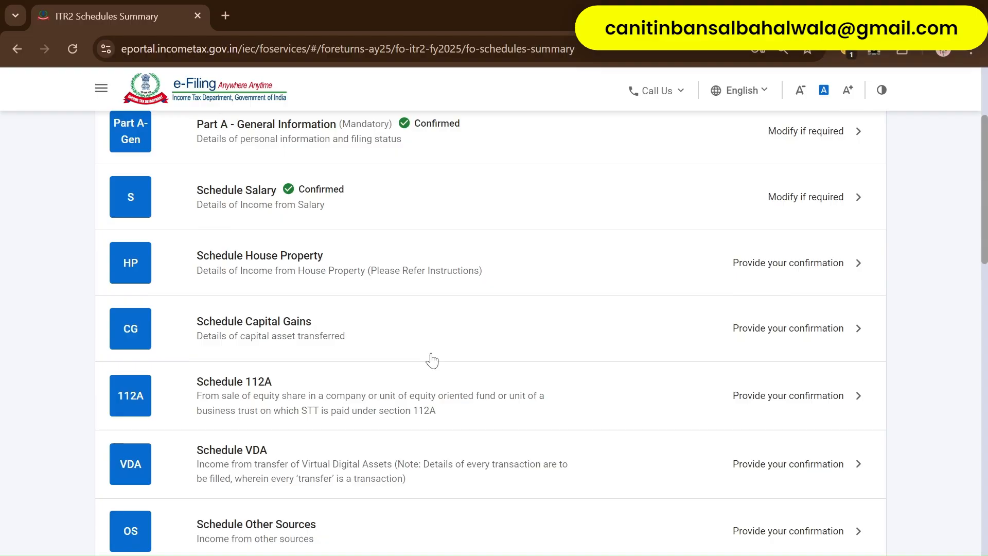
scroll(431, 360, "up", 3)
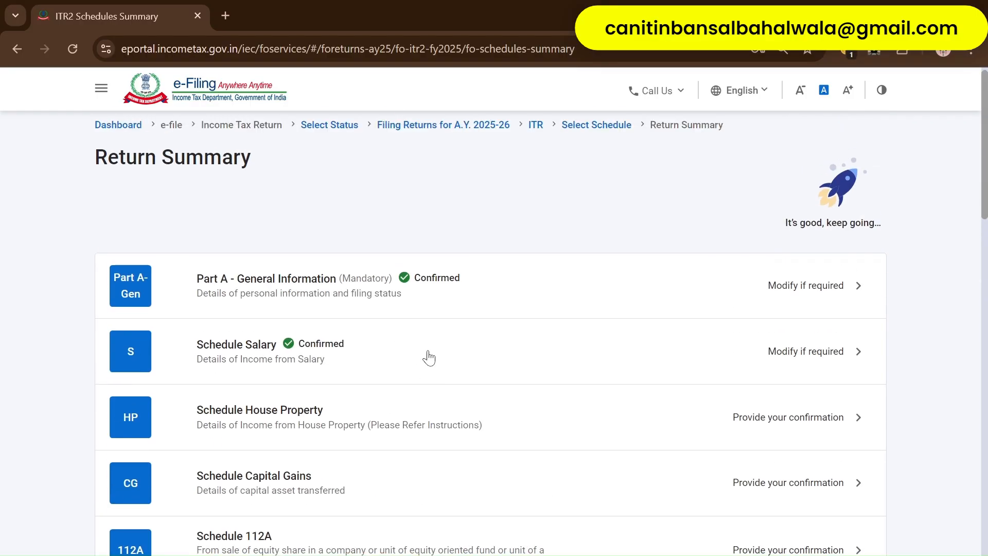
scroll(430, 355, "down", 2)
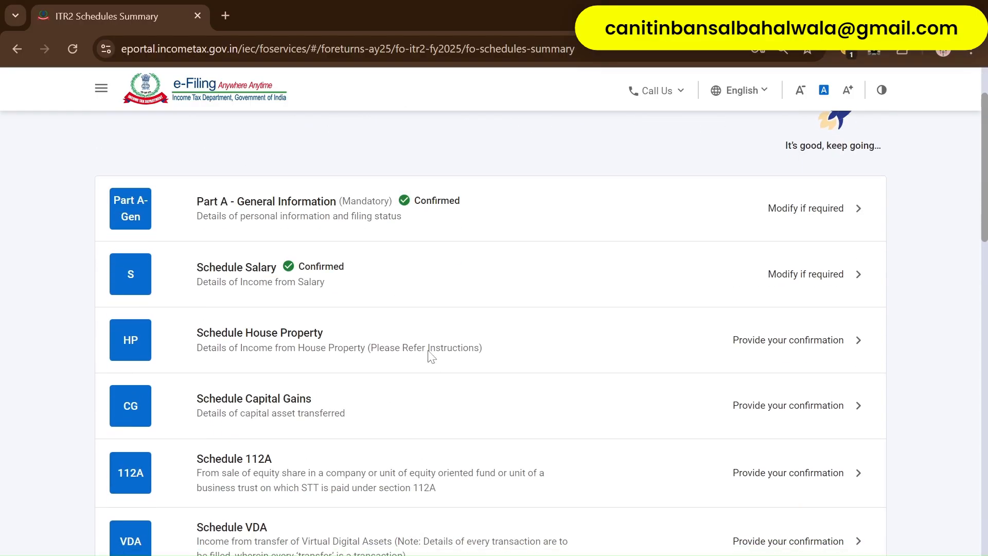
scroll(431, 356, "down", 2)
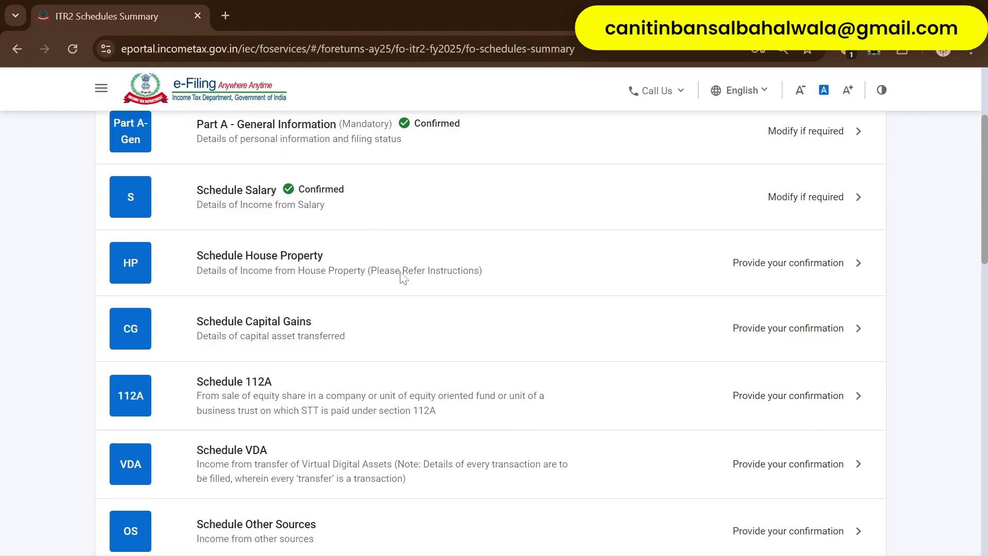
left_click(332, 264)
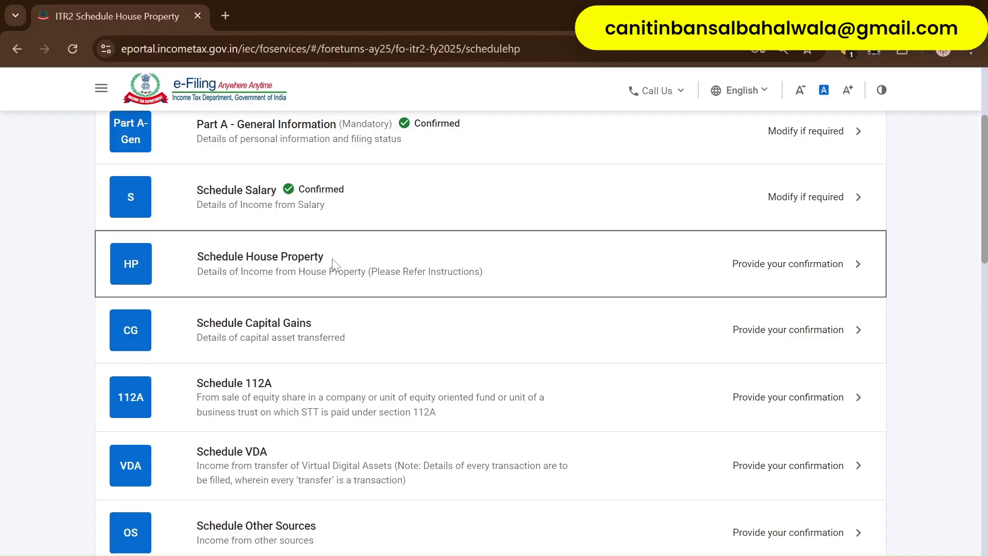
left_click(334, 261)
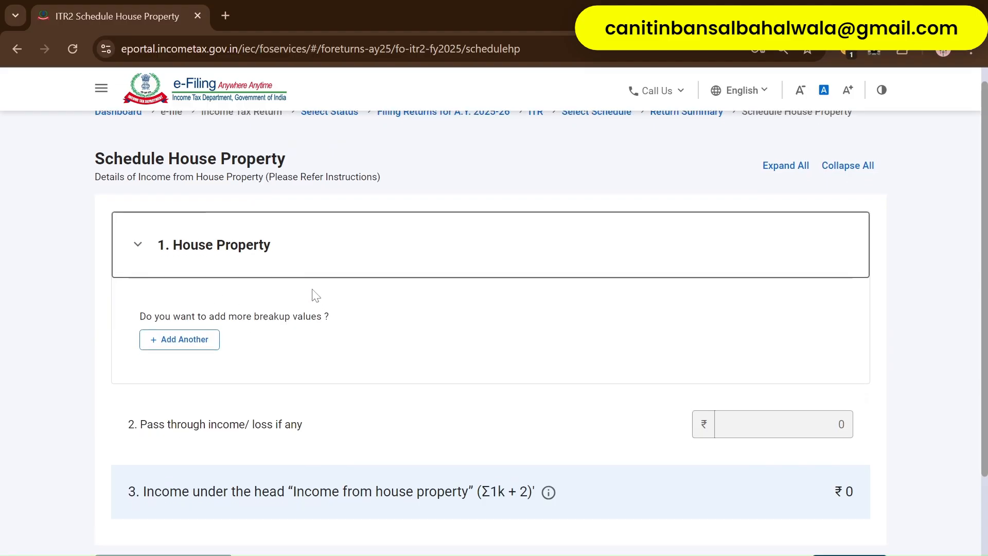
scroll(311, 291, "down", 2)
left_click(180, 267)
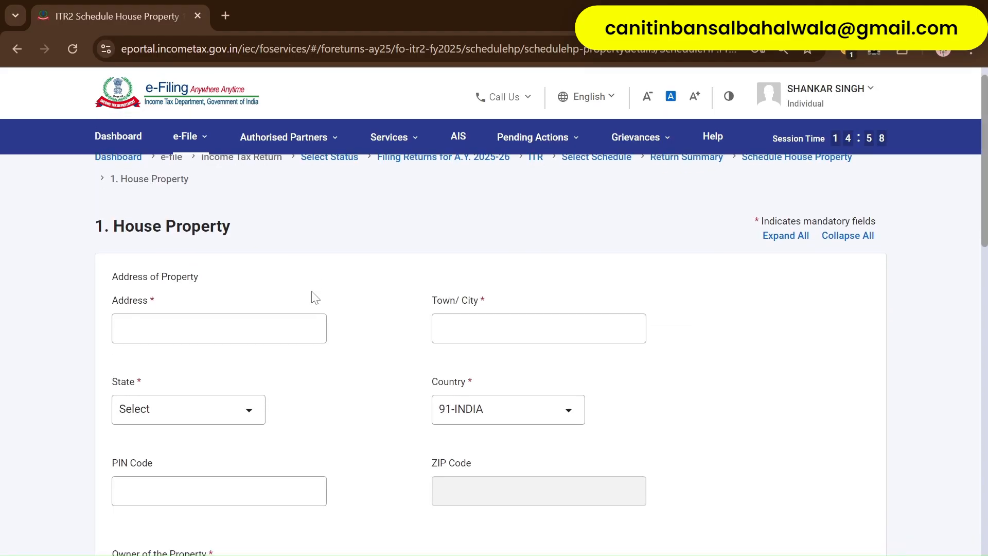
scroll(273, 343, "down", 4)
scroll(283, 350, "down", 4)
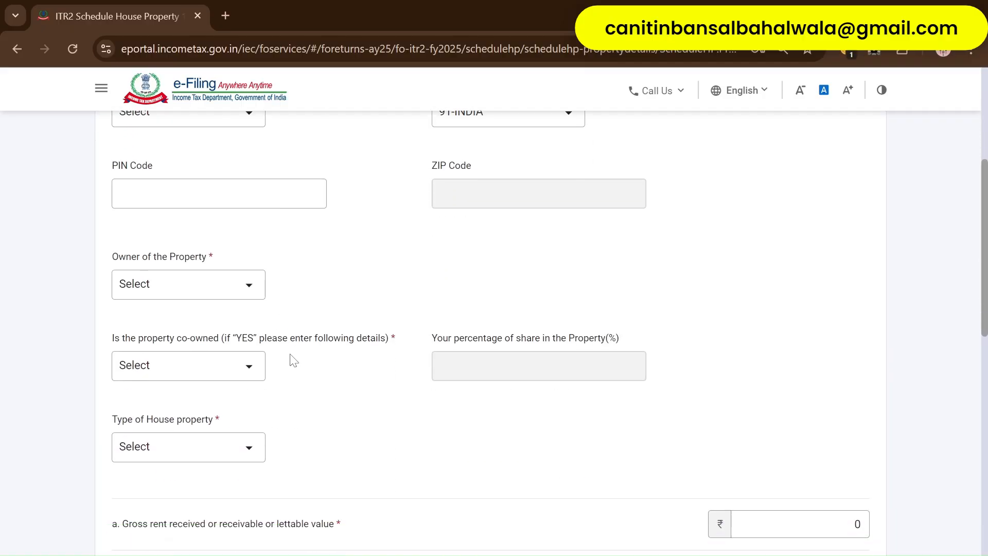
scroll(330, 283, "down", 2)
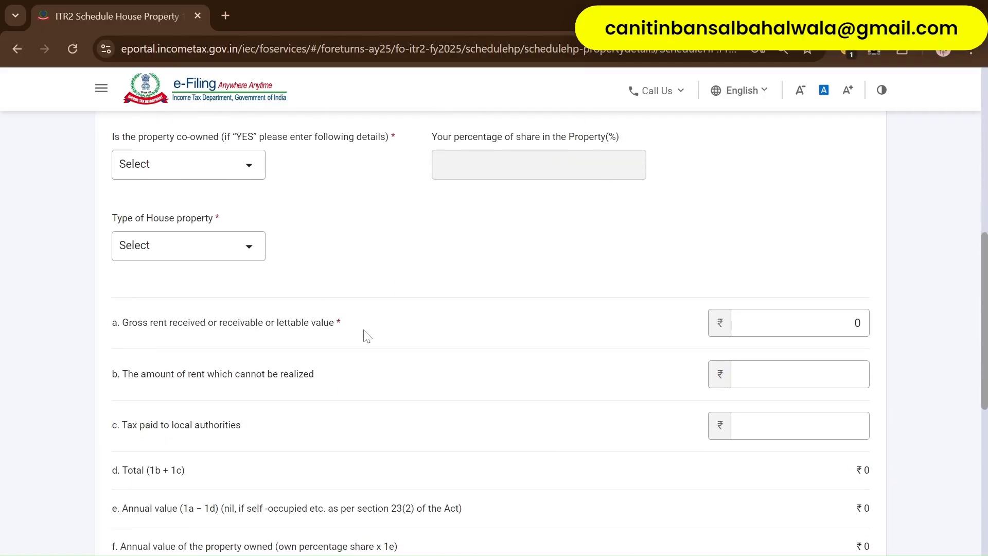
scroll(491, 408, "down", 10)
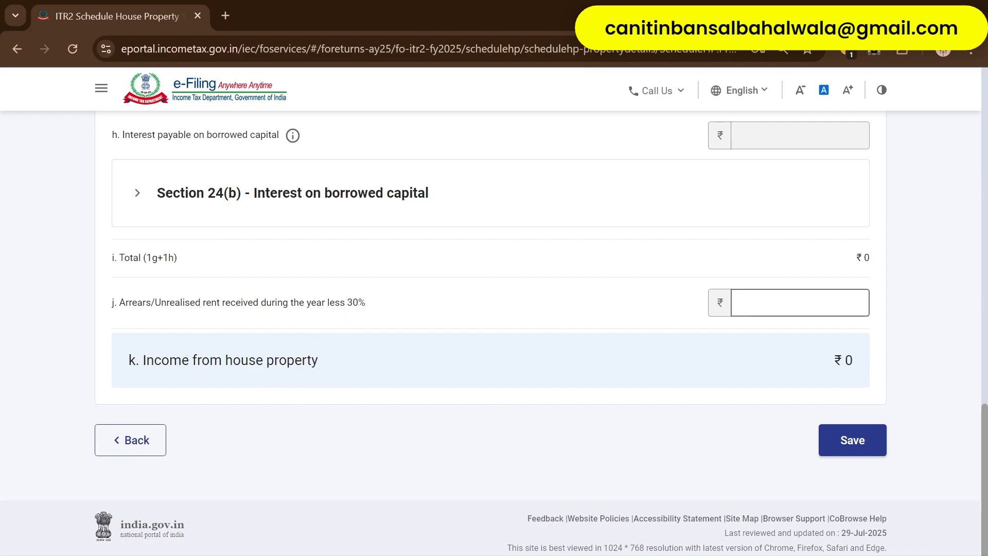
left_click(844, 432)
scroll(412, 339, "down", 2)
scroll(402, 342, "down", 15)
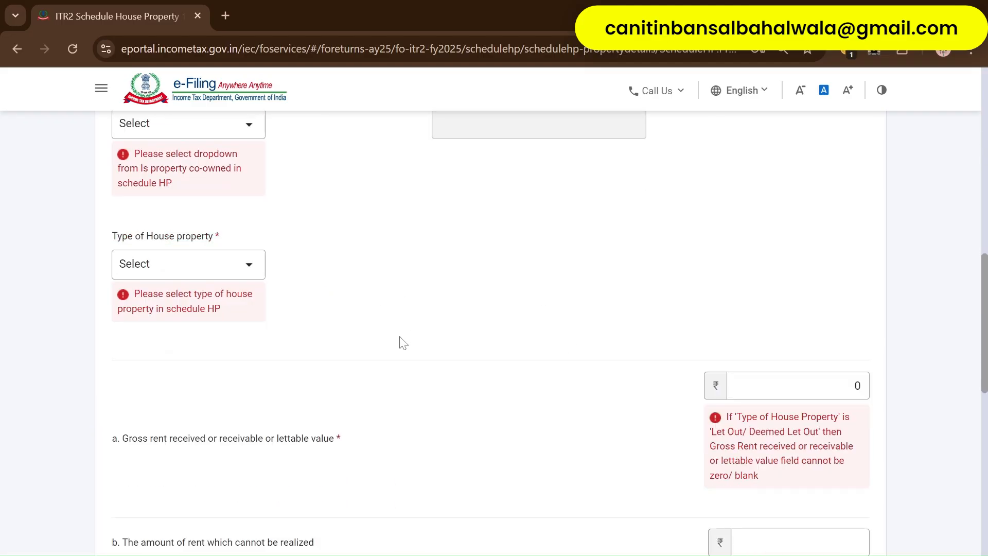
left_click(115, 443)
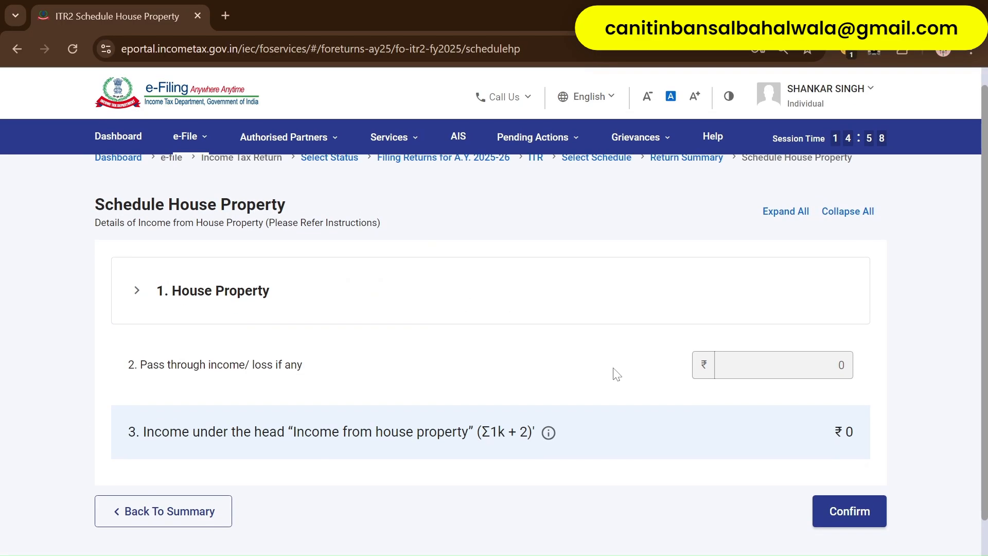
left_click(209, 512)
scroll(592, 420, "down", 3)
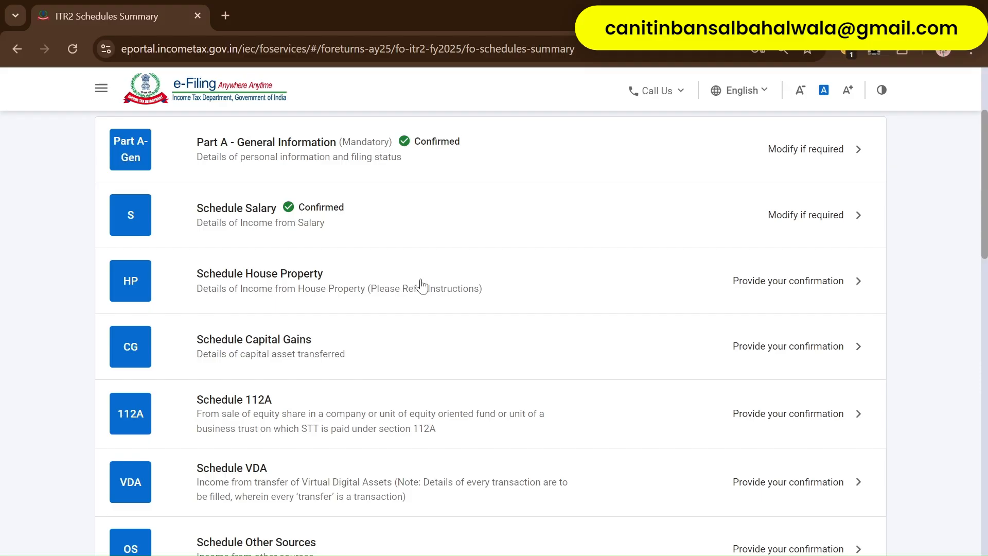
- Open the Capital Gains schedule and dismiss the section 234C interest notice
scroll(421, 285, "down", 3)
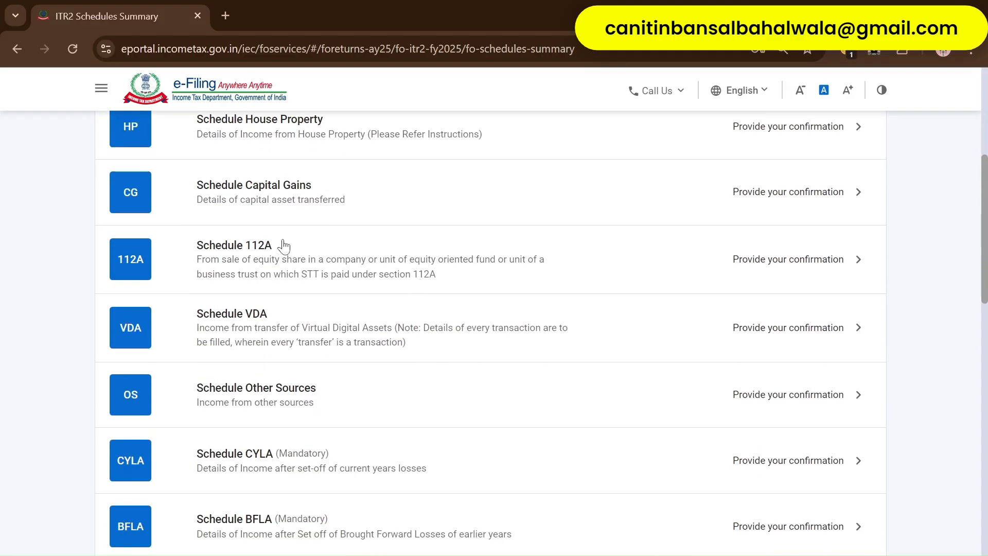
left_click(380, 202)
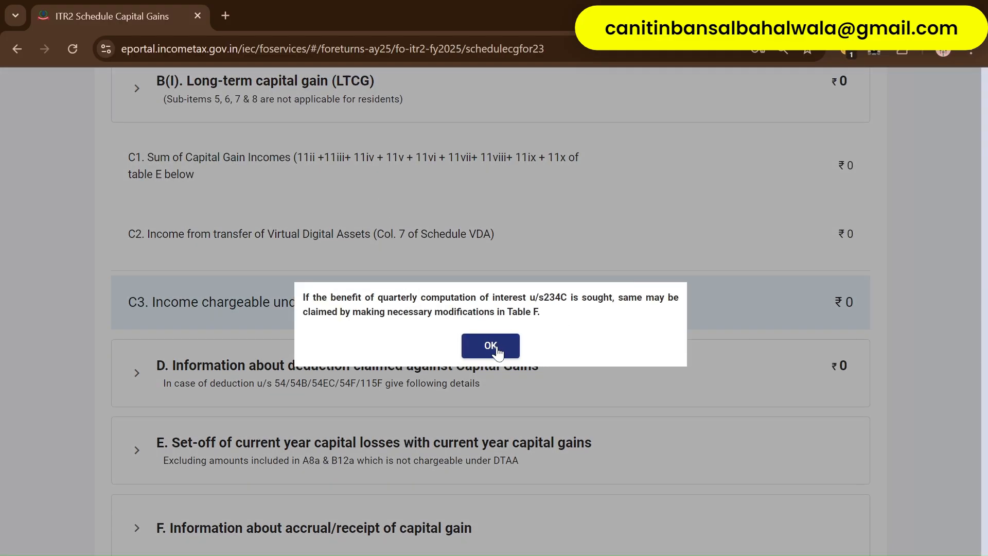
left_click(492, 347)
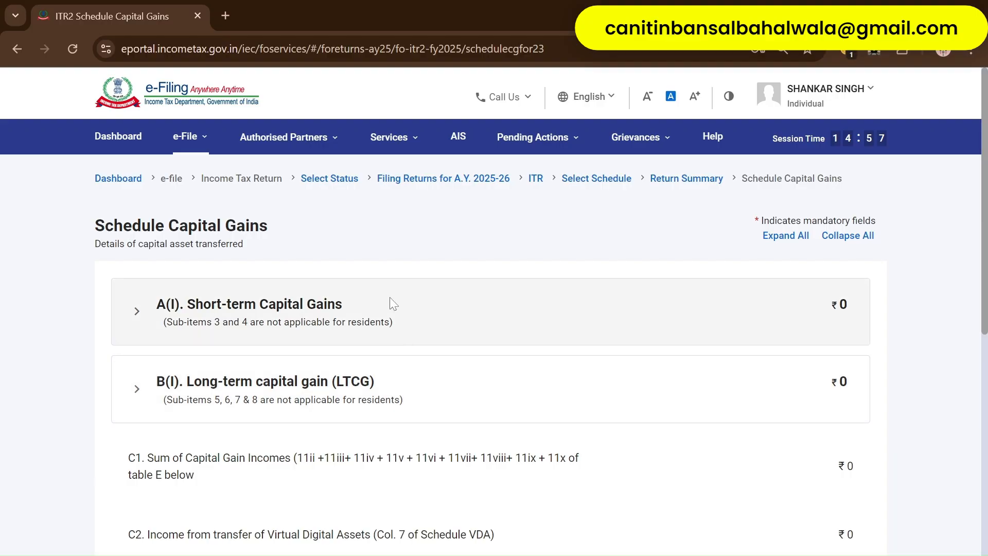
- Add a new short-term capital gains entry for sale of land or building
left_click(391, 309)
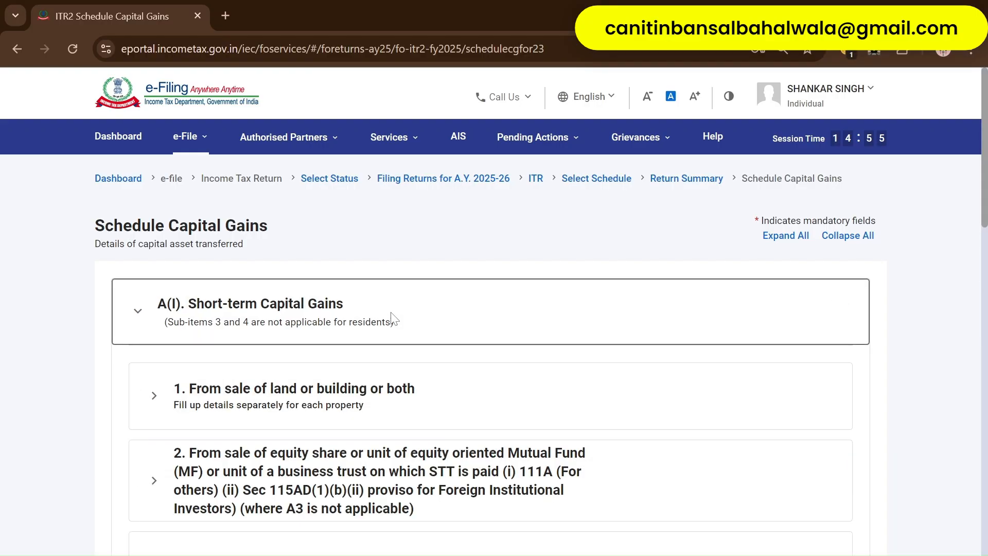
scroll(339, 405, "down", 2)
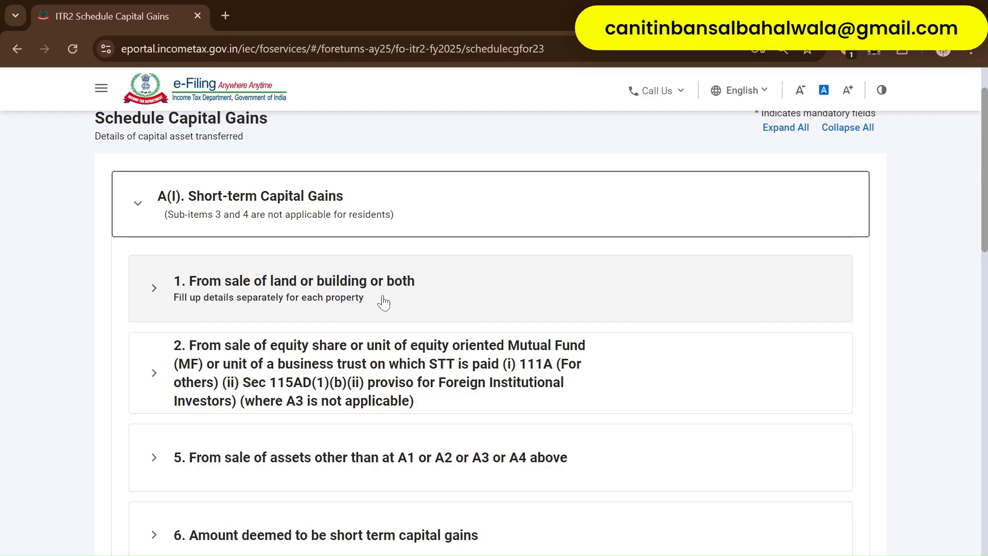
left_click(365, 286)
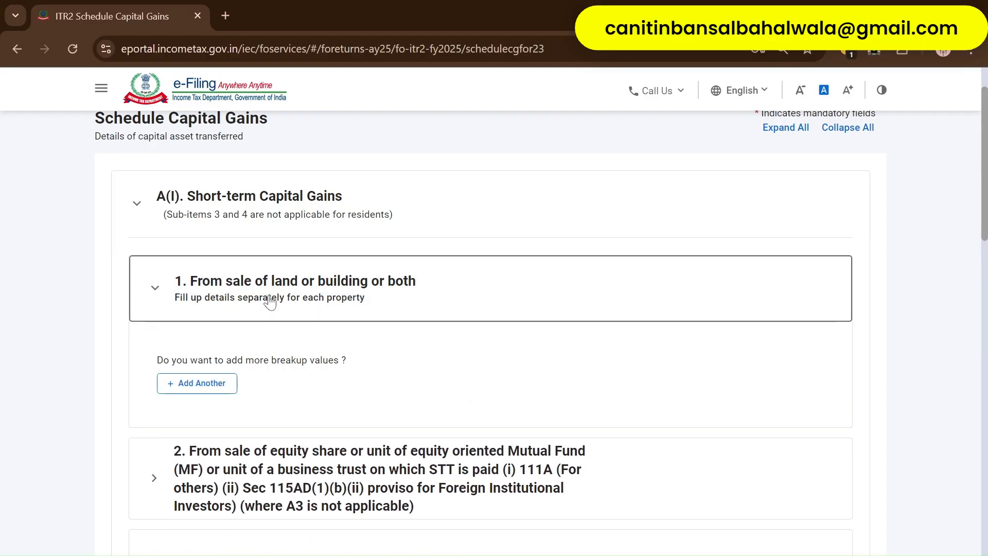
left_click(208, 383)
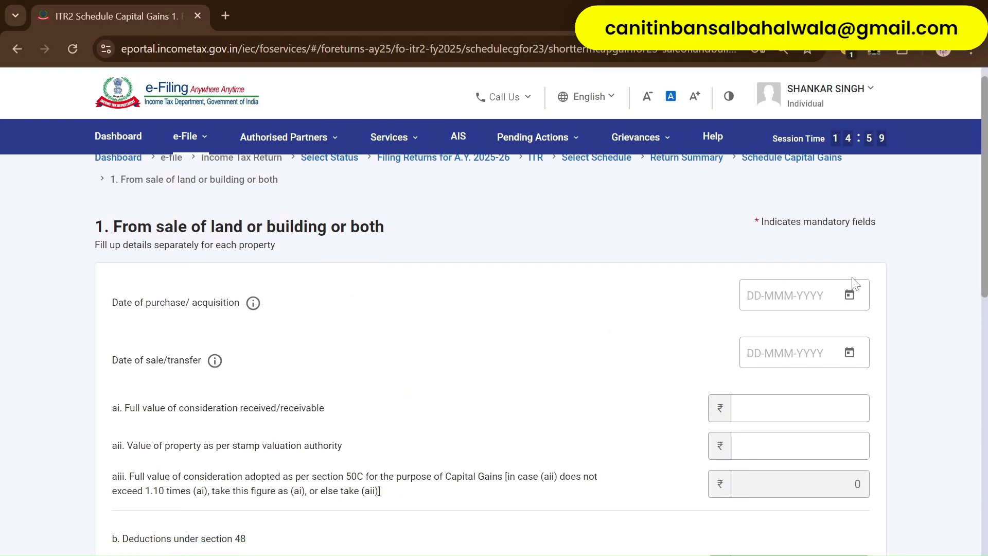
- Save the land or building sale entry with all values left at 0
scroll(514, 393, "down", 2)
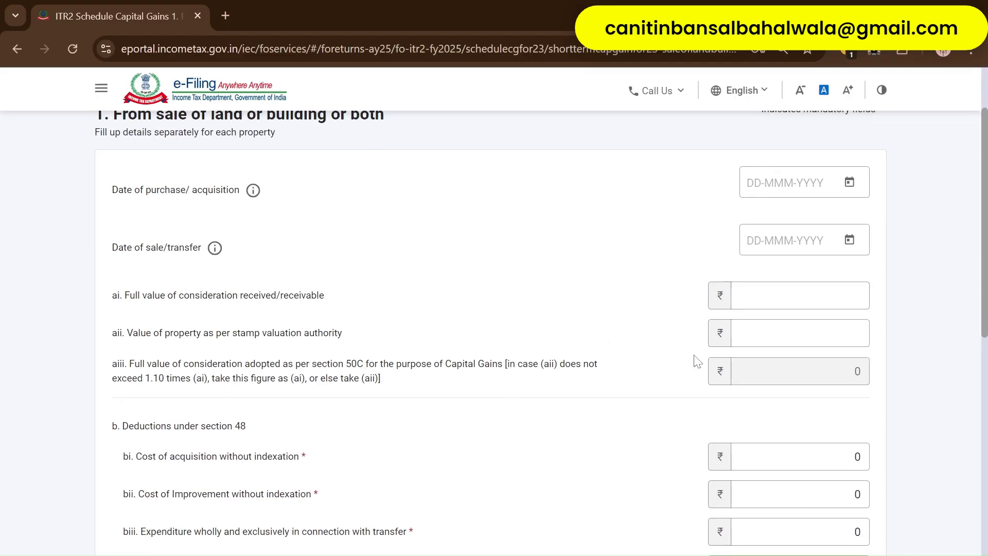
left_click(787, 334)
scroll(475, 437, "down", 3)
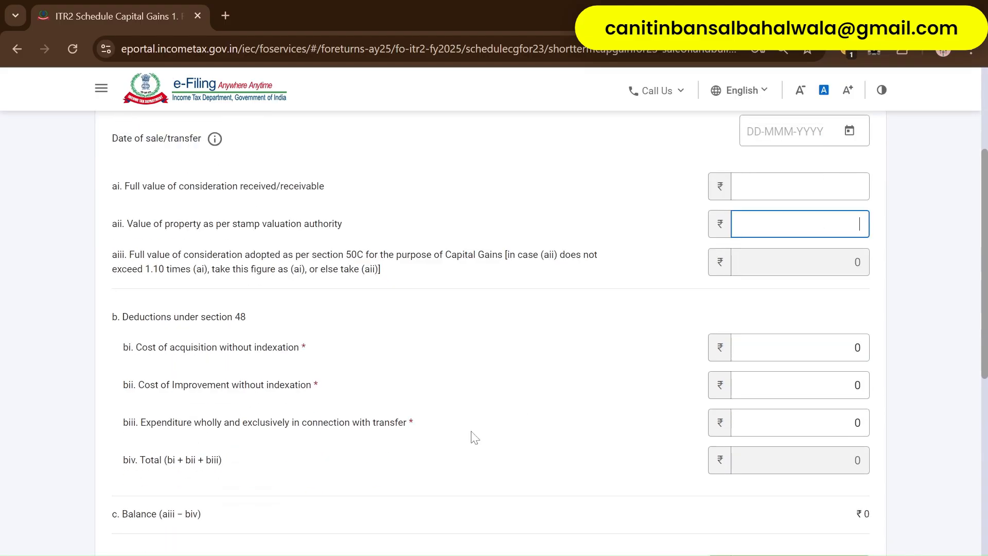
left_click_drag(107, 265, 404, 393)
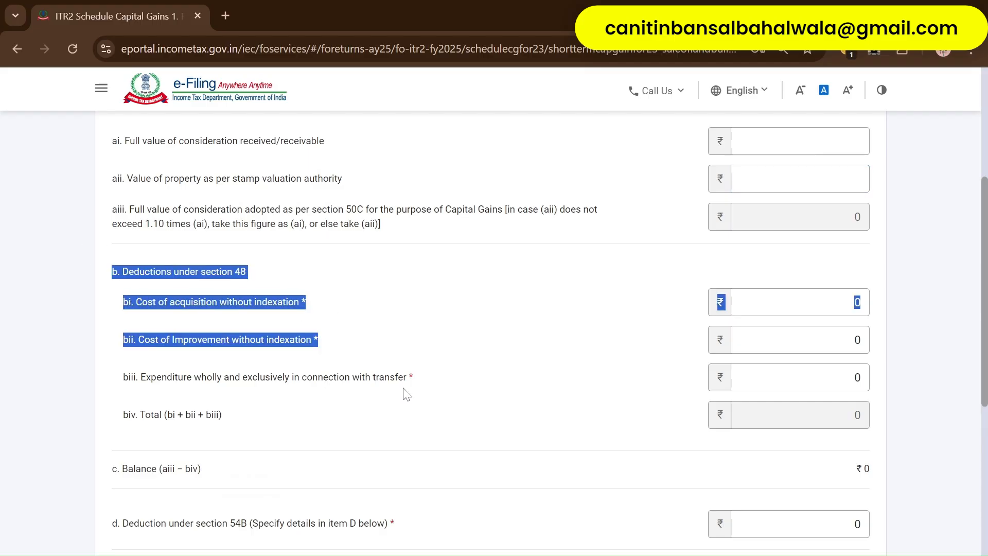
left_click(279, 327)
left_click(854, 302)
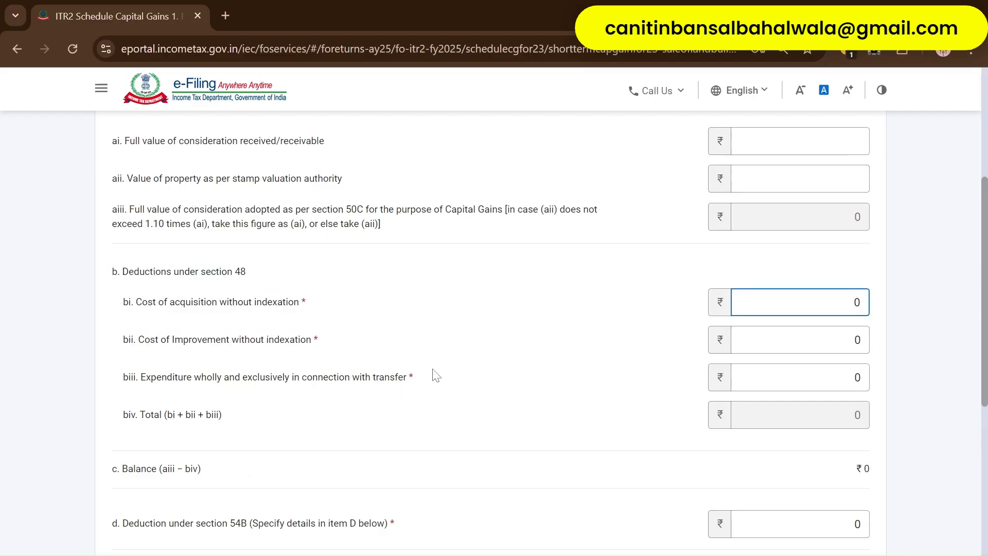
scroll(296, 367, "down", 2)
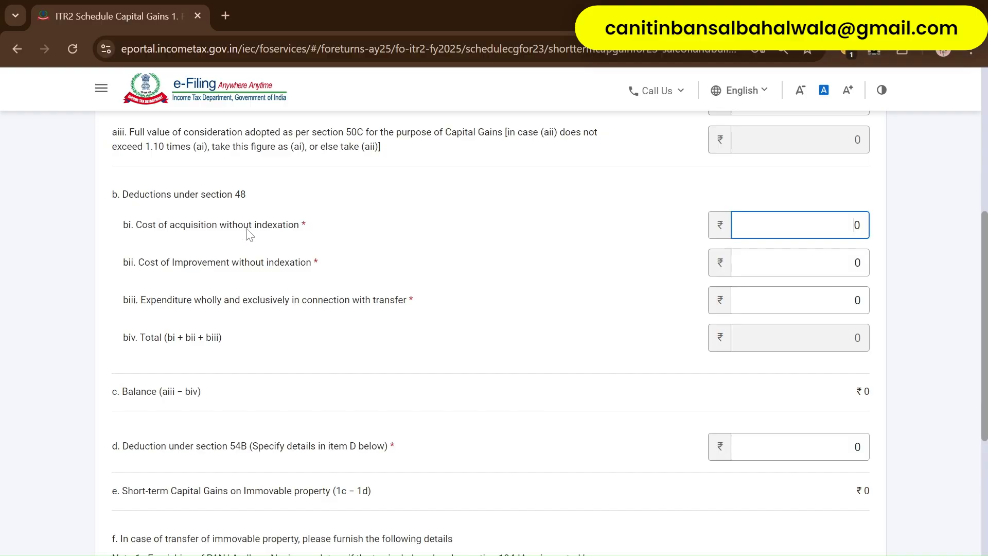
scroll(298, 359, "down", 3)
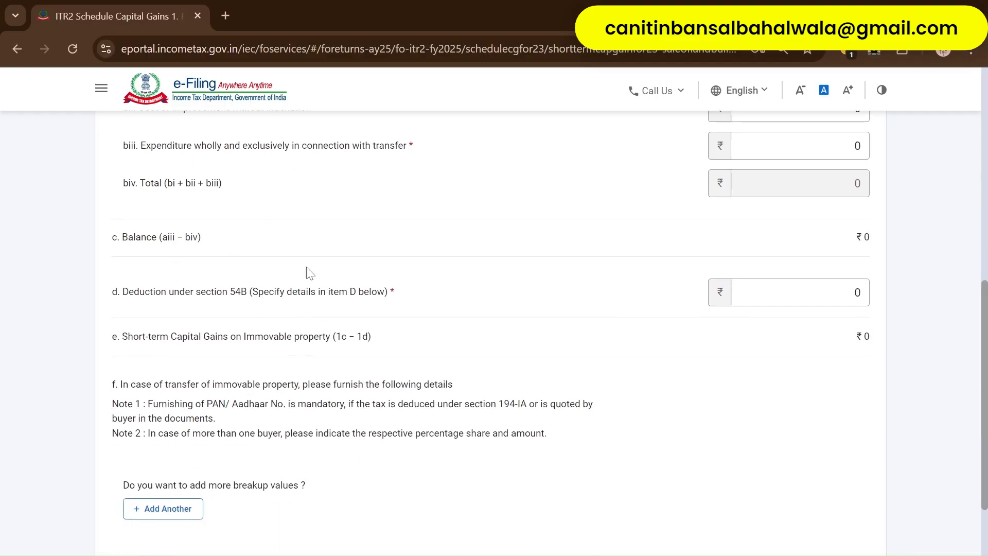
scroll(249, 386, "up", 1)
scroll(247, 402, "down", 3)
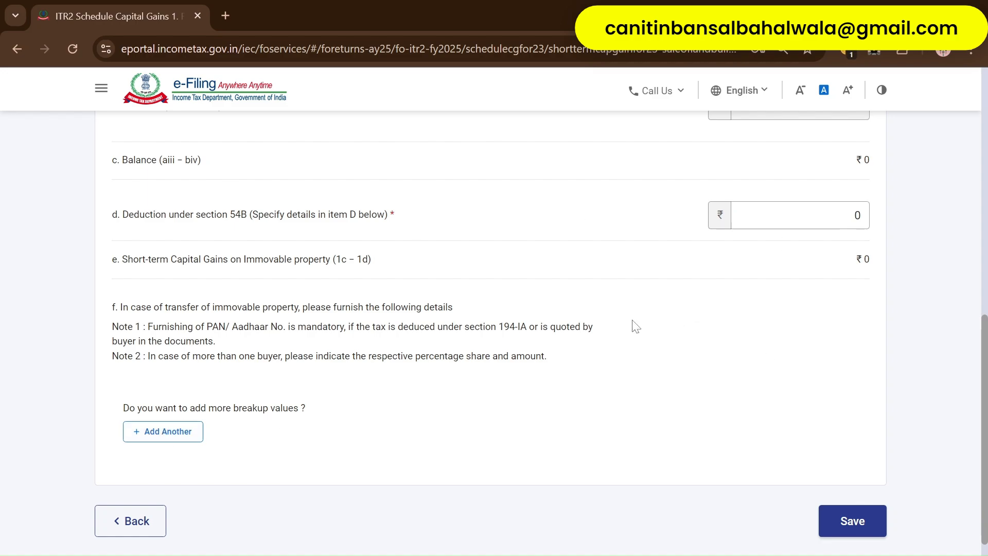
left_click(858, 527)
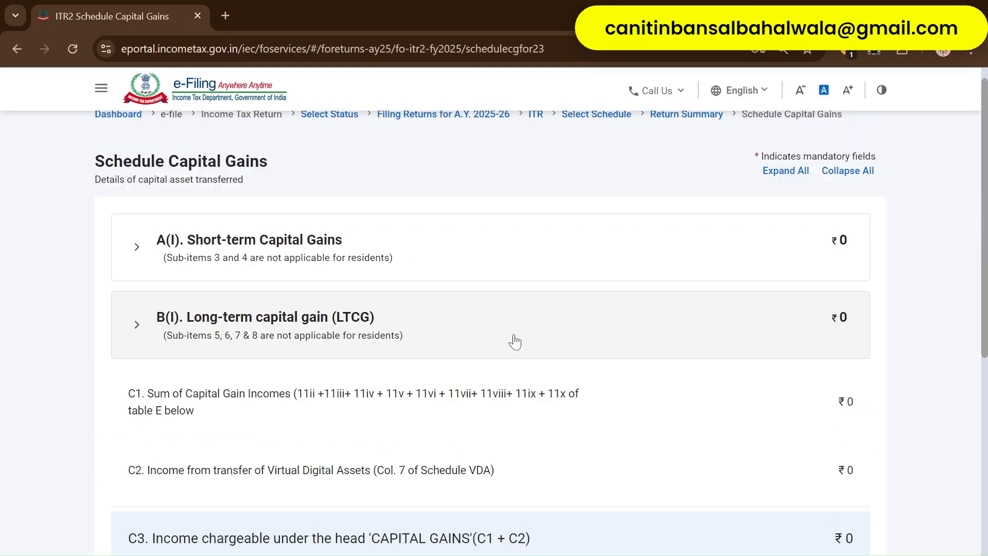
- Add a new short-term gains breakup under item 2, STT-paid equity shares and mutual funds
left_click(342, 245)
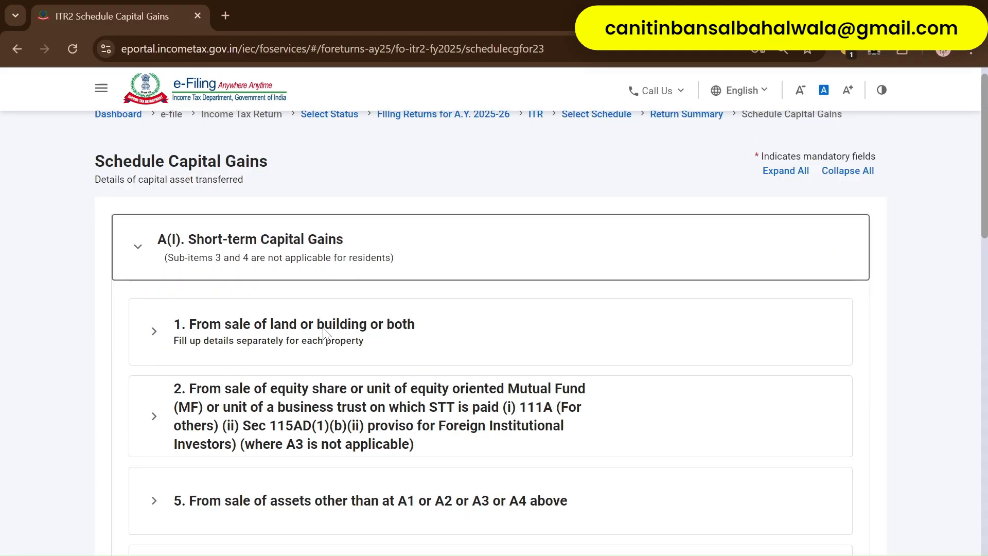
scroll(330, 395, "down", 3)
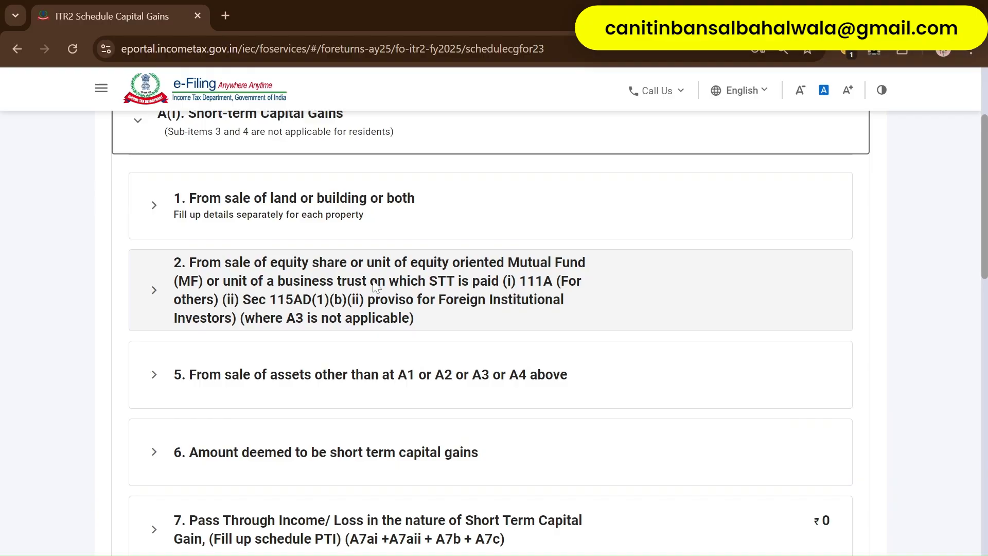
scroll(221, 169, "up", 4)
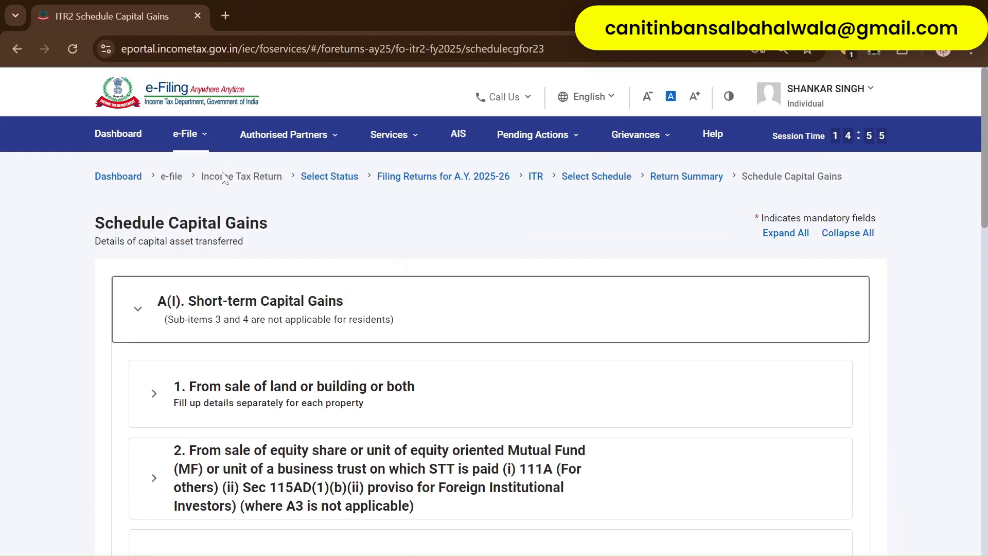
left_click(139, 315)
scroll(315, 324, "down", 2)
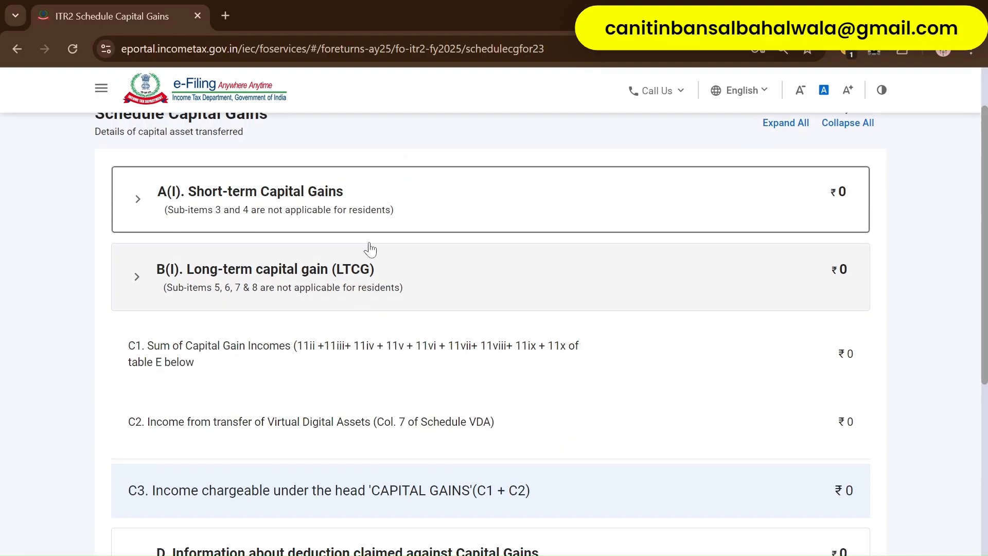
left_click(378, 206)
scroll(282, 355, "down", 2)
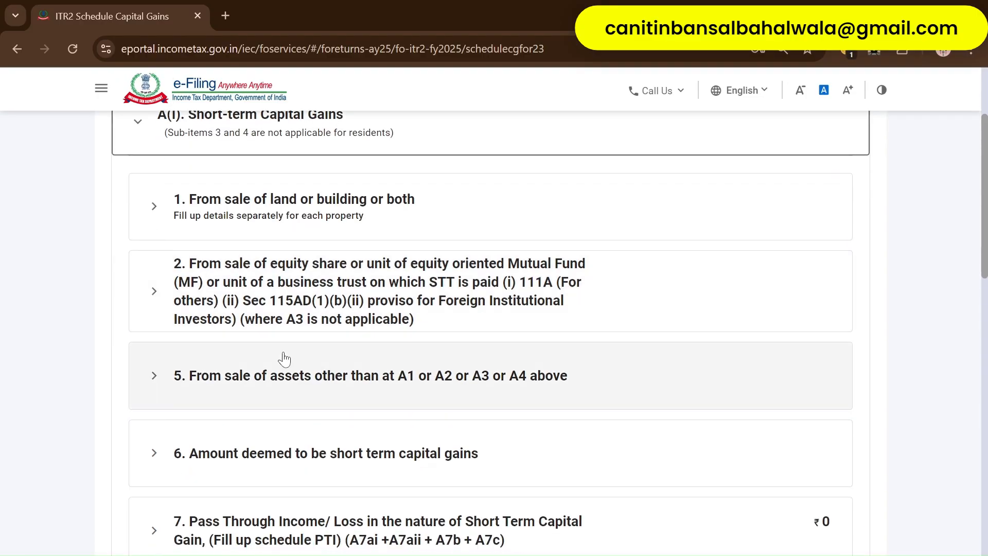
left_click(418, 287)
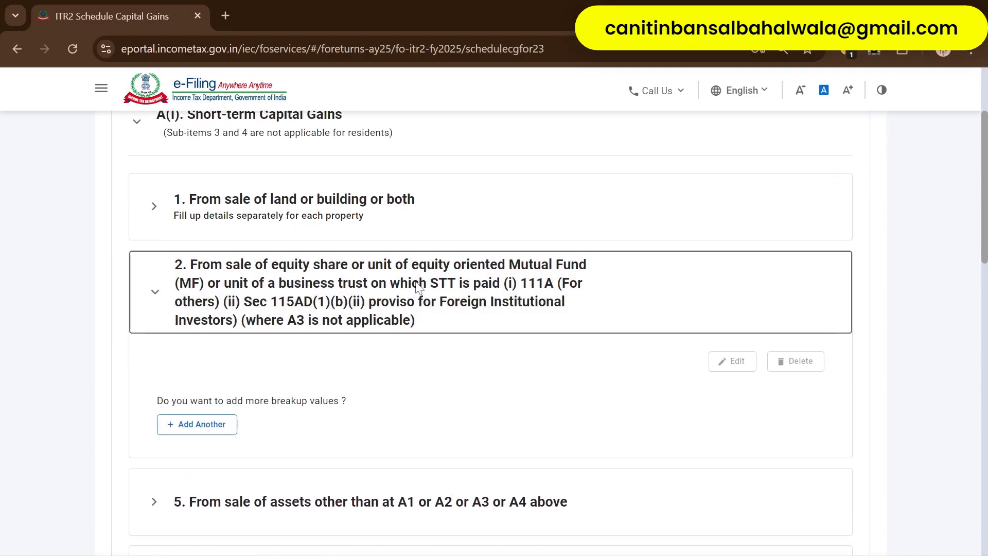
left_click(204, 430)
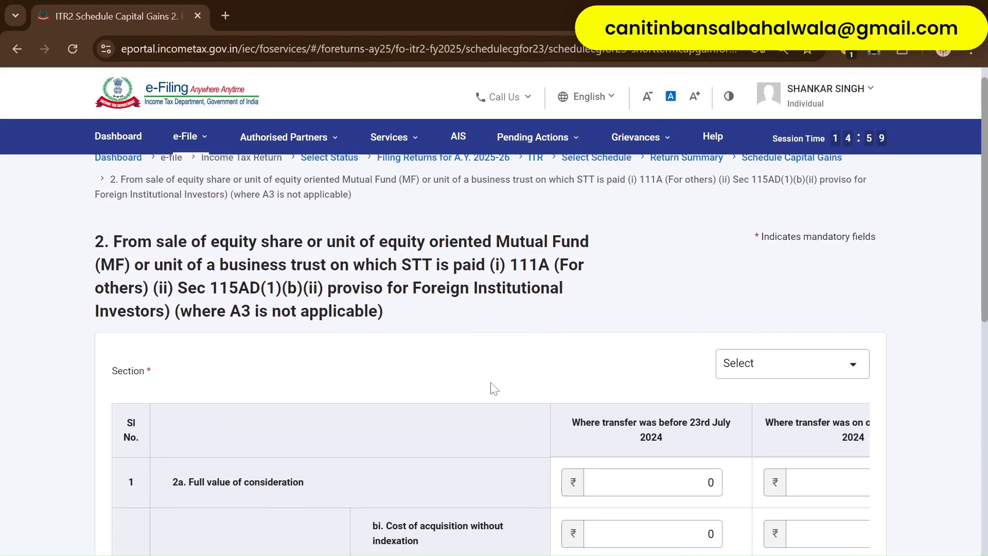
key("ctrl+minus")
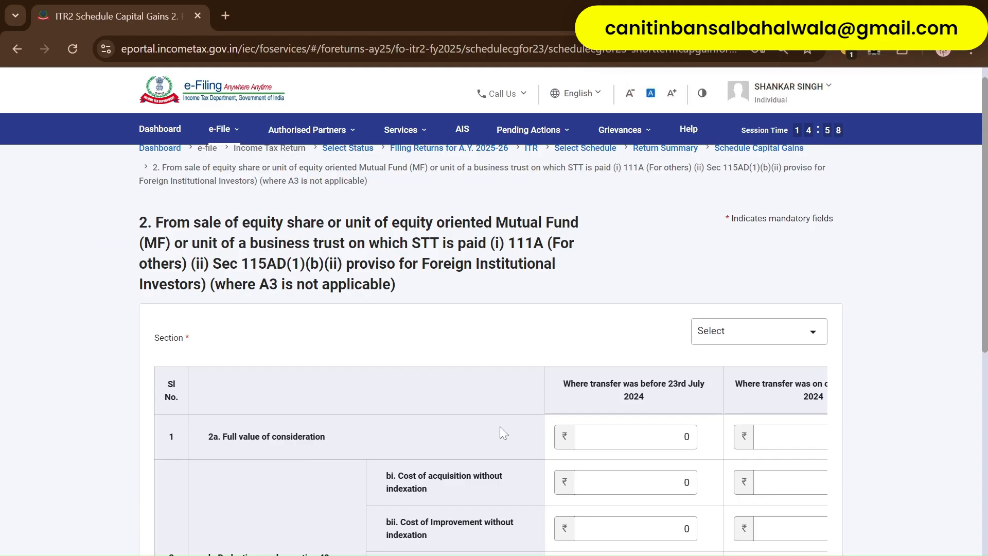
scroll(499, 426, "right", 2)
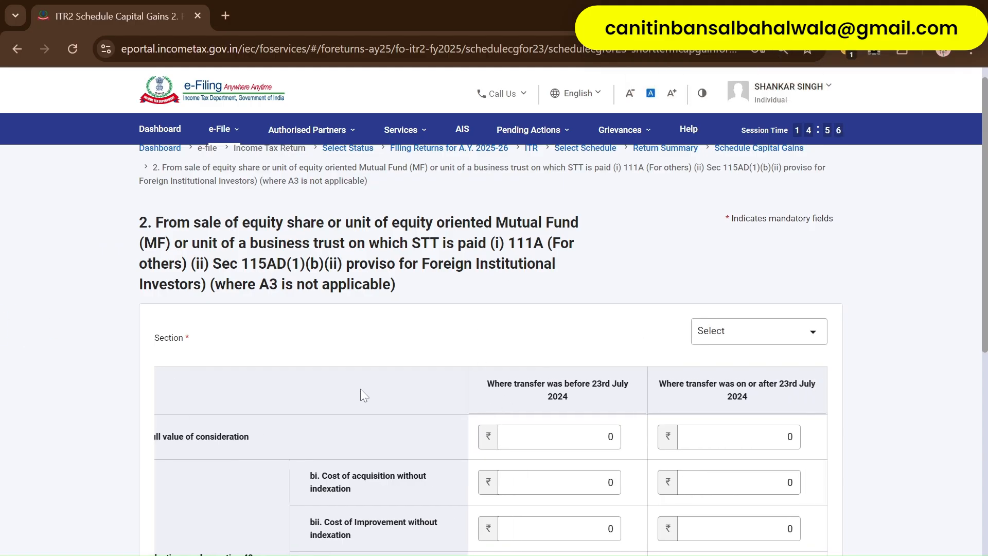
left_click_drag(486, 383, 621, 414)
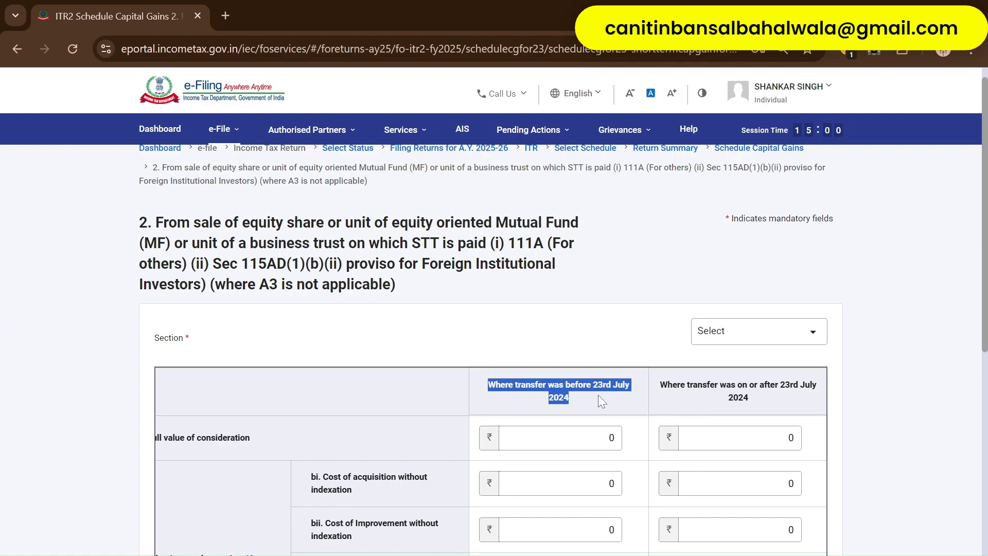
left_click(599, 397)
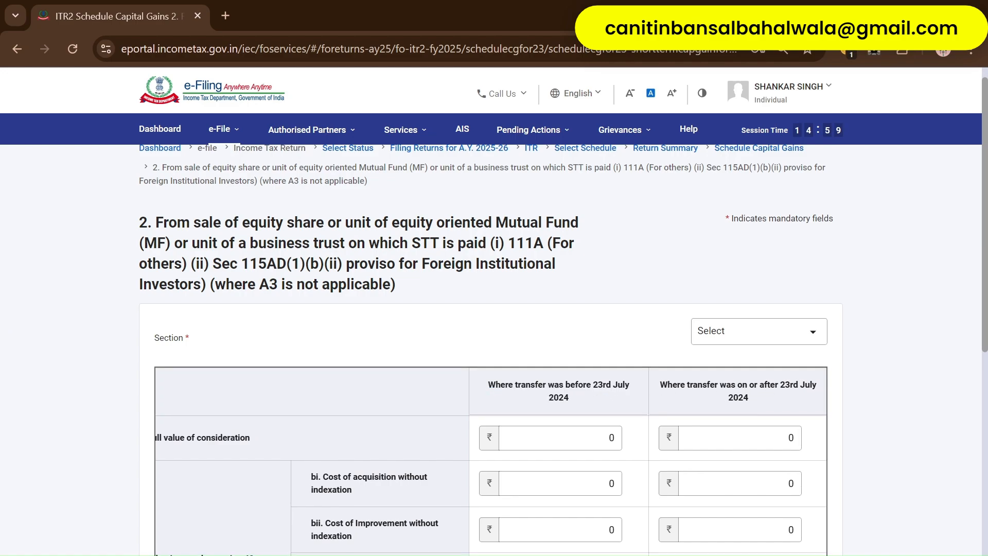
left_click_drag(779, 385, 783, 402)
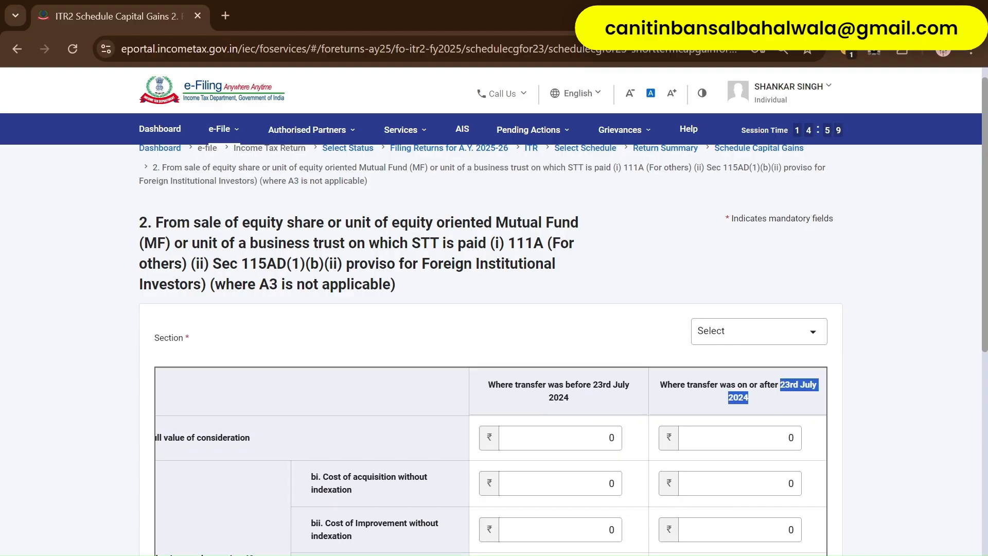
scroll(709, 292, "down", 2)
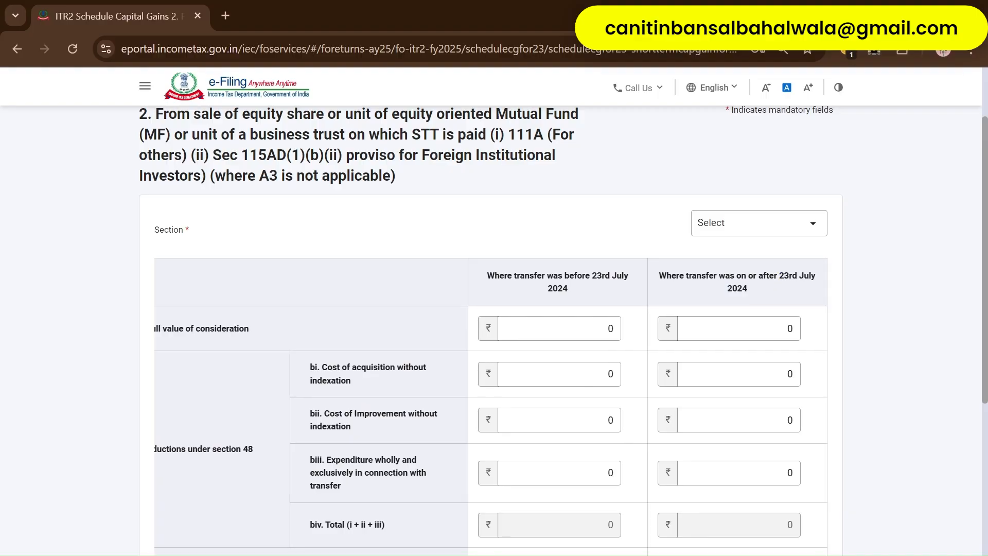
triple_click(789, 289)
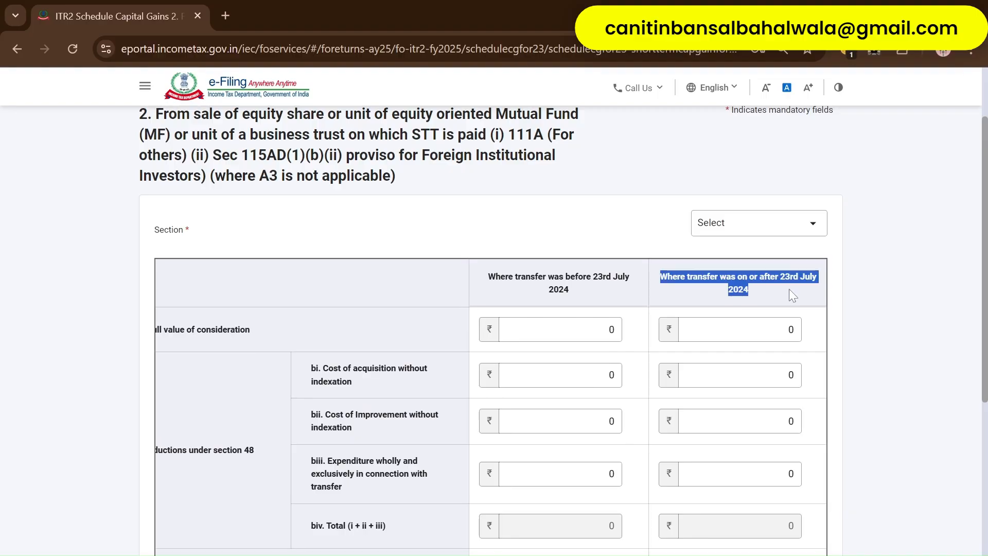
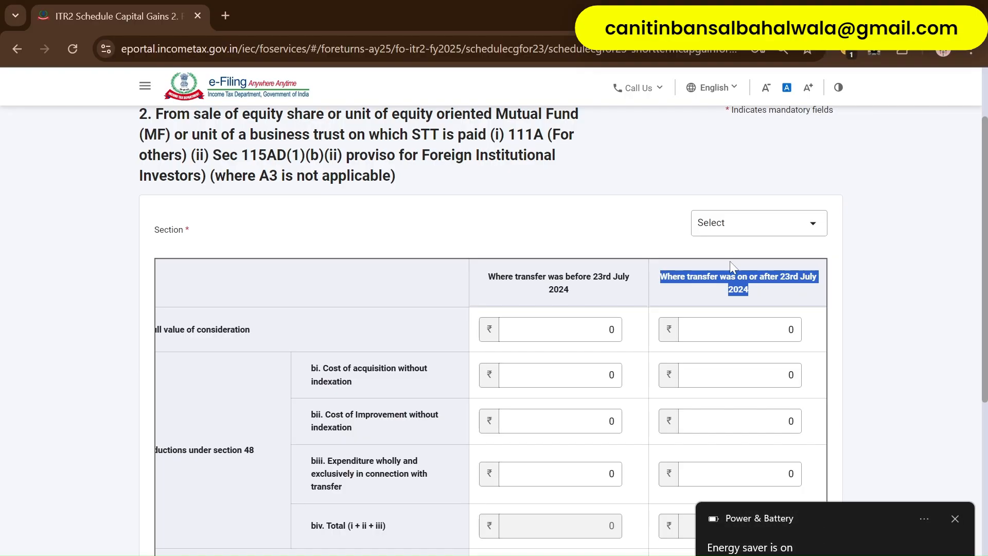
- Review the STT-paid equity shares heading and the available Section options
left_click(569, 206)
left_click(775, 232)
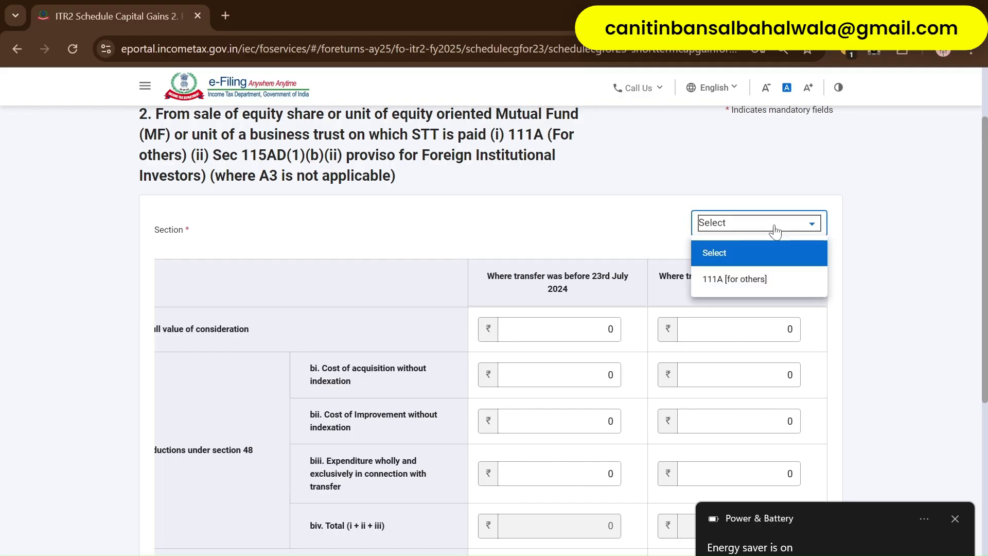
left_click(588, 232)
scroll(232, 299, "down", 5)
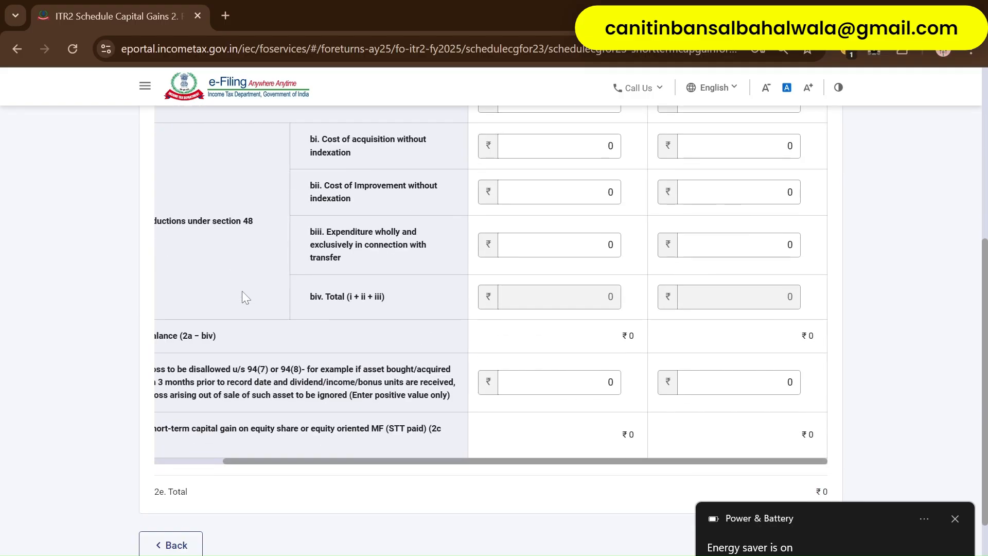
scroll(241, 297, "up", 6)
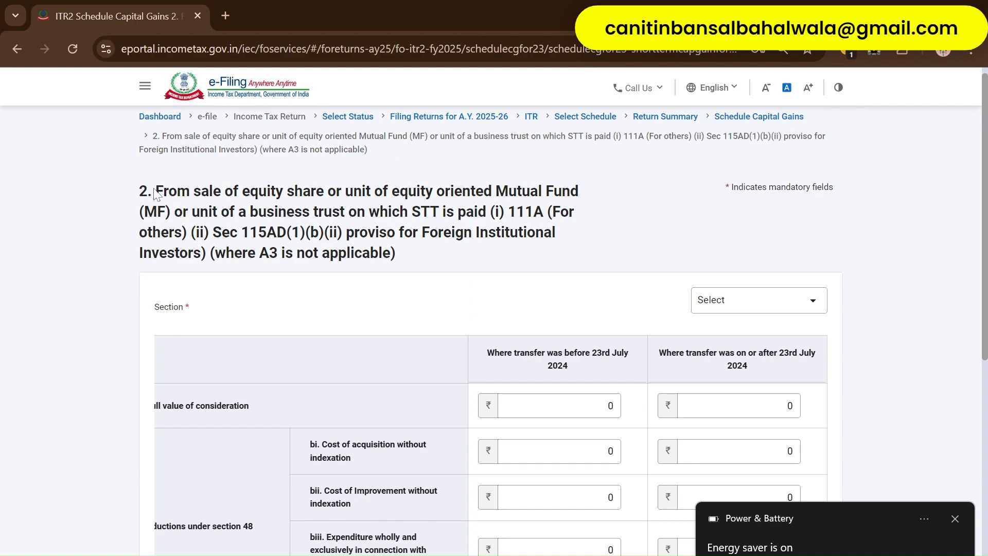
left_click_drag(154, 192, 335, 195)
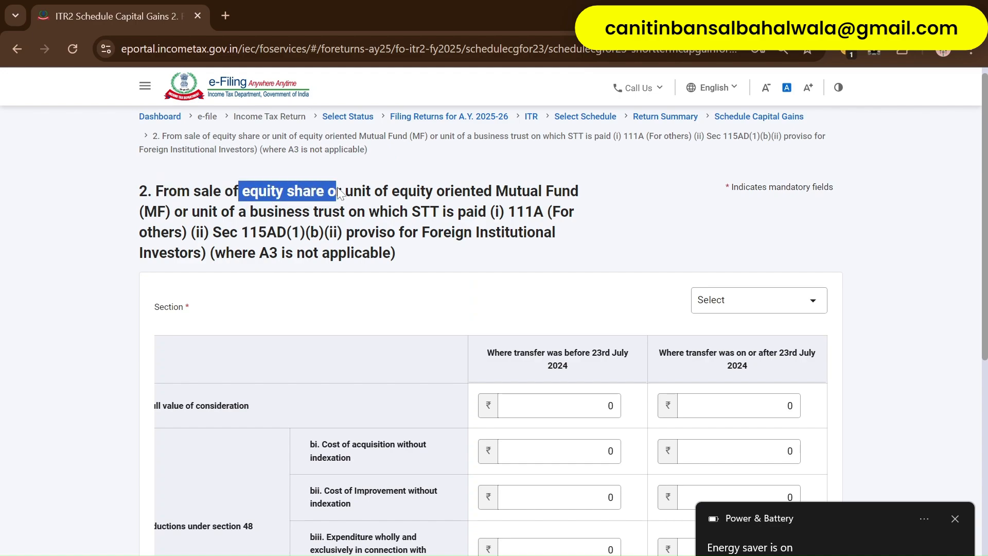
left_click(957, 518)
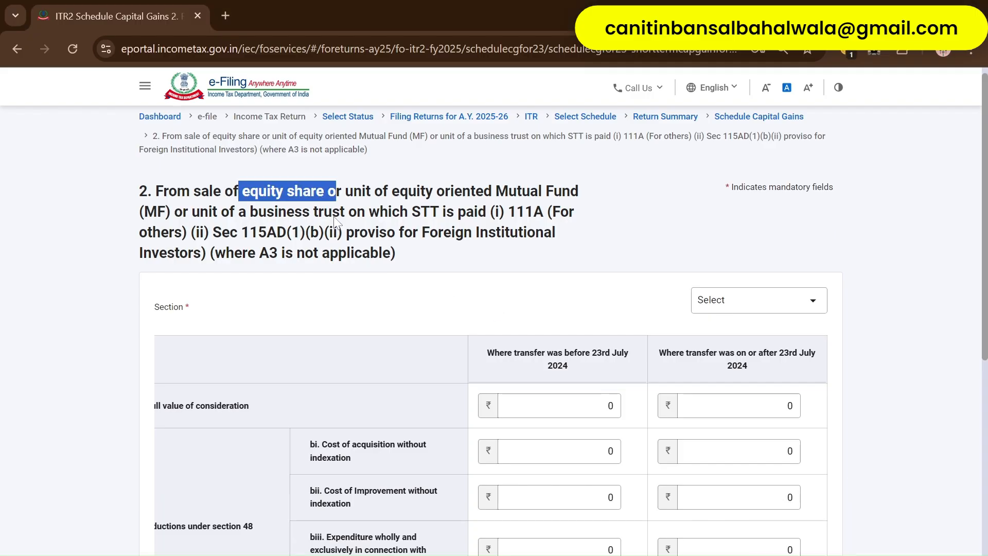
left_click_drag(413, 221, 466, 226)
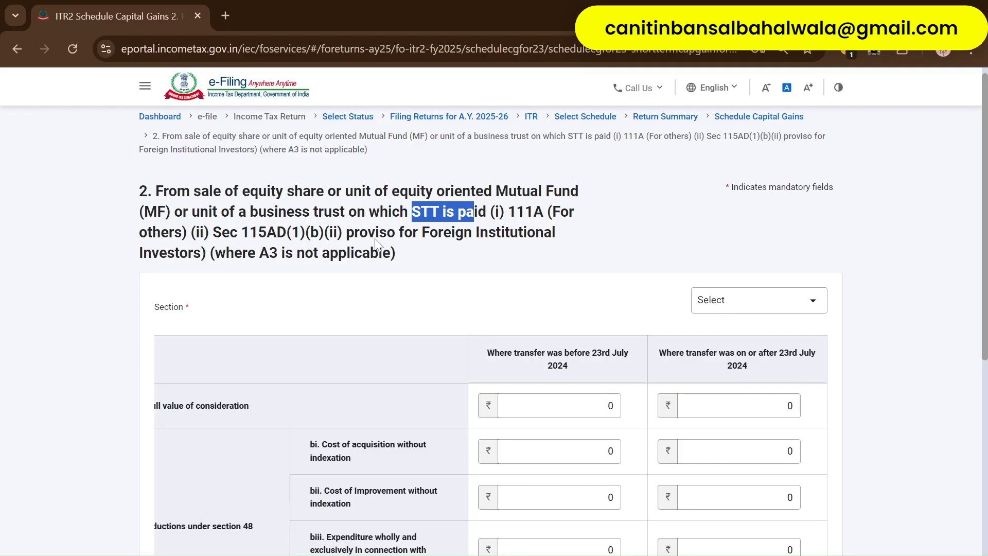
- Set the Section to 111A [for others] and look through the table below
left_click(692, 308)
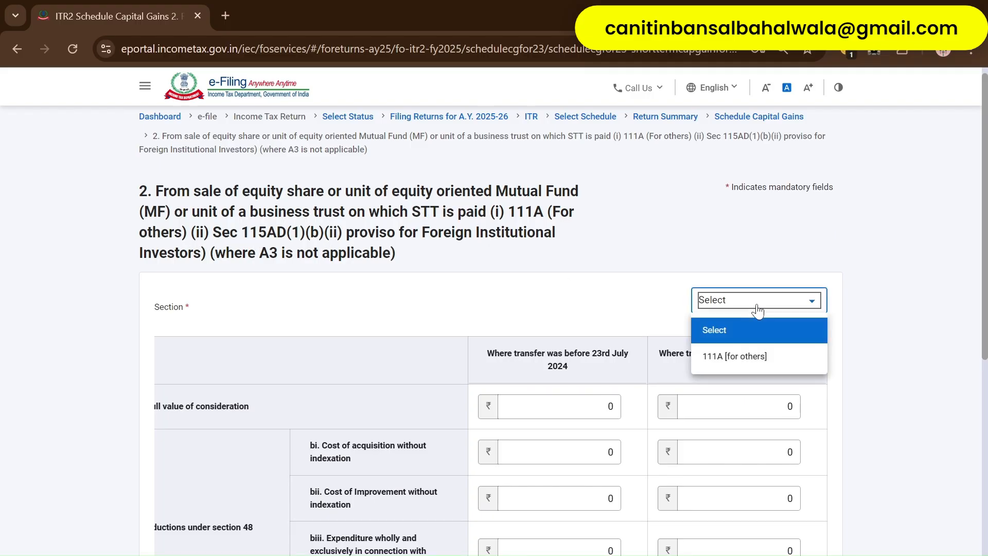
left_click(756, 353)
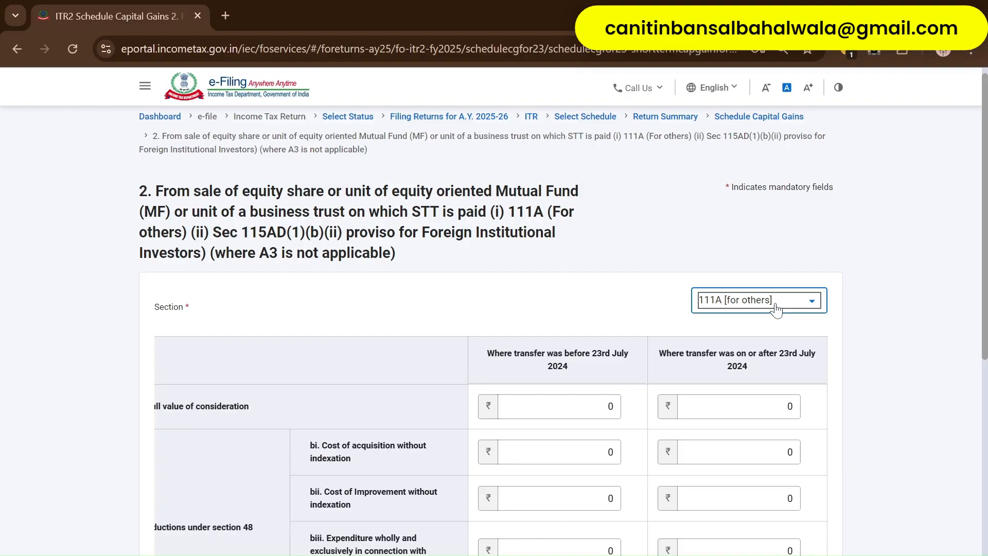
left_click(581, 293)
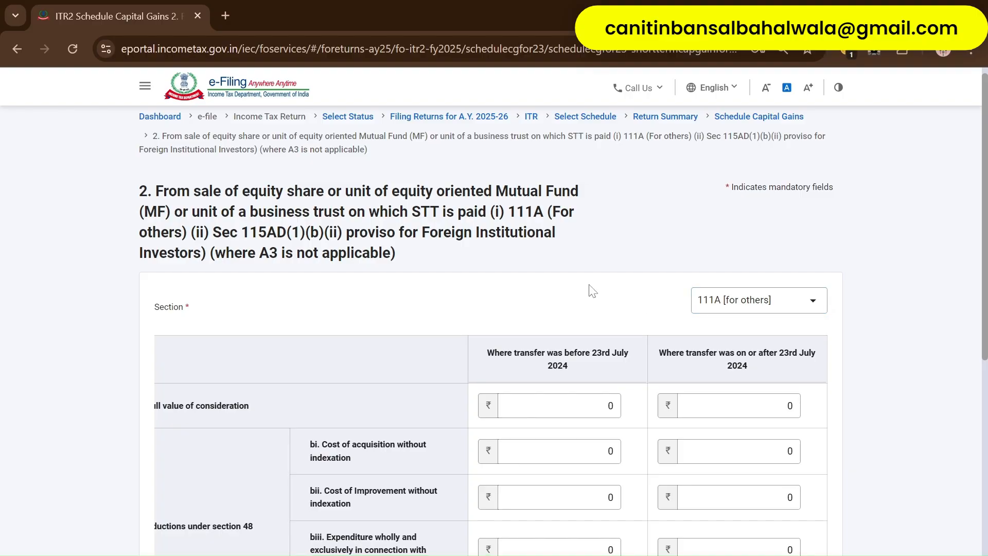
scroll(430, 317, "down", 2)
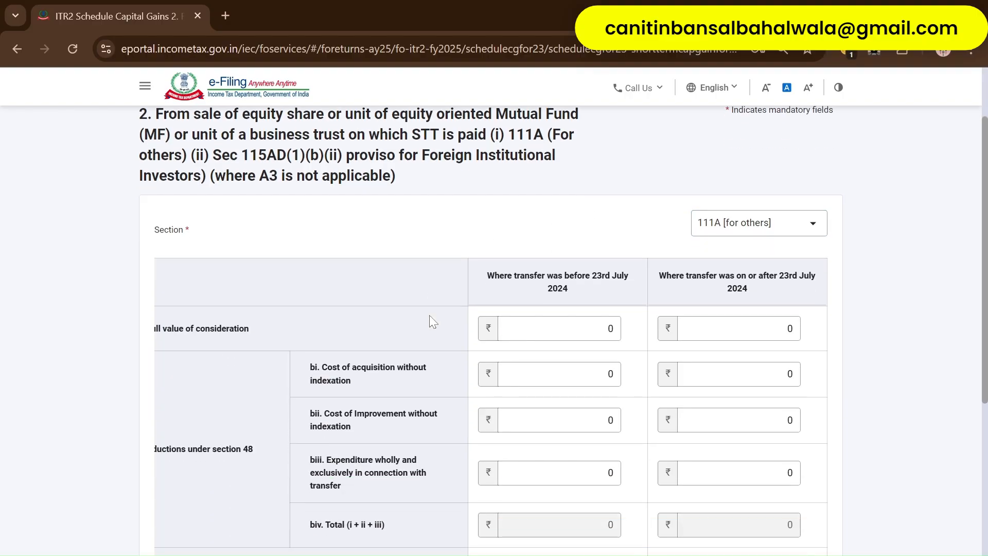
scroll(430, 317, "down", 2)
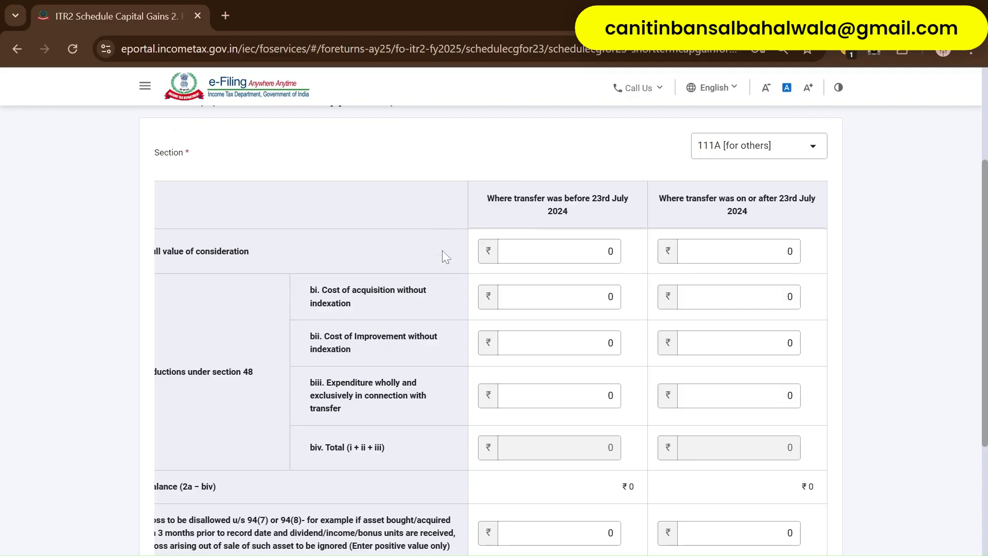
scroll(489, 365, "down", 4)
scroll(498, 355, "up", 4)
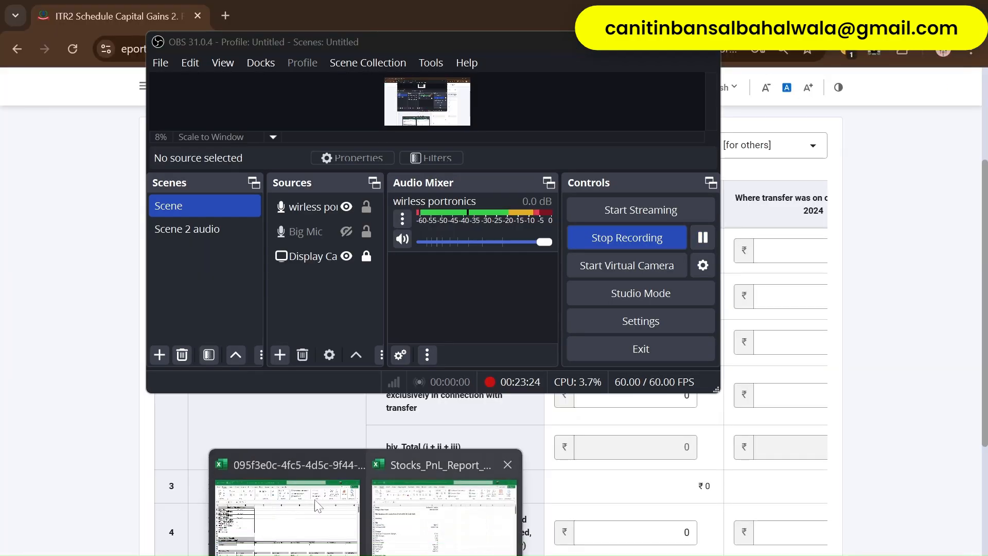
- Bring up the Angel One P&L workbook on its Summary sheet
left_click(304, 510)
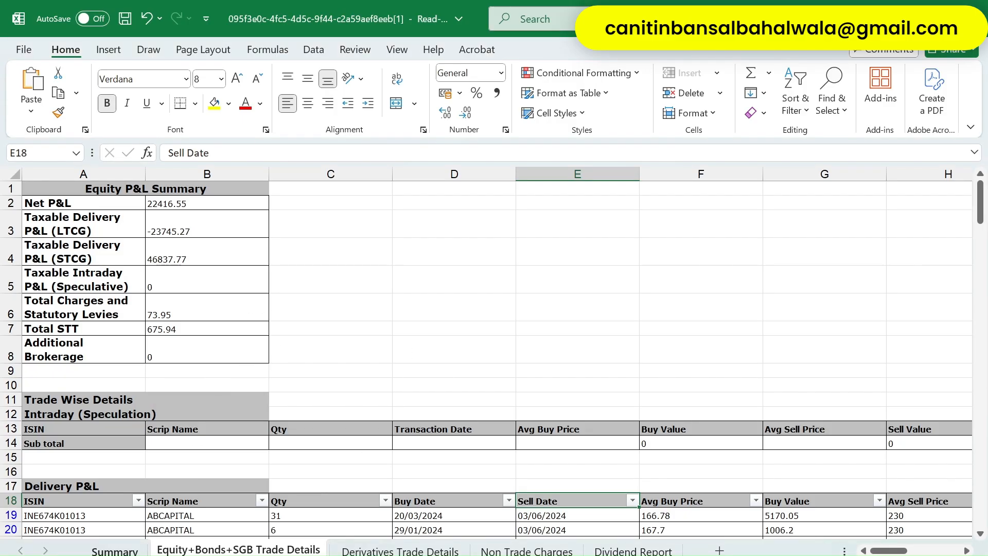
left_click(114, 550)
scroll(194, 360, "up", 3)
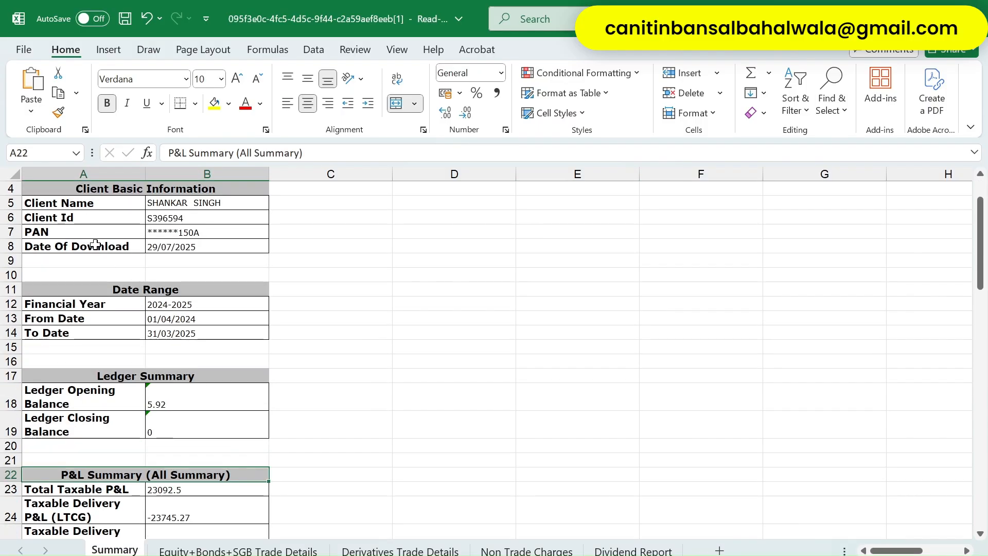
scroll(82, 214, "up", 1)
left_click(57, 191)
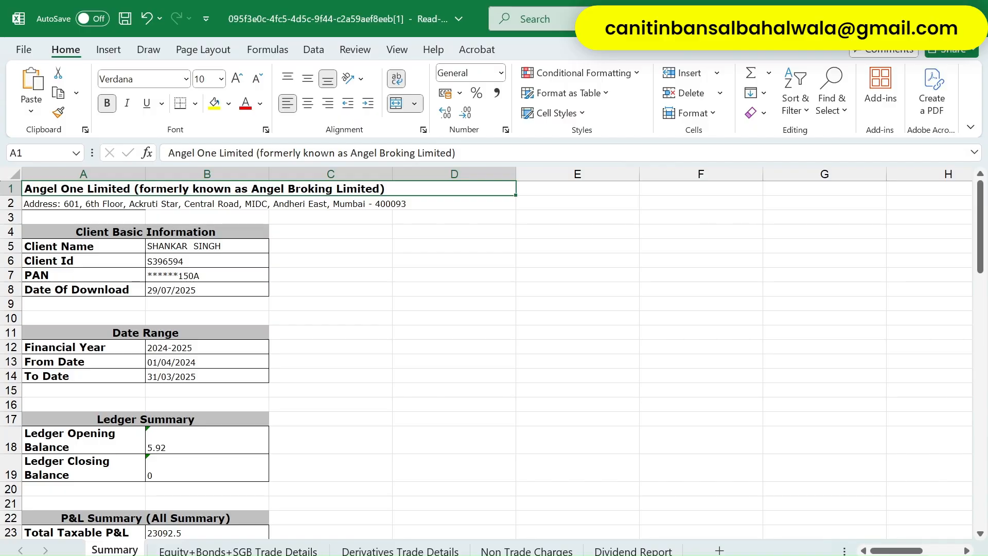
- Glance through the other stock P&L report workbook, then minimise it
left_click(423, 530)
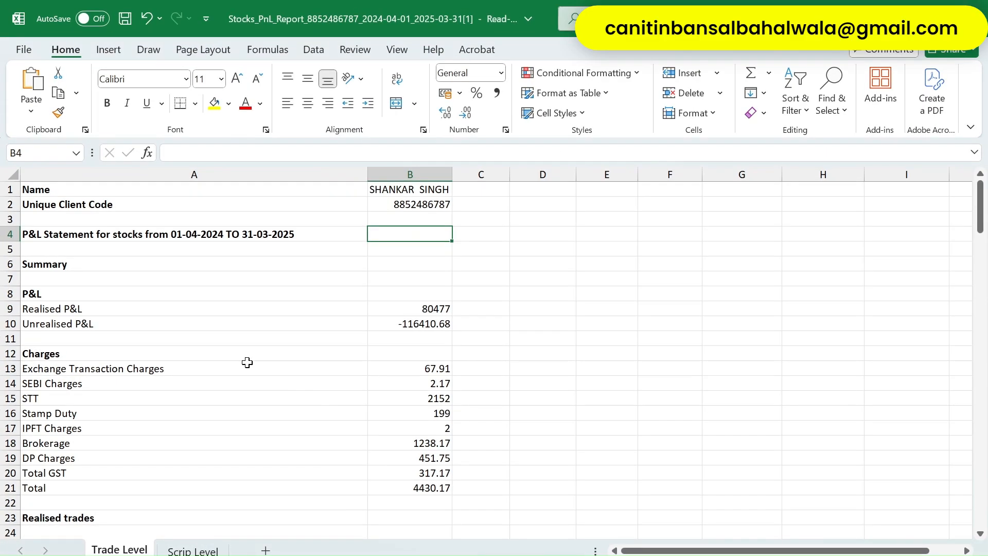
scroll(247, 363, "down", 5)
scroll(180, 360, "up", 5)
scroll(138, 317, "down", 1)
scroll(174, 339, "down", 2)
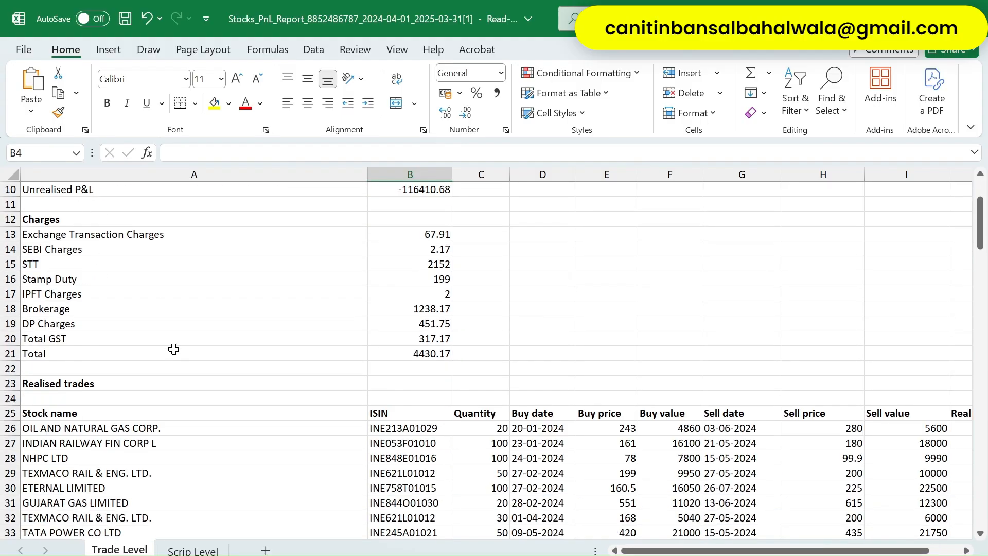
scroll(174, 349, "down", 5)
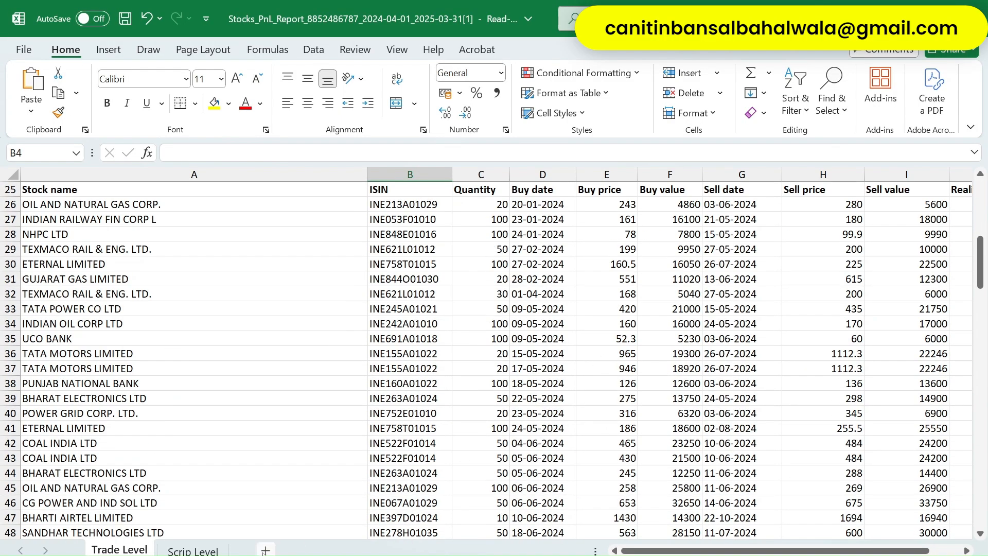
left_click(895, 18)
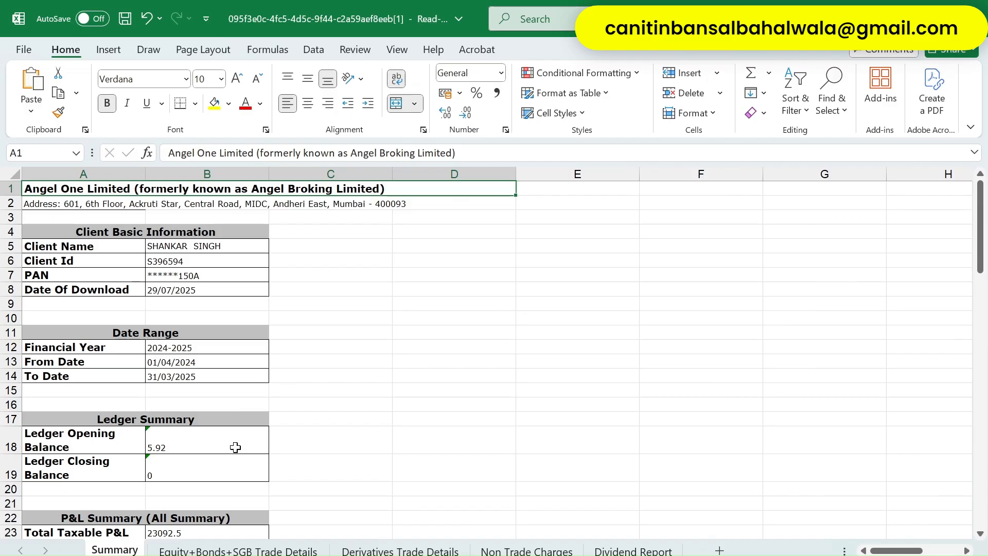
scroll(236, 447, "down", 4)
- On the Equity+Bonds+SGB Trade Details sheet, check LTCG -23745.27 and STCG 46837.77
left_click(238, 550)
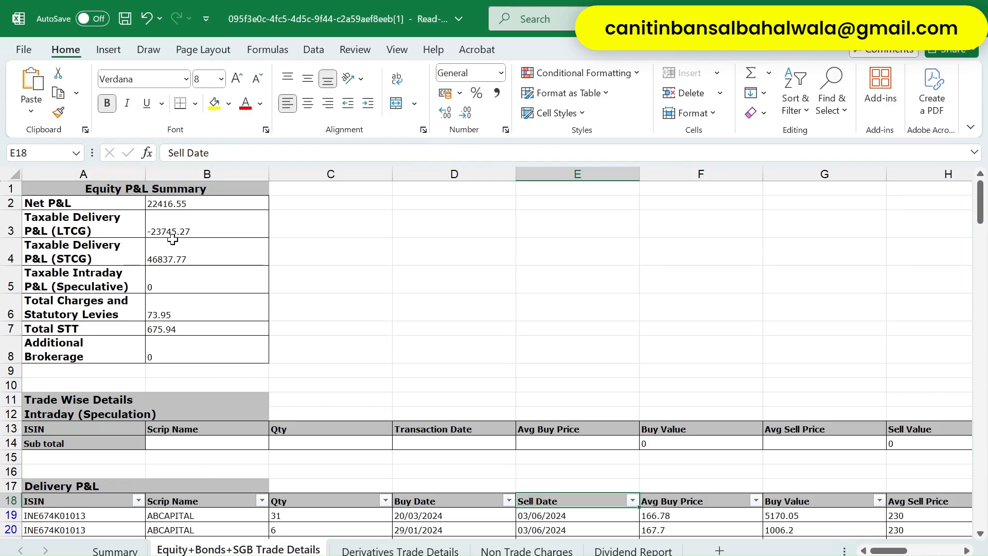
left_click(183, 221)
left_click_drag(175, 201, 187, 361)
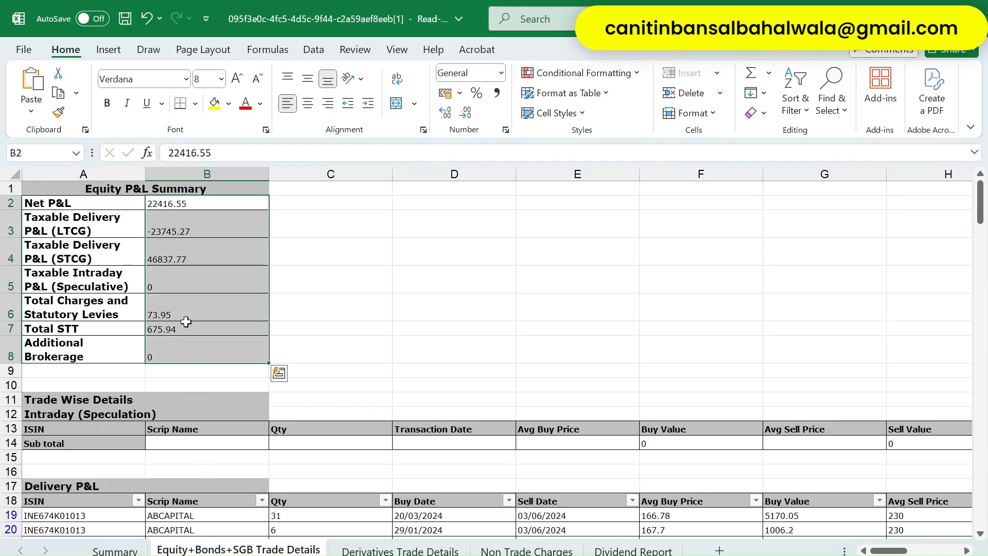
left_click_drag(71, 222, 227, 238)
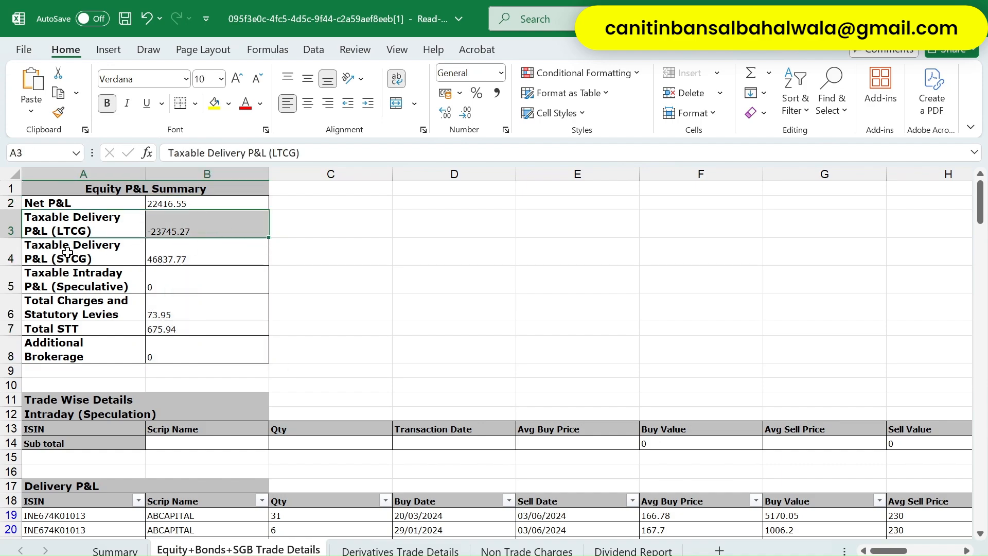
left_click_drag(42, 257, 264, 255)
left_click(193, 224)
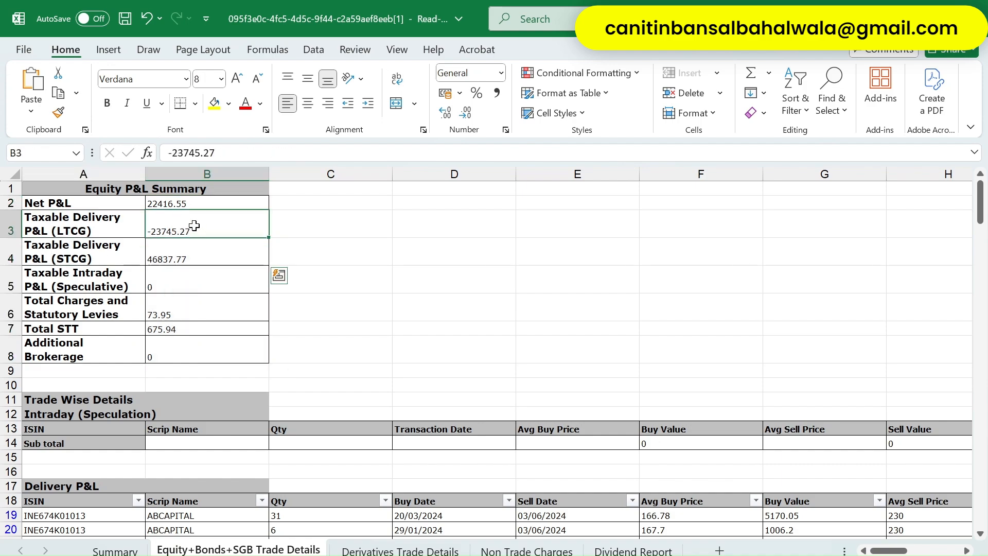
left_click(177, 268)
left_click(182, 245)
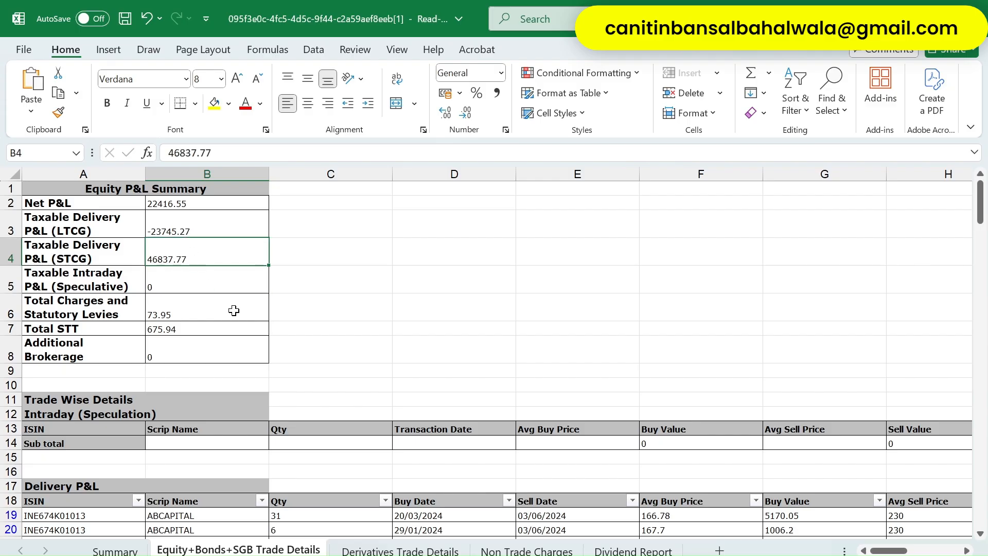
scroll(353, 465, "down", 2)
- Review the intraday and Delivery P&L table headers up to Long term taxable income
left_click(210, 360)
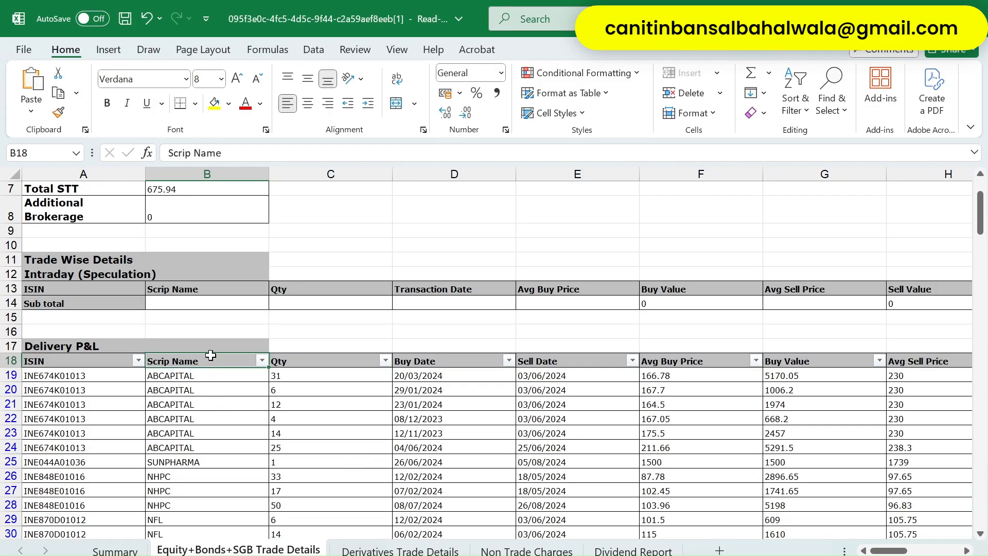
key("Up")
key("Up")
key("Up")
key("Up")
key("Up")
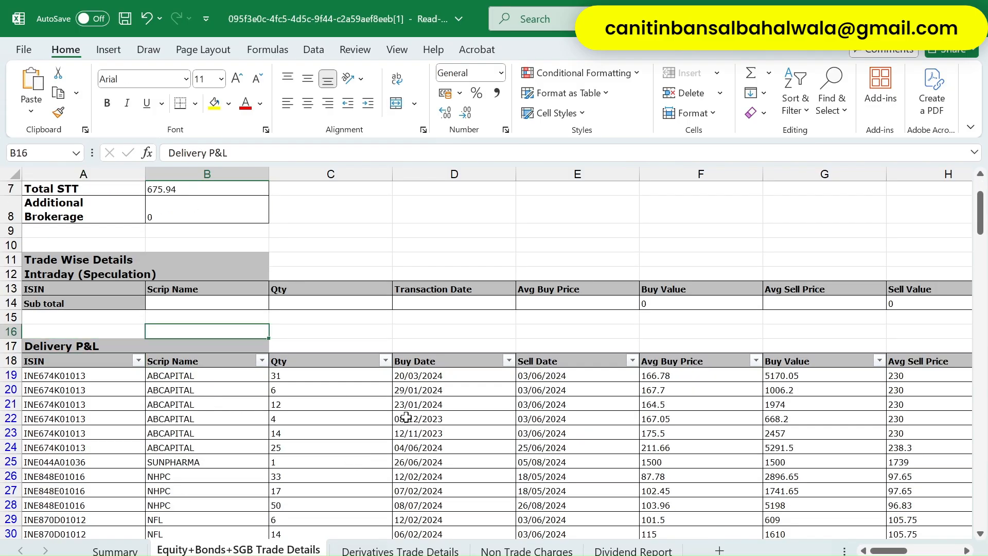
key("Left")
key("Up")
key("Up")
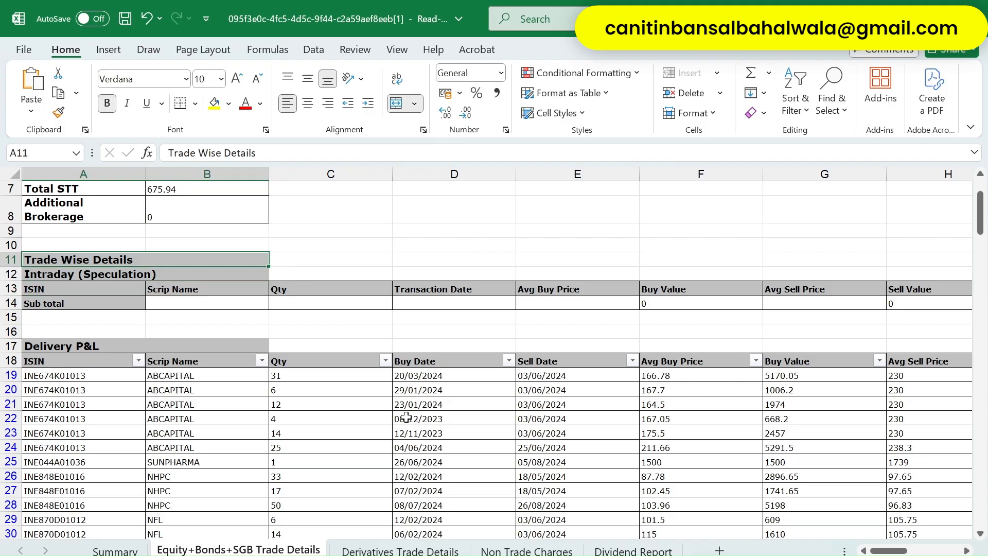
key("Down")
key("Down")
key("Down")
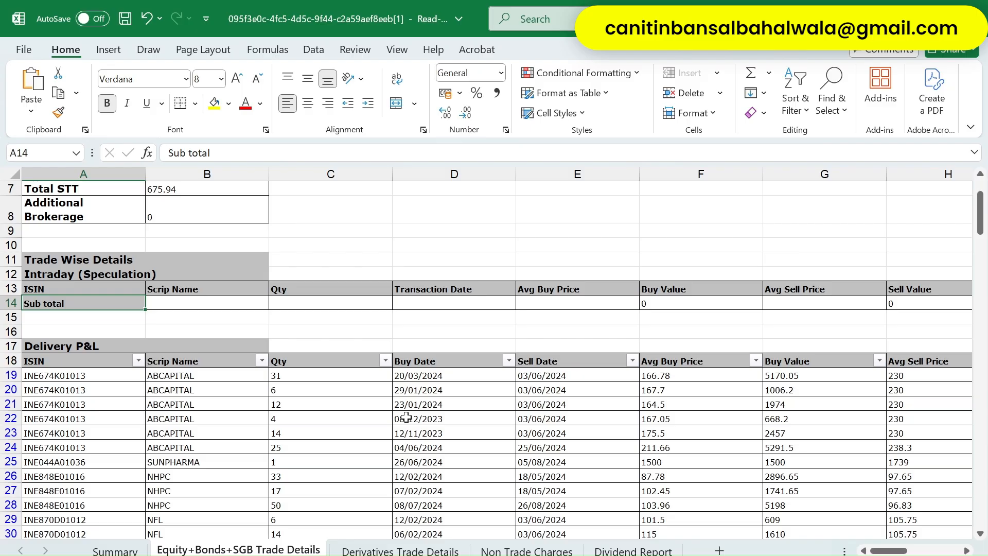
key("Down")
key("Down")
key("Down")
key("Down")
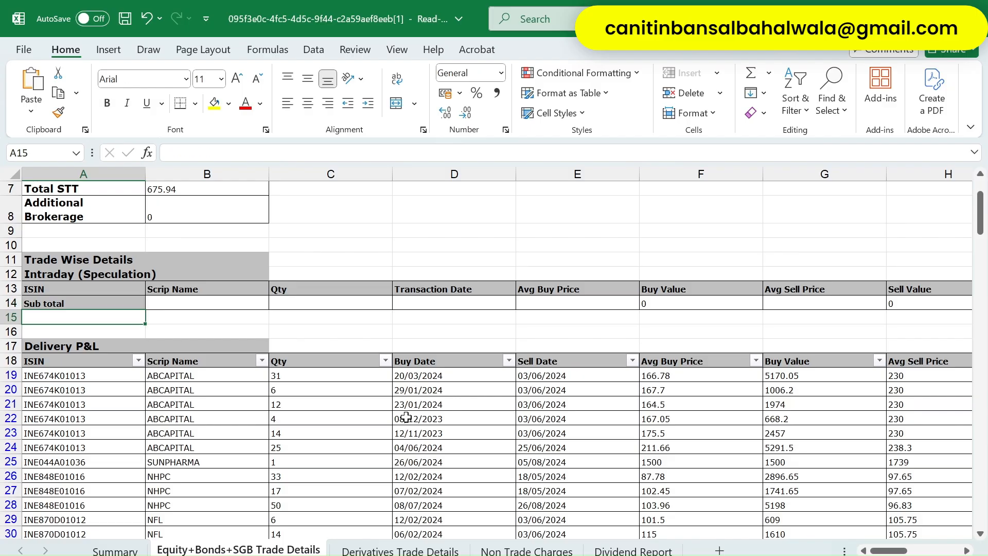
key("Up")
key("Down")
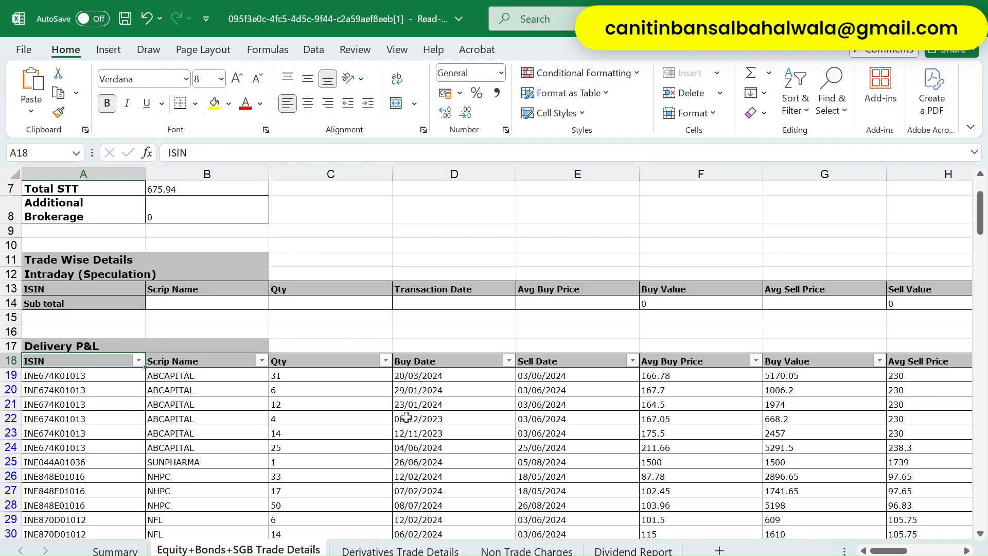
key("Right")
key("Right")
key("Right")
key("Right")
key("Right")
key("Right")
key("Right")
key("Right")
key("Right")
key("Right")
key("Right")
key("Right")
key("Right")
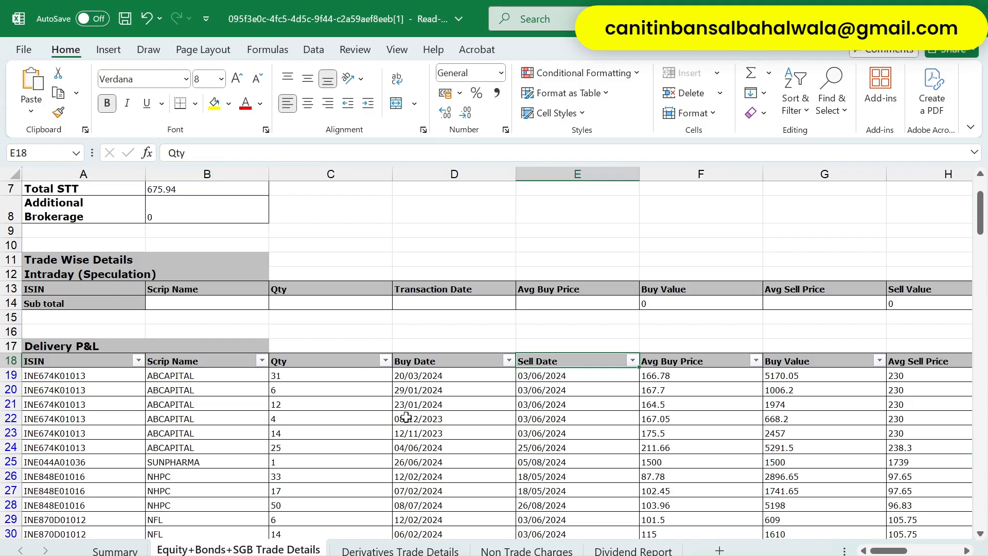
key("Right")
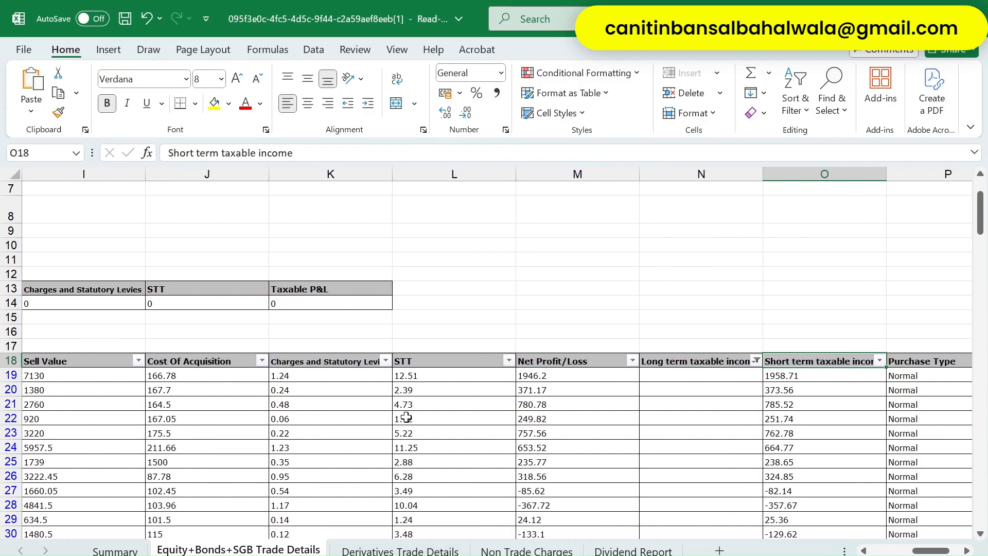
key("Right")
key("Right")
key("Right")
key("Left")
key("Left")
key("Left")
key("Left")
key("Left")
key("Right")
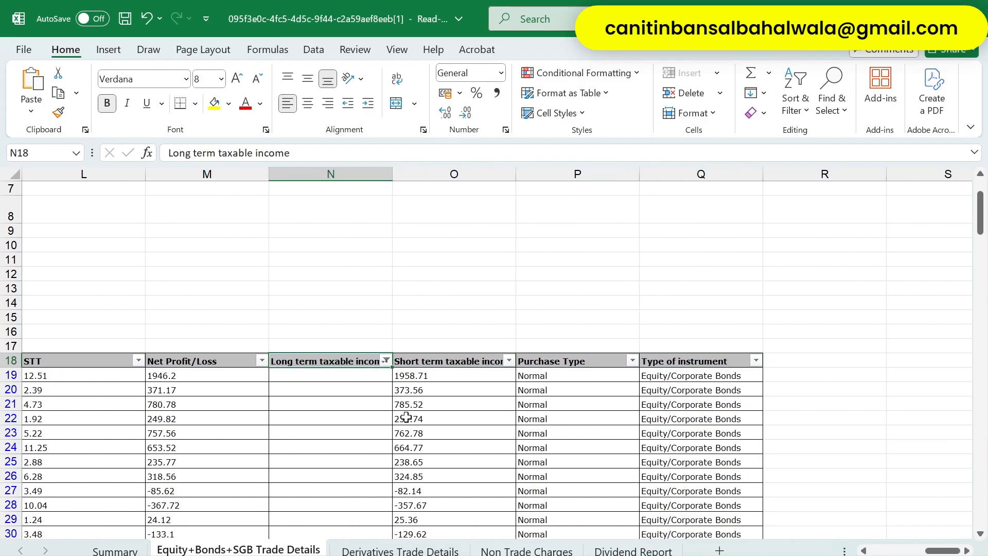
- Clear the Long term taxable income filter and confirm the delivery table spans column Q to row 148
key("alt+Down")
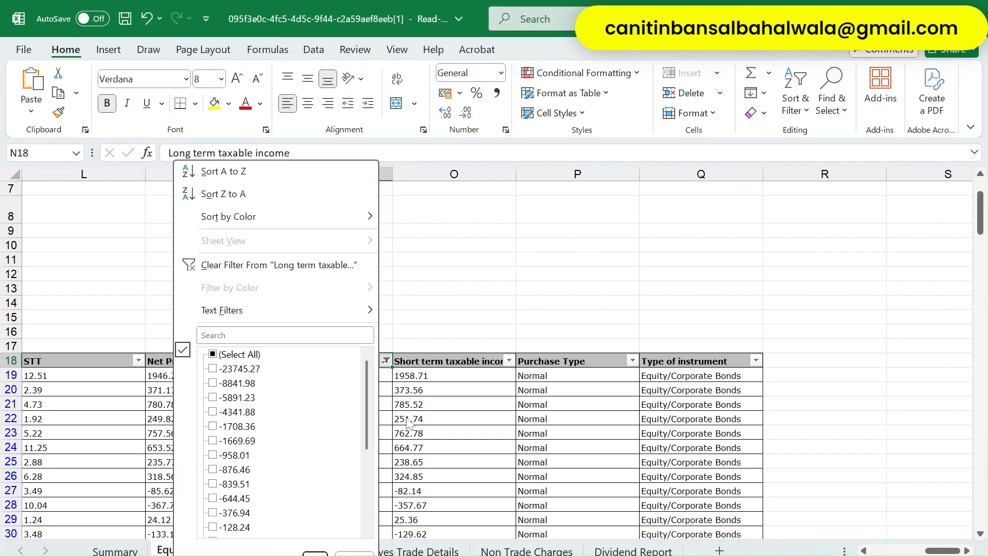
key("Down")
key("Down")
key("Down")
key("Down")
key("Down")
key("Return")
key("Left")
key("Left")
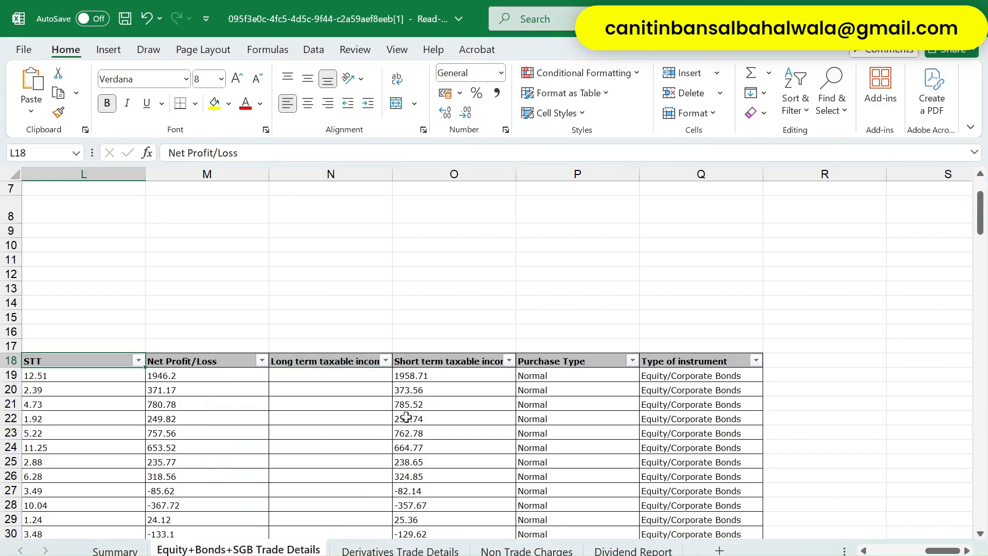
key("ctrl+Left")
key("ctrl+shift+Right")
key("ctrl+shift+Down")
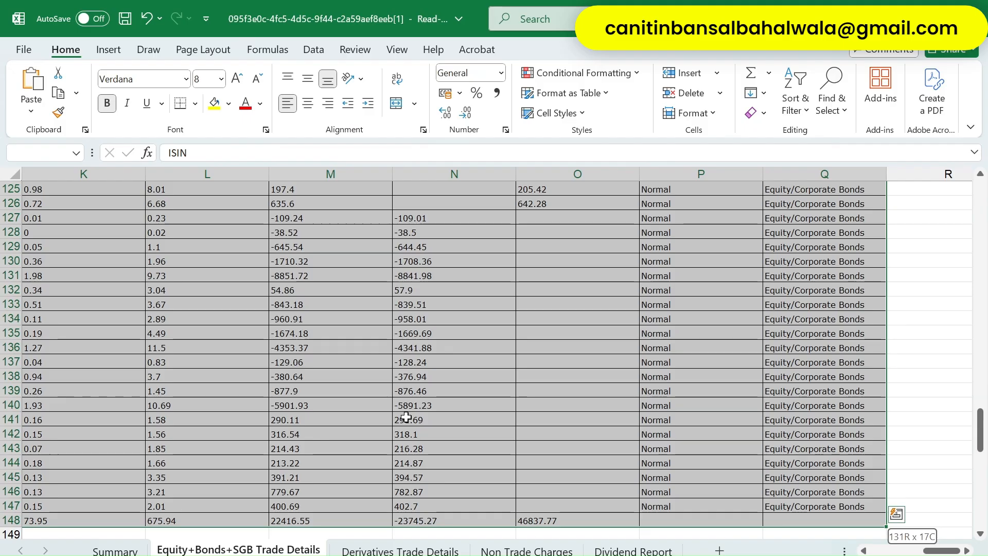
key("Left")
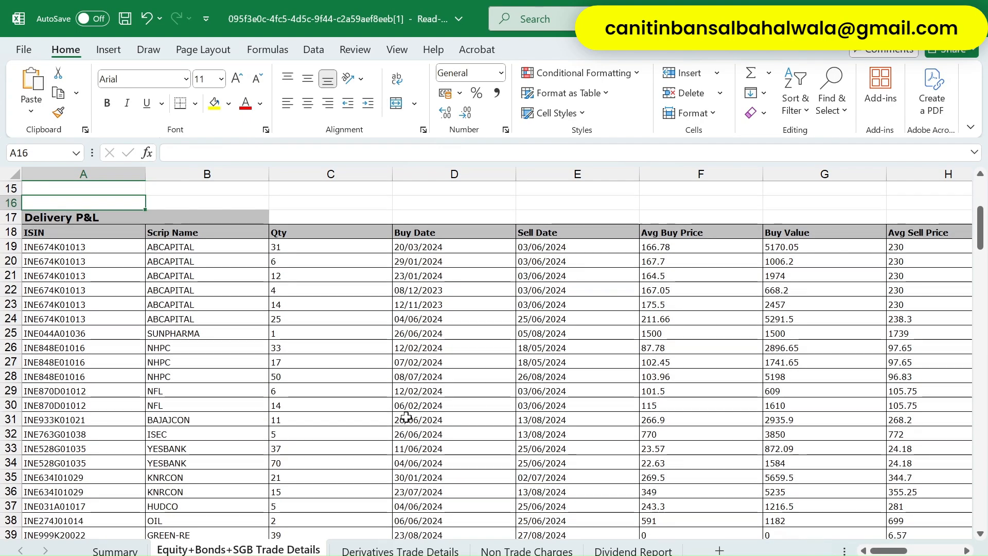
key("Down")
key("Down")
key("ctrl+shift+Right")
key("ctrl+shift+Down")
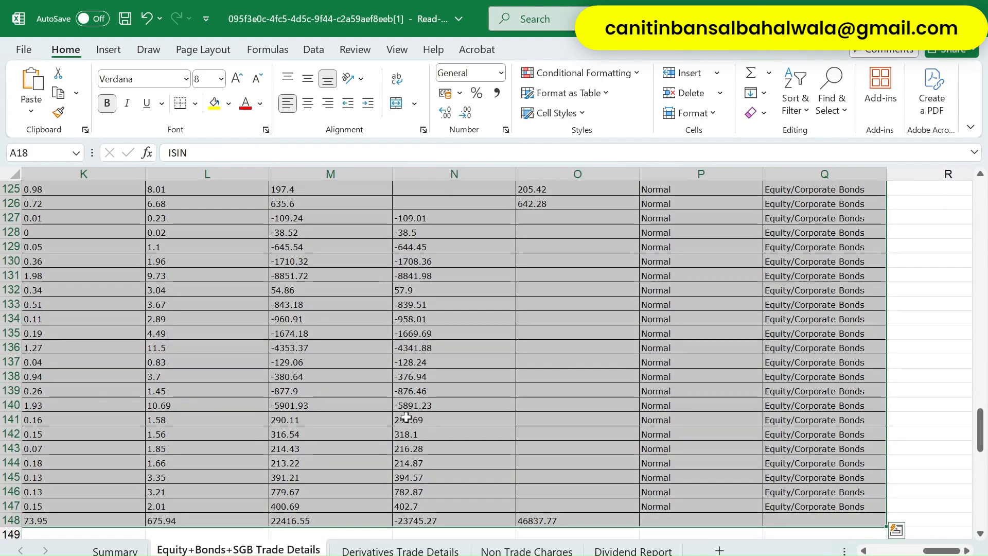
key("Up")
key("Up")
key("Down")
key("Down")
key("Right")
- Inspect the long- and short-term taxable income columns, including the column N total at row 148
key("Right")
key("Right")
key("Right")
key("Right")
key("Right")
key("Right")
key("Right")
key("Right")
key("Right")
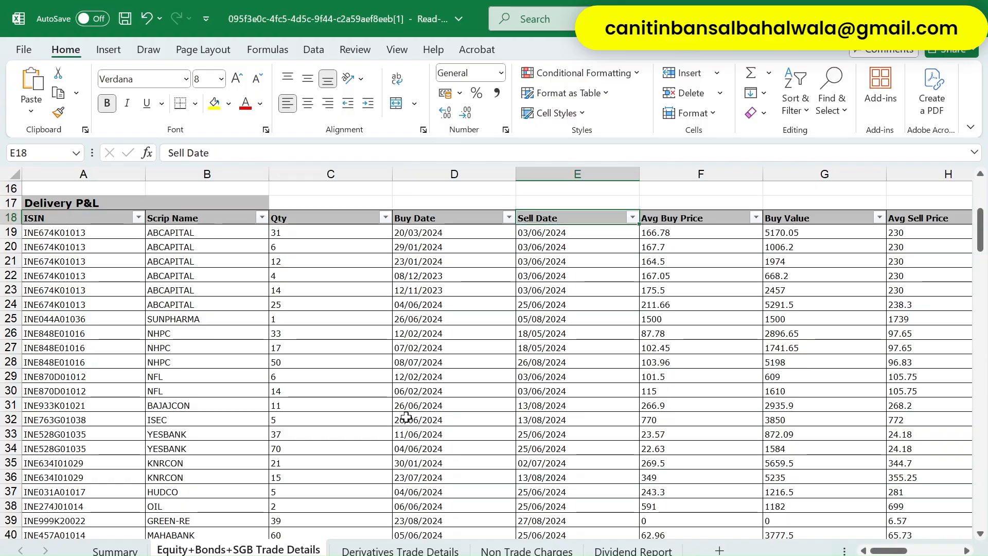
scroll(406, 416, "down", 1)
key("Right")
key("Right")
key("Right")
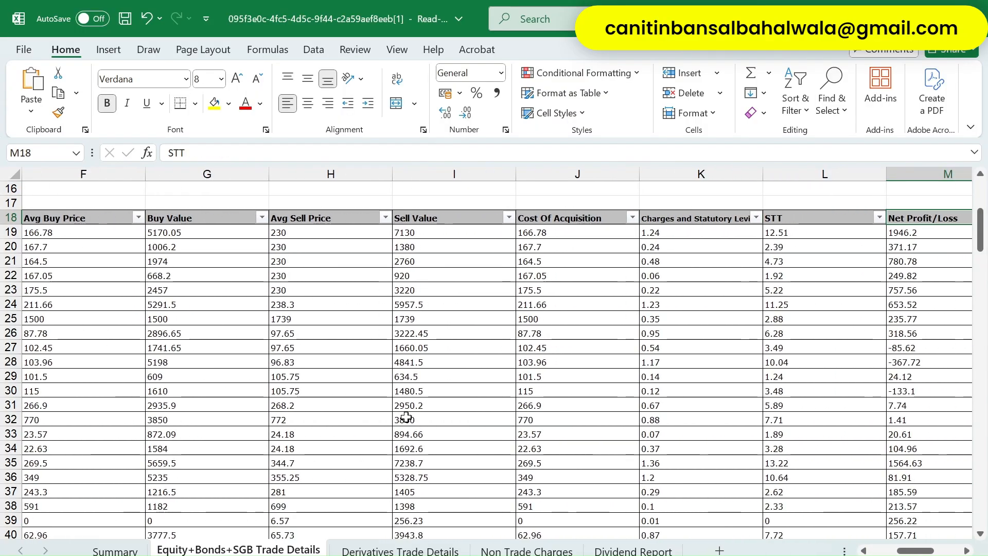
scroll(406, 416, "up", 2)
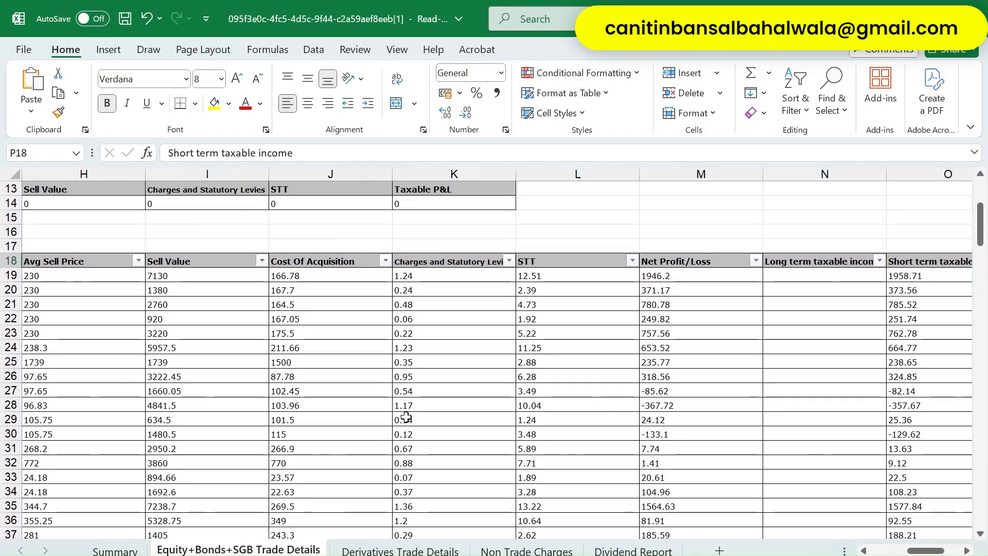
key("Right")
key("Right")
key("Left")
key("Left")
key("Down")
key("Down")
key("Down")
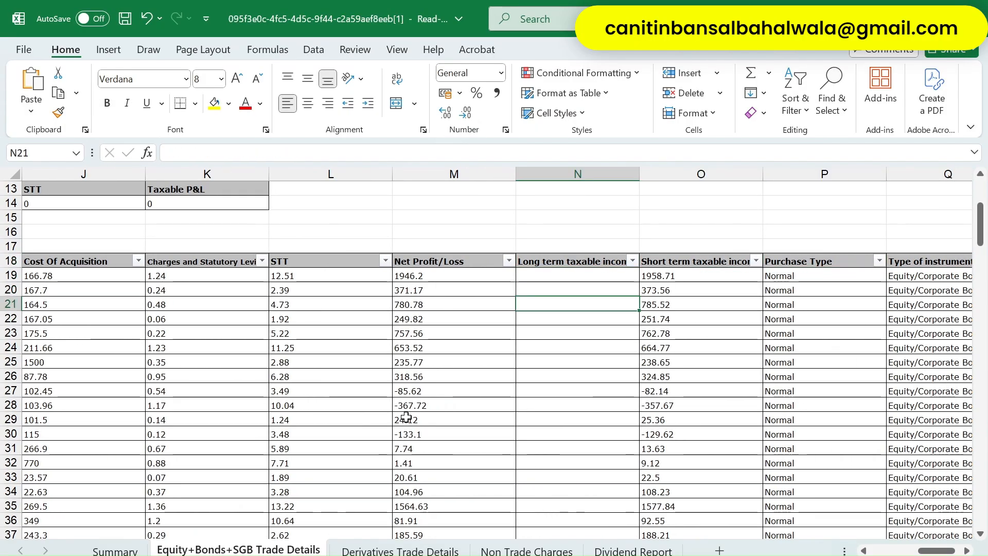
key("ctrl+Down")
key("ctrl+Down")
key("Up")
key("Up")
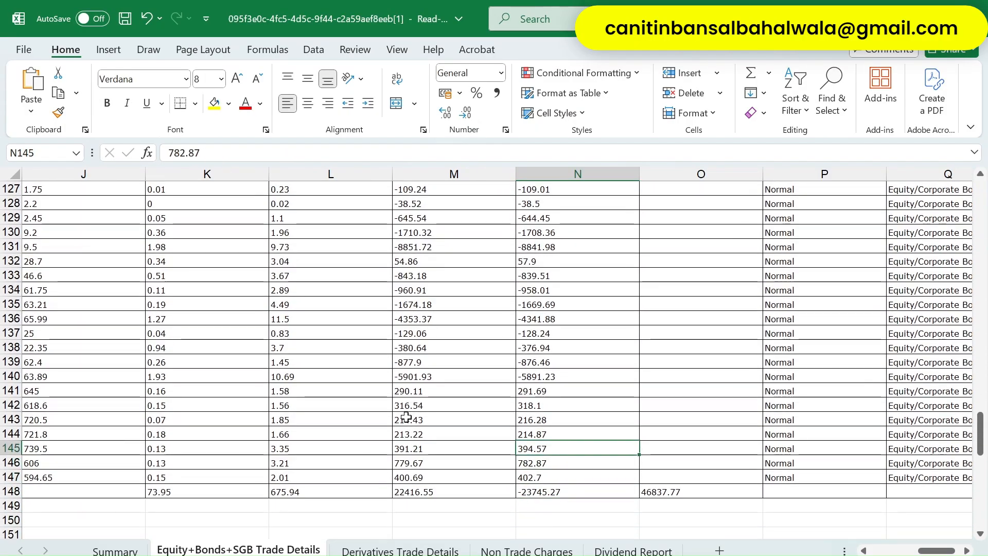
key("Right")
key("Up")
key("Up")
key("Up")
key("Up")
key("ctrl+Up")
key("ctrl+Up")
key("Down")
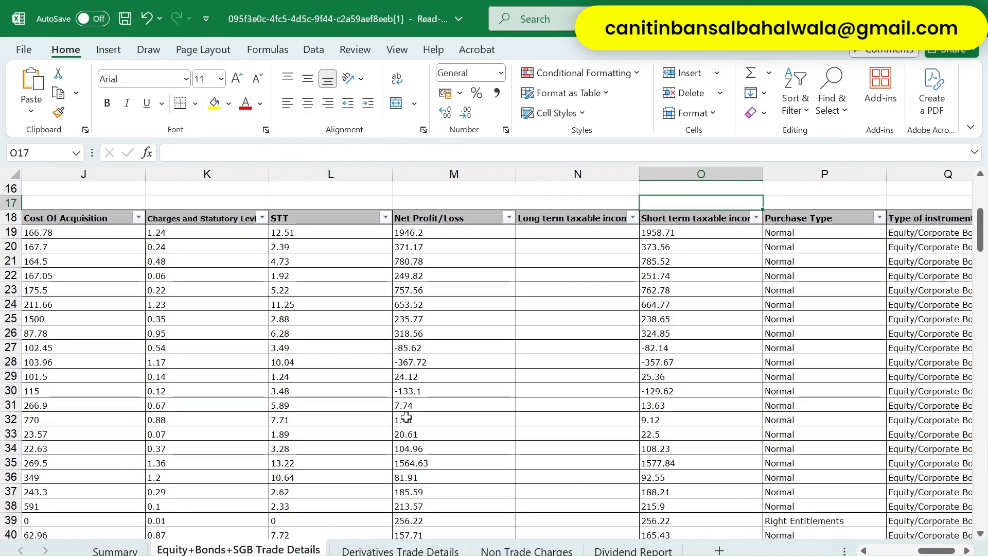
key("Left")
key("Down")
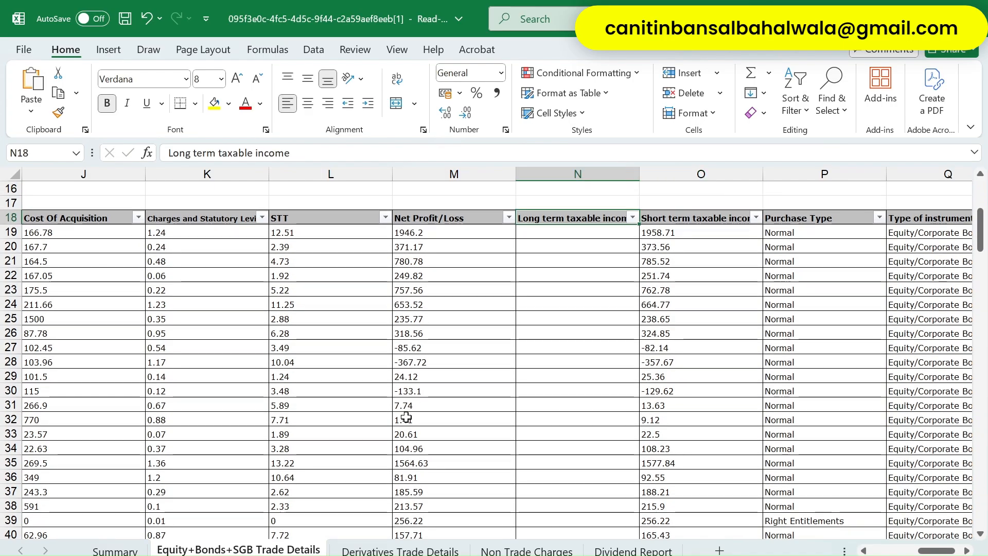
- Filter Long term taxable income to show only (Blanks) rows
key("alt+Down")
key("Tab")
key("Tab")
key("Down")
key("Down")
key("Down")
key("Down")
key("Down")
key("Down")
key("Down")
key("Down")
key("Down")
key("Down")
key("Down")
key("Down")
key("Down")
key("Down")
key("Down")
key("Down")
key("Down")
key("Down")
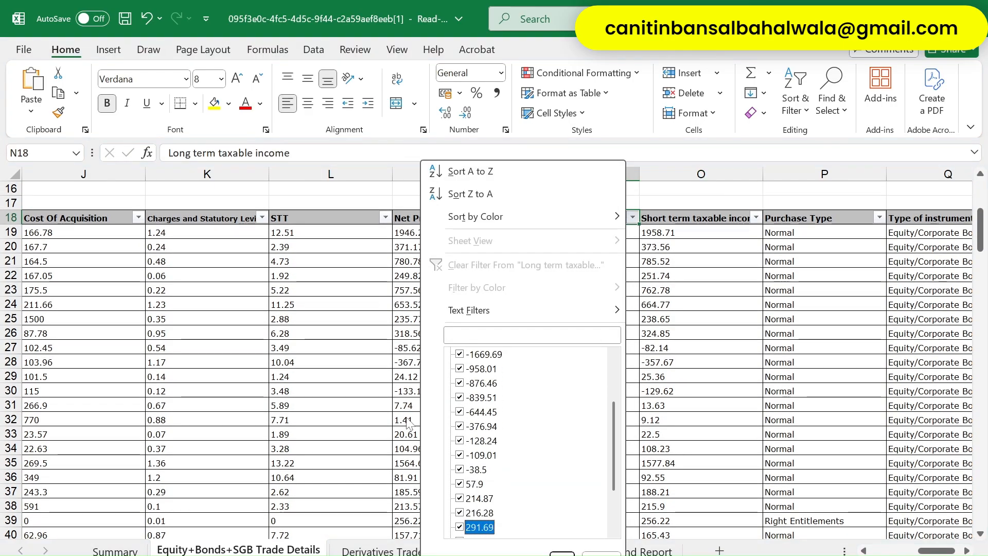
key("Up")
key("Up")
key("Up")
key("Up")
key("Up")
key("Up")
key("Up")
key("Up")
key("Up")
key("Up")
key("Up")
key("Up")
key("Up")
key("Up")
key("Up")
key("Up")
key("Up")
key("Up")
key("Up")
key("Up")
key("Up")
key("Up")
key("Up")
key("Up")
key("Up")
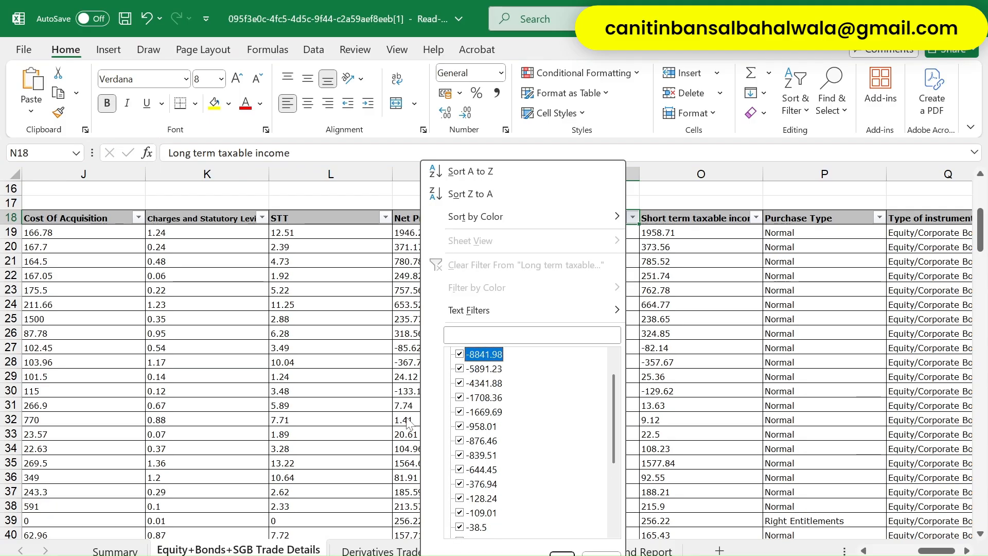
key("Down")
key("Tab")
key("space")
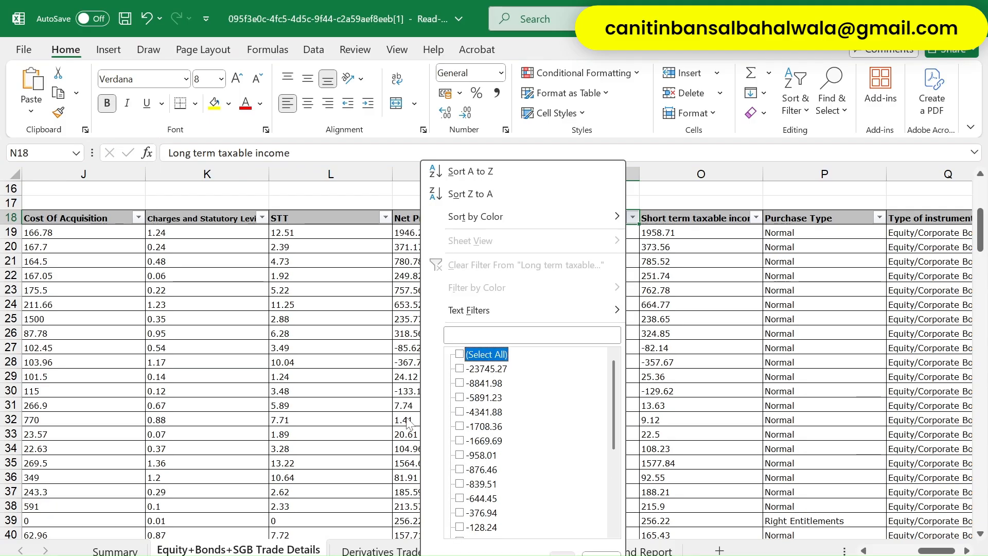
key("Down")
key("Down")
key("Down")
key("Down")
key("Down")
key("Down")
key("Down")
key("Down")
key("Down")
key("Down")
key("Down")
key("Down")
key("Down")
key("Down")
key("Down")
key("Down")
key("Down")
key("Down")
key("Down")
key("Down")
key("Down")
key("Down")
key("Down")
key("Down")
key("Down")
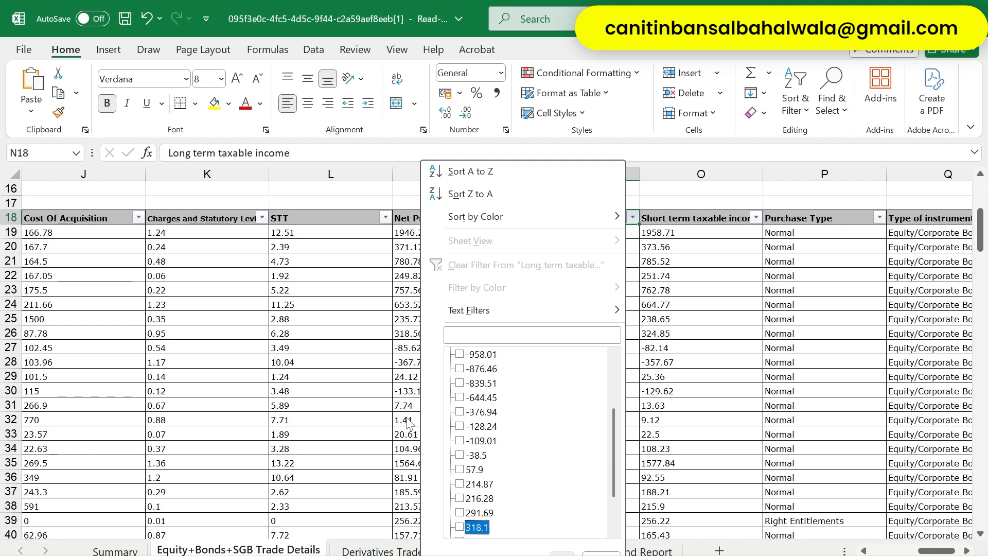
key("Up")
key("Up")
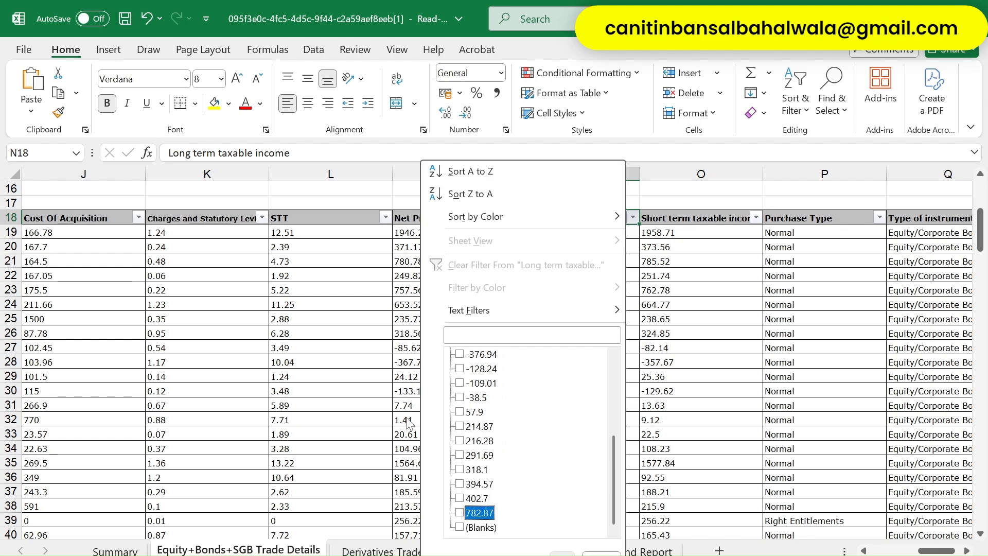
key("space")
key("Return")
- Confirm the filtered short-term income rows end at row 126
key("ctrl+Down")
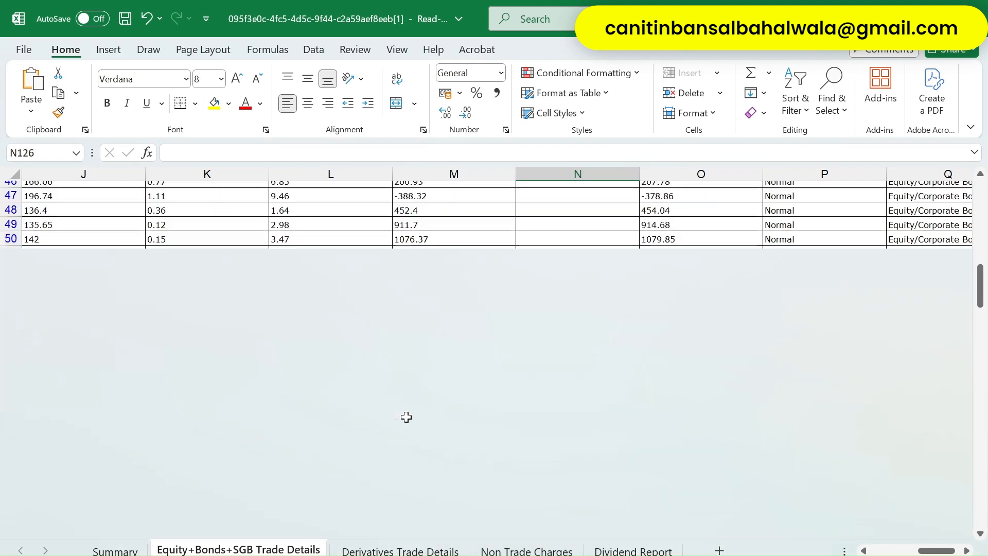
key("Up")
key("ctrl+Up")
key("Right")
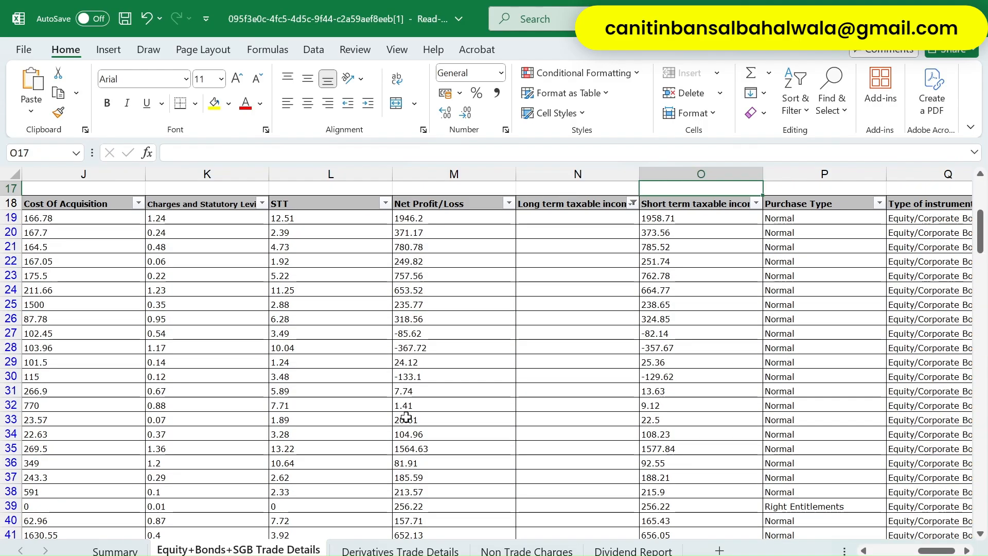
key("Down")
key("Down")
key("Down")
key("ctrl+Down")
key("Up")
key("Up")
key("Up")
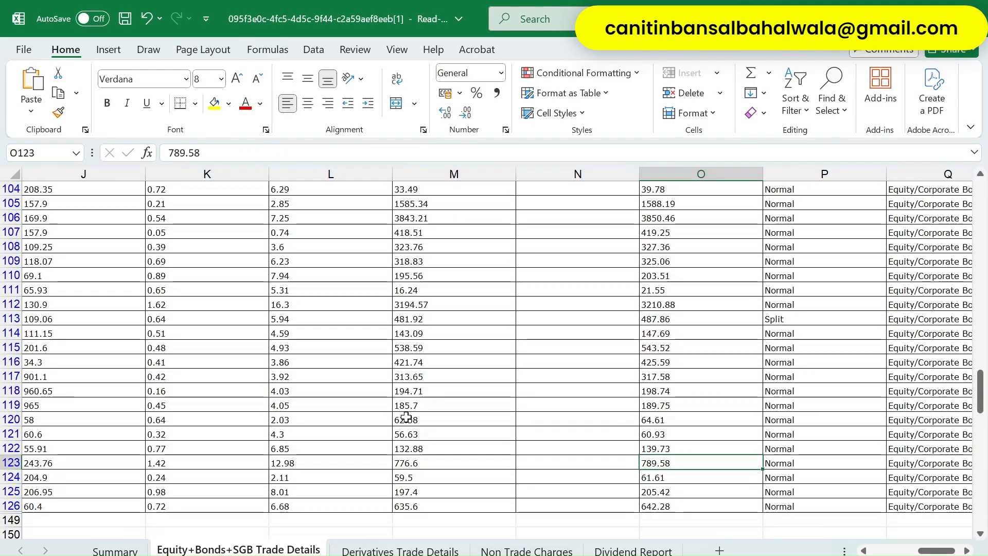
key("ctrl+Up")
key("Down")
key("Left")
key("Left")
key("Left")
key("Left")
key("Left")
key("Left")
key("Left")
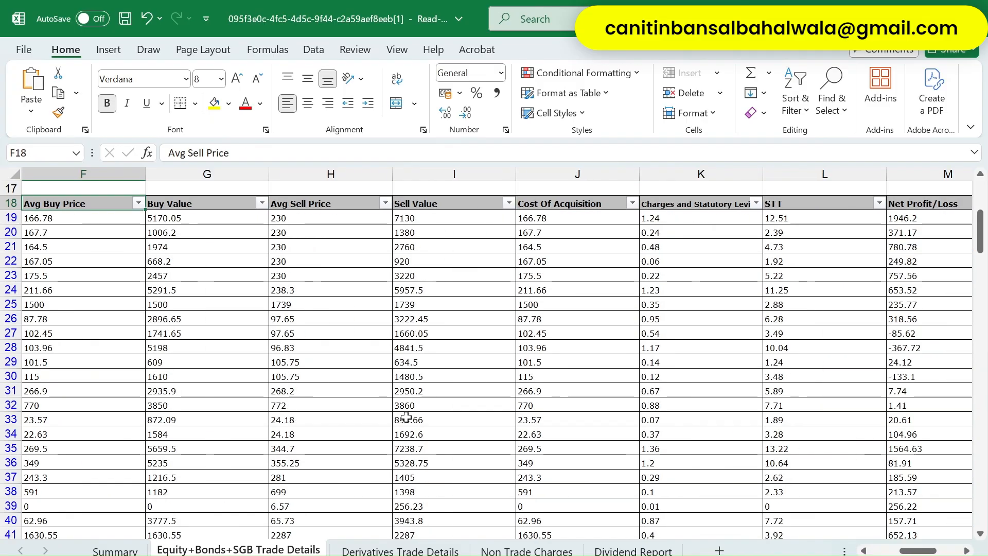
- Select the filtered short-term income values O19:O126, then return to the portal's capital gains schedule
key("ctrl+Left")
key("Right")
key("Right")
key("Right")
key("Right")
key("Right")
key("Right")
key("Right")
key("ctrl+Right")
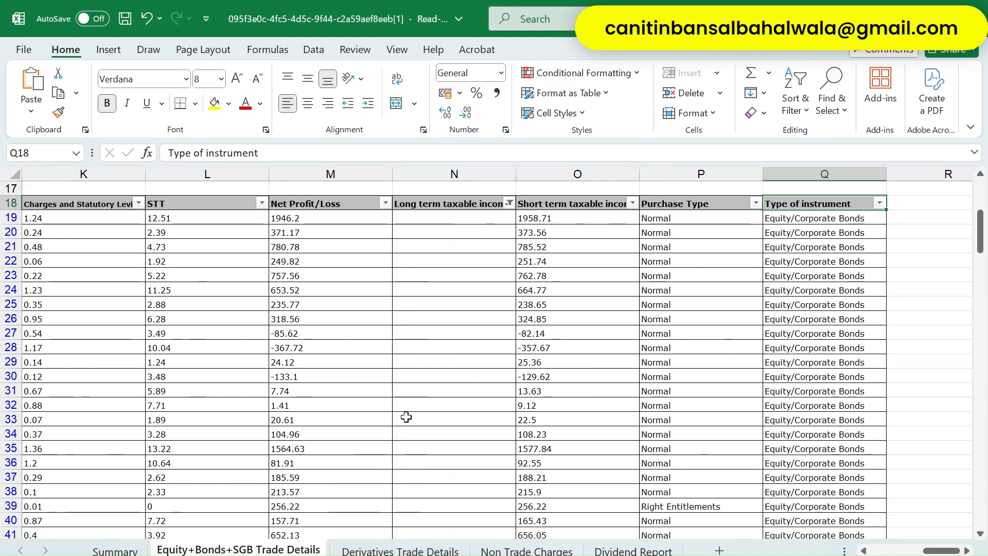
key("Left")
key("Left")
key("Down")
key("ctrl+shift+Down")
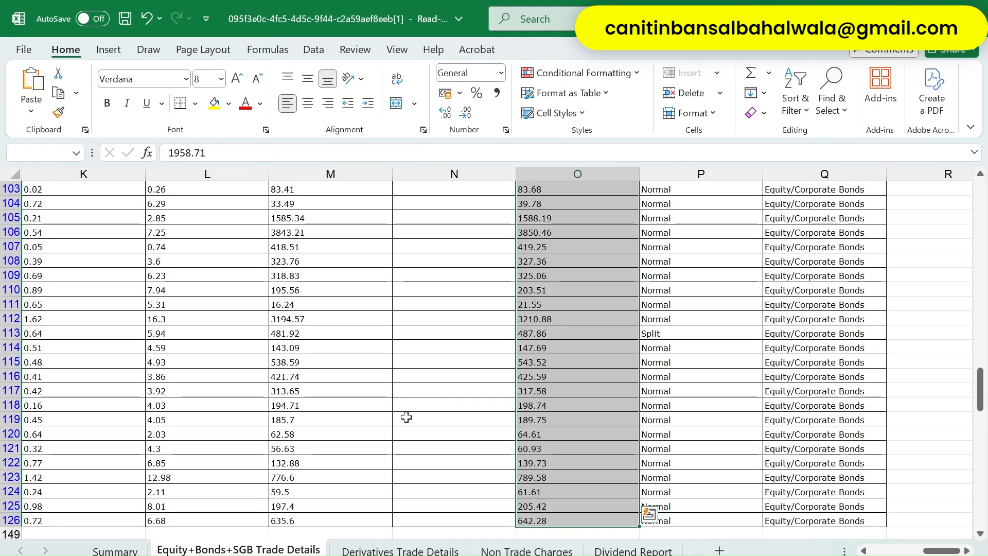
key("ctrl+Up")
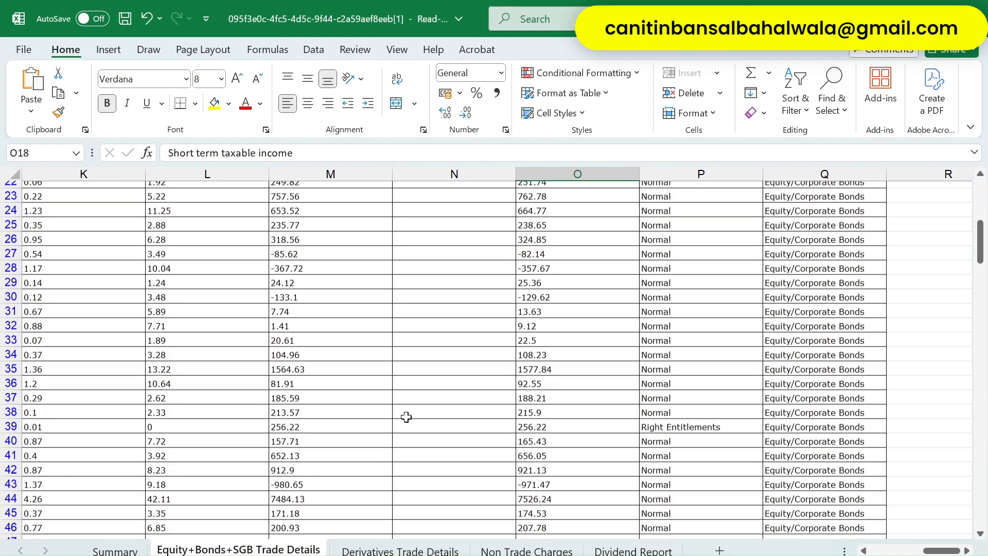
key("Left")
key("Left")
key("Left")
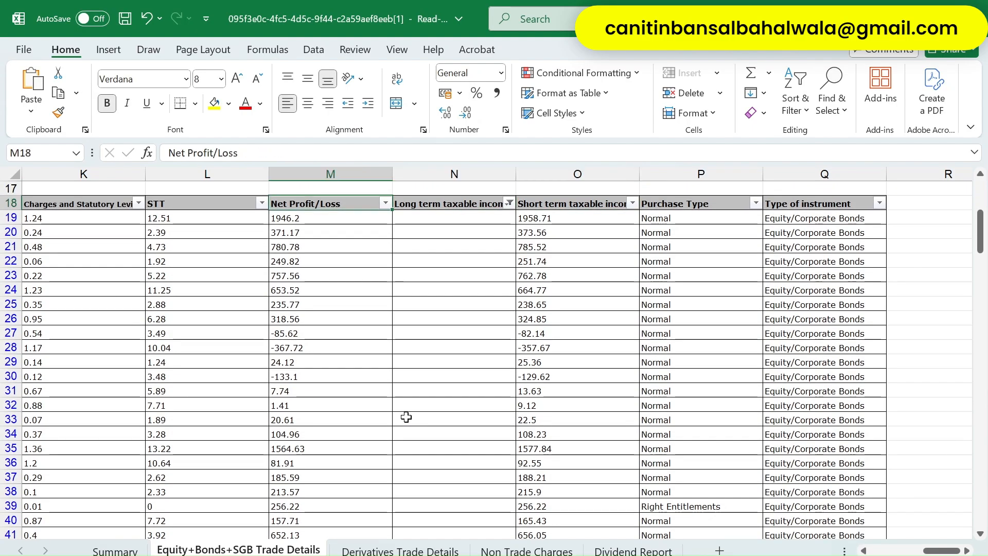
key("ctrl+Left")
key("alt+Tab")
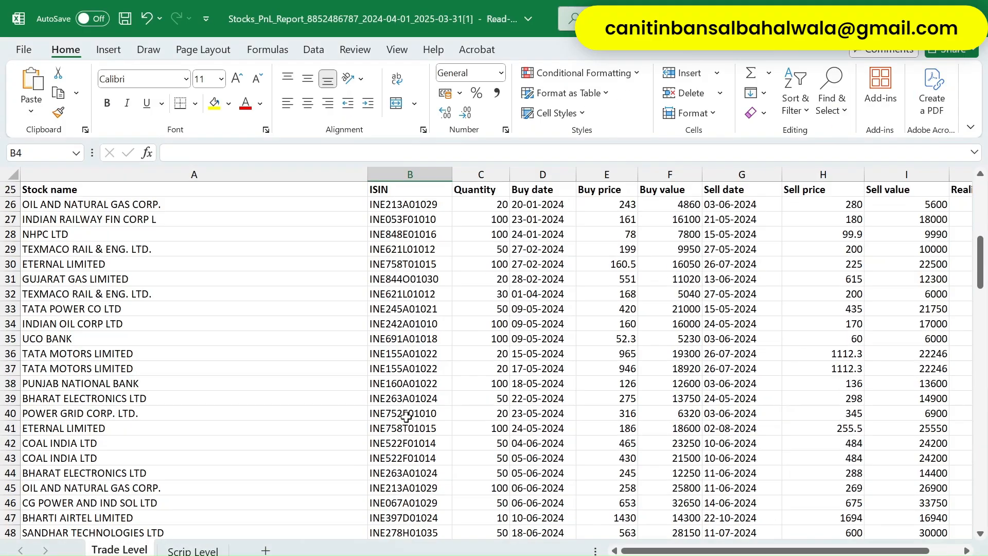
key("alt+Tab")
key("alt+Tab")
key("alt+Tab")
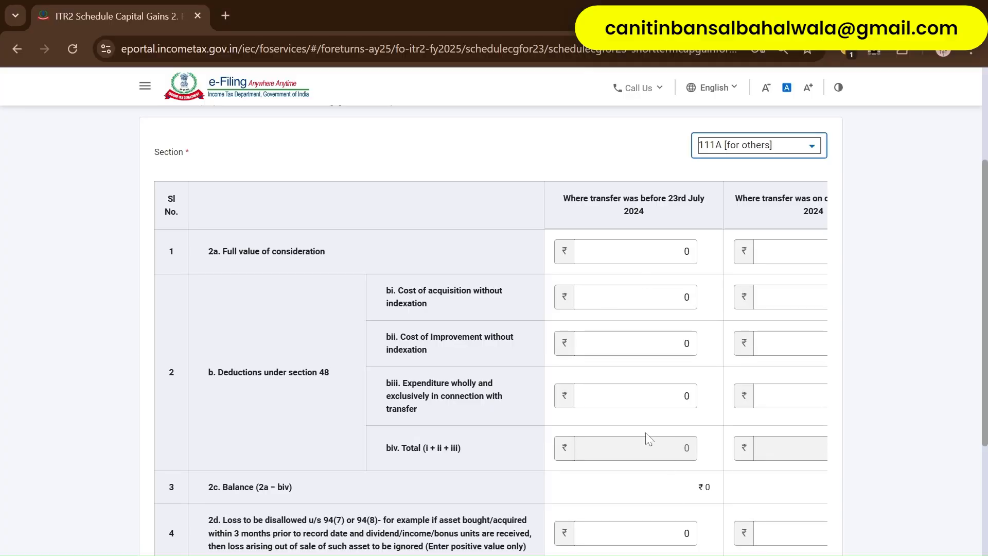
- Check the 111A columns split at 23rd July 2024, then reopen the Excel trade details sheet
scroll(646, 437, "right", 3)
scroll(647, 438, "left", 3)
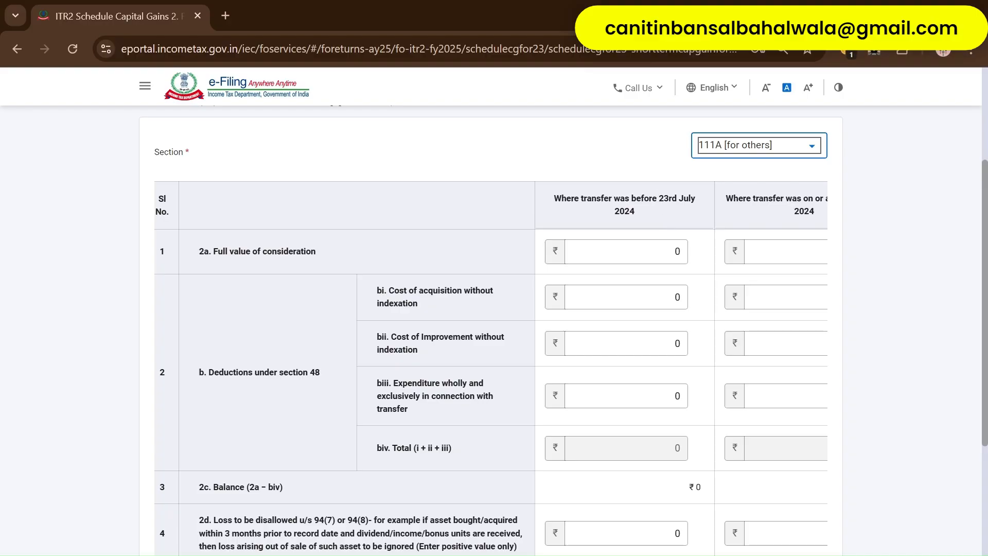
left_click_drag(658, 198, 678, 206)
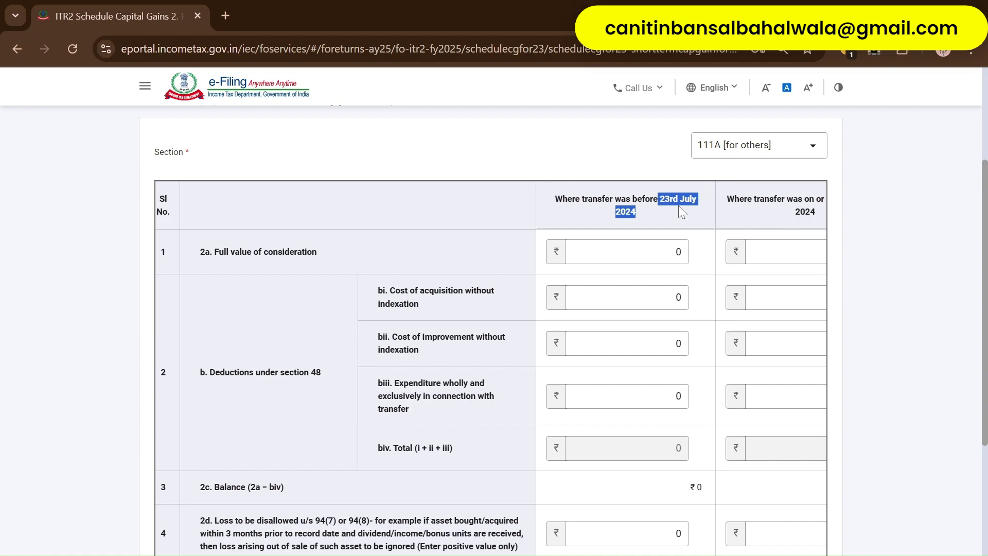
scroll(678, 205, "right", 3)
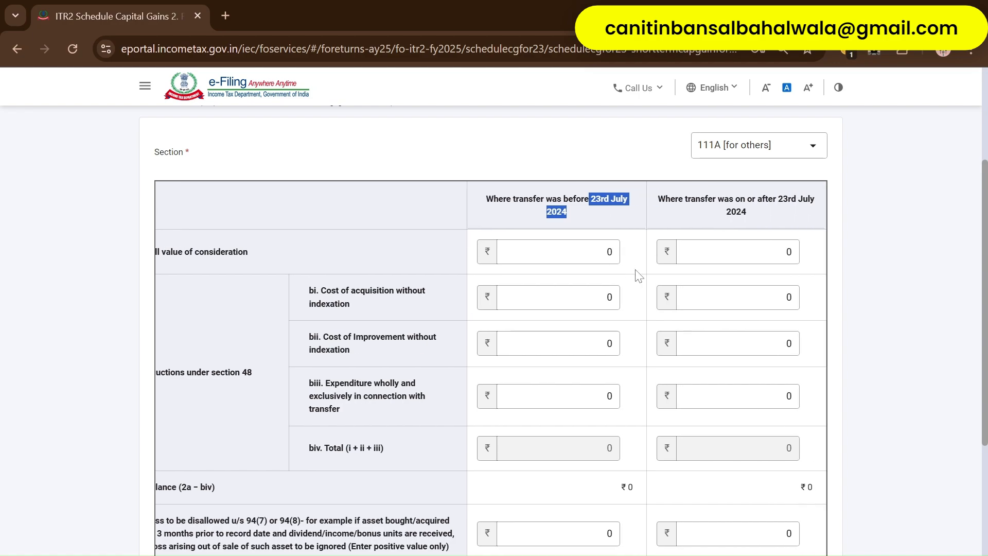
scroll(638, 276, "left", 3)
left_click(593, 221)
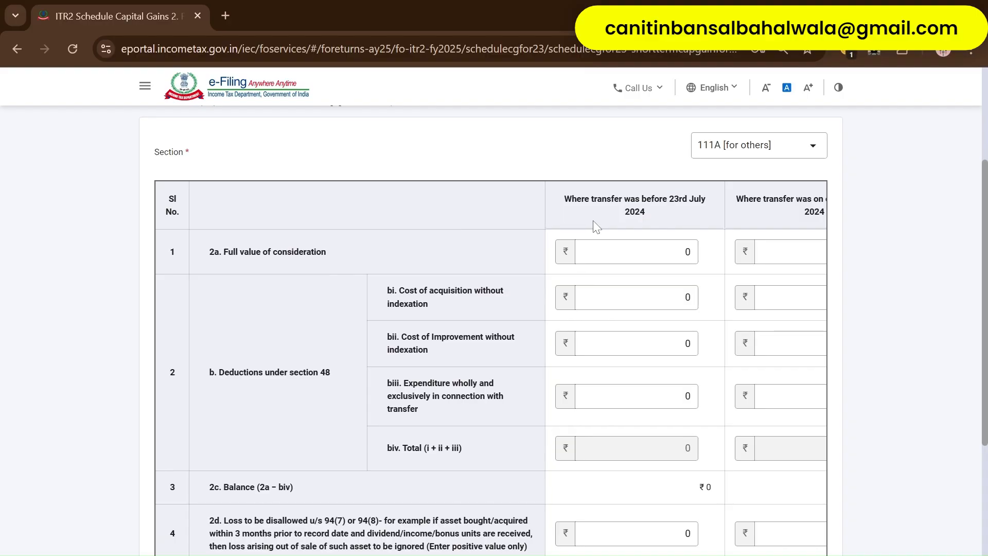
key("alt+Tab")
key("alt+Tab")
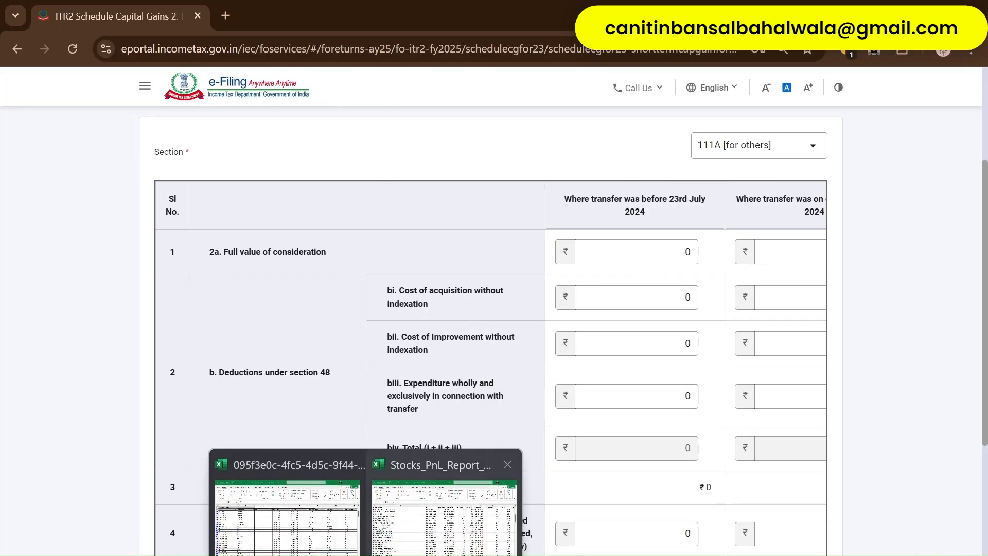
left_click(288, 494)
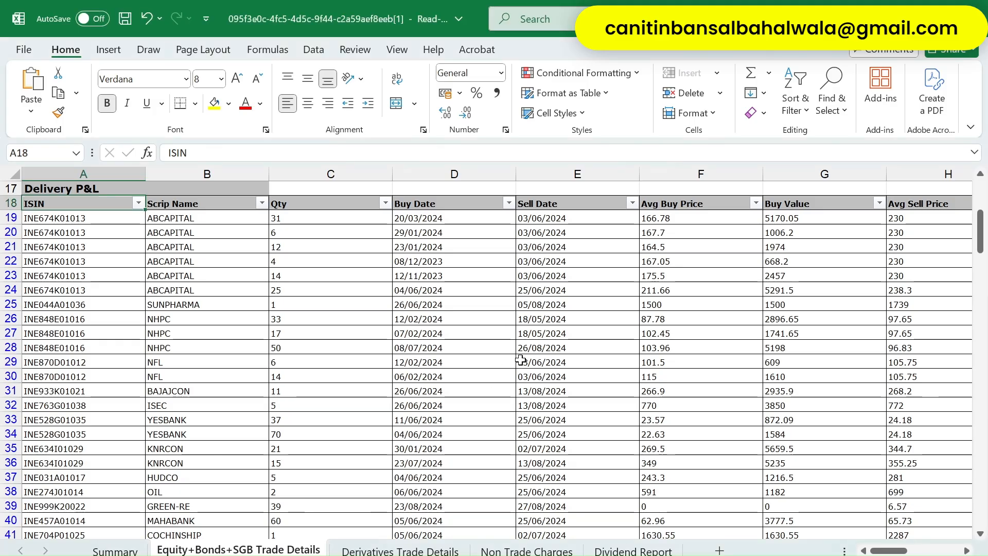
- Filter the Delivery P&L Sell Date column to 18/05, 03/06, 04/06 and 25/06/2024
key("Right")
key("Right")
key("Right")
key("Right")
key("Right")
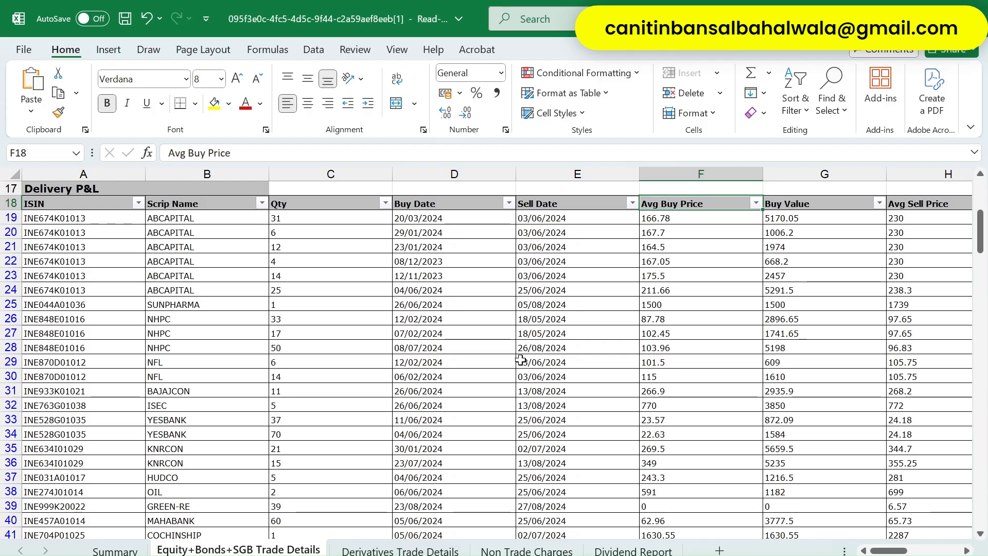
key("Left")
key("Left")
key("Right")
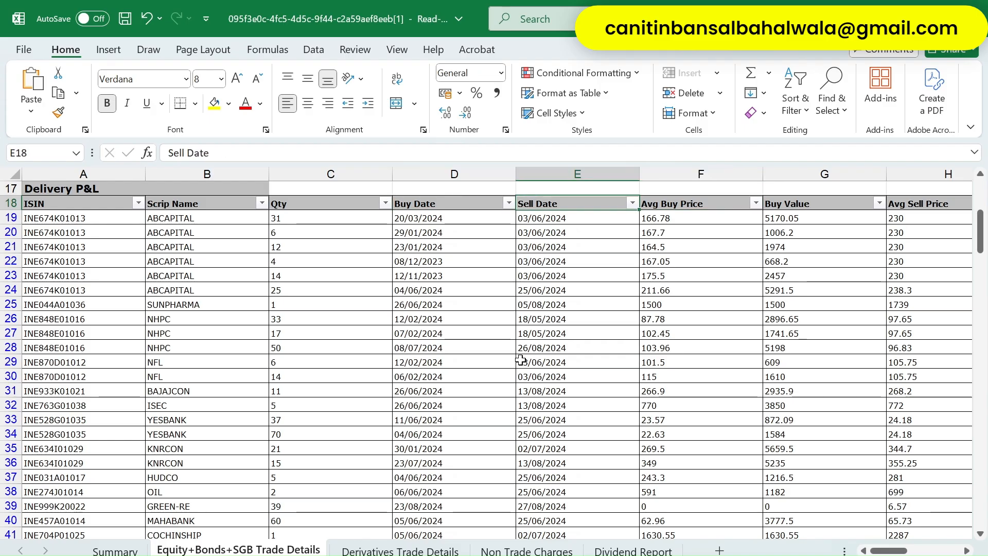
key("alt+Down")
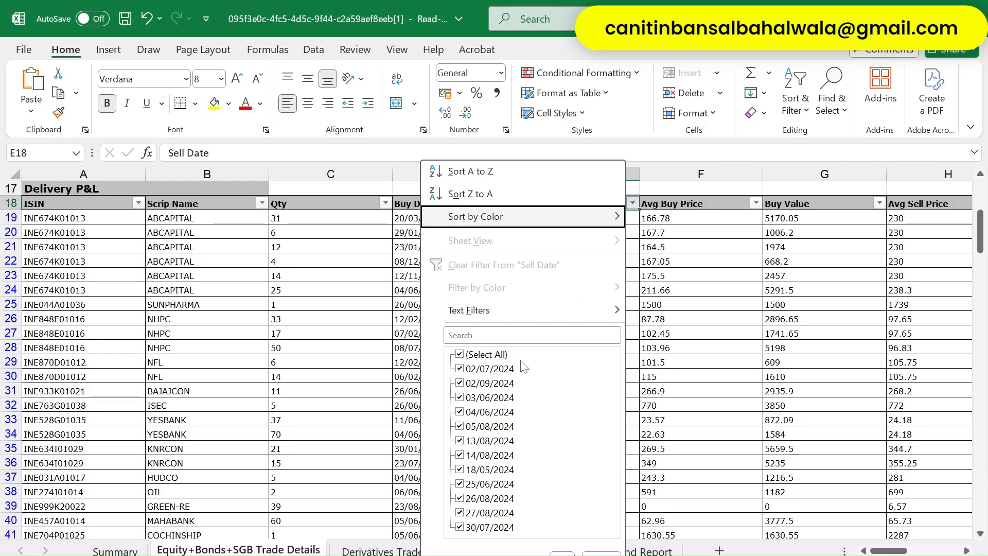
left_click(460, 355)
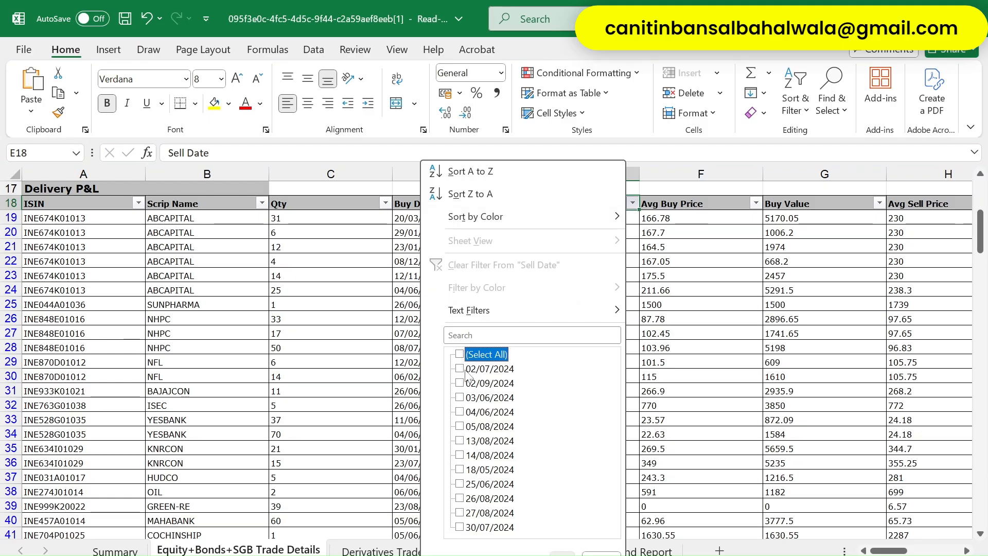
key("Down")
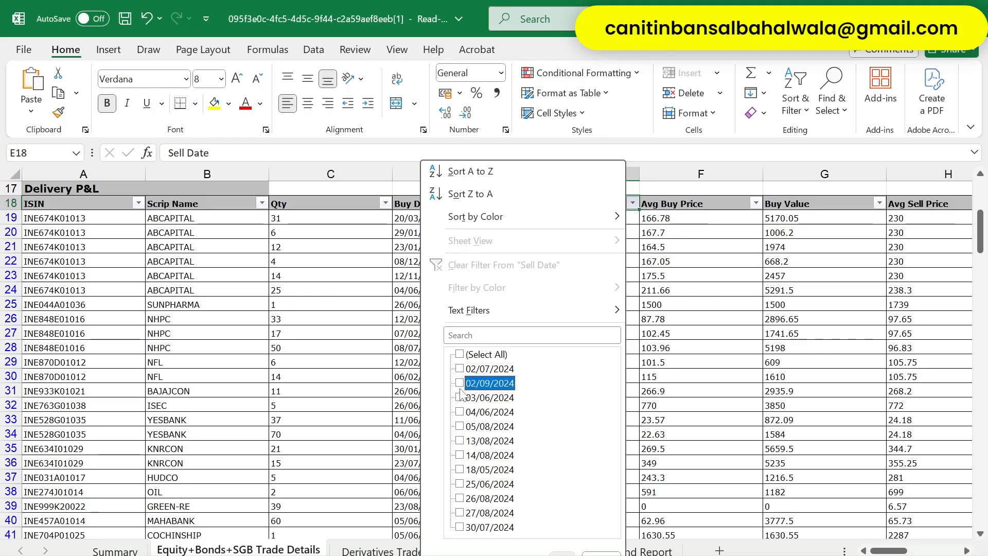
key("Down")
key("Down")
key("space")
key("Down")
key("space")
key("Down")
key("Down")
key("Down")
key("Down")
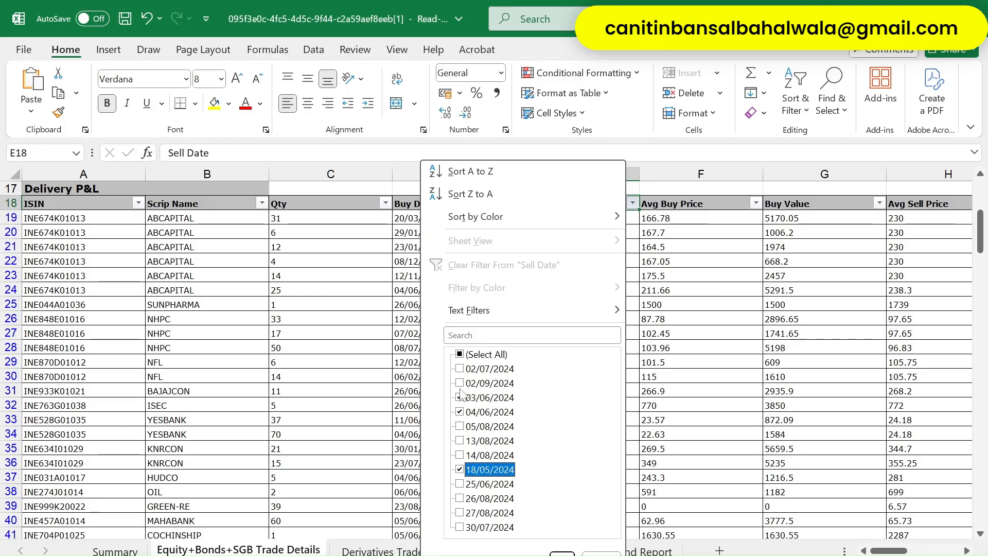
key("Down")
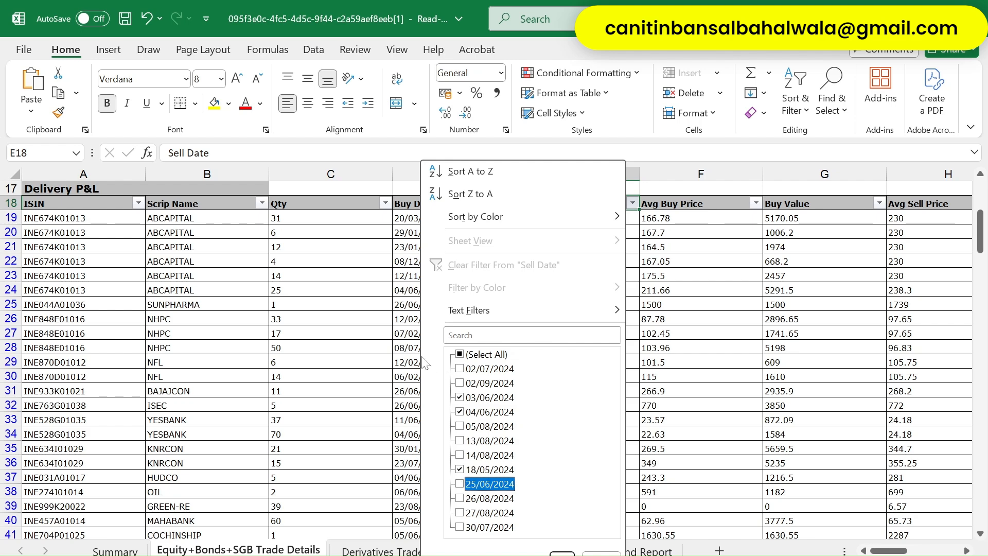
key("Tab")
key("Tab")
key("Down")
key("Down")
key("Down")
key("Down")
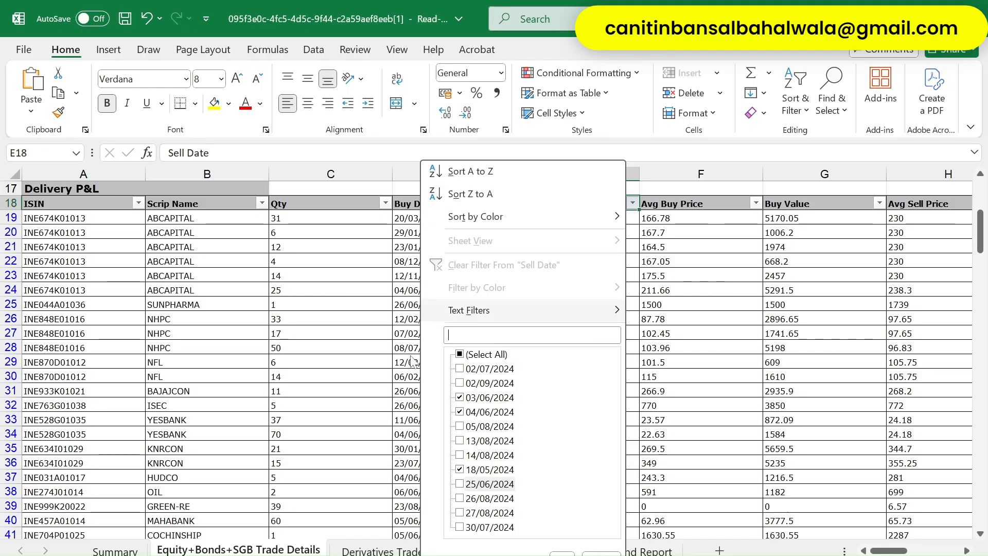
key("Up")
key("Up")
key("Up")
key("Up")
key("Up")
key("Up")
key("Up")
key("Up")
key("Up")
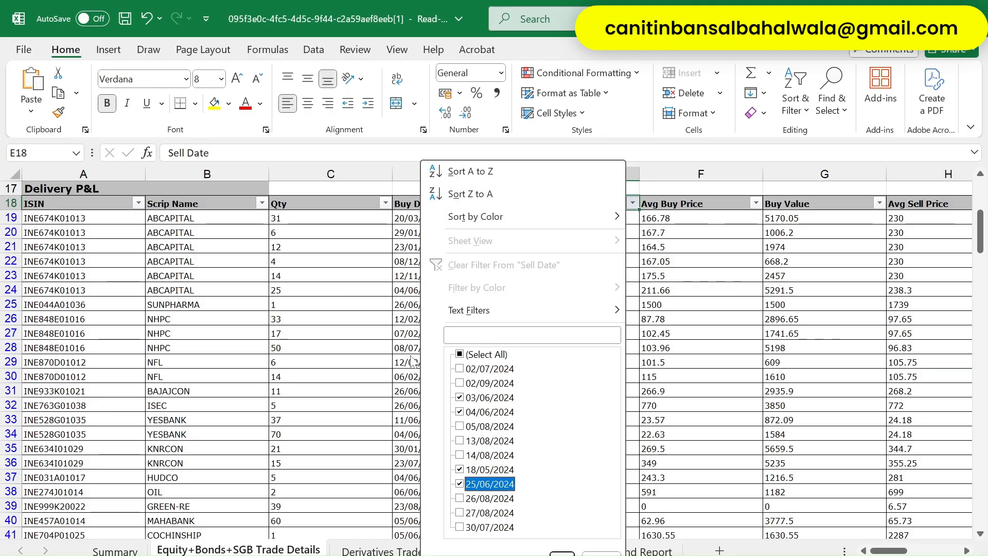
key("Down")
key("Down")
key("Down")
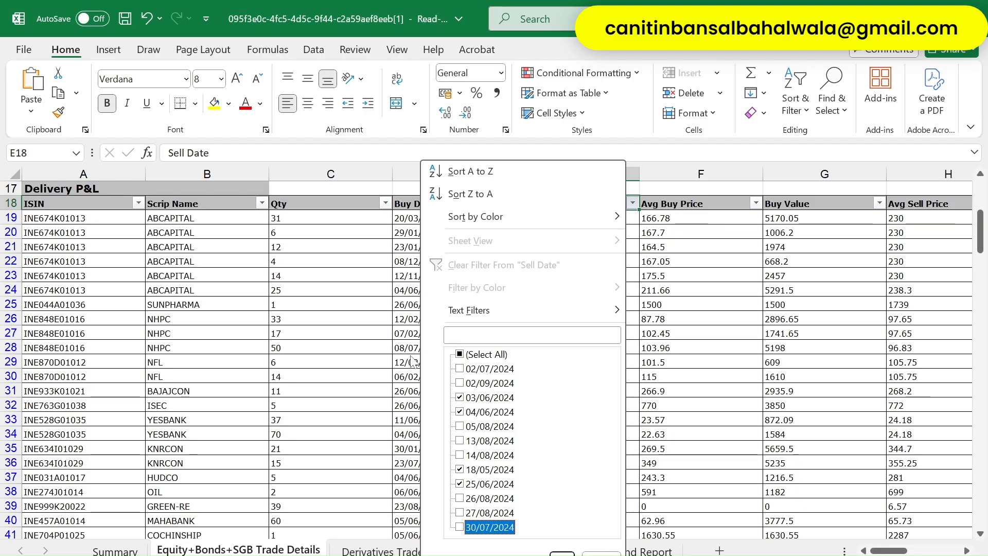
key("Return")
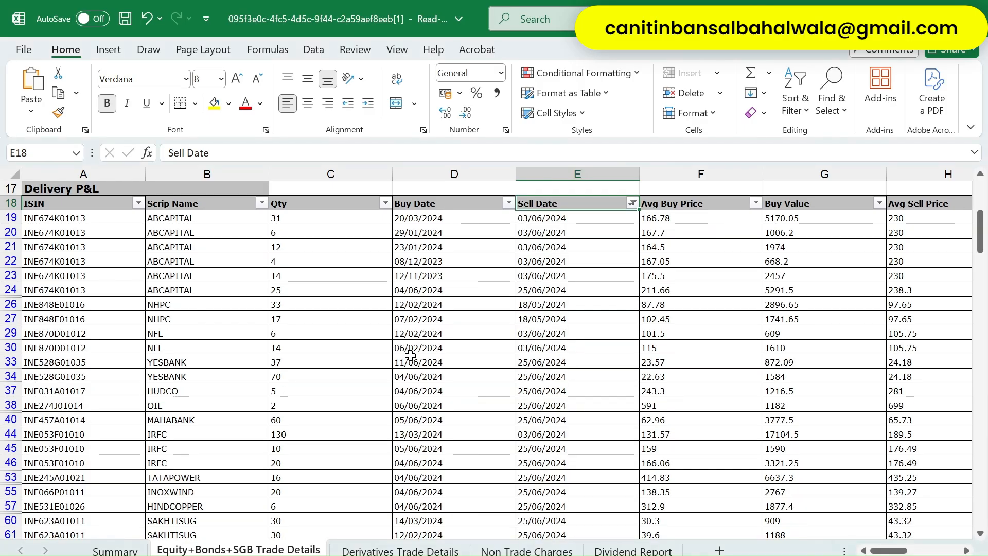
- Select all filtered Sell Value figures, starting from 7130, then return to the portal
key("Down")
key("Down")
key("Left")
key("Up")
key("Right")
key("Right")
key("Right")
key("Right")
key("Right")
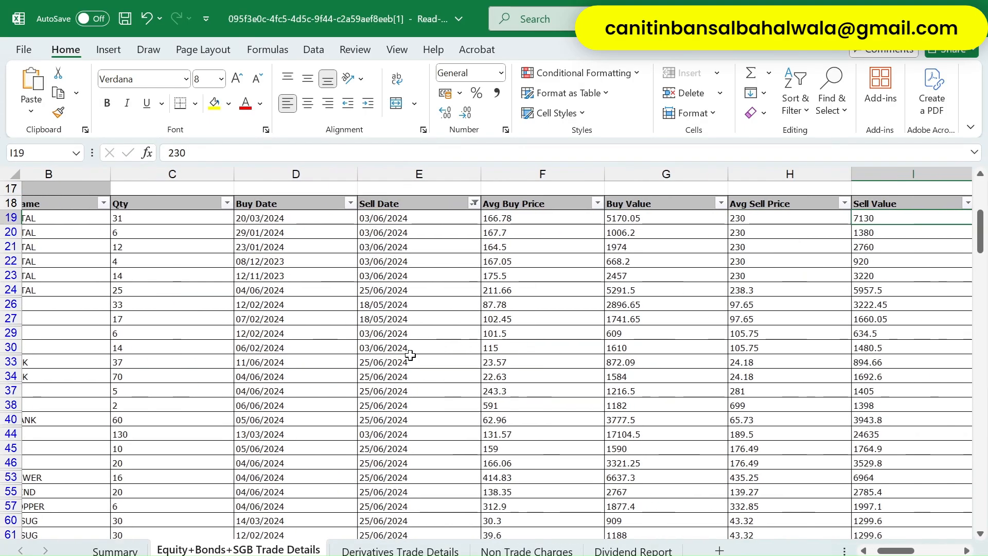
key("Left")
key("Left")
key("Left")
key("Right")
key("Right")
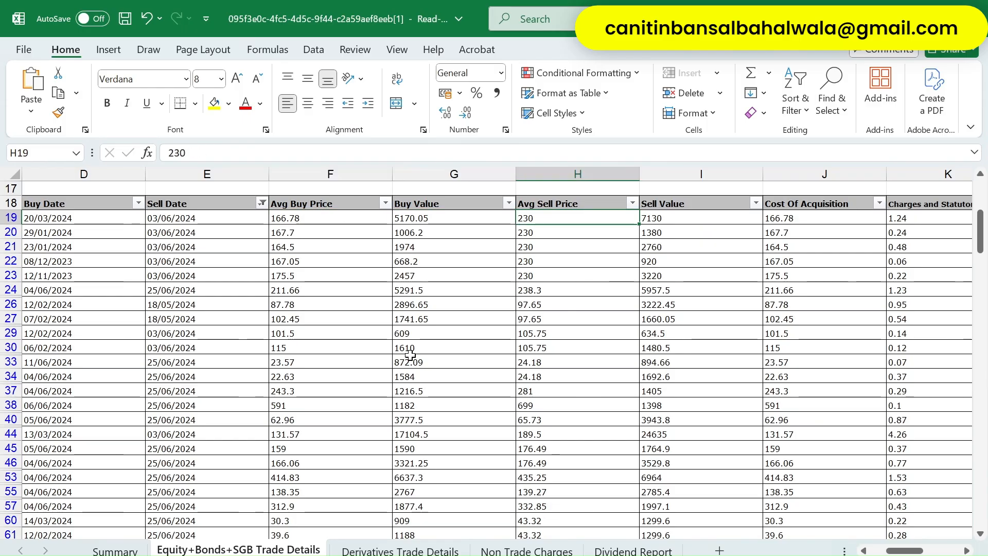
key("Right")
key("ctrl+shift+Down")
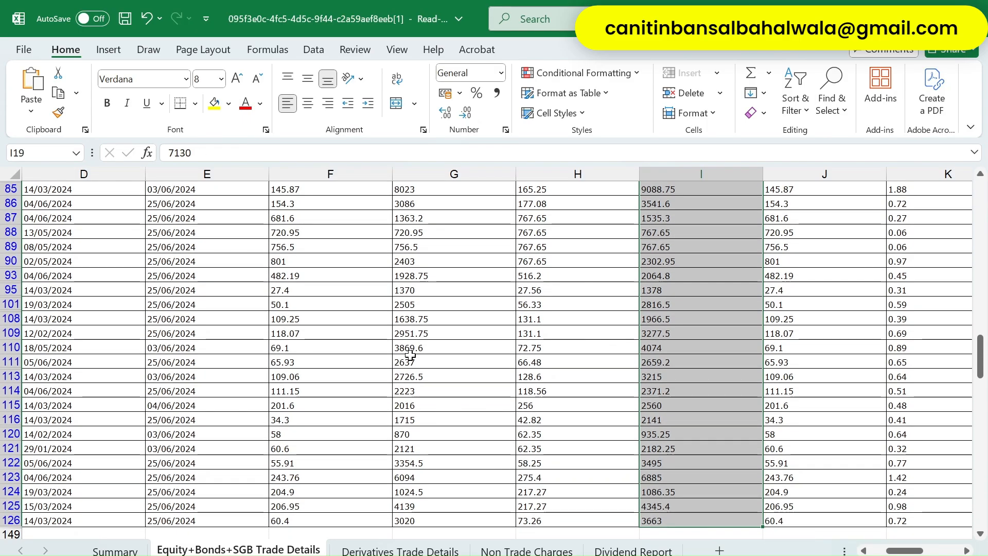
key("alt+Tab")
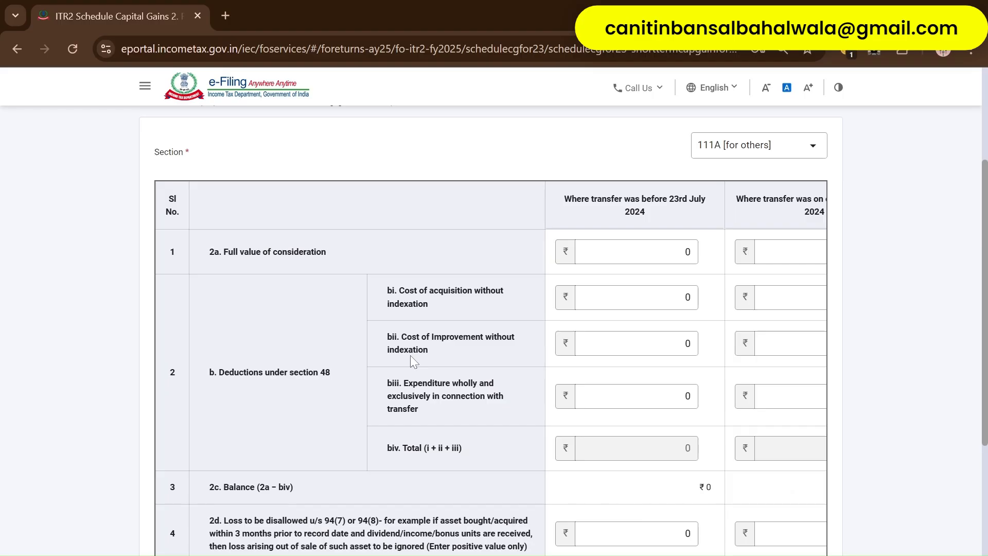
- Enter 180374 as the pre-23 July full value of consideration from the Sell Value total
left_click(687, 252)
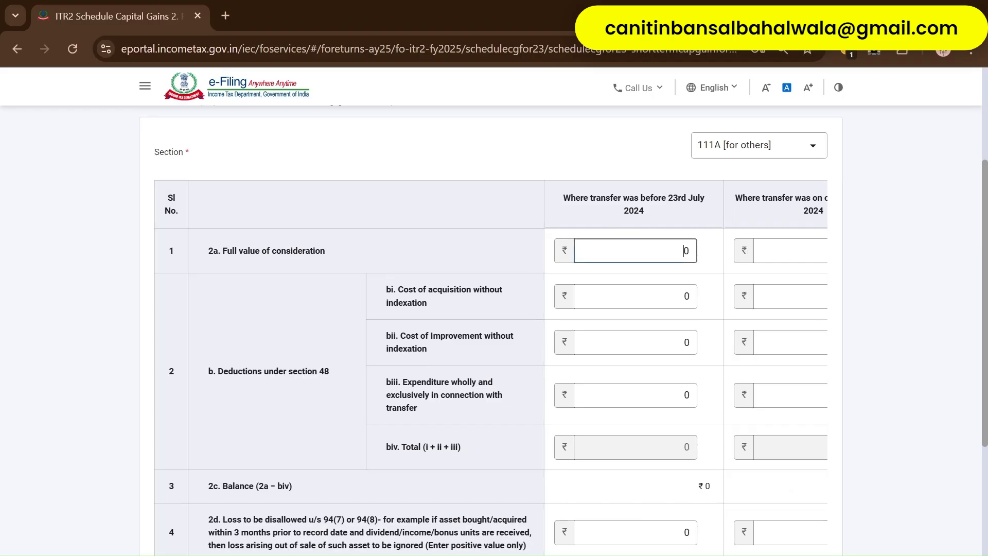
key("alt+Tab")
key("alt+Tab")
key("alt+Tab")
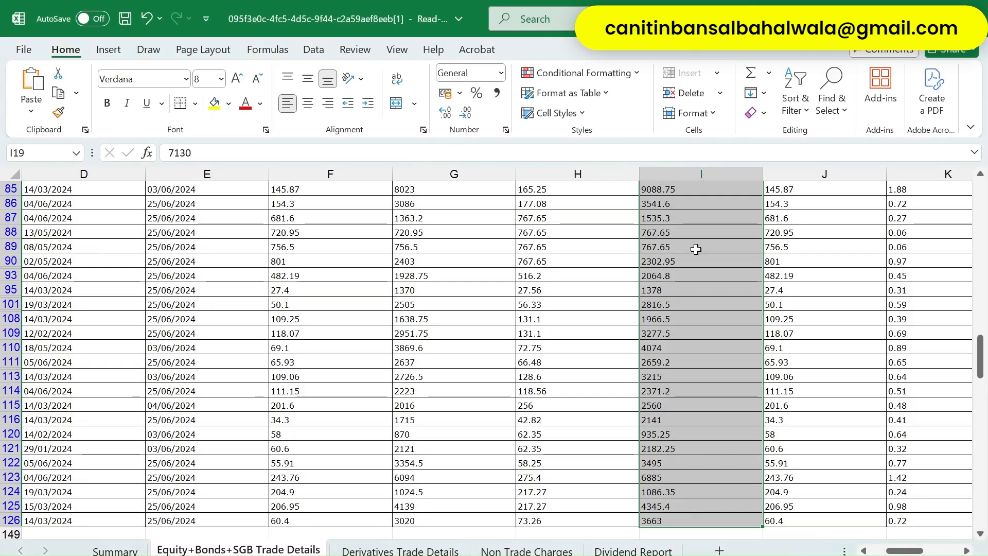
key("alt+Tab")
type("374")
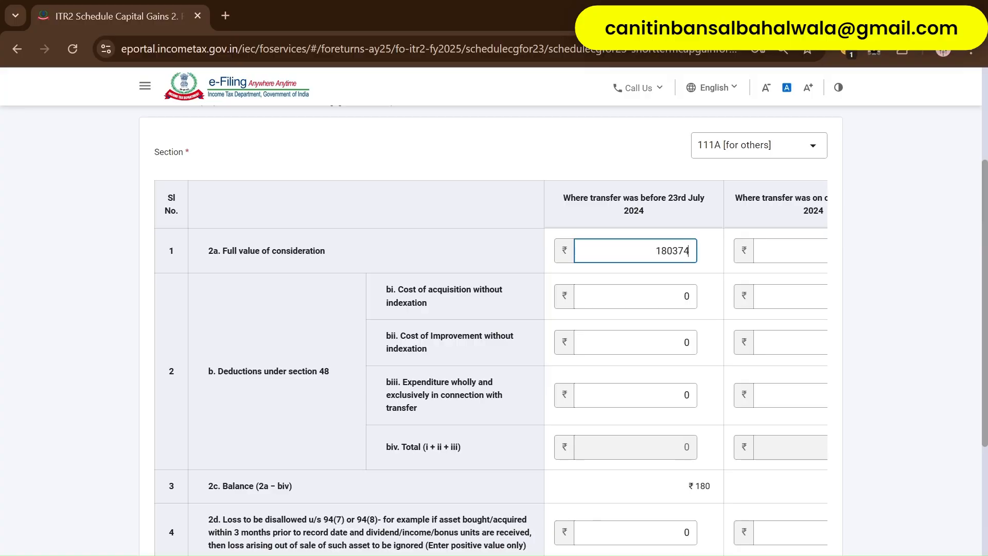
key("Tab")
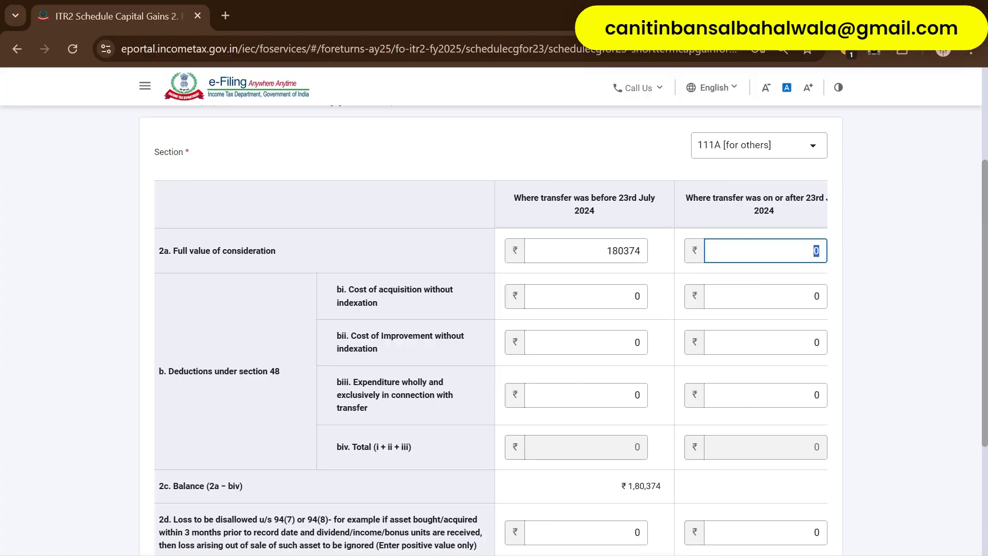
- Read the filtered Buy Value total and enter 156072 as the pre-23 July cost of acquisition
key("alt+Tab")
key("Left")
key("Down")
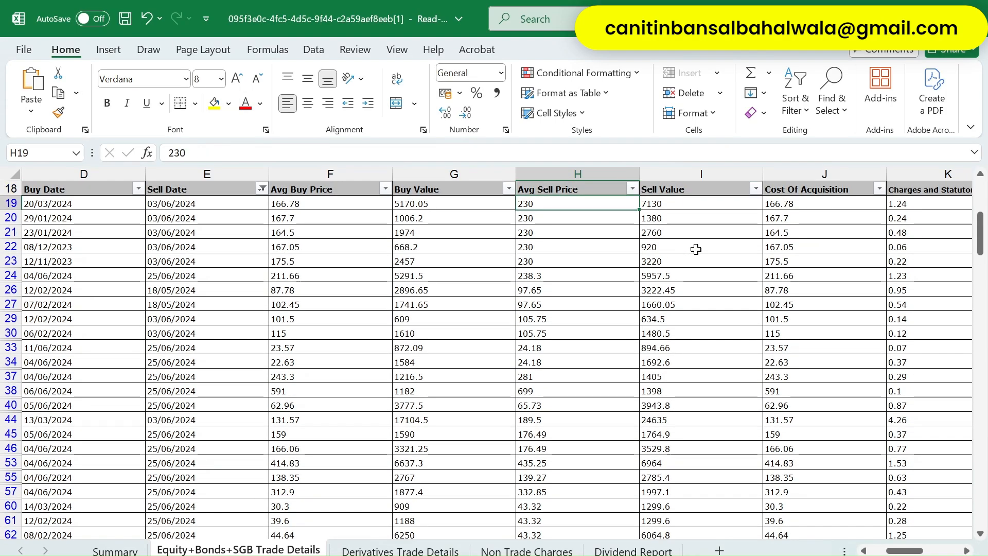
key("Left")
key("ctrl+shift+Down")
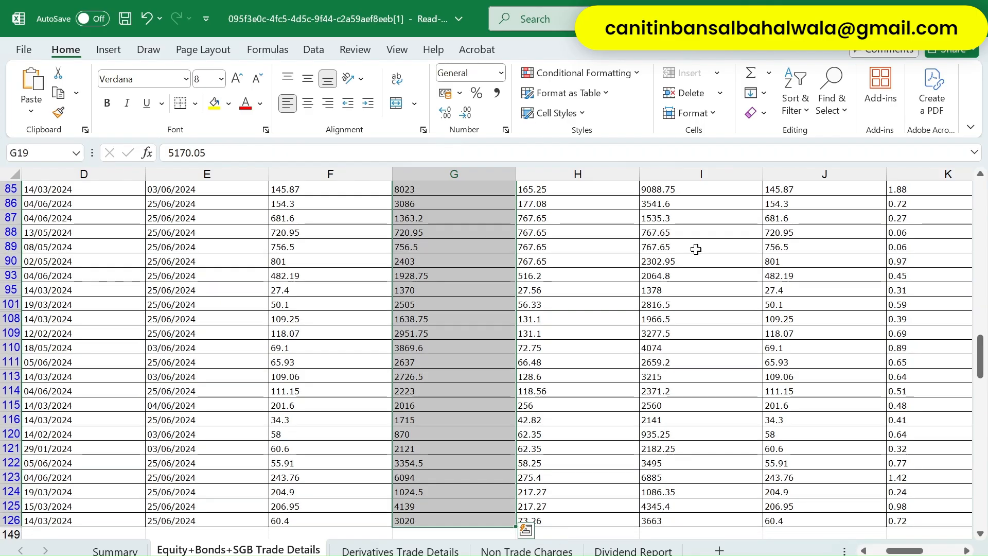
key("alt+Tab")
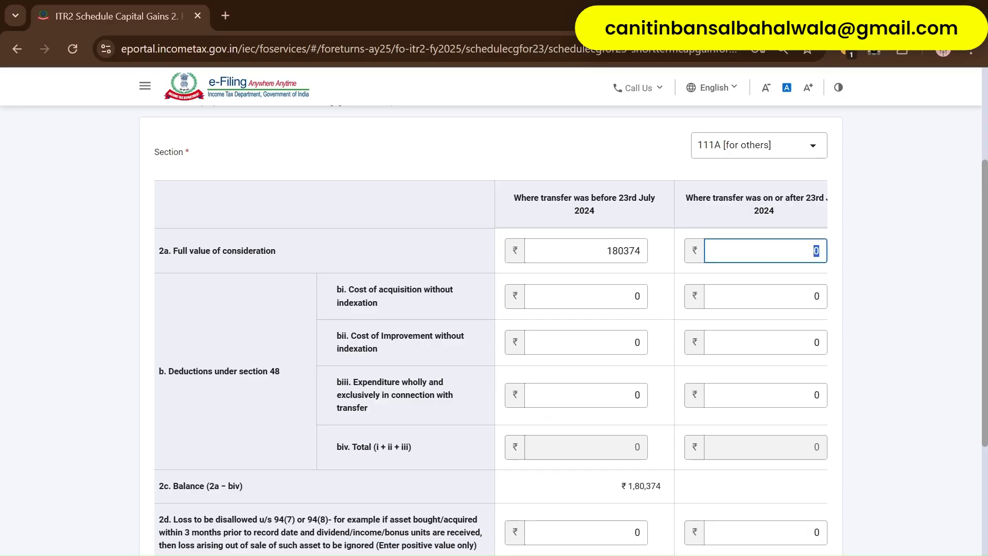
left_click(635, 296)
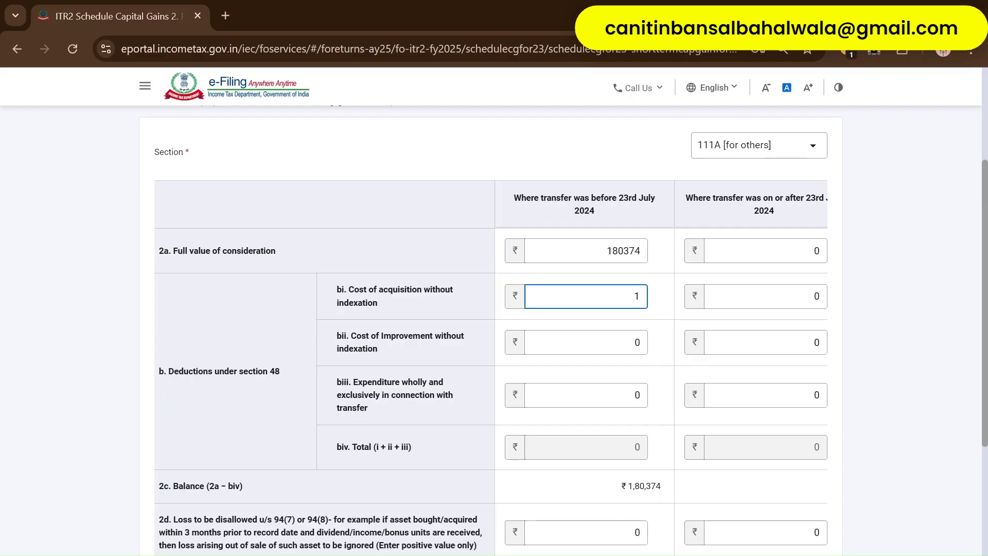
key("alt+Tab")
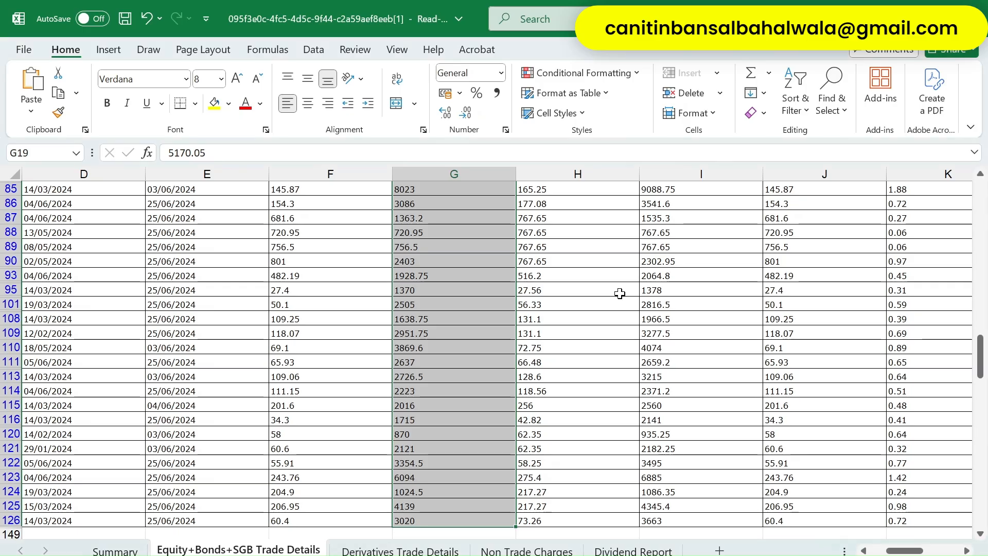
key("alt+Tab")
type("0")
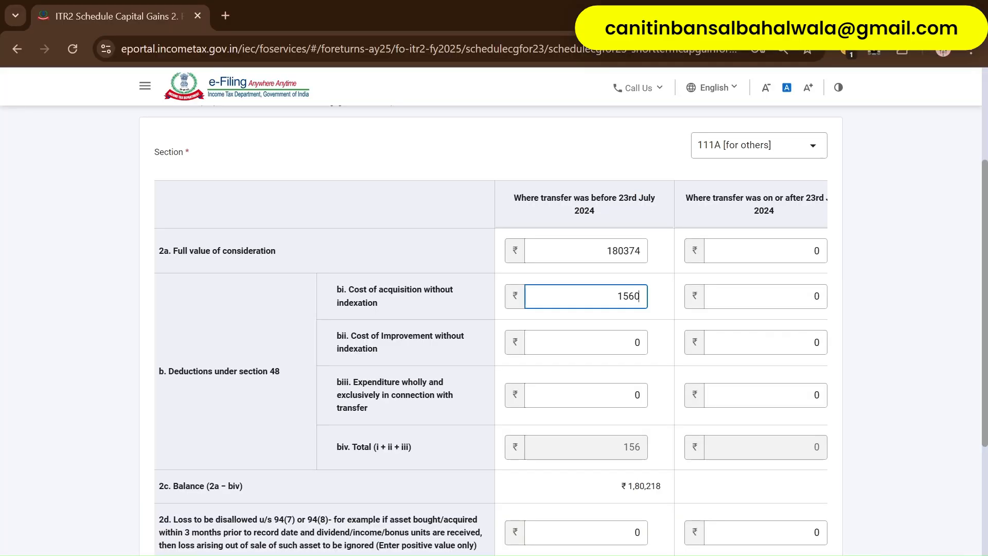
type("72")
key("Tab")
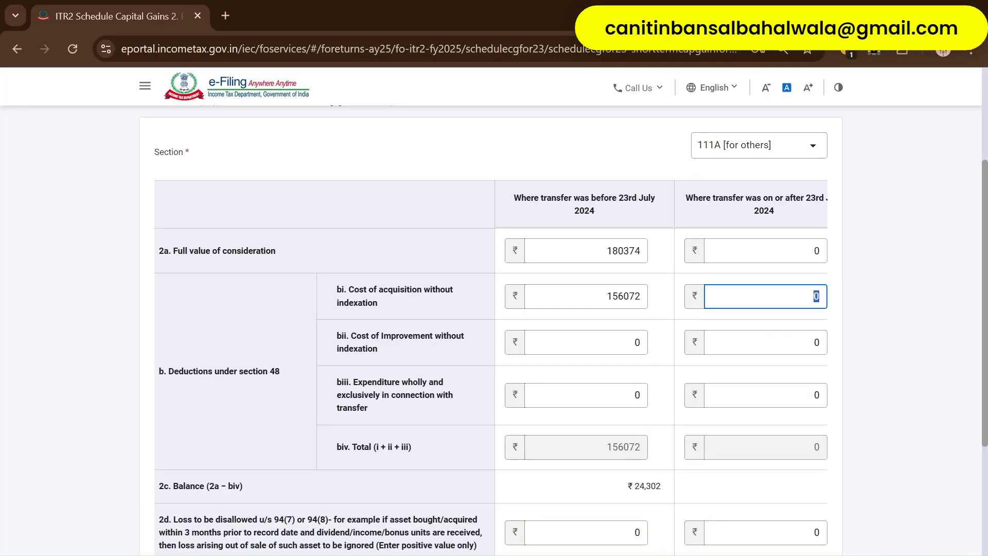
- Clear the Sell Date filter, then undo to restore the earlier four-date selection
key("alt+Tab")
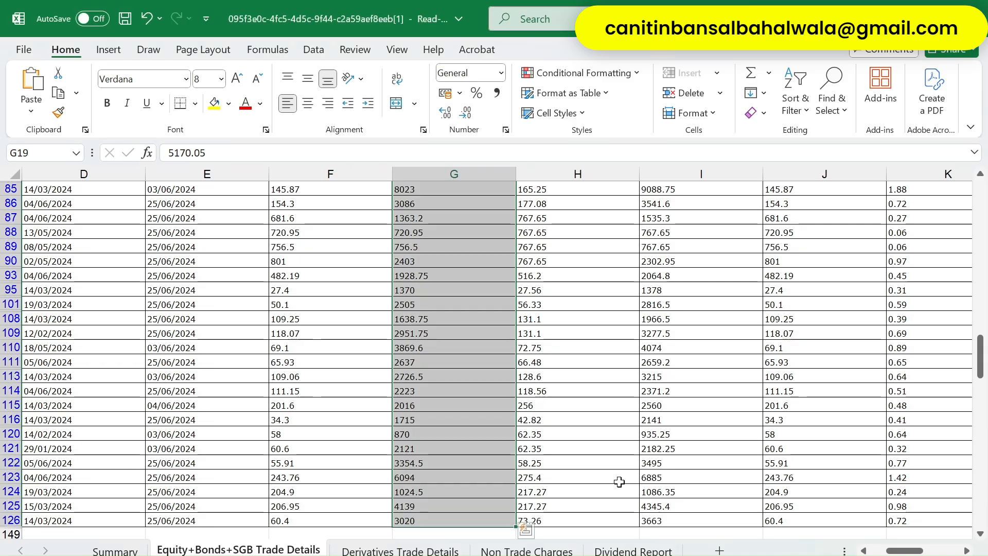
key("ctrl+Up")
key("Left")
key("Left")
key("Left")
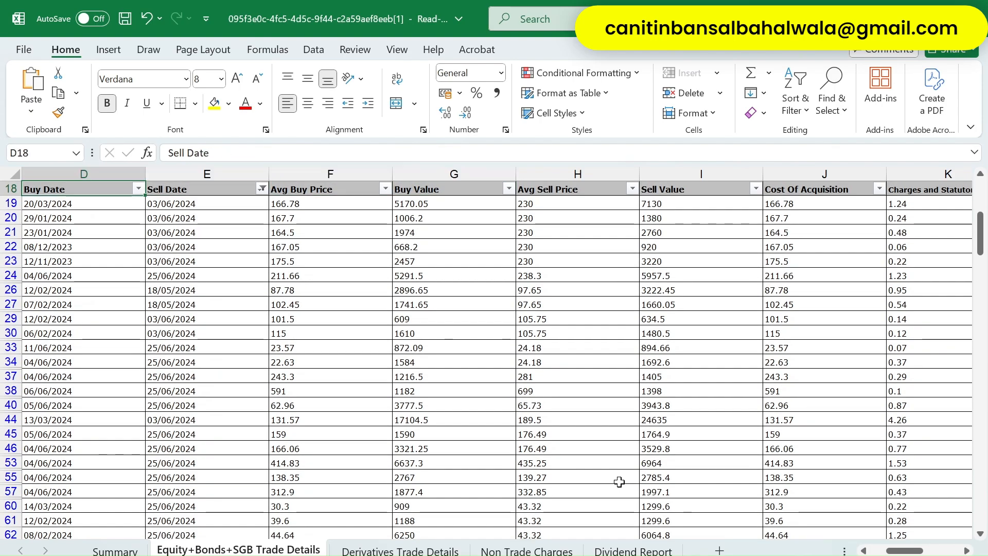
key("Right")
key("alt+Down")
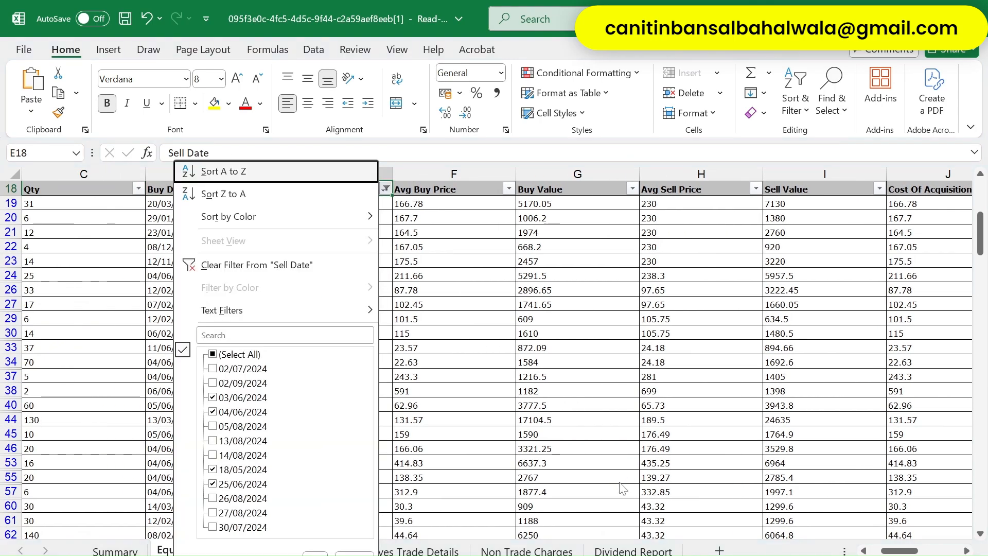
key("Down")
key("Down")
key("Down")
key("Return")
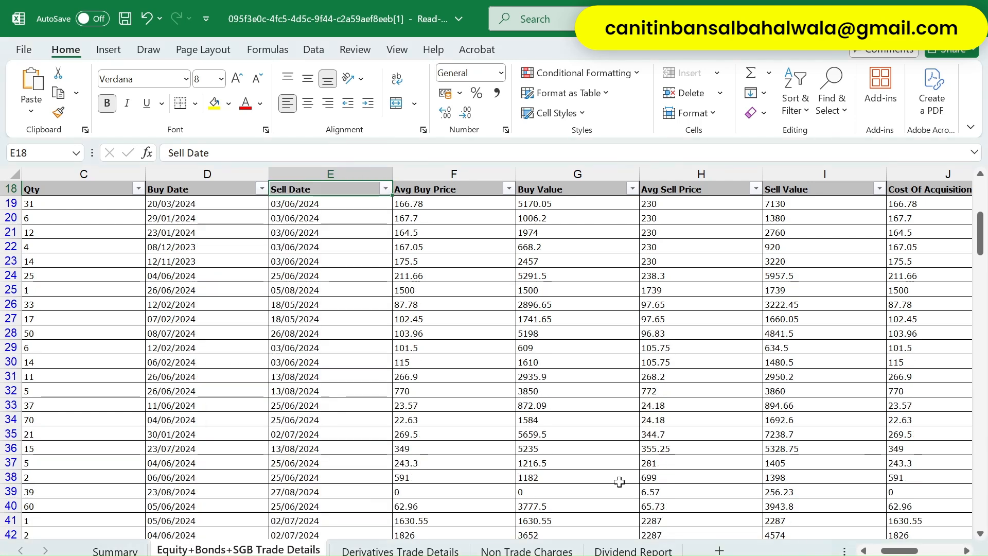
key("alt+Down")
key("Down")
key("Down")
key("Down")
key("Down")
key("Down")
key("Down")
key("Down")
key("Down")
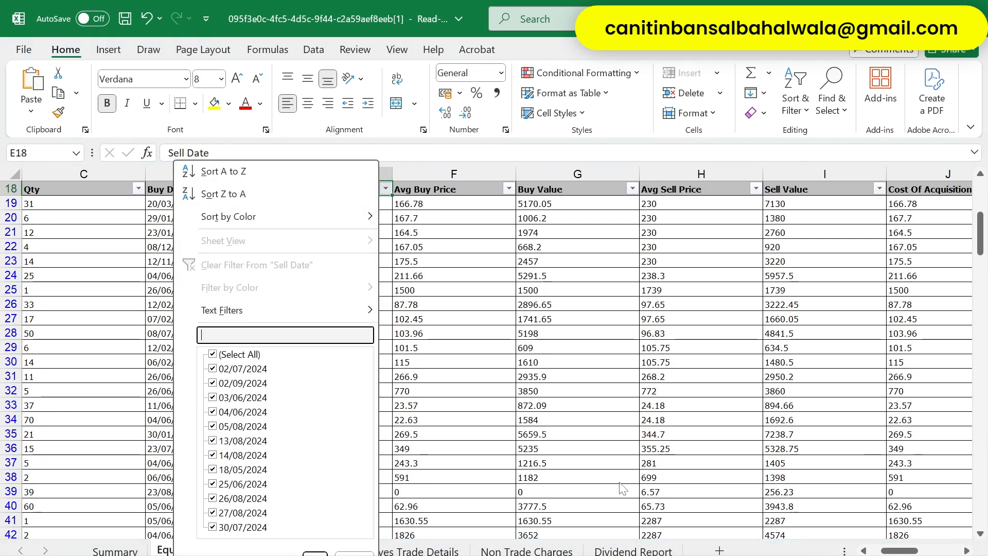
key("space")
key("Down")
key("Down")
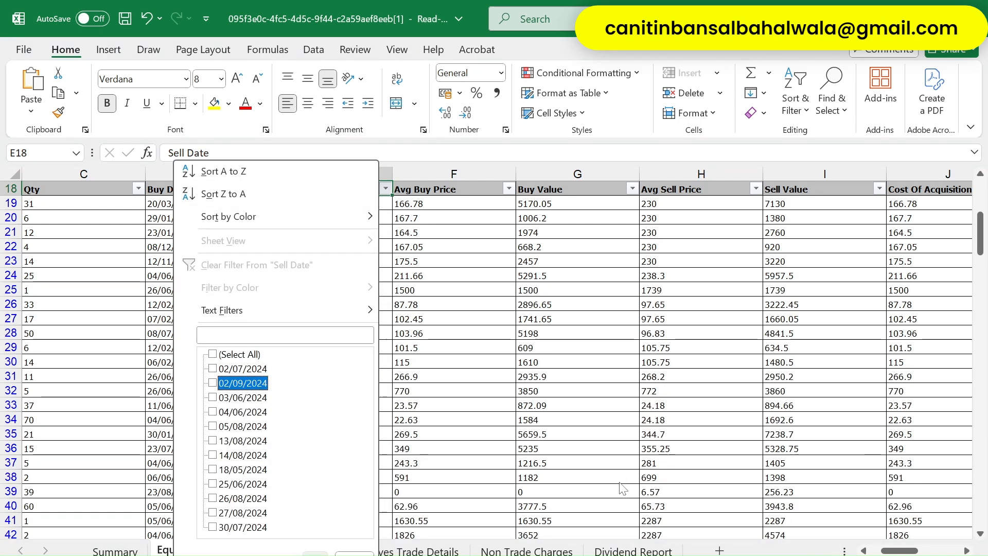
key("Up")
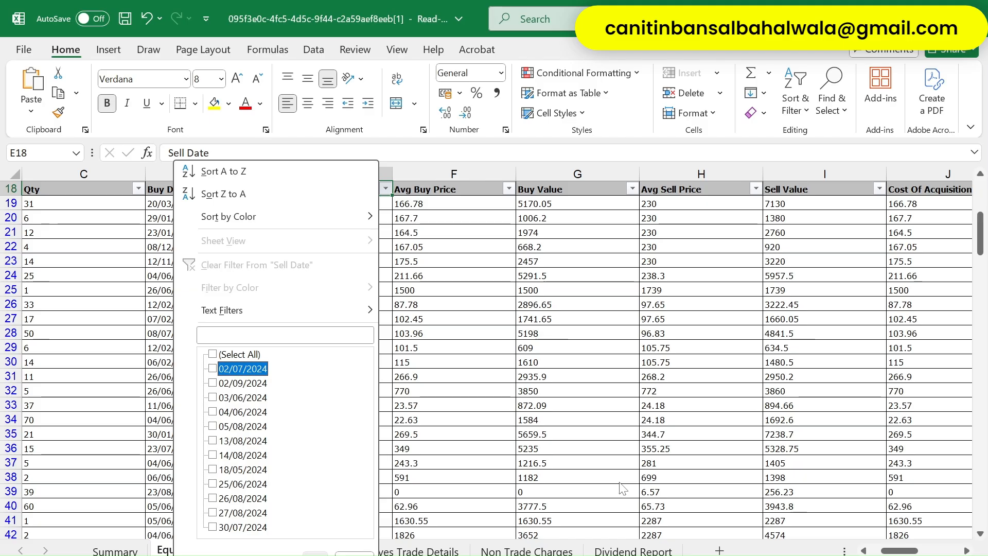
key("Escape")
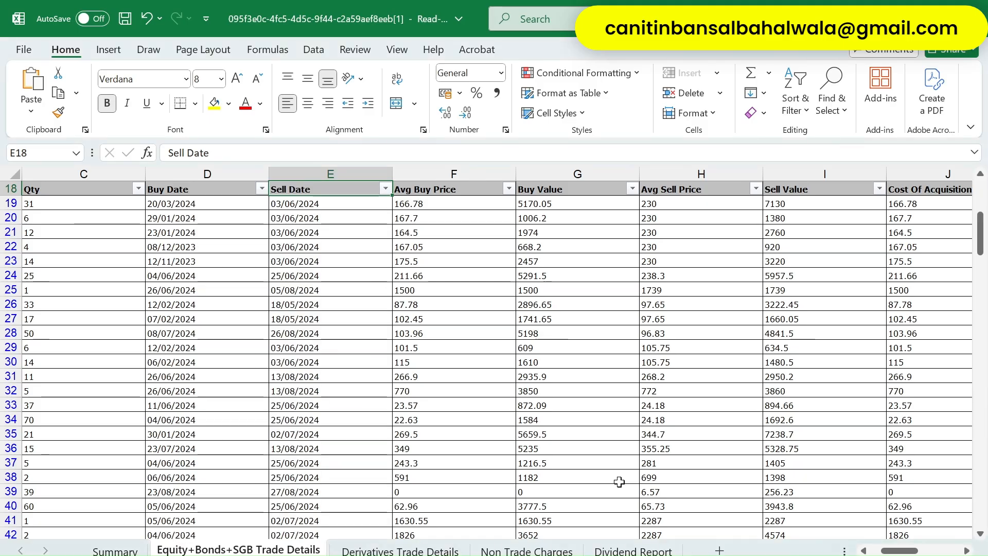
key("ctrl+z")
- Add 02/07/2024 to the Sell Date filter and apply it
key("alt+Down")
key("Down")
key("Down")
key("Down")
key("Down")
key("Down")
key("Down")
key("Down")
key("Down")
key("Down")
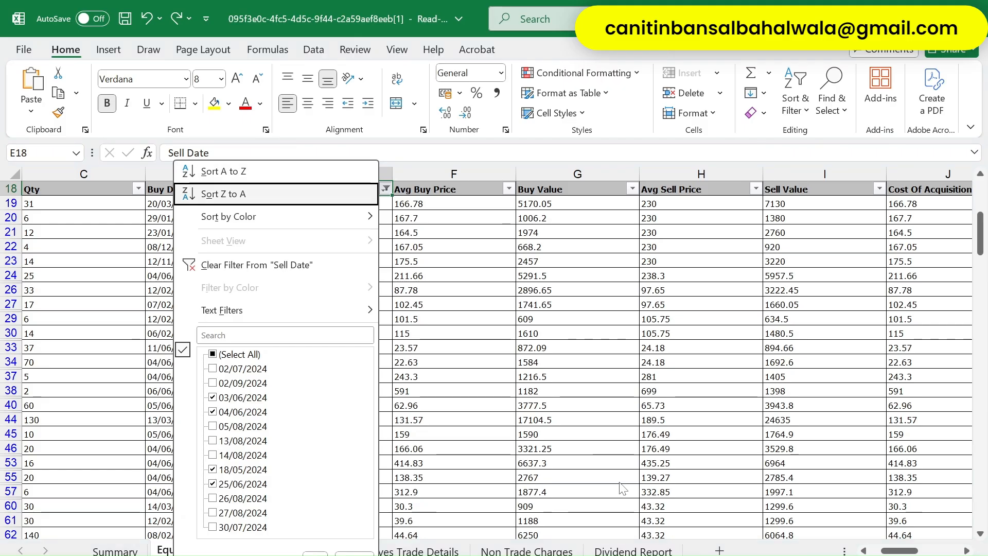
key("Down")
key("Down")
key("Up")
key("Up")
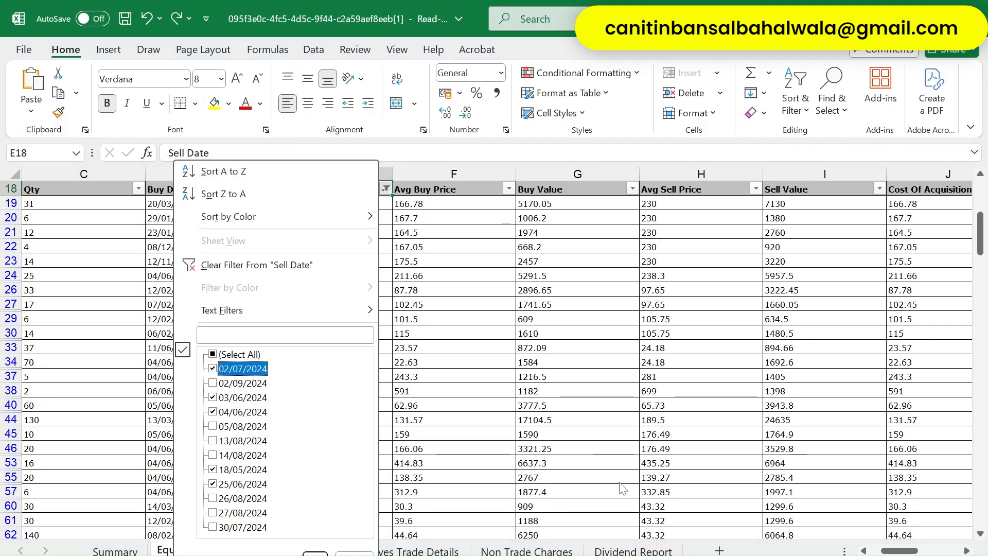
key("Down")
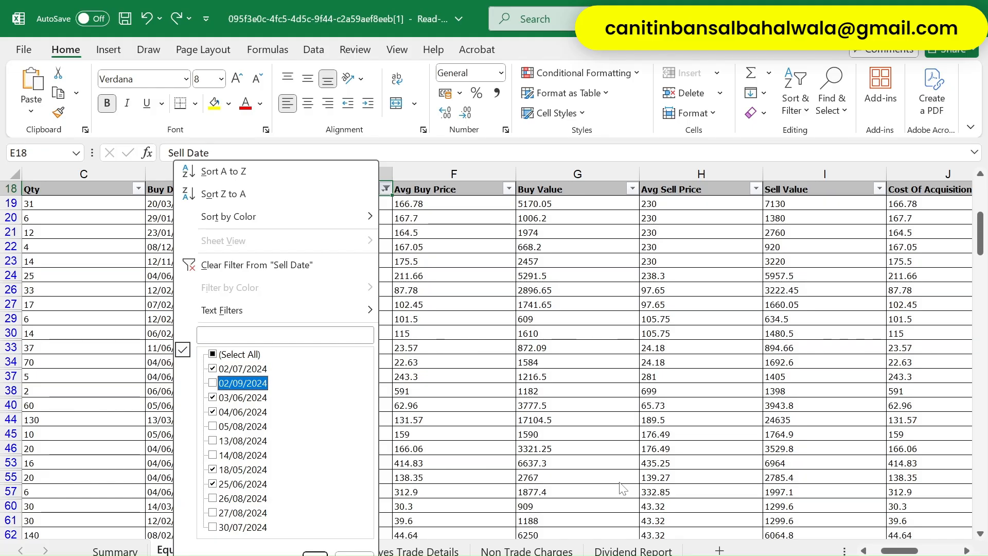
key("Down")
key("Up")
key("Up")
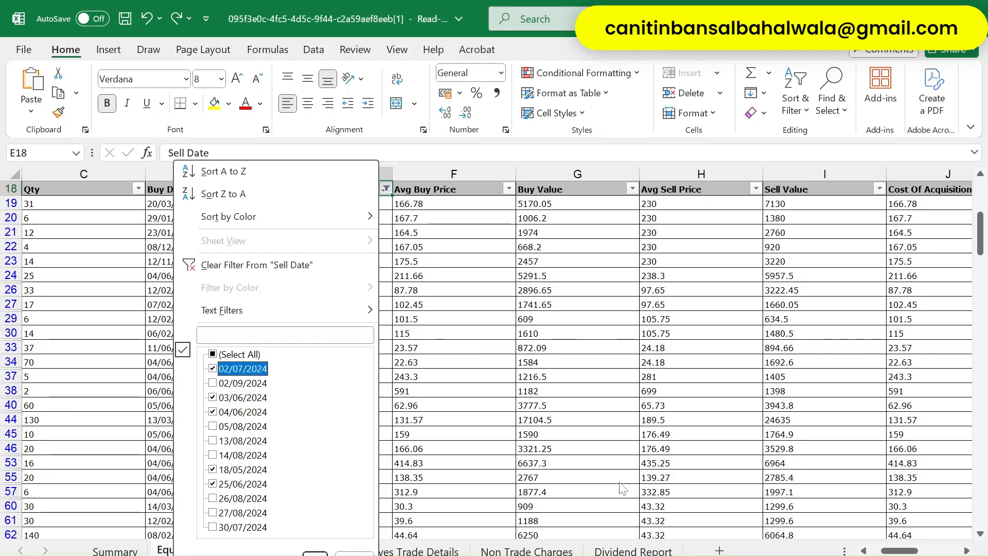
key("Down")
key("Down")
key("Down")
key("Down")
key("Down")
key("Down")
key("Down")
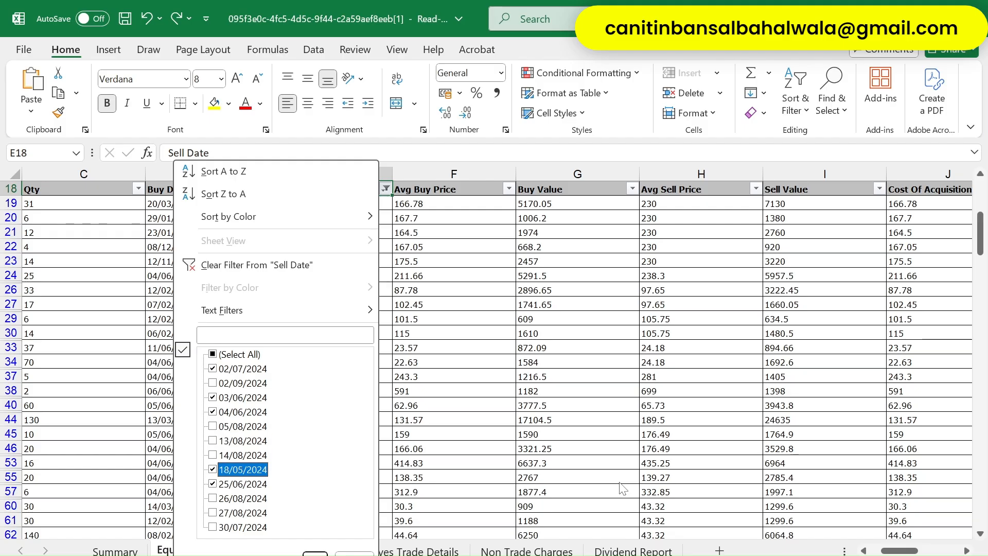
key("Down")
key("Down")
key("Down")
key("Down")
key("Return")
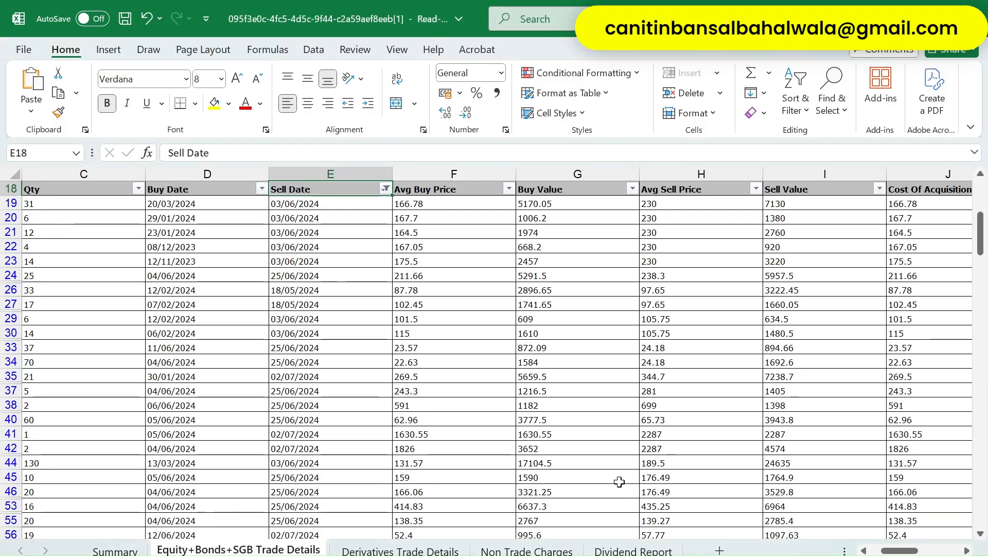
- Select every filtered Sell Value entry to read the total, then return to the e-Filing form
key("Down")
key("Right")
key("Right")
key("Right")
key("Right")
key("Left")
key("Left")
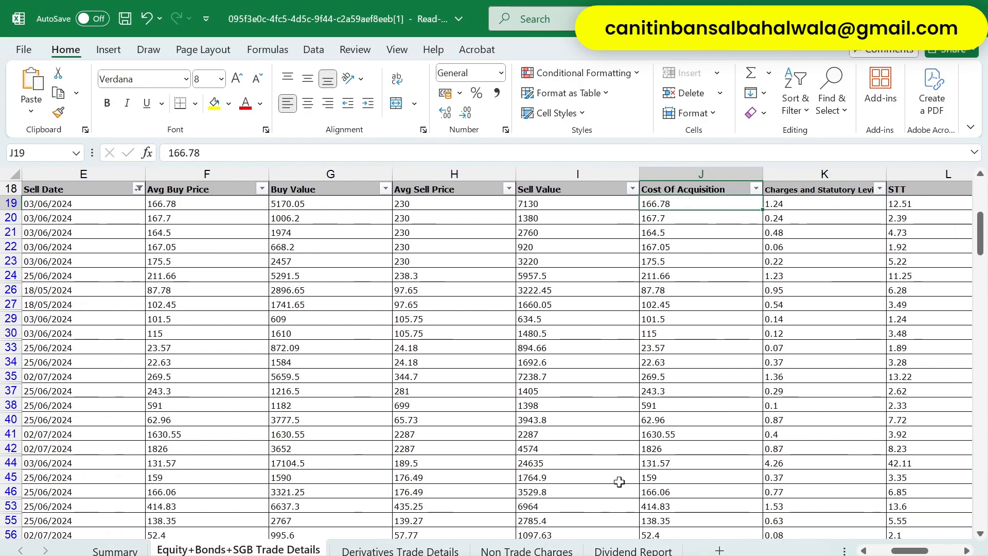
key("ctrl+shift+Down")
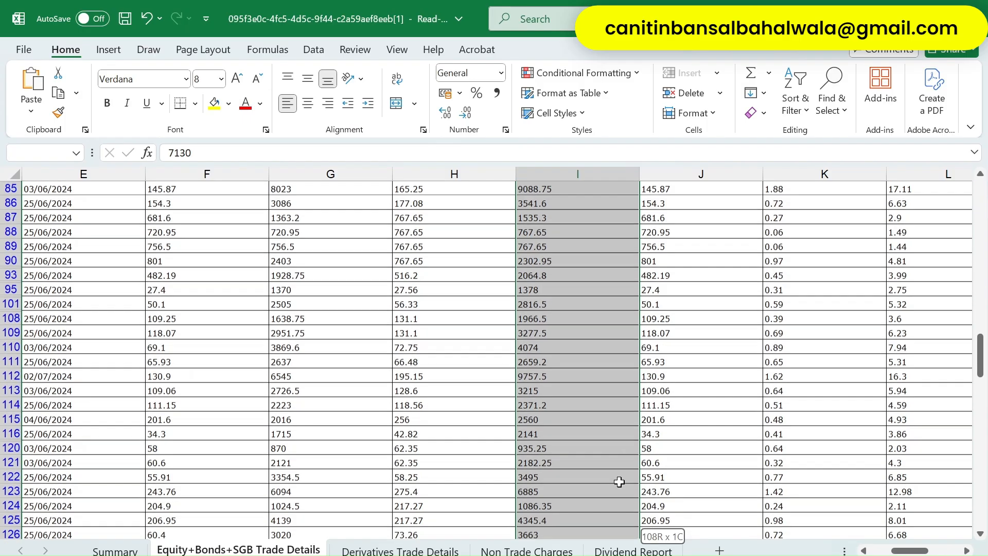
key("Up")
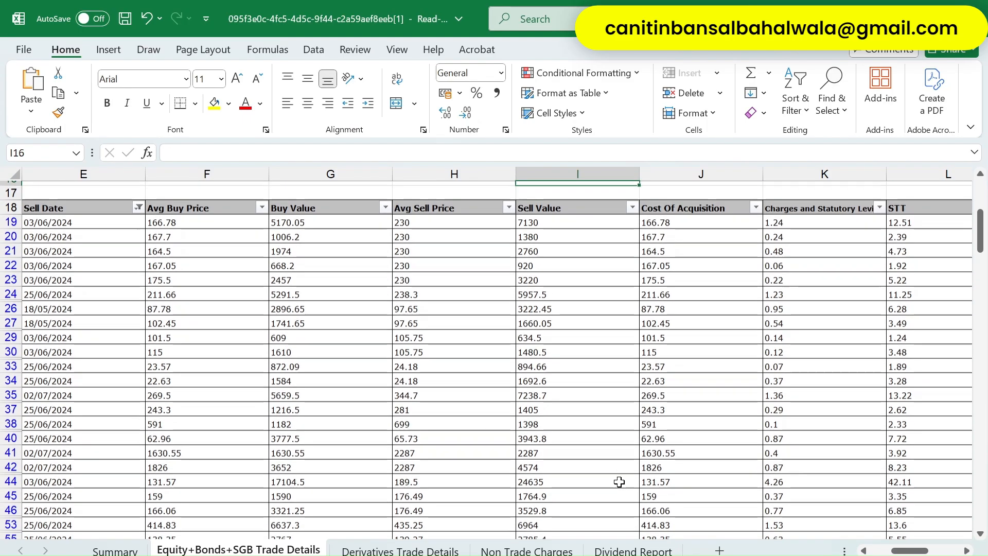
key("Down")
key("ctrl+shift+Down")
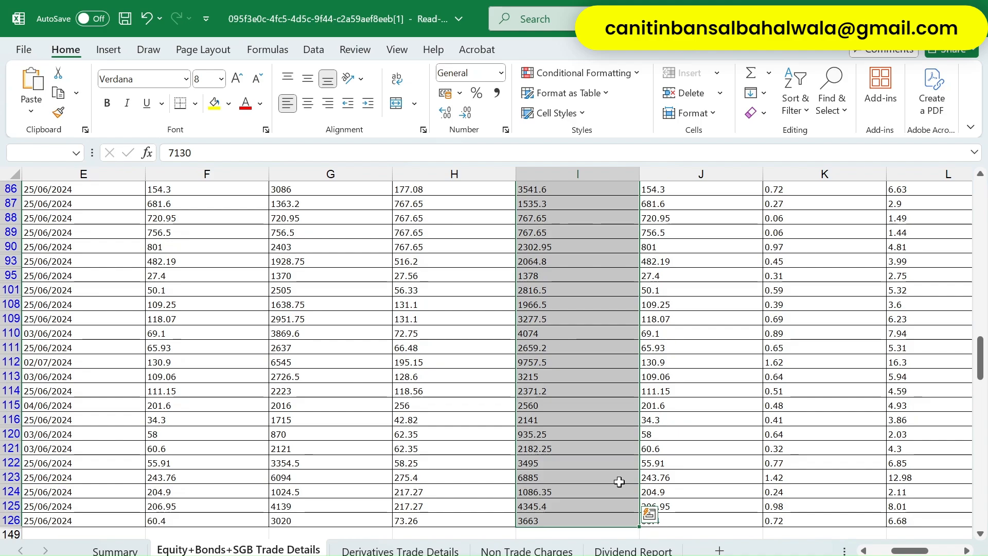
key("alt+Tab")
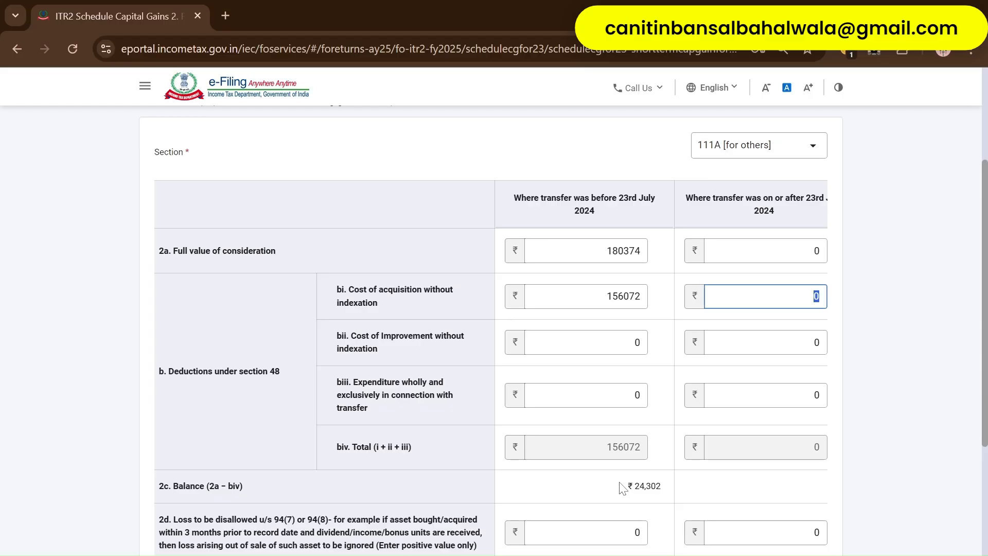
- Change the pre-23 July full value of consideration to 218058
key("shift+Tab")
key("shift+Tab")
key("shift+Tab")
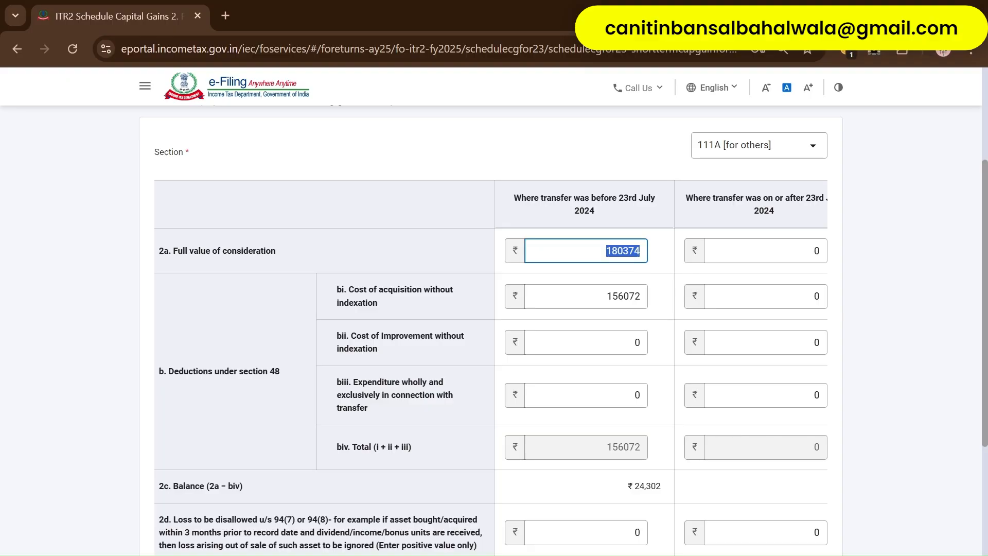
type("218058")
key("Tab")
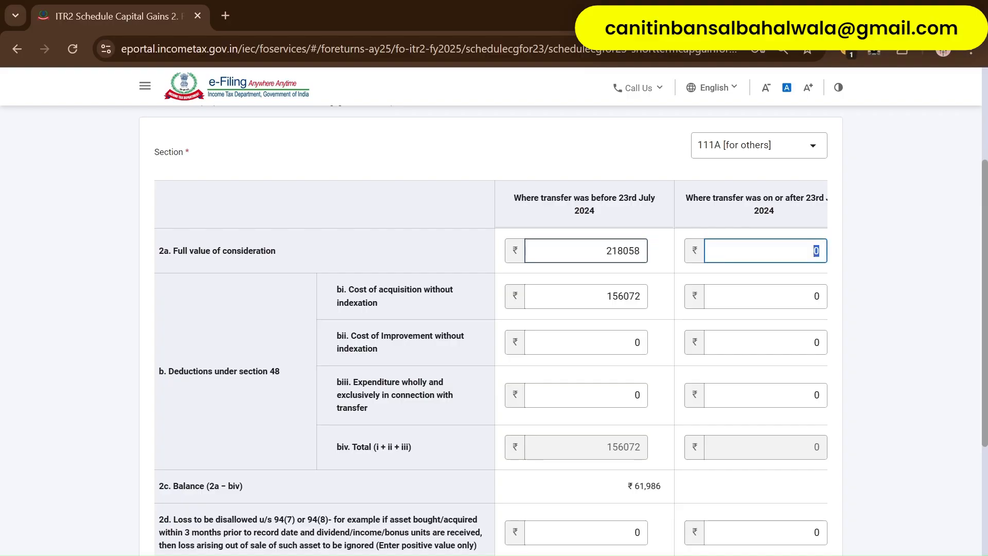
key("Tab")
- Read the filtered Buy Value total and change the pre-23 July cost of acquisition to 186227
key("alt+Tab")
key("Up")
key("Left")
key("Down")
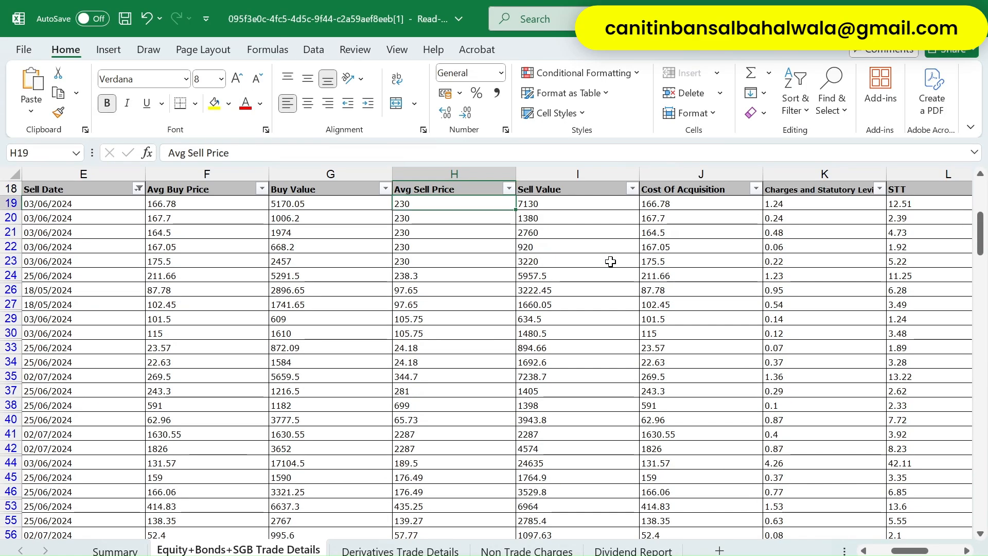
key("Left")
key("ctrl+shift+Down")
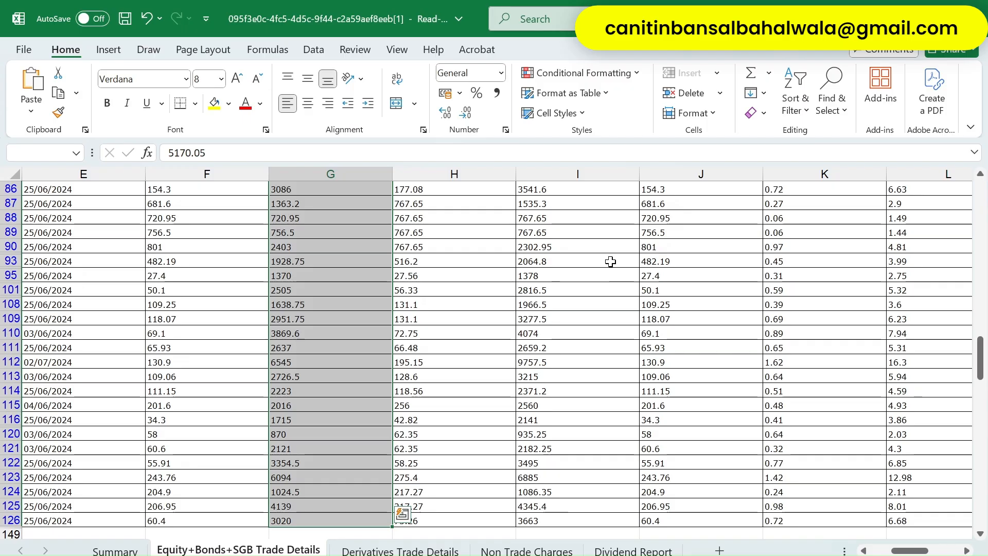
key("alt+Tab")
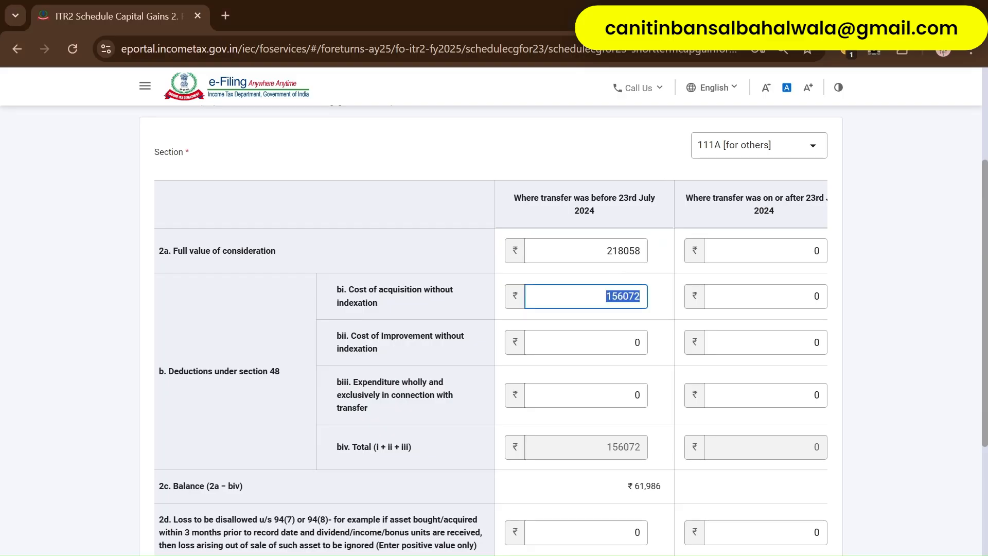
type("1862")
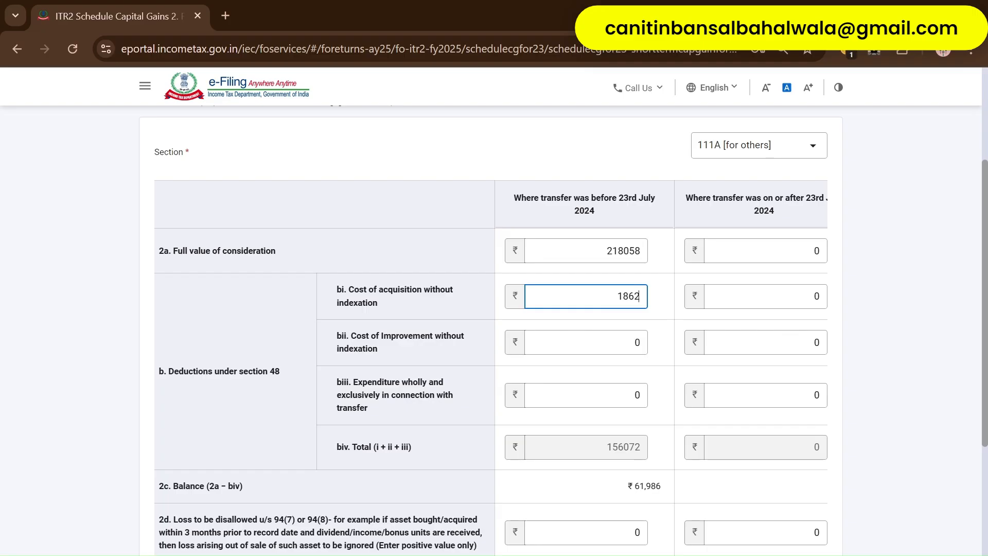
type("27")
key("Tab")
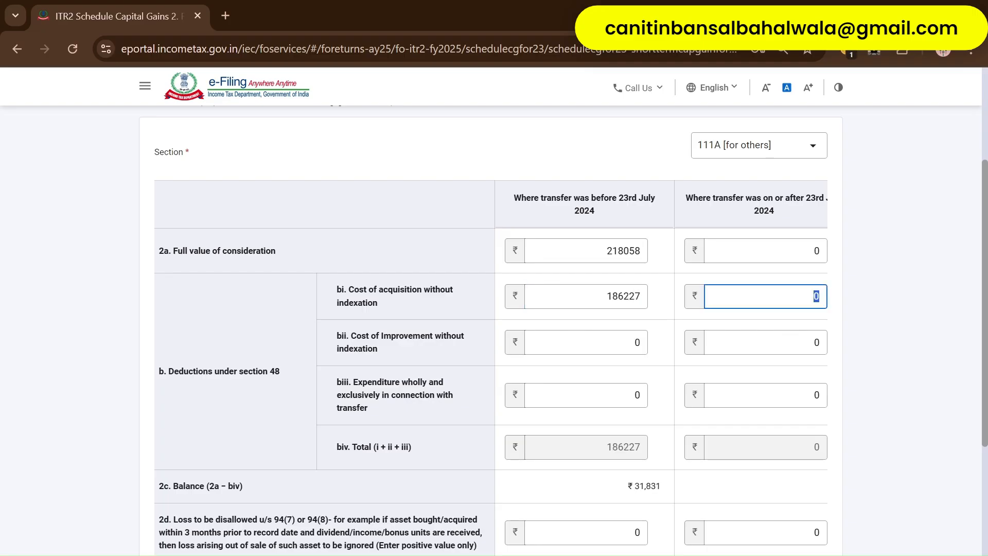
key("alt+Tab")
- Clear the existing Sell Date filter so all trades show
key("ctrl+Up")
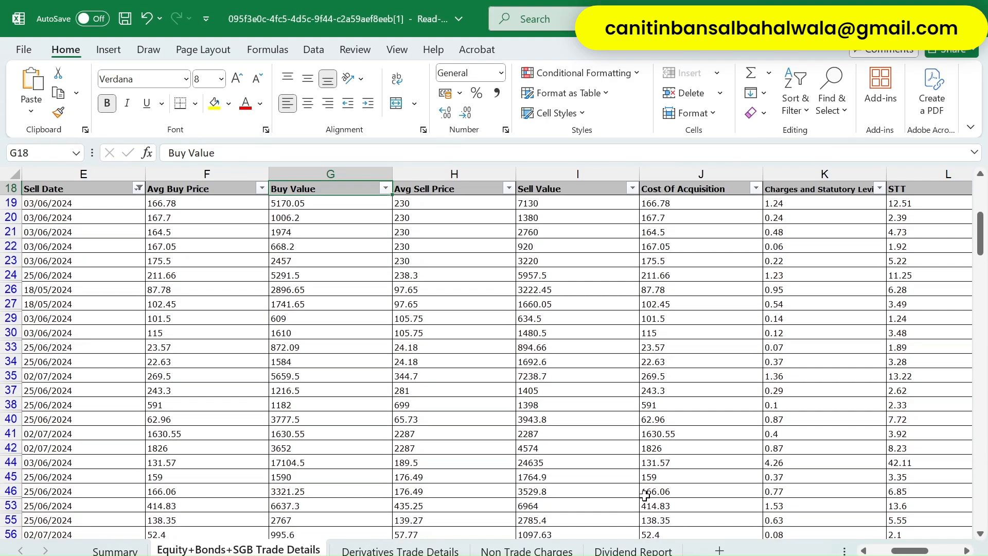
key("Left")
key("Left")
scroll(645, 495, "left", 1)
key("alt+Down")
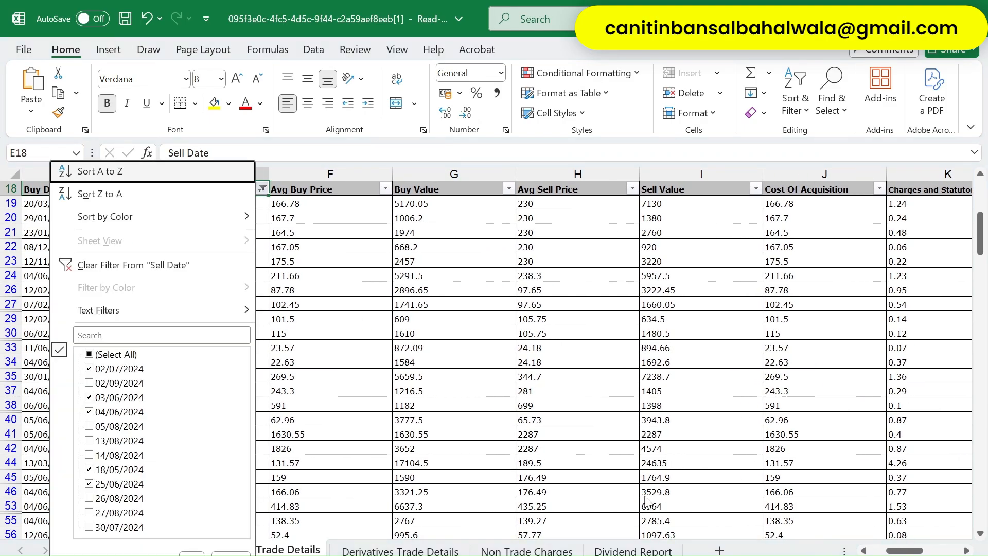
key("Down")
key("Down")
key("Down")
key("Down")
key("Return")
- Filter Sell Date to only 30/07, 05/08, 13/08, 14/08, 26/08, 27/08 and 02/09/2024
key("alt+Down")
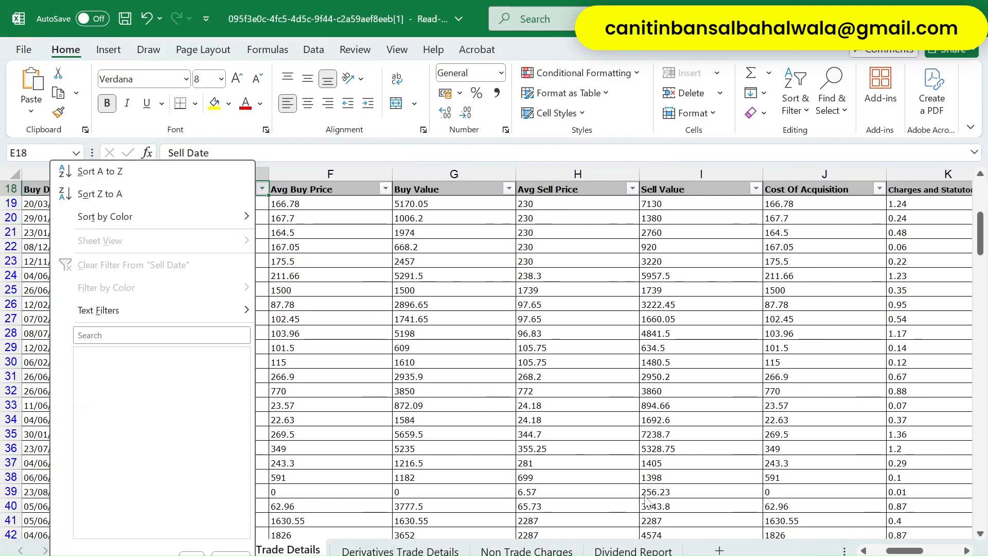
key("Tab")
key("Tab")
key("space")
key("Down")
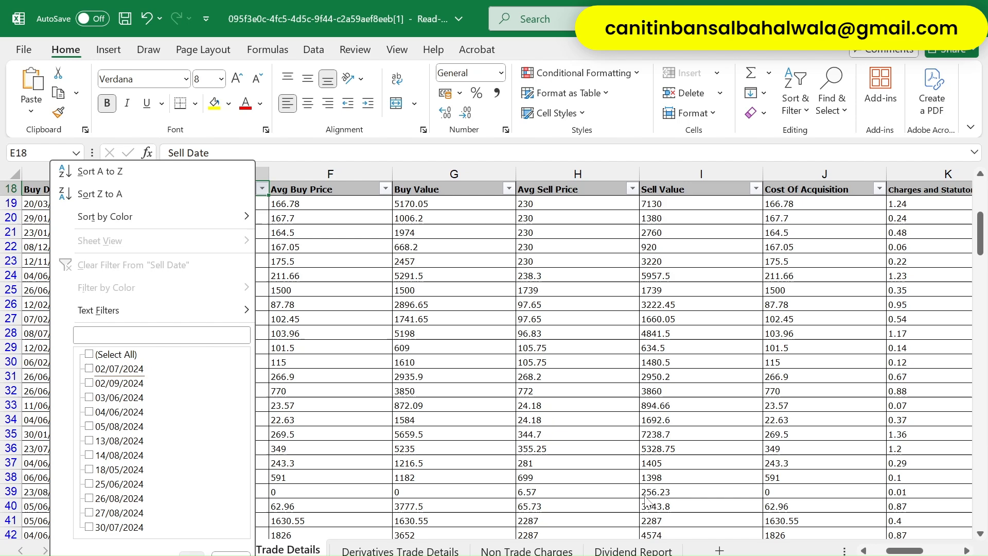
key("Down")
key("space")
key("Down")
key("Down")
key("Down")
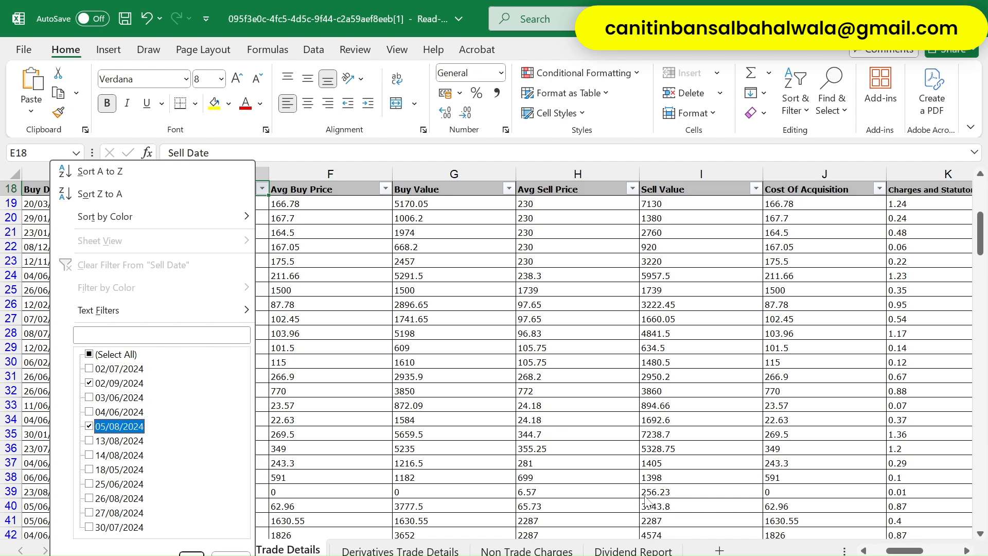
key("space")
key("Down")
key("space")
key("Down")
key("Down")
key("Down")
key("Down")
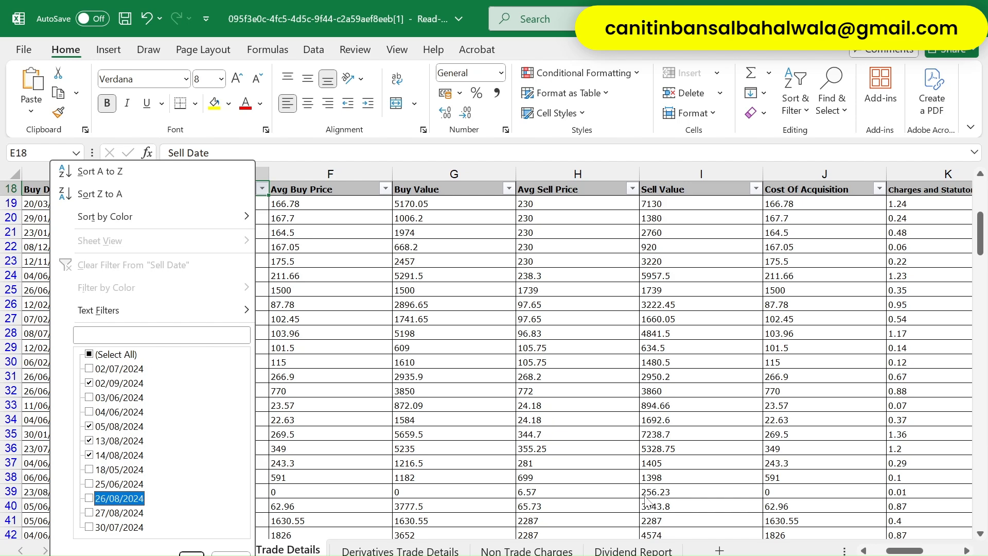
key("space")
key("Down")
key("Up")
key("Down")
key("space")
key("Down")
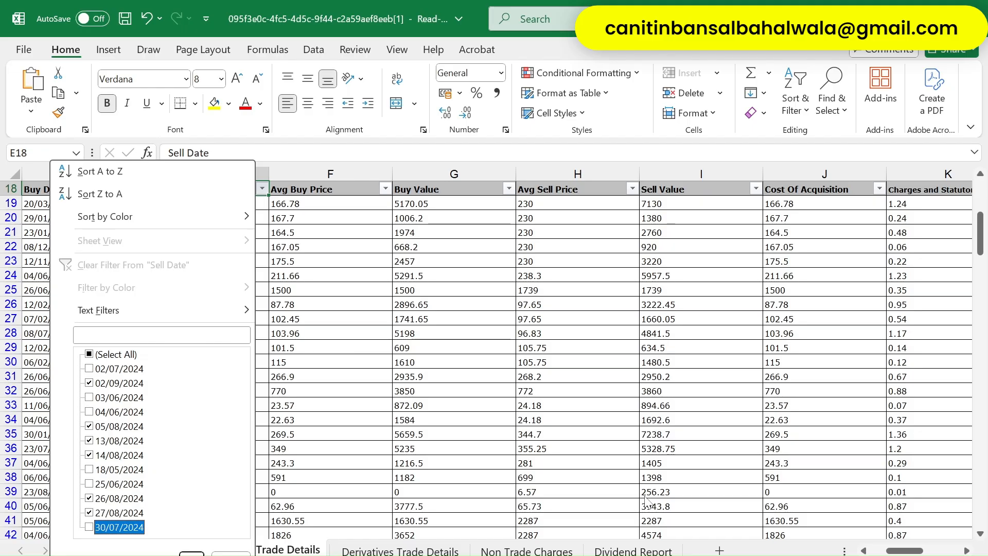
key("Return")
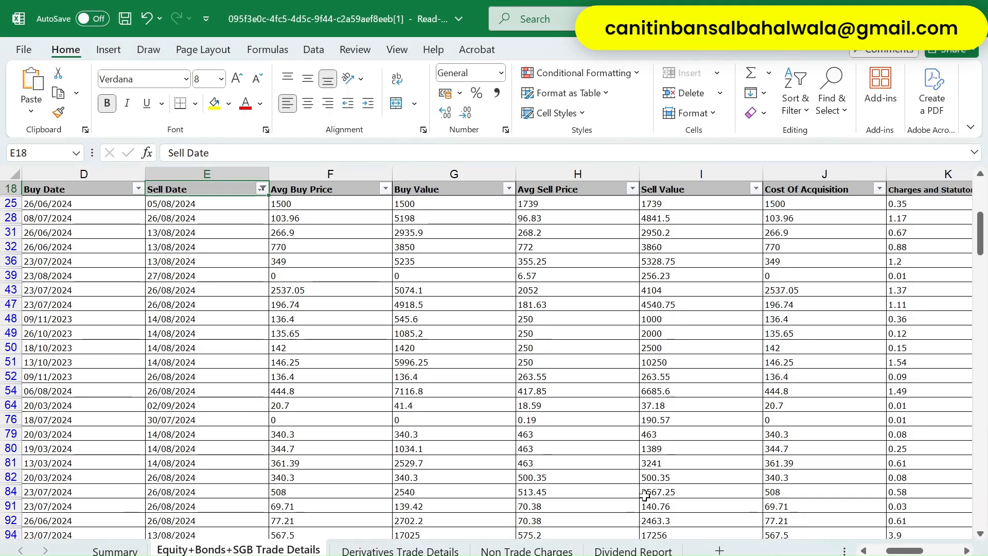
- Select all filtered Sell Value amounts
key("Down")
key("Right")
key("Right")
key("Right")
key("Right")
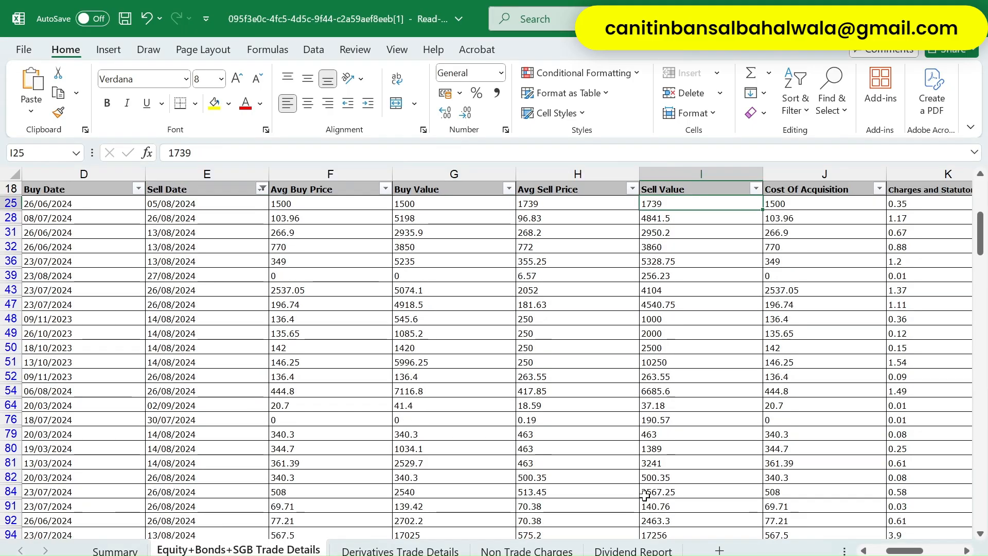
key("ctrl+shift+Down")
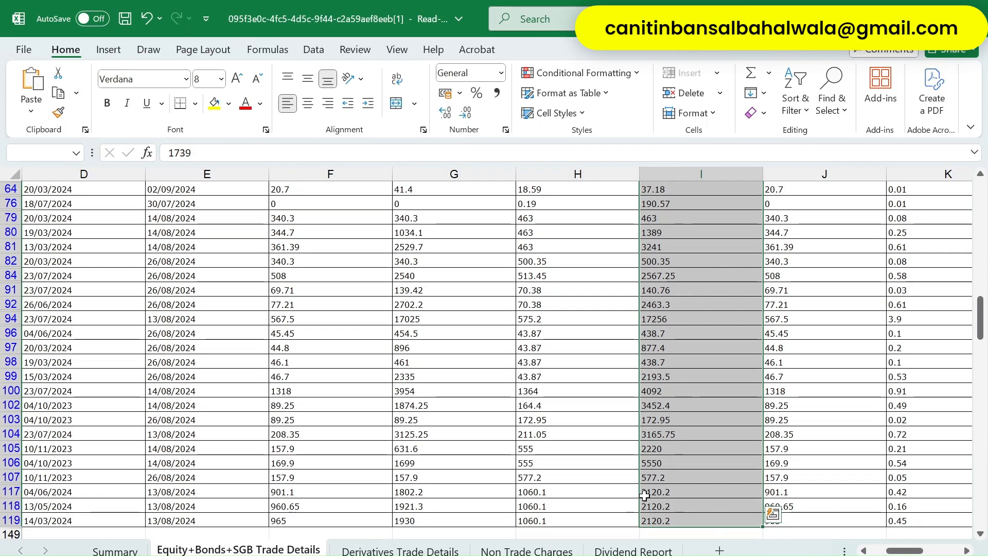
- Enter 108107 as the on-or-after 23 July full value of consideration
key("alt+Tab")
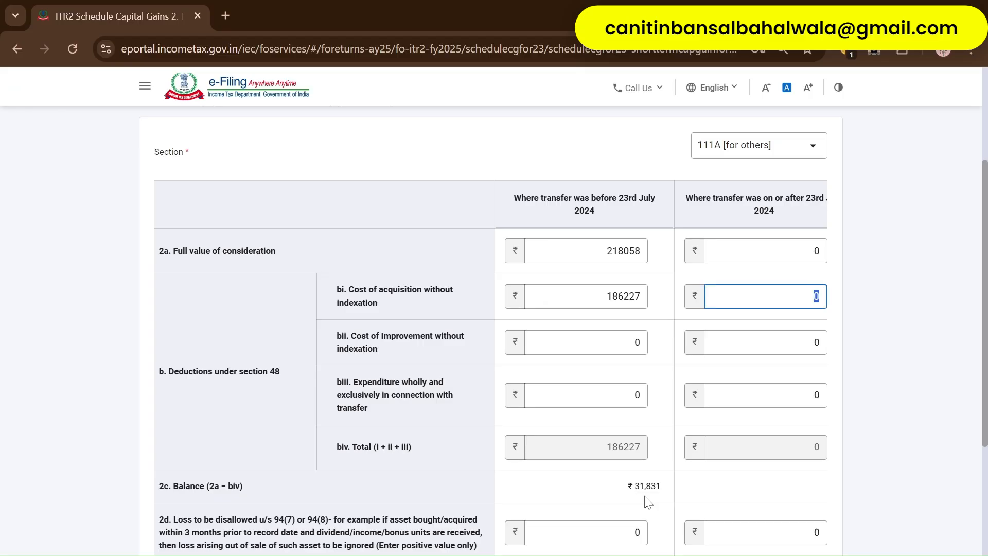
key("shift+Tab")
key("shift+Tab")
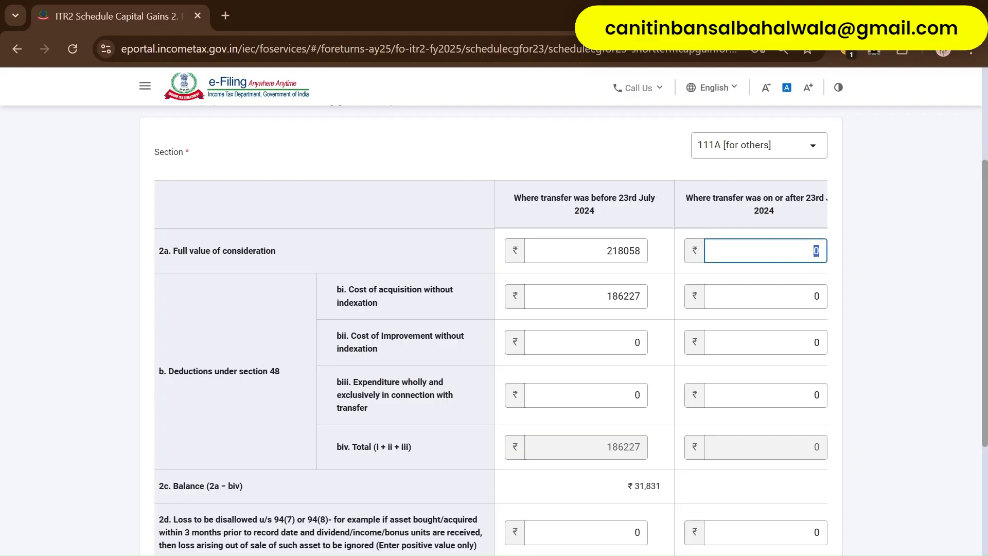
key("alt+Tab")
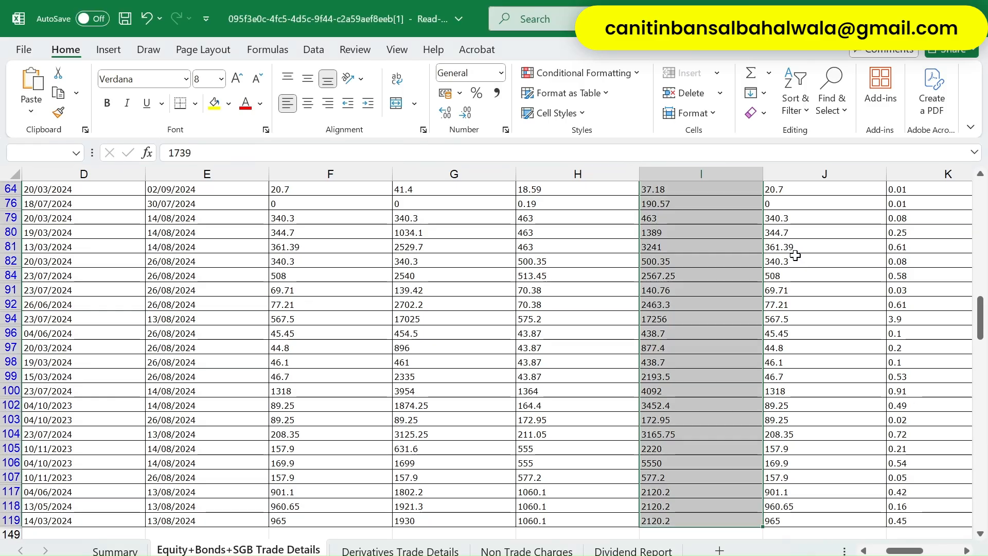
key("alt+Tab")
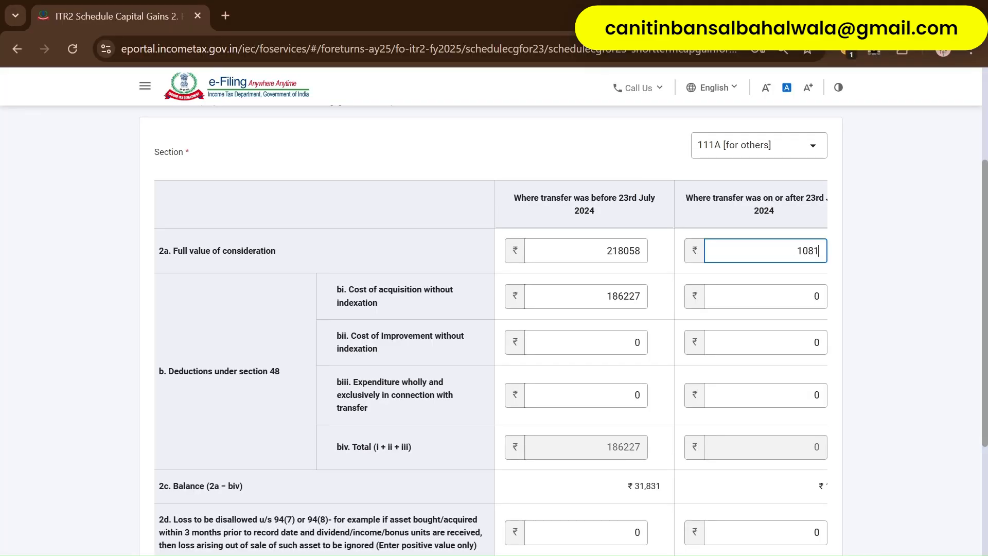
type("107")
key("Tab")
key("Tab")
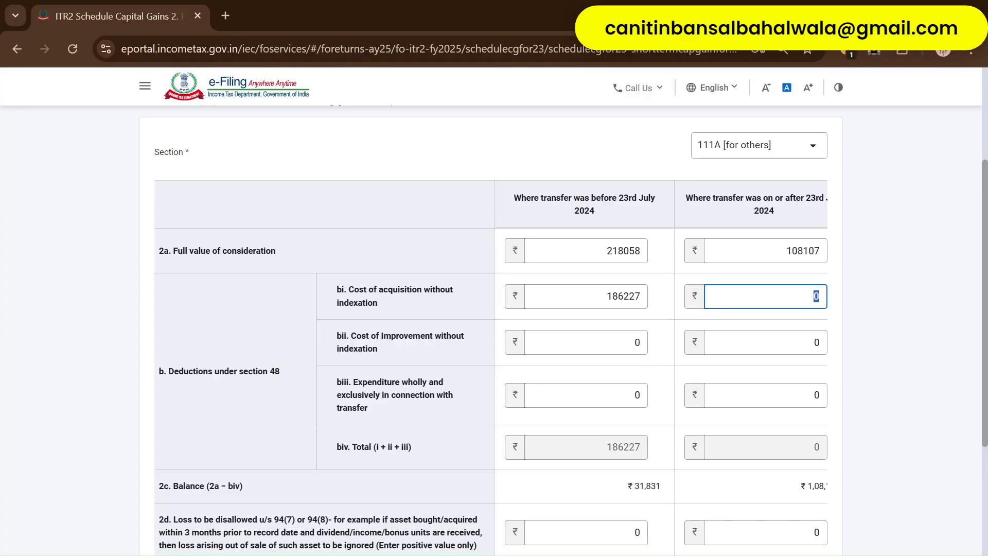
- Read the Buy Value total, enter 93035 as post-23 July cost, and check the ₹46,903 total
key("alt+Tab")
key("ctrl+Up")
key("Left")
key("Left")
key("Down")
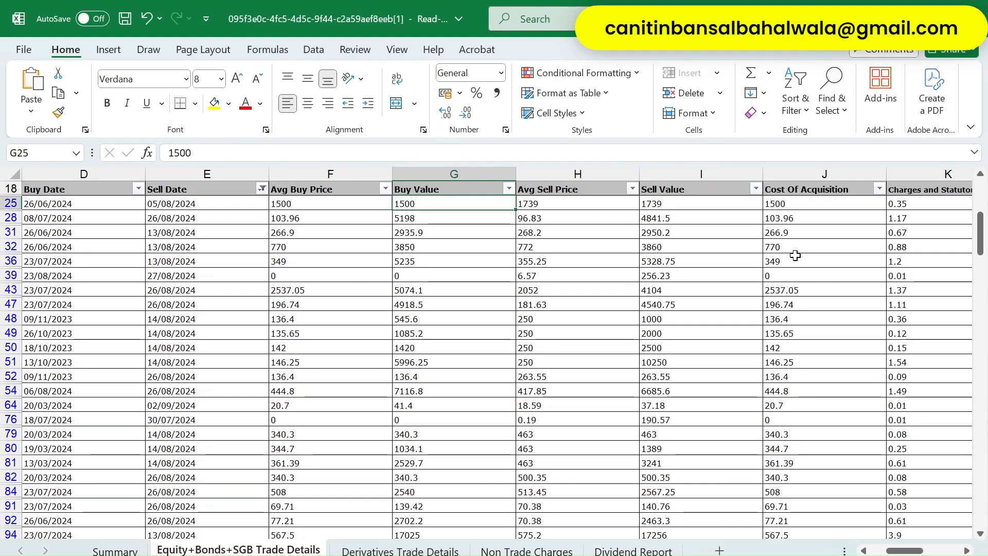
key("ctrl+shift+Down")
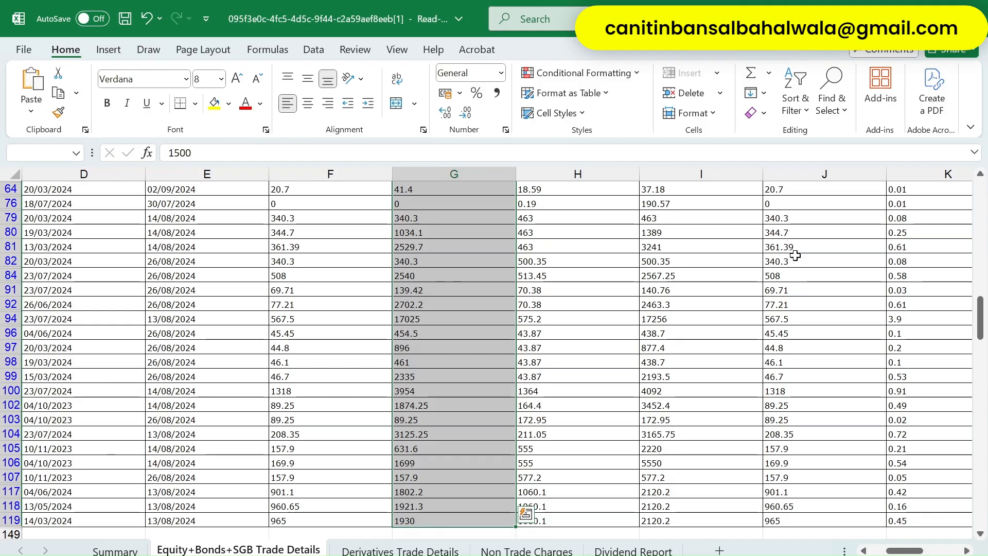
key("alt+Tab")
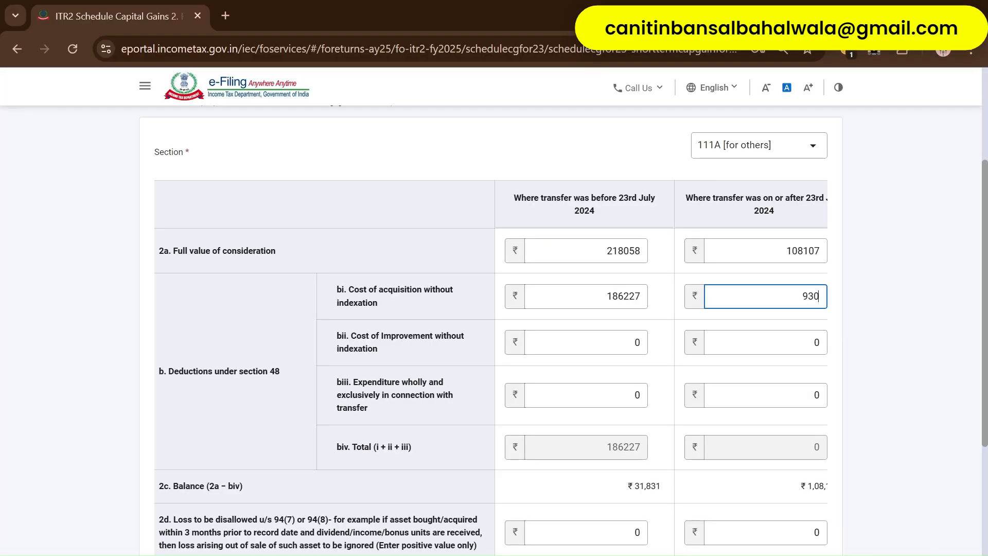
key("Tab")
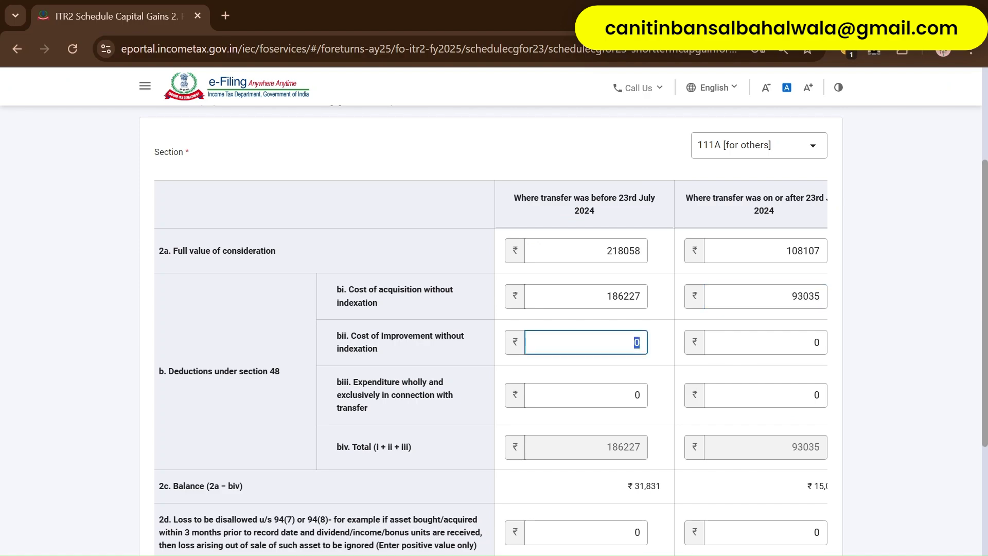
scroll(798, 503, "down", 3)
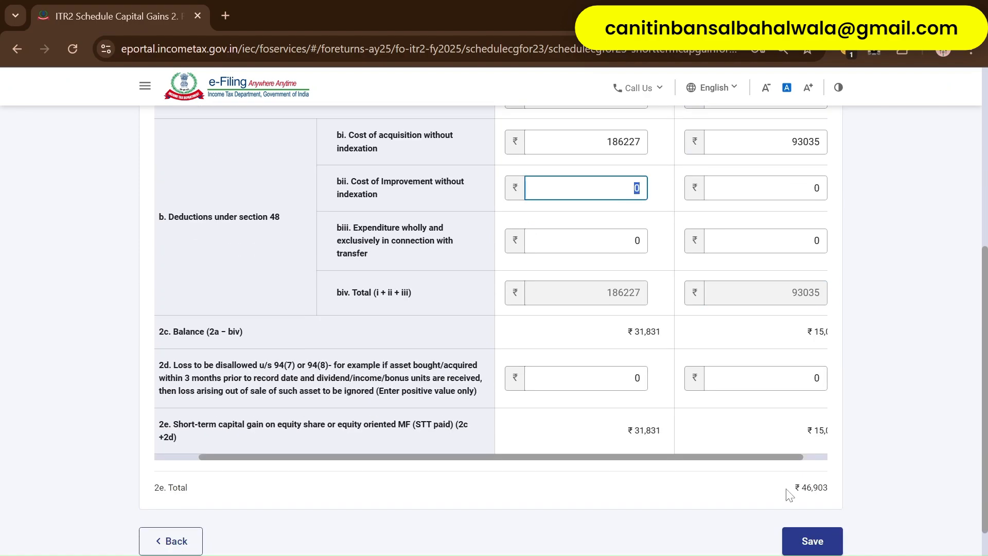
- Check the Taxable Delivery STCG figure of 46837.77 in the broker P&L summary
scroll(776, 378, "right", 1)
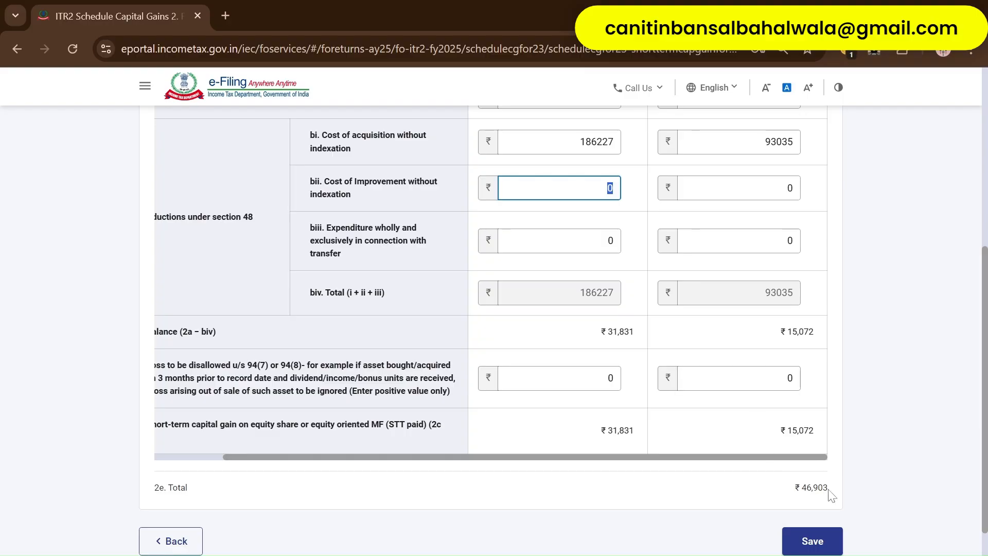
key("alt+Tab")
key("ctrl+Up")
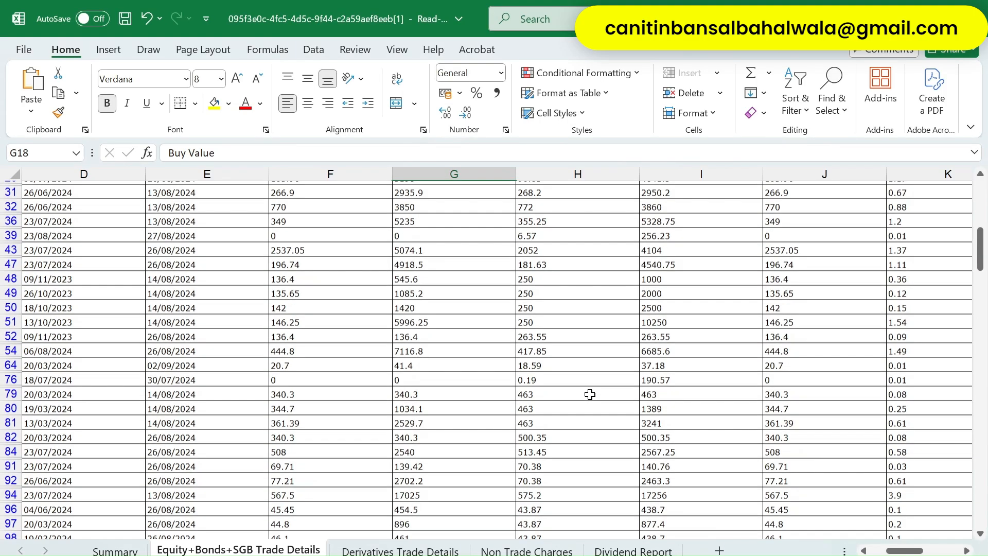
key("Up")
key("Up")
key("Up")
key("Home")
key("Up")
key("Up")
key("Up")
key("Up")
key("Up")
key("Up")
key("Up")
key("Up")
key("Up")
key("Up")
key("Up")
key("Up")
key("Up")
key("Up")
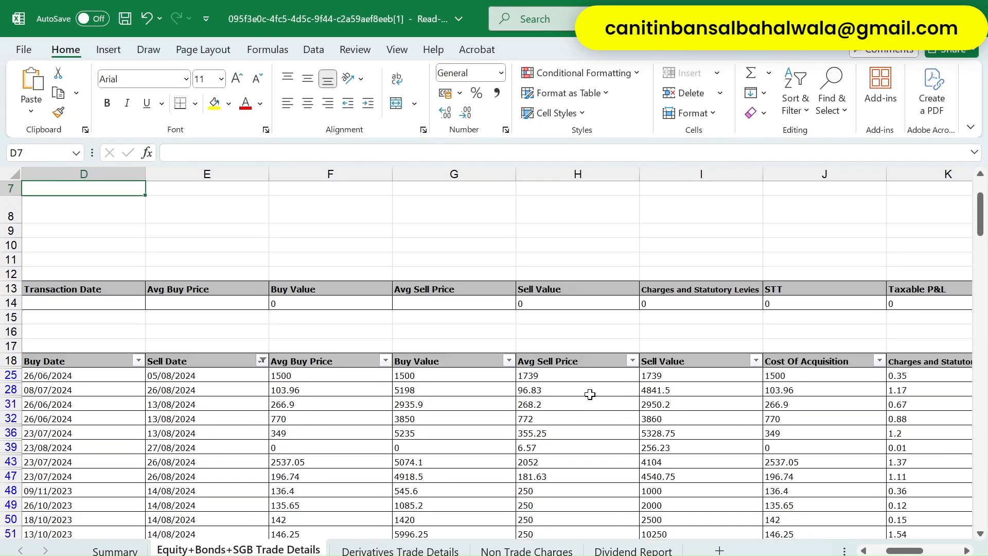
key("Home")
key("Right")
key("Down")
key("Down")
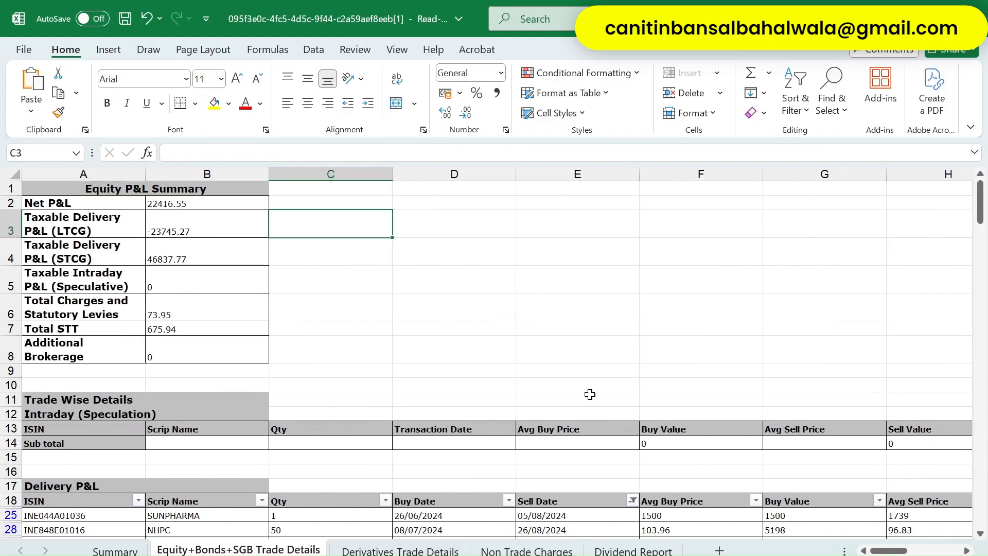
key("Left")
key("Left")
key("Down")
key("Right")
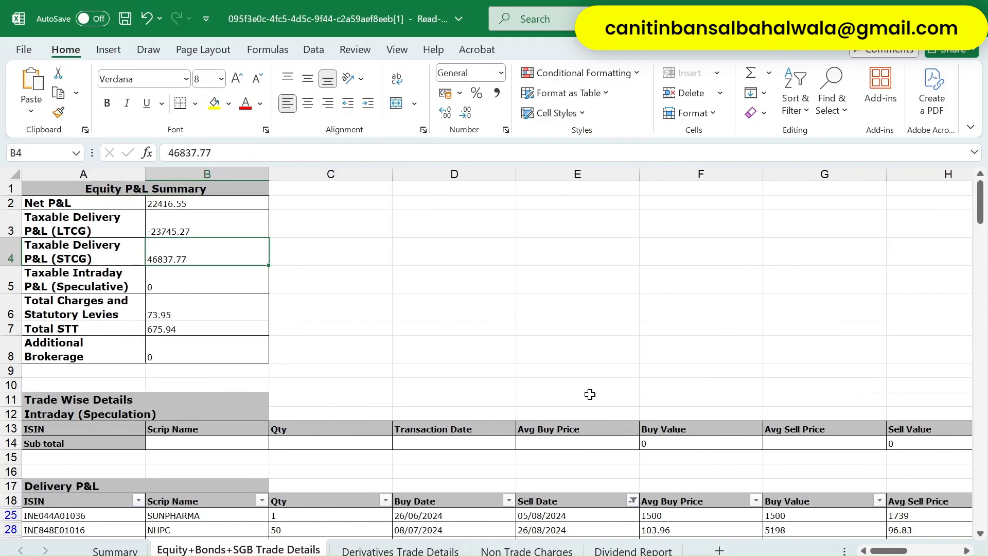
key("Right")
key("Right")
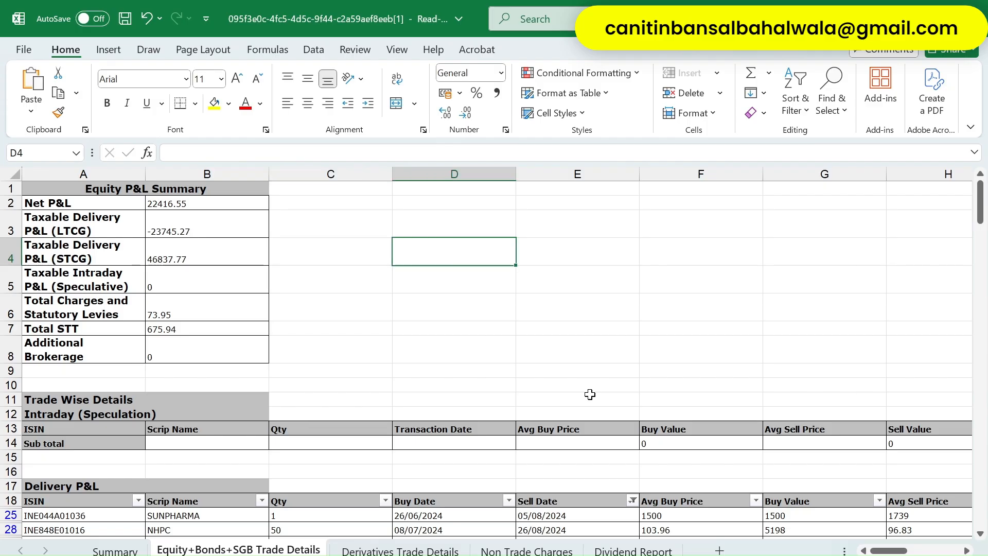
key("alt+Tab")
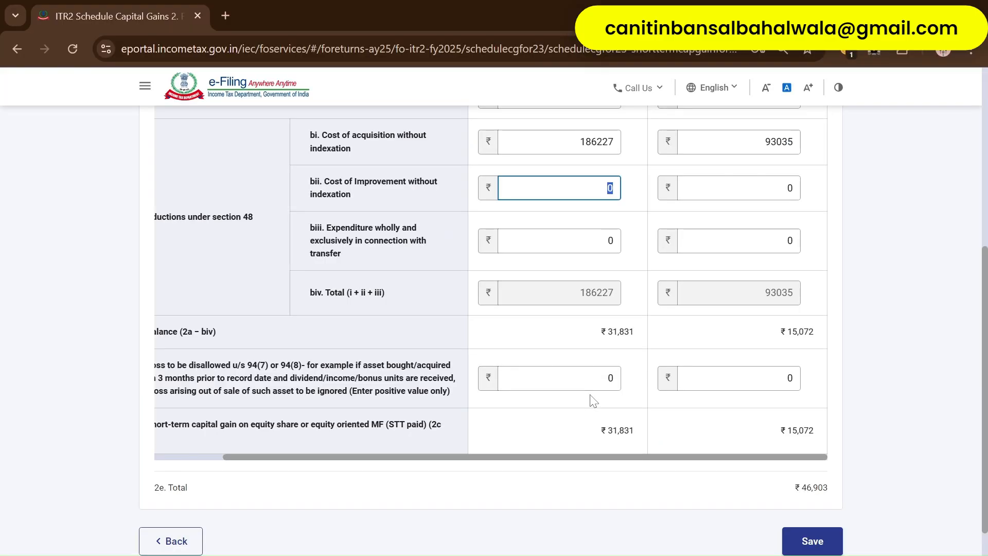
- Copy the Charges and STT columns for all filtered trades, K25:L119
key("alt+Tab")
key("Right")
key("Down")
key("Down")
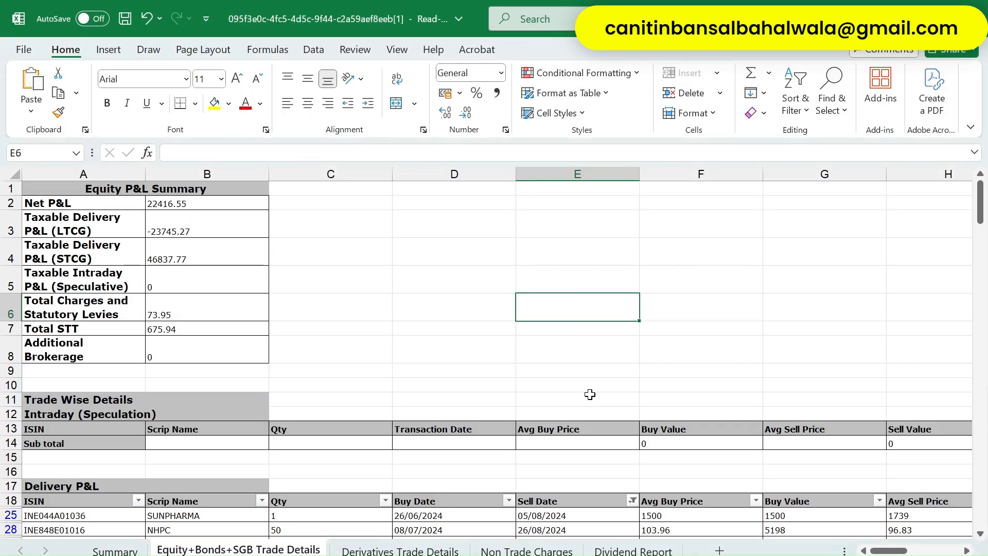
key("Down")
key("Down")
key("Down")
key("Down")
key("Down")
key("Down")
key("Down")
key("Down")
key("Down")
key("Right")
key("Right")
key("Right")
key("Right")
key("Right")
key("Right")
key("Right")
key("Down")
key("Down")
key("Down")
key("Down")
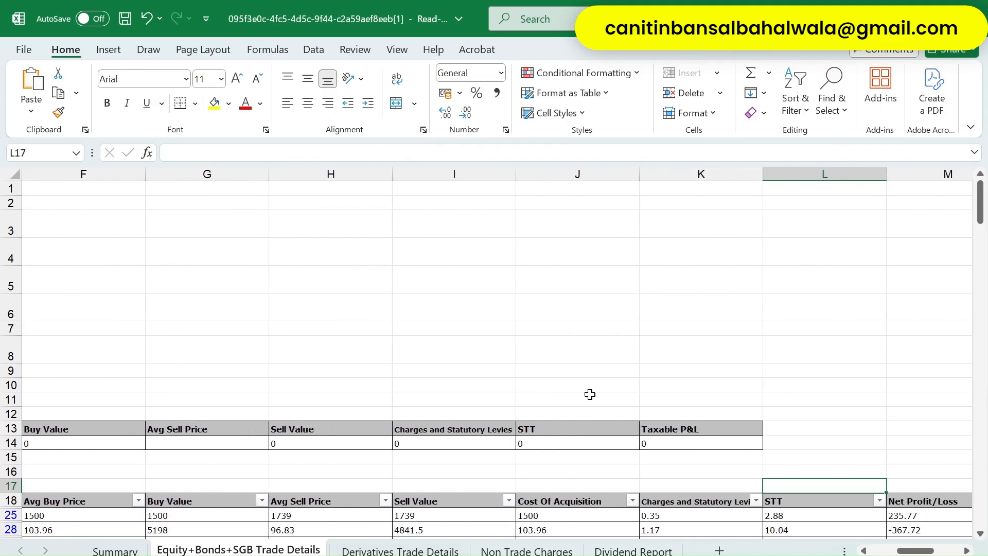
key("Right")
key("Left")
key("Down")
key("Down")
key("Down")
key("Down")
key("Down")
key("Down")
key("Down")
key("Down")
key("Down")
key("Down")
key("Down")
key("Down")
key("Down")
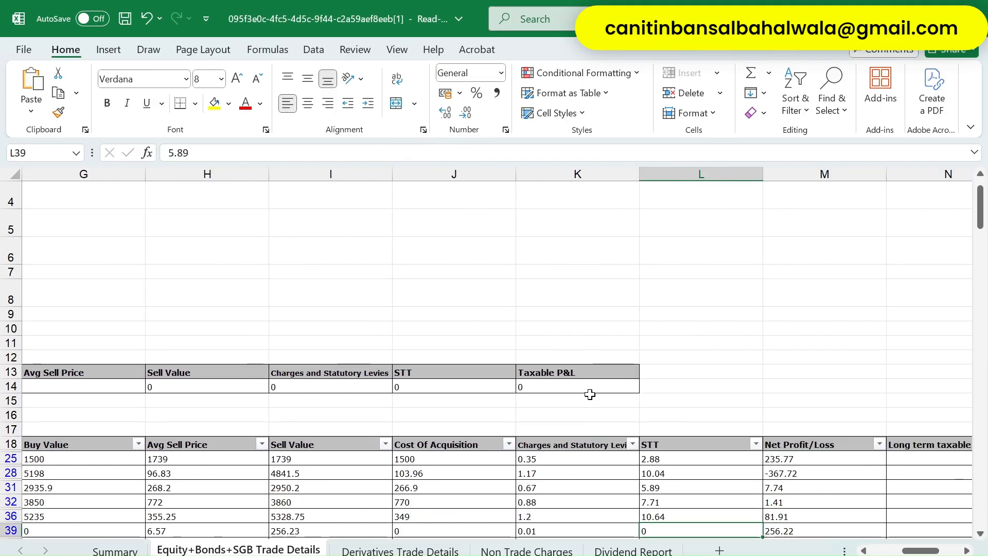
key("Left")
key("Up")
key("Up")
key("Up")
key("Up")
key("Up")
key("Up")
key("Up")
key("Up")
key("Up")
key("Up")
key("Up")
key("Up")
key("Up")
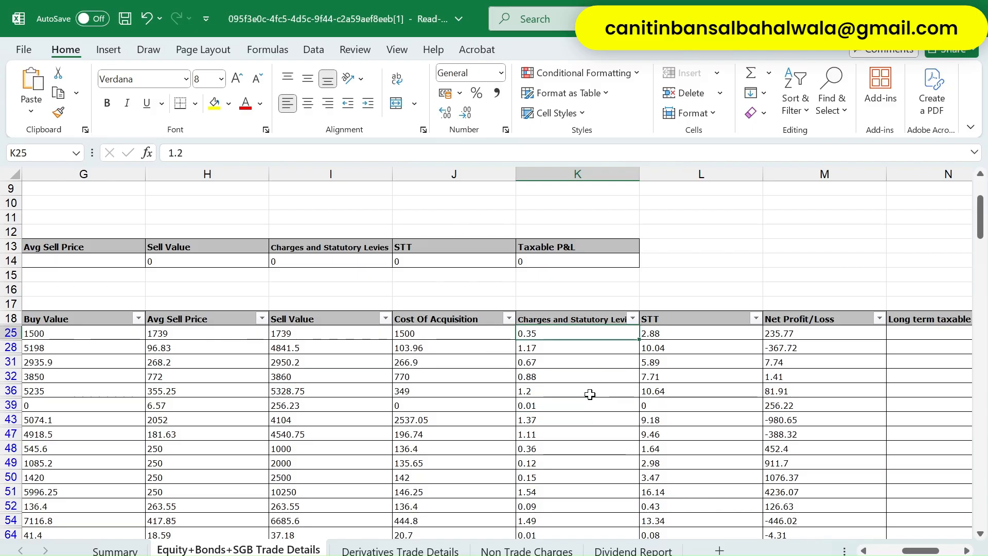
scroll(590, 395, "down", 2)
key("Right")
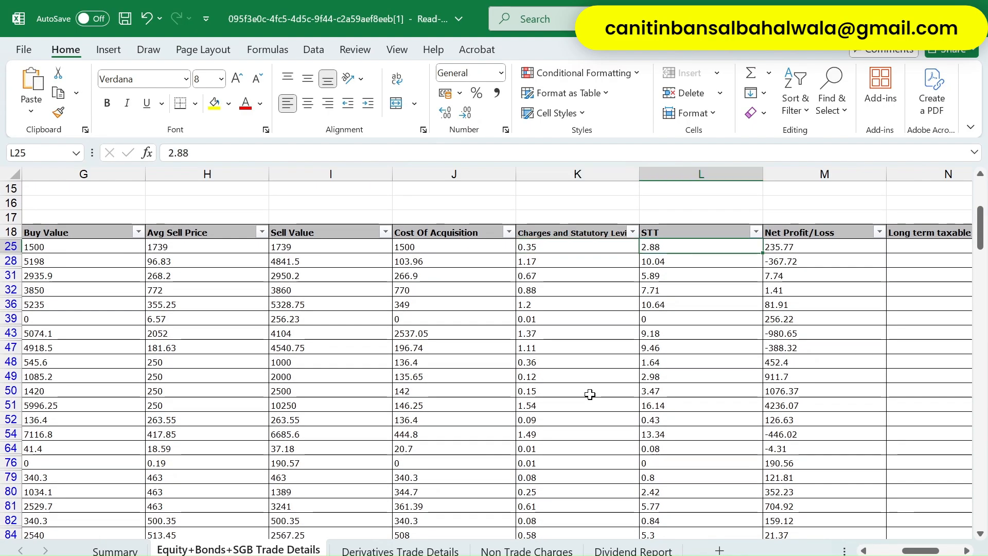
key("Left")
key("shift+Right")
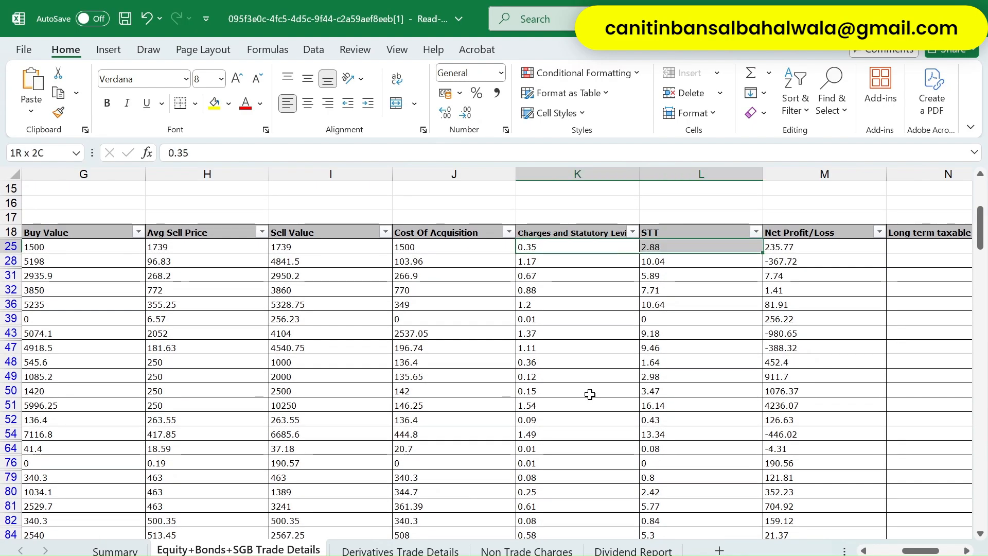
key("ctrl+shift+Down")
scroll(590, 394, "down", 1)
key("ctrl+c")
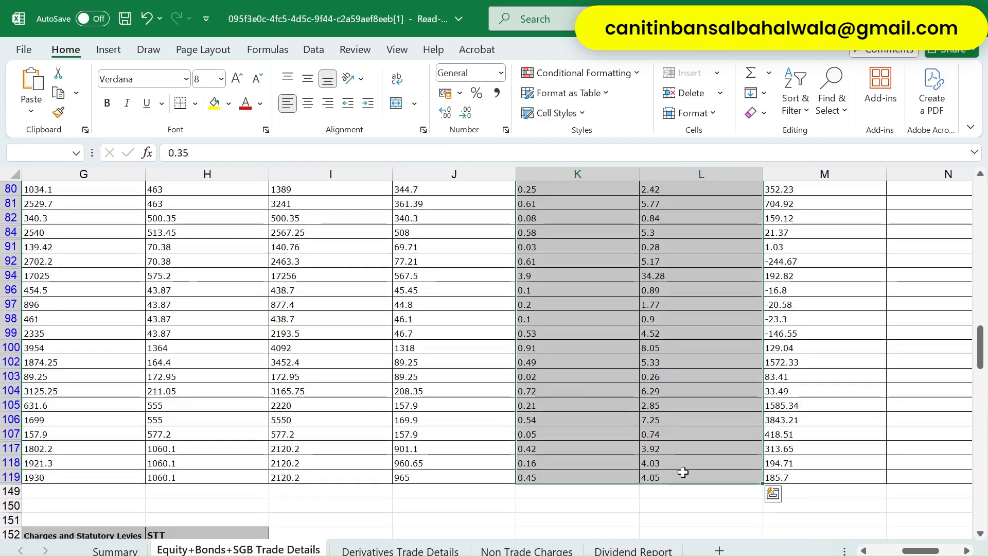
key("alt+Tab")
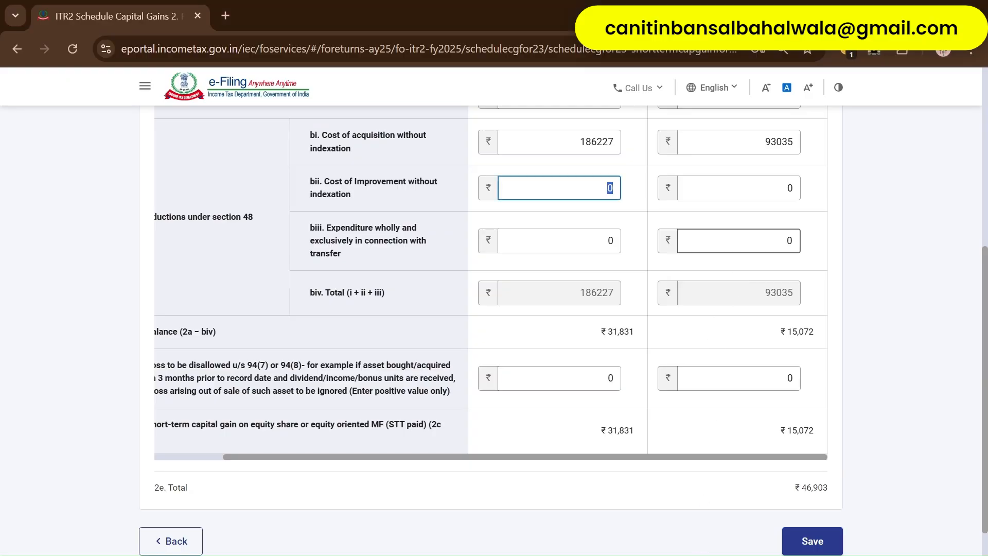
scroll(739, 259, "up", 1)
- Enter 221 as post-23 July 2024 transfer expenditure, bringing total gain to ₹46,682
left_click(787, 277)
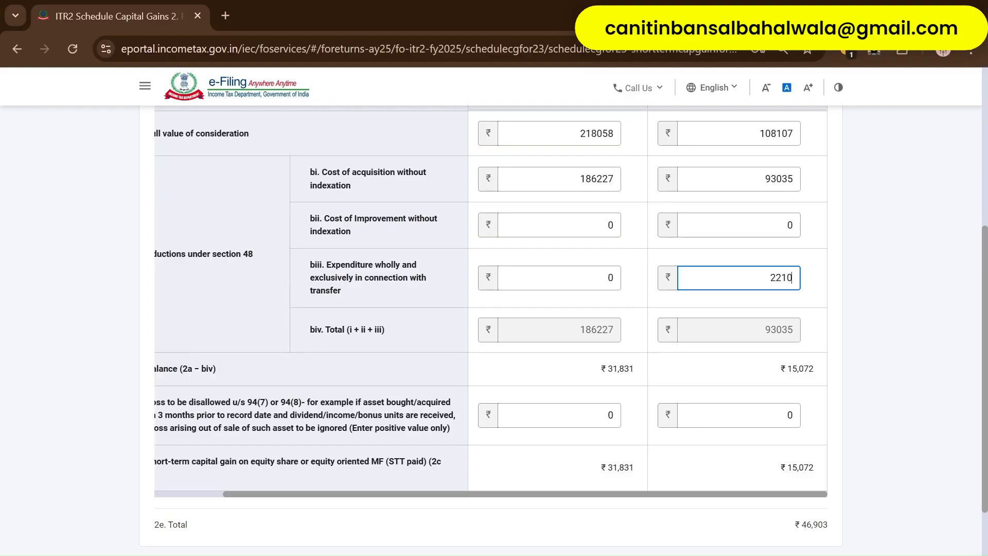
left_click(608, 277)
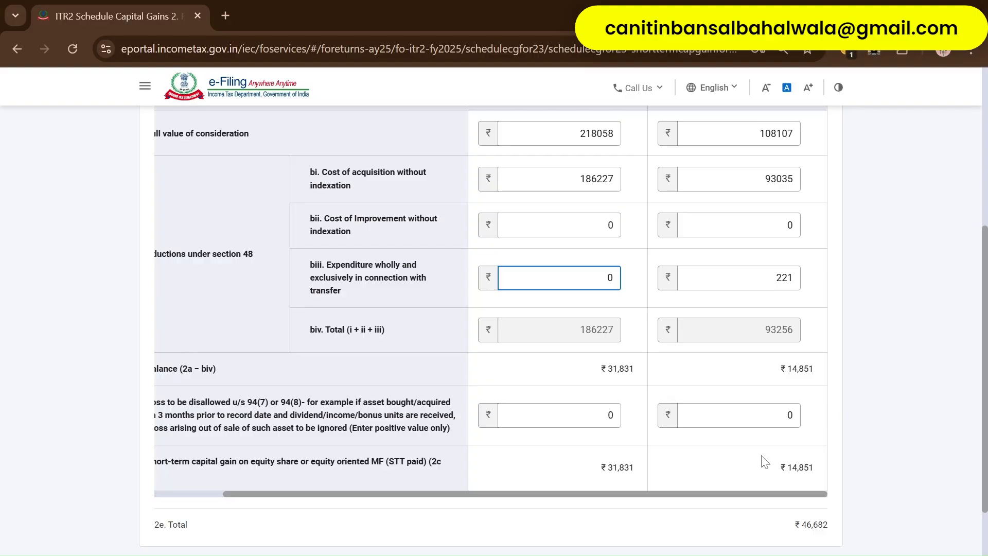
key("alt+Tab")
scroll(353, 355, "up", 20)
scroll(353, 355, "left", 6)
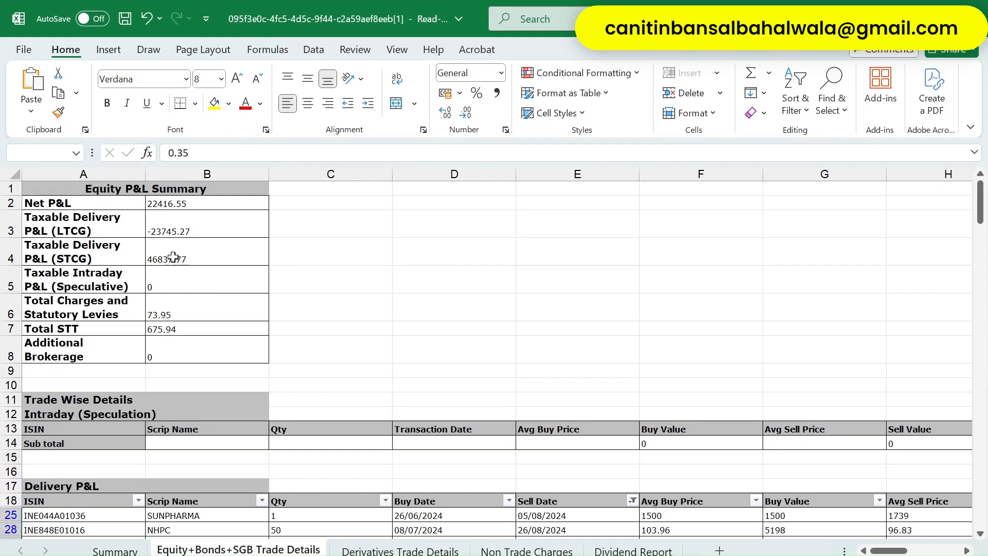
- Review the STCG figure 46837.77 in B4 and the charges and STT totals
left_click(184, 255)
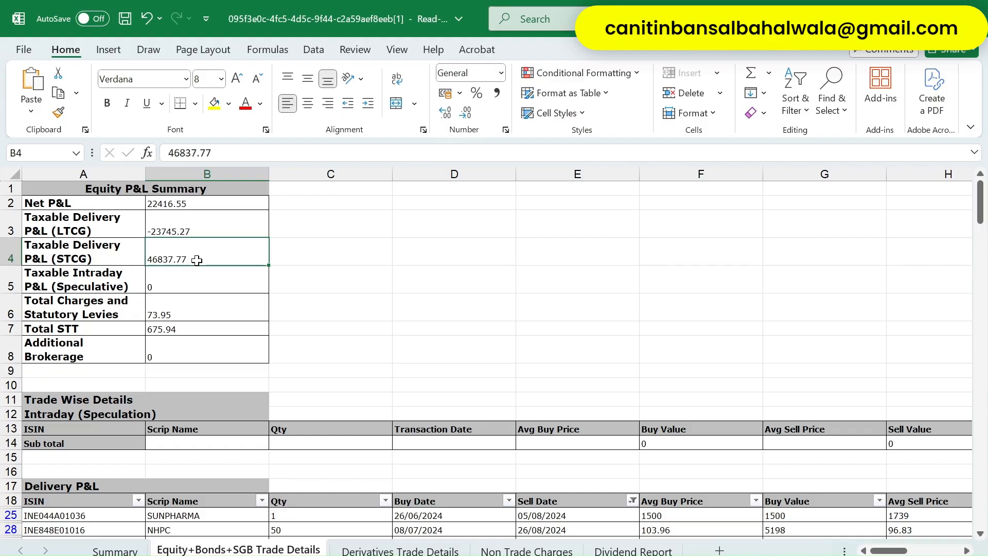
key("alt+Tab")
key("alt+Tab")
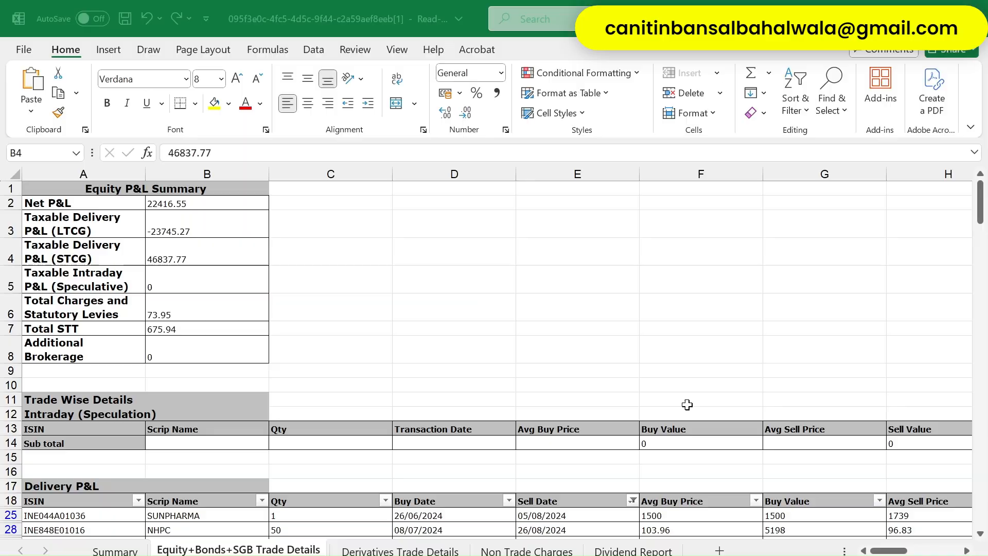
key("Down")
key("Down")
key("Down")
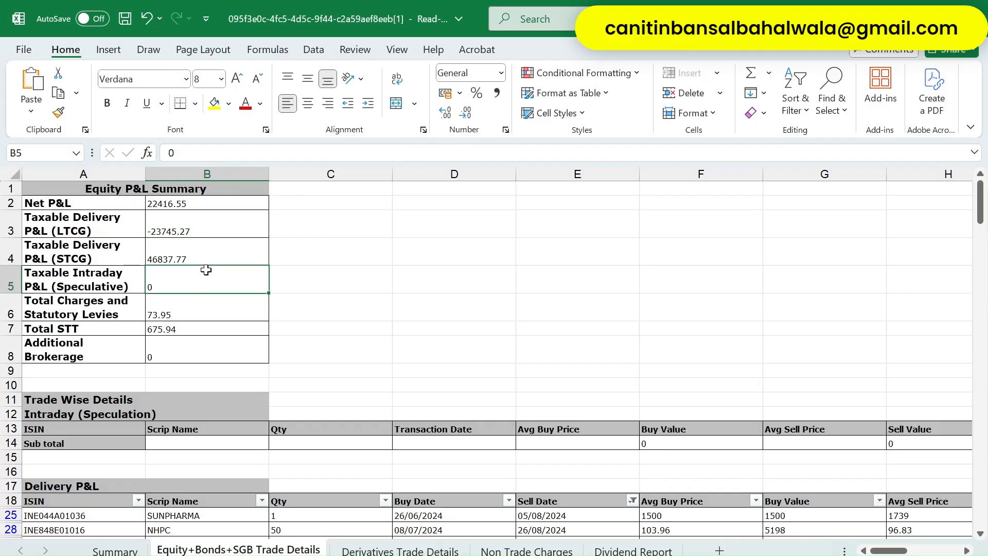
key("Up")
key("shift+Down")
key("shift+Left")
key("Right")
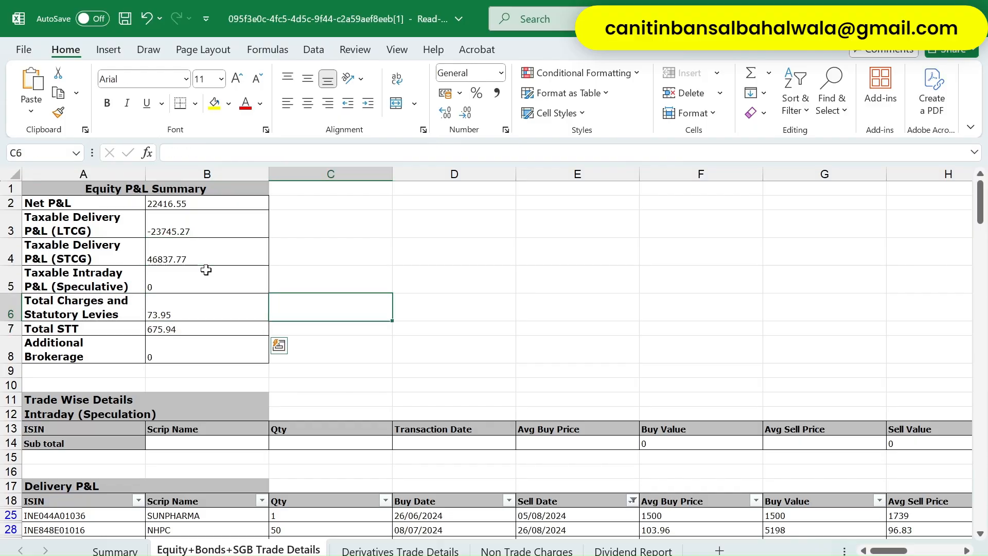
key("Left")
key("Right")
key("Left")
key("Left")
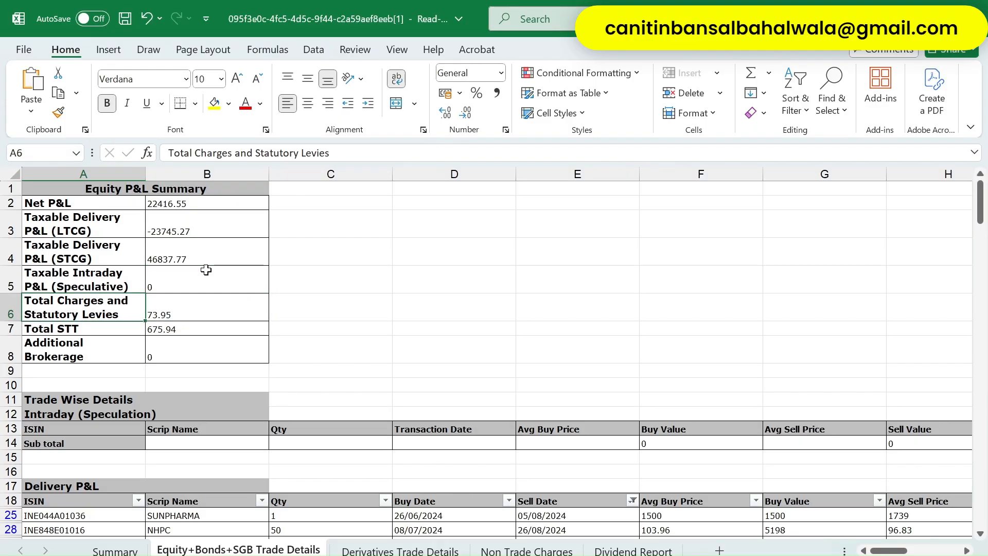
key("Up")
key("Up")
key("Right")
- Check a trade's charges value in column K, cell K31
scroll(206, 270, "down", 10)
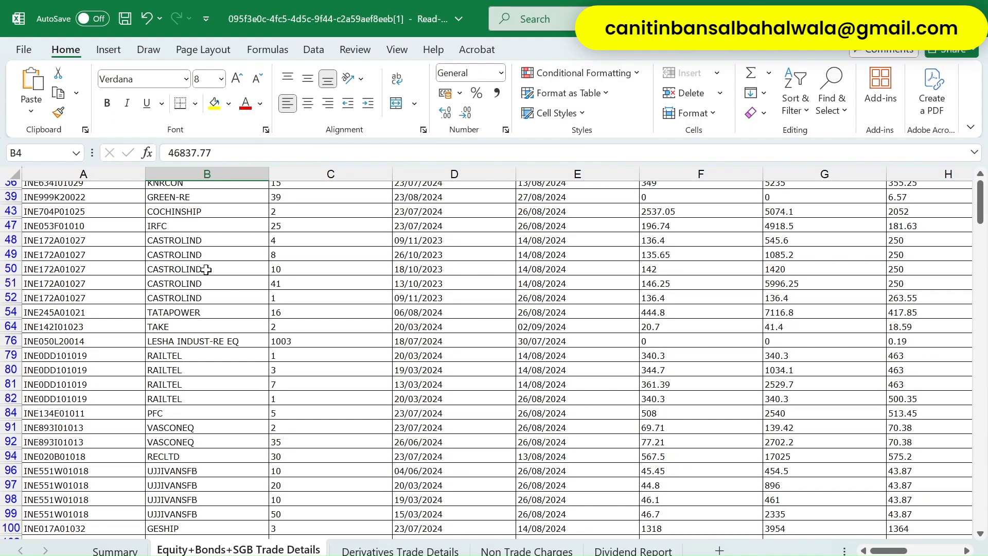
scroll(322, 243, "up", 8)
scroll(740, 349, "right", 4)
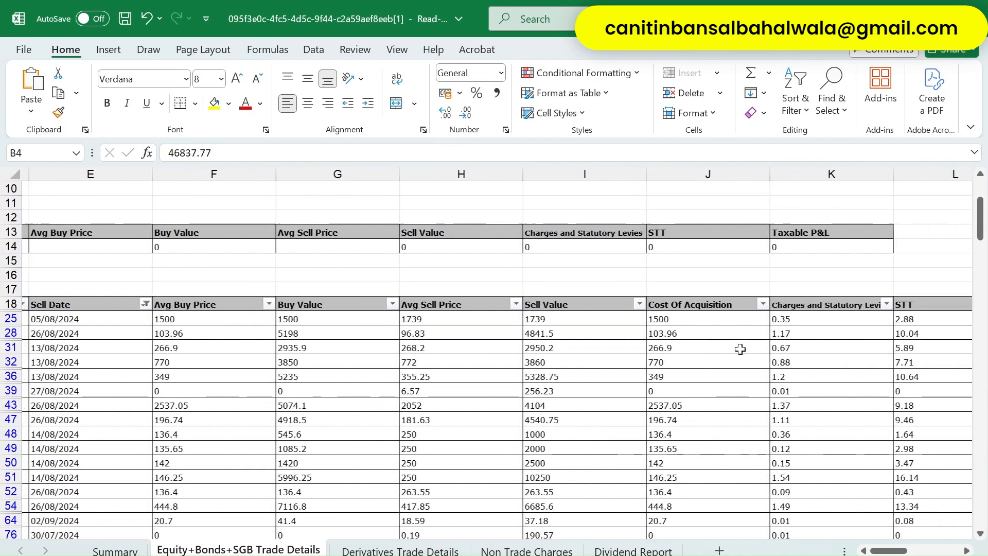
scroll(690, 360, "right", 2)
scroll(689, 364, "right", 3)
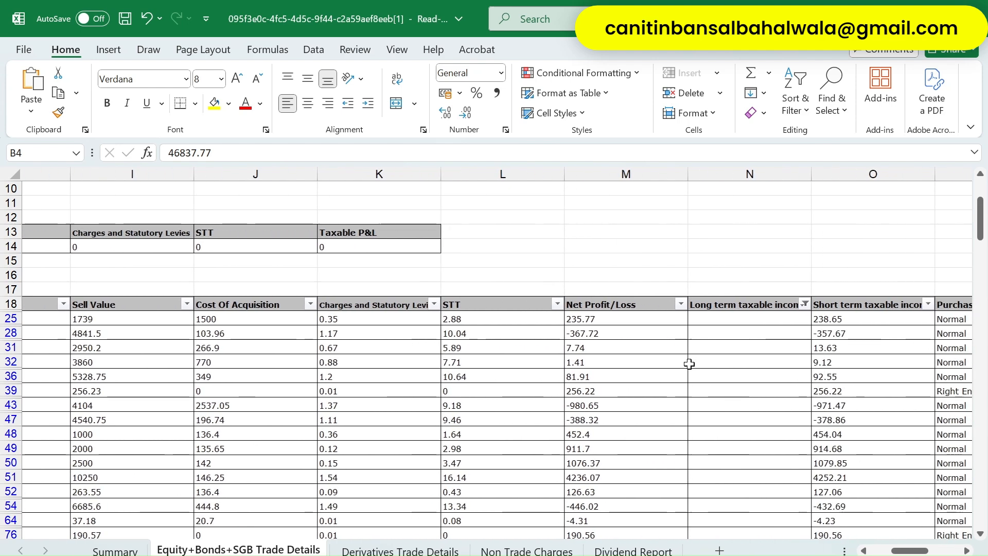
scroll(690, 364, "left", 1)
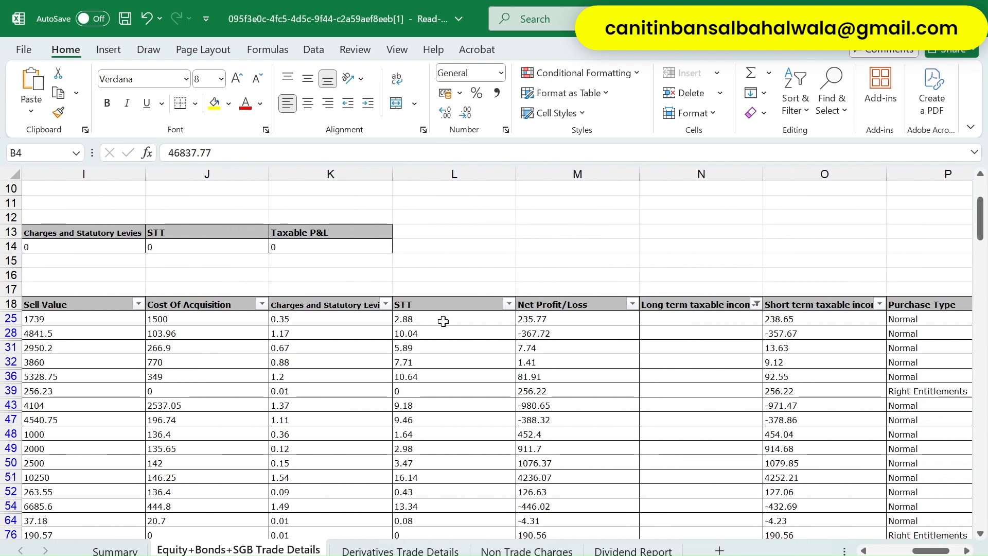
left_click(341, 344)
key("alt+Tab")
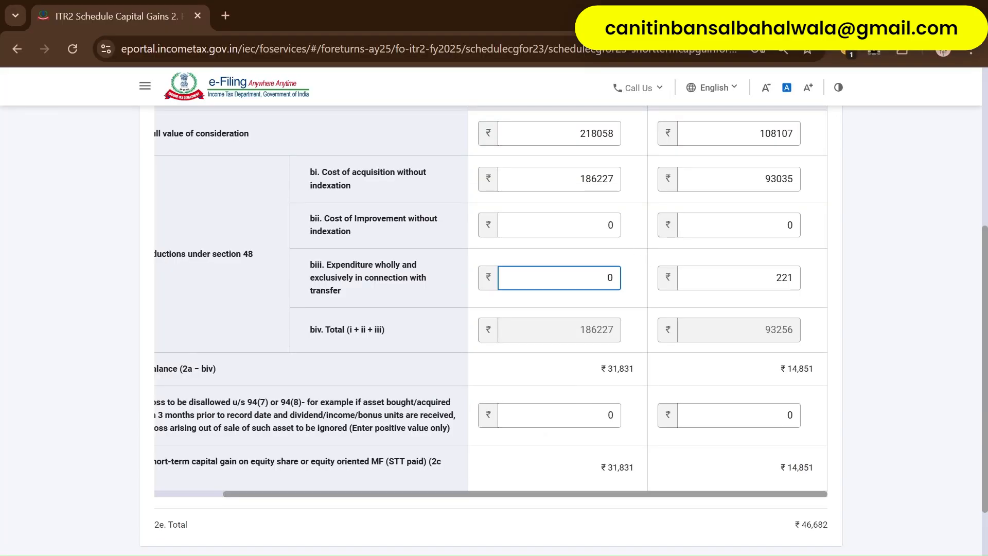
- Save the short-term capital gains entries
scroll(635, 279, "up", 5)
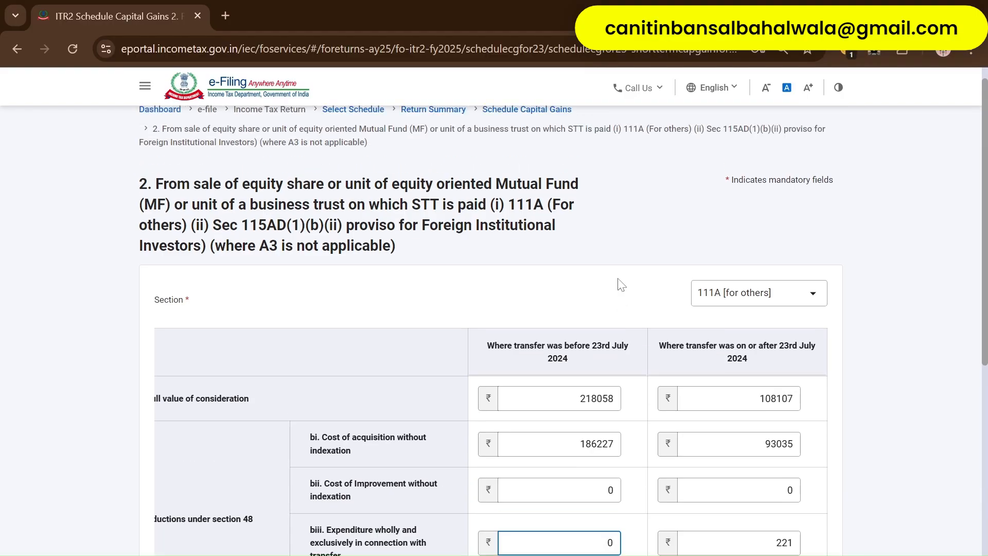
scroll(558, 281, "down", 7)
left_click(812, 474)
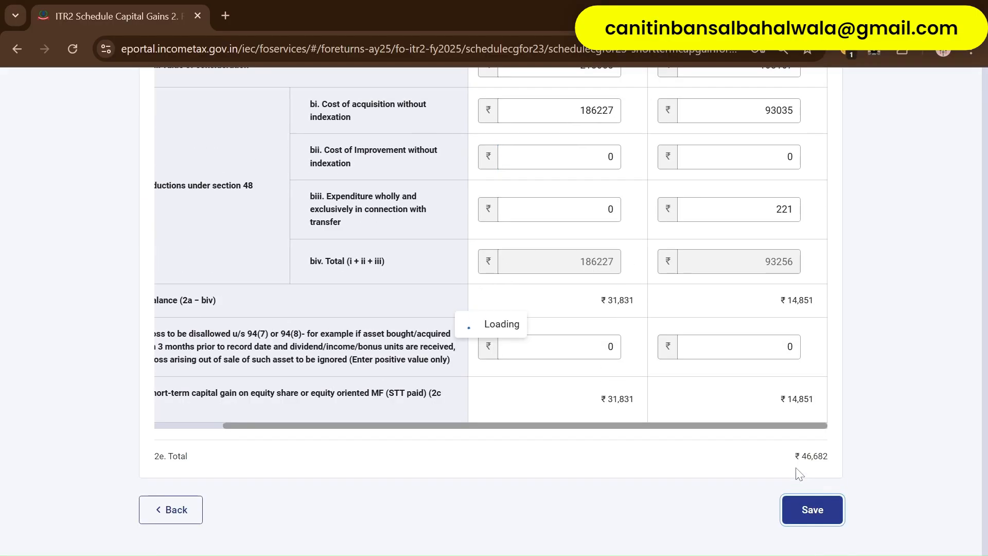
- Collapse A(I) Short-term Capital Gains to show STCG and total gains of ₹46,682
scroll(682, 435, "up", 6)
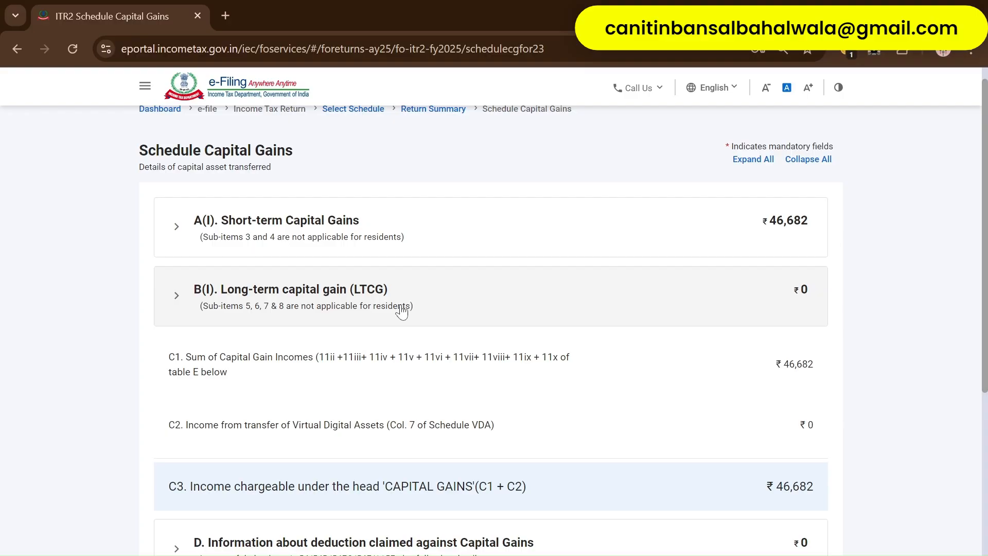
left_click(397, 226)
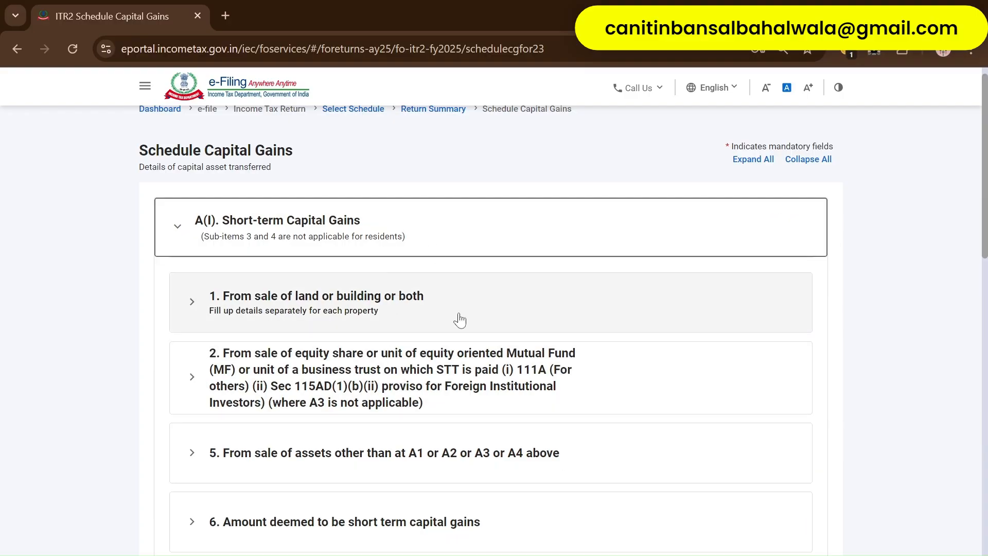
scroll(461, 317, "down", 1)
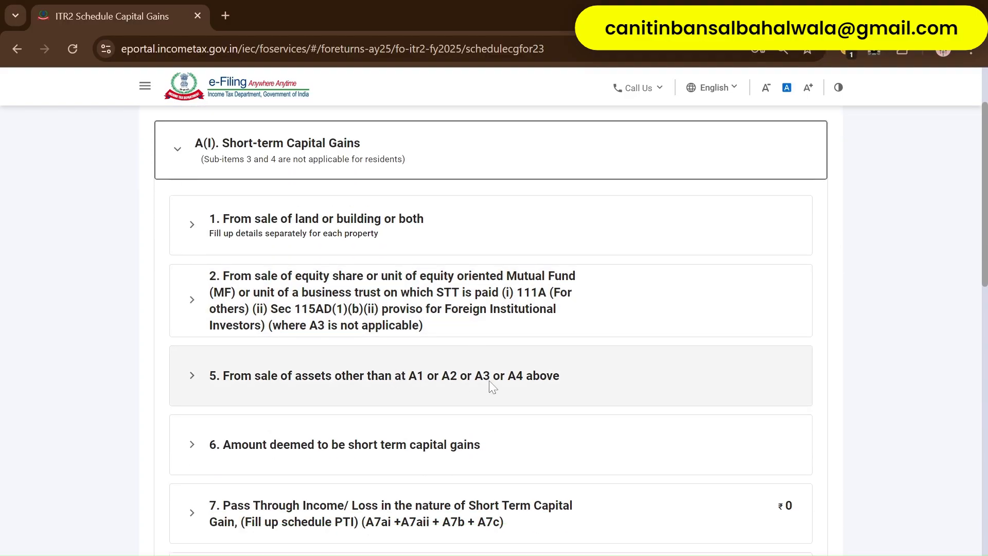
scroll(491, 386, "down", 1)
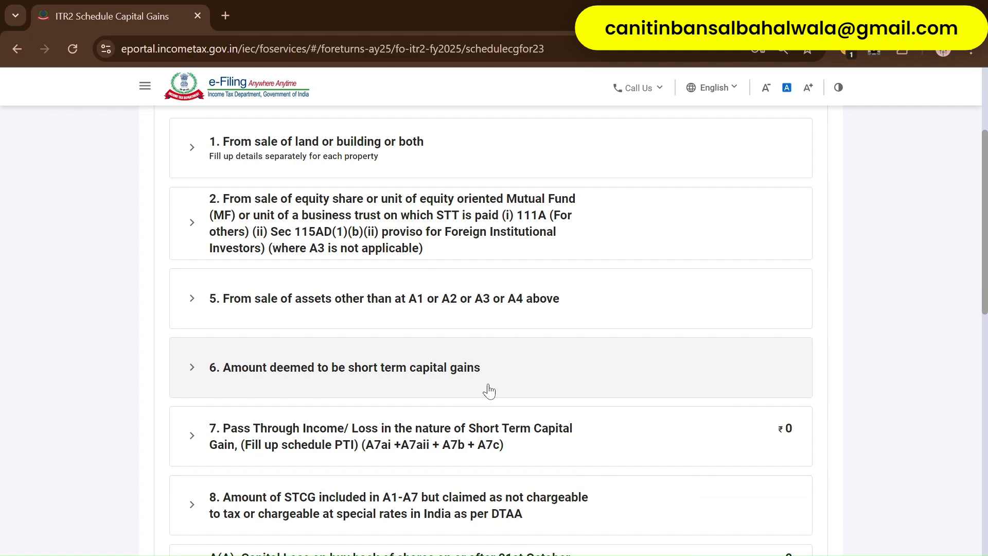
scroll(427, 466, "down", 3)
scroll(421, 381, "up", 3)
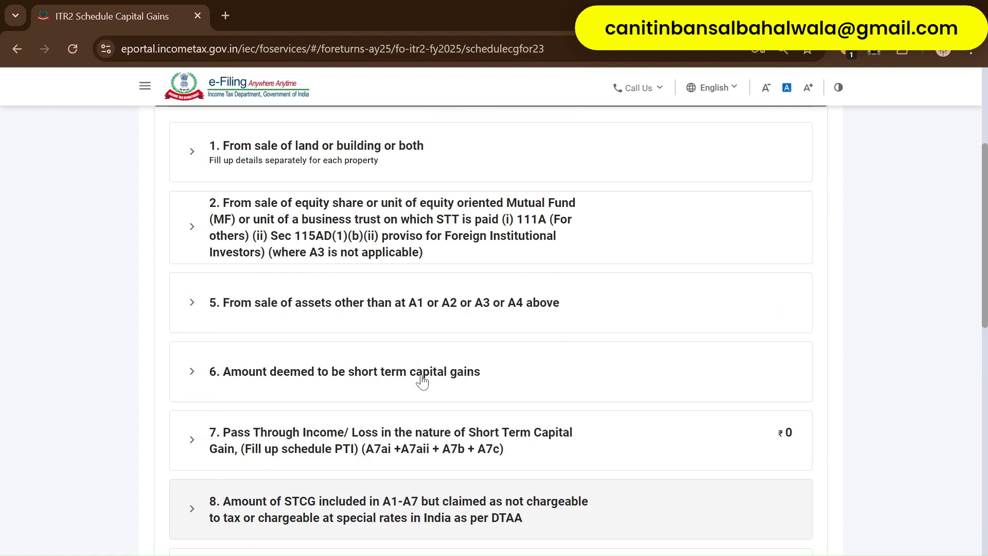
scroll(422, 381, "up", 3)
left_click(177, 228)
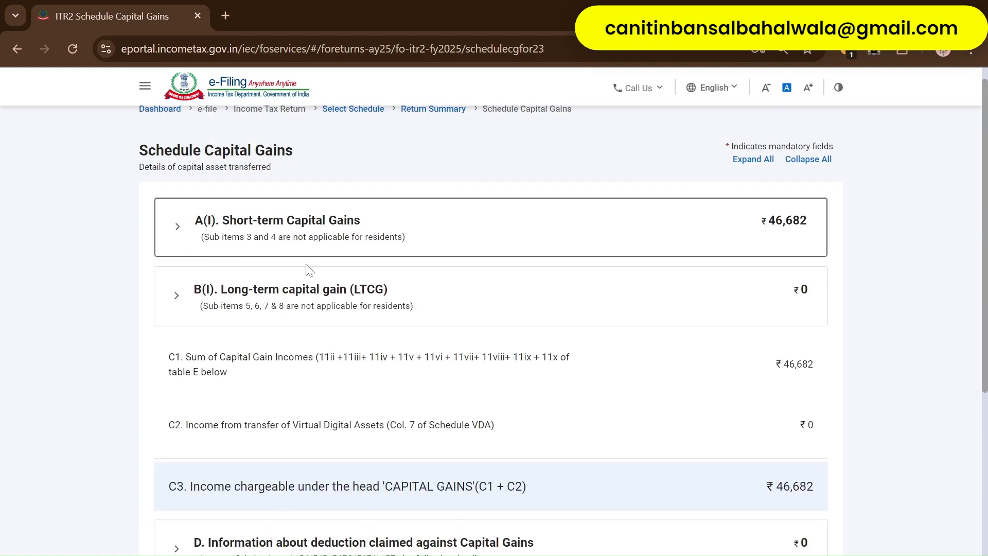
scroll(463, 316, "up", 1)
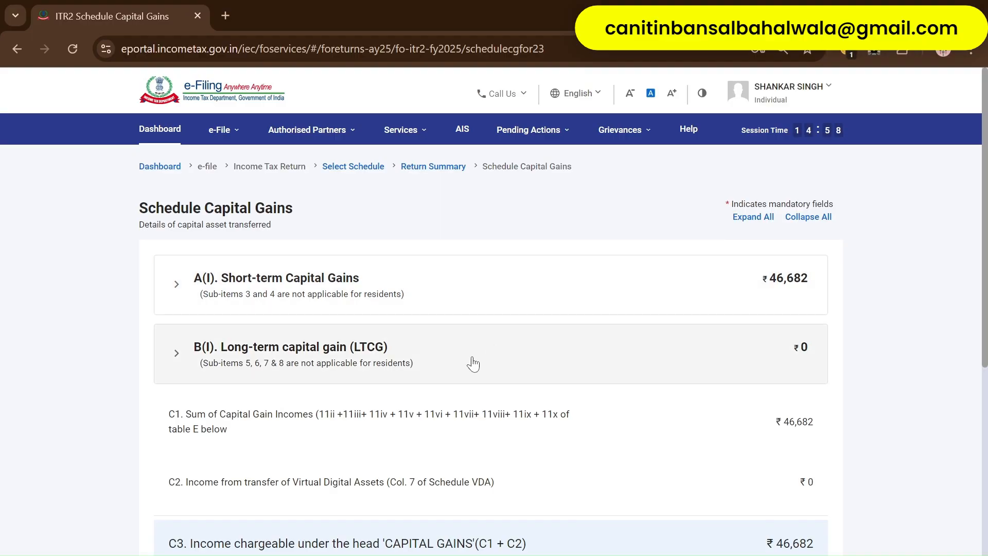
- Expand B(I) Long-term capital gain and browse its sub-items
scroll(472, 363, "down", 2)
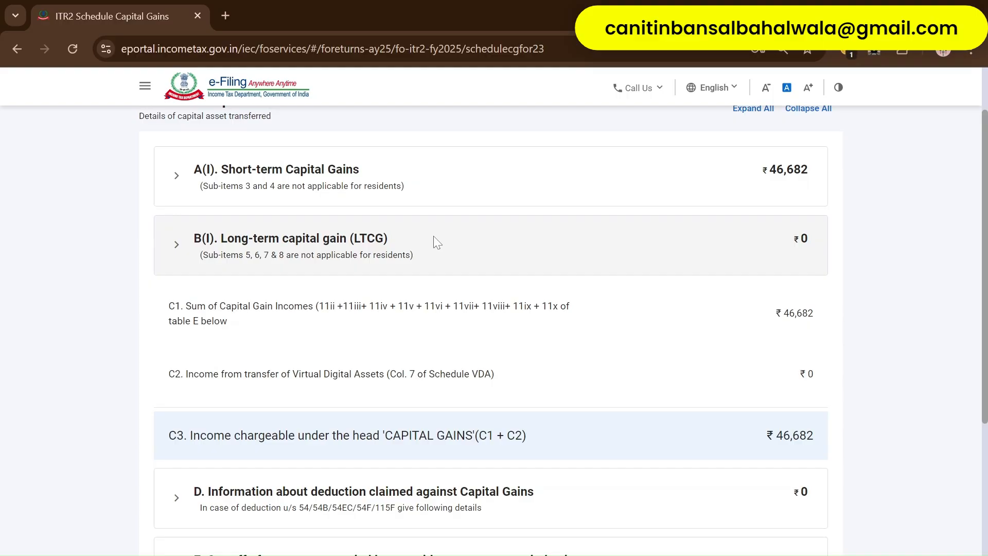
left_click(437, 242)
scroll(421, 332, "down", 1)
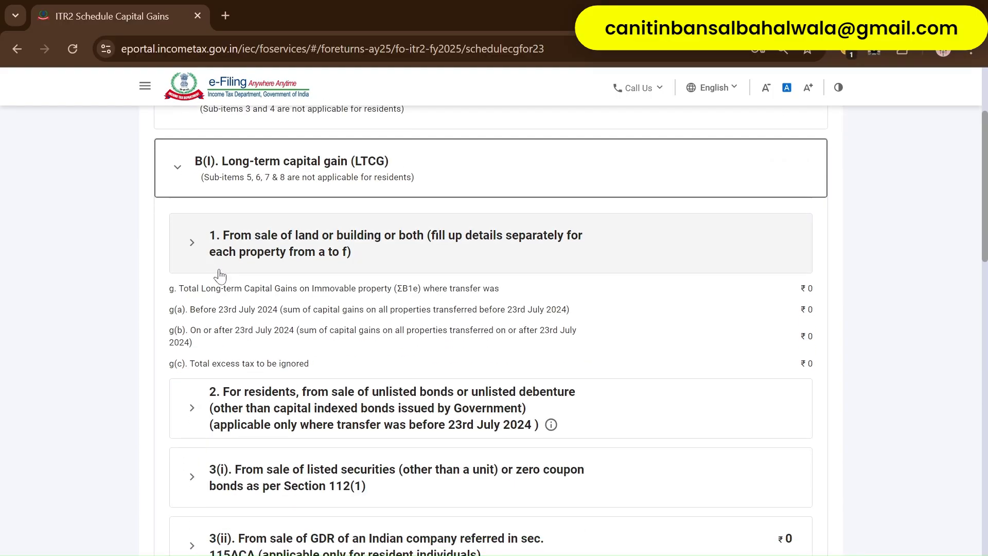
left_click(197, 251)
left_click(197, 251)
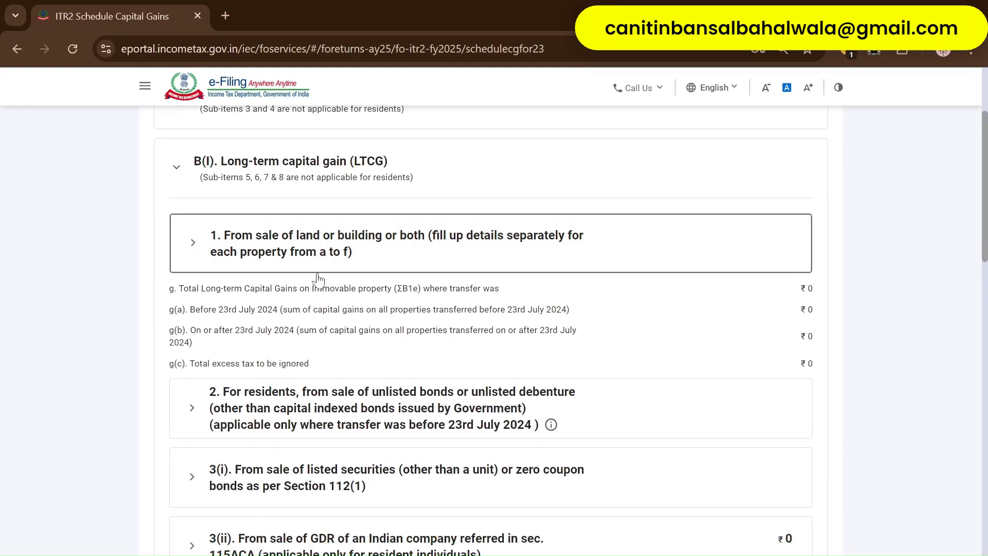
scroll(372, 342, "down", 3)
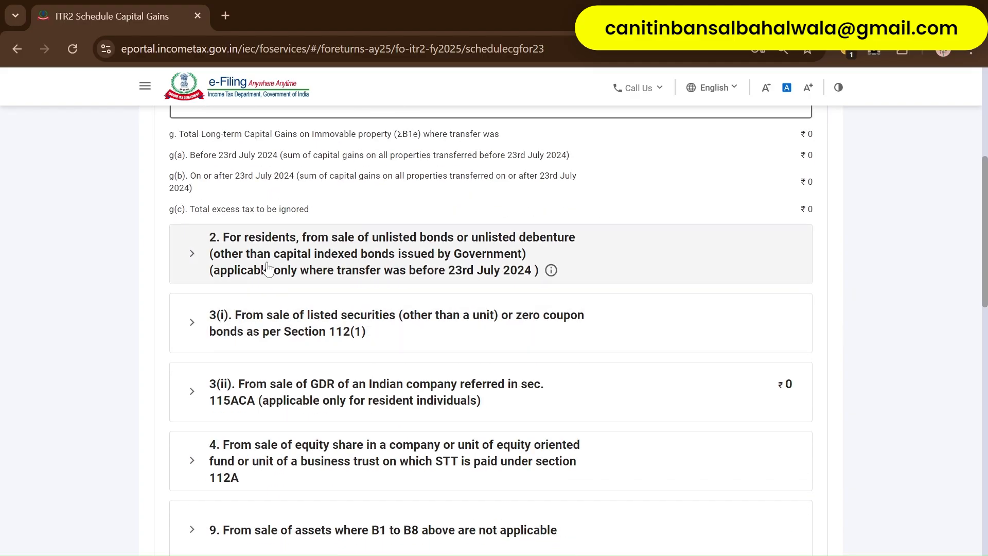
scroll(267, 268, "up", 3)
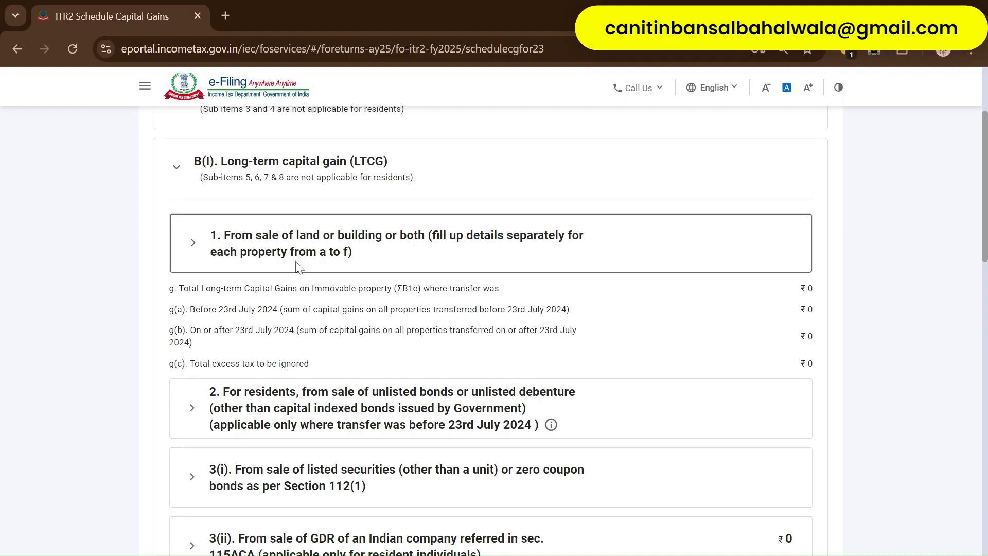
scroll(301, 323, "down", 2)
scroll(389, 330, "down", 2)
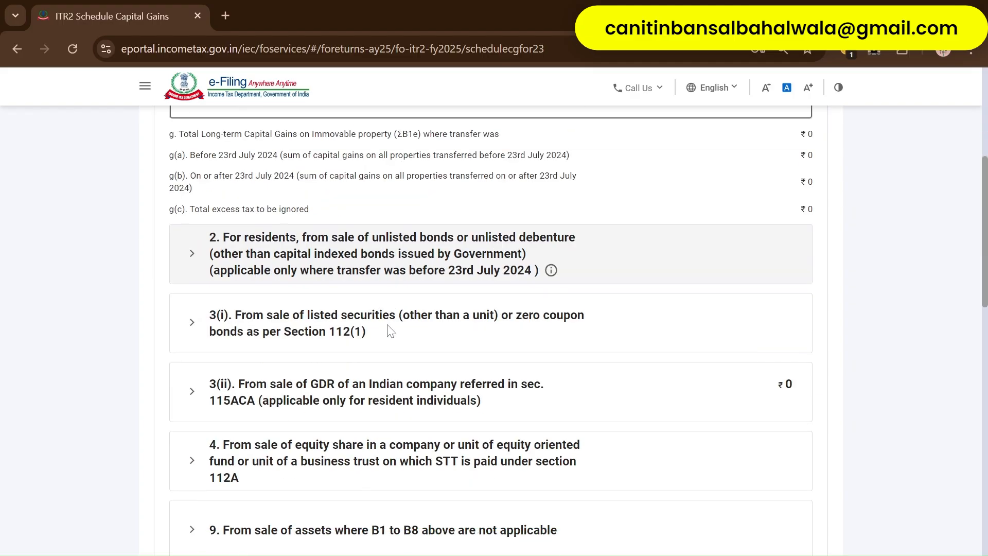
scroll(371, 346, "down", 2)
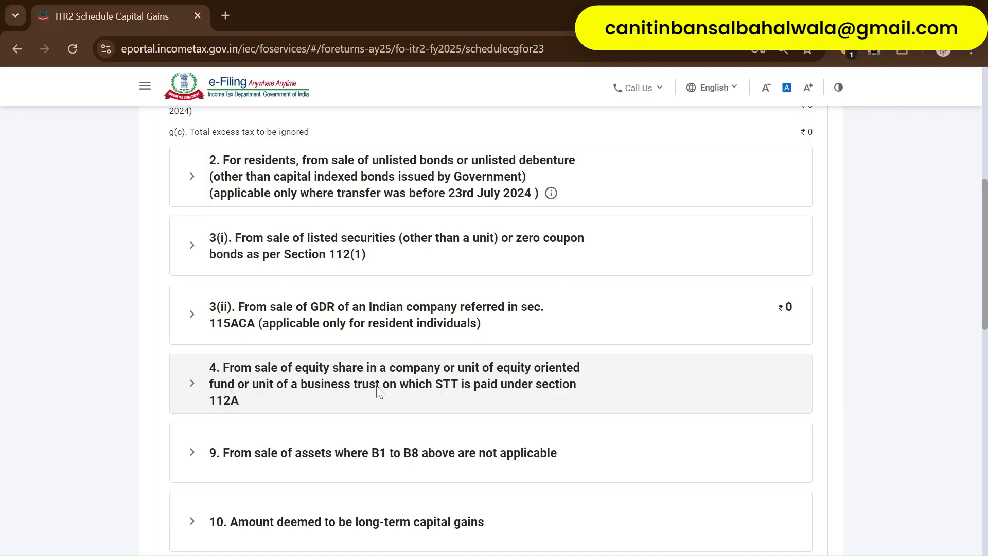
- Open item 4 (equity shares, STT paid, section 112A) for editing and confirm its heading
left_click(379, 391)
scroll(360, 376, "down", 1)
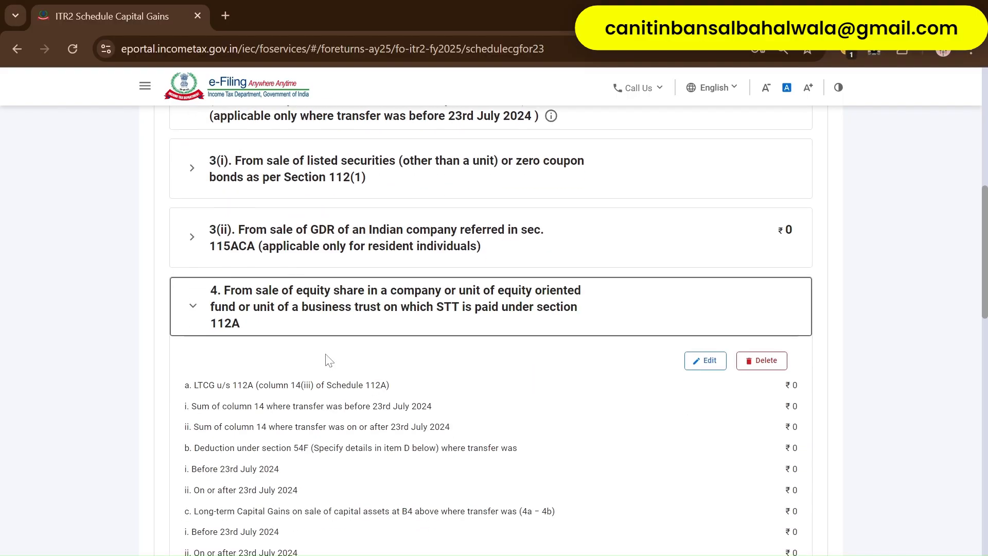
scroll(597, 373, "down", 1)
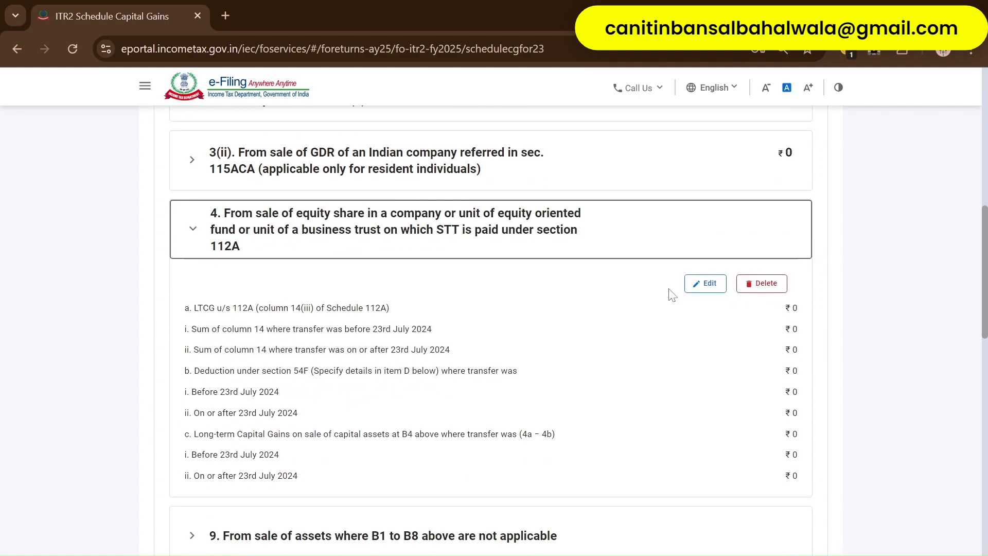
left_click(706, 283)
scroll(353, 313, "down", 2)
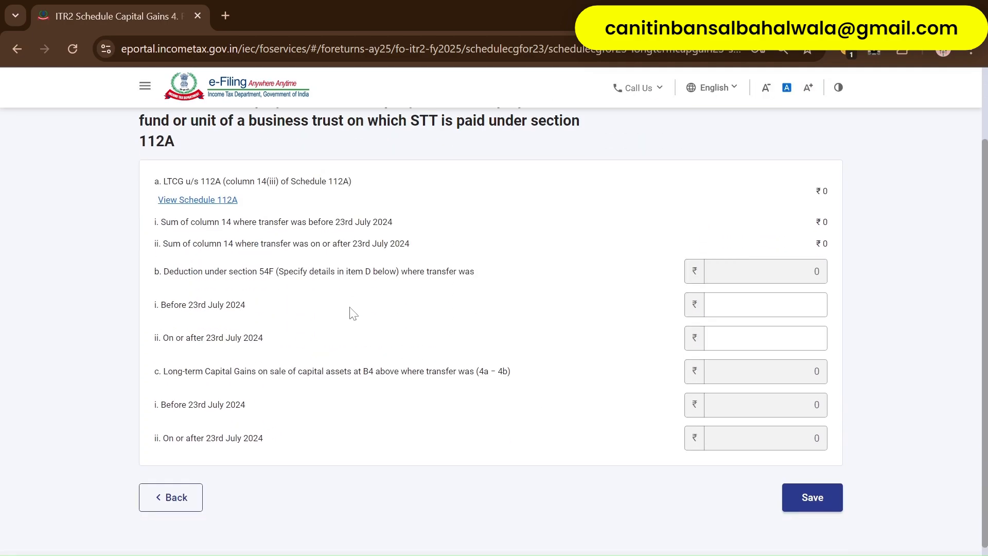
scroll(276, 253, "up", 1)
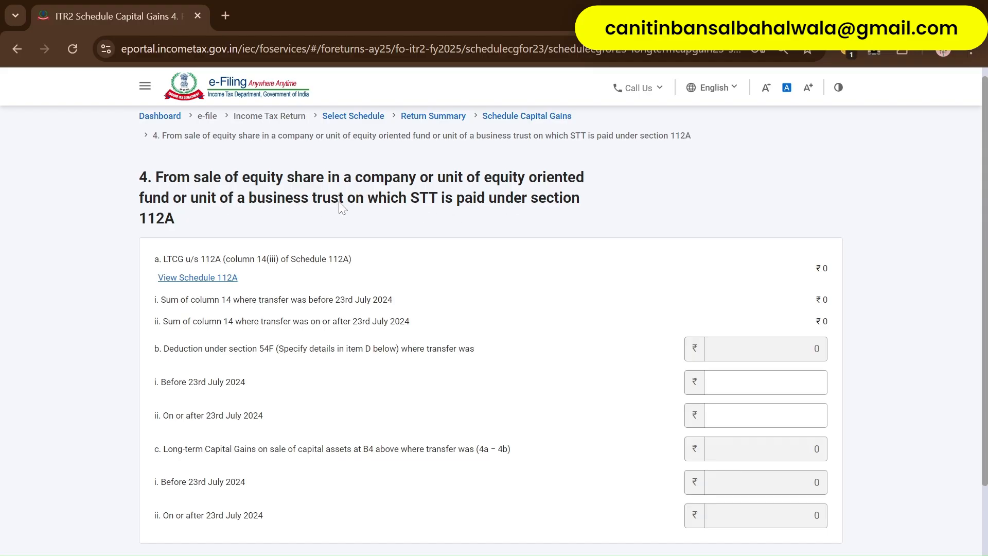
left_click_drag(420, 209, 584, 201)
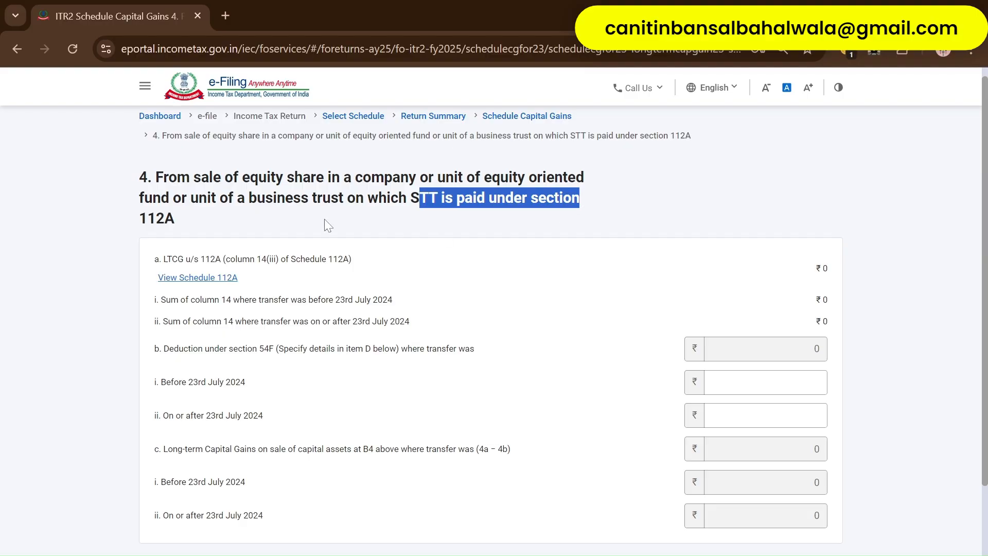
left_click_drag(148, 218, 250, 235)
left_click(250, 235)
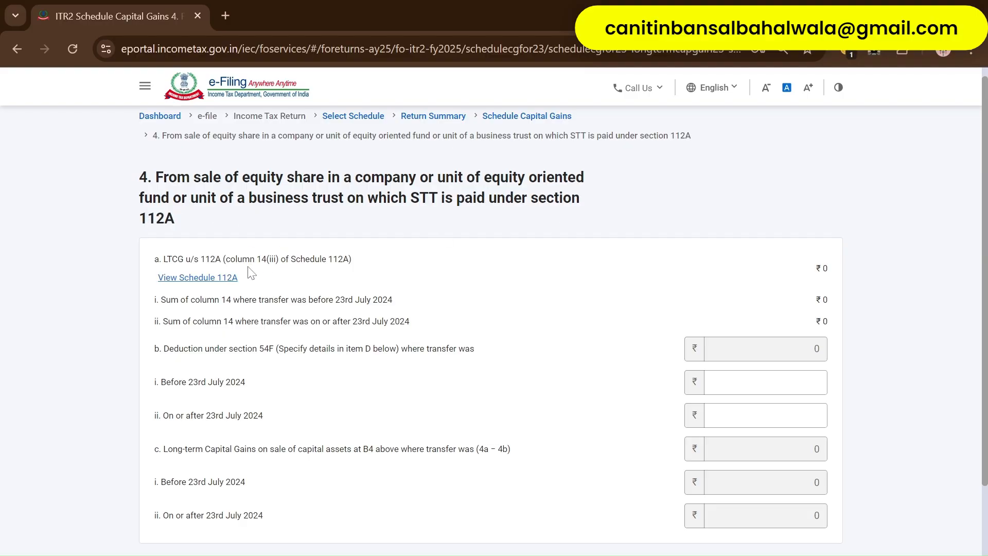
left_click(212, 279)
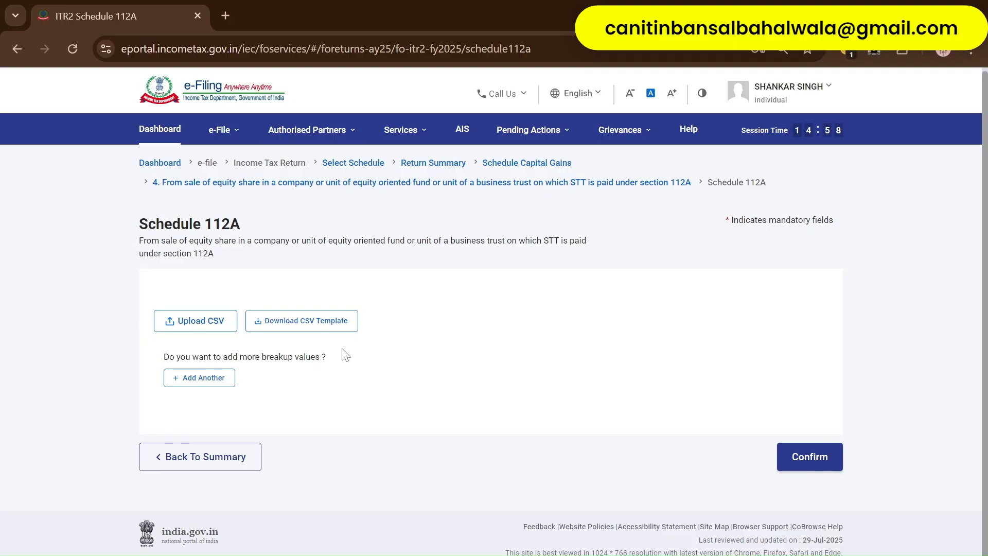
- Download the Schedule 112A CSV template and open it in Excel with widened columns
left_click(322, 328)
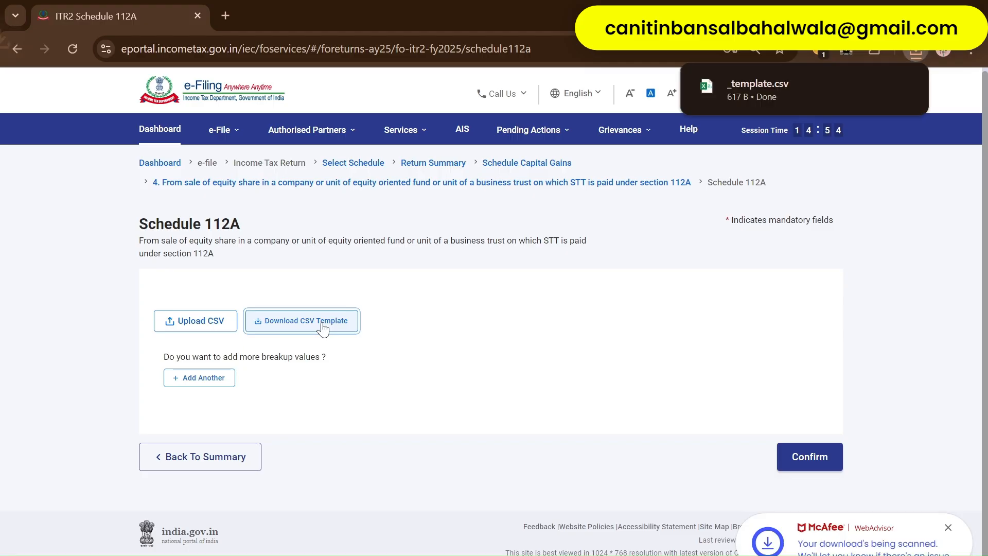
left_click(762, 91)
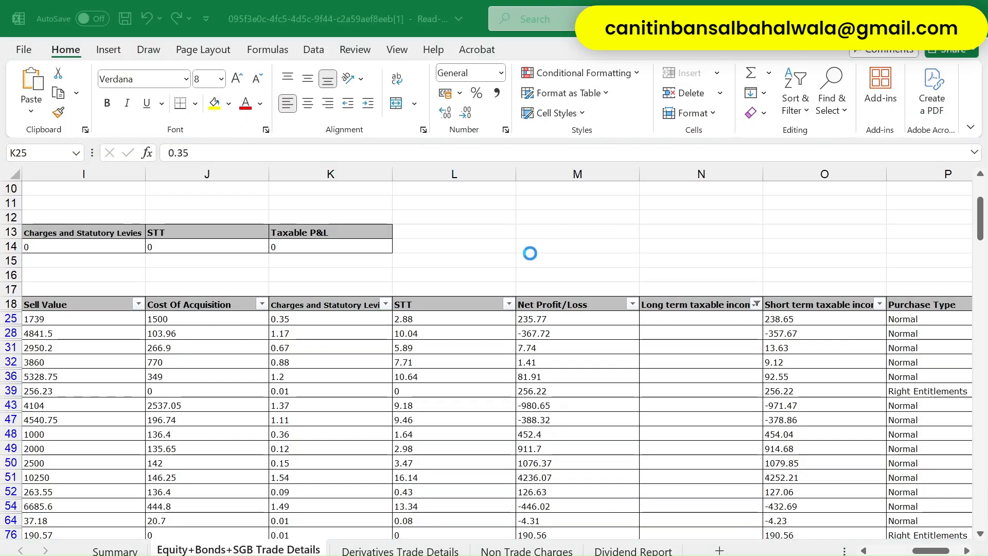
left_click_drag(69, 172, 310, 171)
left_click(167, 218)
left_click(315, 260)
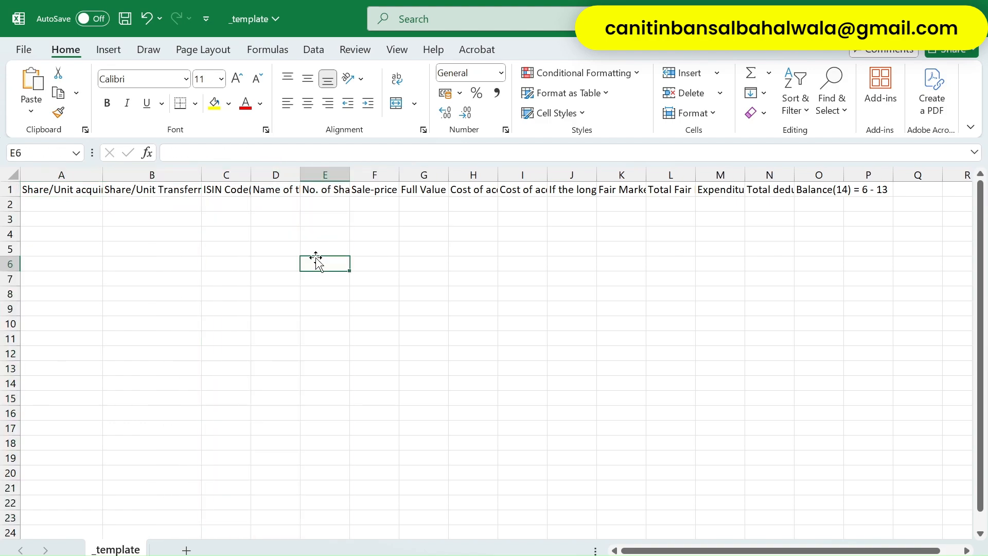
- Add a blank share-wise entry to Schedule 112A
key("alt+Tab")
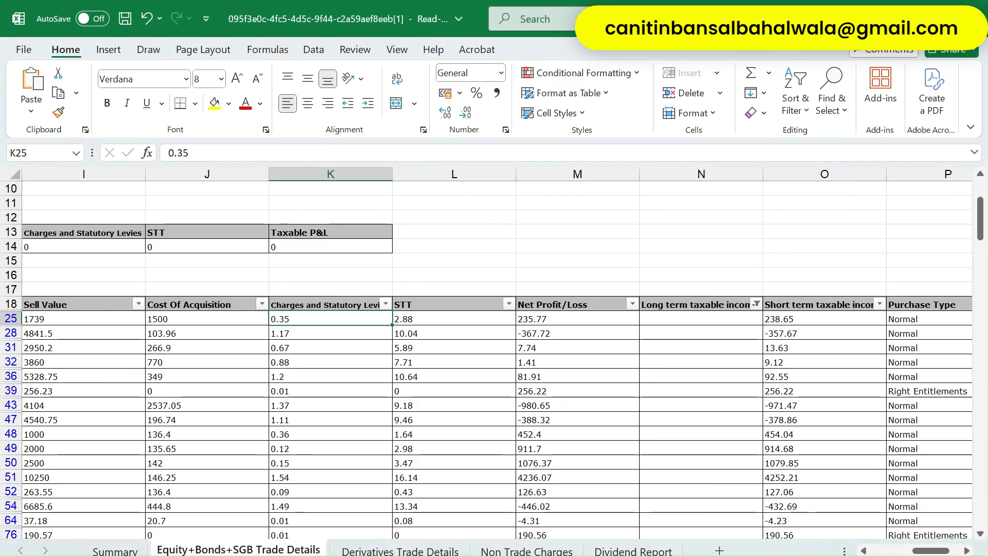
mouse_move(230, 555)
left_click(232, 496)
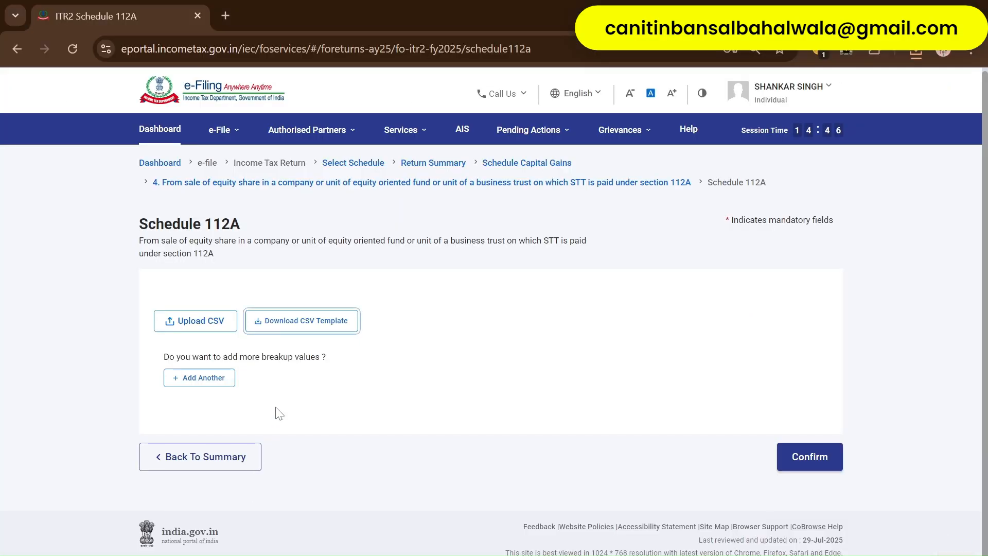
left_click(190, 382)
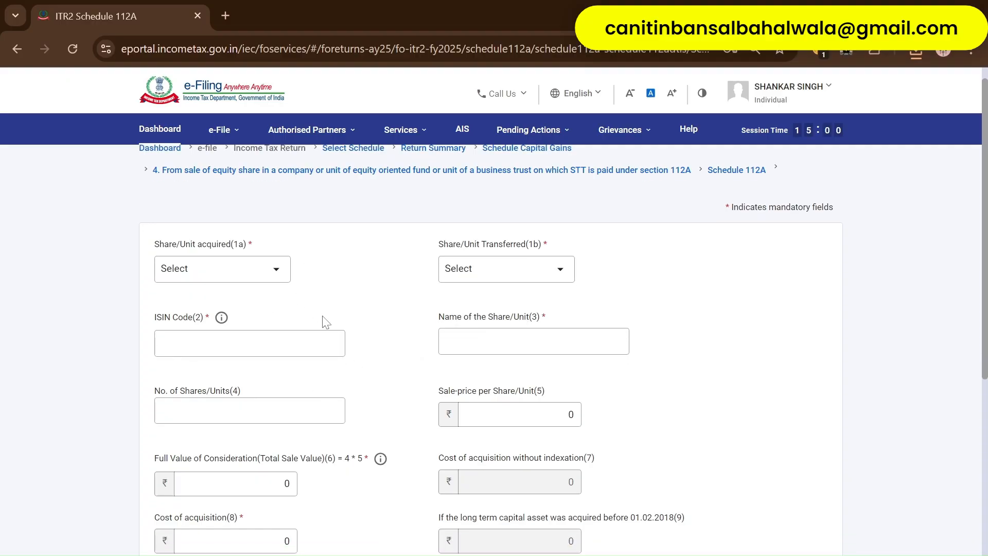
scroll(327, 322, "down", 6)
scroll(326, 322, "up", 6)
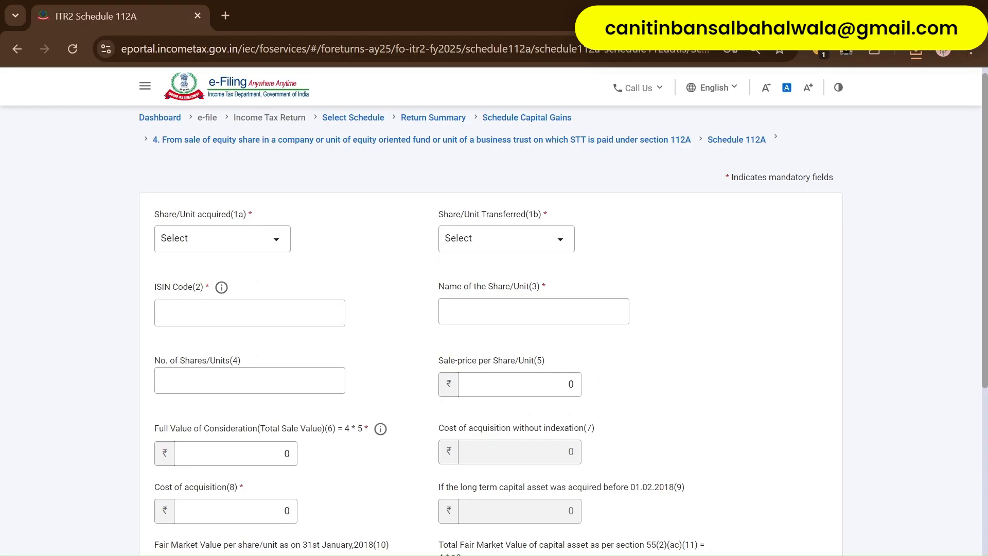
mouse_move(365, 553)
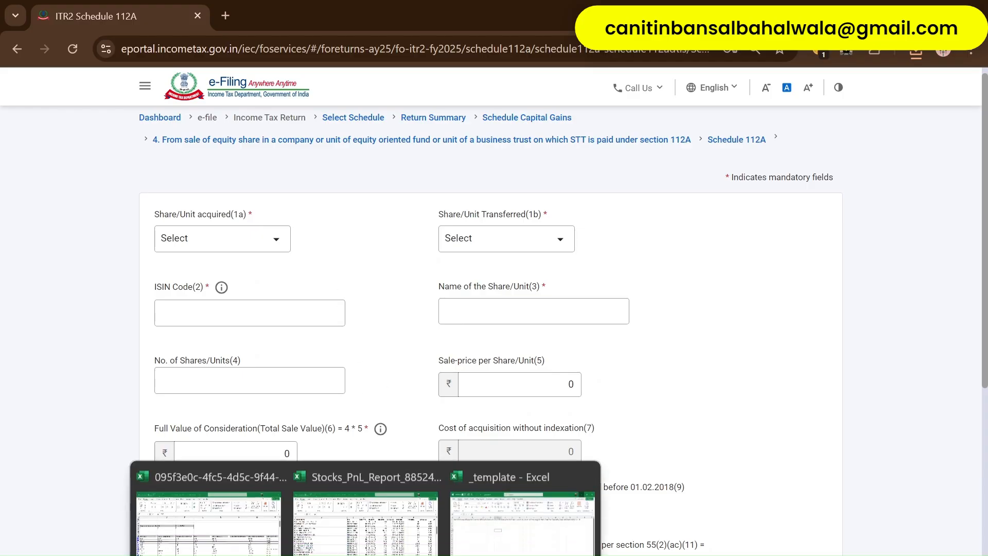
left_click(221, 525)
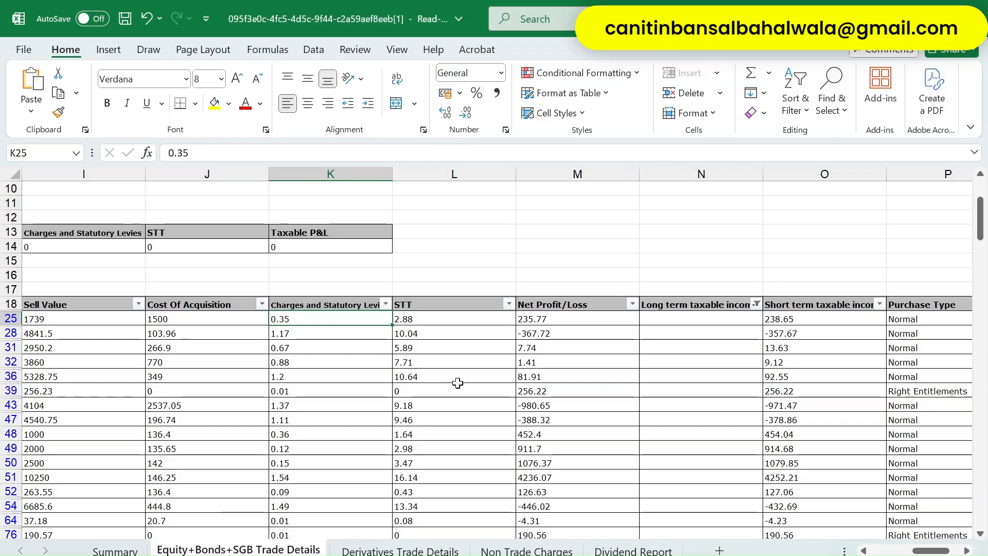
- Clear the Sell Date filter so all delivery trades are shown again
key("Up")
key("Right")
key("Right")
key("Right")
key("Right")
key("Right")
key("Left")
key("Left")
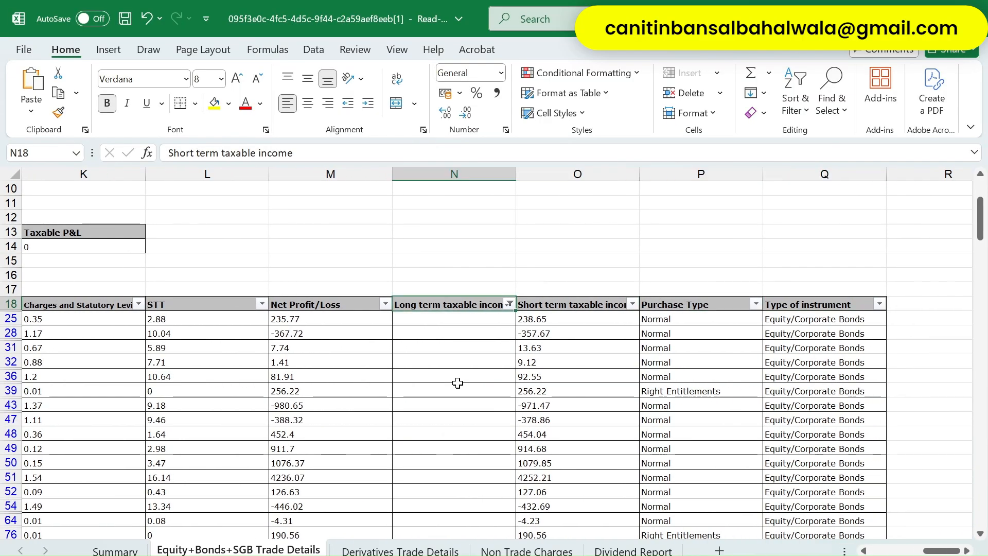
key("alt+Down")
key("Down")
key("Down")
key("Down")
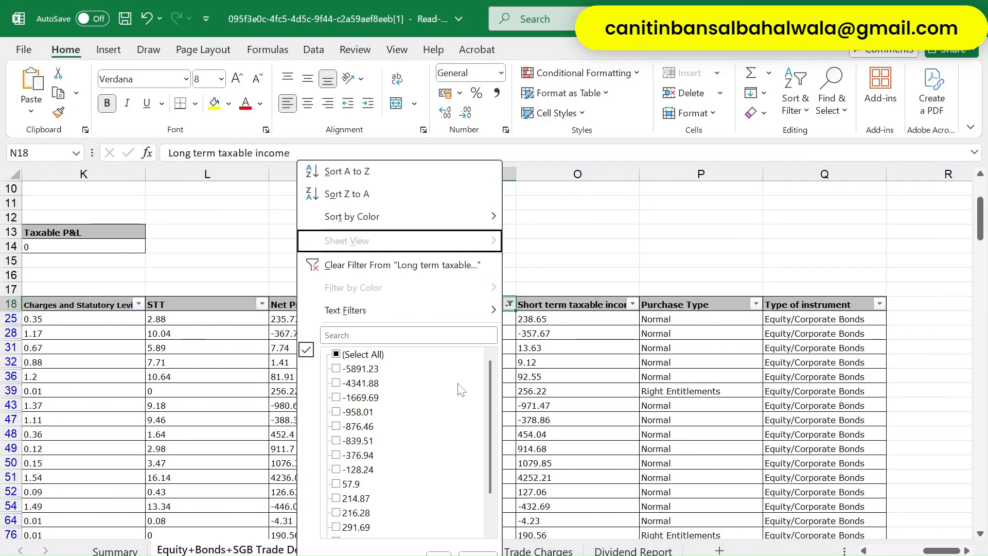
key("Escape")
key("Left")
key("Left")
key("Left")
key("Left")
key("Left")
key("Left")
key("Left")
key("Left")
key("Left")
key("Left")
key("Left")
key("Left")
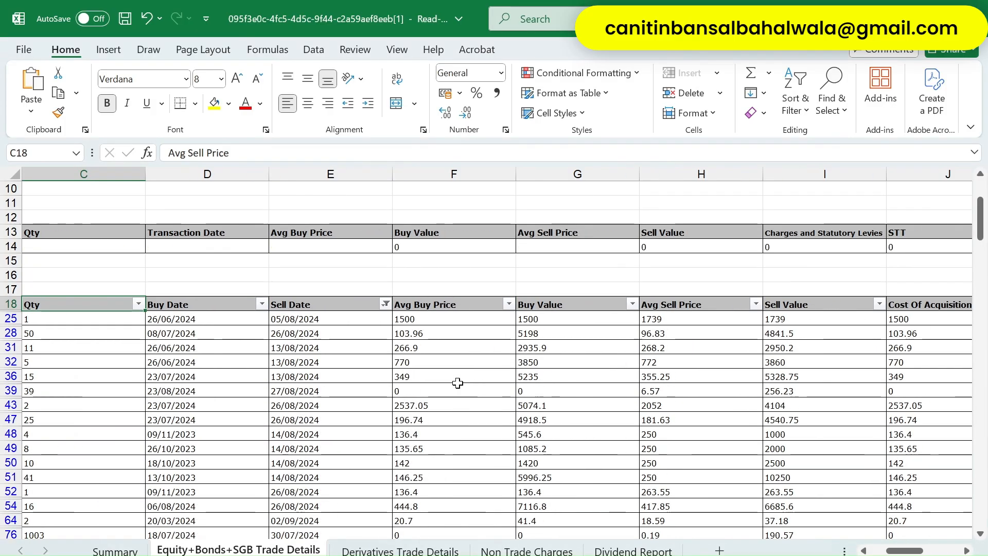
key("Right")
key("Right")
key("Right")
- Clear the filter on the Long term taxable income column
key("Right")
key("Left")
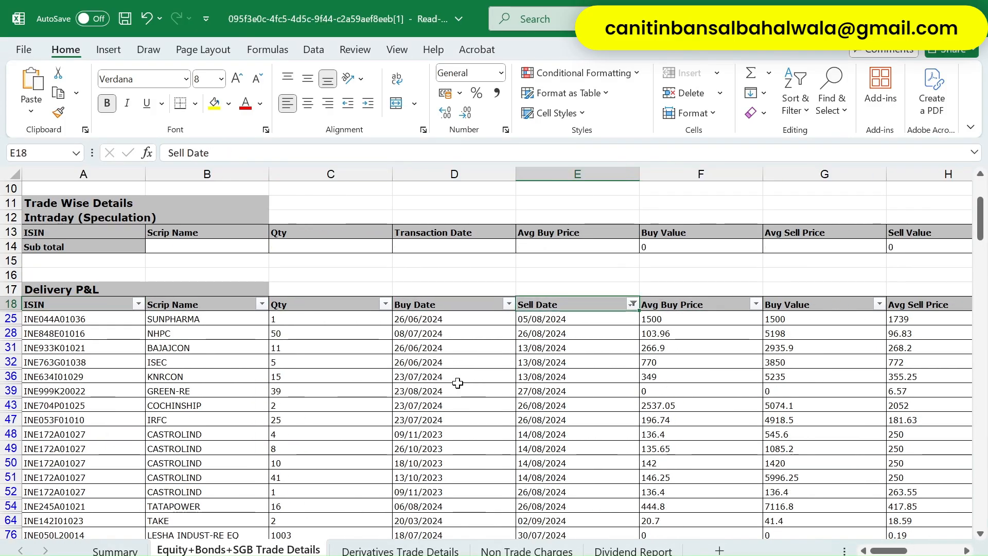
key("alt+Down")
key("Down")
key("Down")
key("Down")
key("Down")
key("Return")
key("Right")
key("Right")
key("Right")
key("Right")
key("Right")
key("Right")
key("Right")
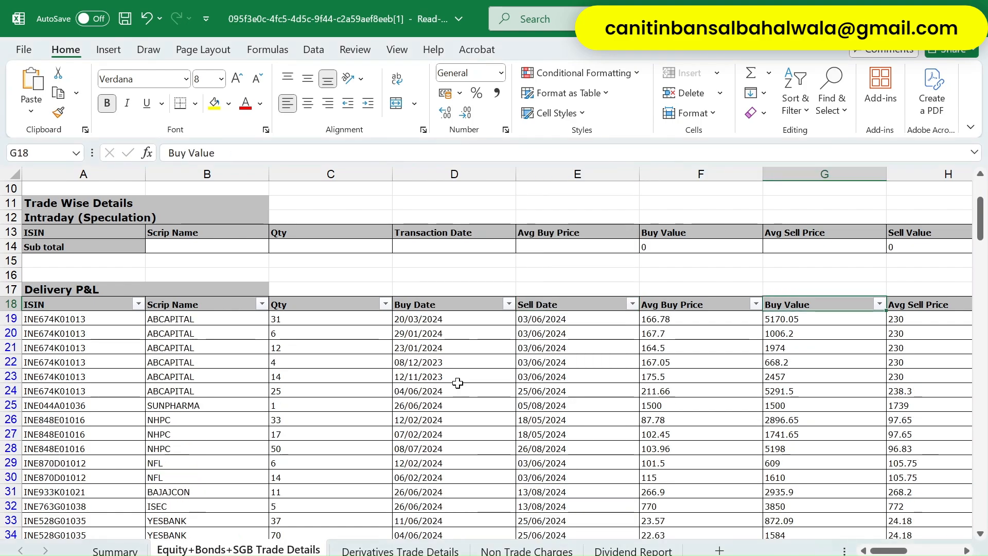
key("Right")
key("Right")
key("Right")
key("Right")
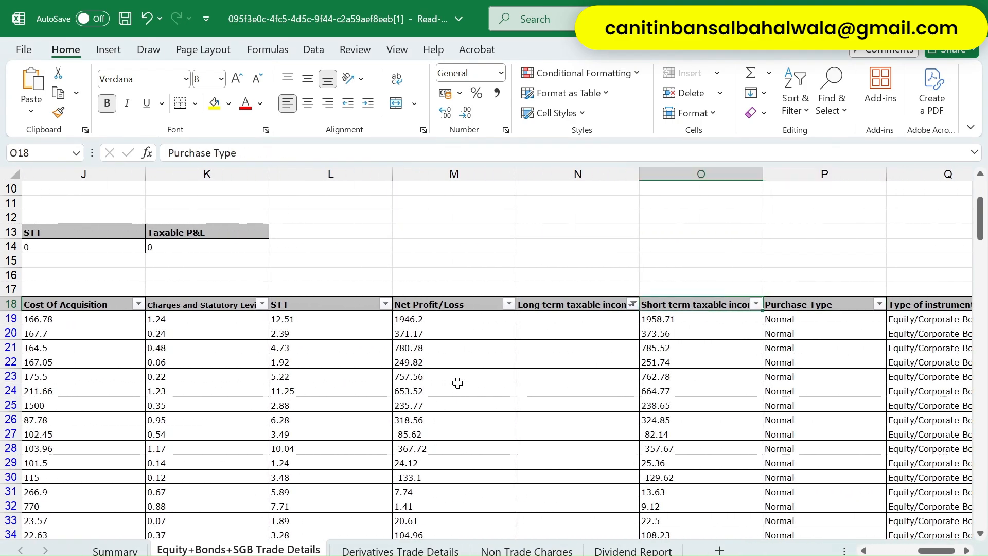
key("Left")
key("Left")
key("Right")
key("Left")
key("alt+Down")
key("Down")
key("Down")
key("Down")
key("Down")
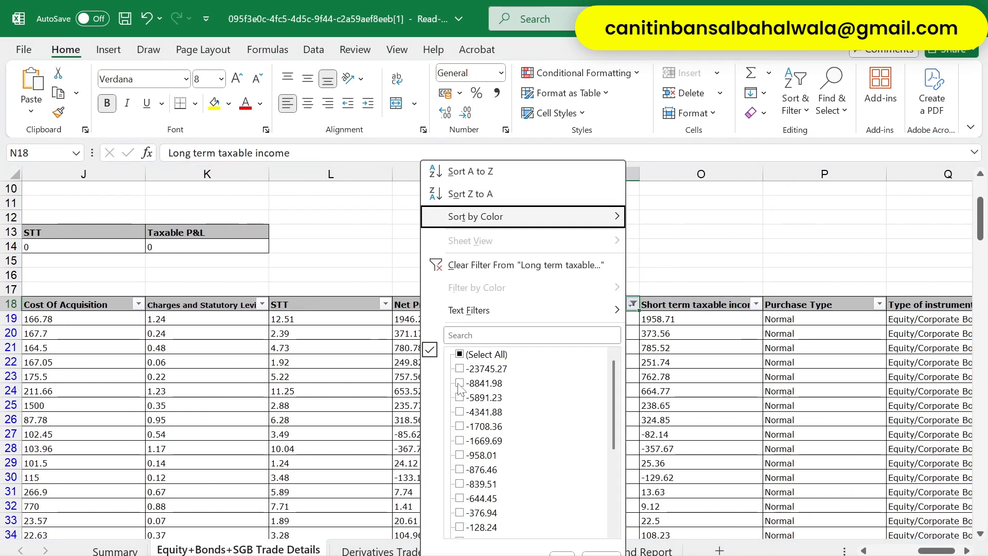
key("Return")
- Filter Short term taxable income to (Blanks) only, keeping just long-term trades
key("Right")
key("alt+Down")
key("Down")
key("Down")
key("Down")
key("Down")
key("Down")
key("Down")
key("Down")
key("Down")
key("Down")
key("Down")
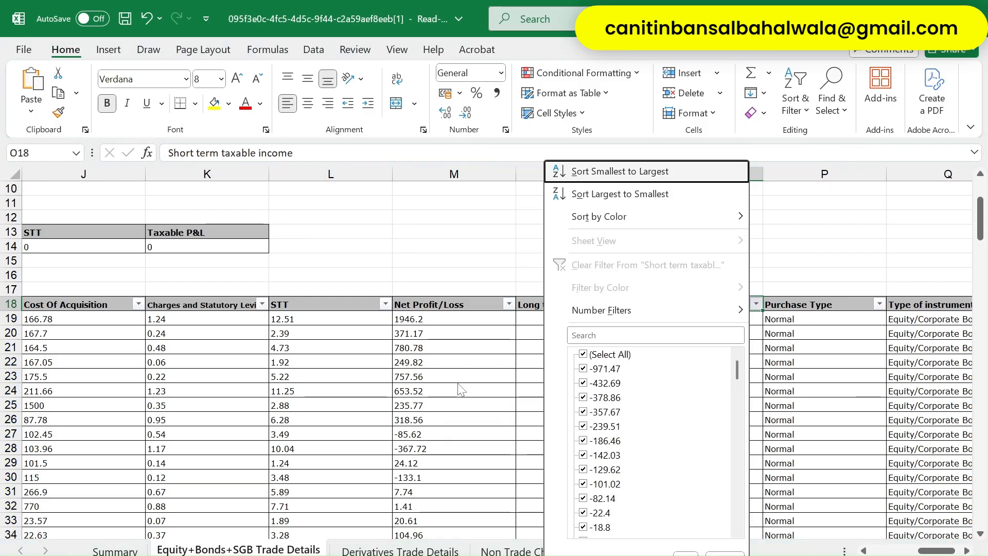
key("Down")
key("Down")
key("Down")
key("Down")
key("Down")
key("Down")
key("Down")
key("Down")
key("Down")
key("Down")
key("Down")
key("Down")
key("Down")
key("Down")
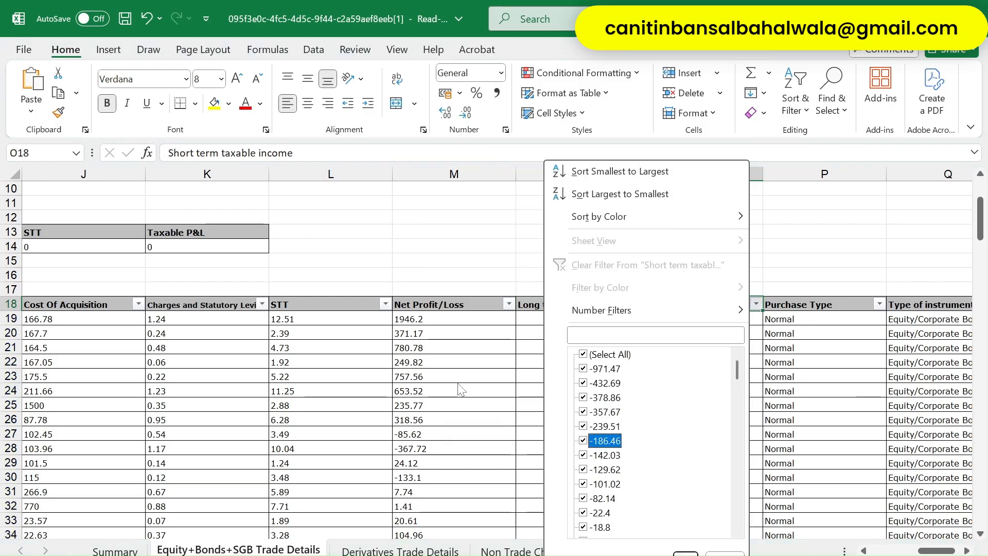
key("Up")
key("Up")
key("Up")
key("Up")
key("Up")
key("Up")
key("Up")
key("Up")
key("Up")
key("Up")
key("Up")
key("Up")
key("Up")
key("Up")
key("Up")
key("Up")
key("Up")
key("Up")
key("Up")
key("Up")
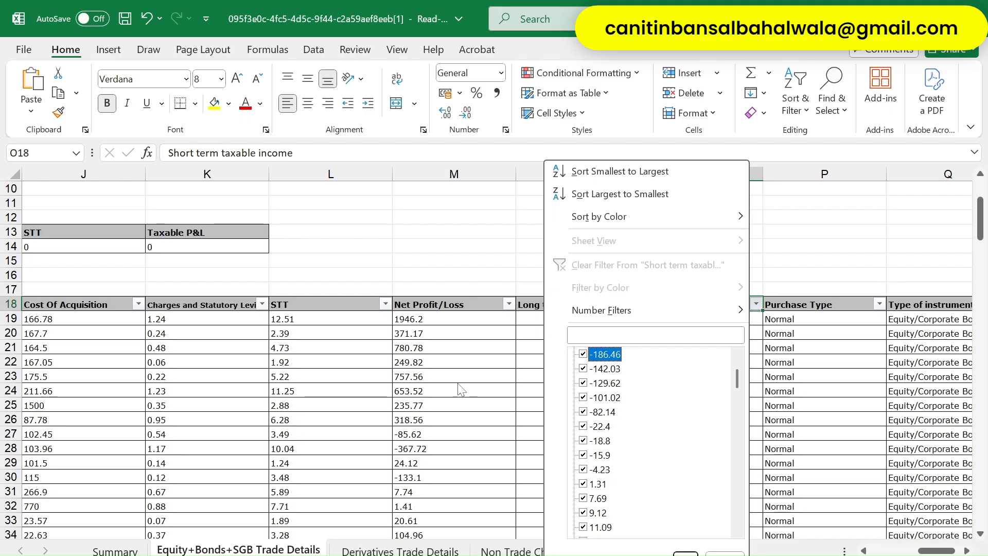
key("Down")
key("Down")
key("Down")
key("Down")
key("Down")
key("Down")
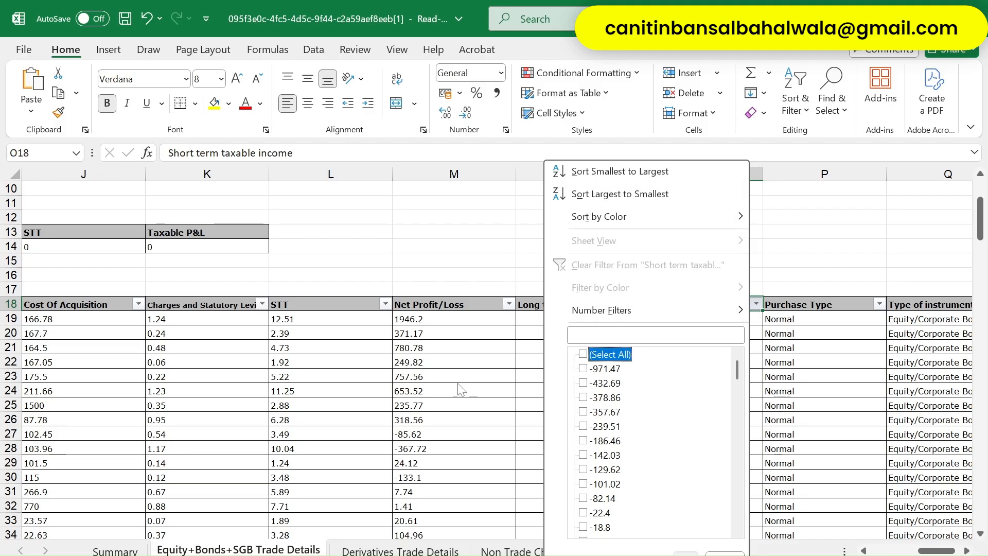
key("space")
key("Down")
key("Down")
key("Down")
key("Down")
key("Down")
key("Down")
key("Down")
key("Down")
key("Down")
key("Down")
key("Down")
key("Down")
key("Down")
key("Down")
key("Down")
key("Down")
key("Down")
key("Down")
key("Down")
key("Down")
key("Down")
key("Down")
key("Down")
key("Down")
key("Down")
key("Down")
key("Down")
key("Down")
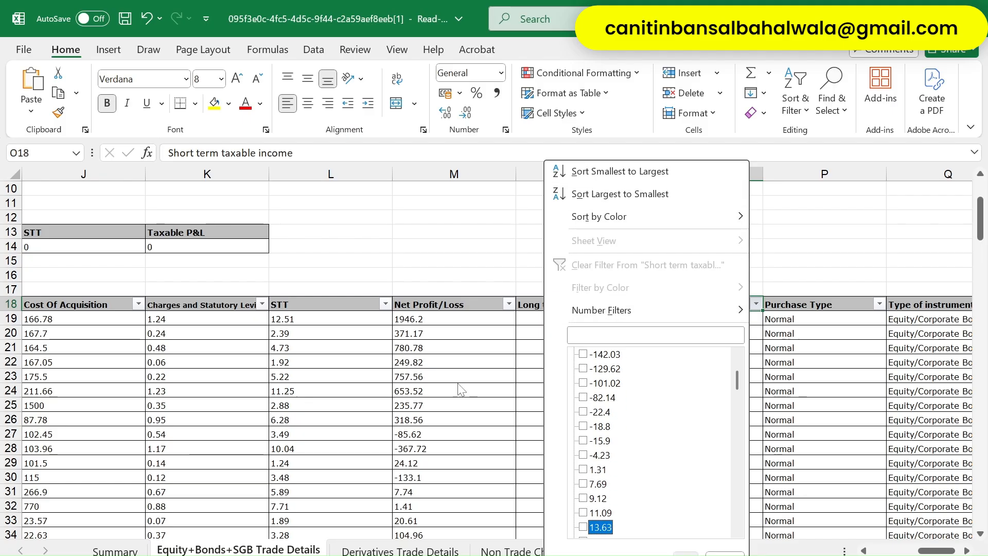
key("Down")
key("Down")
key("Down")
key("Down")
key("Down")
key("Down")
key("Down")
key("Down")
key("Down")
key("Down")
key("Down")
key("Down")
key("Down")
key("Down")
key("Down")
key("Down")
key("Down")
key("Down")
key("Down")
key("Down")
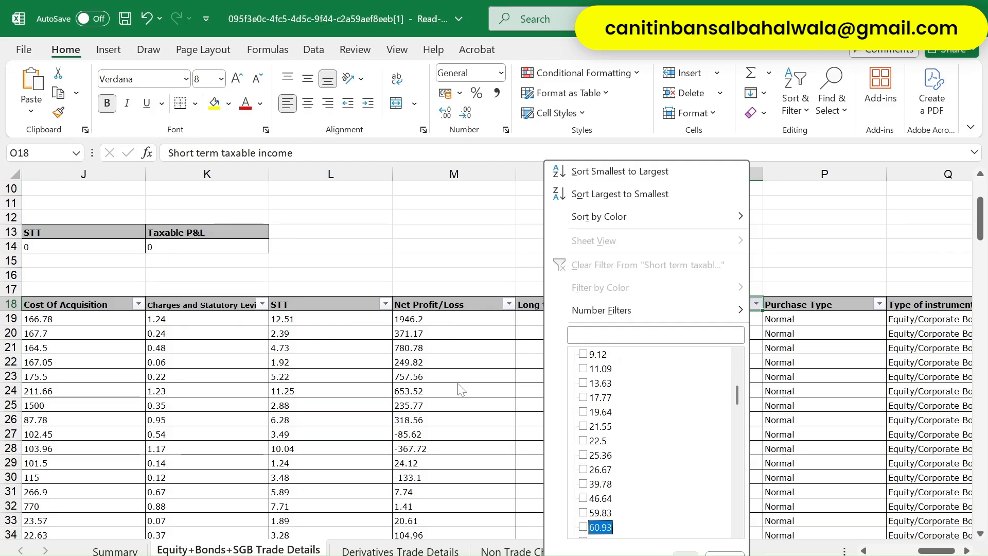
key("Down")
key("Down")
key("Down")
key("Down")
key("Down")
key("Down")
key("Down")
key("Down")
key("Down")
key("Down")
key("Down")
key("Down")
key("Down")
key("Down")
key("Down")
key("Down")
key("Down")
key("Down")
key("Down")
key("Down")
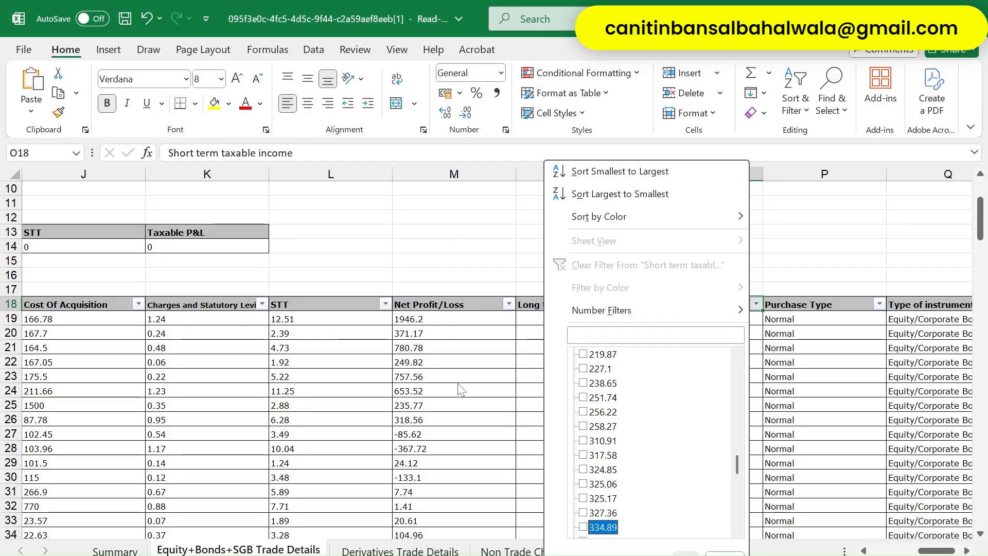
key("Down")
key("Down")
key("Down")
key("Down")
key("Down")
key("Down")
key("Down")
key("Down")
key("Down")
key("Down")
key("Down")
key("Down")
key("Down")
key("Down")
key("Down")
key("Down")
key("Down")
key("Down")
key("Down")
key("Down")
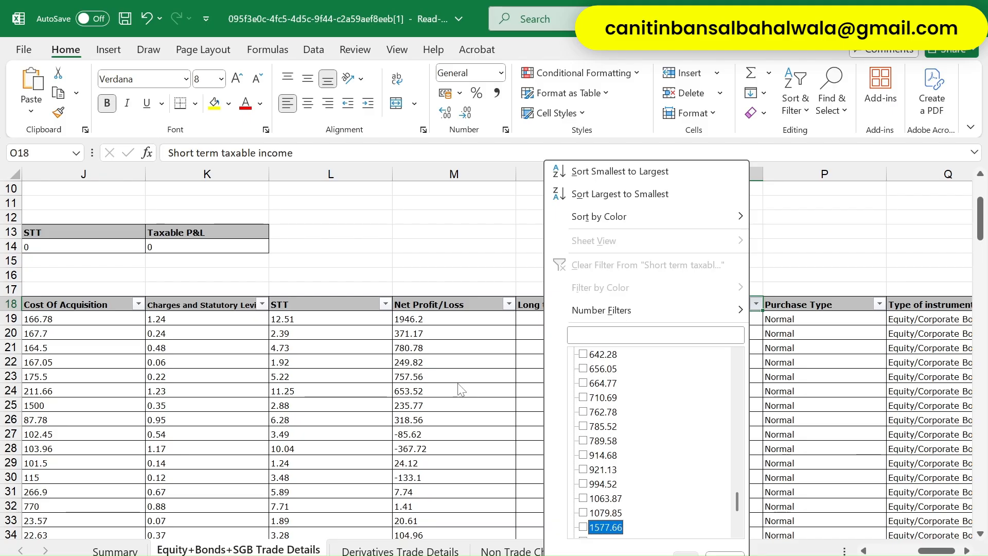
key("Down")
key("Down")
key("Down")
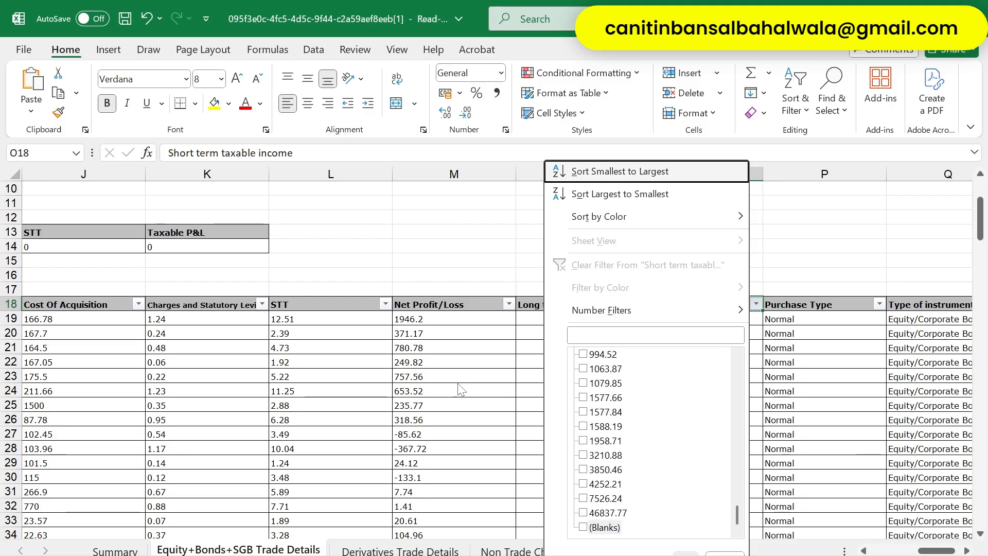
key("Up")
key("space")
key("Return")
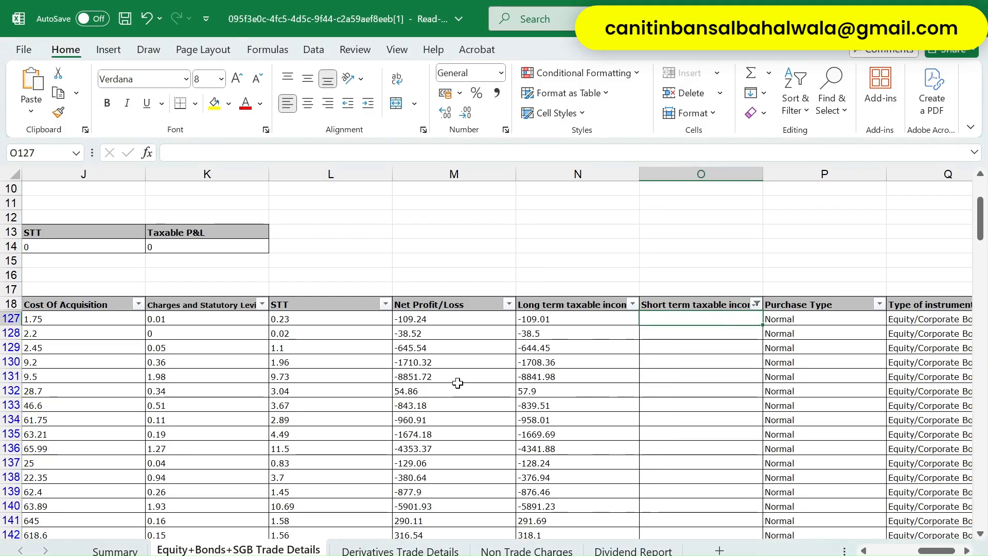
- Select the long-term income values N127 to N147 and read across row 127's trade details
key("Left")
key("ctrl+Down")
key("Up")
key("ctrl+Up")
key("Down")
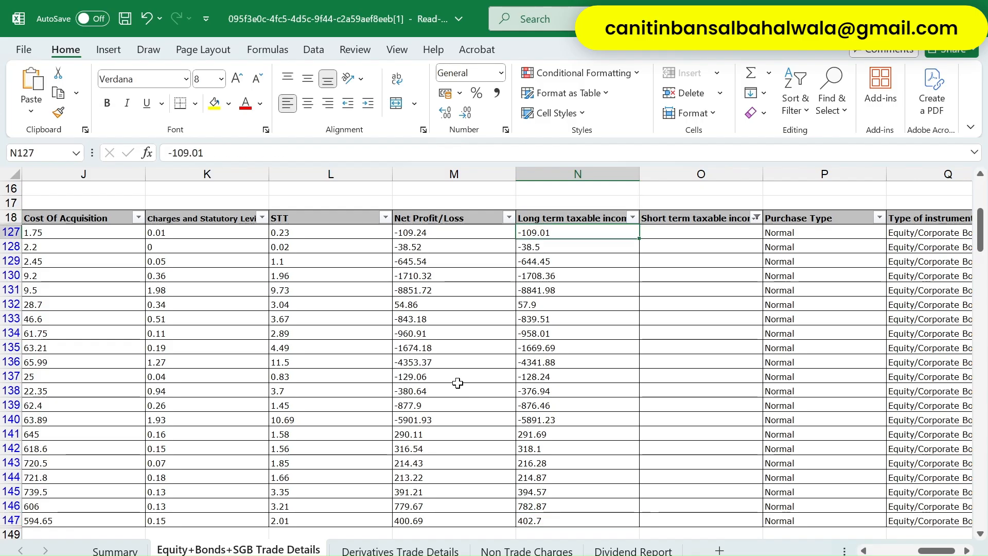
key("ctrl+shift+Down")
key("Left")
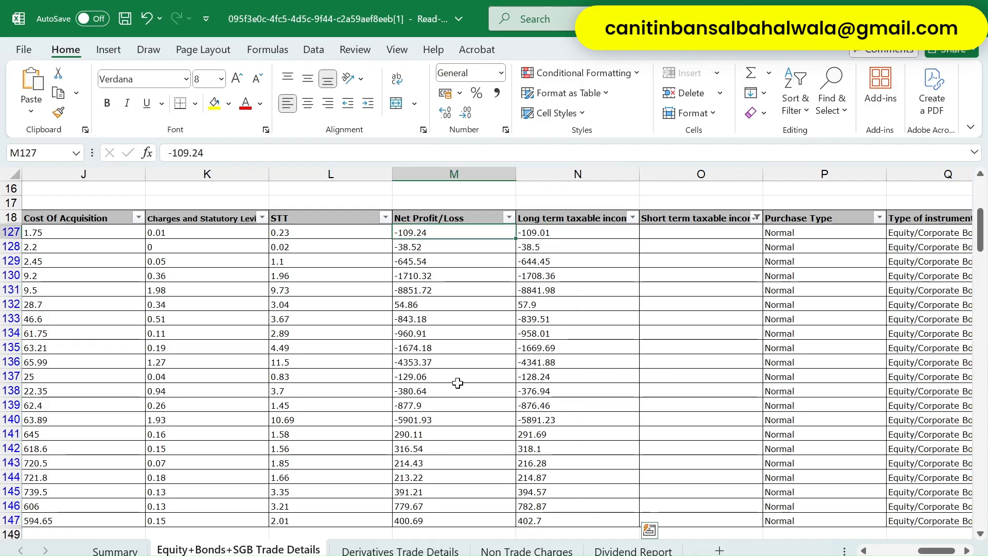
key("Right")
key("Left")
key("Left")
key("Left")
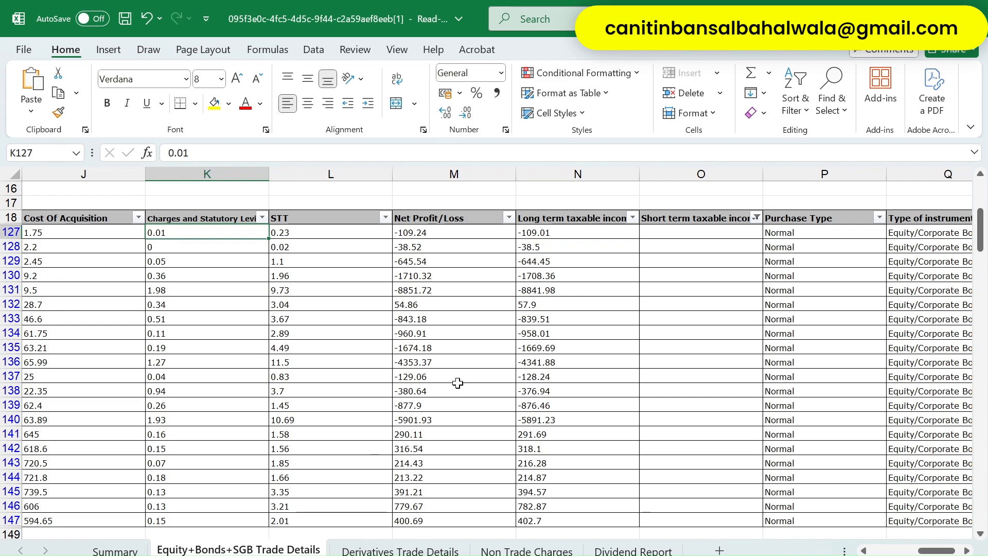
key("ctrl+Left")
key("Right")
key("Right")
key("Right")
key("ctrl+Up")
key("Right")
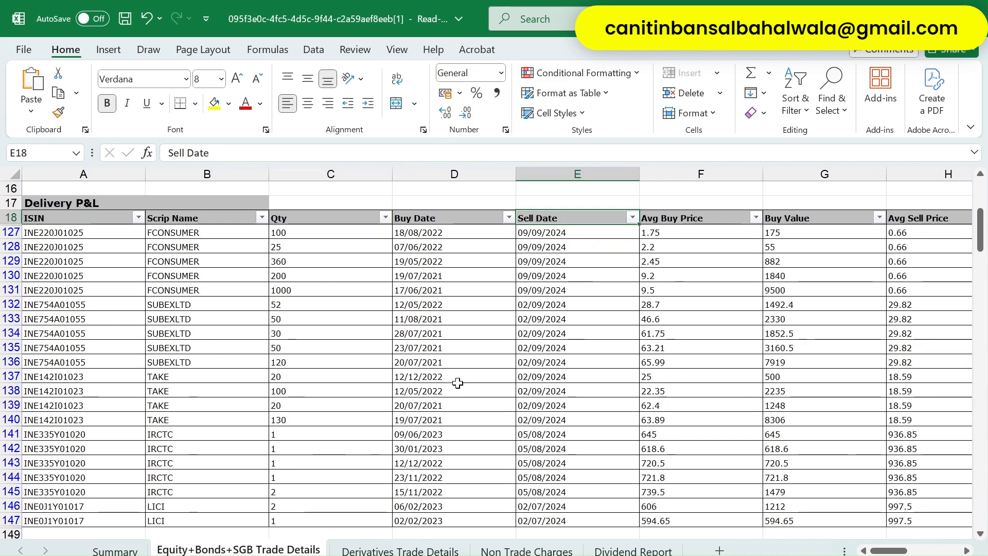
- Filter Sell Date to keep only the 02/07/2024 sales
key("alt+Down")
key("Tab")
key("Tab")
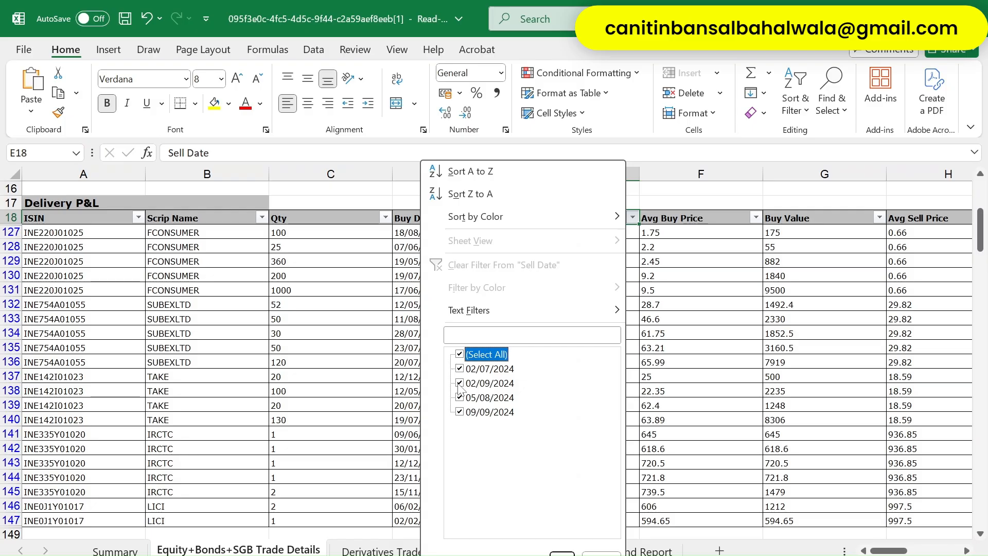
key("Down")
key("Down")
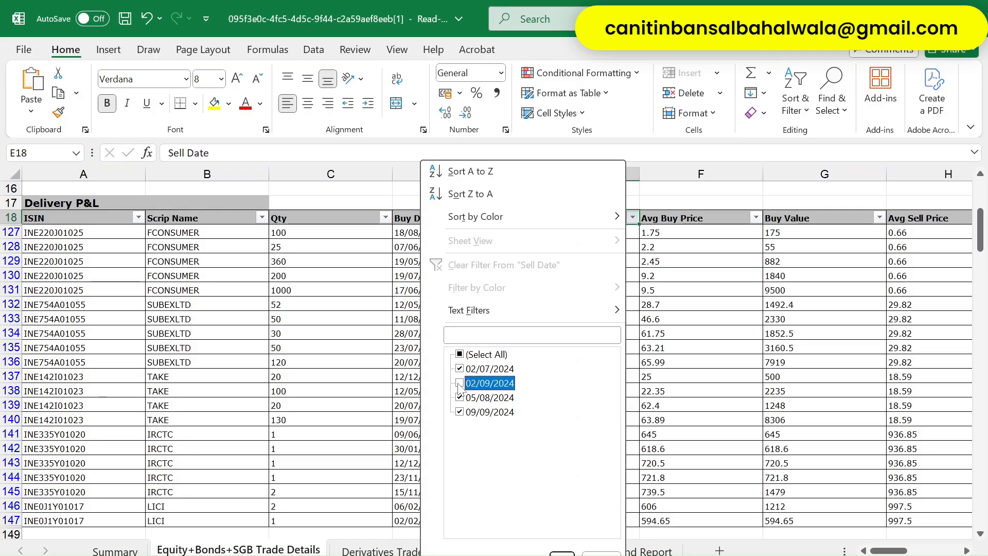
key("Down")
key("space")
key("Down")
key("Return")
key("Down")
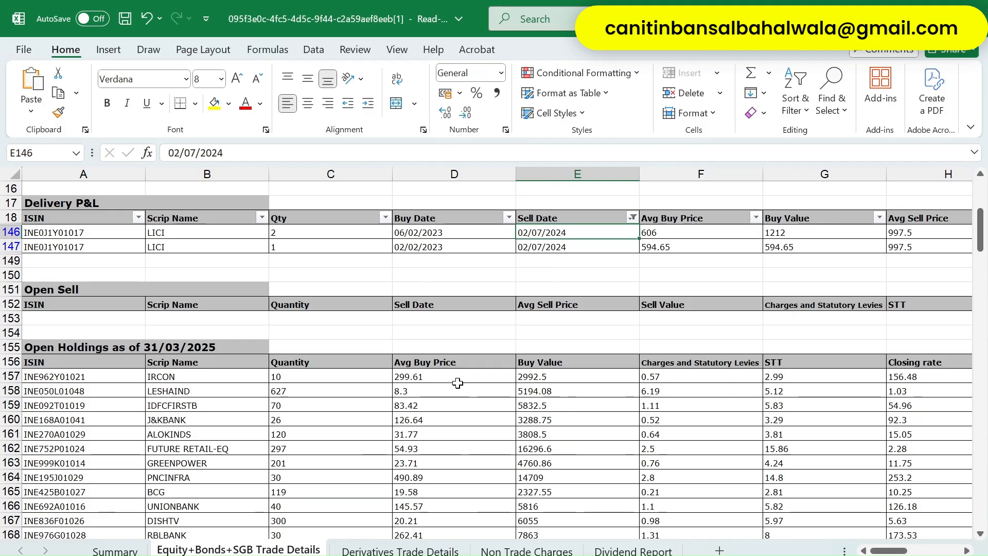
- Review the two LICI trades (buy value 1212, sell price 997.5, sell value 1995), then return to the 112A form
scroll(458, 383, "up", 3)
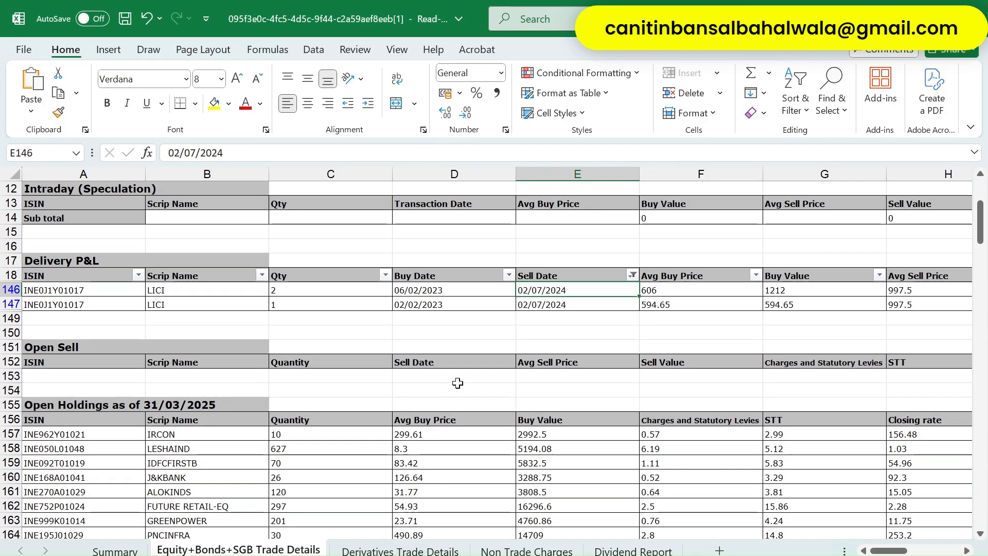
key("Left")
key("Left")
key("Left")
key("Right")
key("Right")
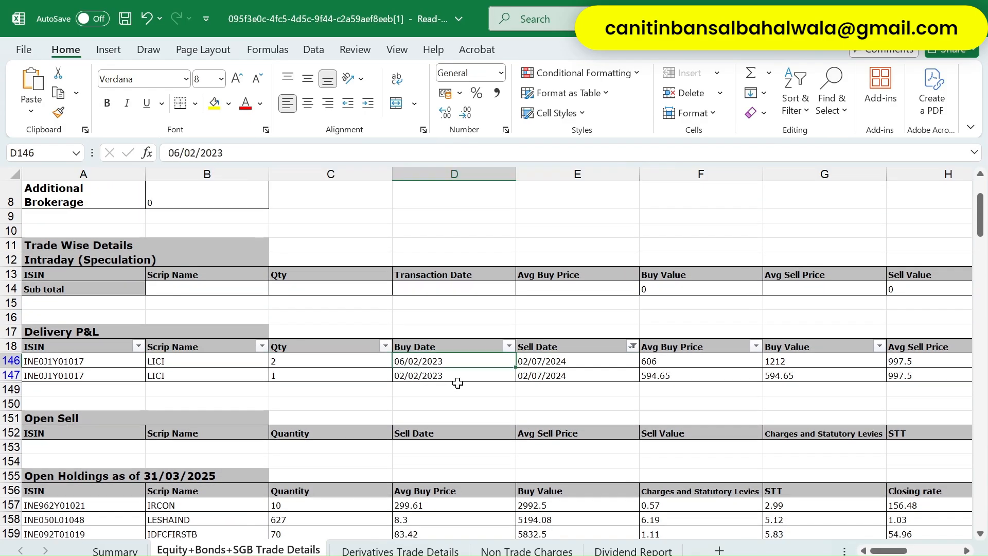
key("Right")
key("Right")
key("Right")
key("Right")
key("Left")
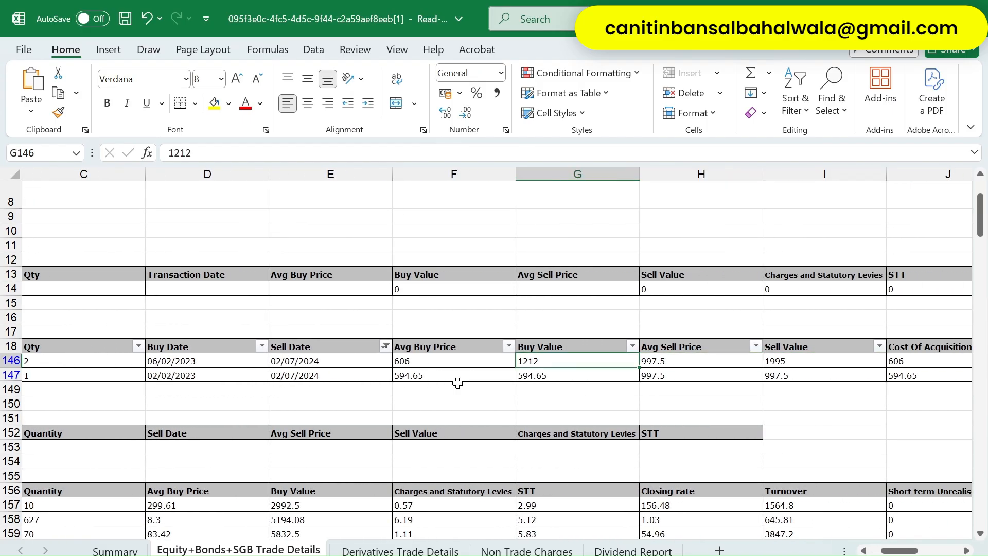
key("Left")
key("Right")
key("Right")
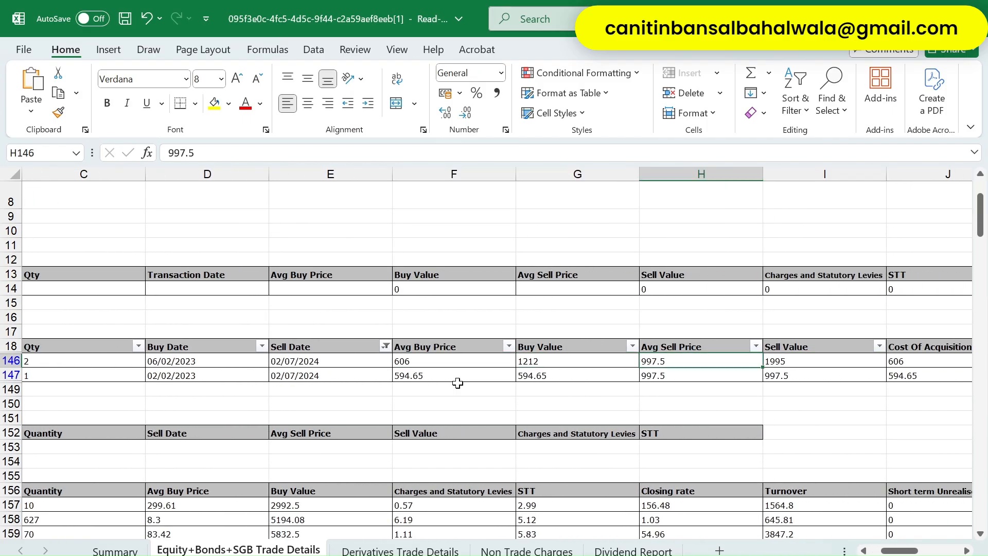
key("Right")
key("shift+Down")
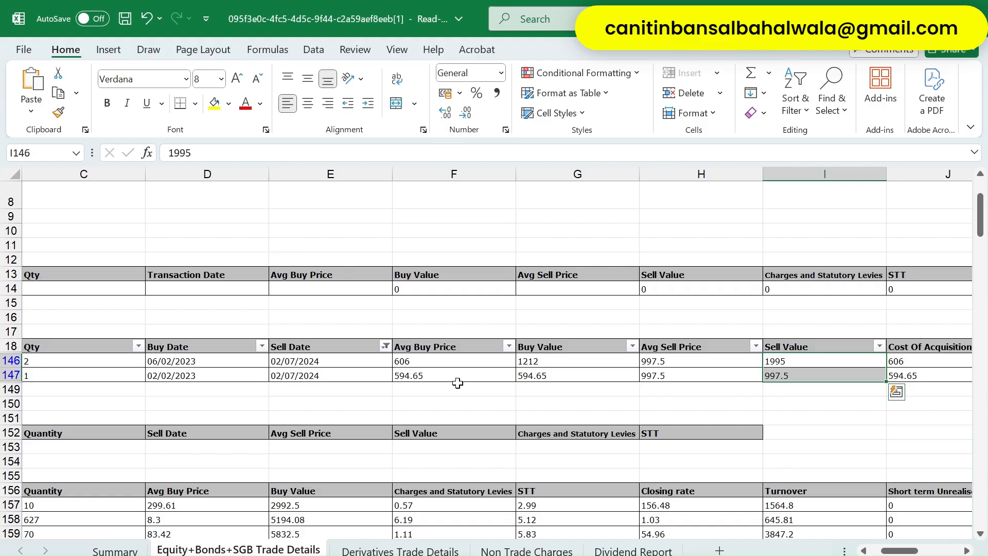
key("alt+Tab")
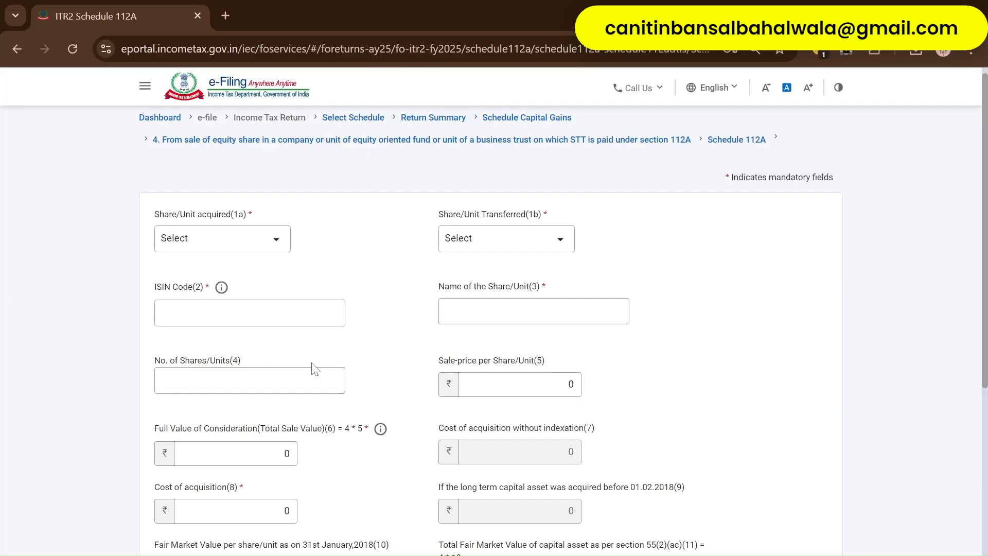
- Expand the Share/Unit acquired (1a) dropdown to list its acquisition-date options
left_click(264, 239)
left_click(325, 221)
left_click(249, 239)
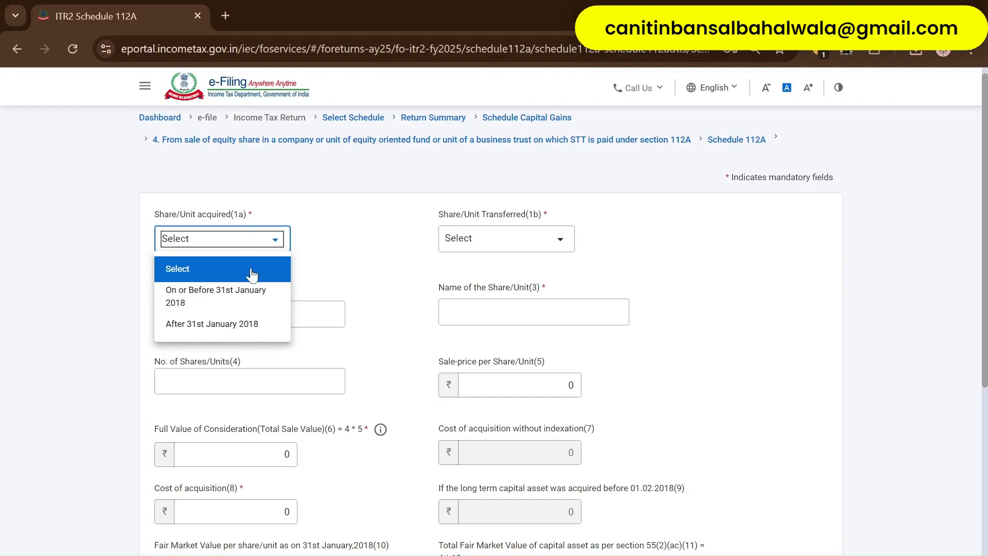
- Try both 1a acquisition options, showing ISIN Code becomes editable for 'On or before 31st January 2018'
left_click(234, 329)
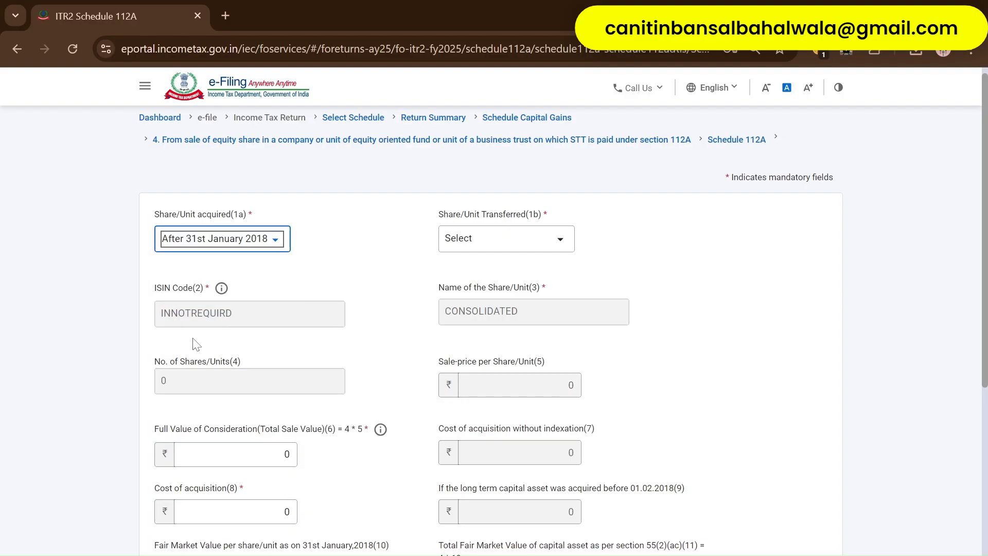
left_click(239, 238)
left_click(231, 330)
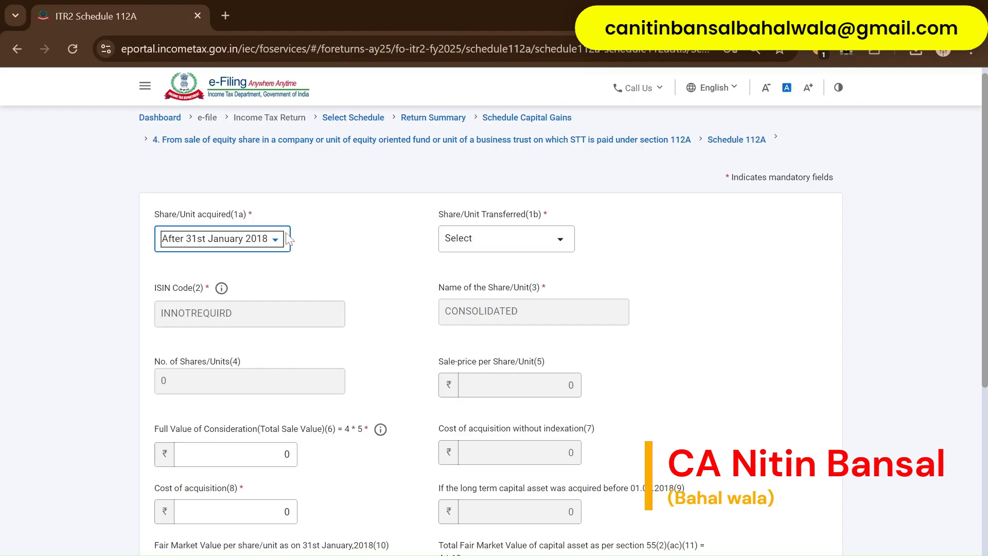
left_click(231, 238)
left_click(224, 292)
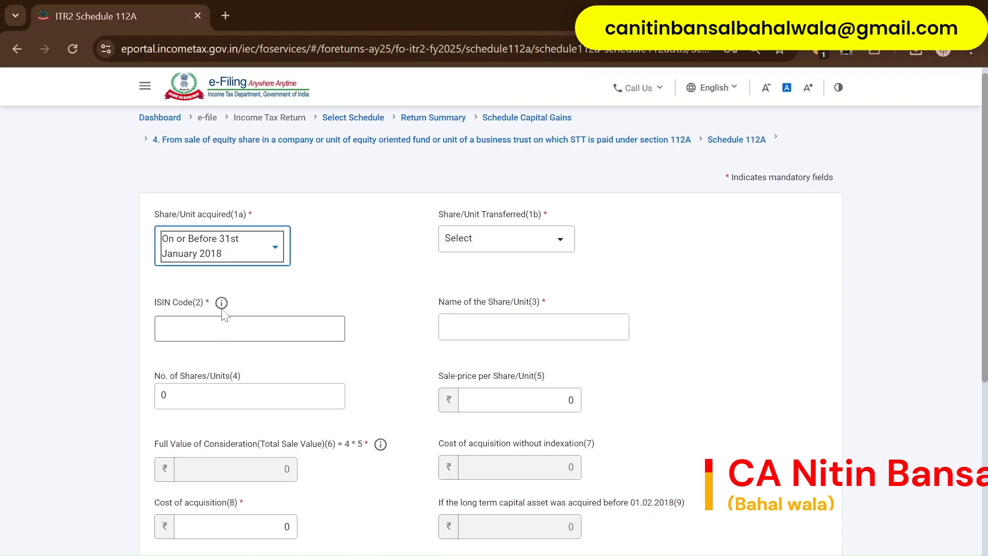
left_click(187, 322)
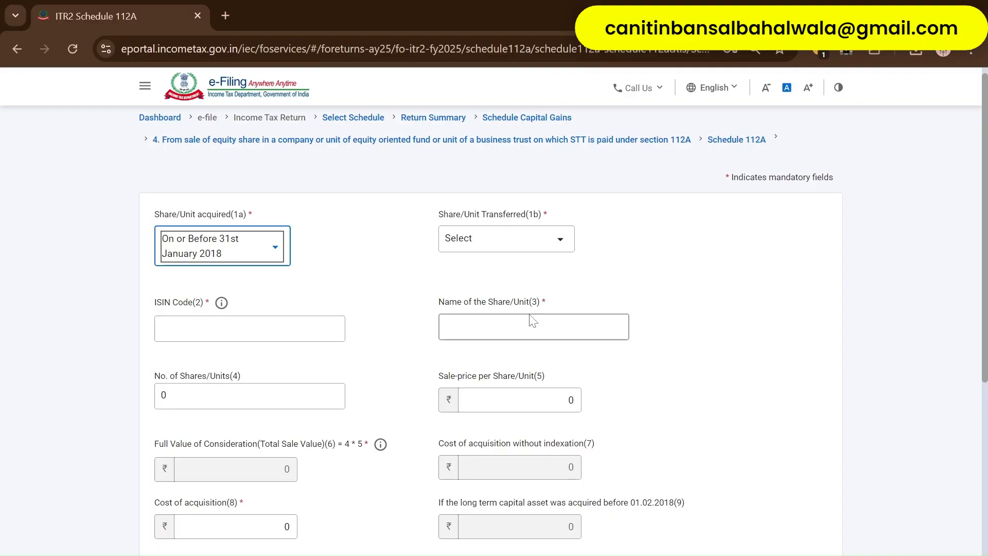
- Set acquisition to 'After 31st January 2018' and transfer to 'Before 23rd July 2024'
left_click(248, 250)
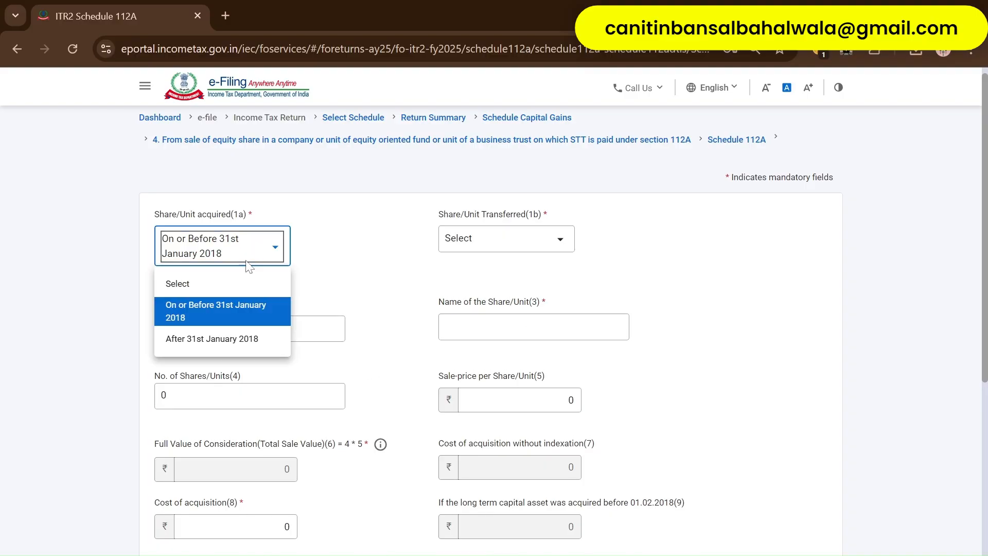
left_click(227, 340)
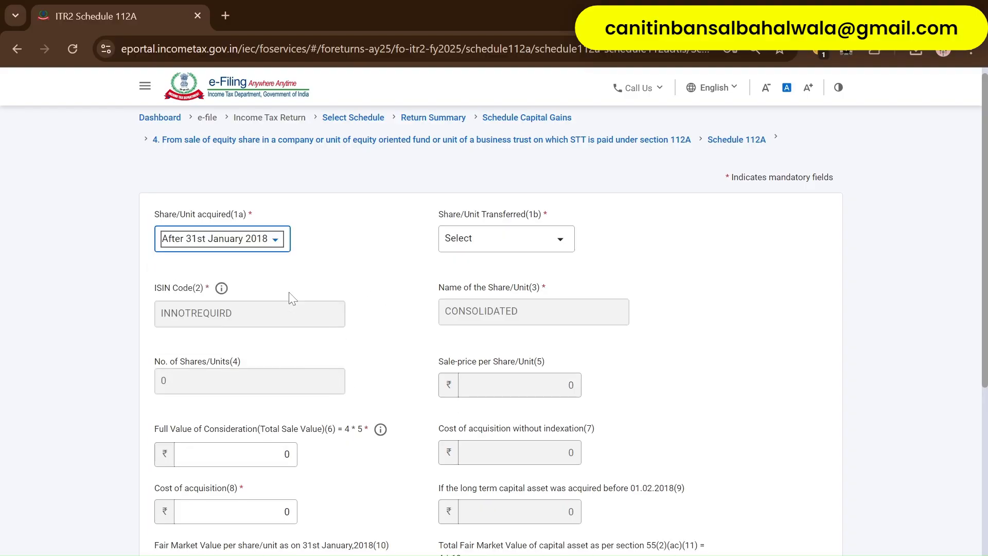
left_click(276, 301)
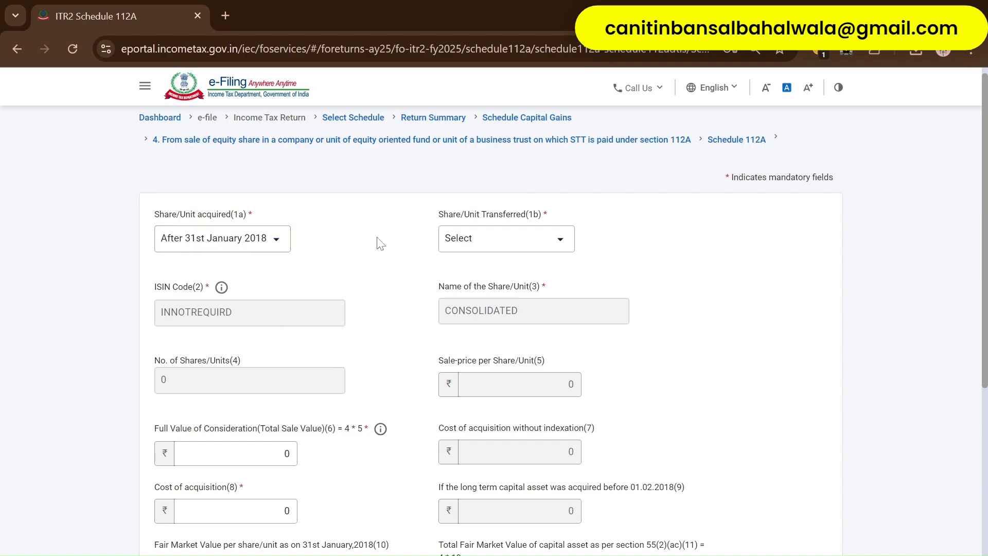
left_click(503, 242)
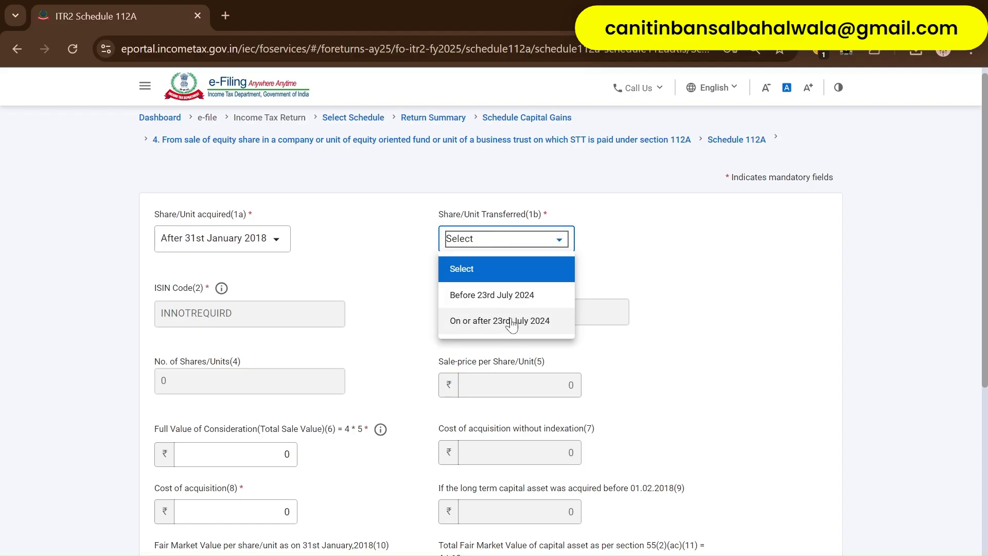
left_click(516, 299)
- Keep transfer as before 23rd July 2024 and enter Full Value of Consideration 2993
left_click(362, 334)
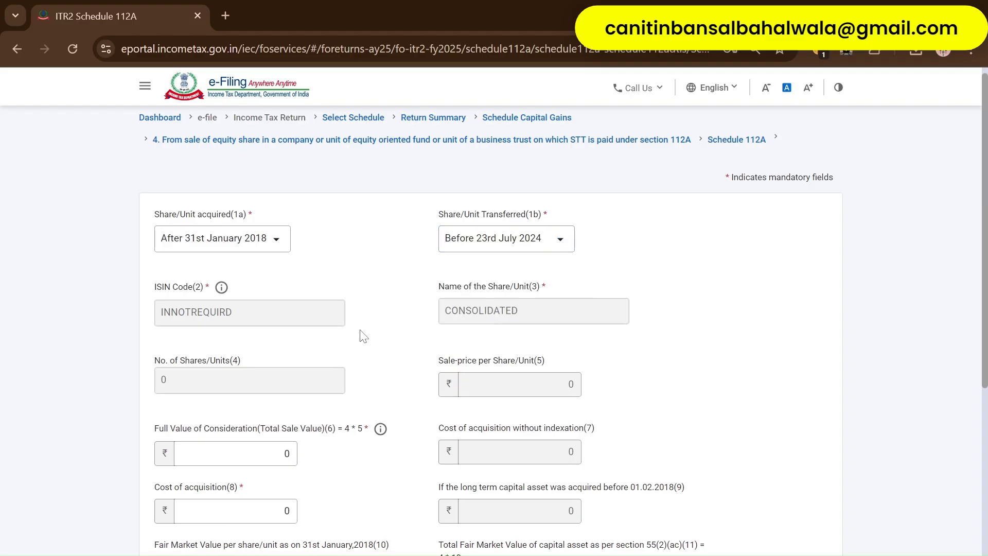
scroll(371, 342, "down", 2)
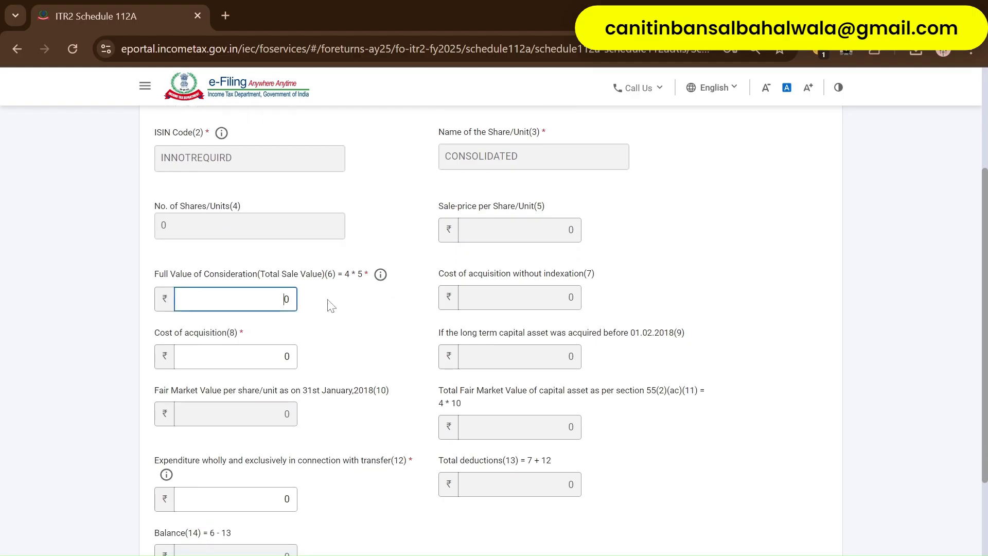
key("alt+Tab")
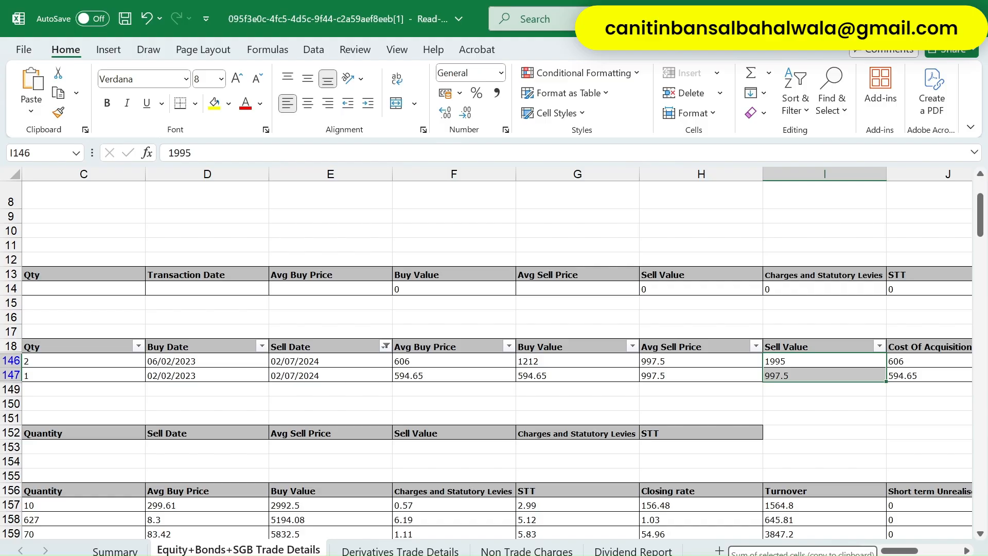
key("alt+Tab")
type("2")
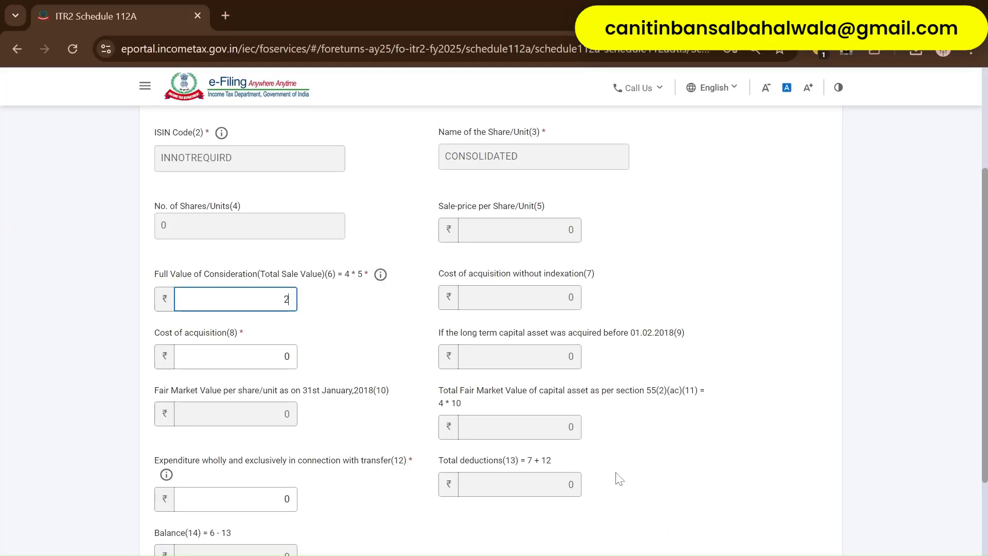
type("993")
key("Tab")
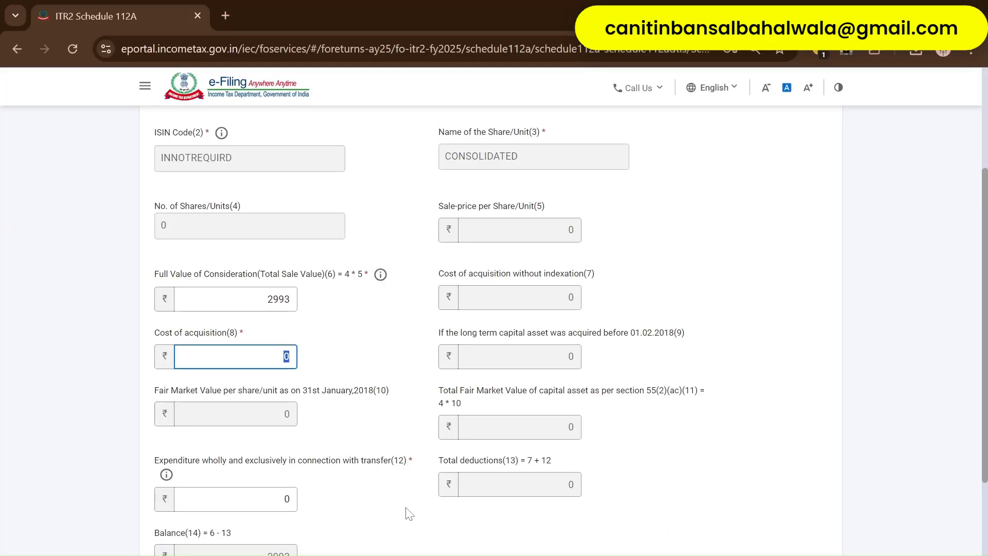
- Enter Cost of acquisition 1807, the summed Buy Values from the workbook
key("alt+Tab")
key("Left")
key("Left")
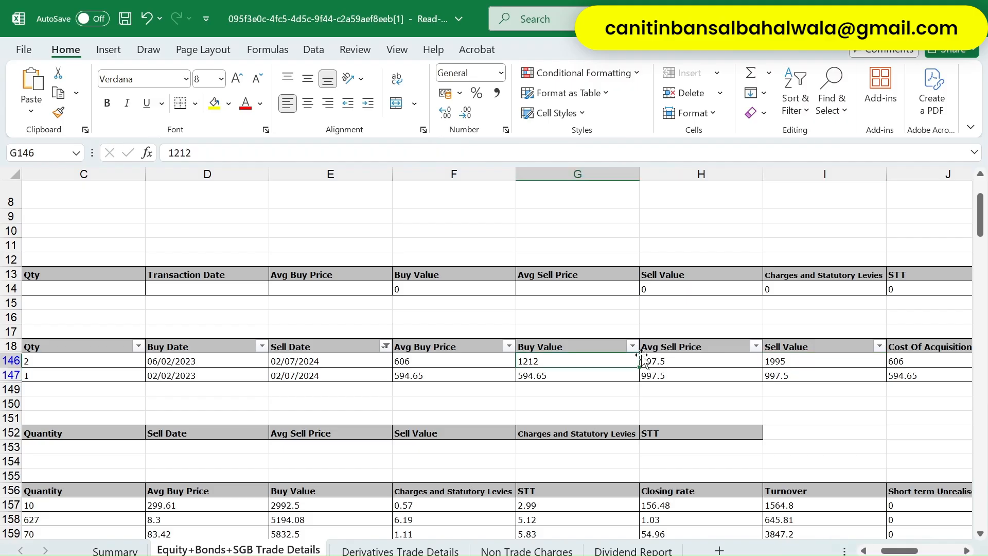
key("shift+Down")
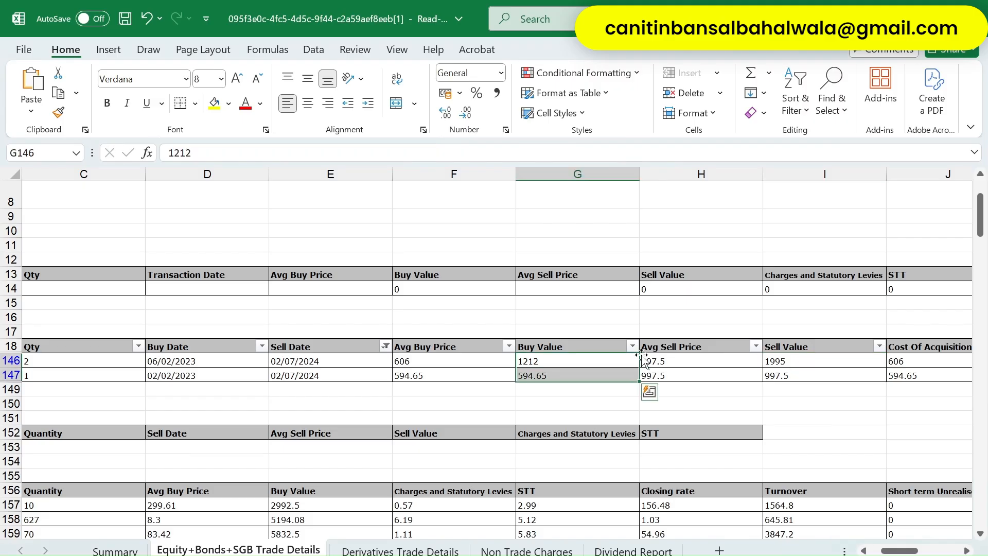
key("alt+Tab")
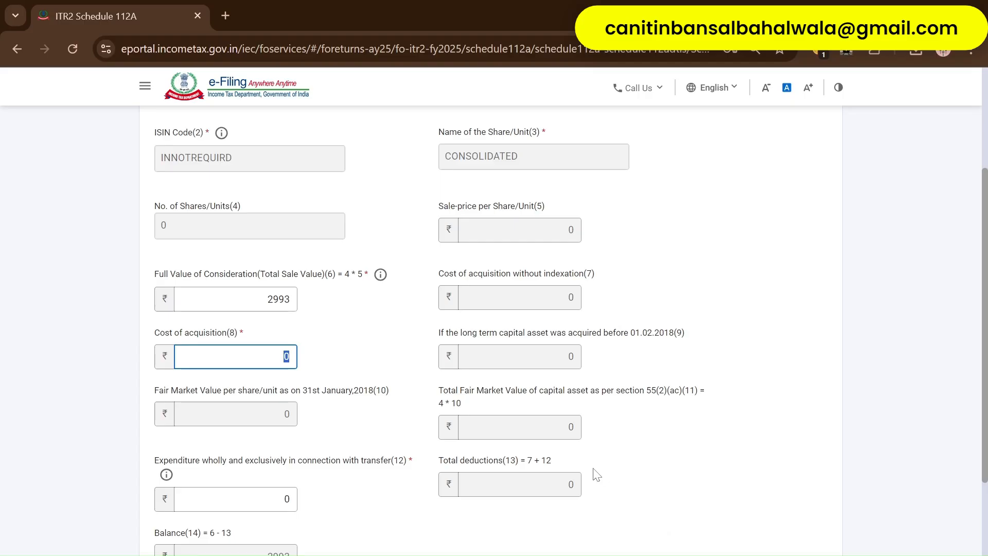
type("1807")
key("Tab")
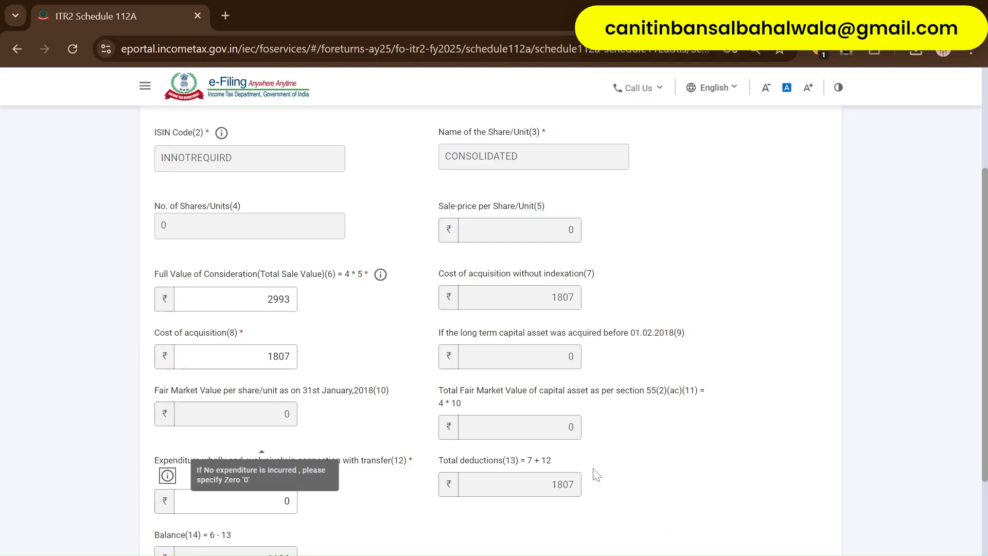
- Total the charges and STT cells K146:L147, enter Expenditure(12) of 6, and save the entry
scroll(678, 434, "down", 3)
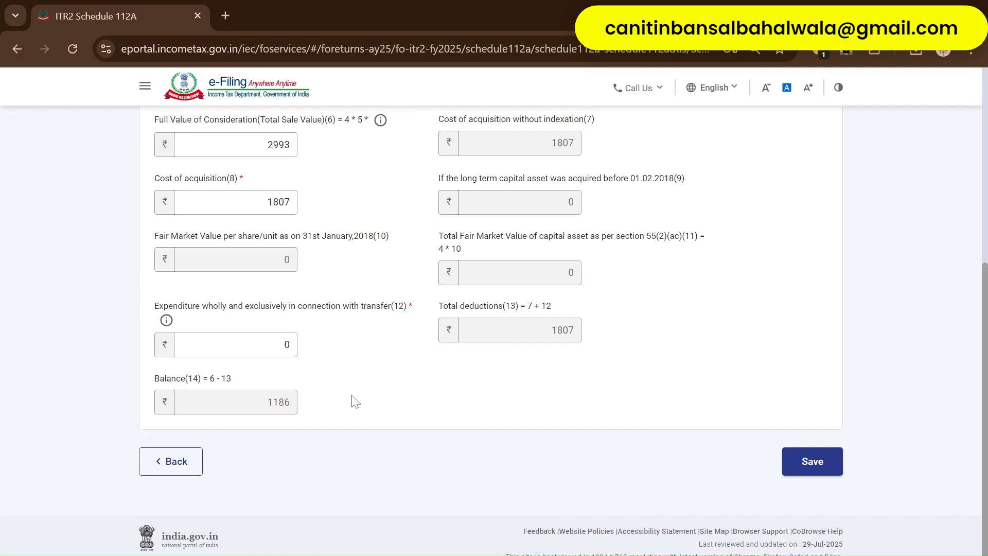
key("alt+Tab")
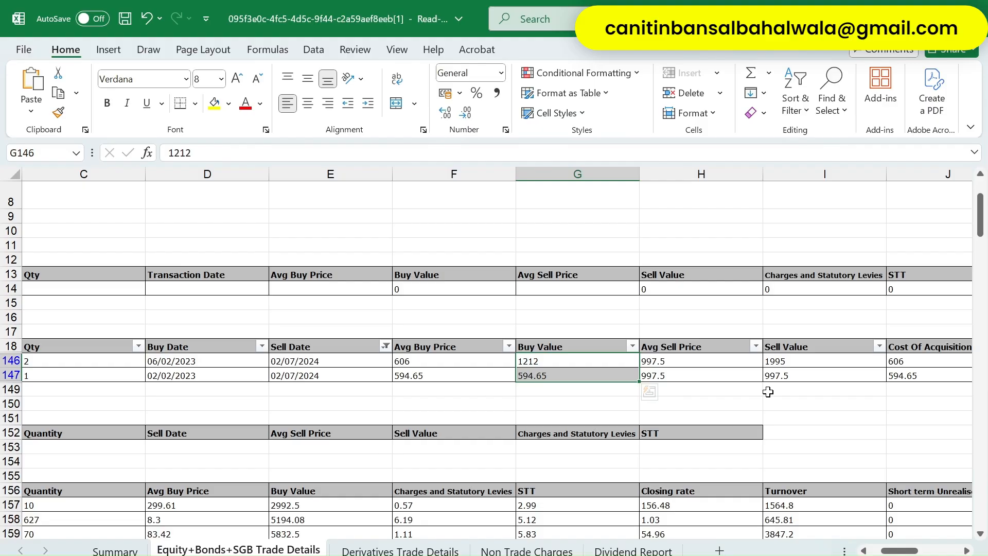
key("Right")
key("Right")
key("Right")
key("Right")
key("shift+Down")
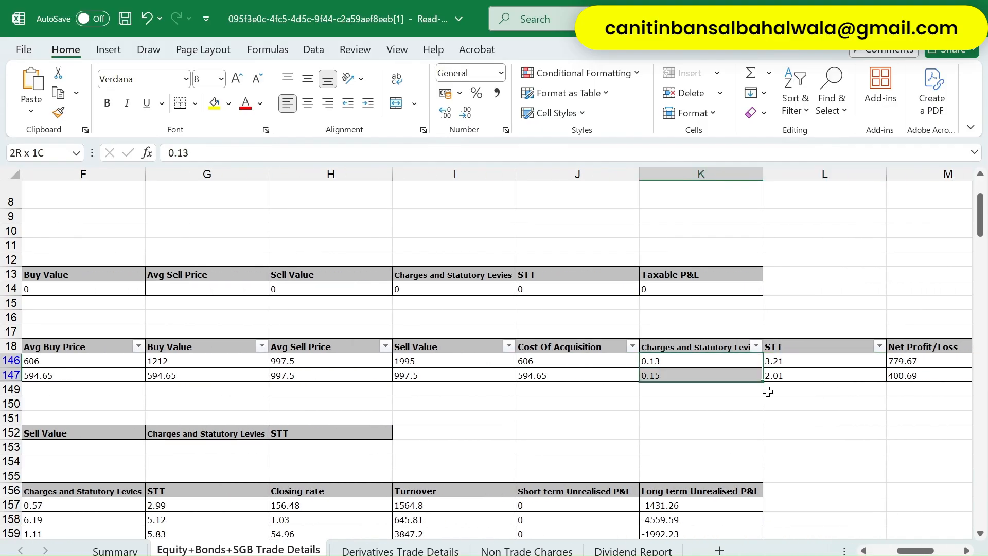
scroll(768, 392, "right", 3)
key("Left")
scroll(768, 392, "left", 1)
key("Right")
key("Right")
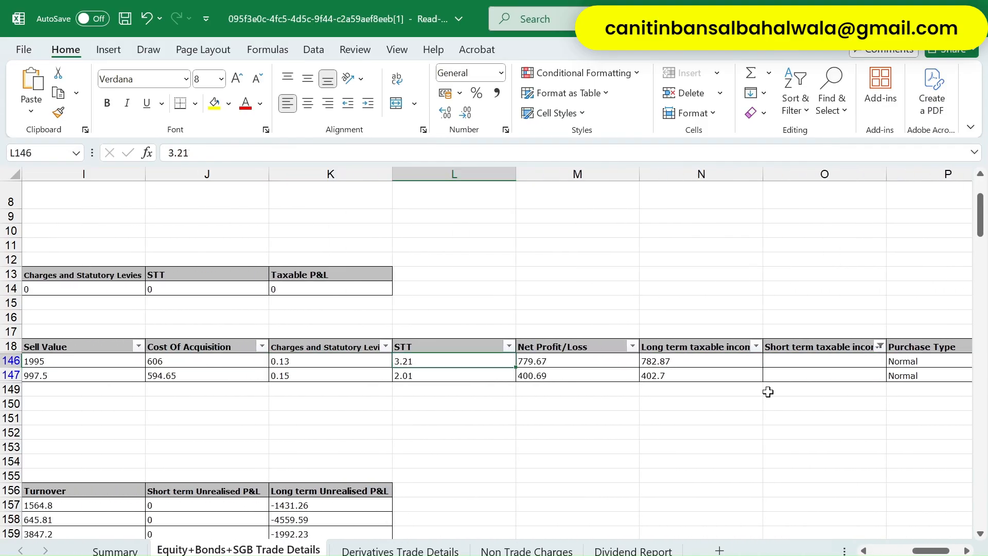
key("shift+Right")
key("shift+Down")
key("Left")
key("shift+Right")
key("shift+Down")
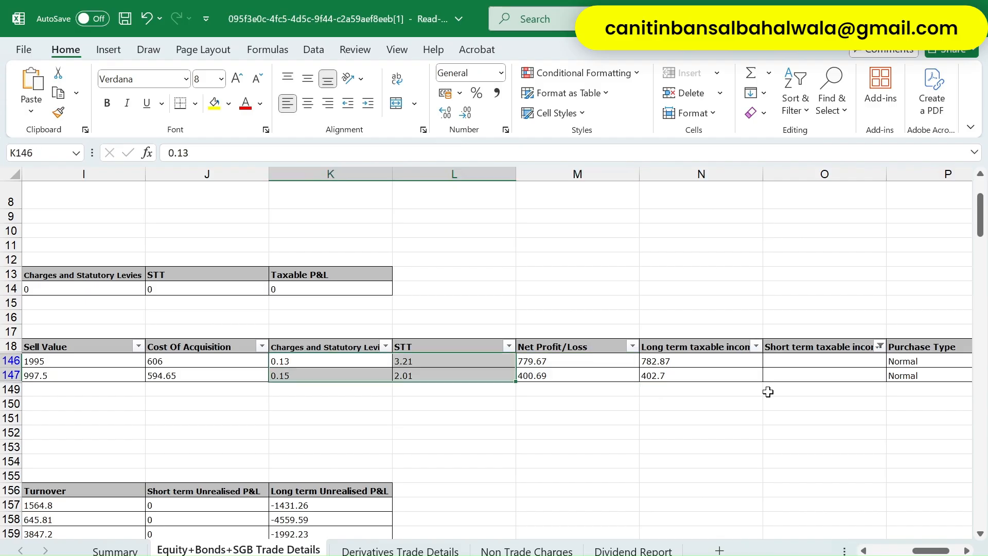
key("alt+Tab")
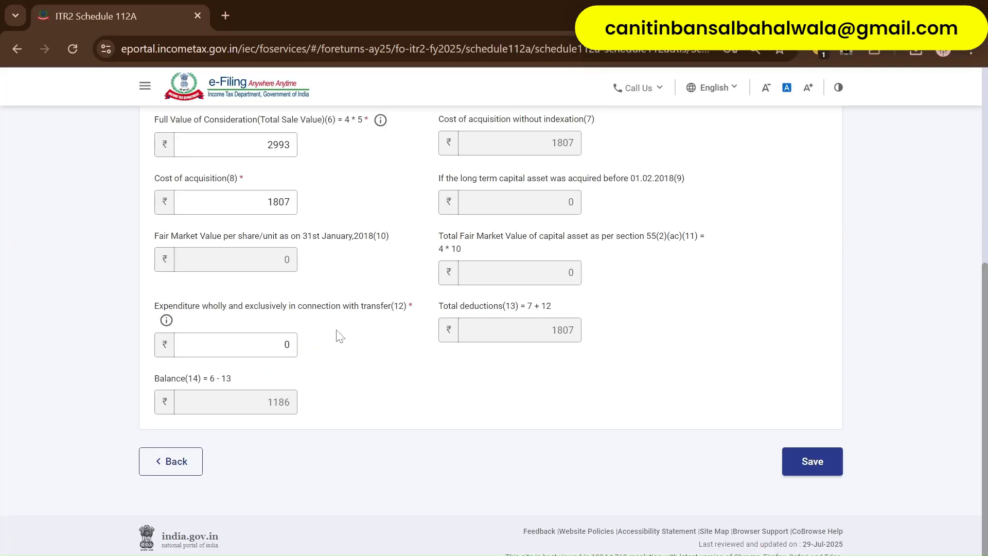
key("Tab")
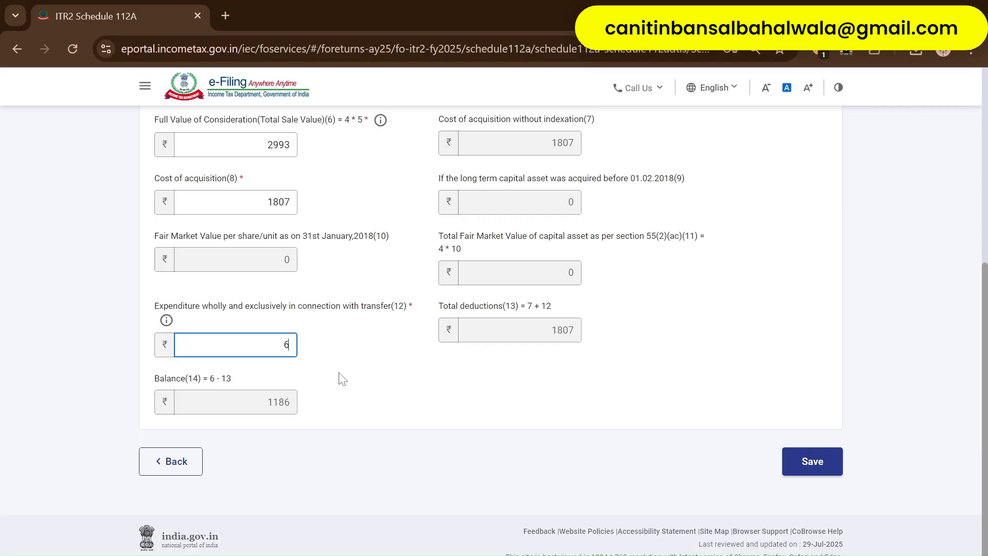
left_click(822, 461)
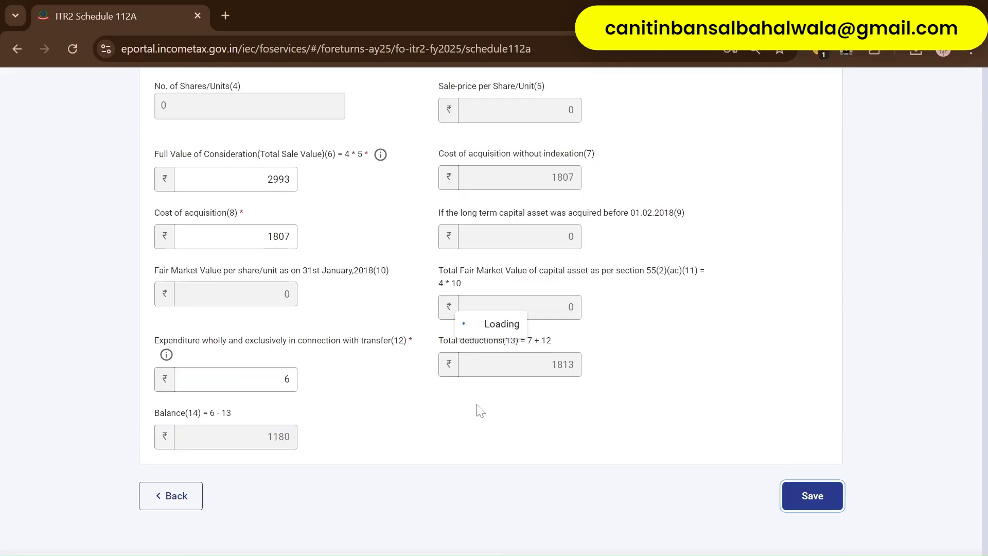
- Scroll around the Schedule 112A table to review the saved entry
scroll(449, 432, "down", 3)
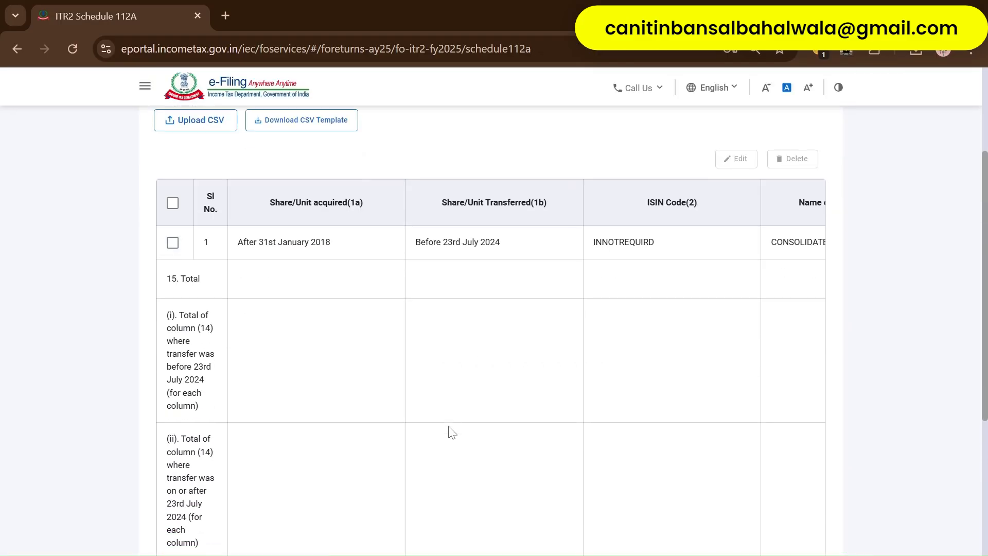
scroll(452, 433, "down", 3)
scroll(458, 412, "right", 5)
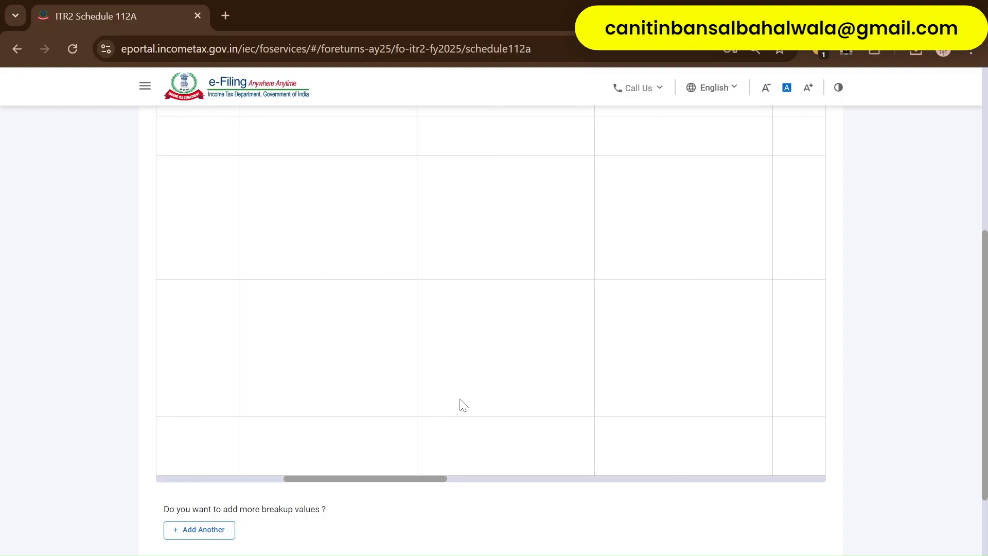
scroll(463, 405, "up", 5)
scroll(463, 405, "right", 6)
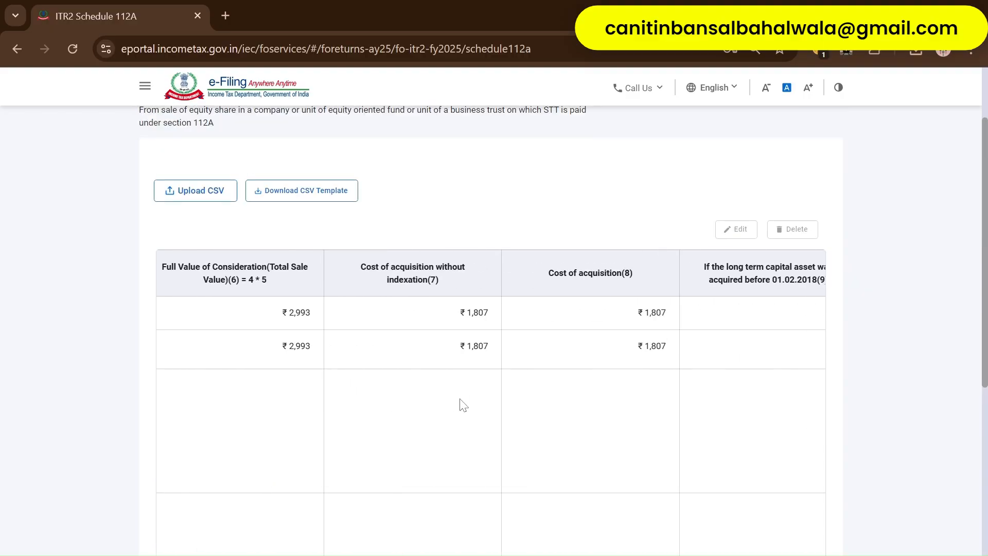
scroll(463, 405, "left", 8)
scroll(462, 405, "left", 5)
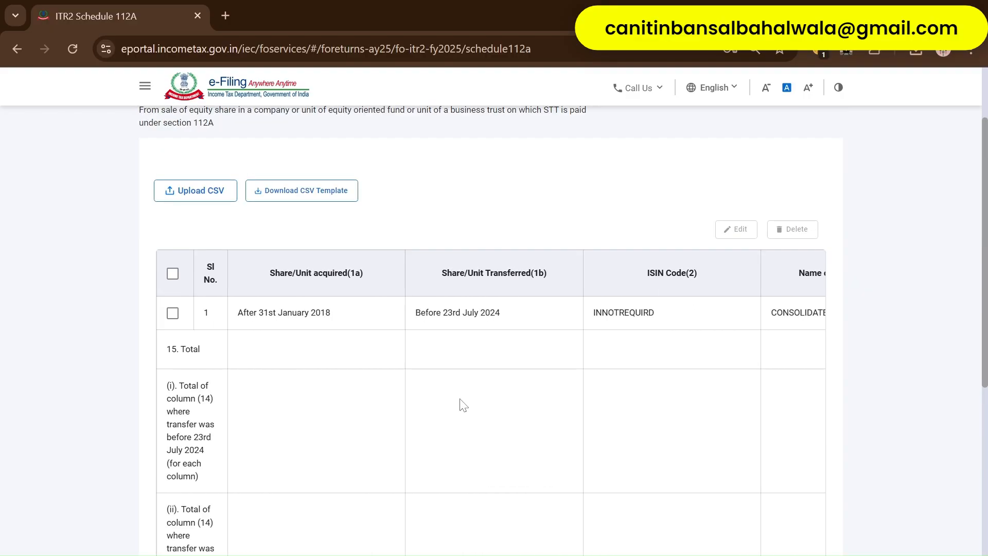
scroll(461, 405, "down", 8)
- Add a new 112A entry acquired after 31st January 2018, transferred on or after 23rd July 2024
left_click(221, 438)
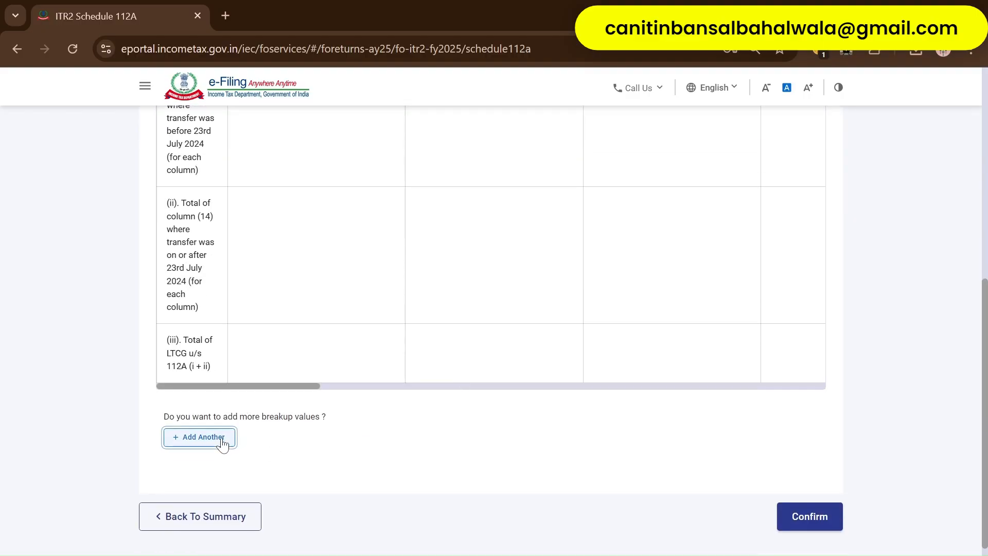
left_click(249, 270)
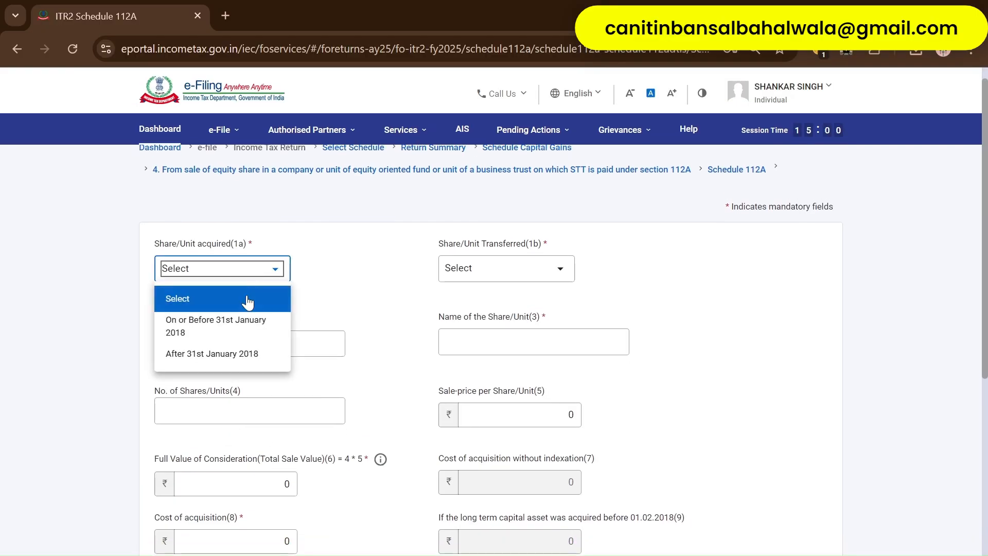
left_click(243, 355)
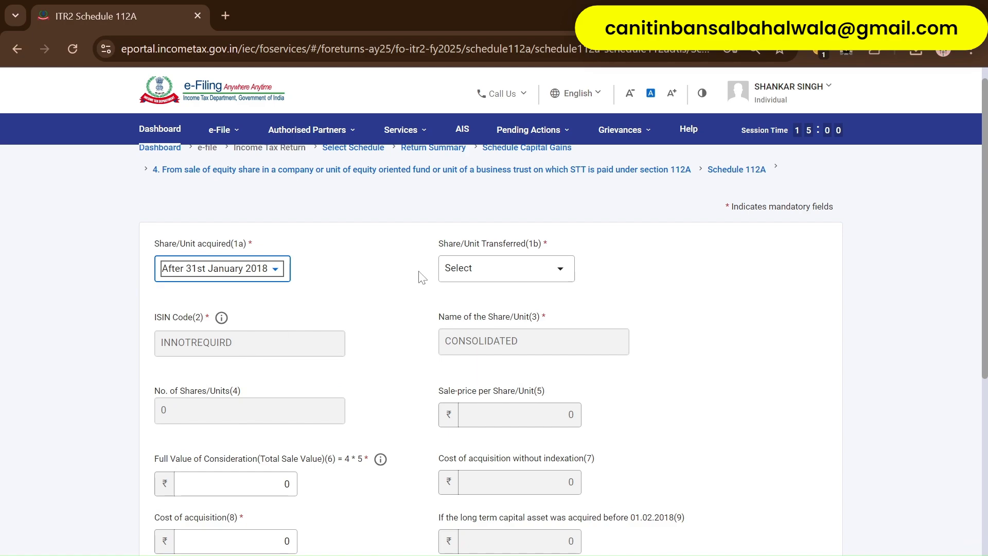
left_click(481, 269)
left_click(514, 352)
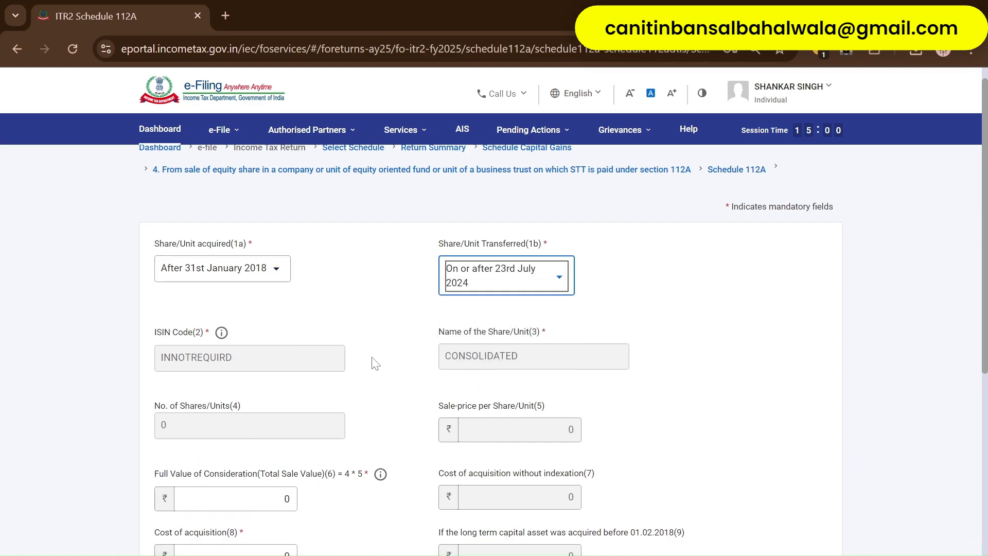
scroll(371, 362, "down", 3)
- Filter the Excel Sell Date column to exclude the 02/07/2024 sales
key("alt+Tab")
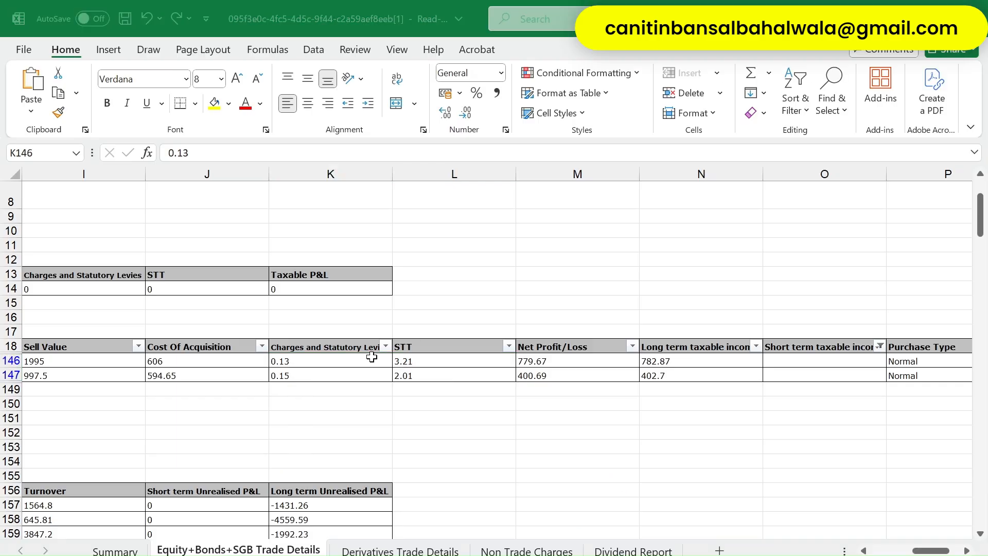
left_click(372, 359)
key("Up")
key("Left")
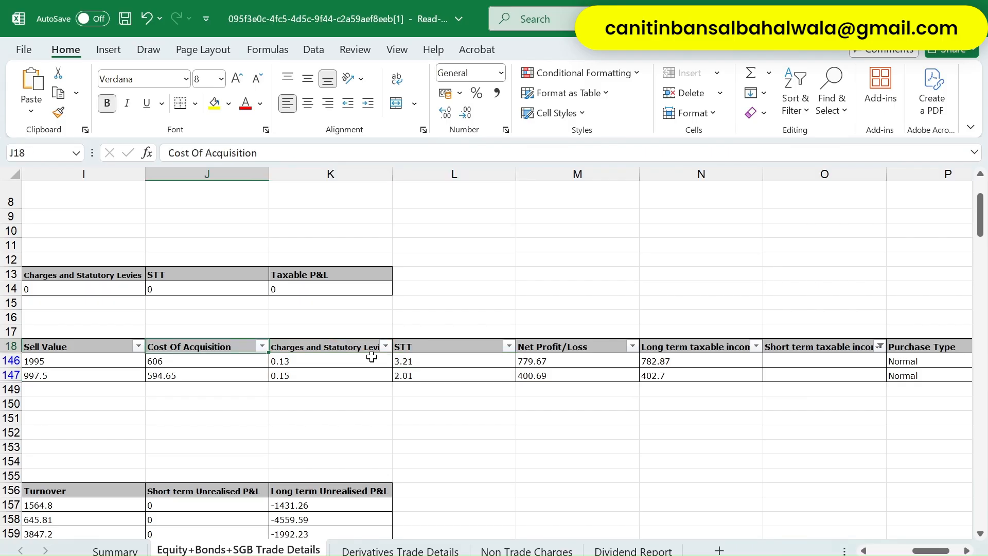
key("Left")
key("Left")
key("Right")
key("Right")
key("Left")
key("Left")
key("Left")
key("Left")
key("Left")
key("Left")
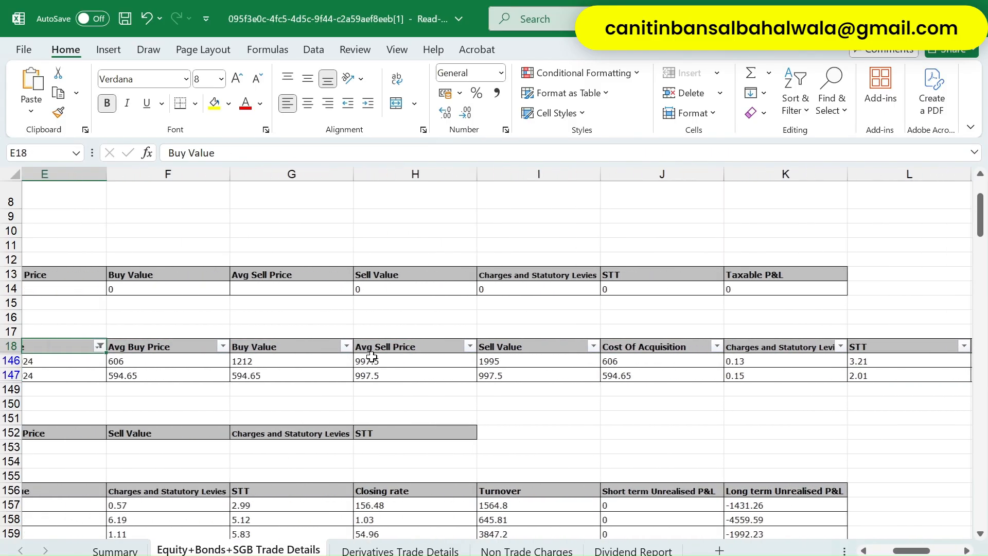
key("Right")
key("Right")
key("Left")
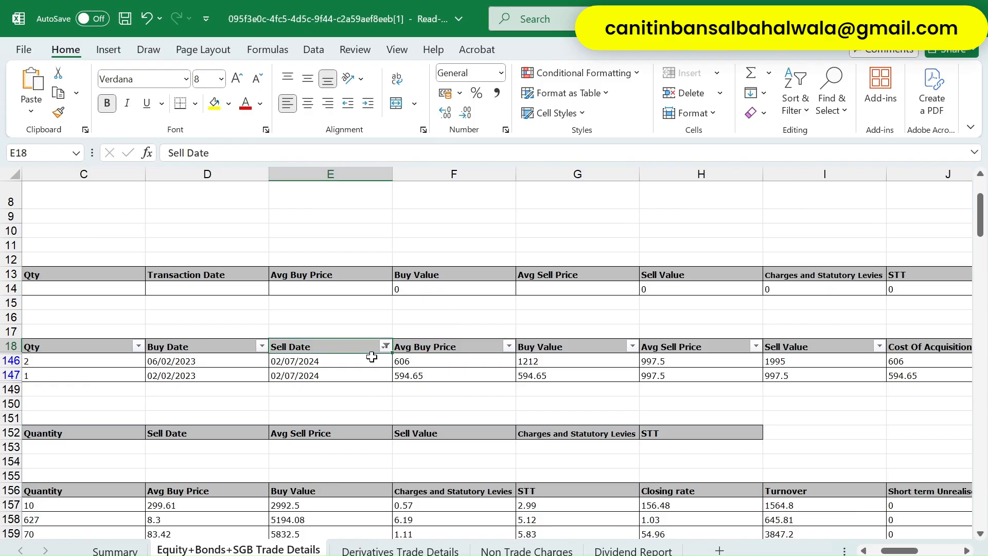
key("alt+Down")
key("Tab")
key("Tab")
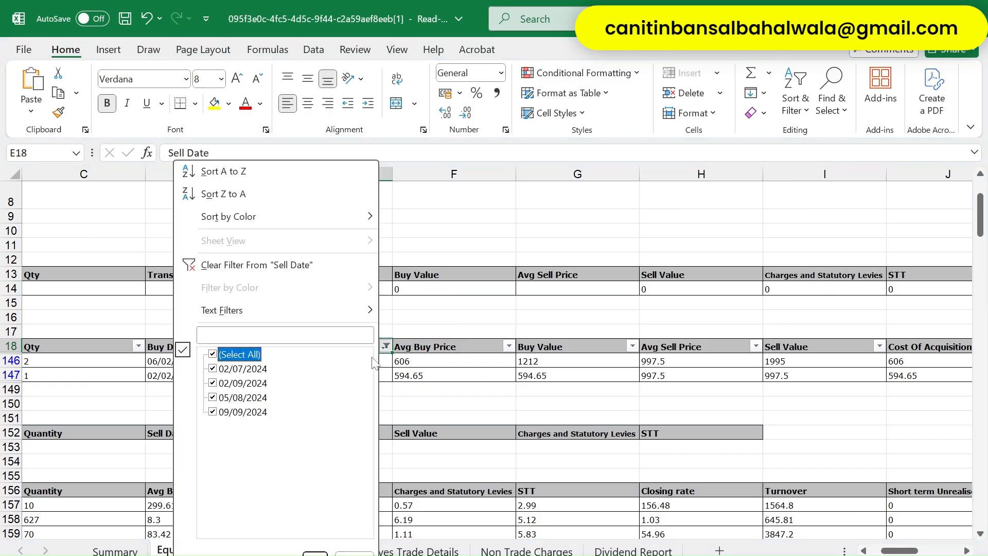
key("Down")
key("space")
key("Down")
key("Down")
key("Down")
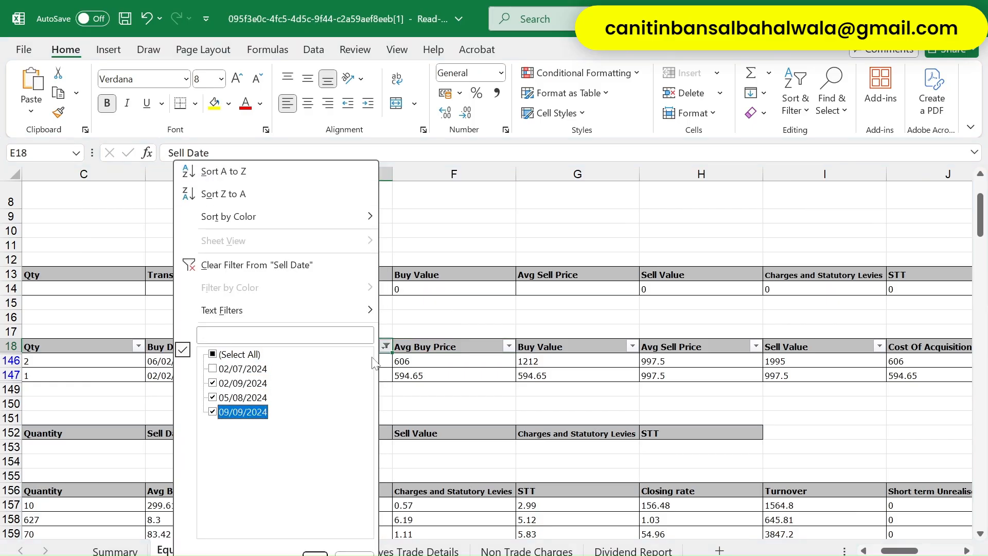
key("Tab")
key("Return")
- Select the filtered Sell Value cells I127:I145 to read their sum
key("Down")
key("Right")
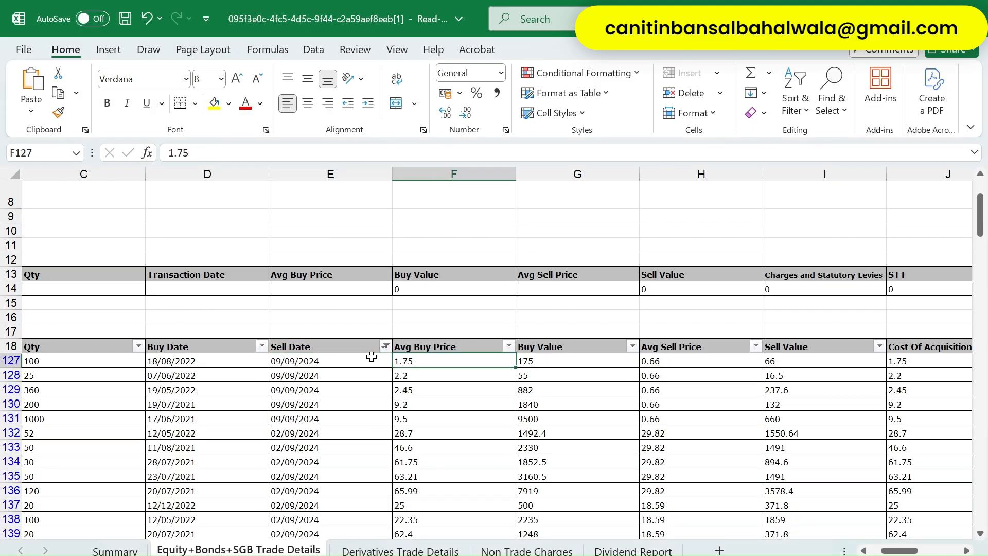
key("Left")
key("Right")
key("Right")
key("Right")
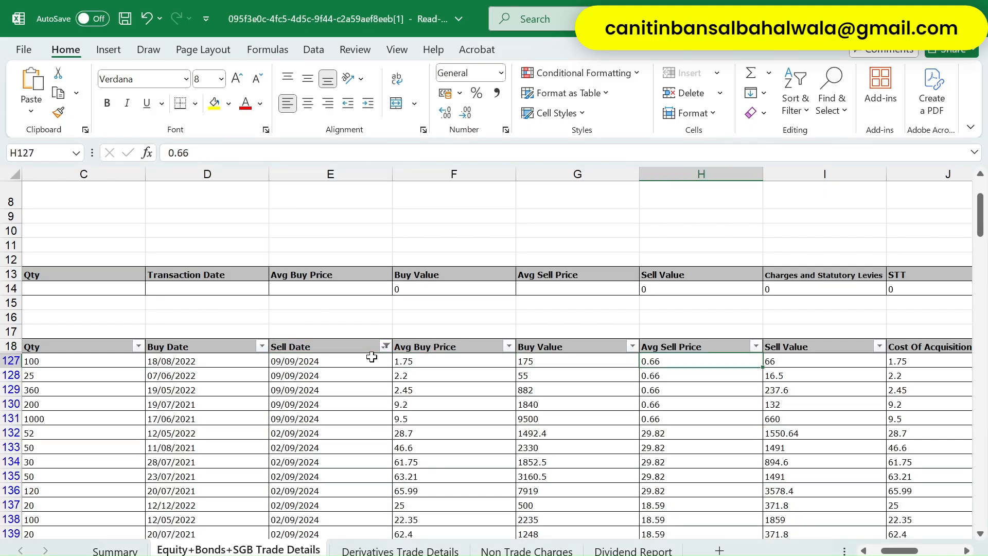
key("Right")
key("ctrl+shift+Down")
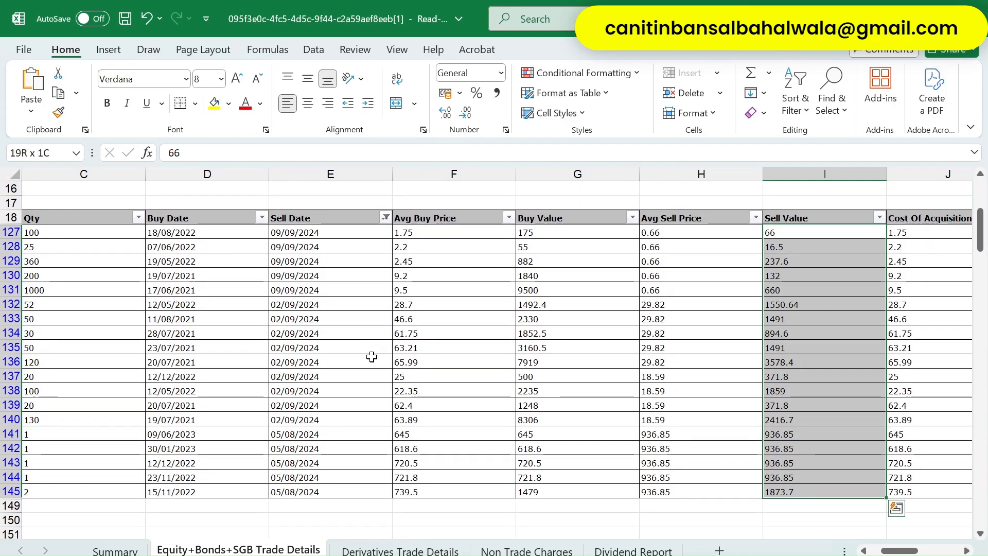
key("alt+Tab")
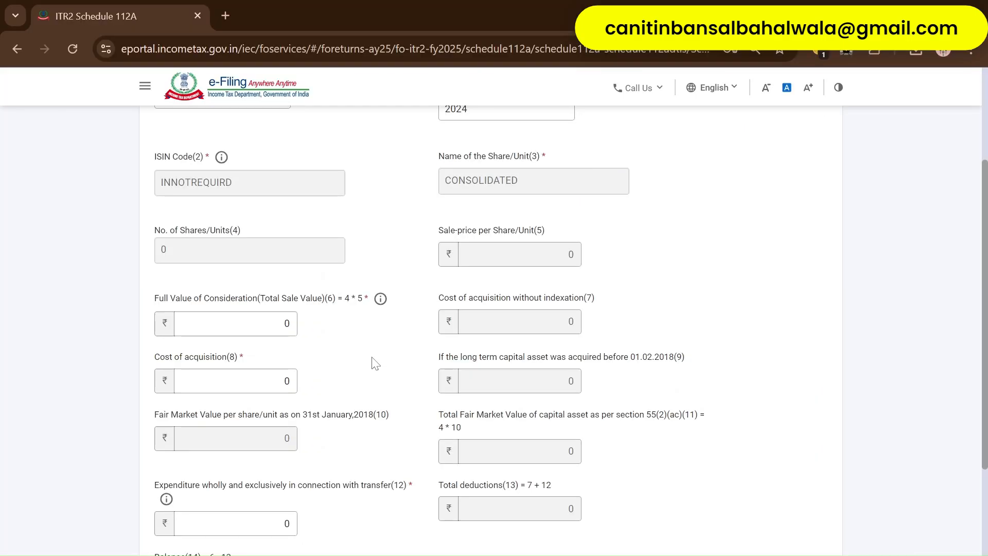
- Enter sale value 20758 and cost of acquisition 45680 from the filtered Buy Value sum
key("Tab")
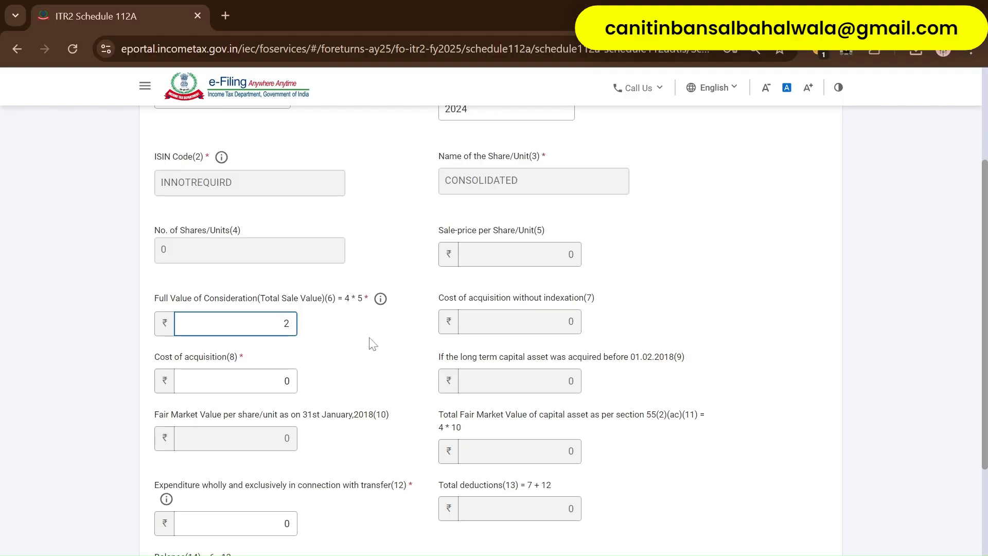
type("20758")
key("Tab")
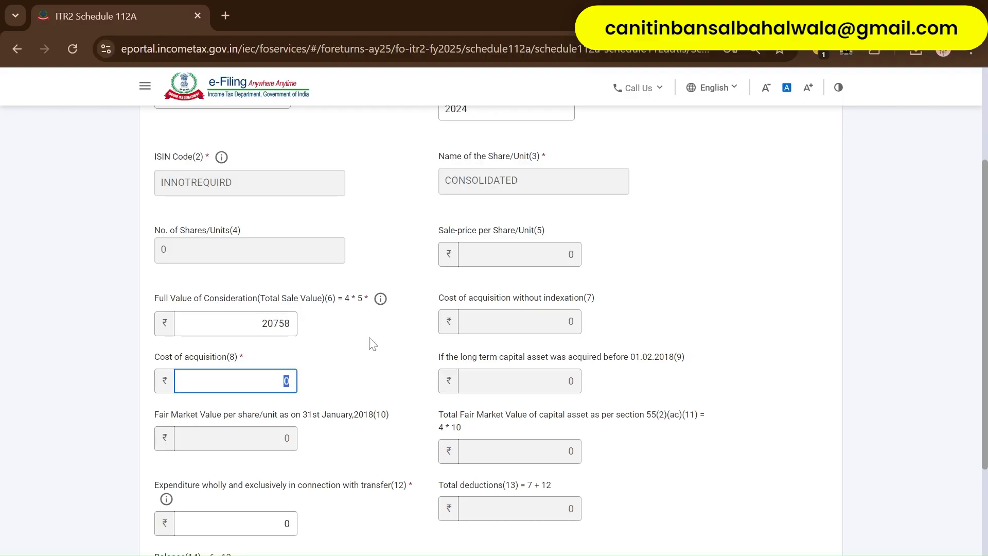
key("alt+Tab")
key("Left")
key("Left")
key("Left")
key("Left")
key("Right")
key("Right")
key("Left")
key("Left")
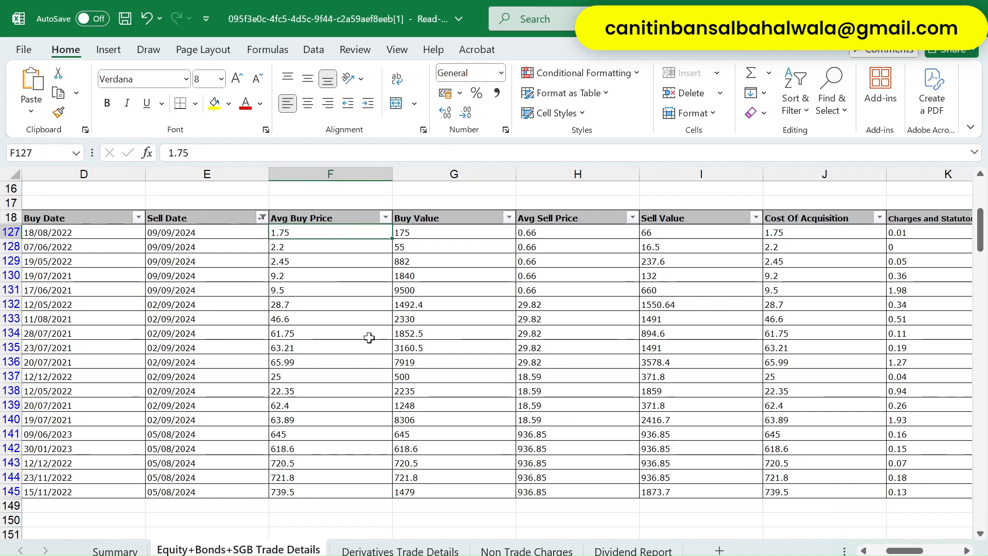
key("Right")
key("ctrl+shift+Down")
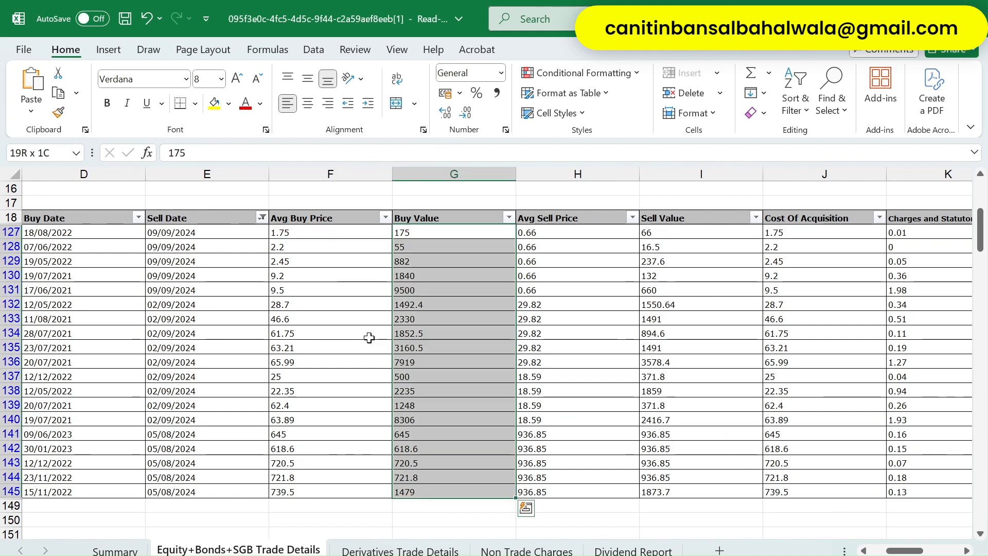
key("alt+Tab")
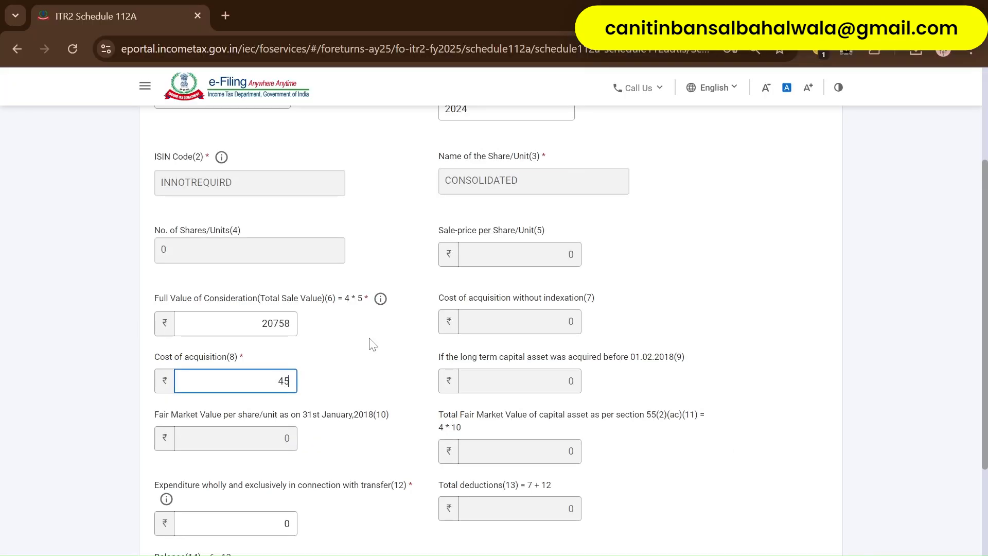
key("Tab")
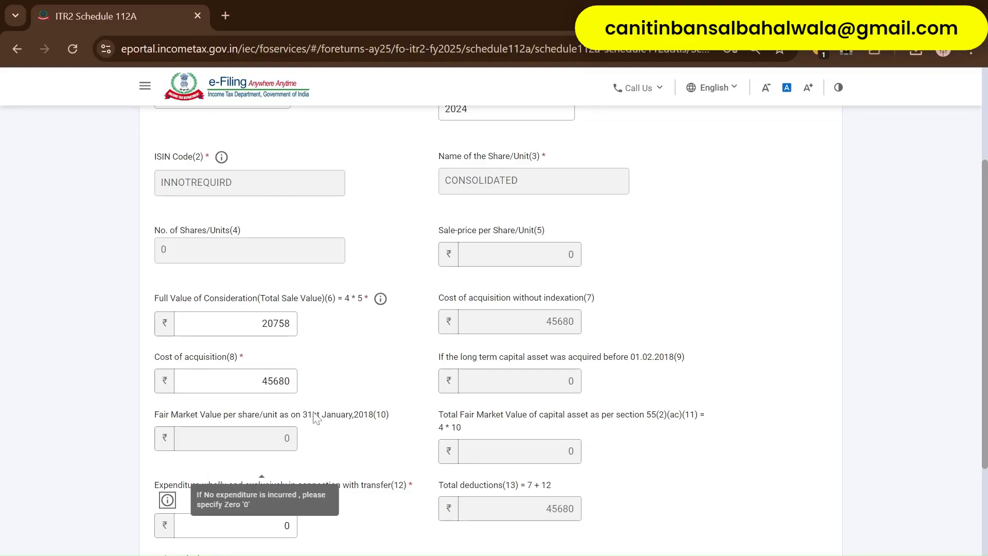
- Sum charges and STT for the filtered trades, enter Expenditure 74, and save the entry
scroll(315, 417, "down", 3)
key("Tab")
key("alt+Tab")
key("Right")
key("Right")
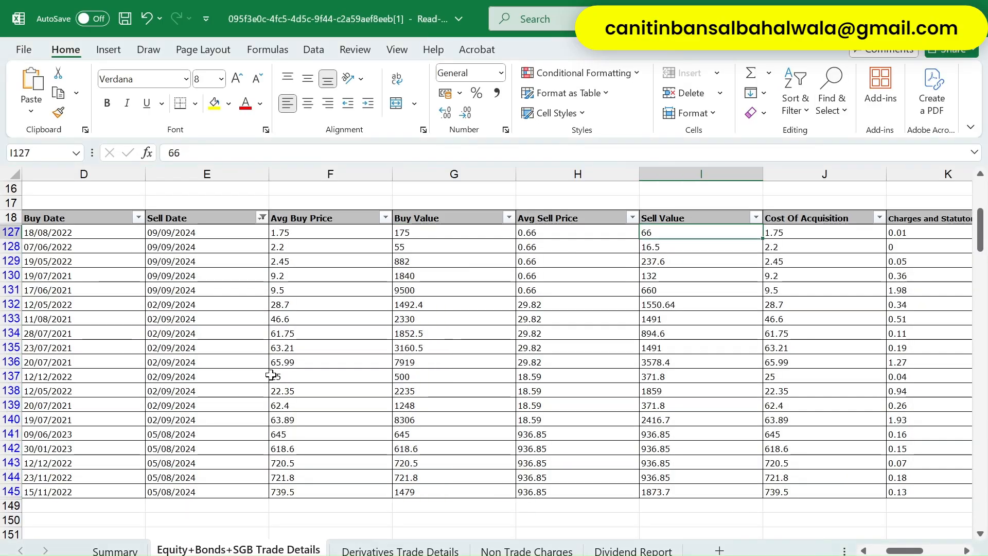
key("Right")
key("Right")
key("Right")
key("Right")
key("Left")
key("Left")
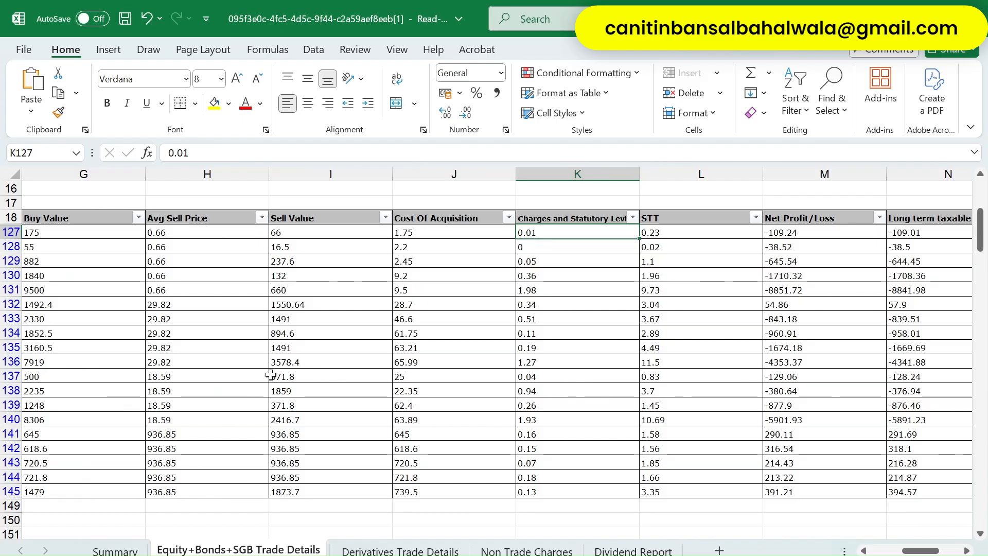
scroll(271, 375, "right", 4)
scroll(270, 375, "left", 1)
key("shift+Right")
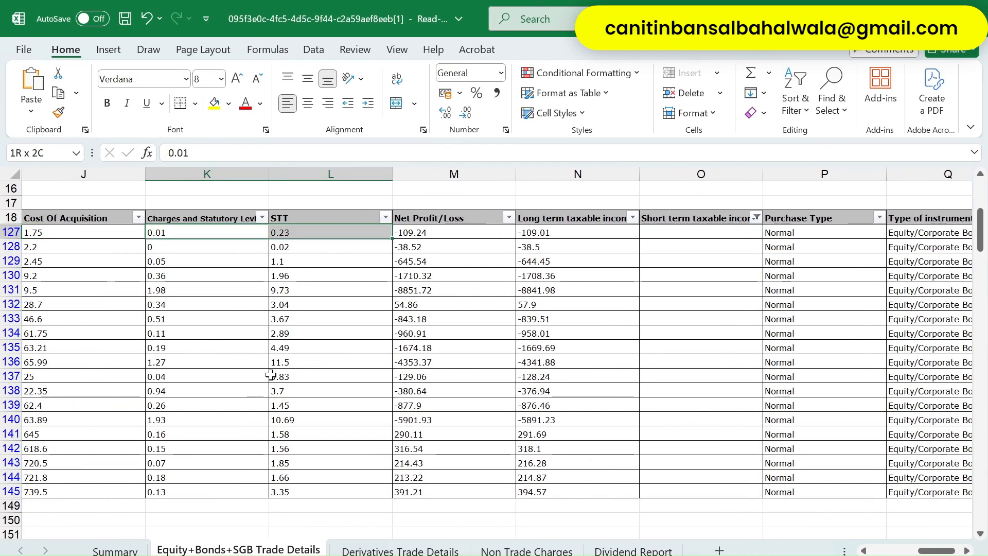
key("ctrl+shift+Down")
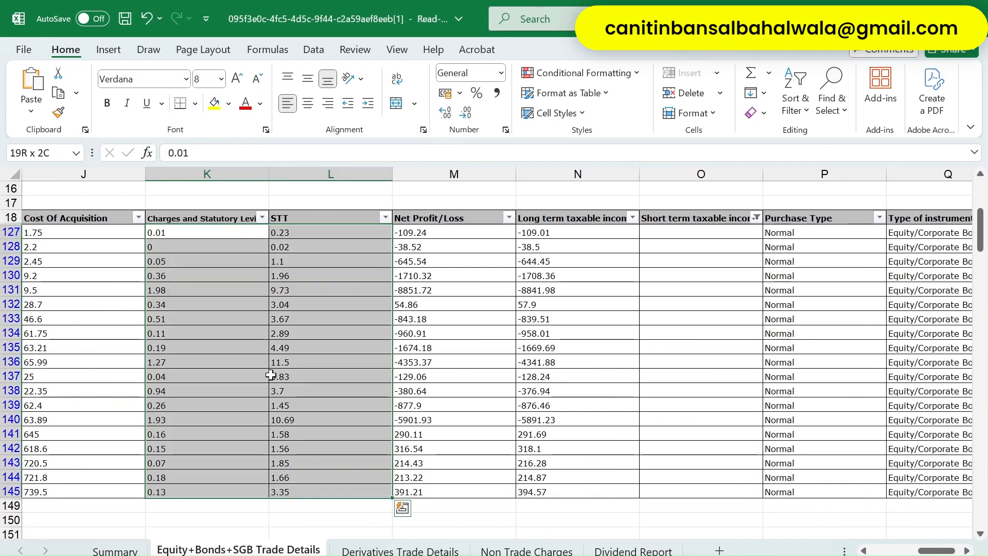
key("alt+Tab")
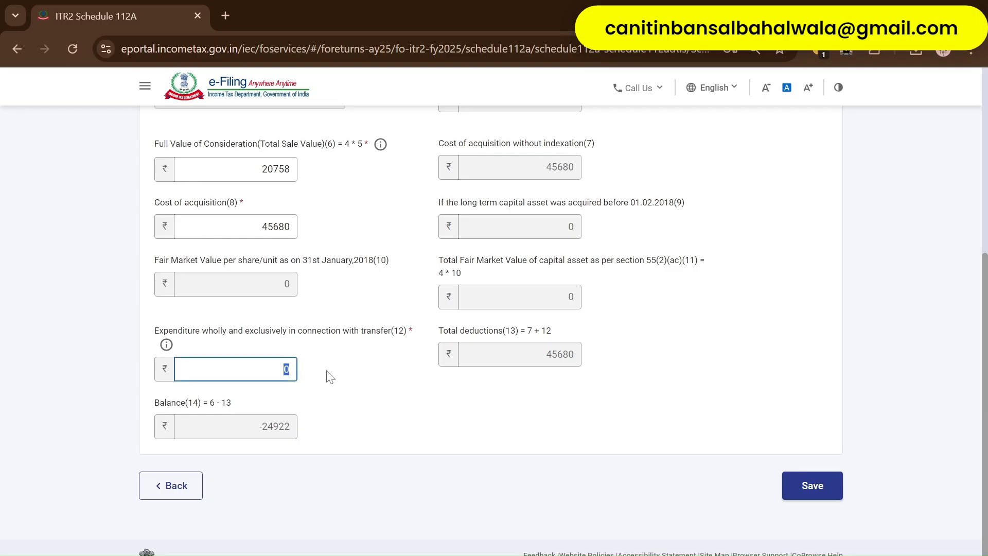
type("74")
left_click(360, 399)
- Save the entry and review both 112A rows, balances 1,180 and -24,996 totalling -23,816
left_click(812, 487)
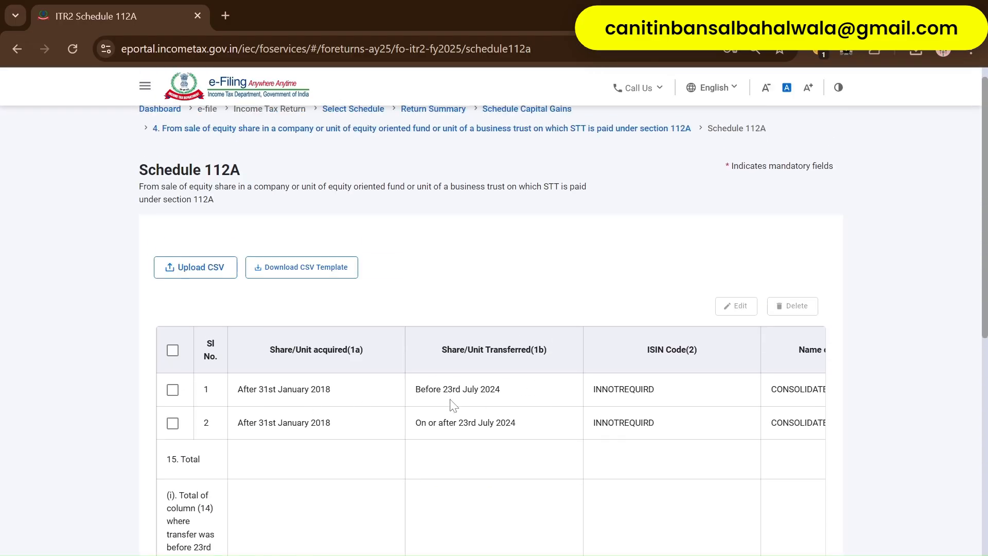
scroll(475, 433, "down", 1)
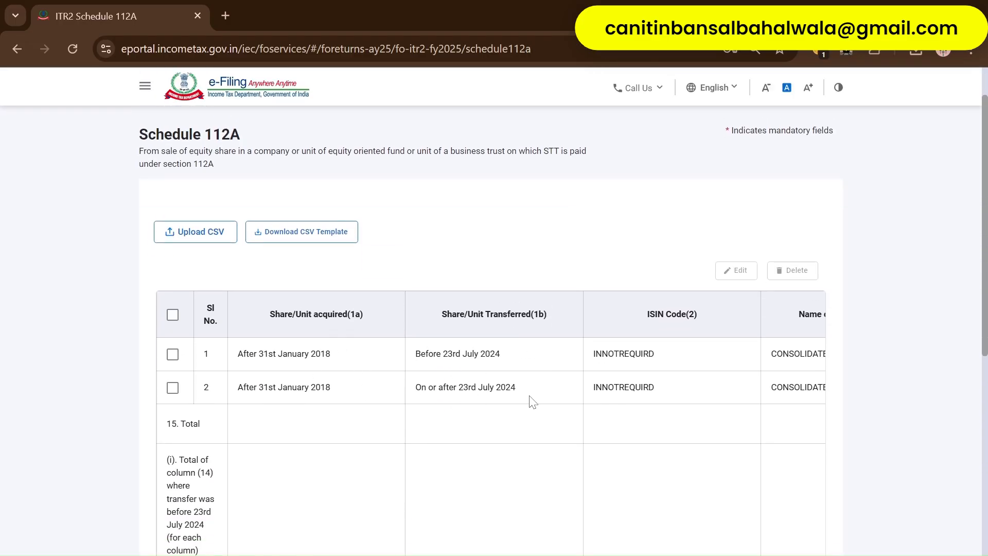
scroll(533, 401, "right", 20)
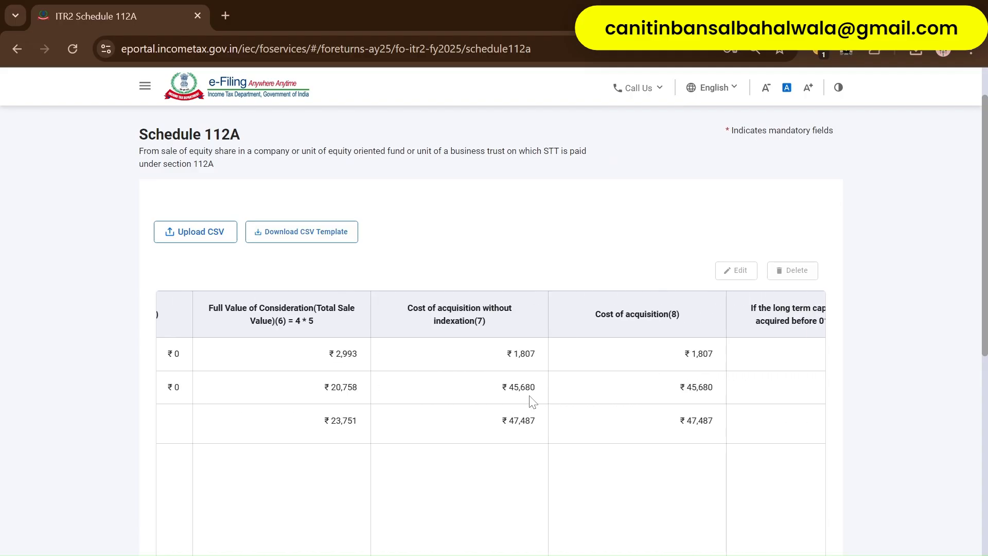
scroll(533, 401, "right", 5)
scroll(632, 399, "left", 4)
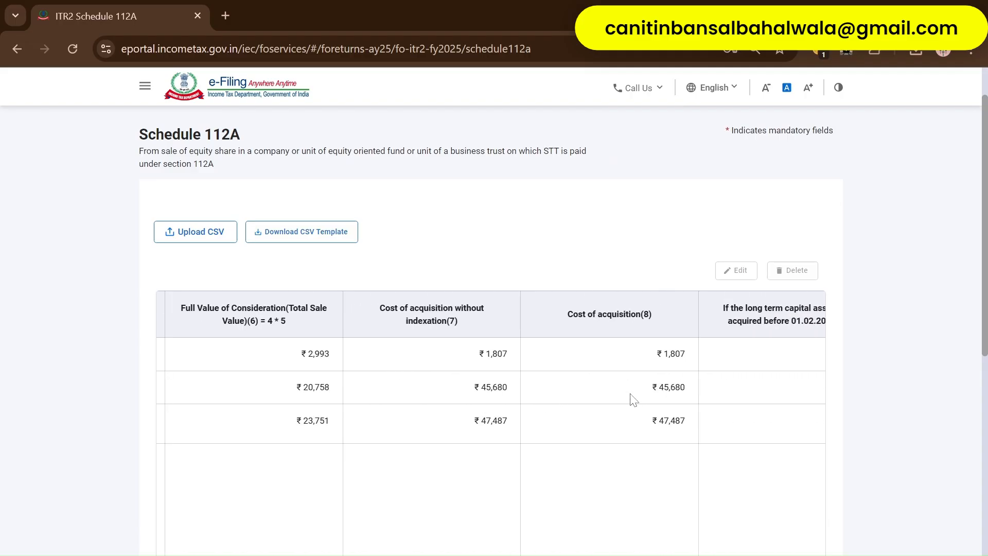
scroll(654, 402, "right", 20)
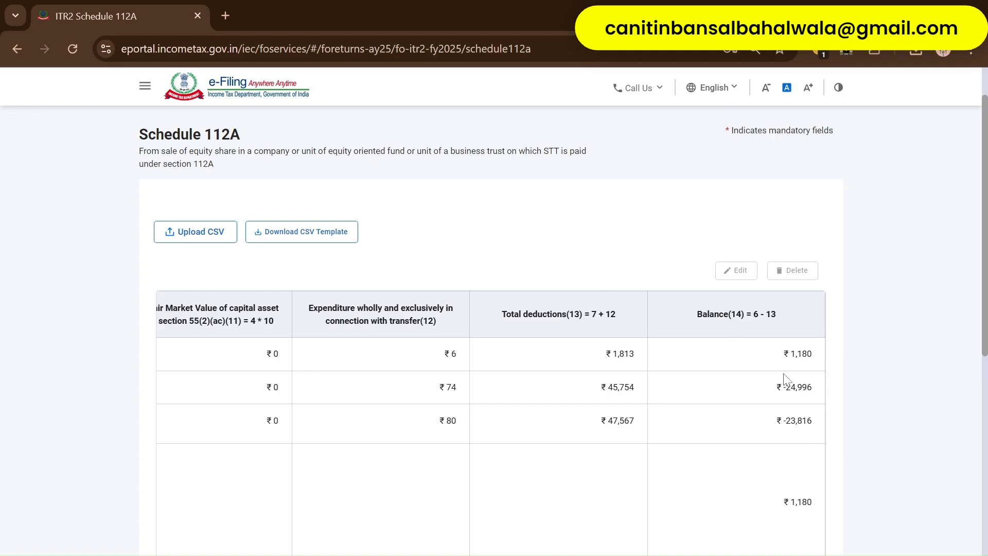
scroll(786, 412, "down", 1)
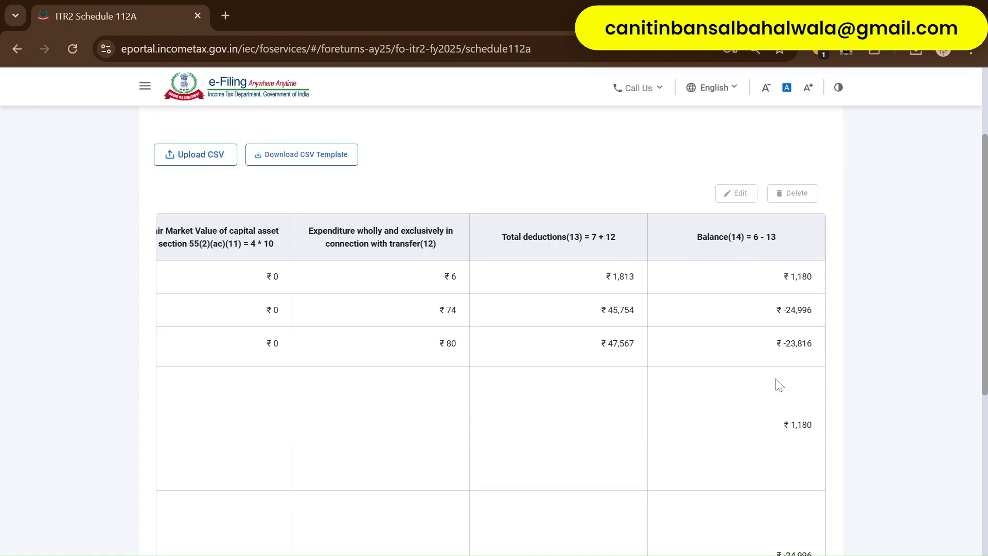
scroll(779, 385, "down", 4)
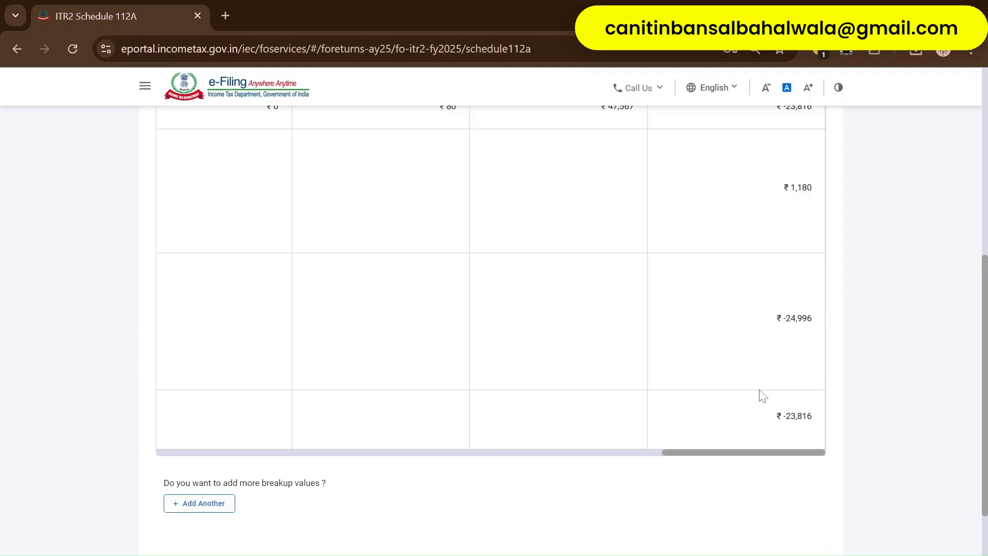
scroll(763, 396, "down", 2)
- Confirm and save the 112A long-term gains, then confirm Schedule Capital Gains (chargeable gains 46,682)
left_click(825, 464)
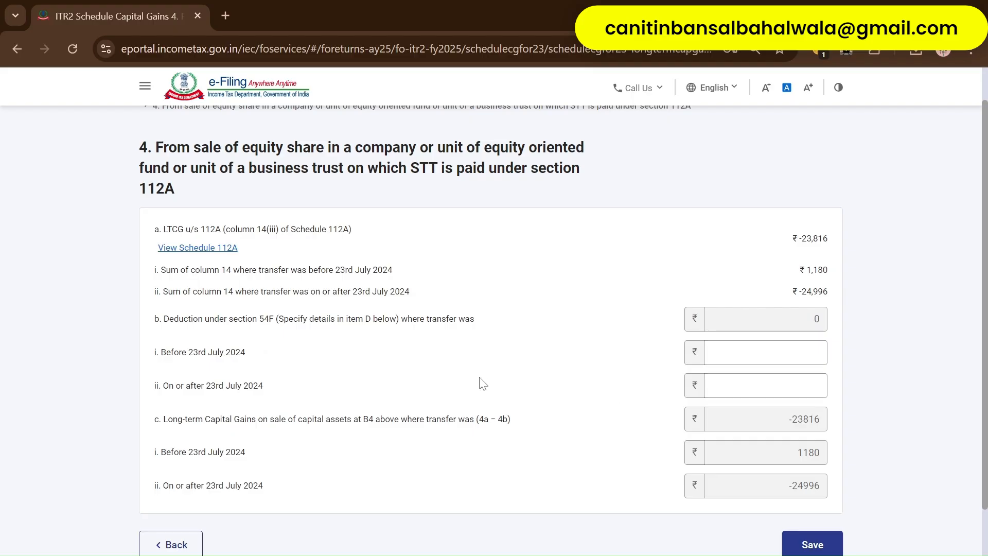
left_click(800, 543)
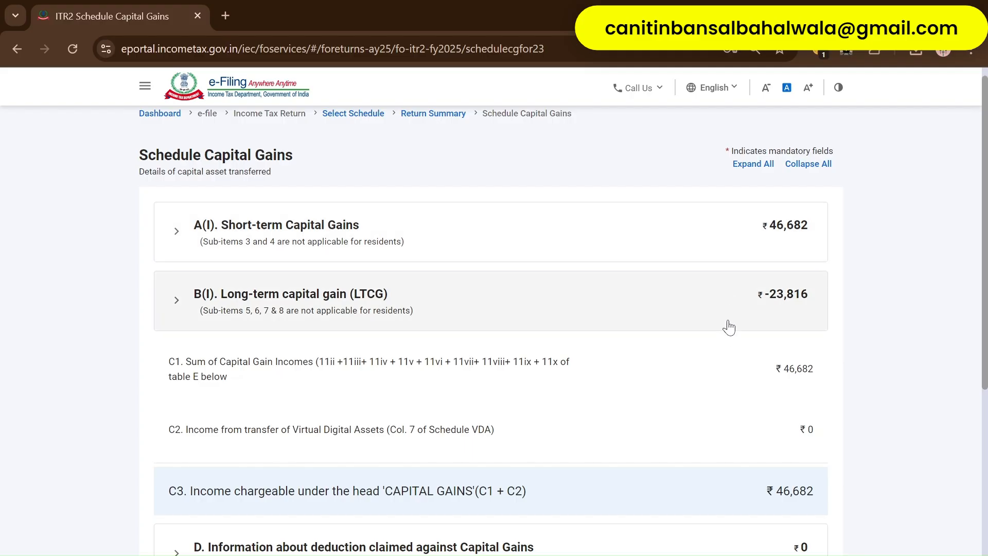
scroll(728, 332, "down", 6)
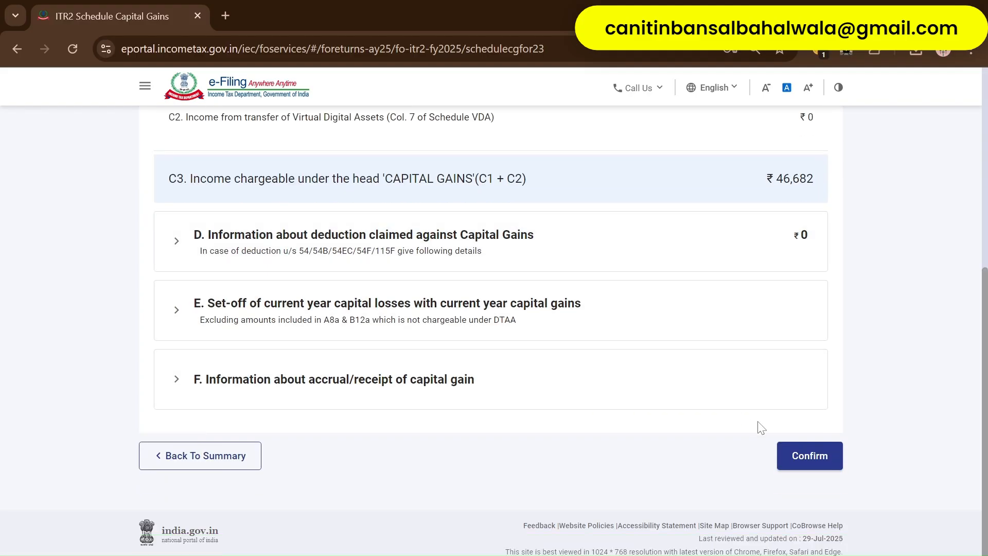
left_click(801, 456)
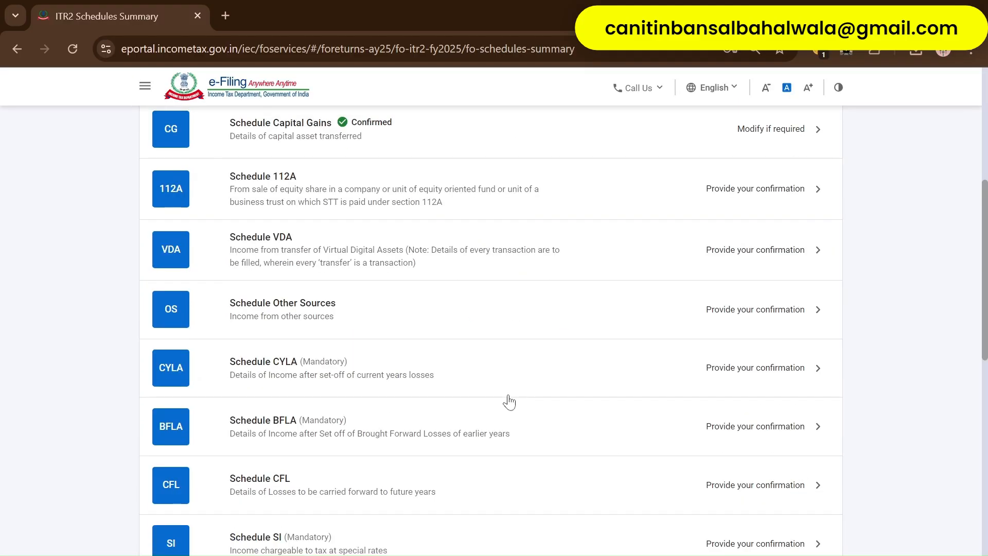
- Open Schedule 112A, dismiss the interest computation notice, and confirm the schedule
scroll(537, 407, "up", 2)
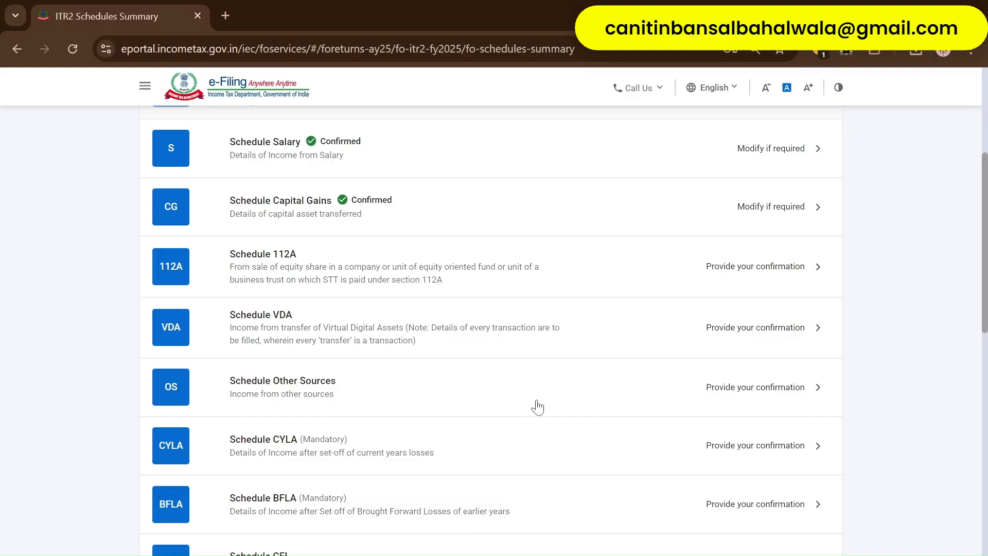
scroll(537, 407, "up", 2)
scroll(537, 407, "down", 2)
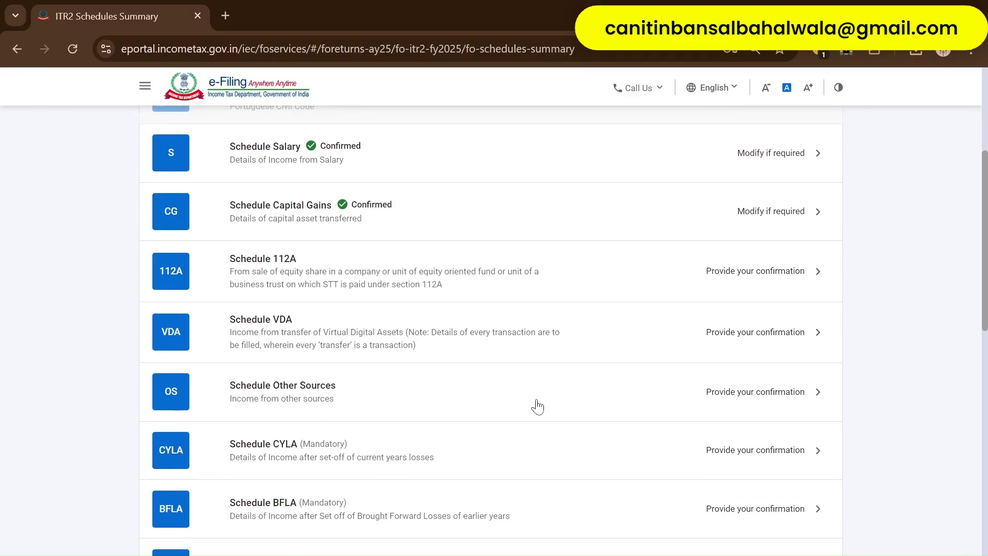
left_click(401, 277)
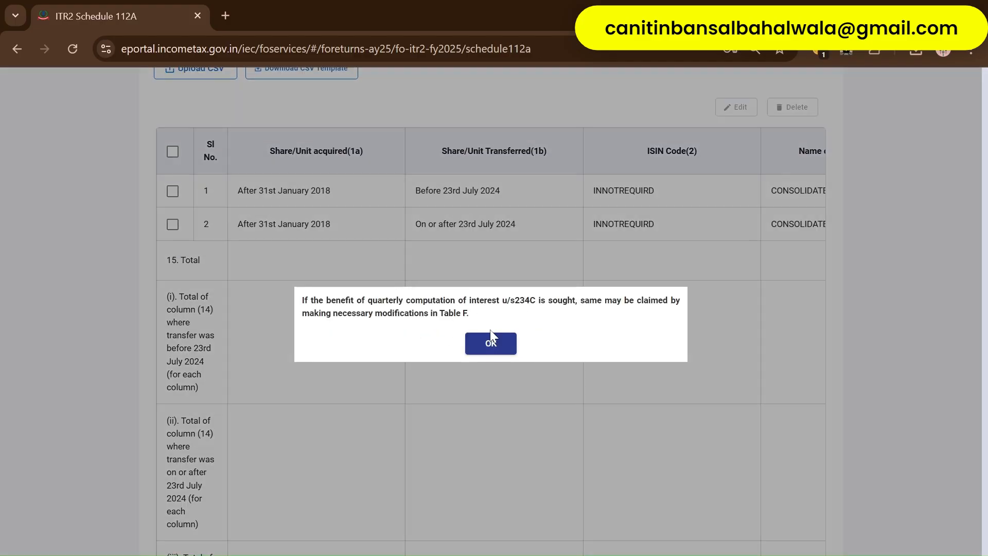
left_click(492, 344)
scroll(496, 350, "down", 15)
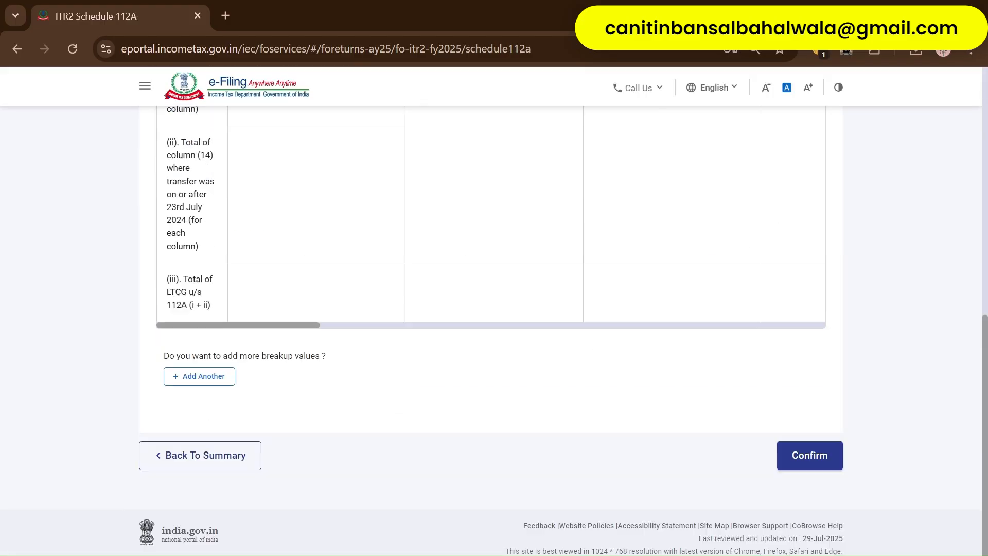
left_click(780, 454)
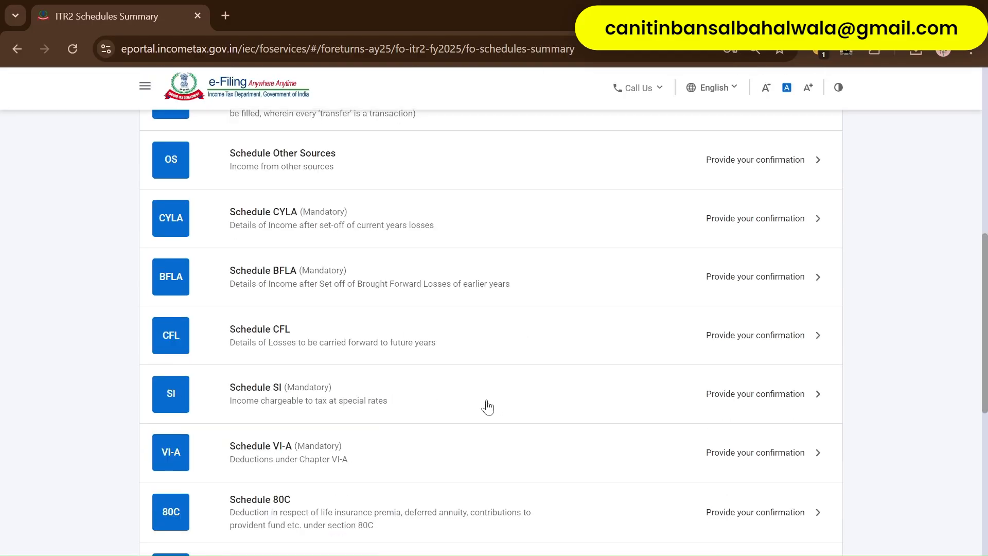
- Open Schedule VDA from the schedules summary
scroll(488, 407, "up", 7)
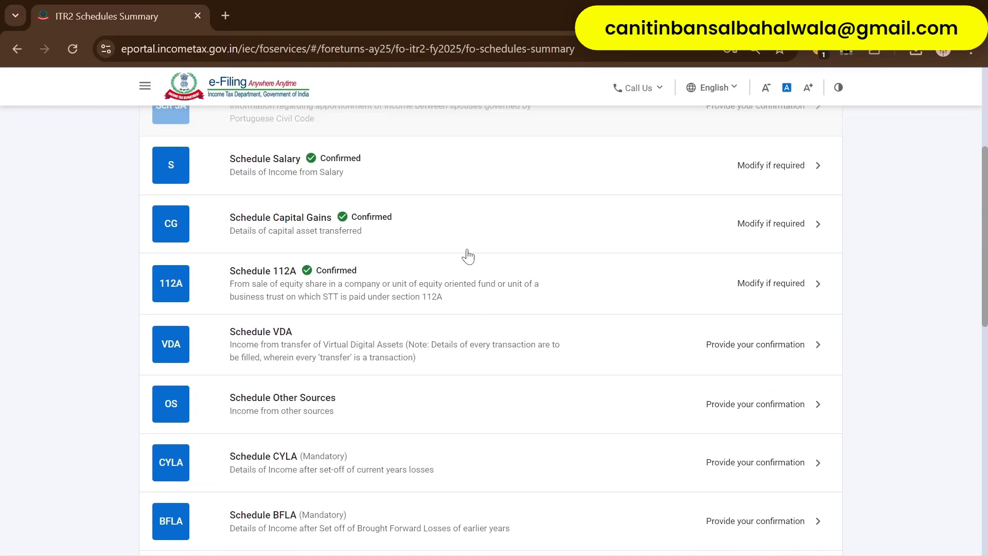
scroll(471, 233, "down", 1)
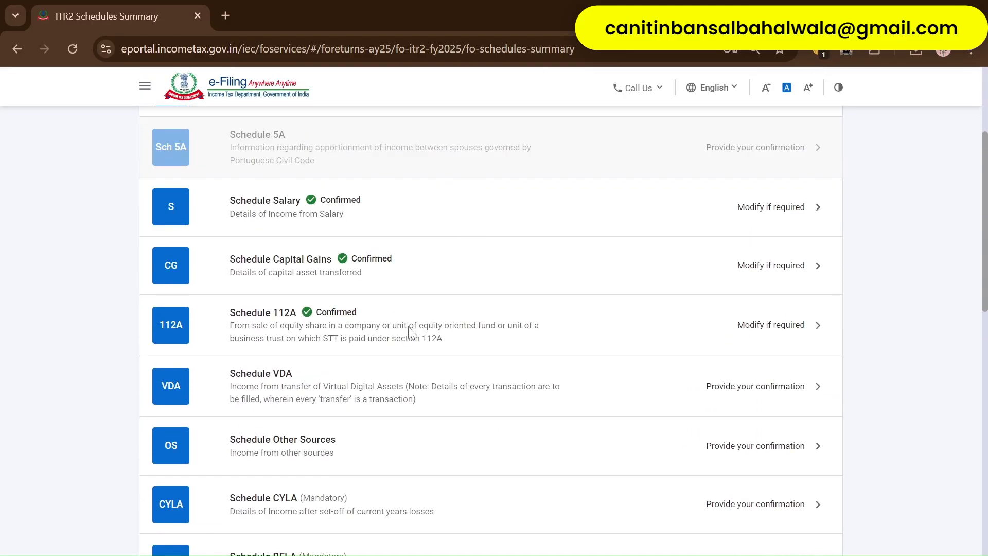
scroll(386, 333, "down", 1)
left_click(381, 332)
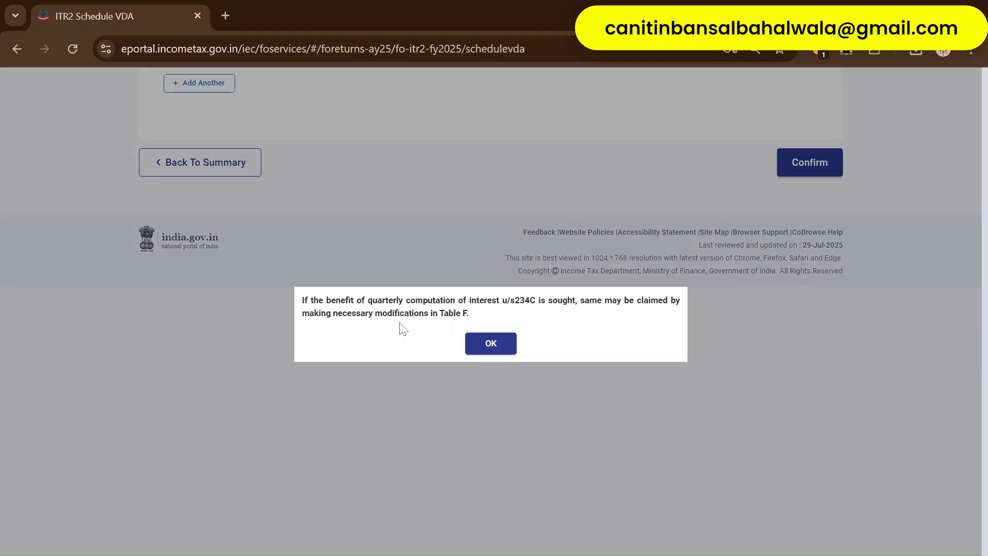
- Dismiss the Table F notice and start a new virtual digital asset transaction
left_click(490, 349)
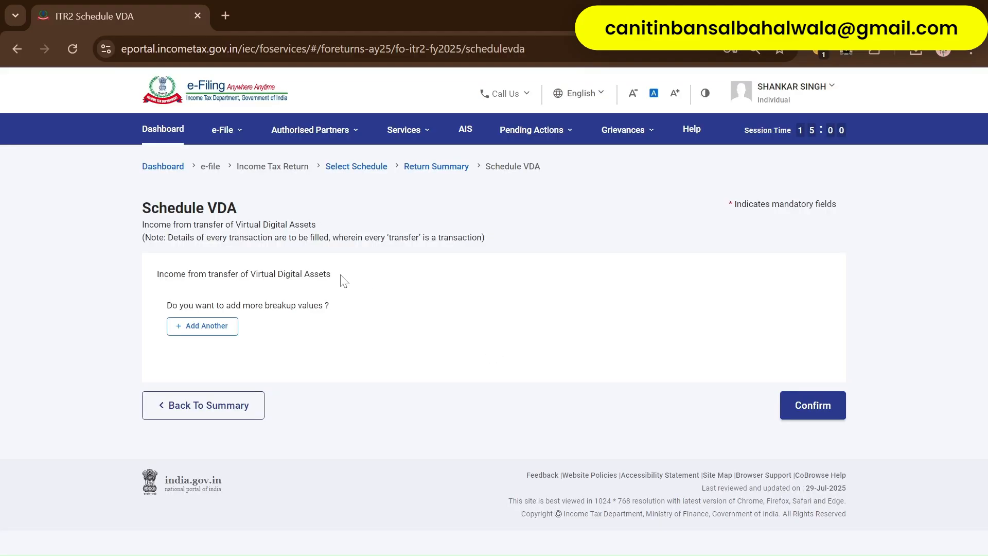
left_click(229, 330)
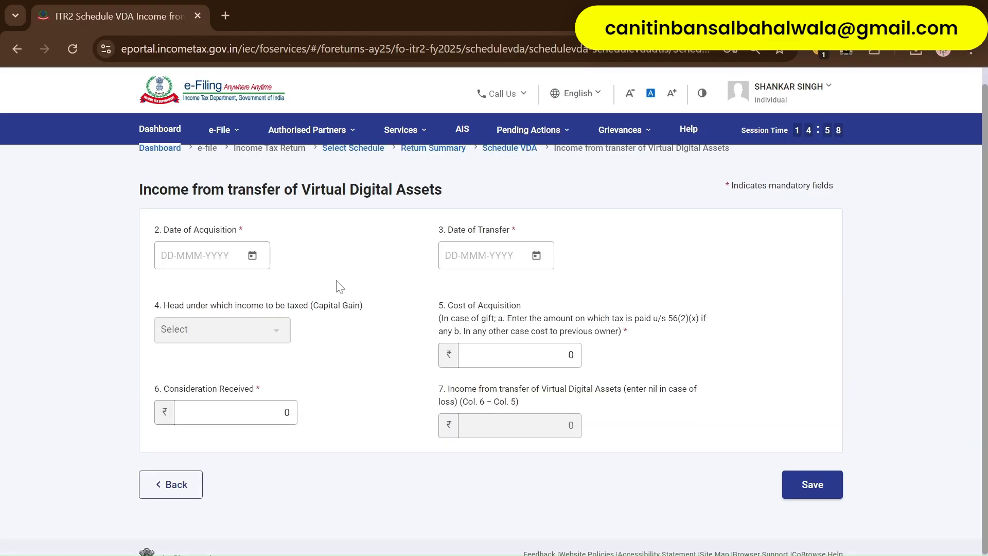
left_click(252, 255)
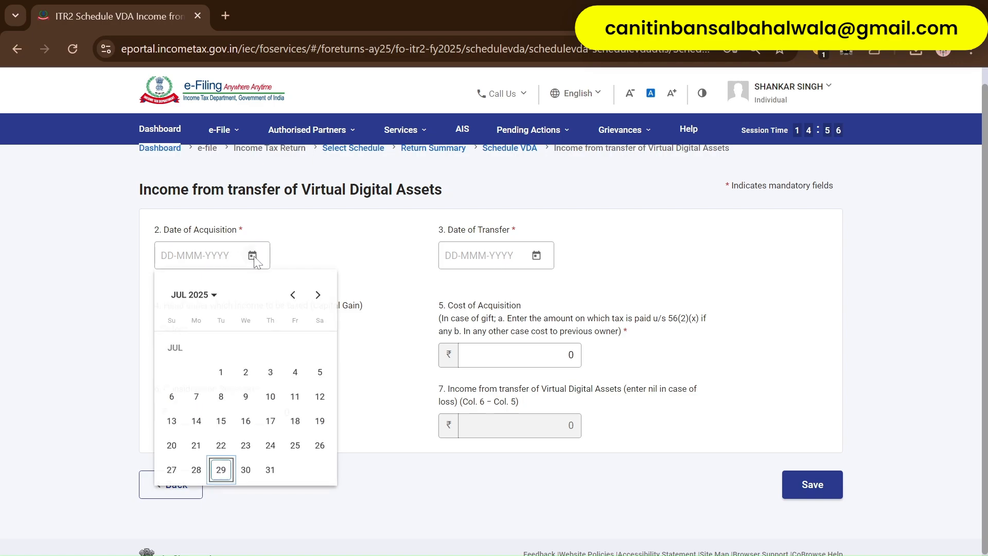
left_click(381, 266)
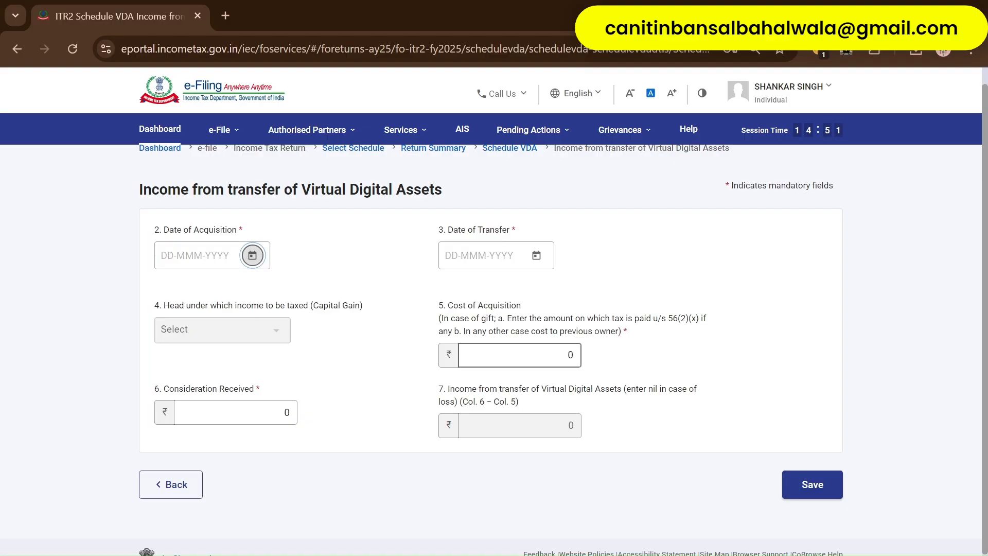
left_click(565, 355)
left_click(284, 412)
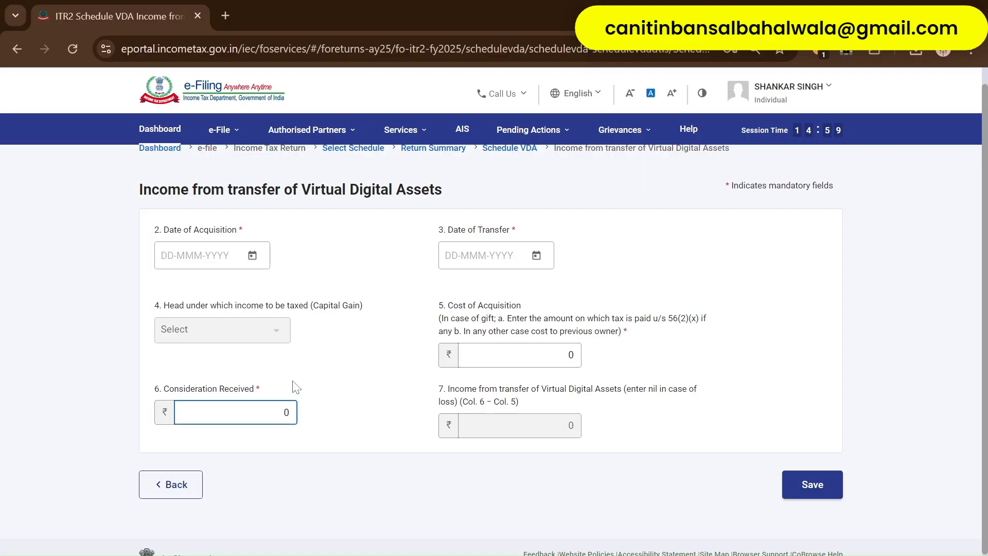
- Set the VDA acquisition date to 01-Oct-2024
left_click(253, 256)
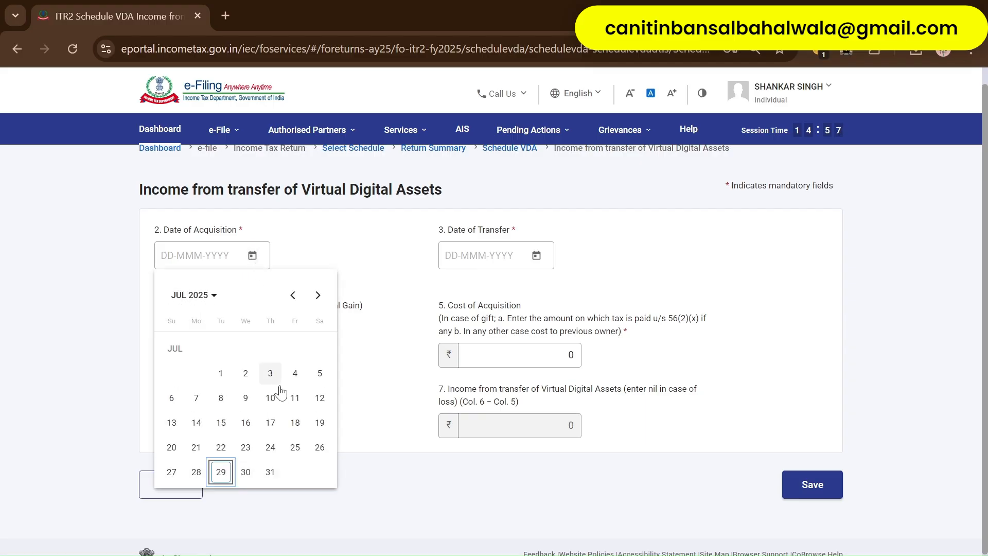
left_click(294, 297)
left_click(294, 297)
left_click(294, 297)
left_click(294, 297)
left_click(294, 297)
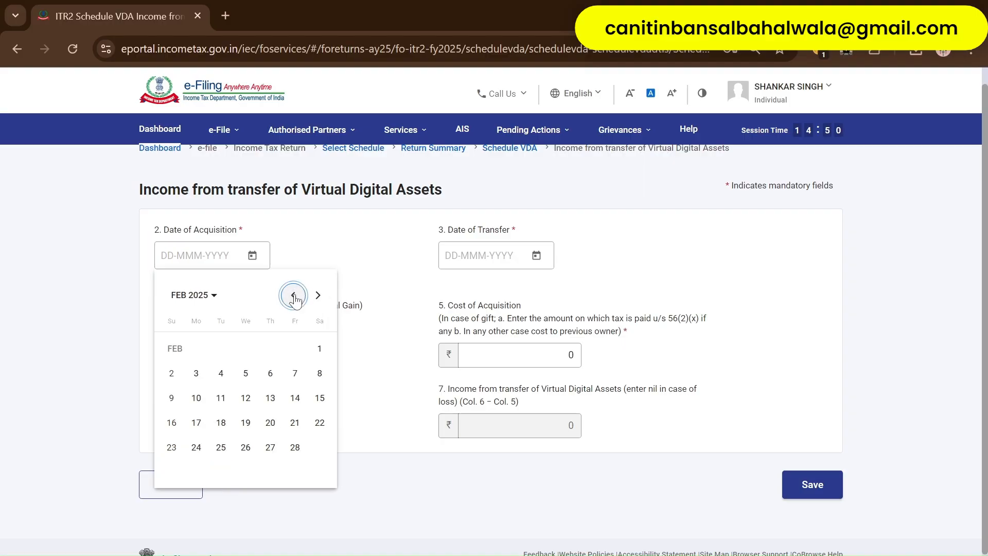
left_click(294, 297)
left_click(294, 297)
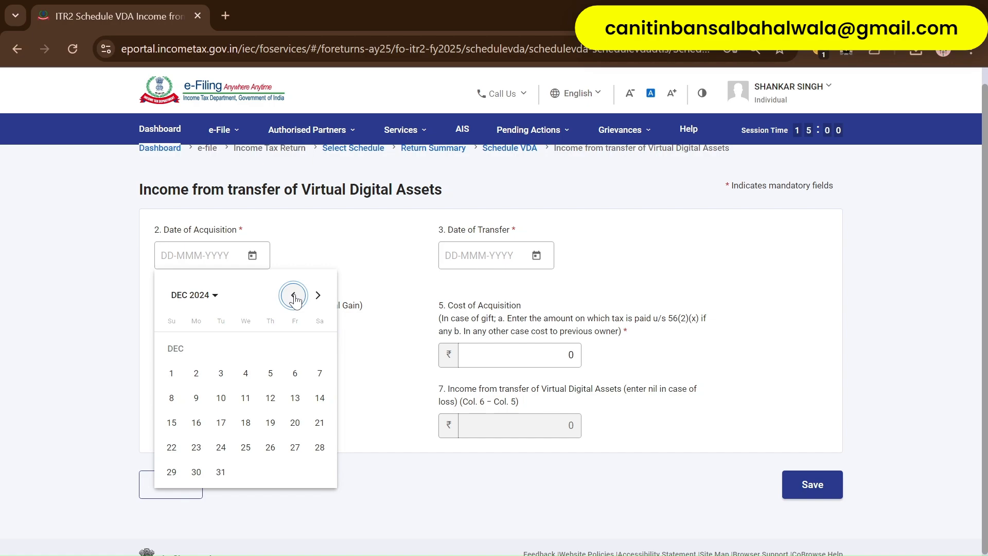
left_click(294, 297)
left_click(293, 297)
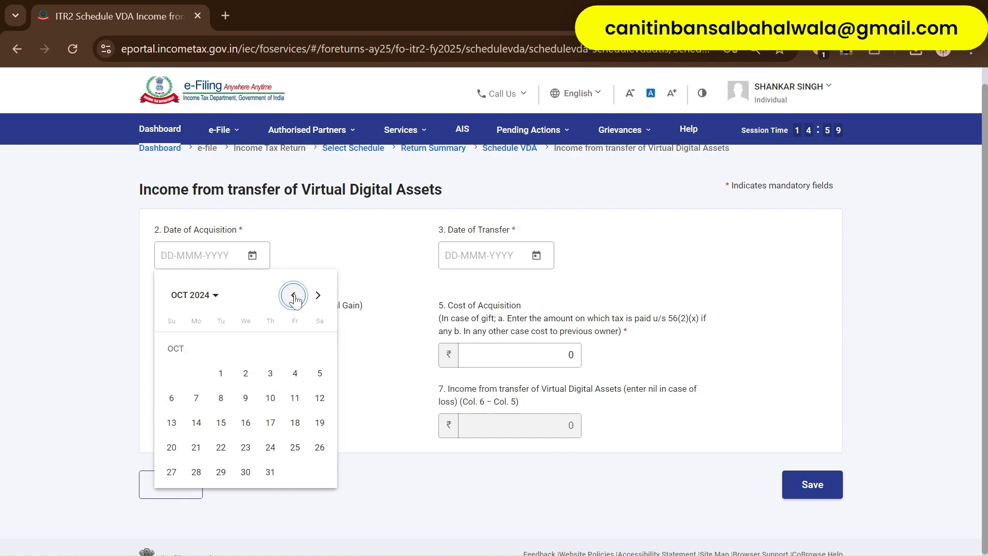
left_click(221, 374)
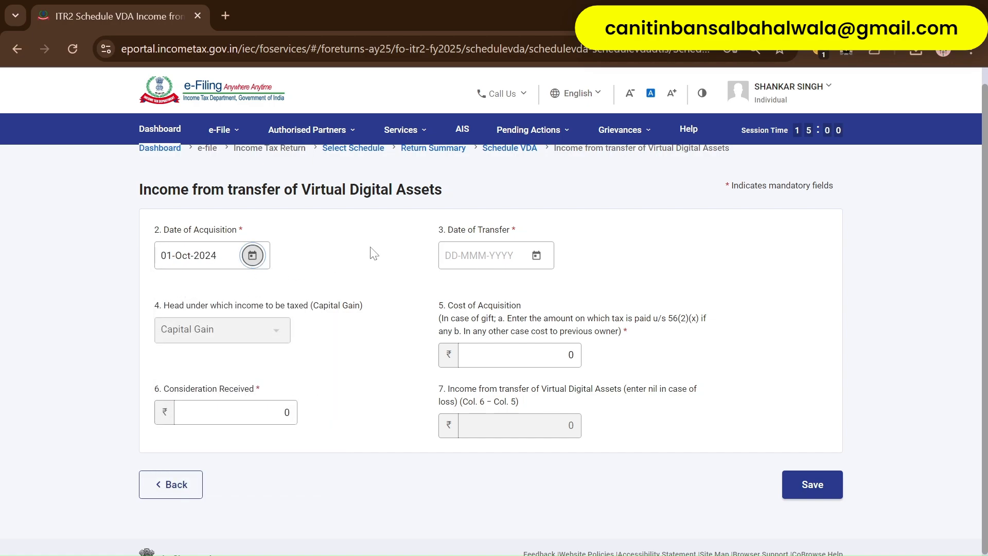
- Set the VDA transfer date to 01-Feb-2025
left_click(536, 256)
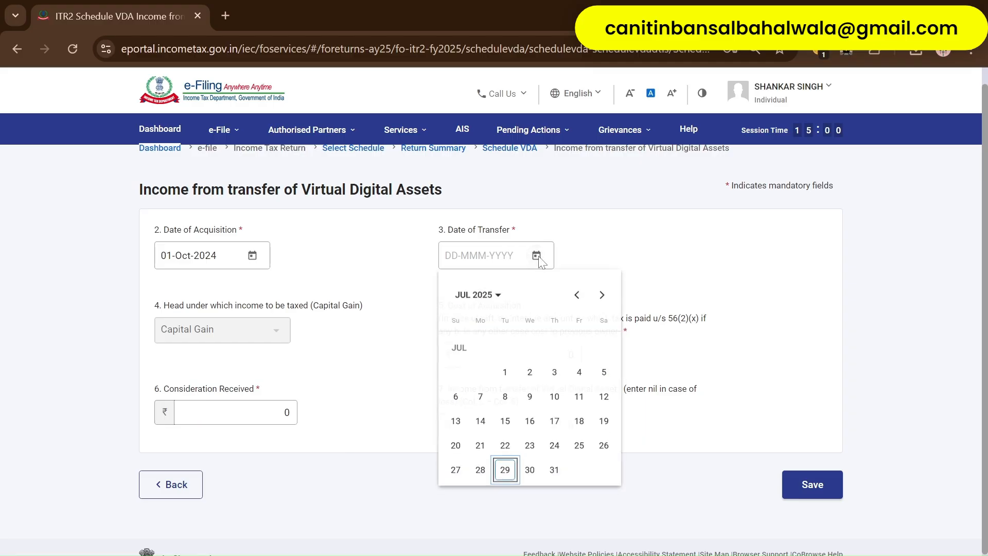
left_click(571, 298)
left_click(571, 298)
left_click(571, 298)
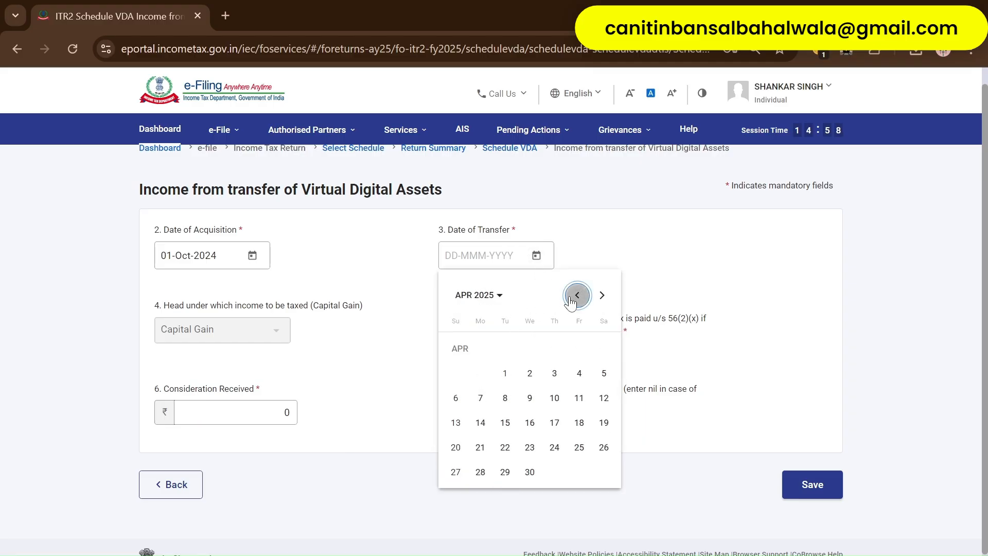
left_click(571, 299)
left_click(571, 299)
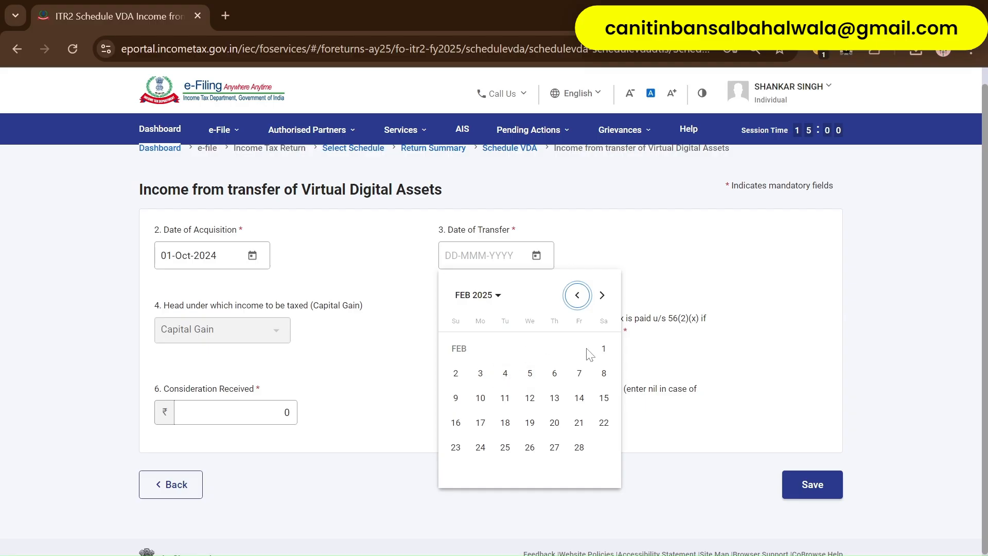
left_click(604, 348)
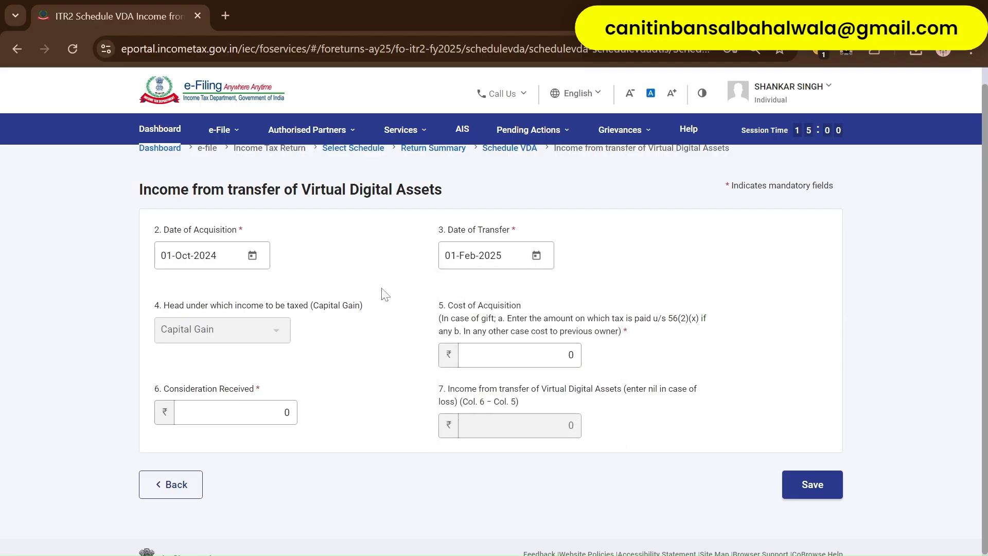
- Enter cost of acquisition 1000 and consideration 2000, then save the transaction
scroll(359, 371, "down", 1)
left_click(493, 343)
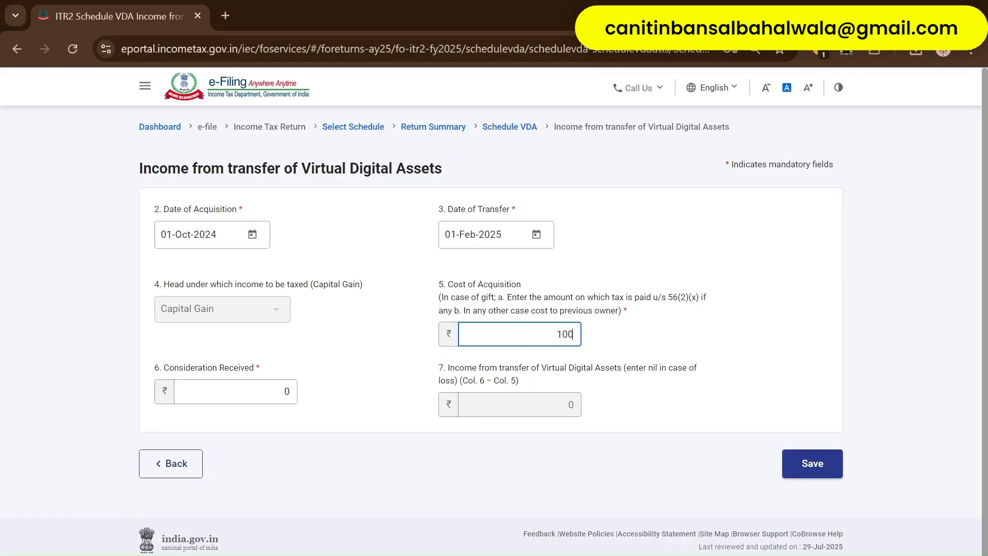
key("Tab")
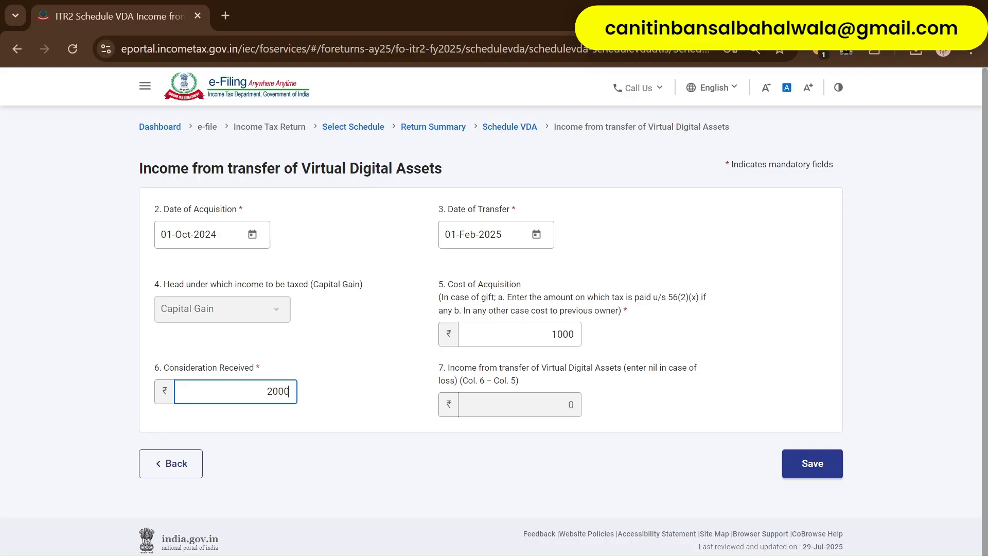
left_click(320, 441)
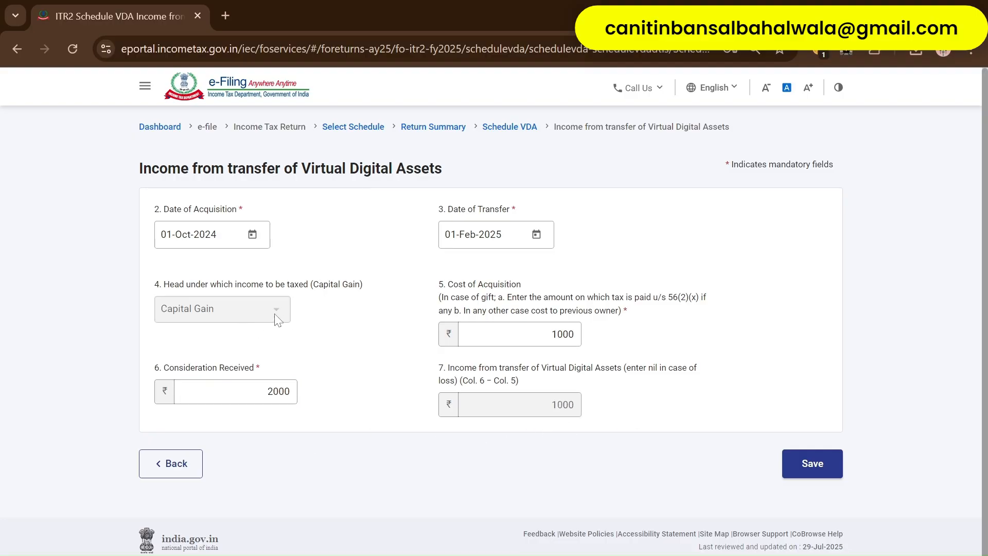
left_click(812, 466)
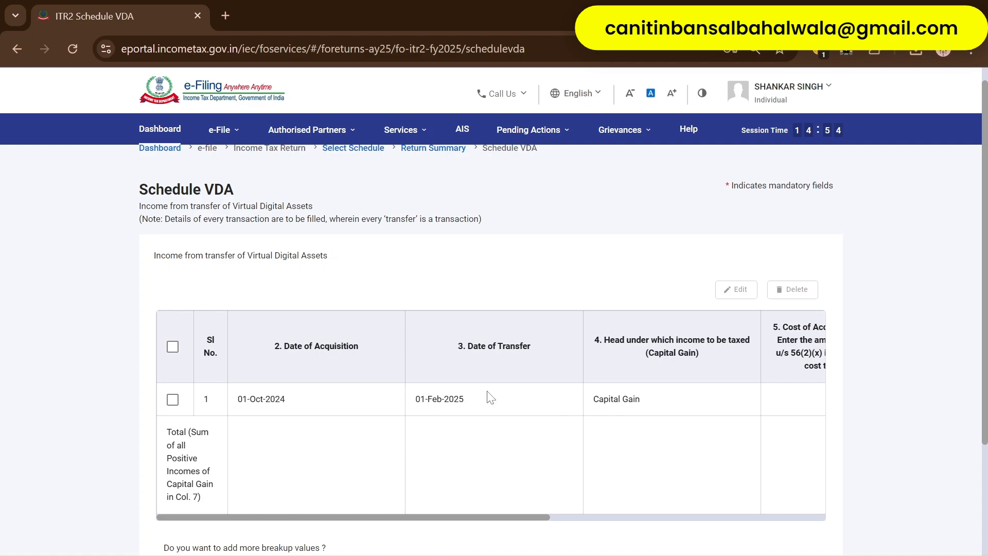
- Discard the blank extra VDA entry after its save fails, returning to the VDA table
scroll(489, 396, "down", 1)
left_click(213, 498)
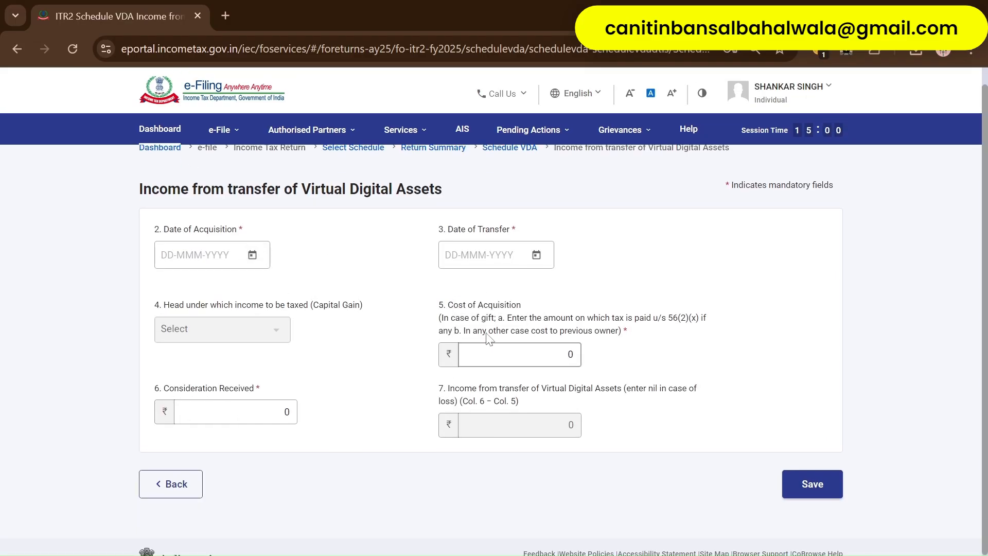
left_click(507, 354)
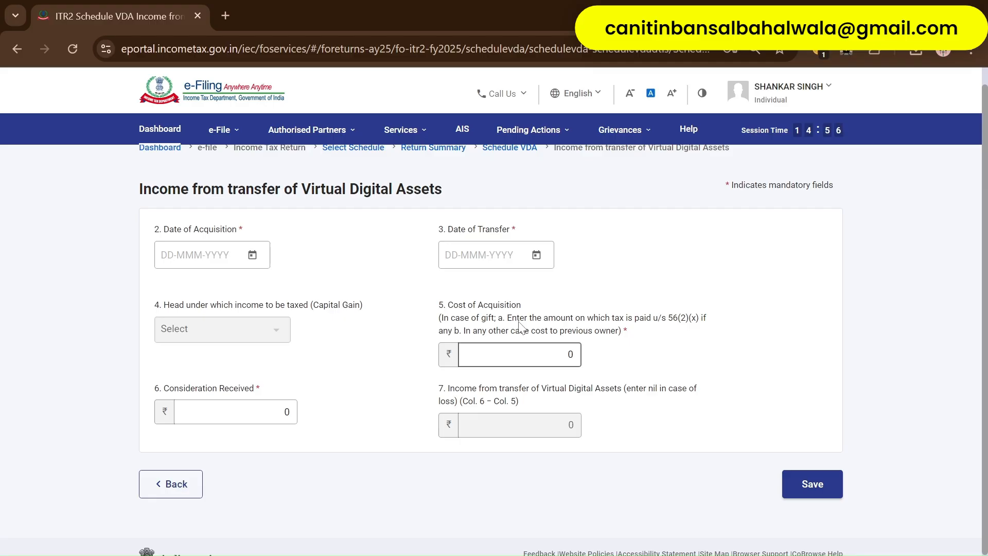
key("Tab")
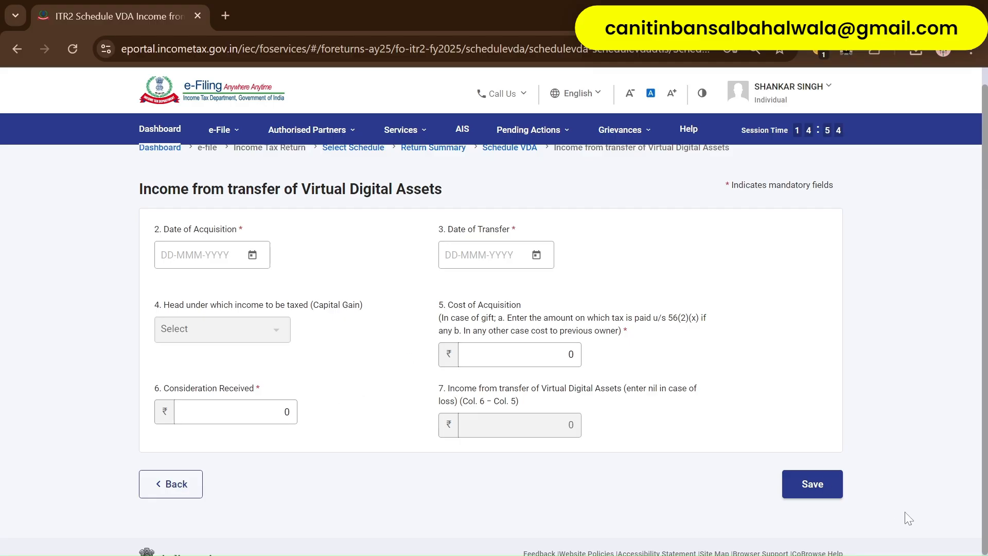
left_click(814, 485)
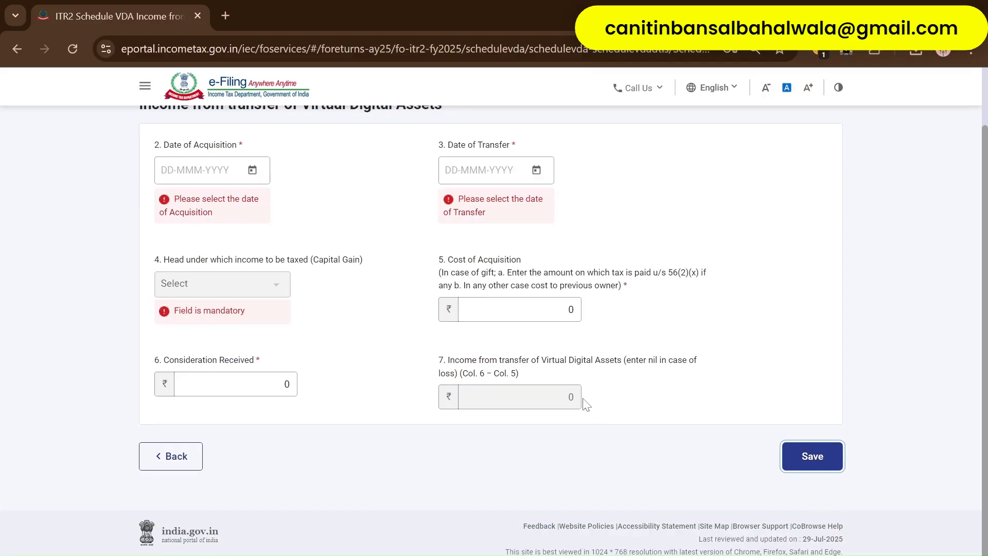
left_click(171, 457)
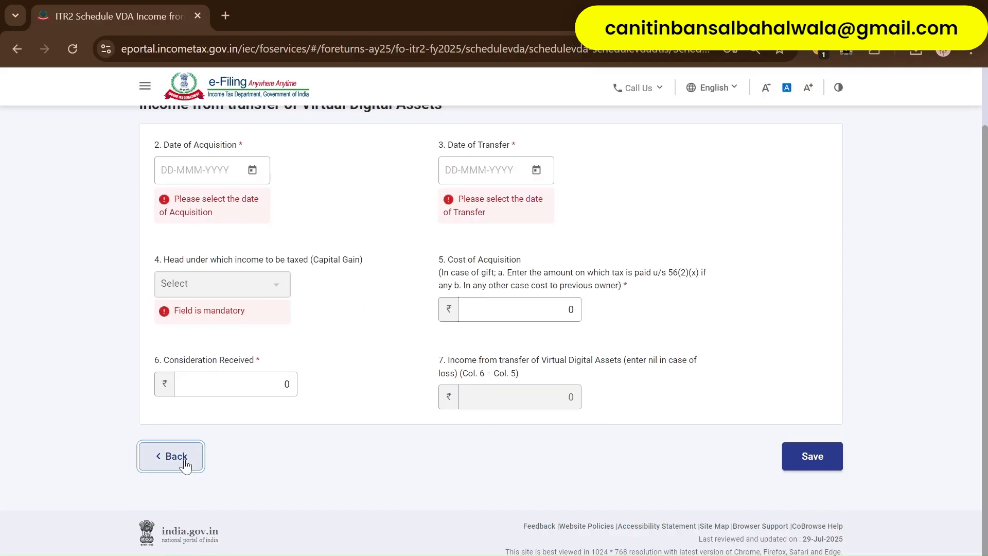
- Confirm Schedule VDA with its single 01-Oct-2024 to 01-Feb-2025 transaction
scroll(455, 417, "down", 3)
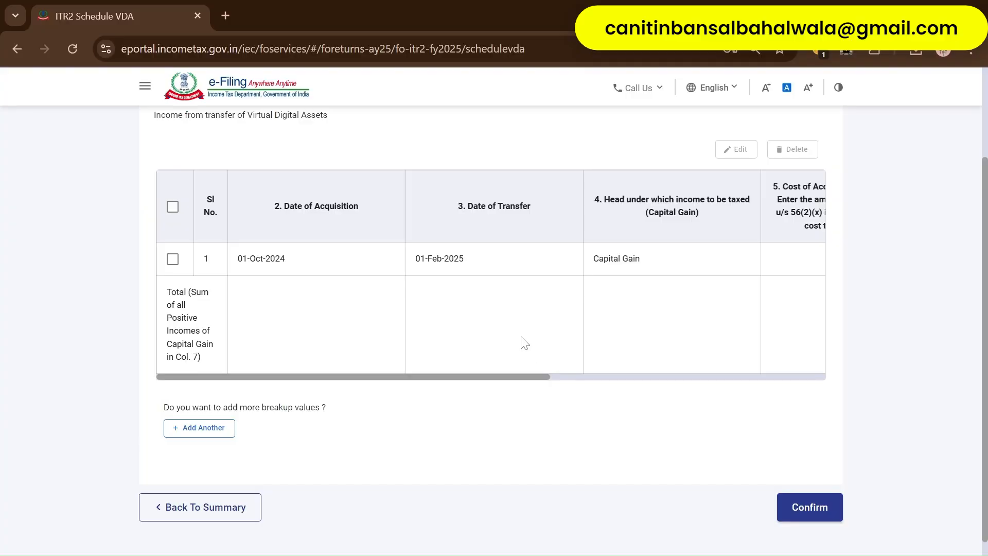
scroll(523, 341, "up", 1)
scroll(522, 342, "down", 3)
left_click(816, 459)
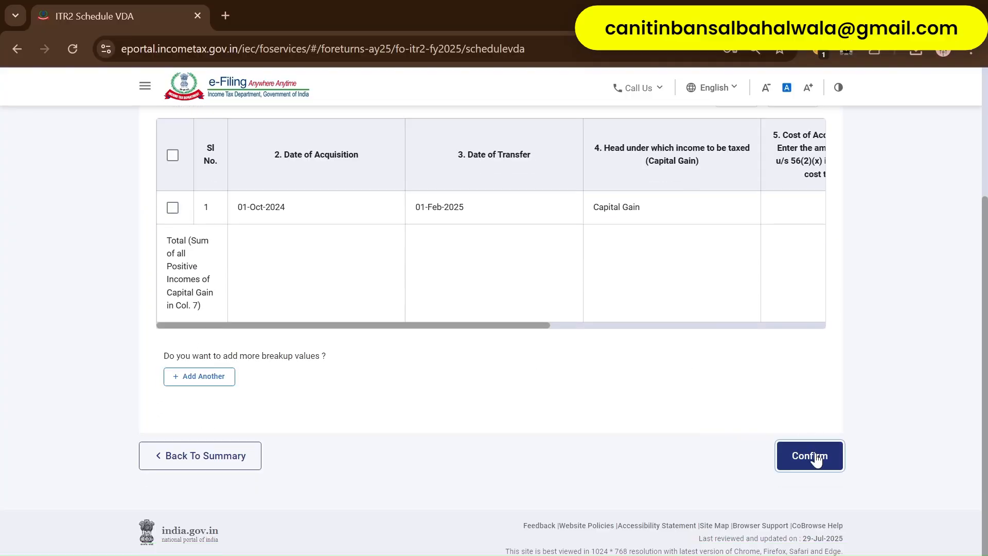
scroll(602, 393, "down", 2)
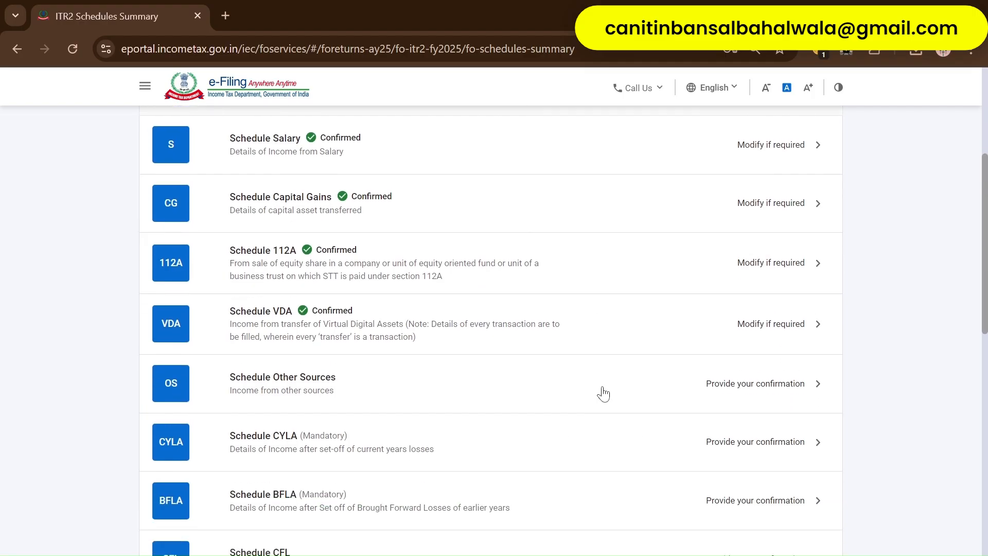
- Check Schedule Other Sources' dividends ₹2,005 and interest ₹1,245 totalling ₹3,250, then confirm it
scroll(603, 393, "down", 1)
scroll(603, 393, "up", 4)
scroll(603, 394, "down", 5)
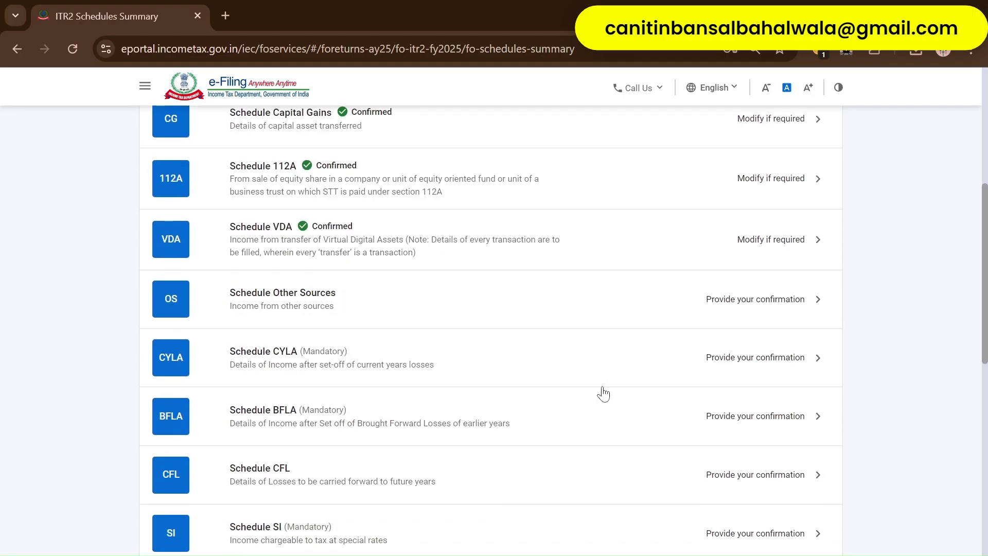
scroll(489, 335, "down", 3)
left_click(412, 228)
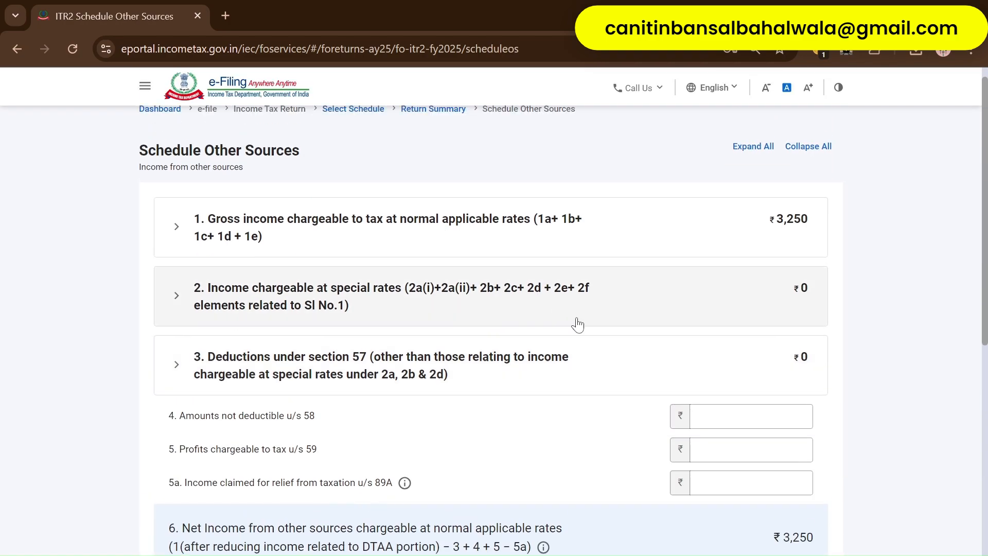
left_click(530, 299)
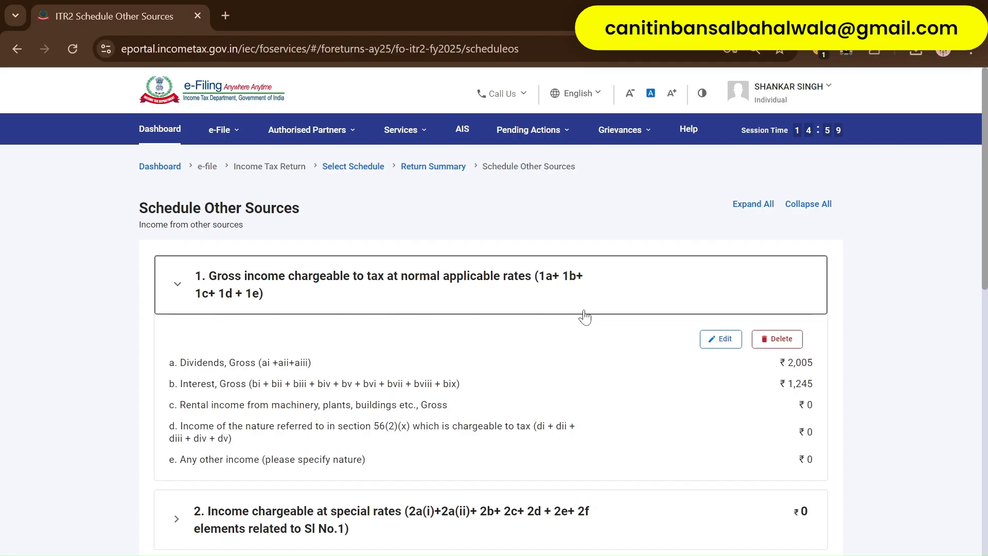
scroll(585, 316, "down", 3)
scroll(585, 317, "up", 3)
left_click(633, 295)
scroll(633, 379, "down", 10)
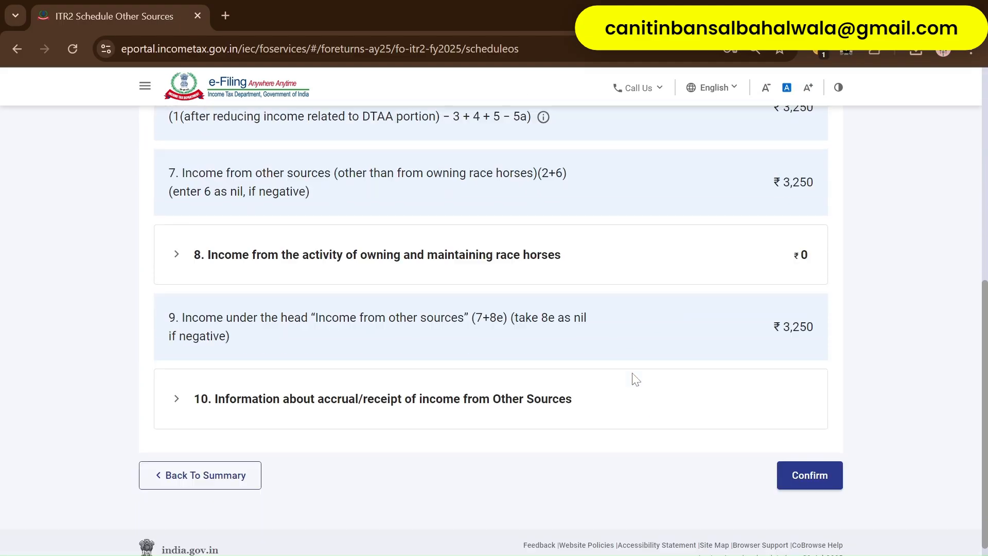
left_click(800, 456)
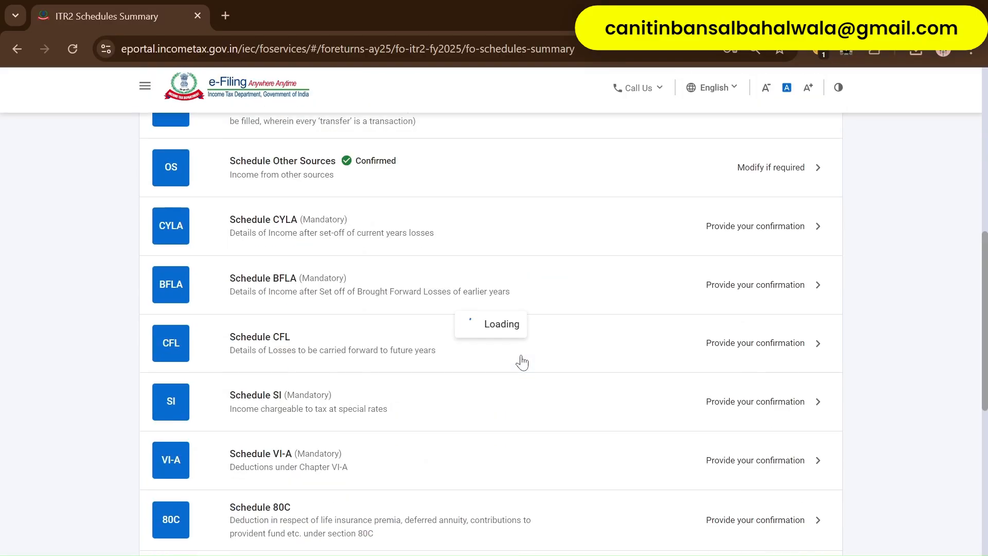
- Review Schedule CYLA (salaries 10,47,570, gains 31,831 and 14,851, other sources 3,250) and confirm it
scroll(520, 360, "down", 1)
scroll(520, 361, "up", 3)
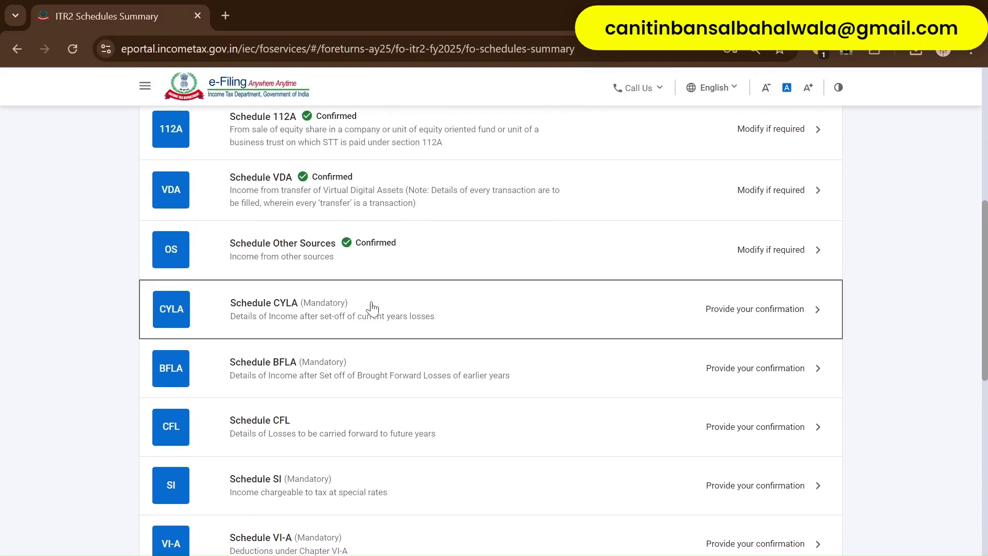
left_click(372, 308)
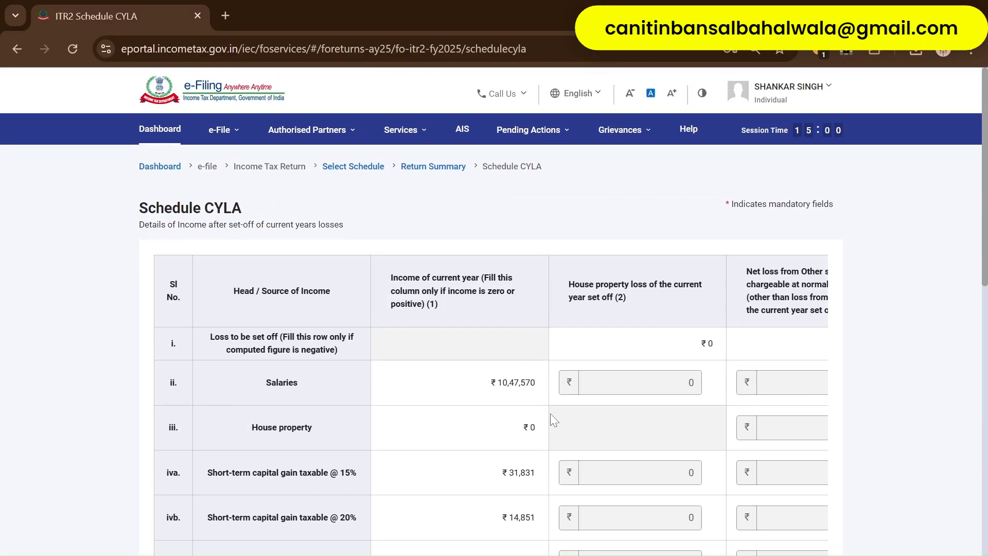
scroll(551, 413, "down", 2)
scroll(554, 412, "down", 9)
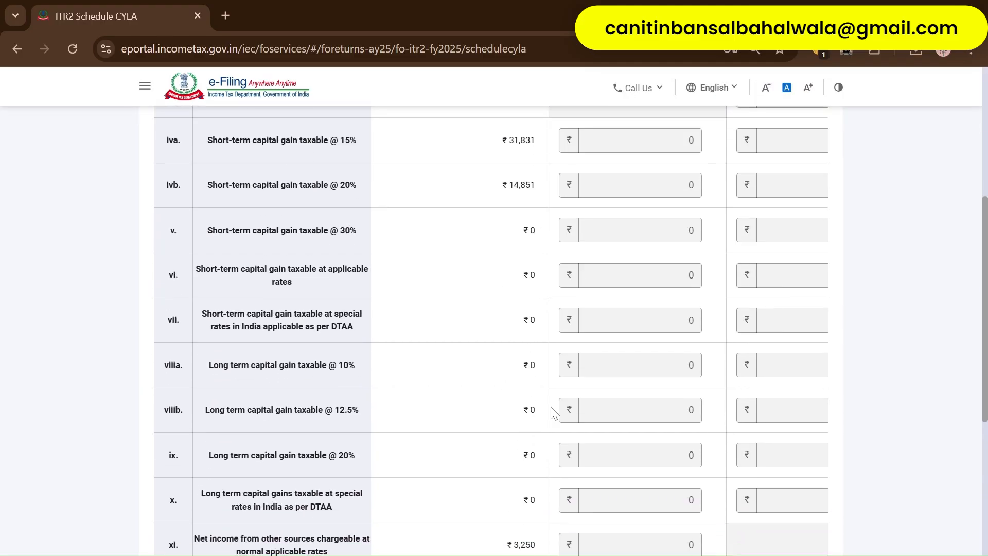
scroll(466, 309, "right", 5)
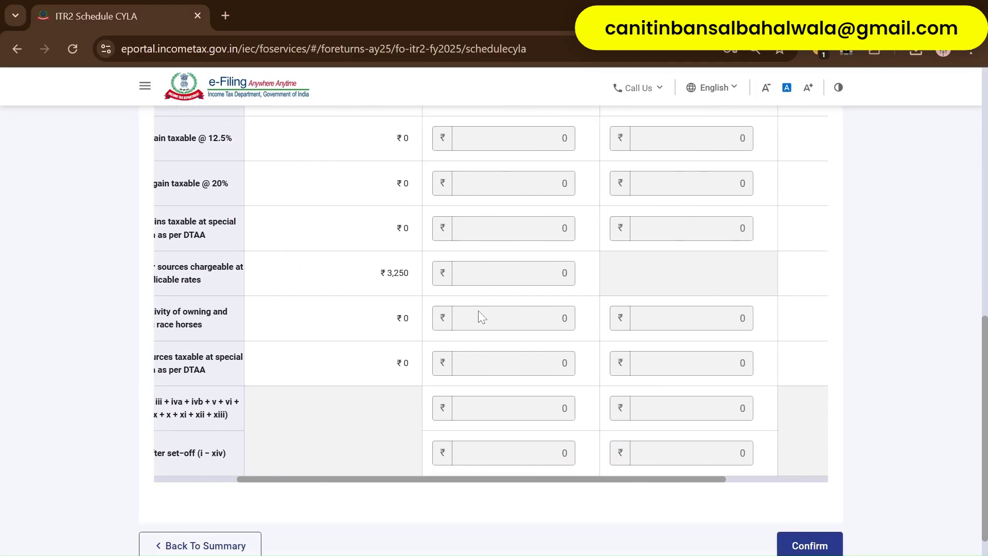
scroll(478, 316, "up", 5)
scroll(478, 315, "up", 5)
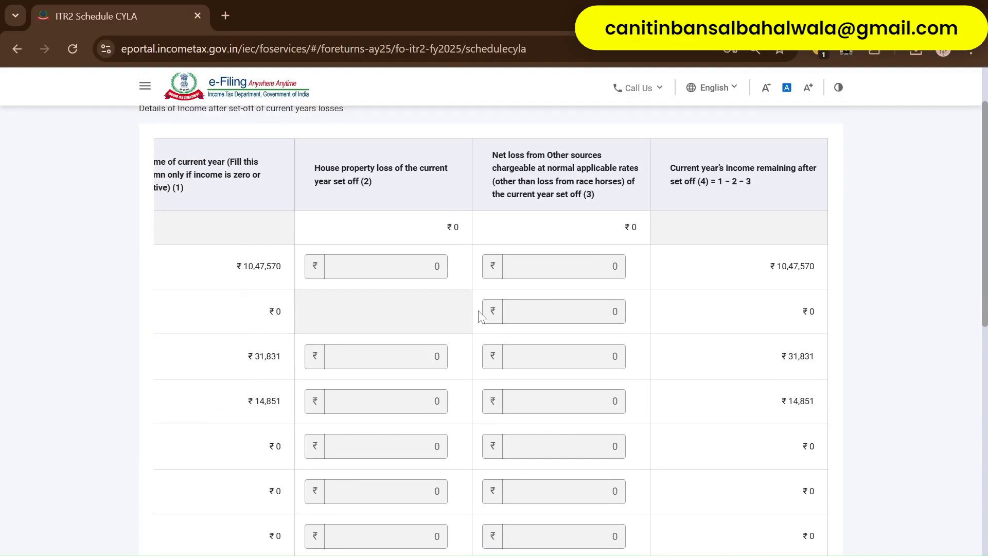
scroll(589, 342, "down", 1)
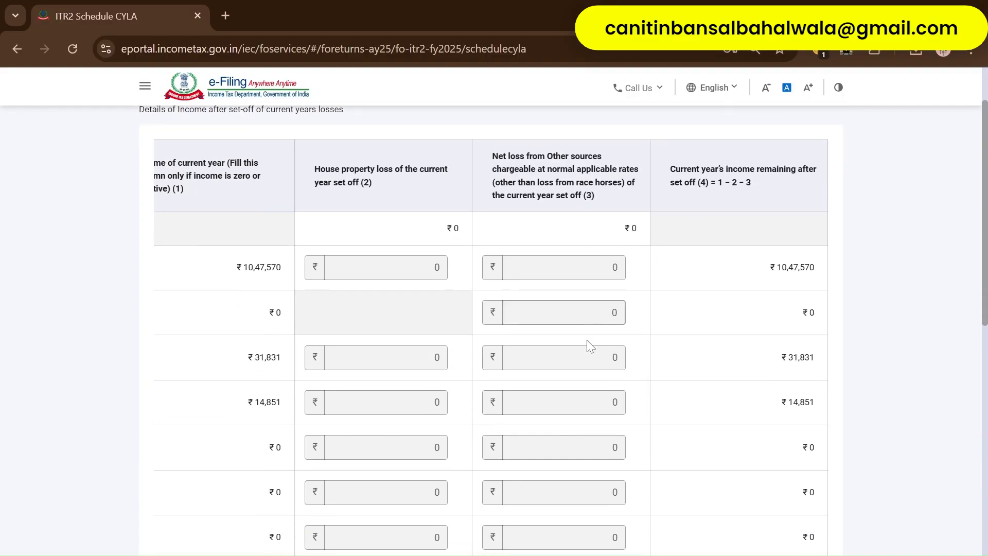
scroll(762, 362, "down", 3)
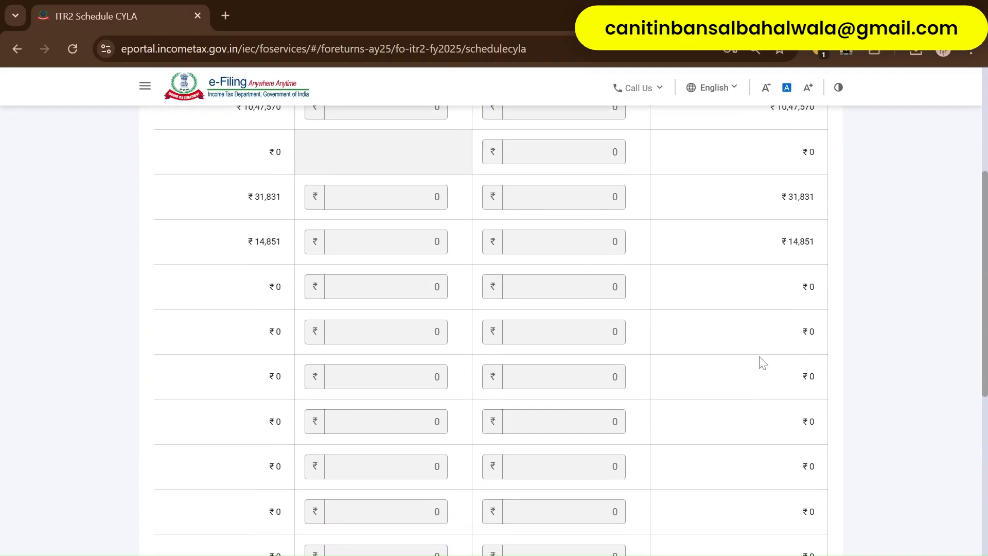
scroll(762, 361, "down", 5)
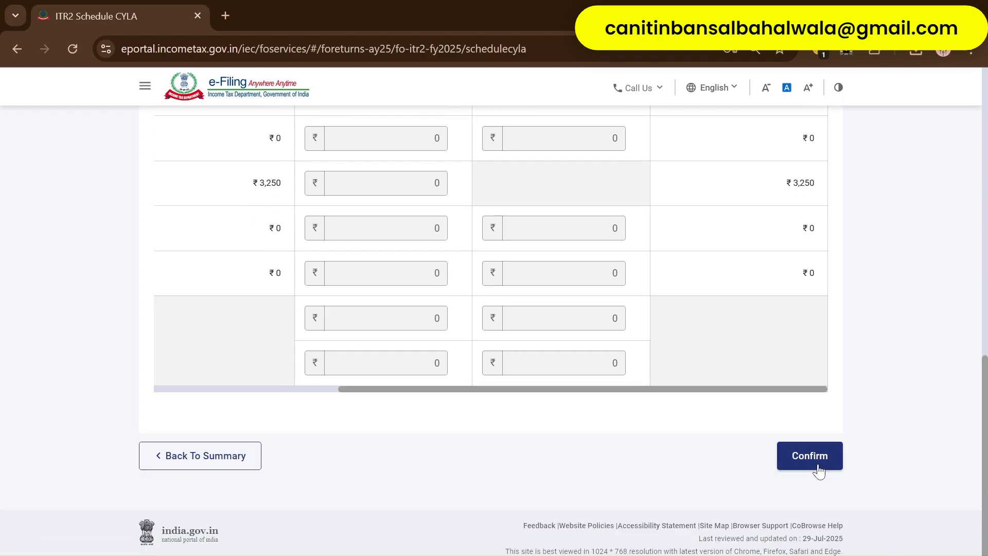
left_click(806, 449)
- Review the Schedule BFLA loss set-off table showing ₹10,97,502 after set-off, and confirm it
scroll(580, 366, "up", 6)
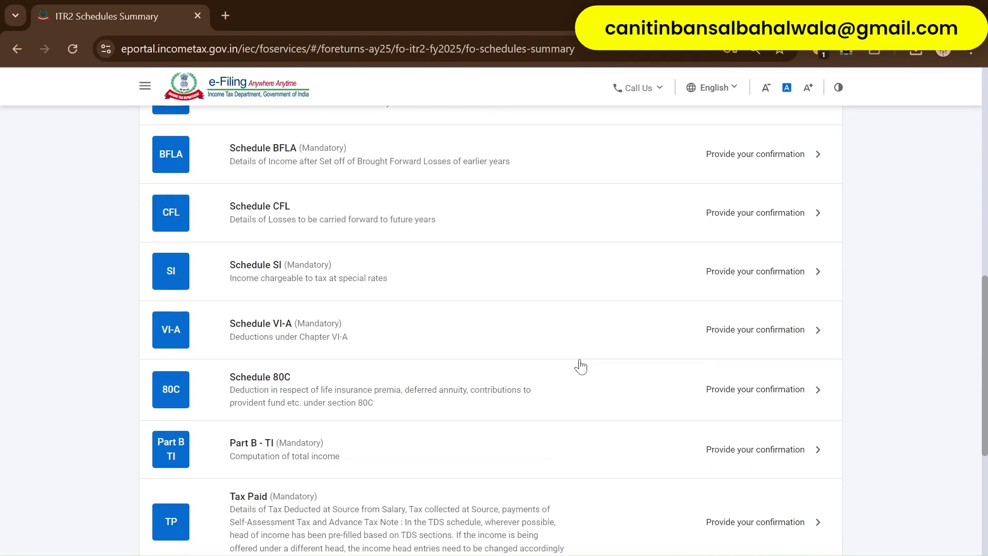
left_click(403, 406)
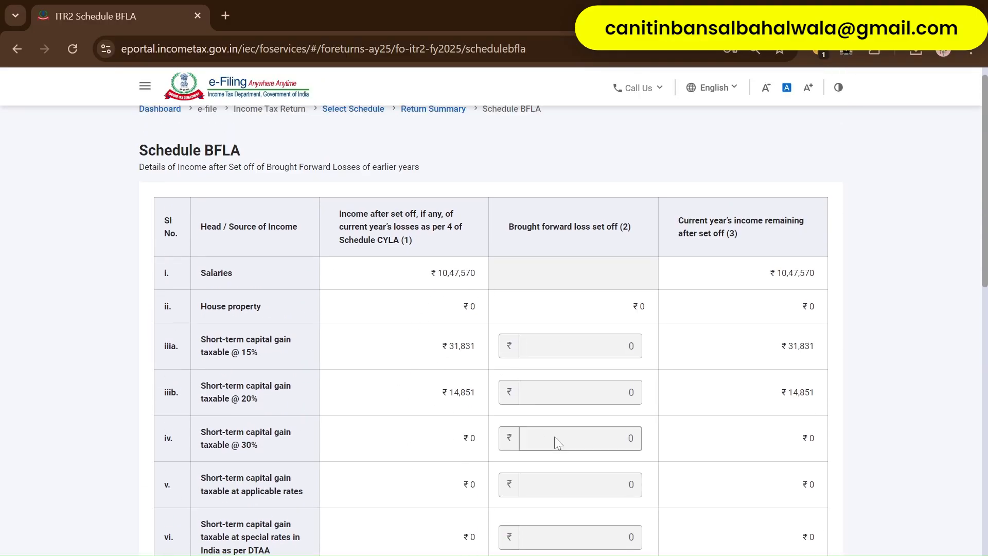
scroll(557, 442, "down", 1)
scroll(556, 441, "down", 10)
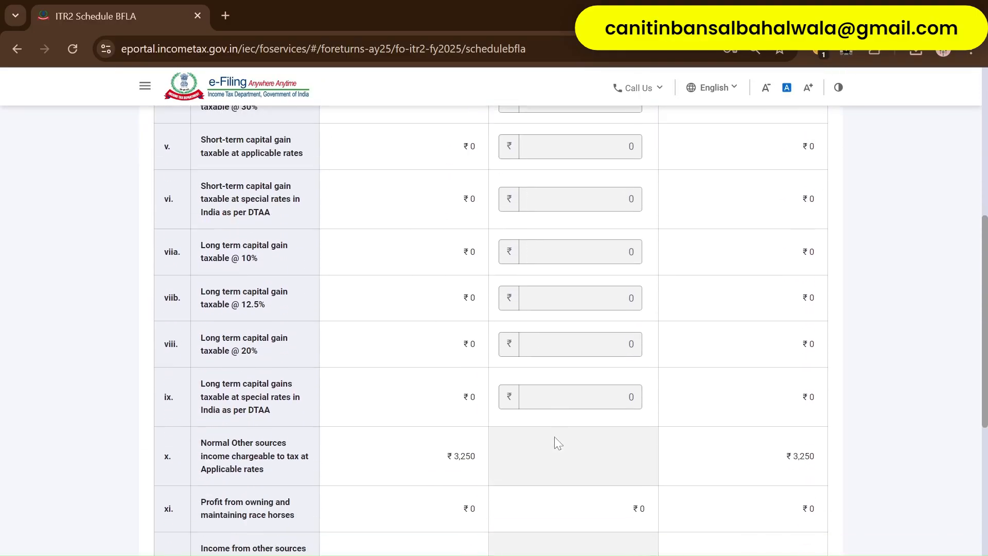
scroll(554, 436, "down", 2)
scroll(554, 436, "up", 12)
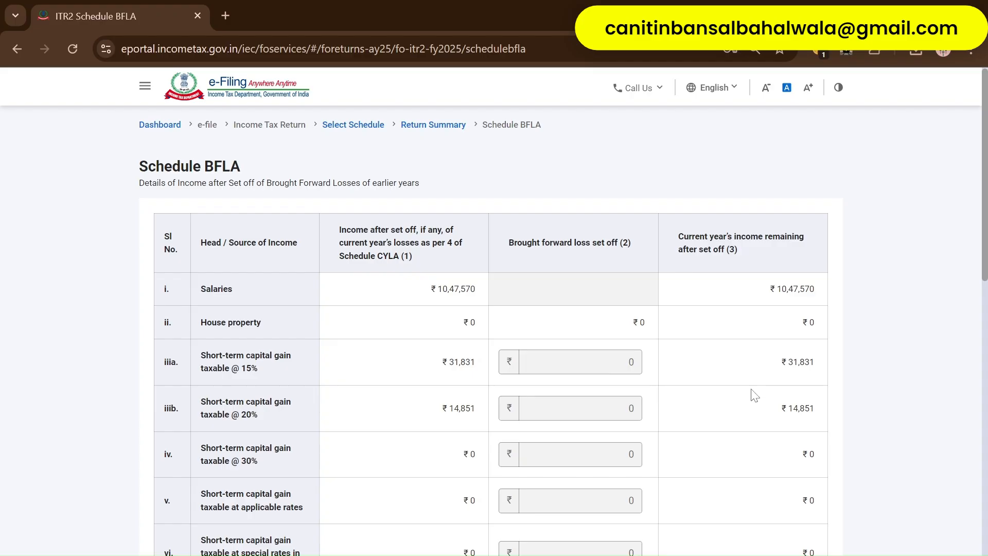
scroll(754, 396, "down", 12)
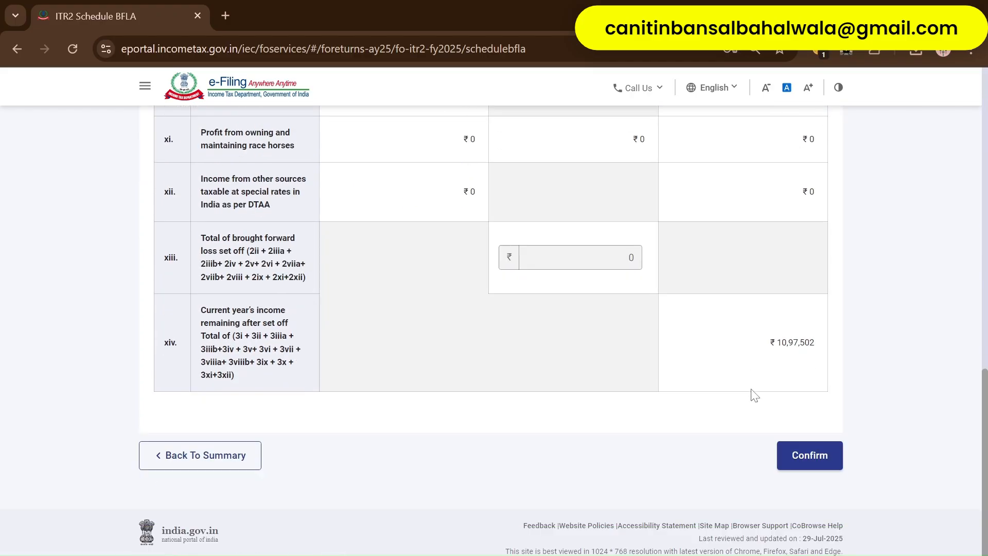
left_click(809, 455)
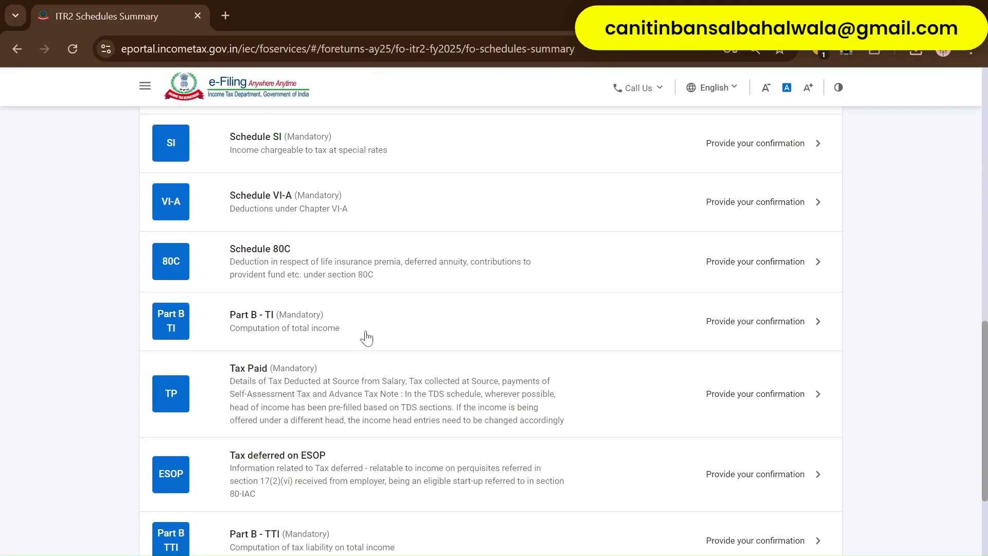
scroll(366, 334, "up", 5)
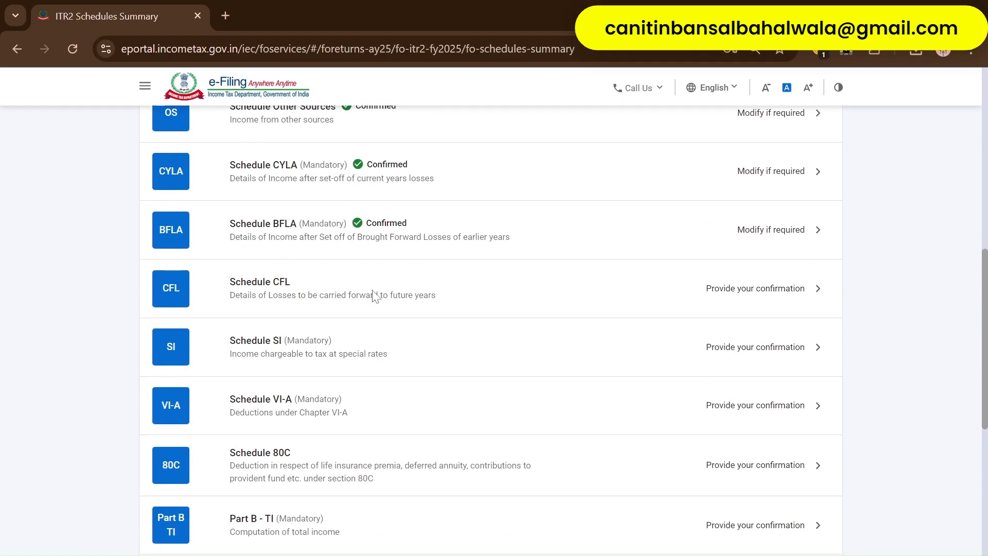
- Review the Schedule CFL carried-forward loss table and confirm it
left_click(374, 296)
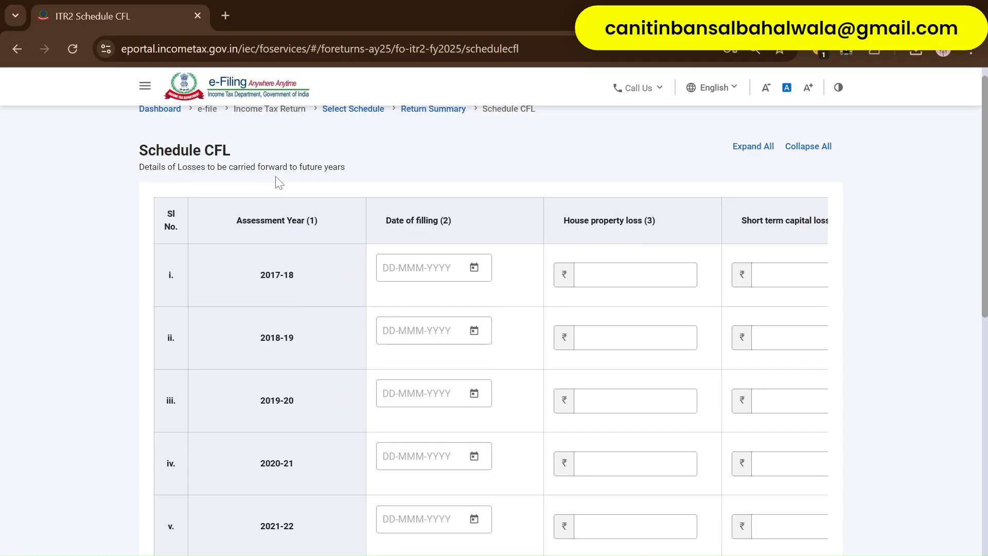
scroll(503, 236, "down", 9)
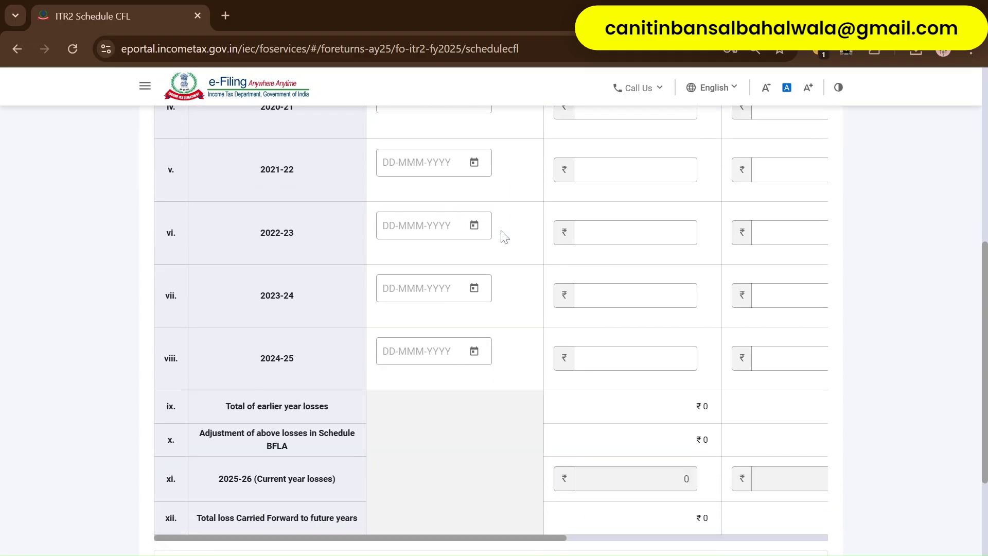
scroll(534, 337, "right", 2)
scroll(535, 340, "right", 5)
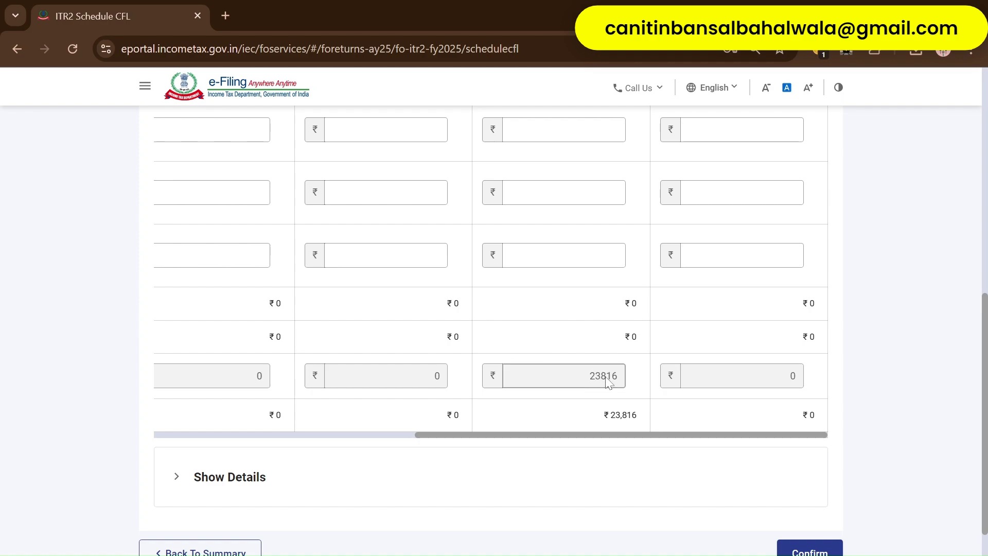
scroll(609, 386, "up", 10)
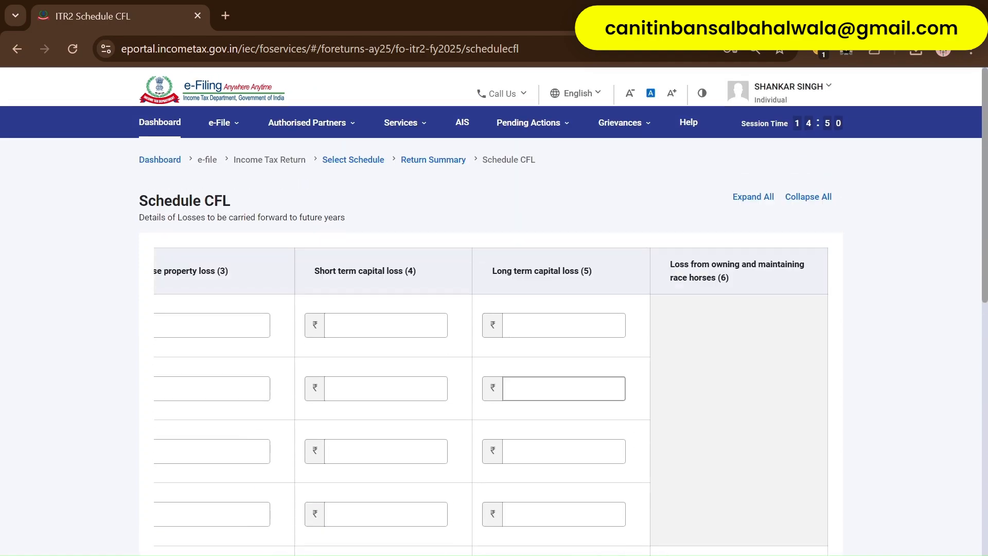
scroll(583, 291, "down", 10)
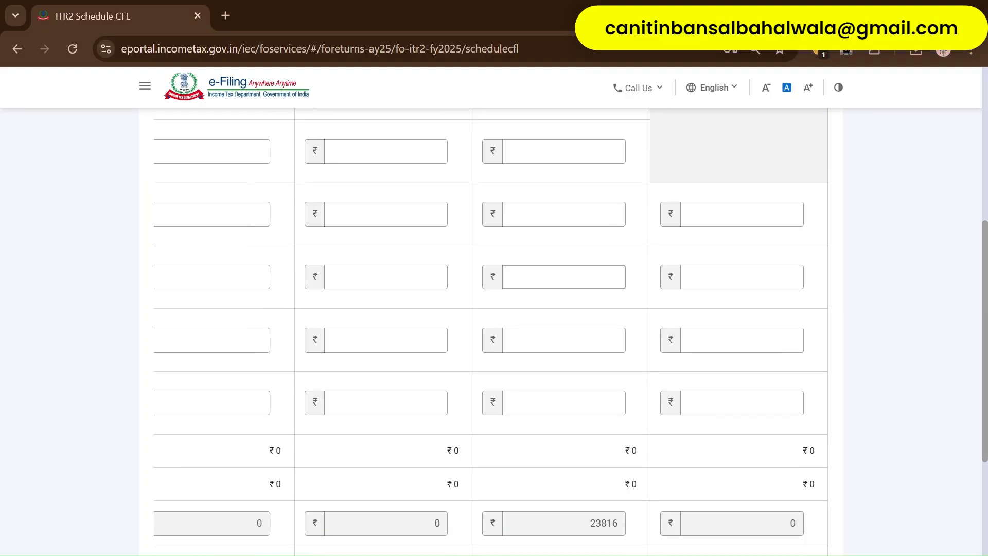
scroll(599, 359, "down", 2)
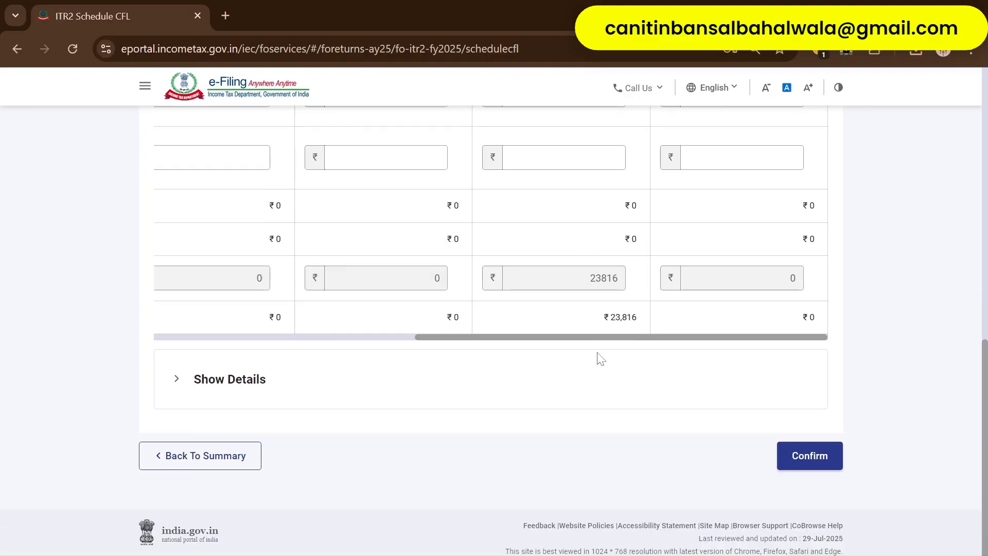
scroll(595, 355, "up", 3)
scroll(581, 297, "left", 5)
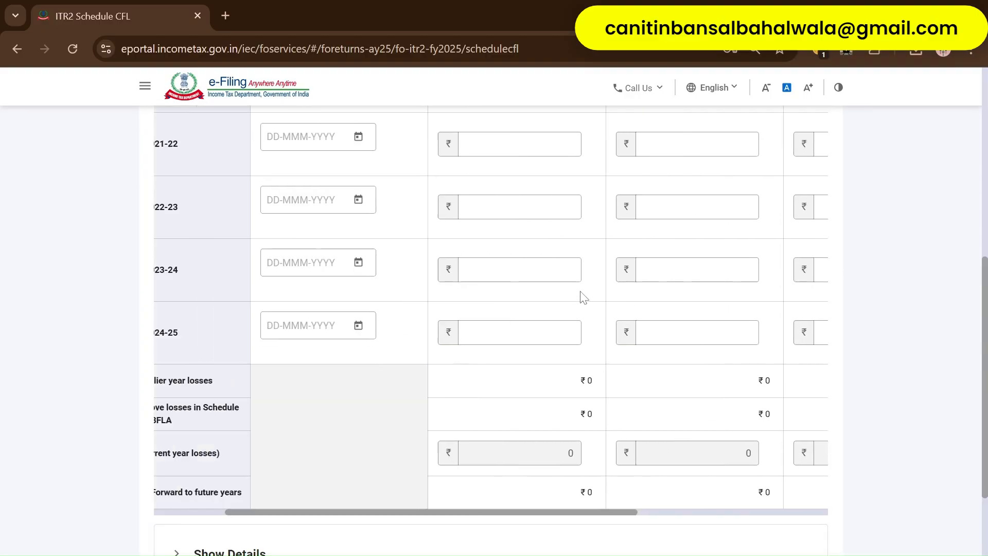
scroll(399, 221, "up", 3)
scroll(436, 268, "up", 2)
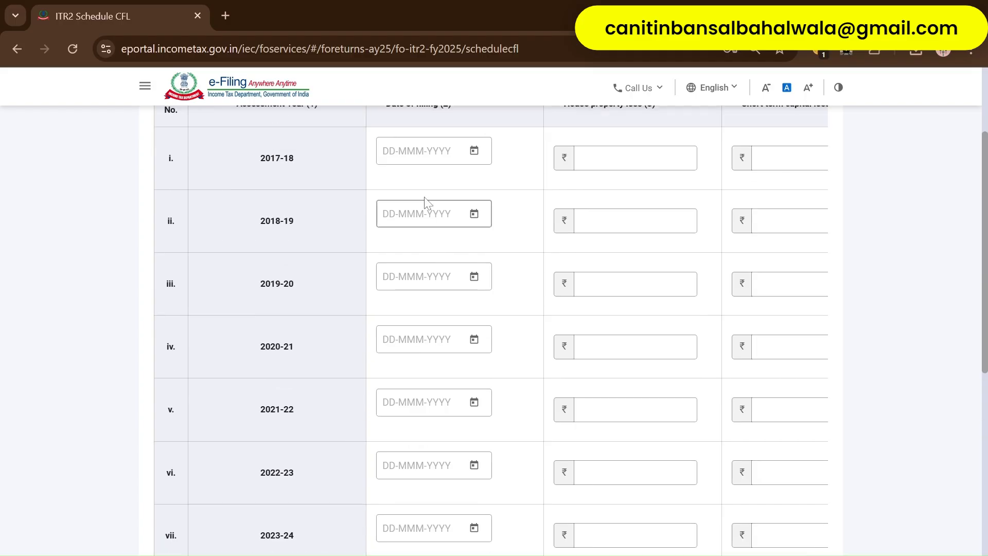
scroll(425, 302, "up", 2)
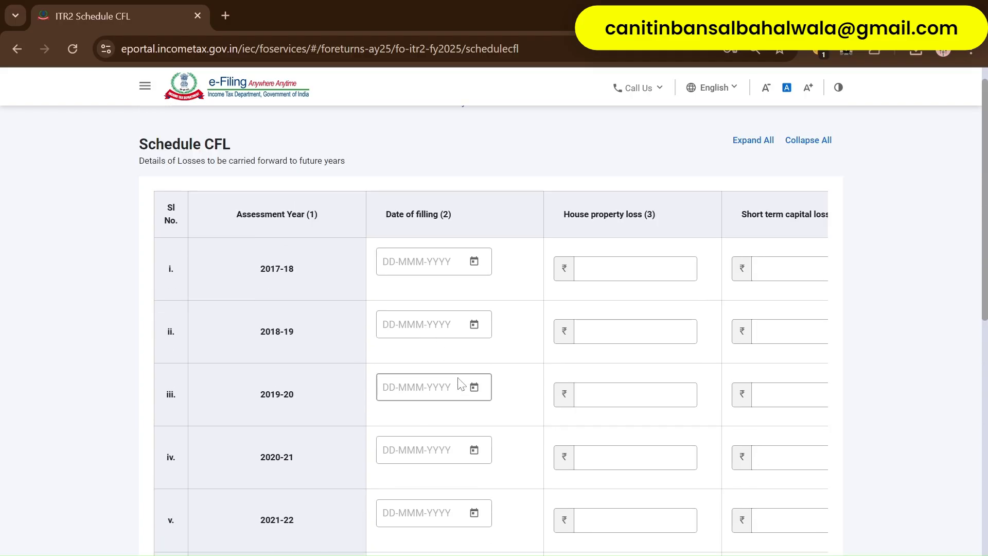
scroll(454, 381, "down", 5)
scroll(547, 364, "right", 3)
scroll(598, 388, "down", 5)
scroll(599, 390, "down", 1)
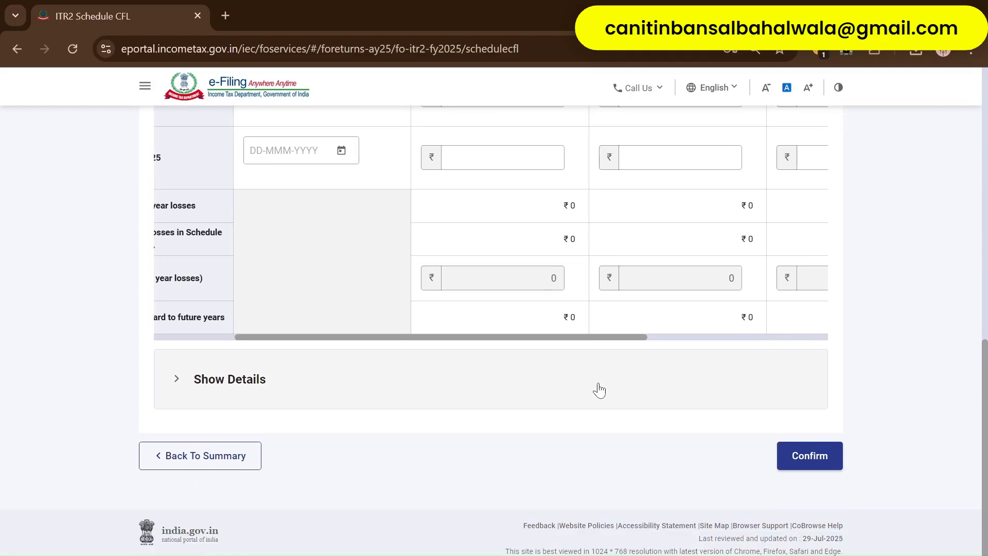
left_click(811, 456)
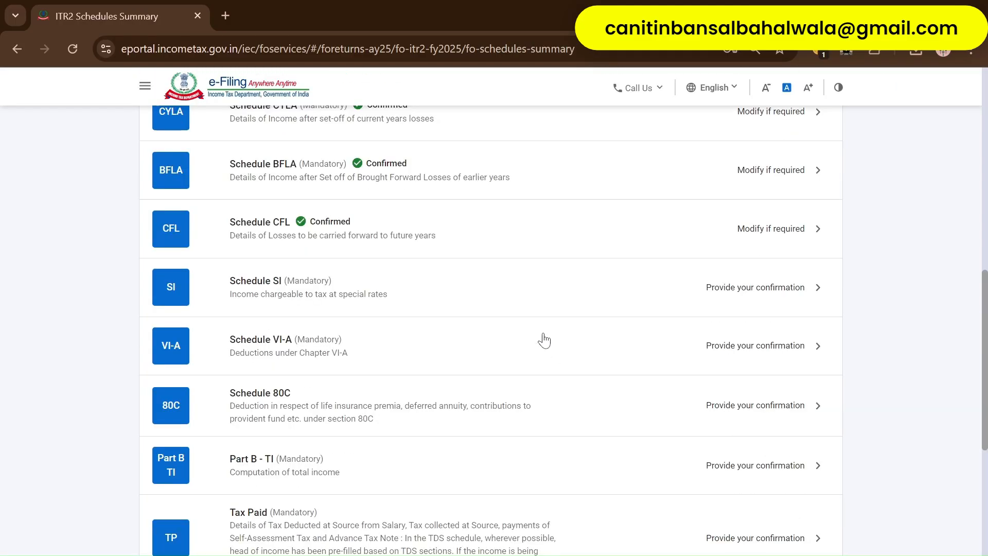
scroll(544, 340, "up", 1)
- Review Schedule SI down to its Total row (47,682 income, ₹8,045 tax) and confirm it
left_click(361, 337)
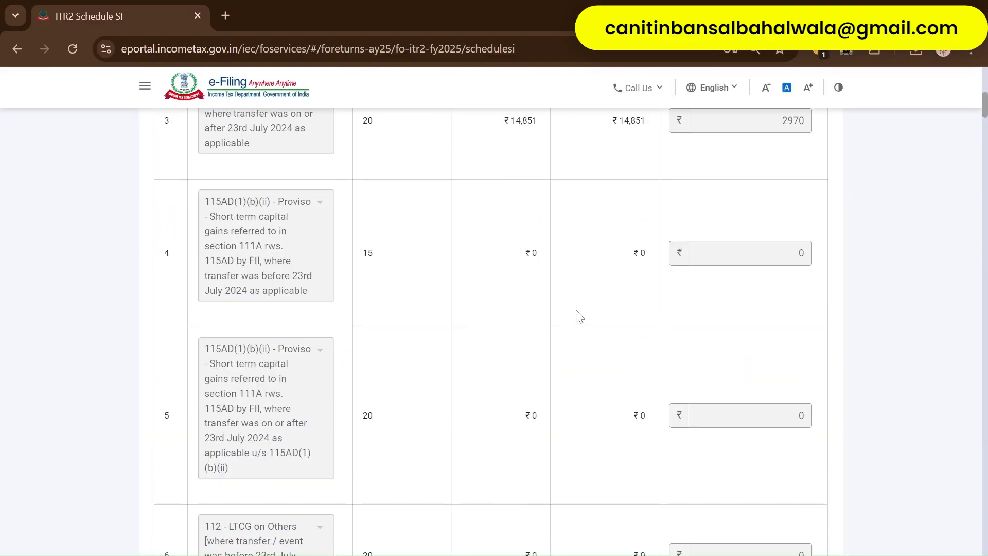
scroll(568, 351, "down", 3)
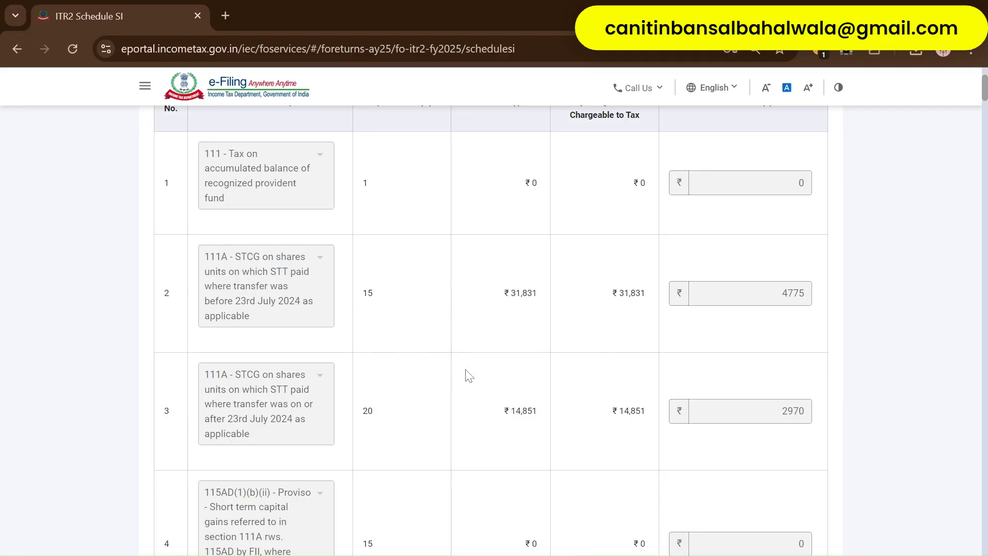
scroll(469, 376, "down", 1)
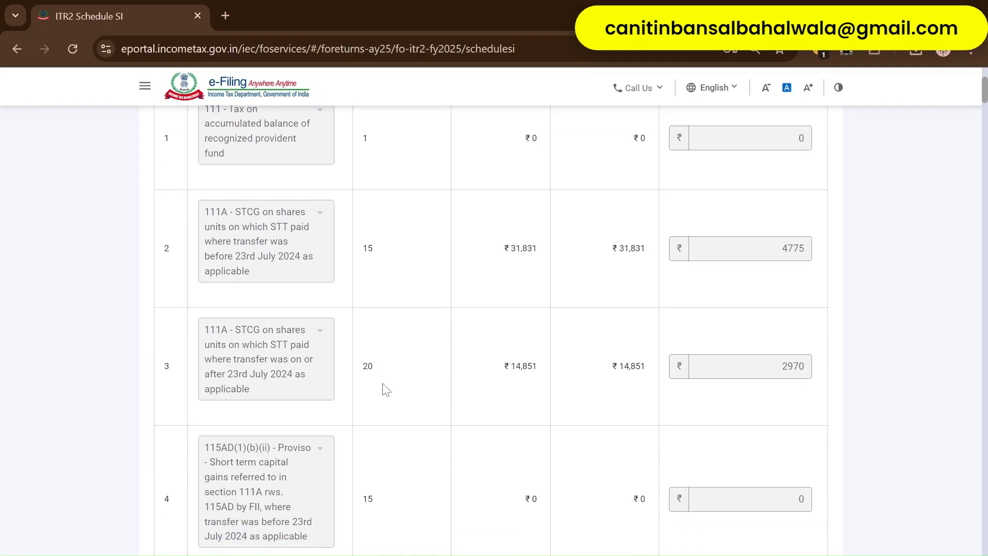
scroll(384, 385, "down", 3)
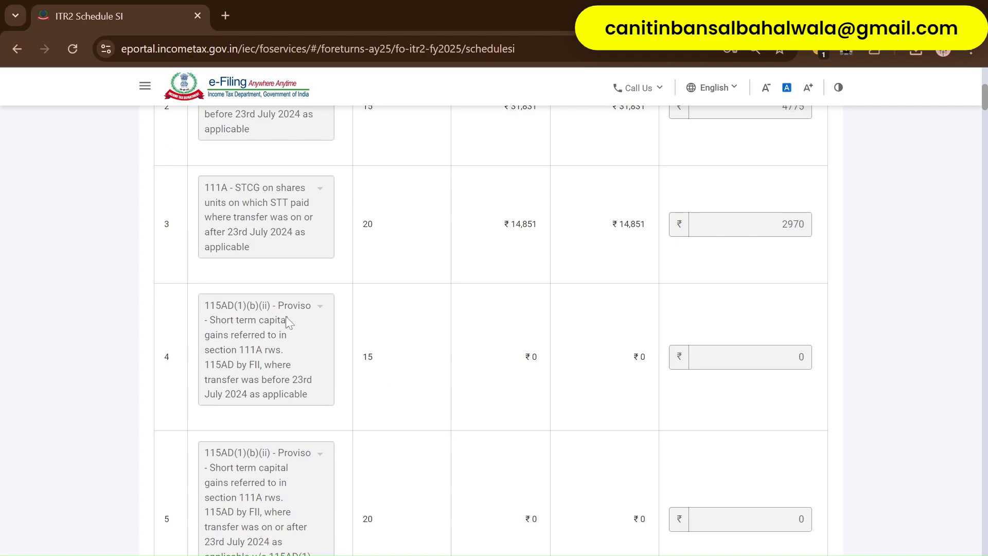
scroll(282, 367, "down", 1)
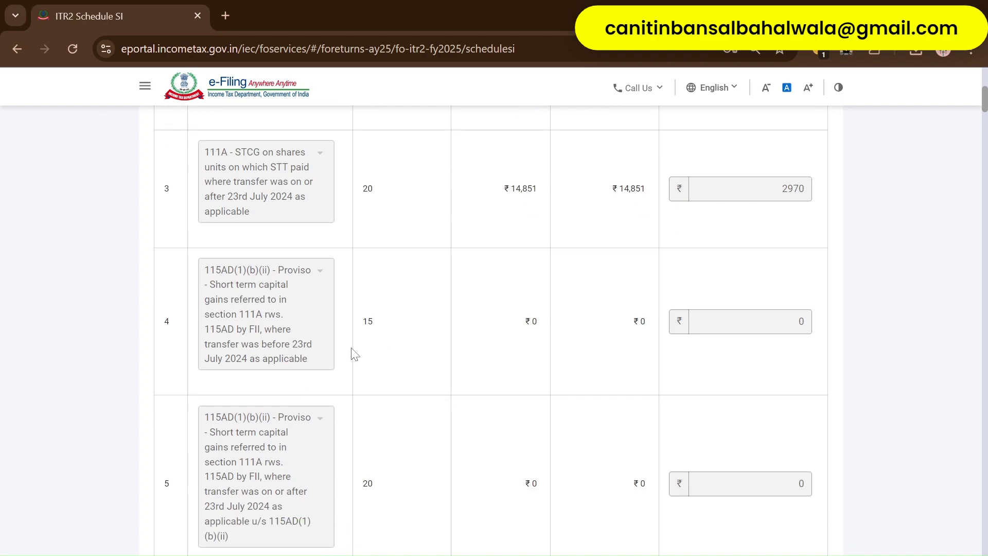
scroll(355, 354, "down", 1)
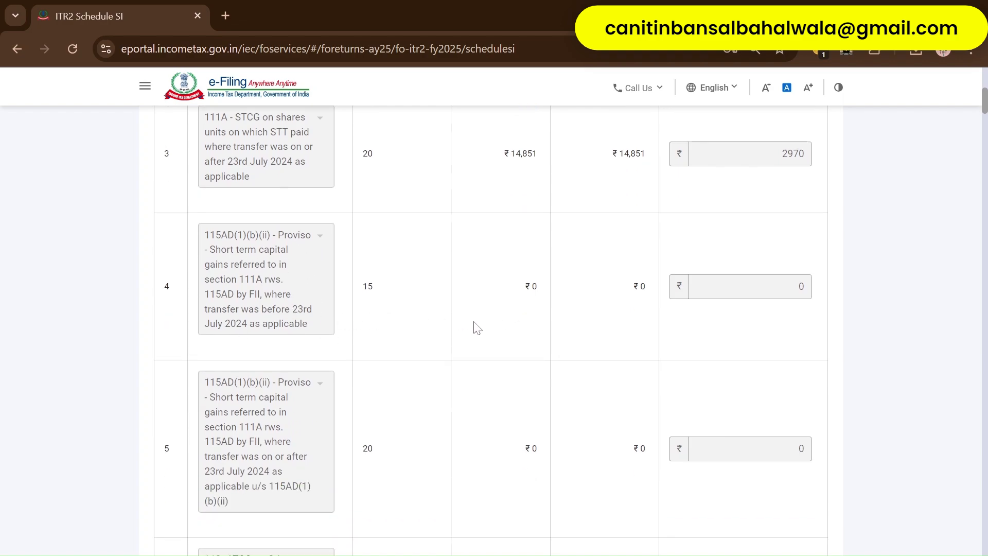
scroll(474, 325, "down", 15)
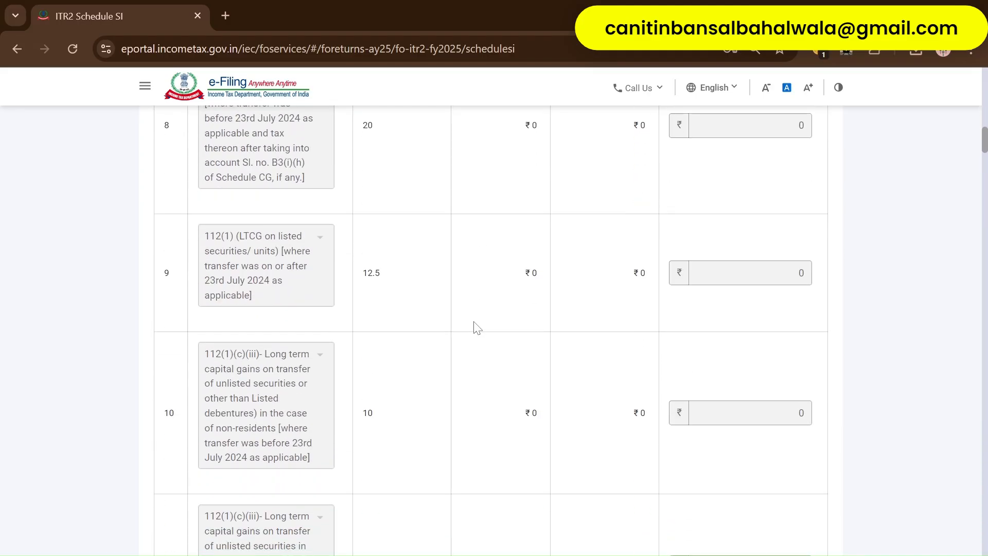
scroll(474, 325, "down", 20)
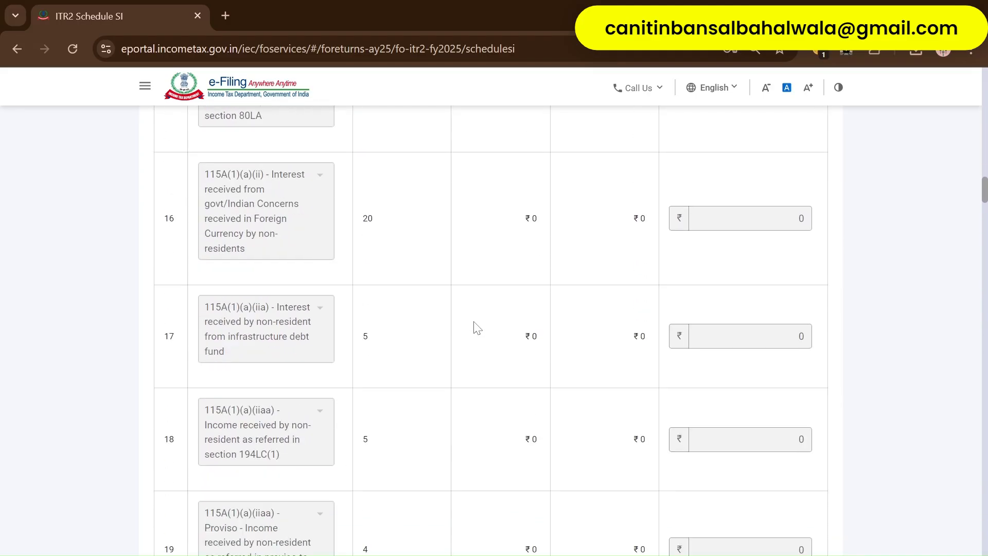
scroll(477, 327, "down", 20)
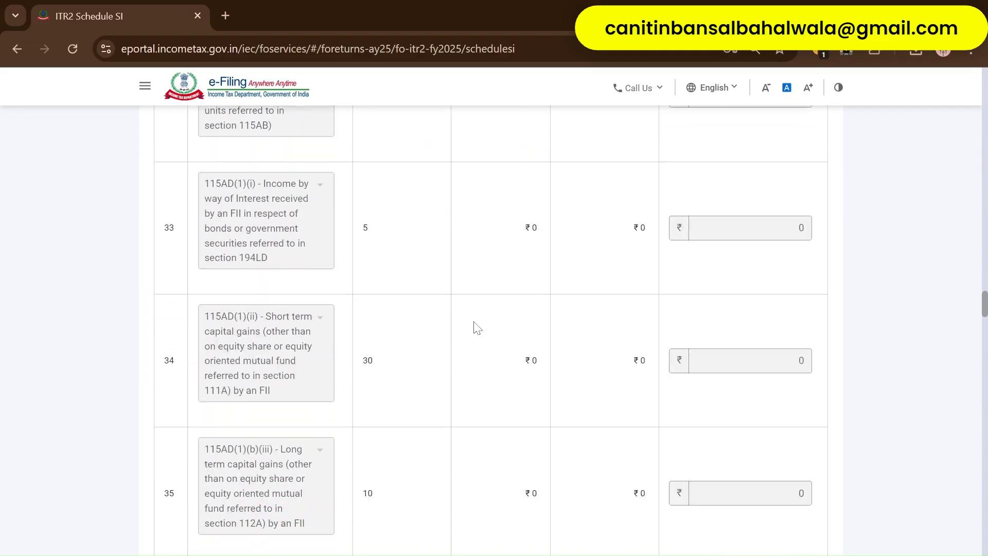
scroll(477, 327, "down", 20)
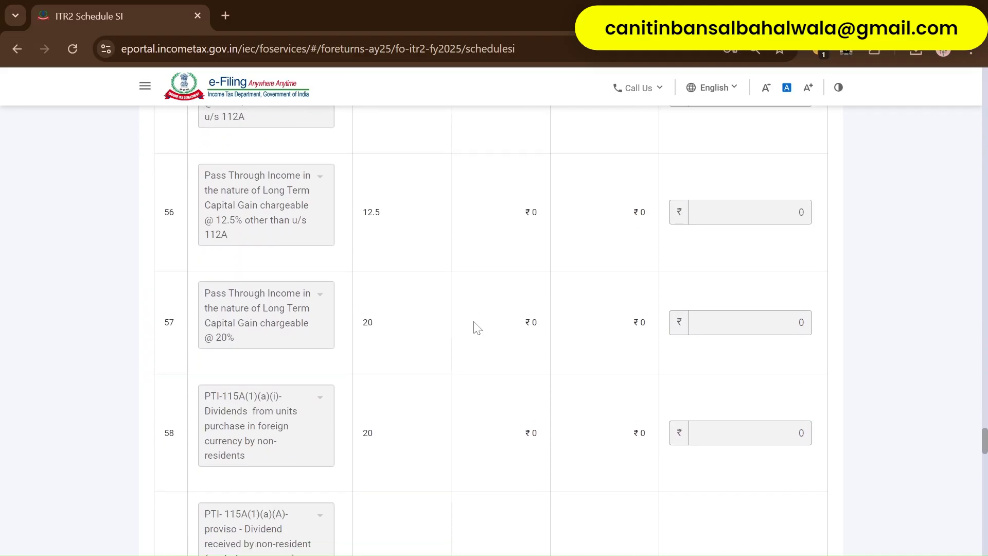
scroll(477, 327, "down", 20)
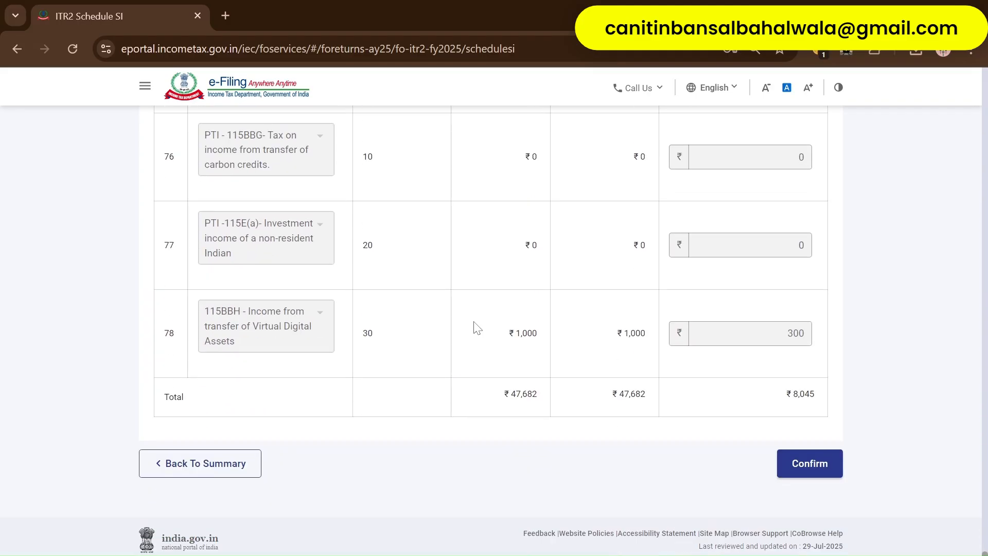
scroll(477, 327, "down", 1)
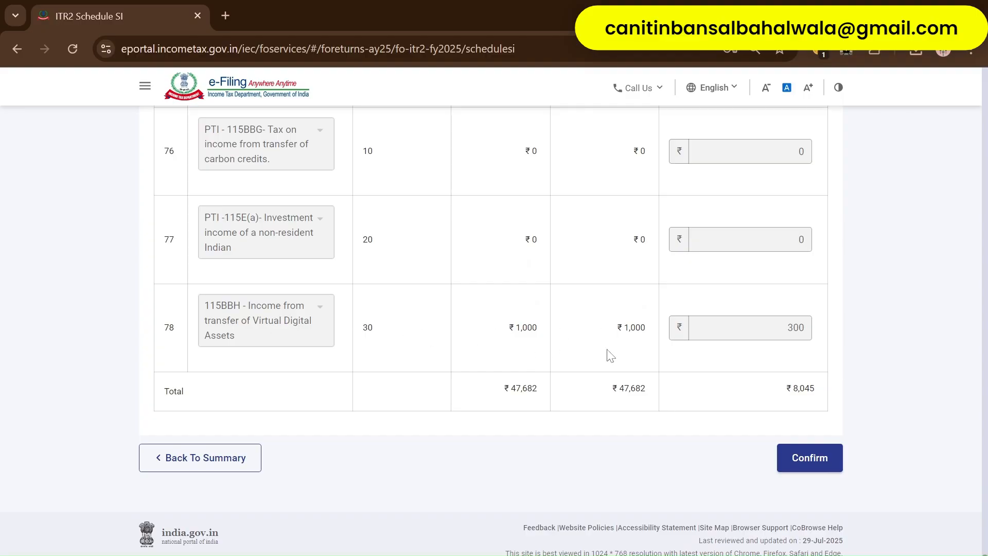
scroll(611, 355, "up", 20)
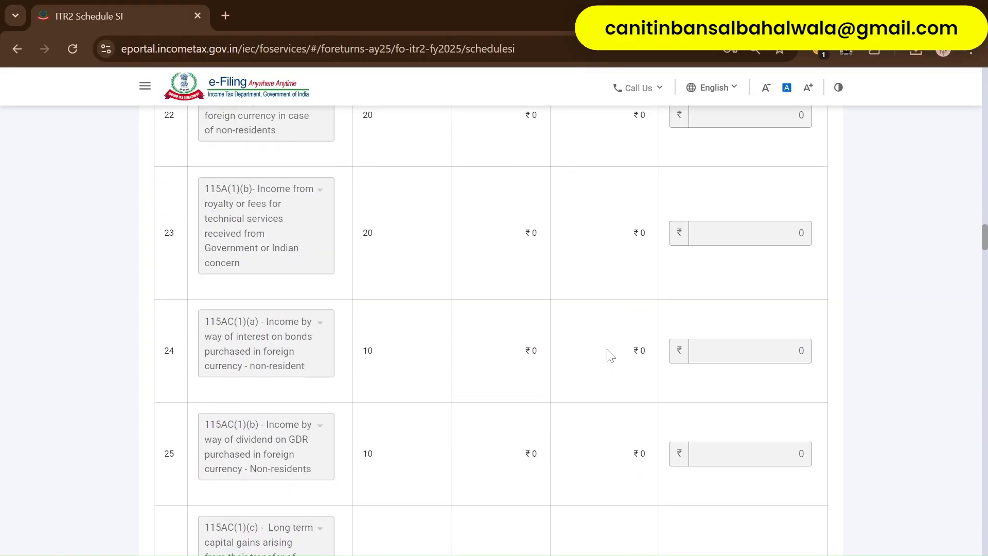
scroll(611, 355, "up", 20)
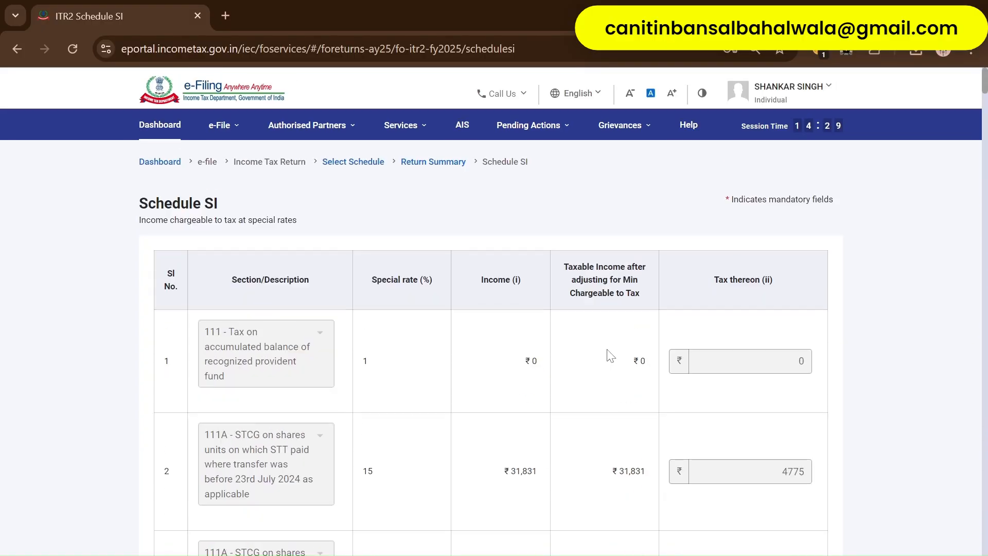
scroll(610, 355, "down", 5)
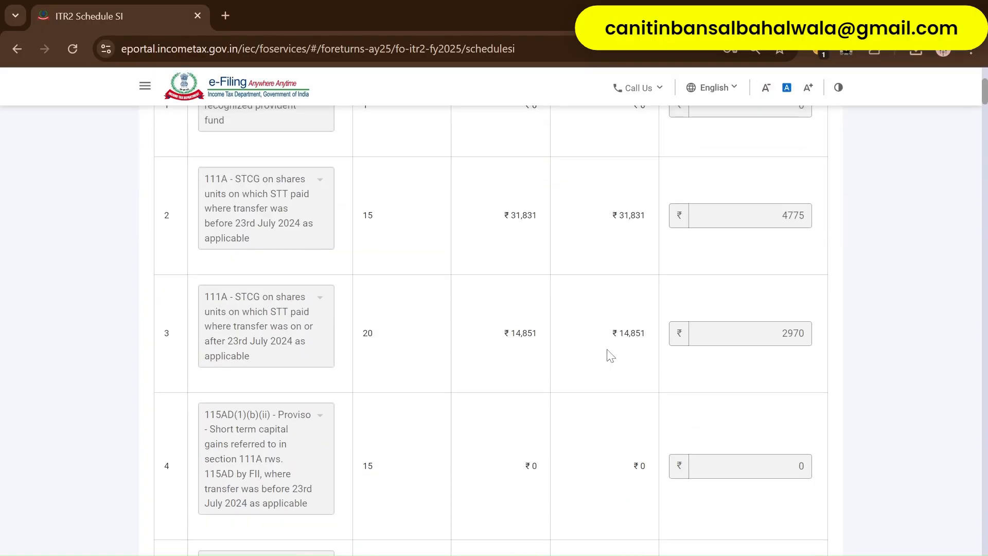
scroll(611, 355, "down", 2)
scroll(611, 355, "up", 2)
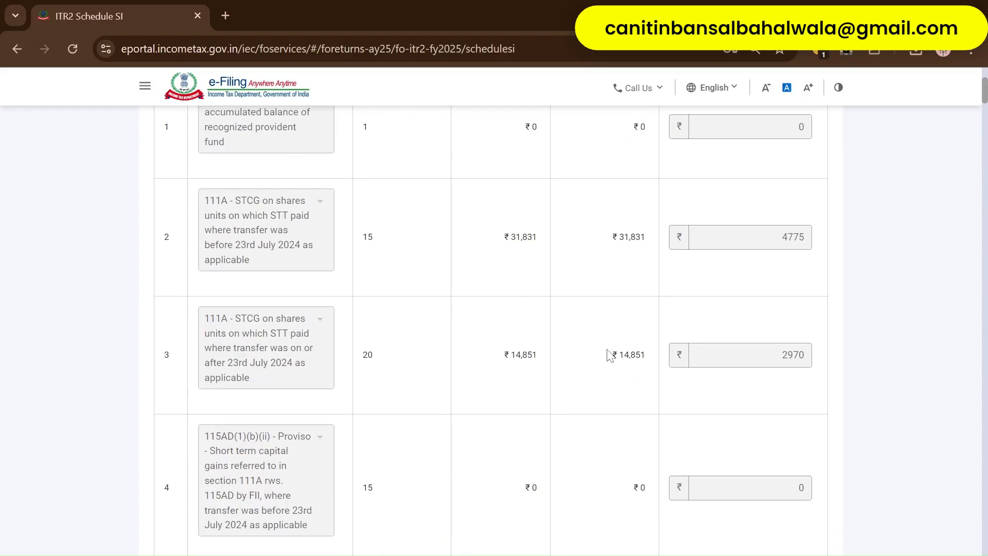
scroll(610, 355, "up", 1)
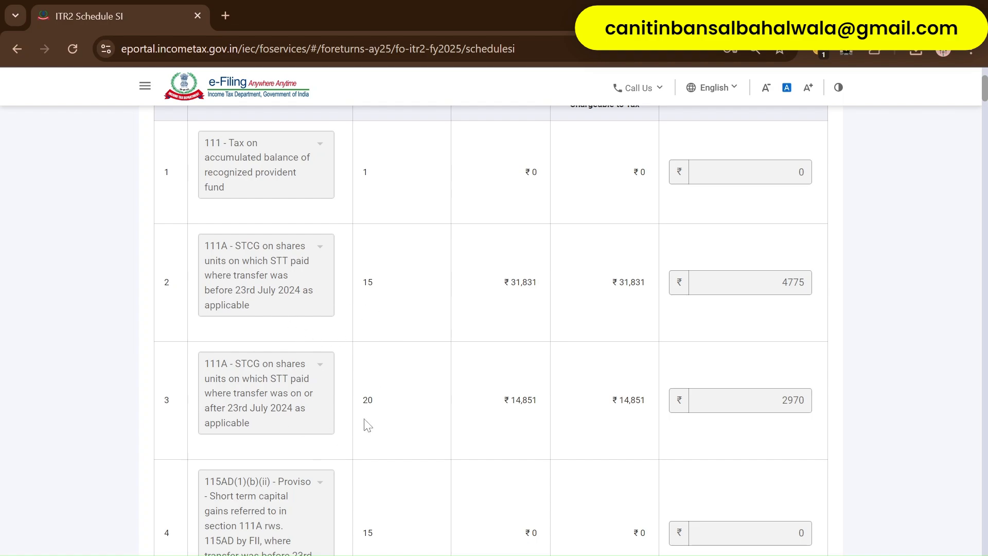
scroll(367, 424, "down", 20)
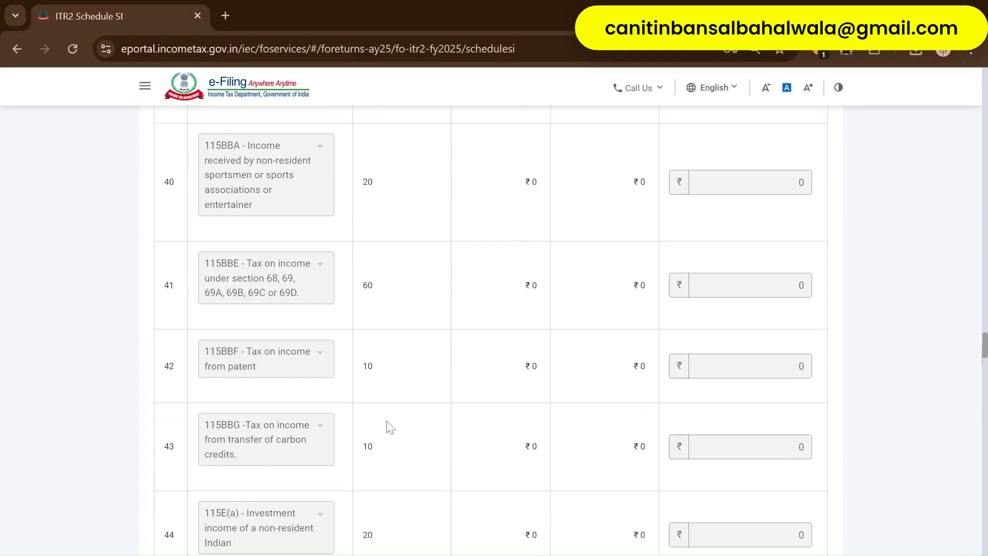
scroll(390, 427, "down", 20)
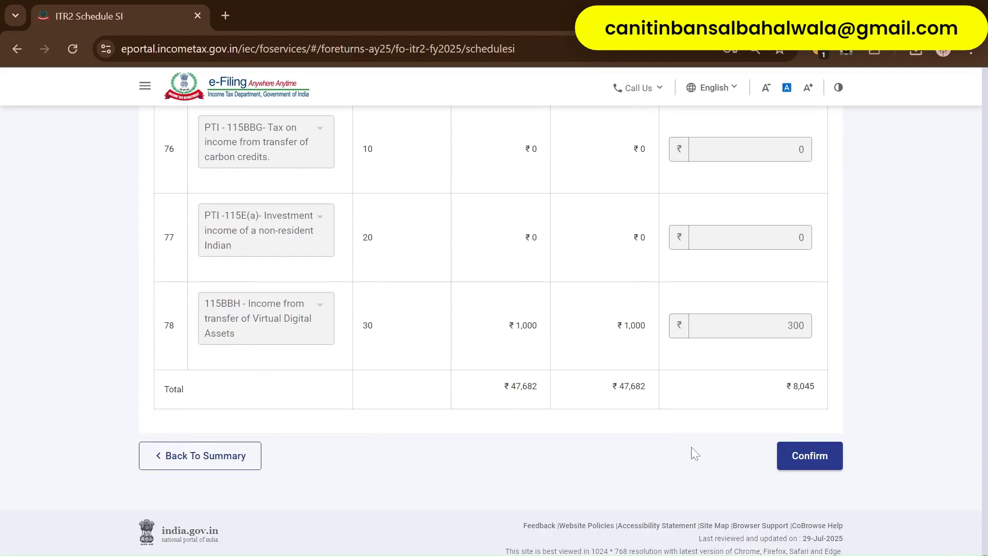
left_click(805, 456)
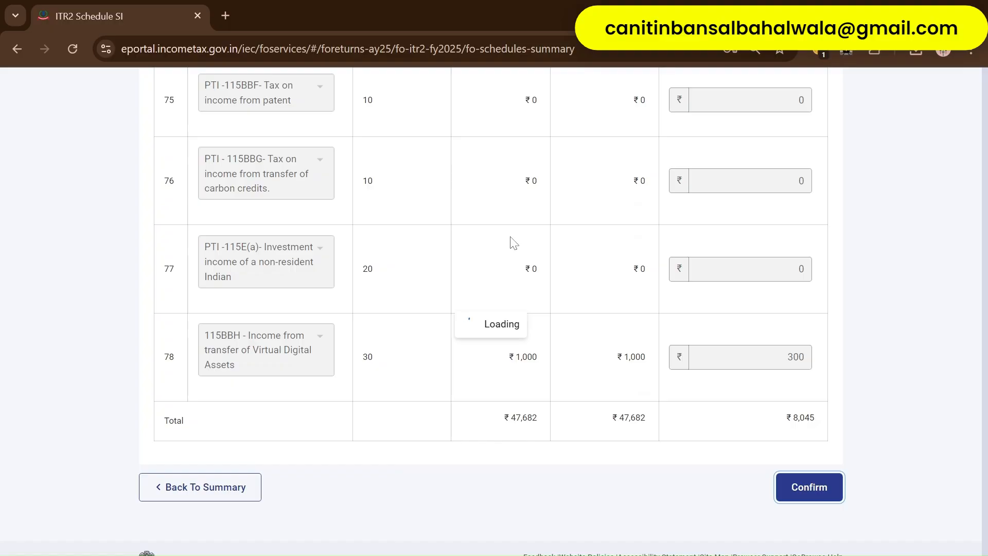
scroll(503, 345, "up", 6)
scroll(505, 347, "down", 1)
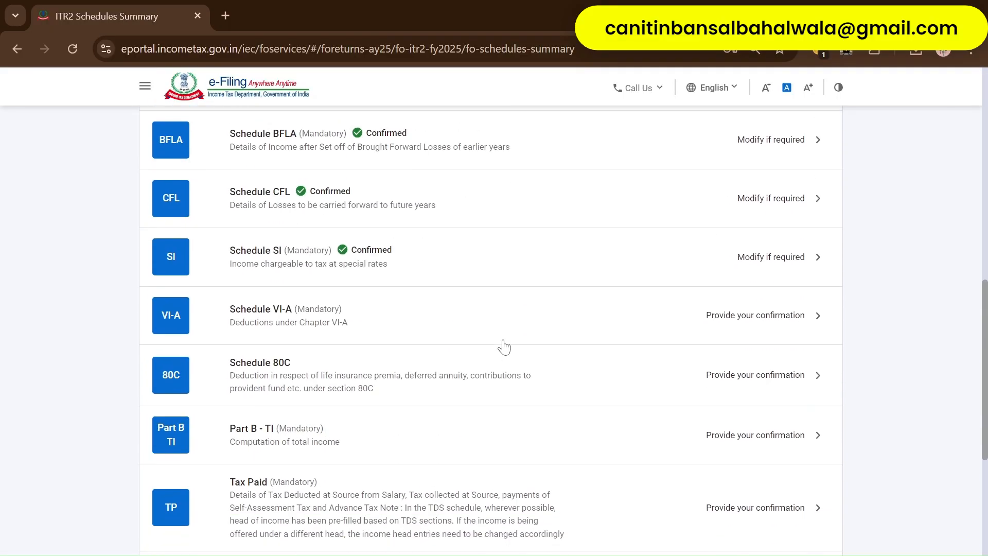
- Open Schedule VI-A, expand Part B, and view the 80C form without saving
left_click(423, 311)
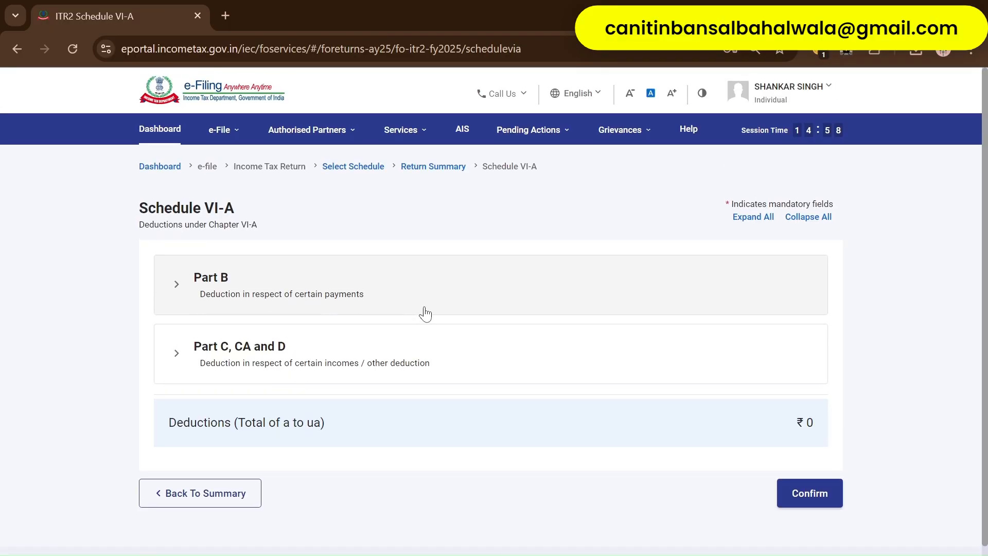
left_click(490, 285)
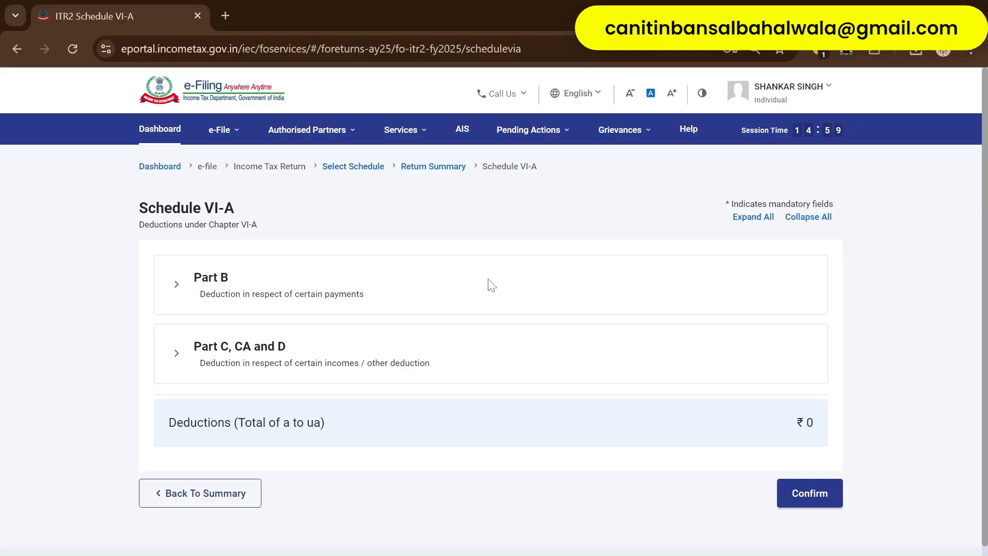
scroll(493, 388, "down", 2)
scroll(493, 387, "down", 1)
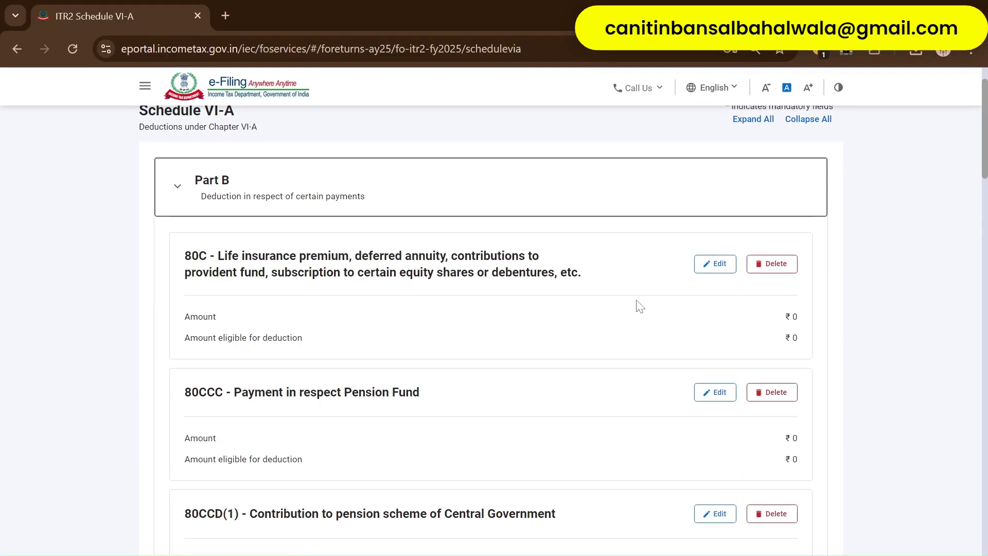
left_click(715, 264)
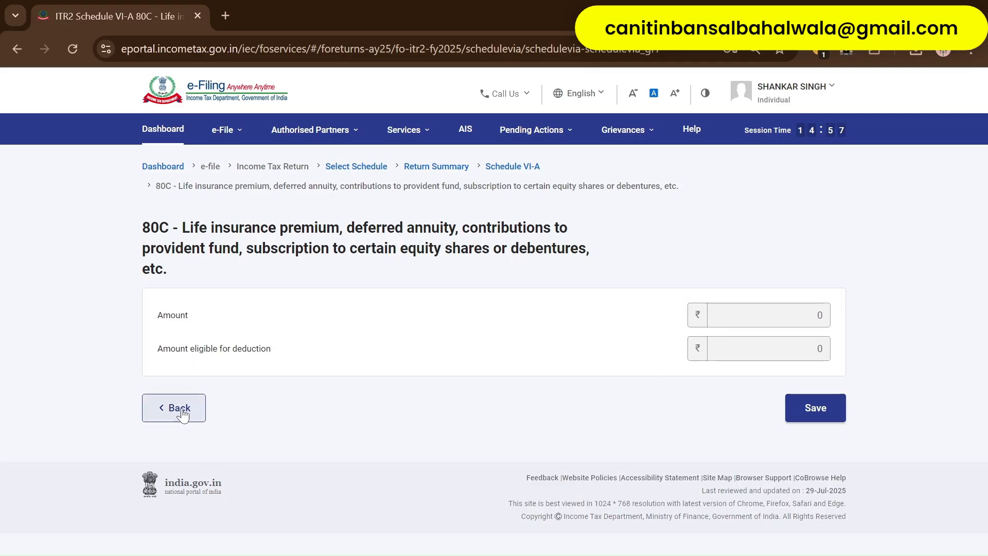
left_click(165, 422)
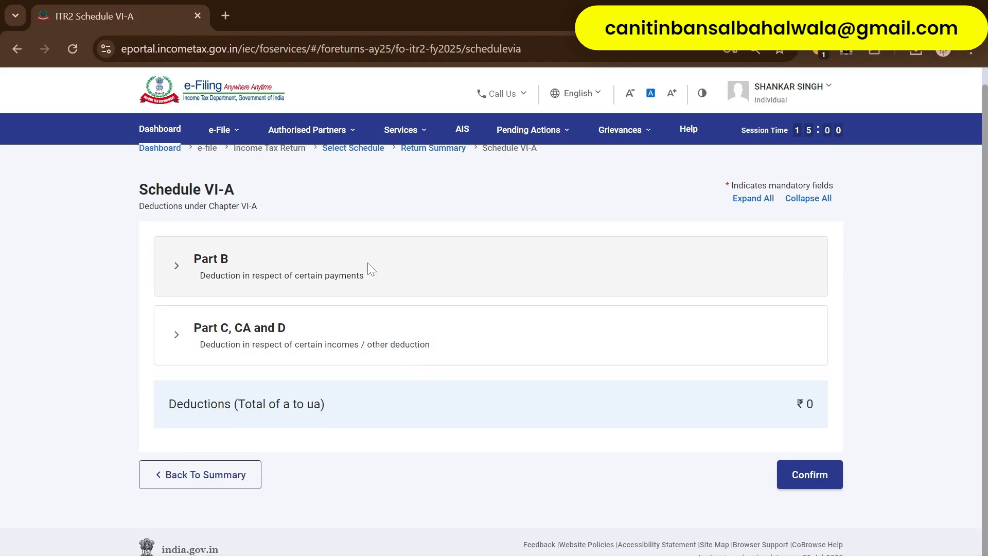
- Inspect the 80C entry again, then expand the Part C, CA and D deductions
left_click(369, 269)
scroll(564, 303, "down", 2)
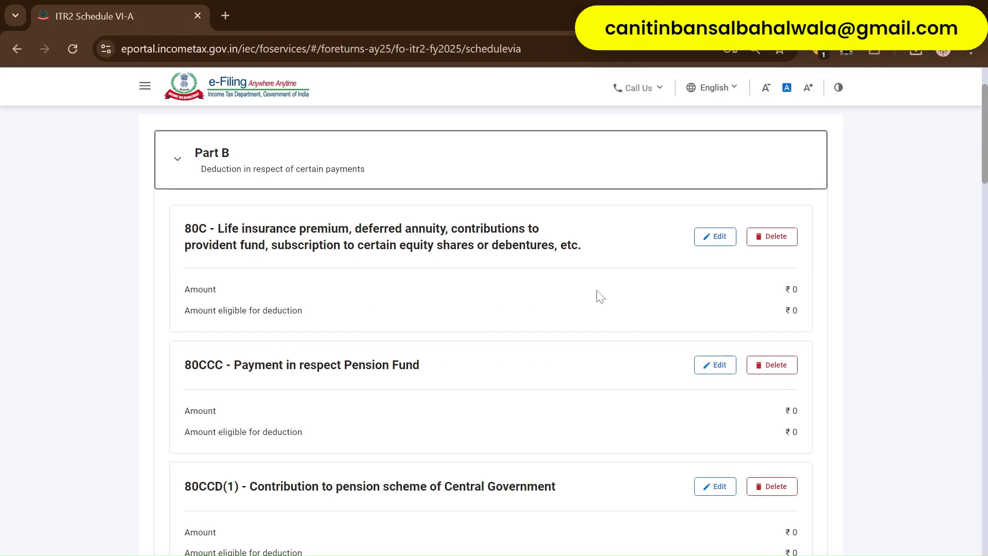
left_click(713, 191)
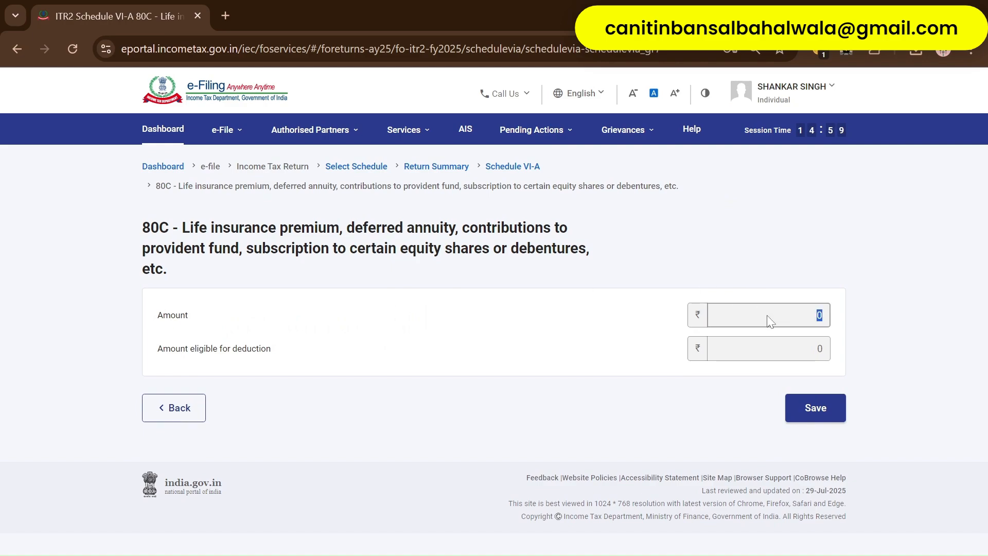
left_click(175, 412)
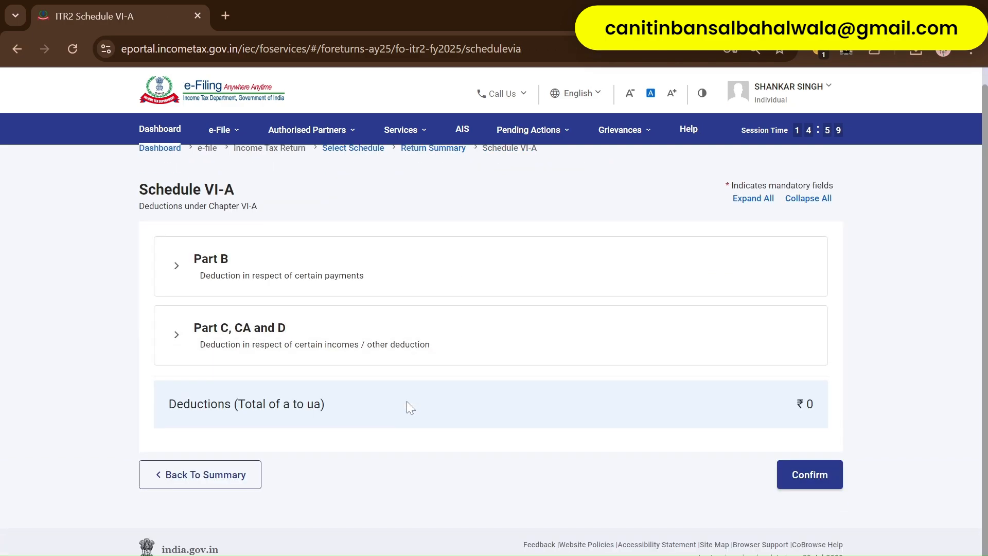
left_click(387, 335)
scroll(463, 384, "down", 14)
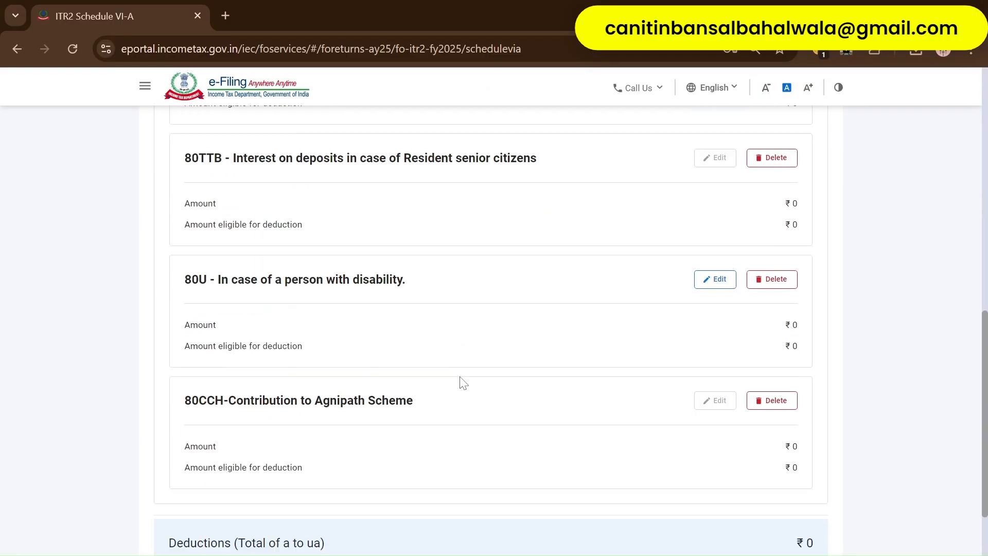
scroll(459, 383, "up", 15)
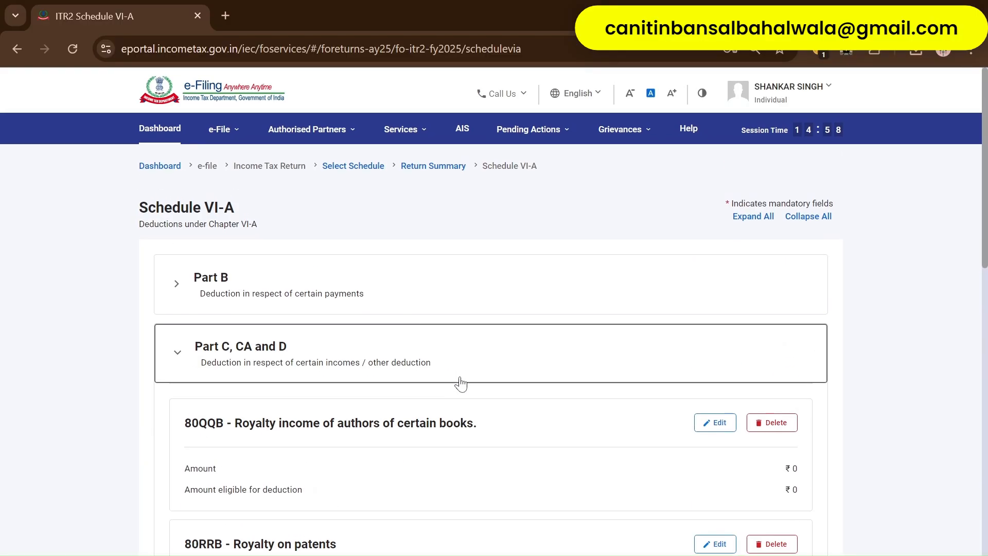
- Re-expand Part B and check the ₹0 80C deduction without changes
left_click(388, 300)
scroll(430, 410, "down", 5)
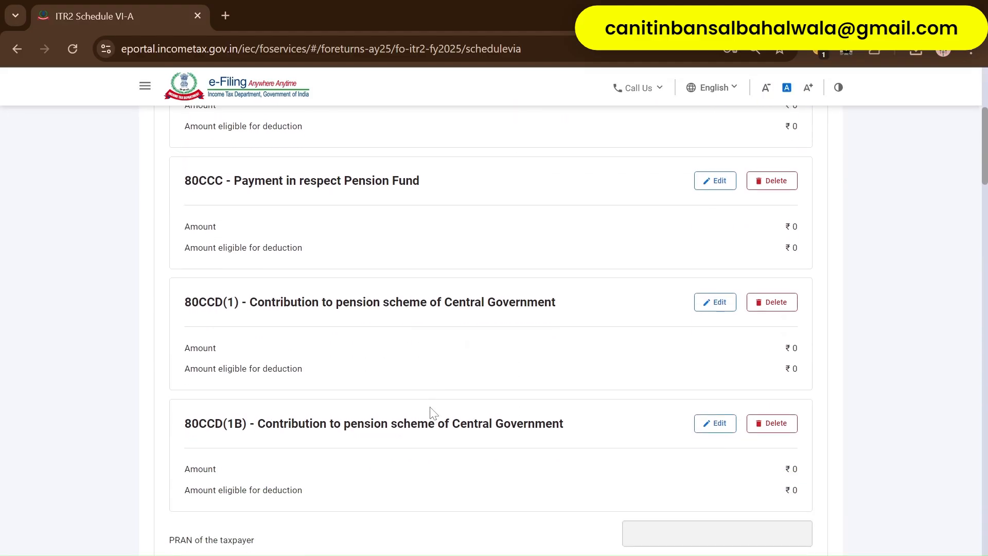
scroll(635, 312, "down", 3)
scroll(635, 311, "down", 10)
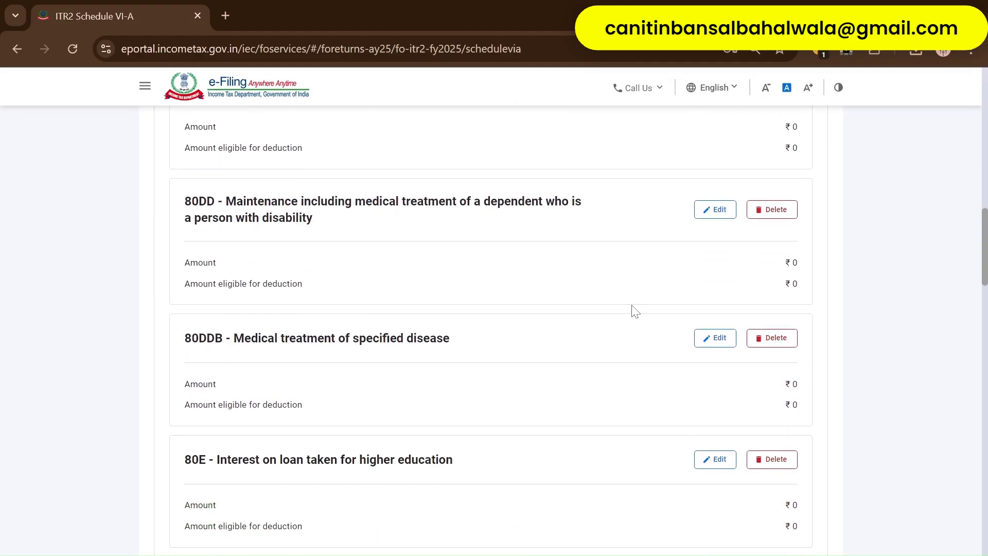
scroll(635, 312, "up", 17)
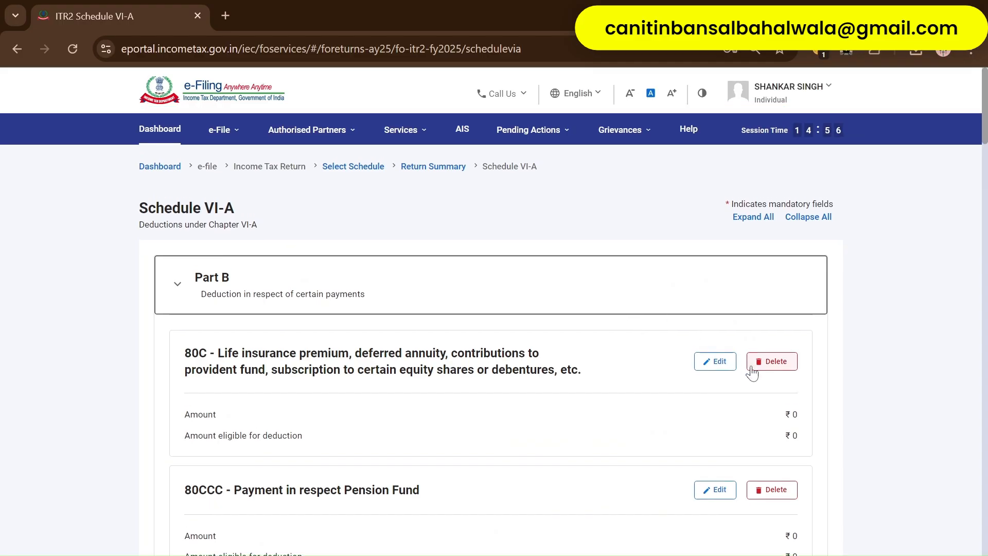
left_click(716, 366)
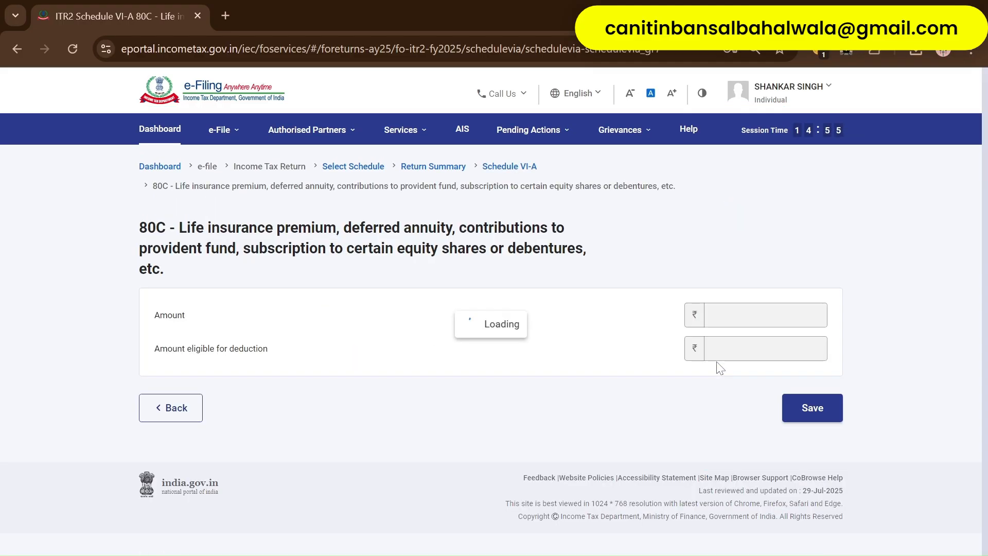
left_click(194, 411)
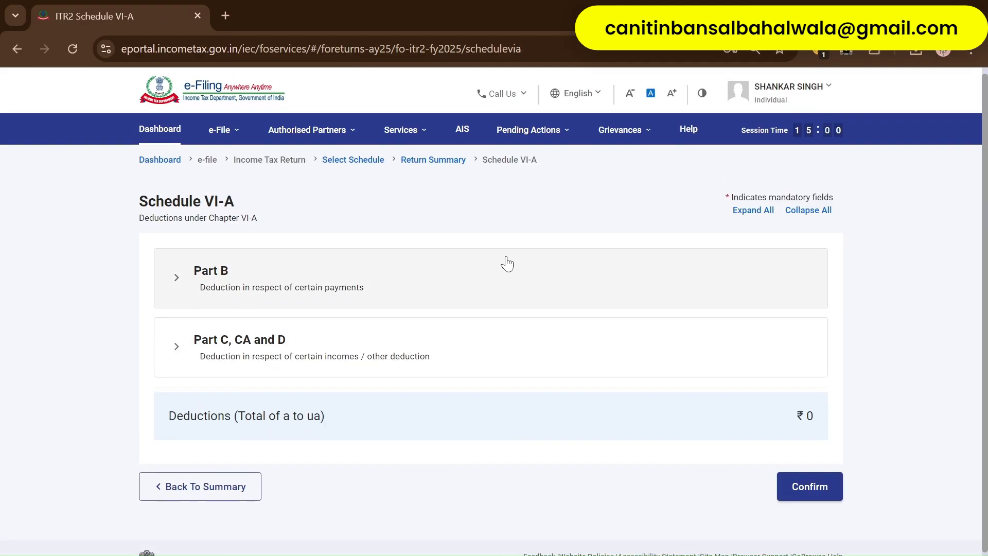
- Check the ₹0 80CCC pension deduction, then review Part C, CA and D to the bottom
left_click(505, 262)
scroll(599, 422, "down", 5)
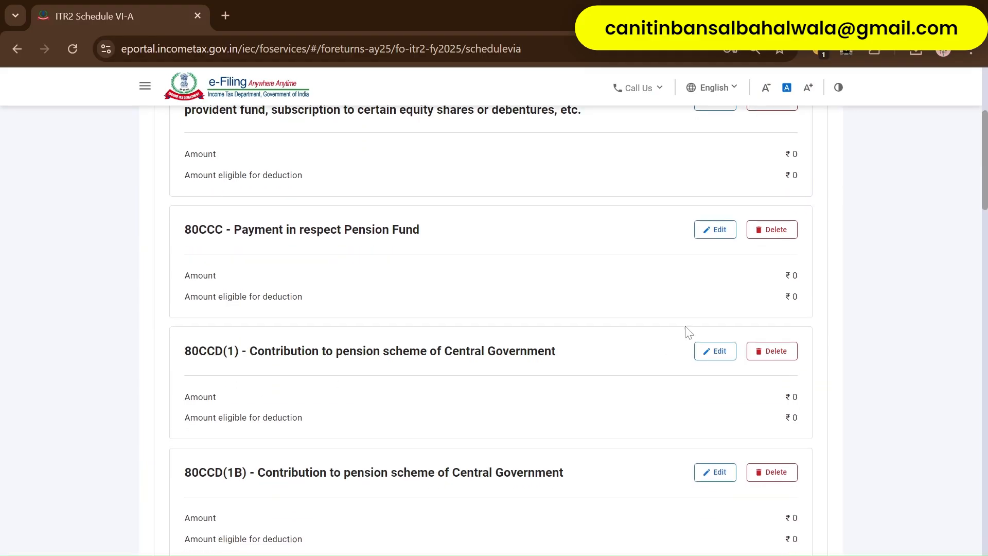
left_click(716, 231)
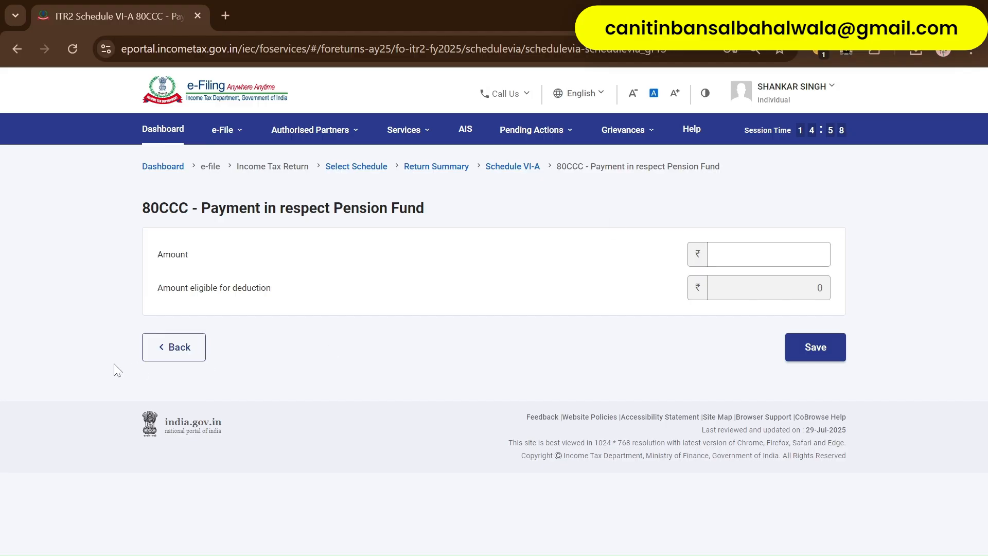
left_click(198, 344)
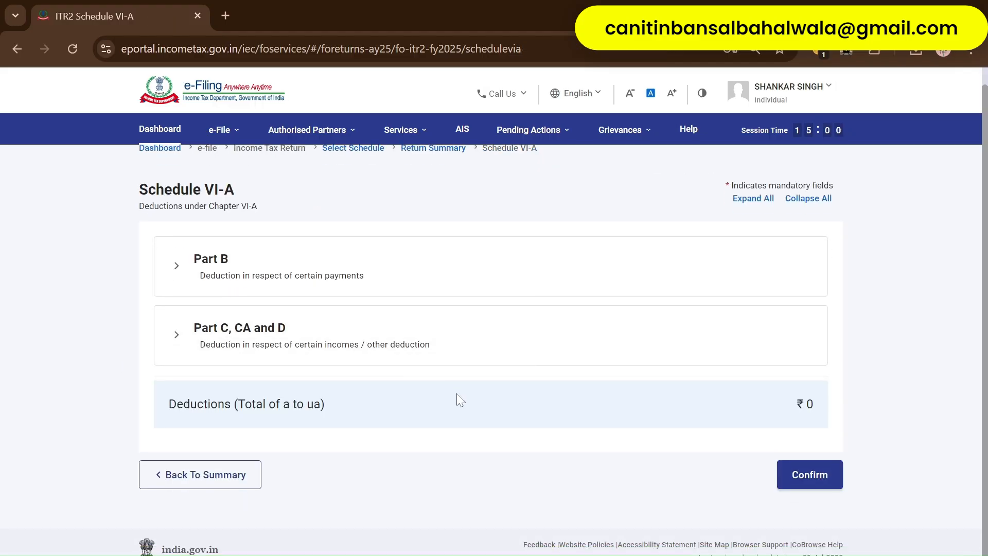
left_click(382, 328)
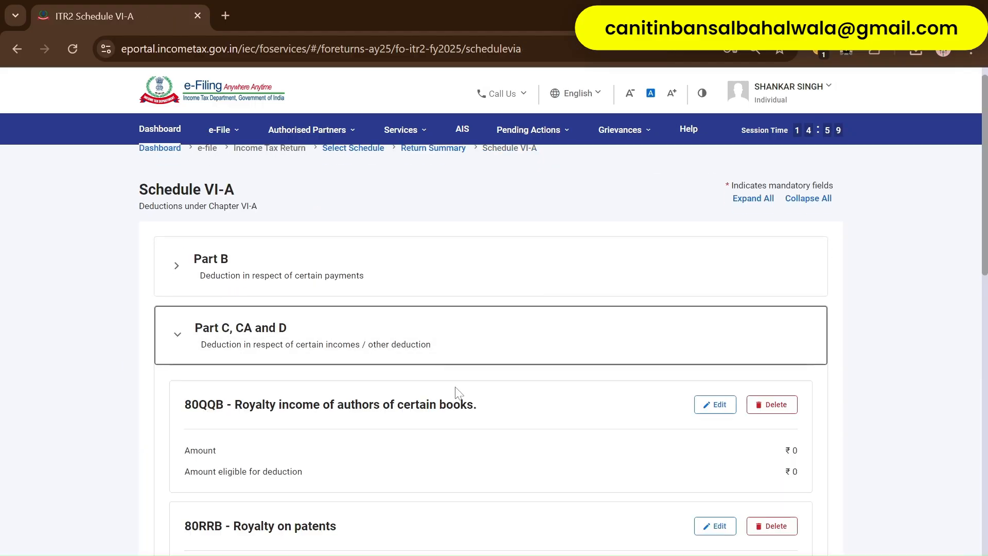
scroll(477, 426, "down", 5)
scroll(480, 428, "down", 8)
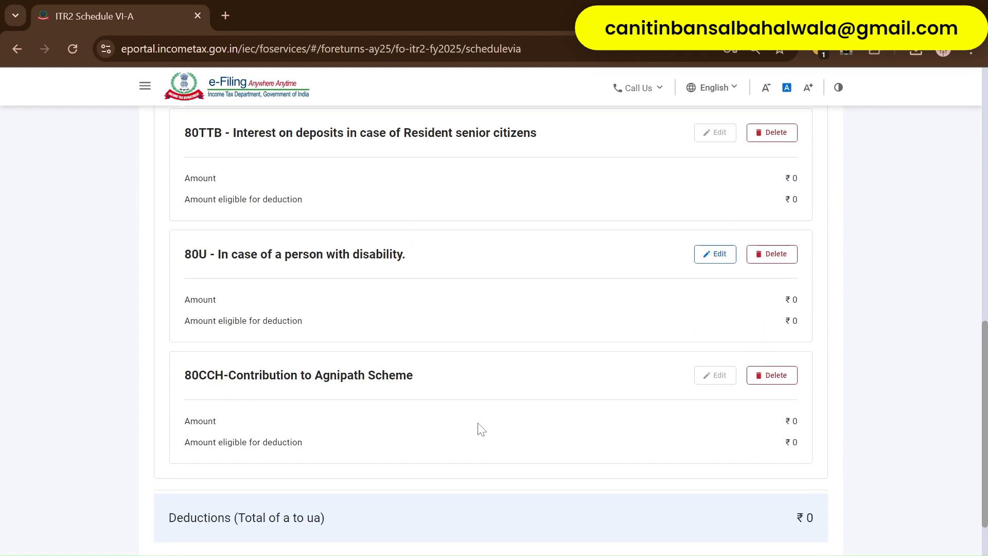
scroll(481, 428, "down", 3)
- Return to the schedules summary and open Schedule 80C
left_click(242, 461)
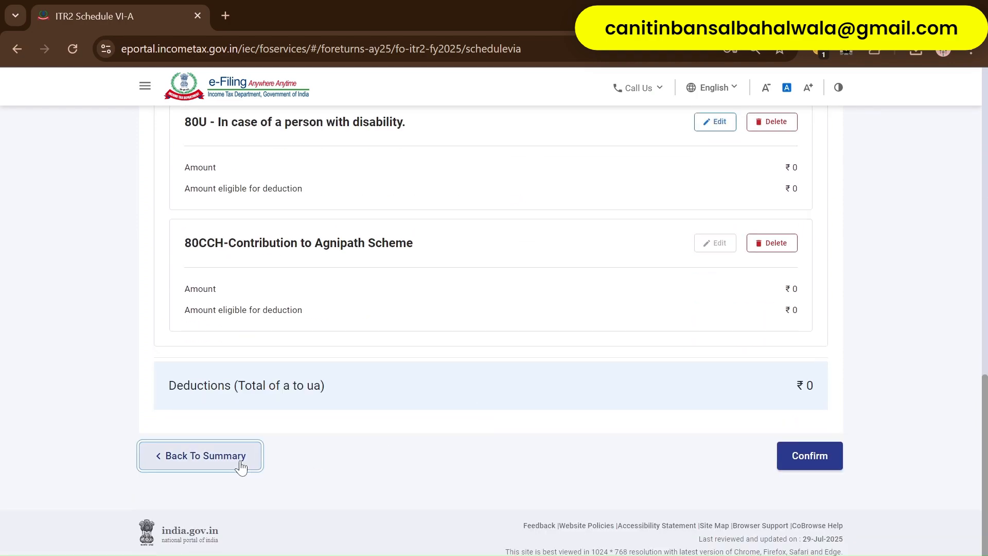
scroll(471, 436, "down", 3)
scroll(473, 438, "down", 10)
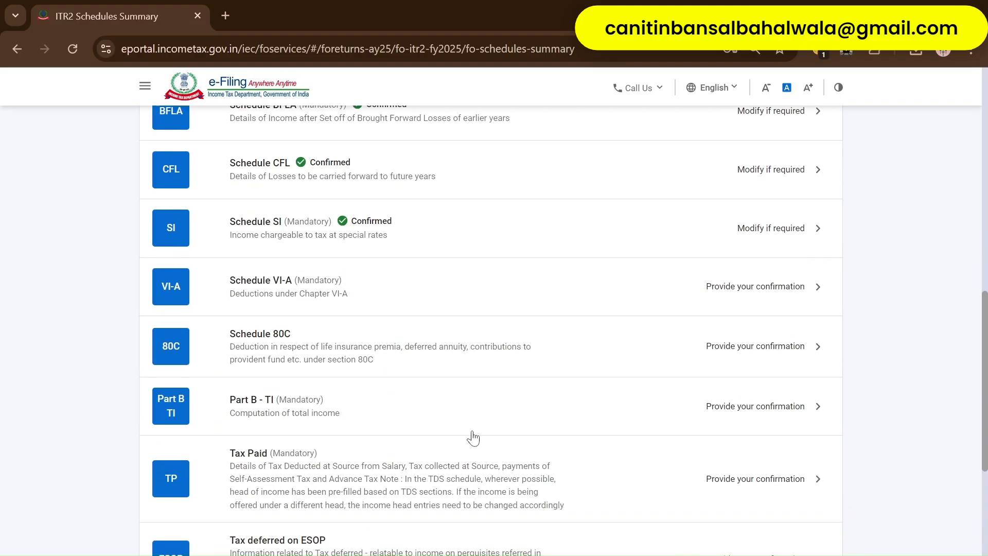
scroll(446, 295, "down", 1)
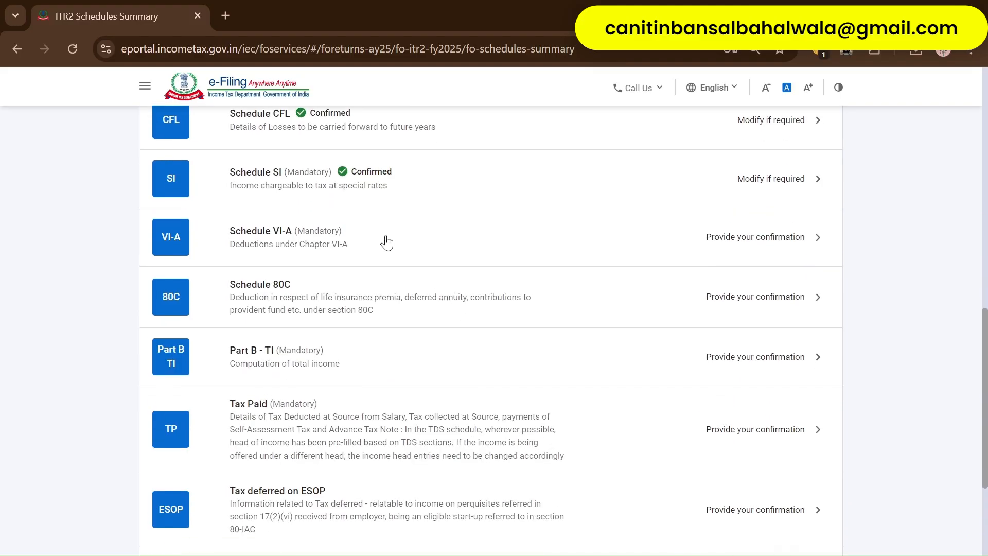
left_click(387, 302)
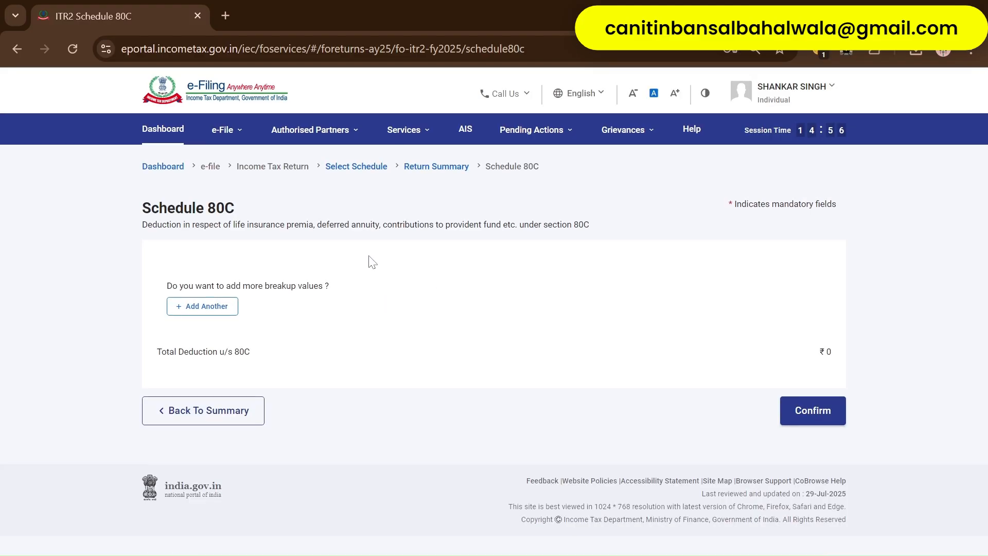
- Add a ₹15,000 breakup entry to Schedule 80C, plus an extra second row
left_click(214, 305)
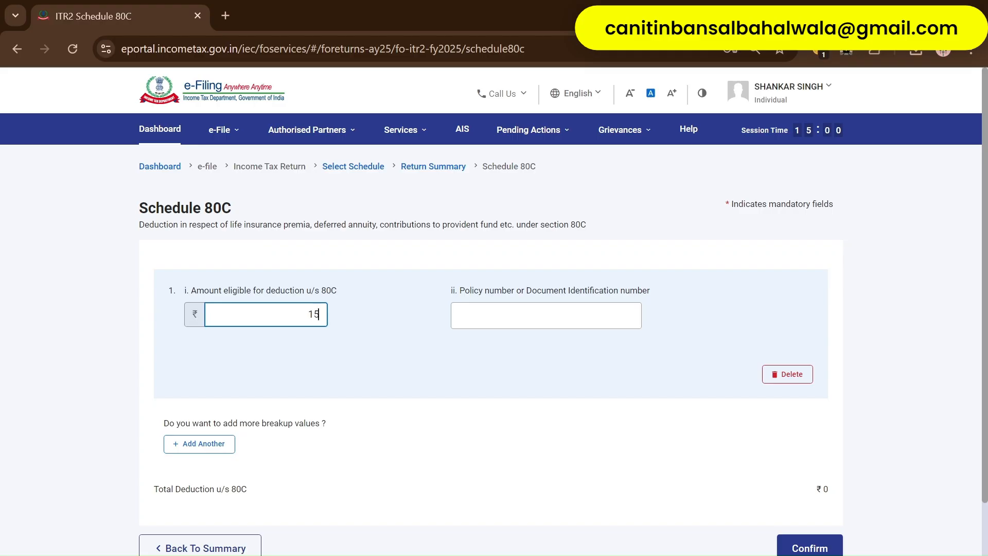
left_click(545, 315)
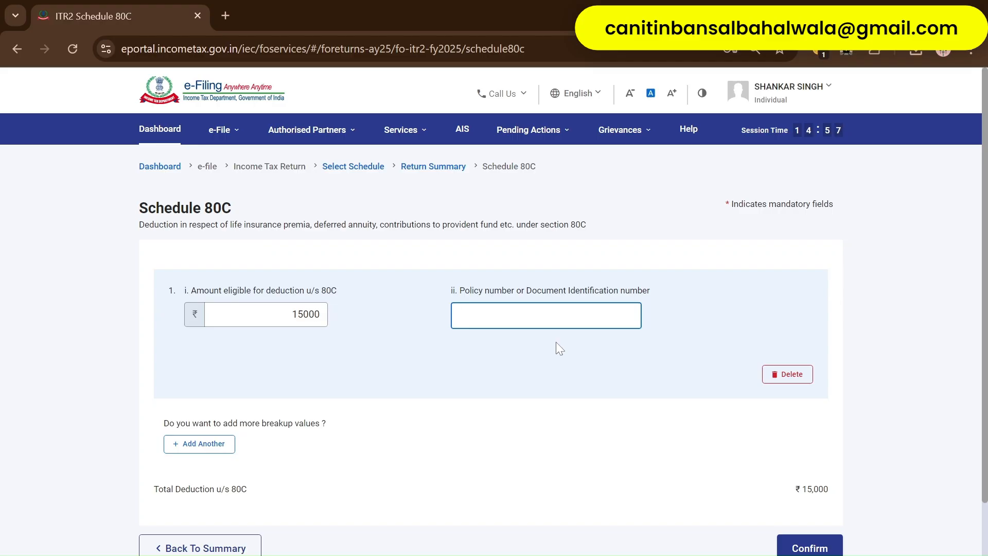
scroll(565, 337, "down", 2)
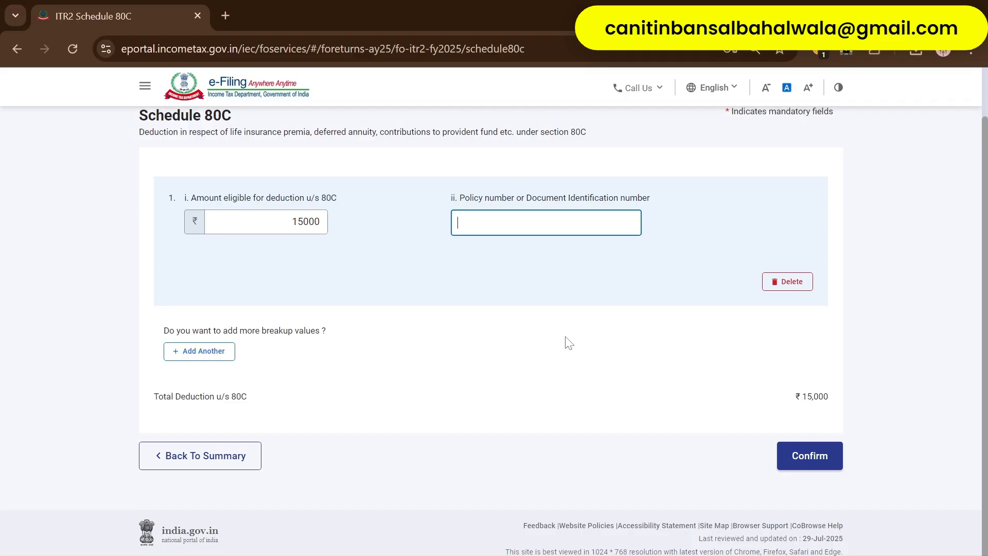
left_click(227, 354)
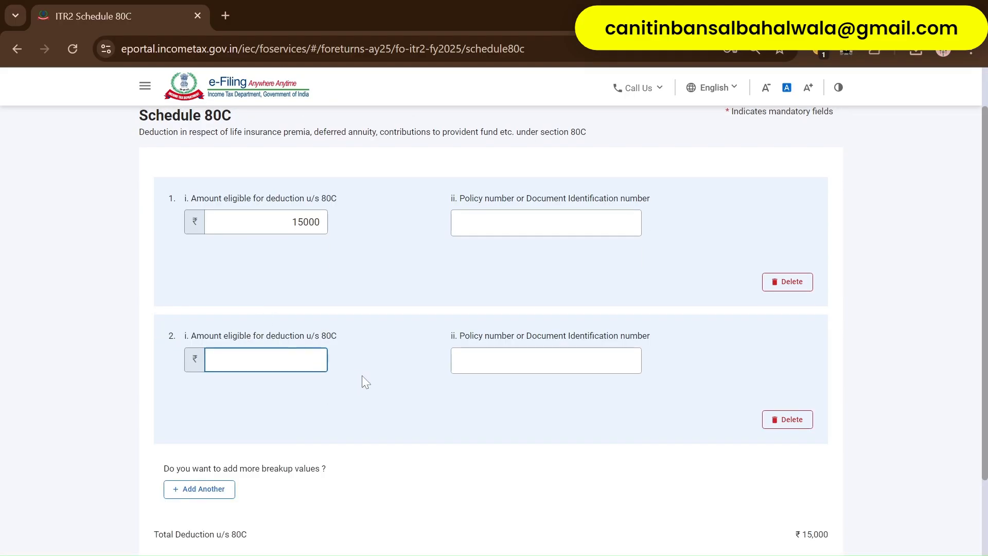
scroll(362, 378, "down", 3)
- Delete the empty second row, enter the policy number, and confirm Schedule 80C
left_click(809, 454)
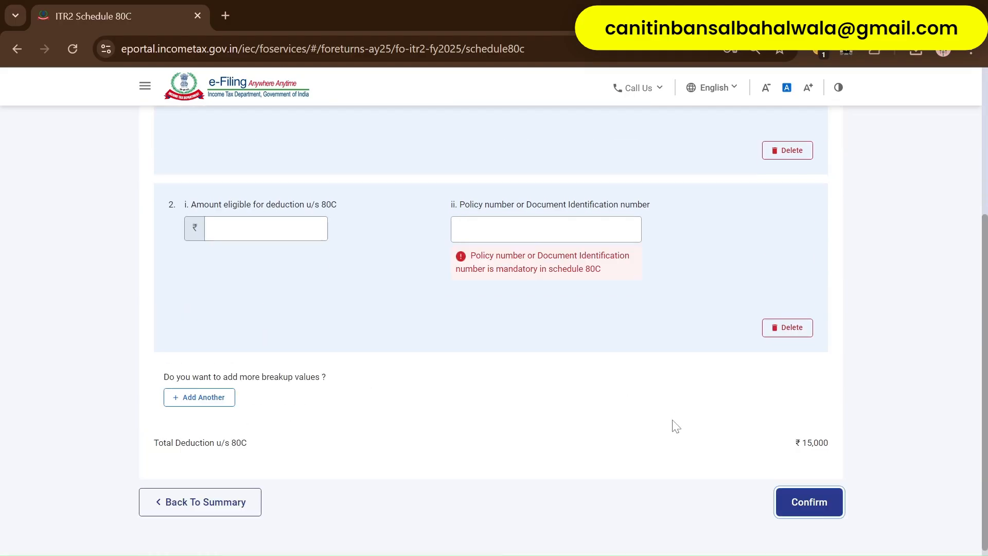
left_click(779, 331)
left_click(535, 363)
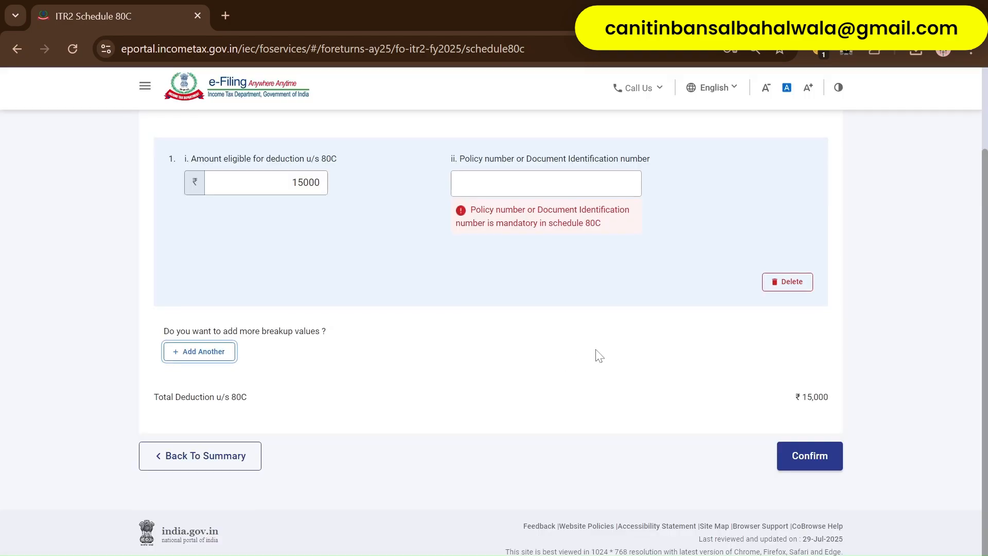
left_click(606, 191)
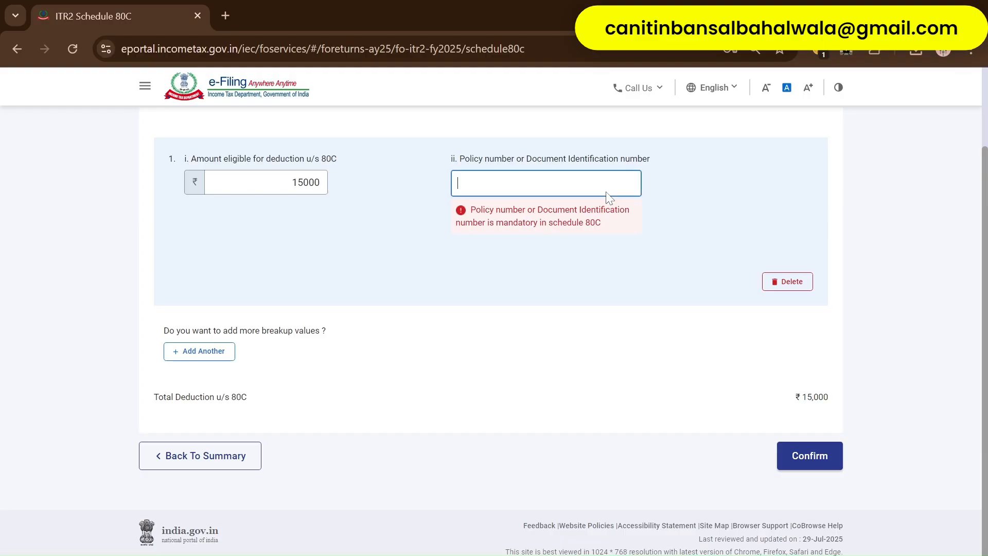
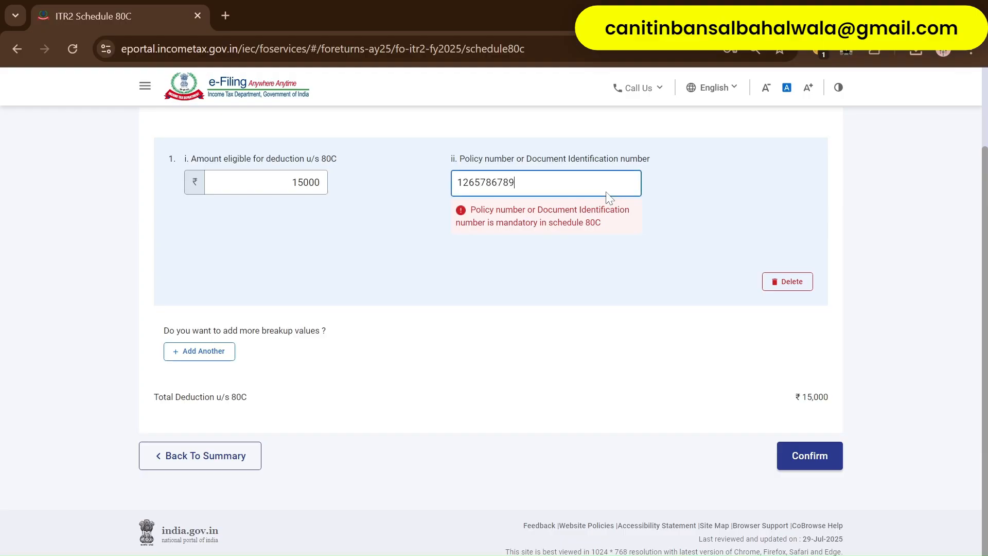
left_click(809, 455)
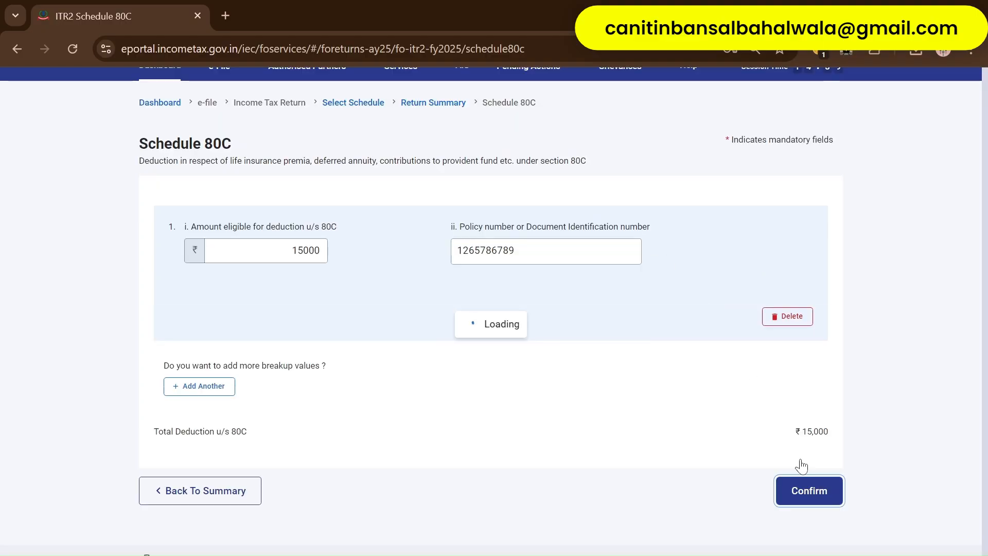
scroll(550, 384, "down", 10)
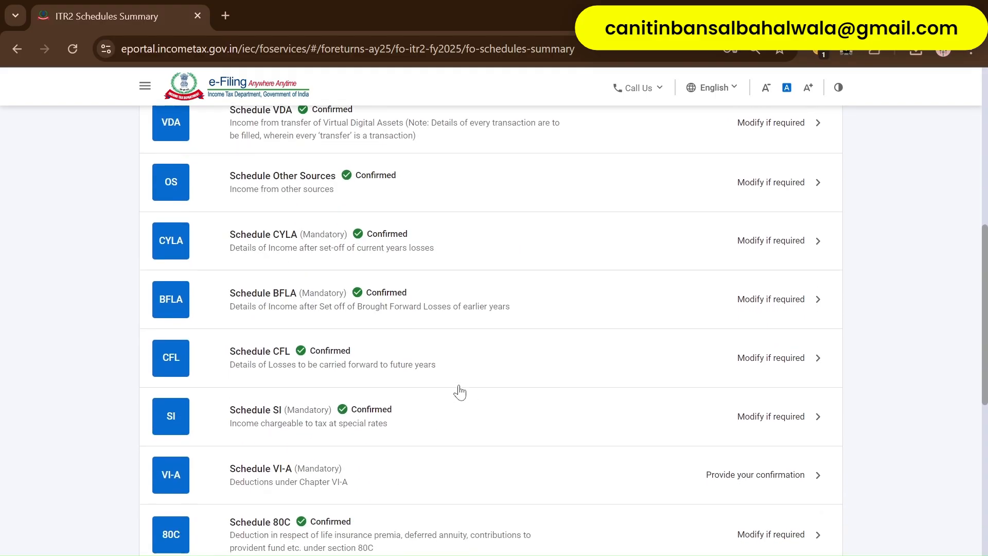
scroll(452, 397, "down", 2)
- Review the ₹15,000 Part B deductions in Schedule VI-A and confirm it
left_click(379, 209)
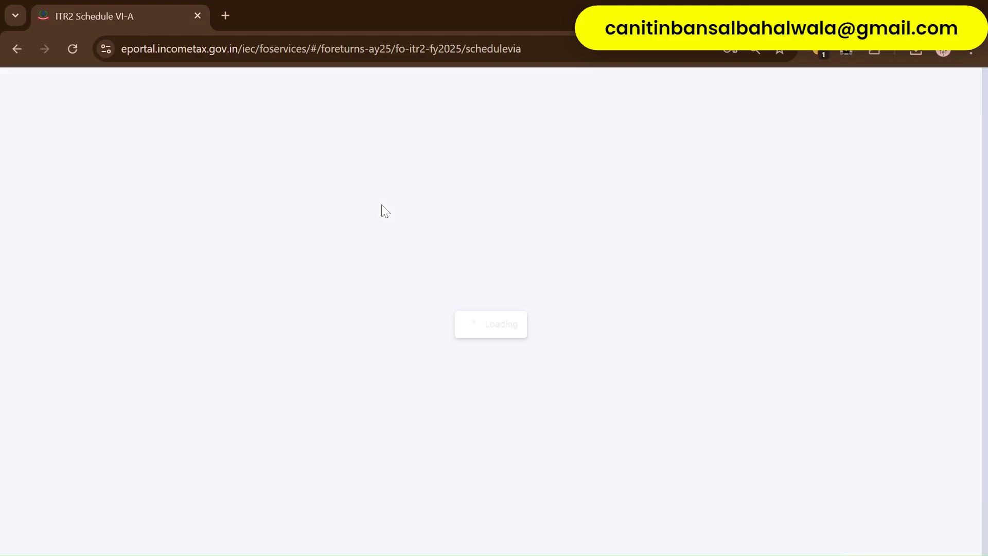
left_click(452, 284)
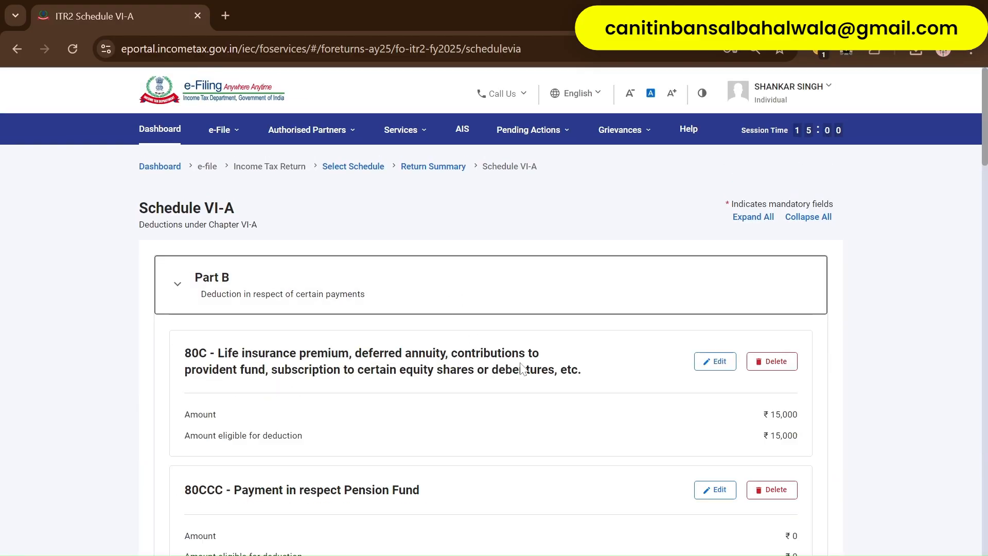
scroll(552, 424, "down", 4)
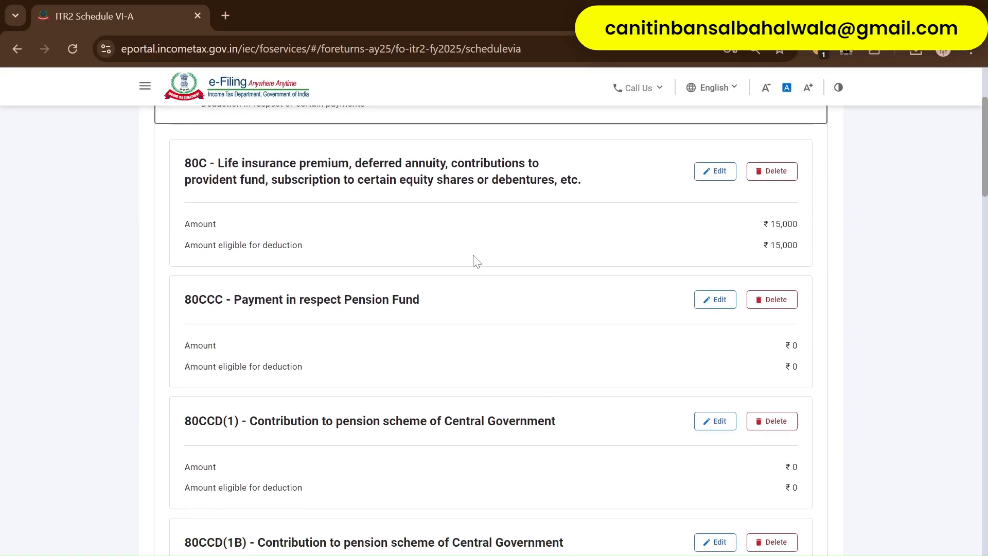
scroll(445, 407, "down", 20)
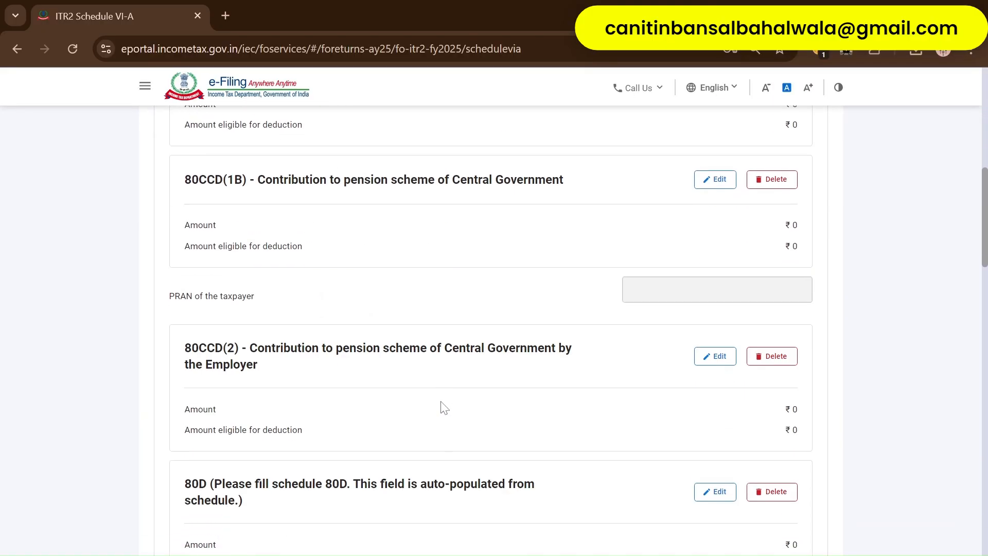
scroll(445, 407, "down", 20)
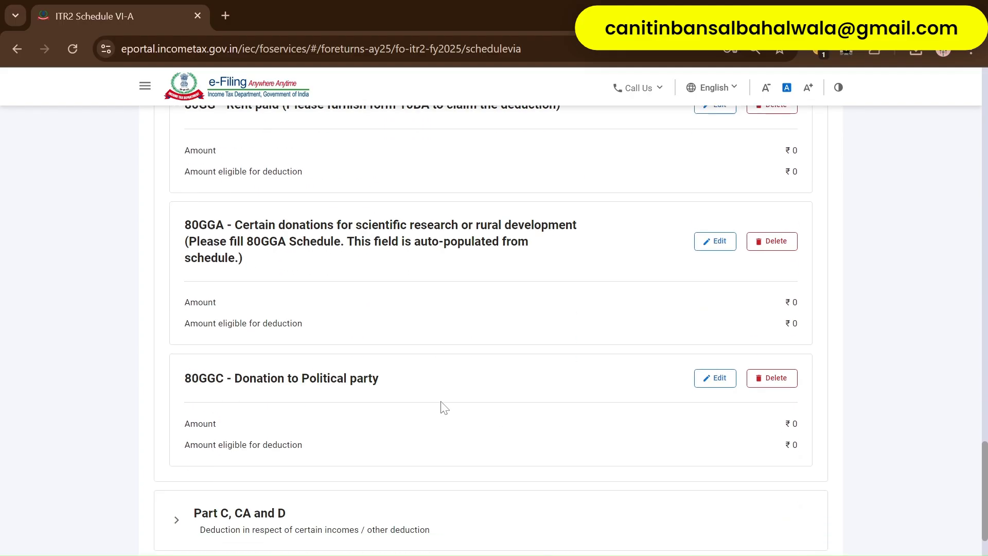
left_click(832, 456)
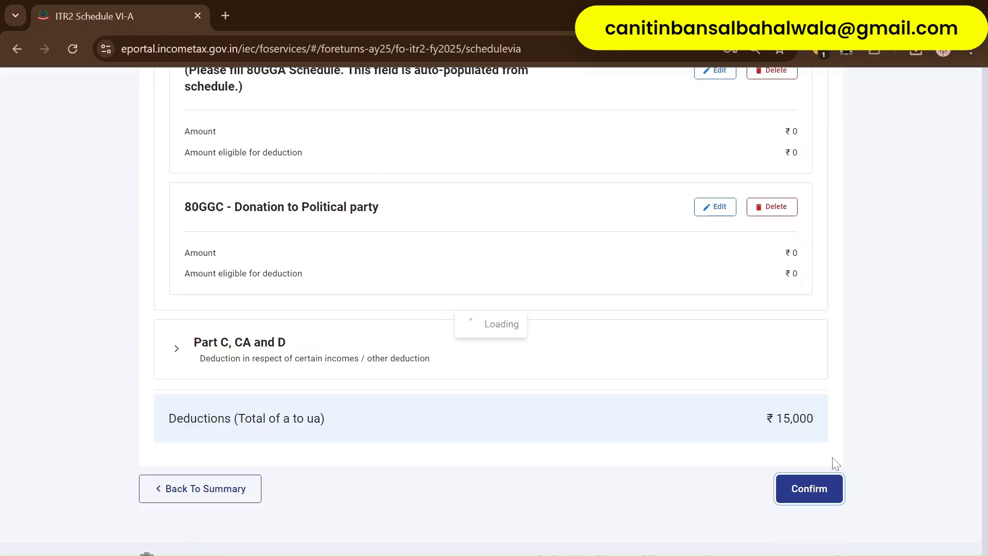
scroll(543, 407, "up", 7)
scroll(544, 407, "down", 5)
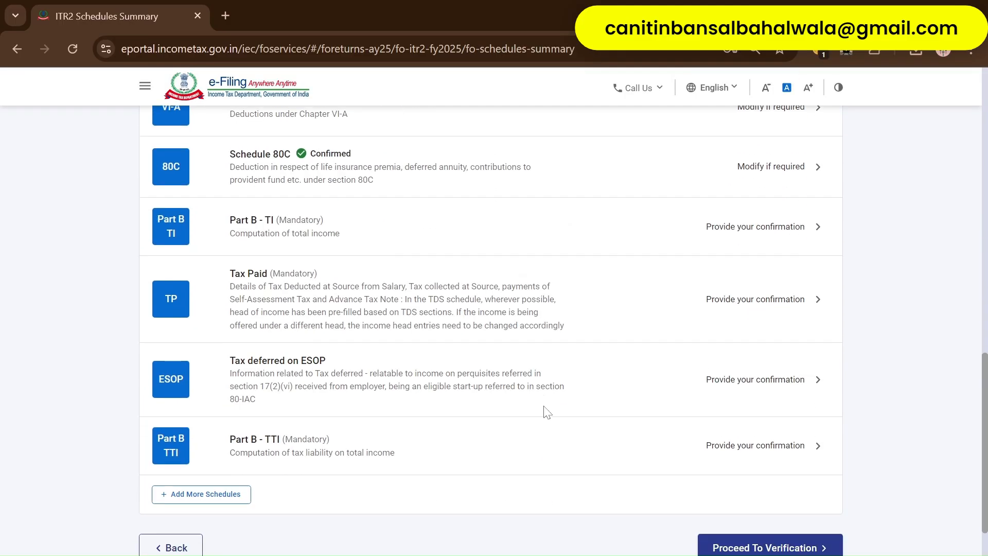
- Confirm Part B - TI showing total income of ₹10,83,500
left_click(419, 203)
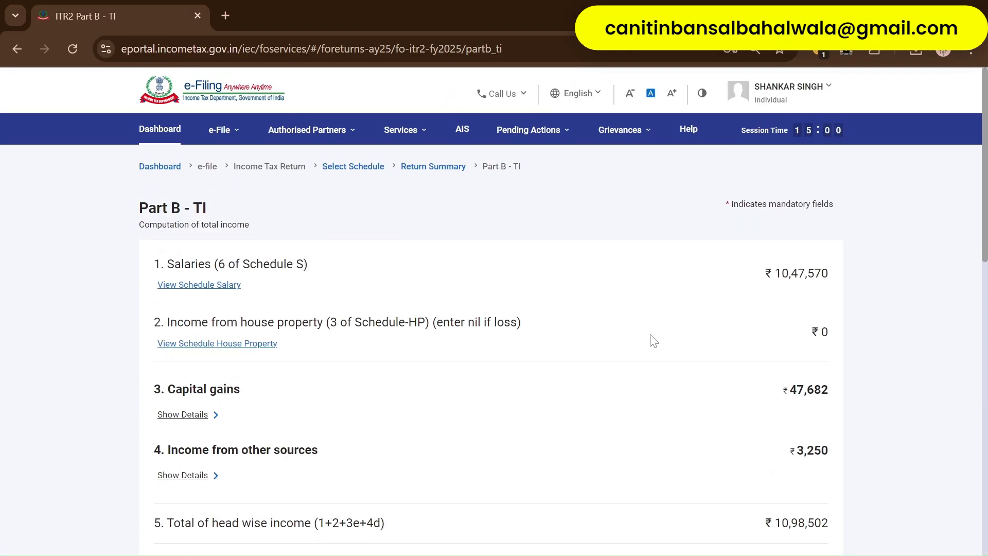
scroll(651, 338, "down", 4)
scroll(653, 340, "down", 12)
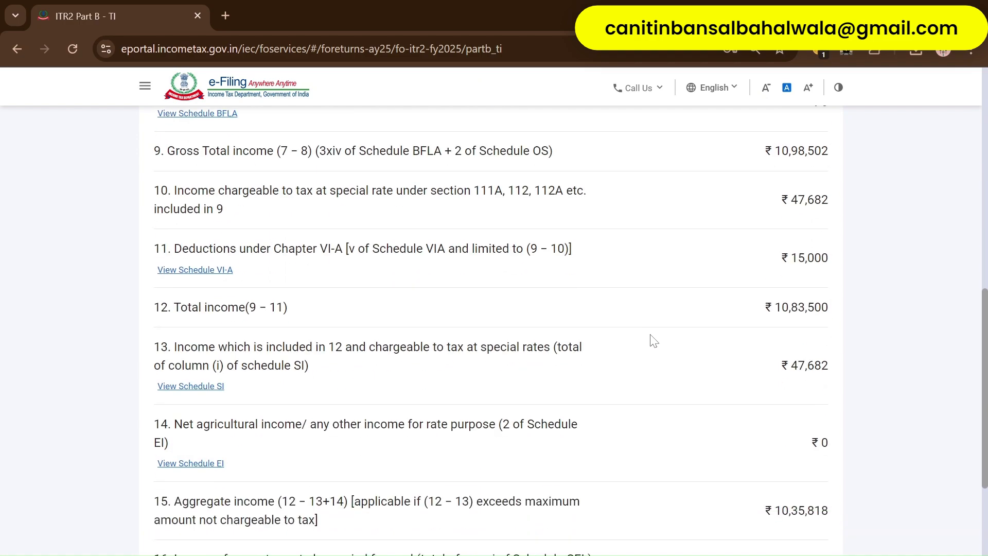
left_click(806, 453)
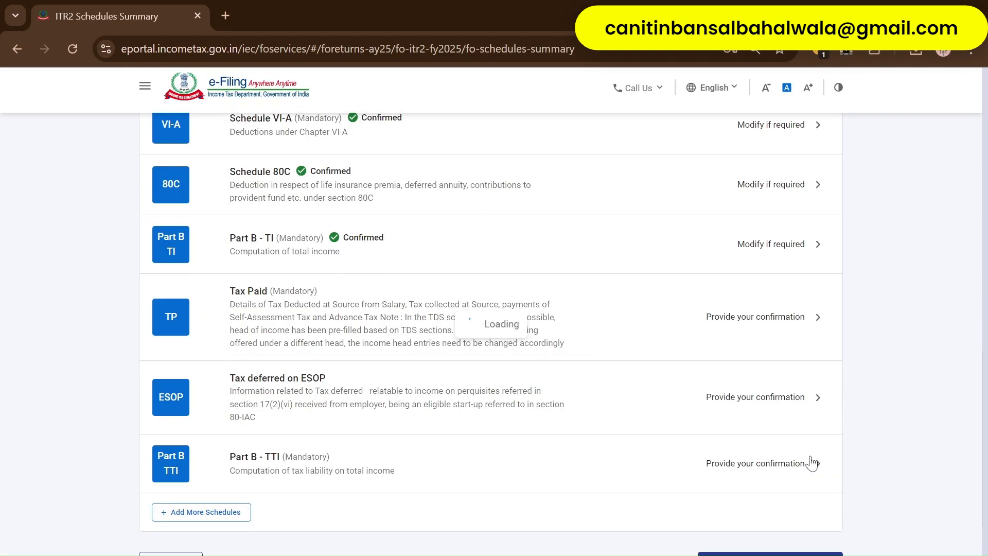
- Confirm the Tax Paid schedule after checking the TDS from salary details
left_click(436, 322)
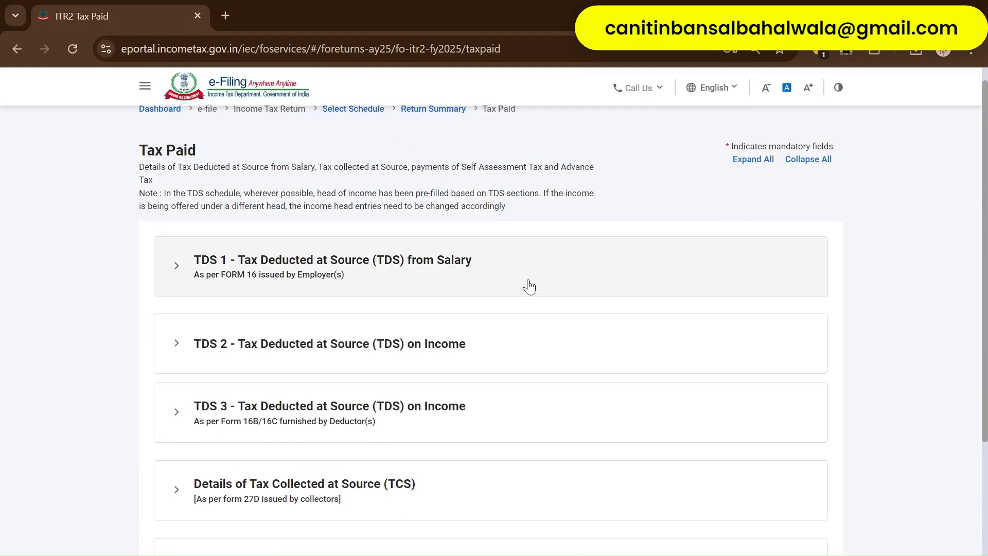
left_click(504, 277)
scroll(566, 360, "down", 9)
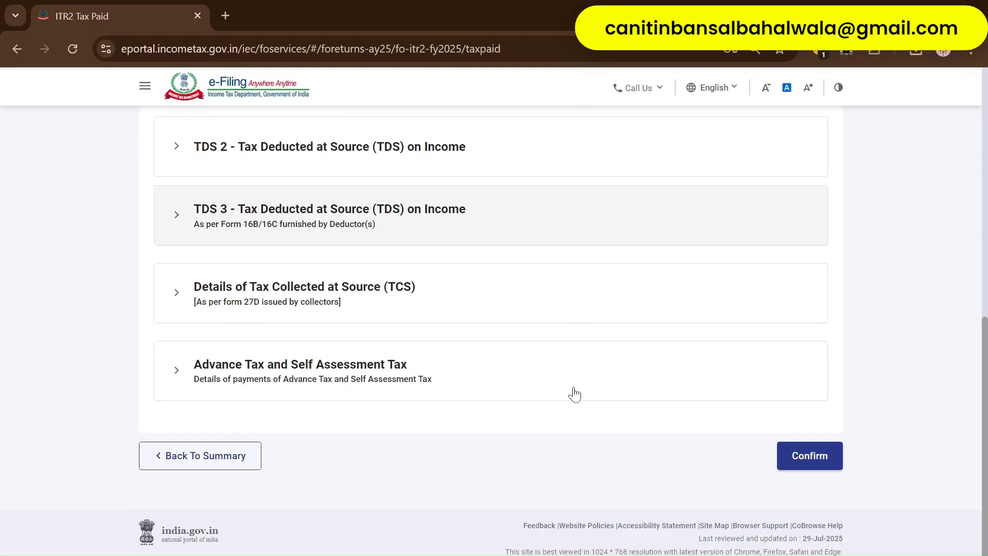
left_click(809, 455)
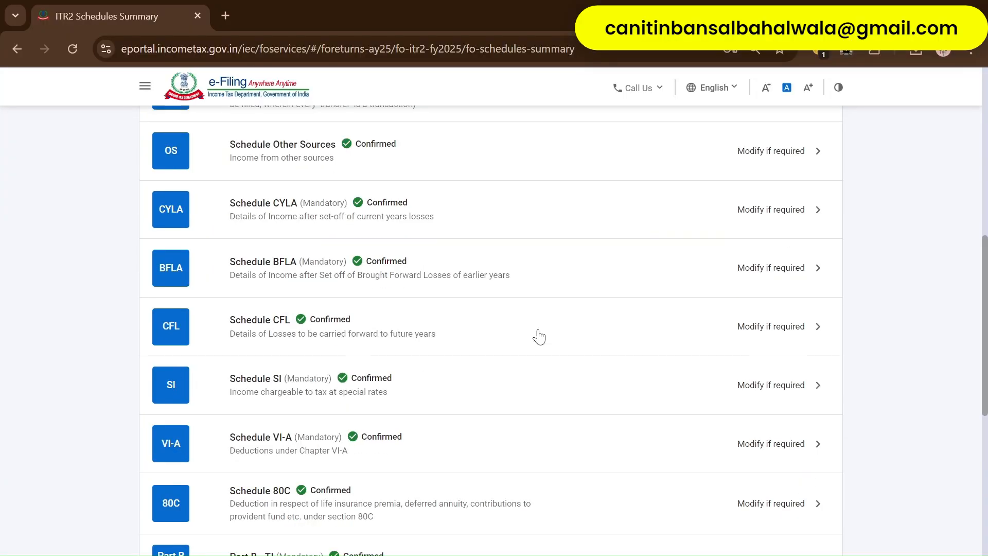
scroll(538, 336, "down", 10)
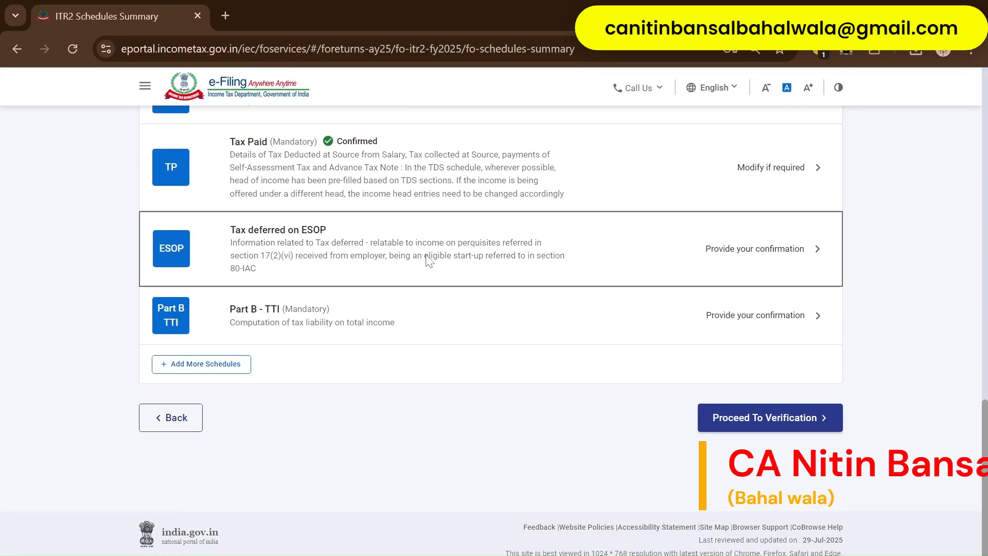
- Attempt to confirm Tax deferred on ESOP, then return to the summary leaving it unconfirmed
left_click(429, 261)
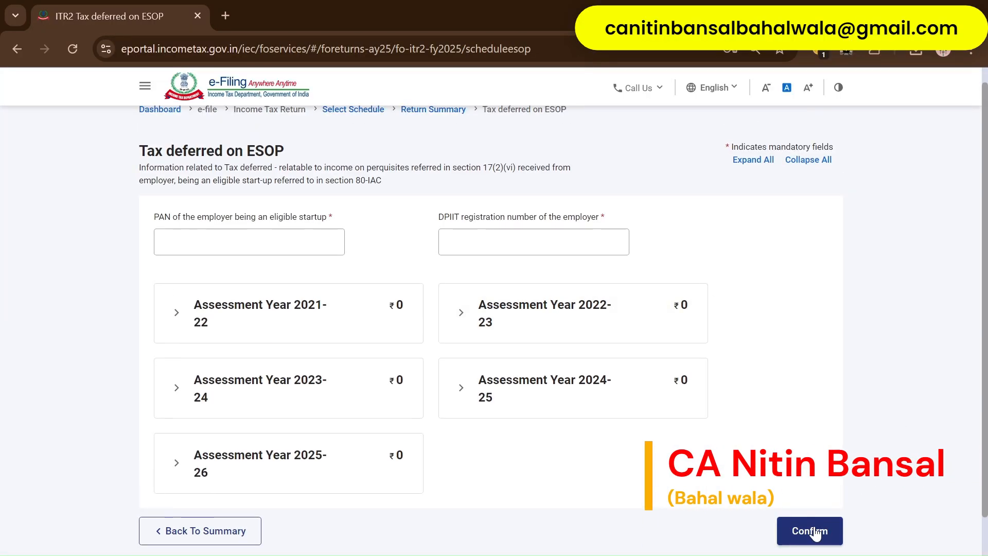
left_click(815, 533)
scroll(211, 474, "up", 3)
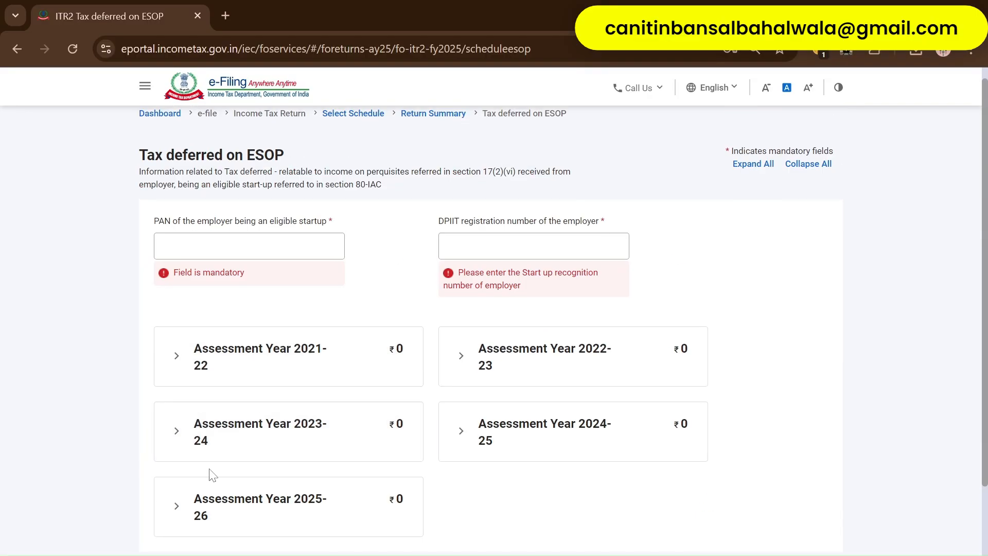
left_click(271, 247)
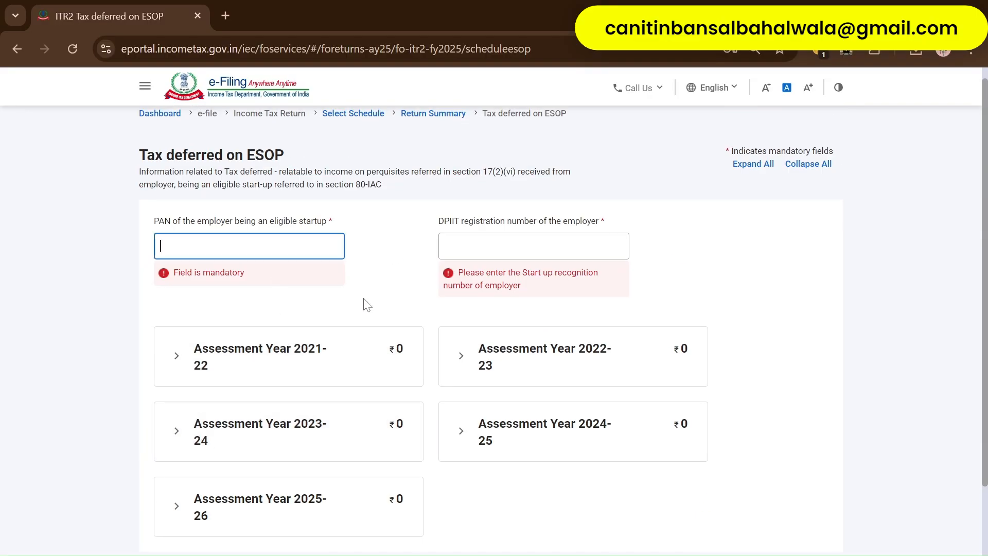
scroll(719, 406, "down", 3)
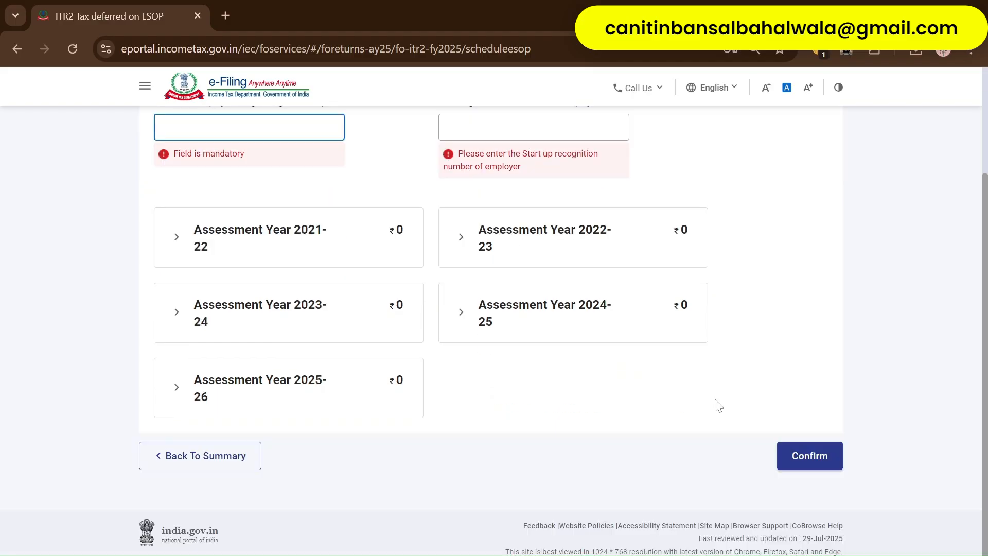
left_click(231, 456)
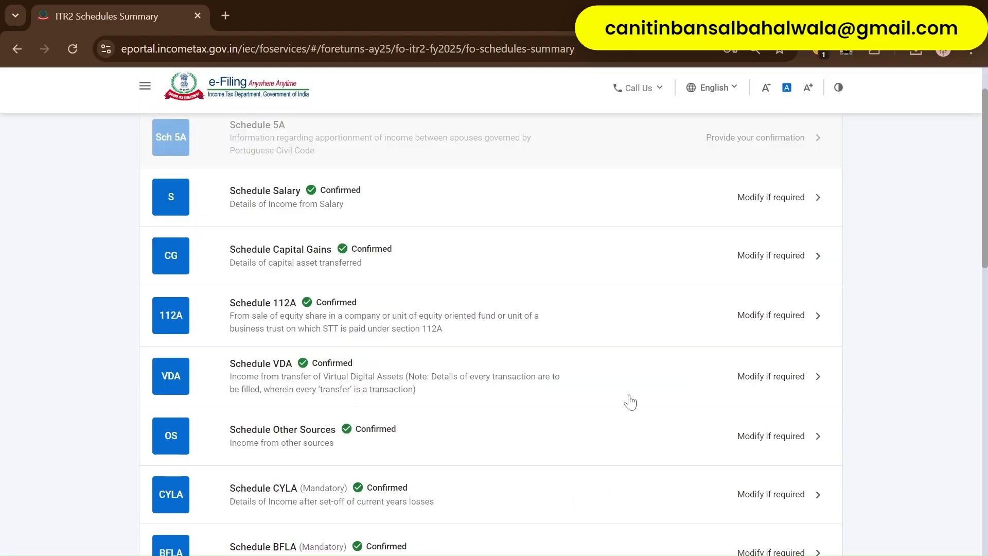
scroll(630, 402, "down", 10)
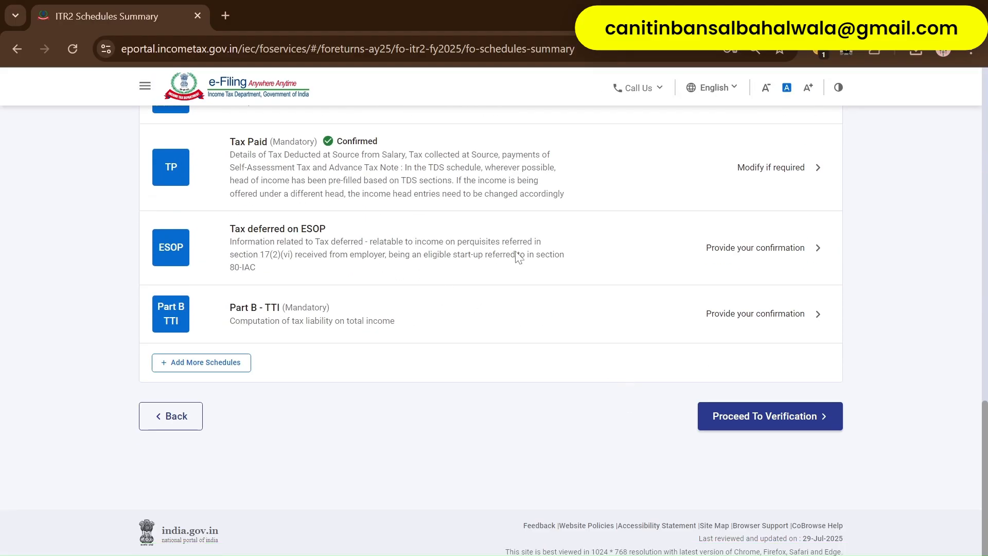
- Review Part B - TTI down to the ₹85,830 amount payable
left_click(401, 326)
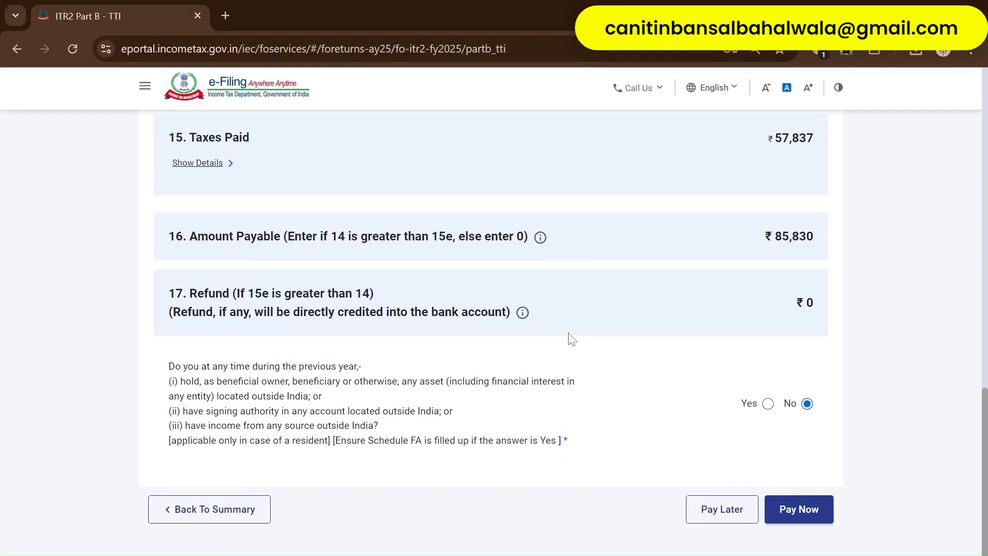
scroll(568, 333, "up", 12)
scroll(547, 368, "down", 12)
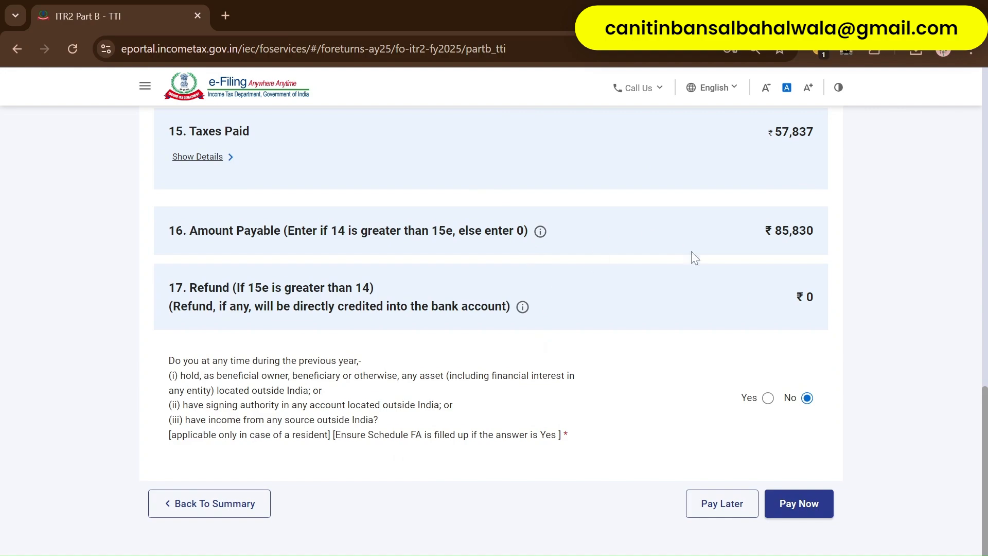
scroll(690, 316, "down", 1)
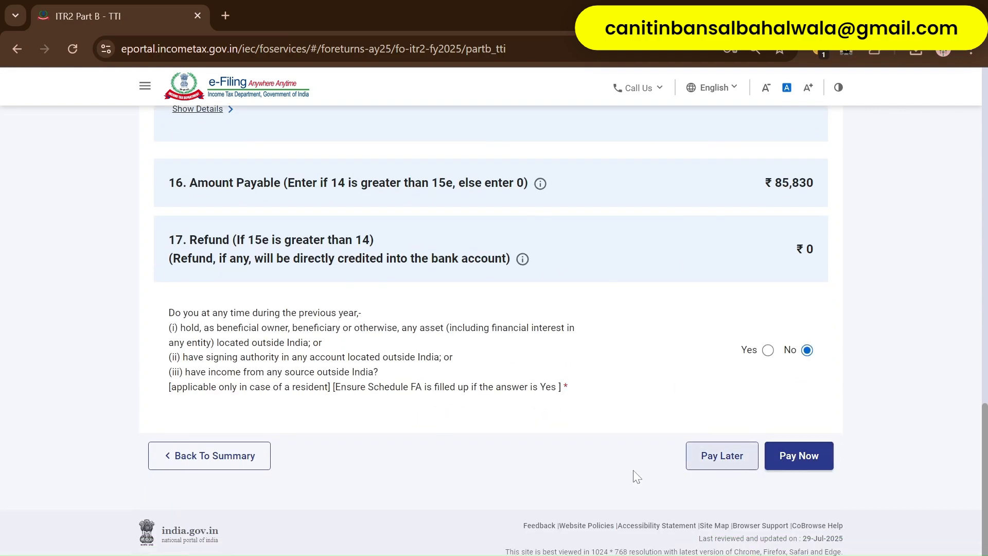
- Visit e-Pay Tax via Pay Now, come back, then switch to the ITR-2 Word document
left_click(811, 465)
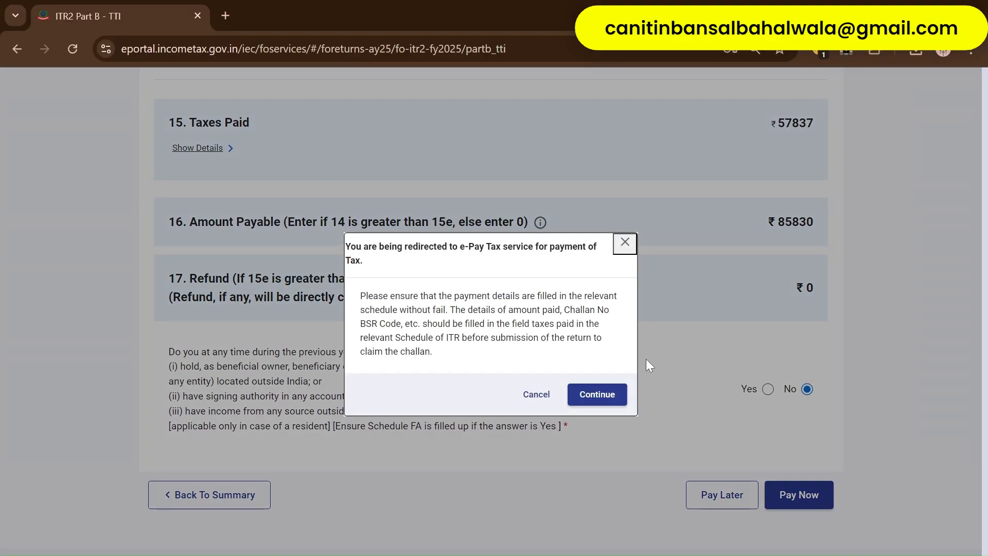
left_click(602, 399)
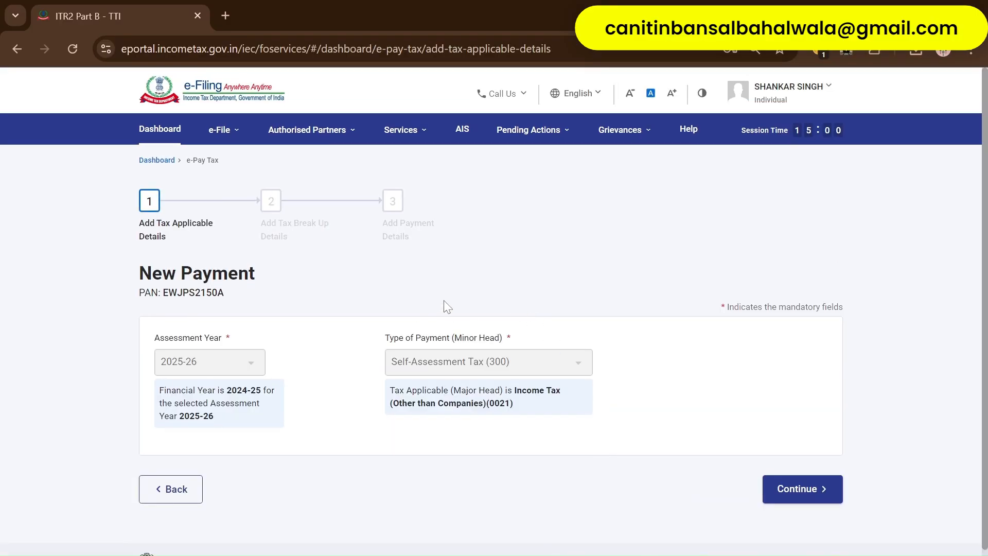
left_click(165, 486)
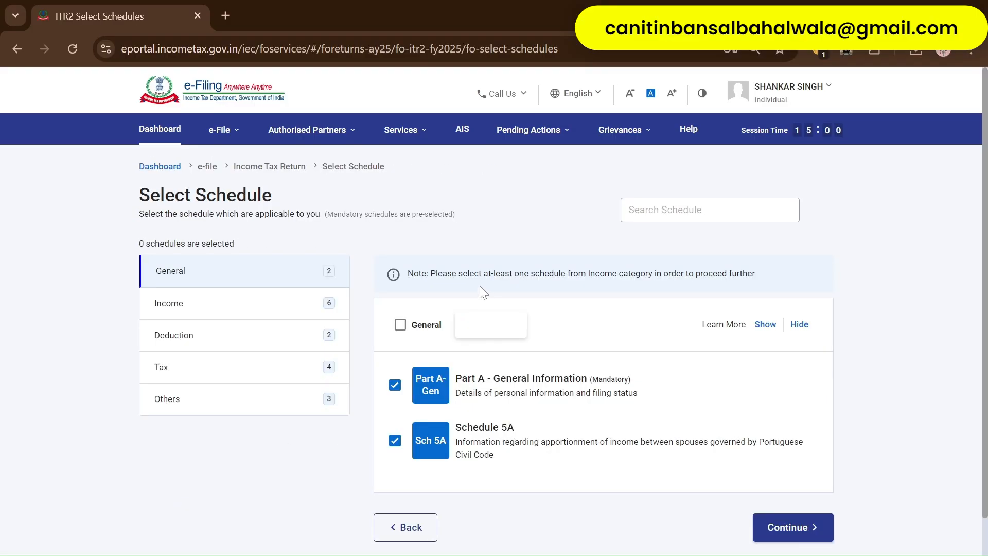
scroll(591, 346, "down", 1)
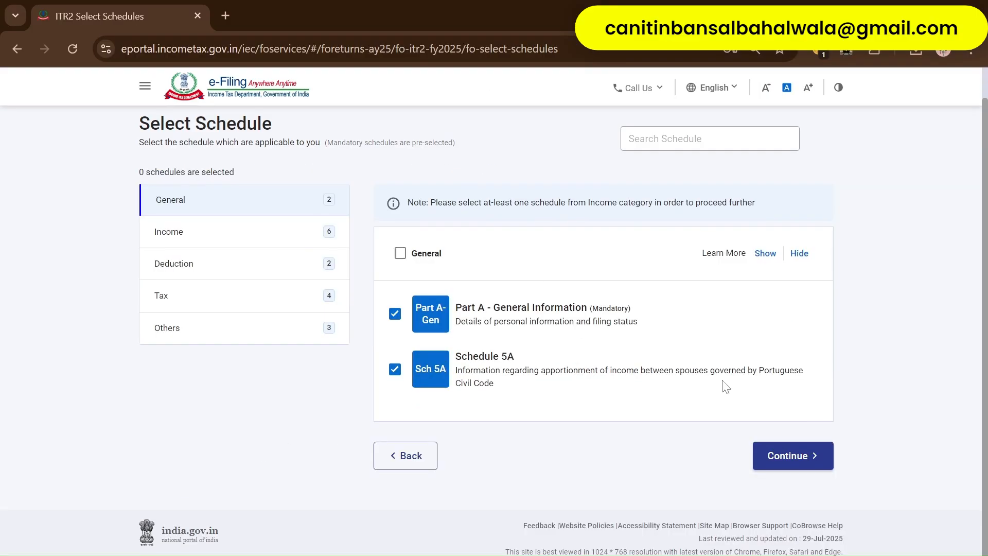
scroll(725, 387, "up", 1)
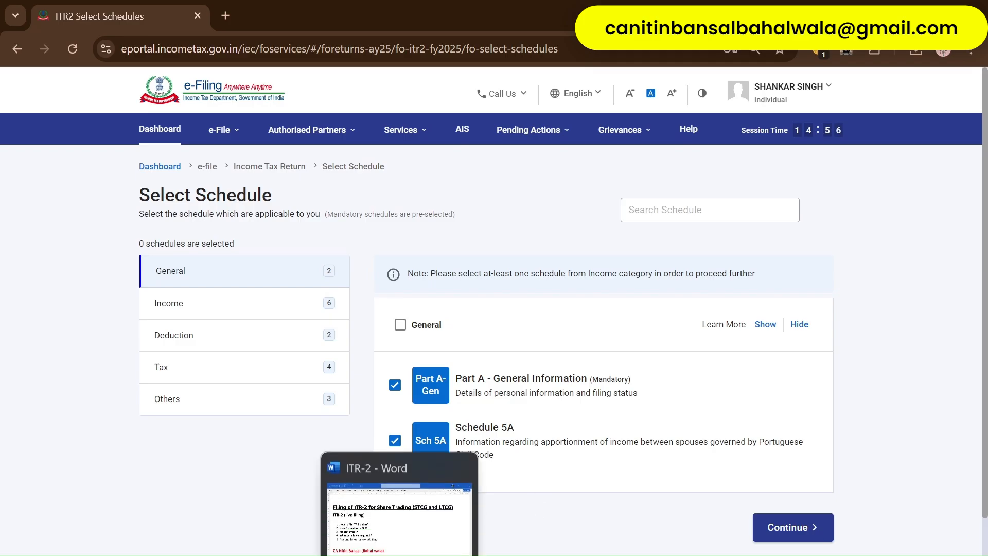
left_click(400, 553)
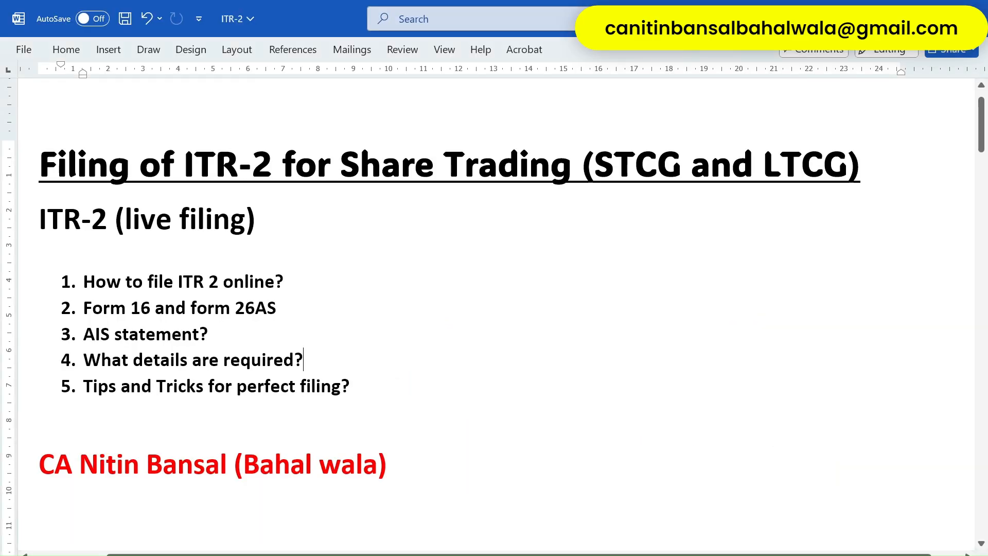